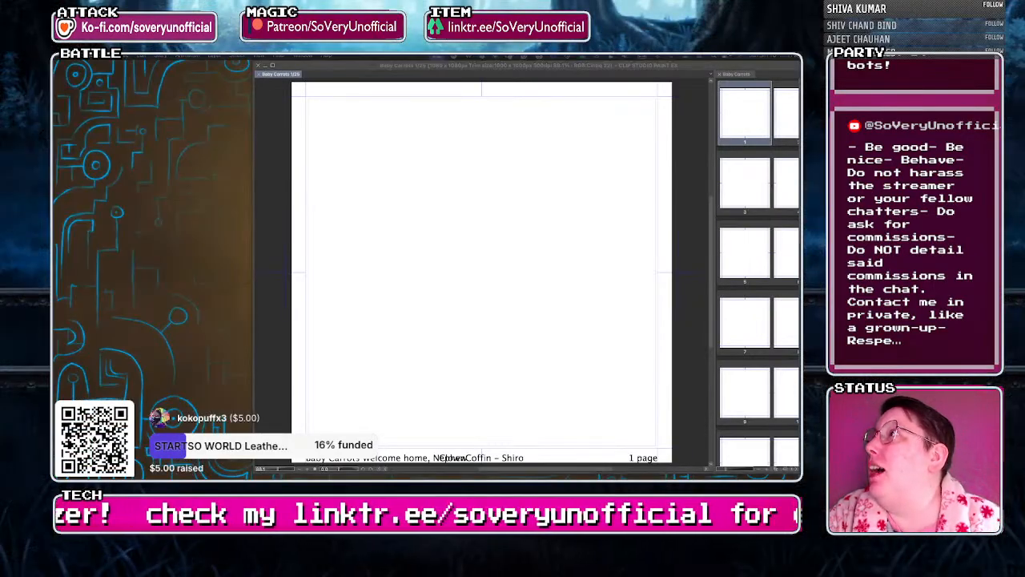
left_click(349, 69)
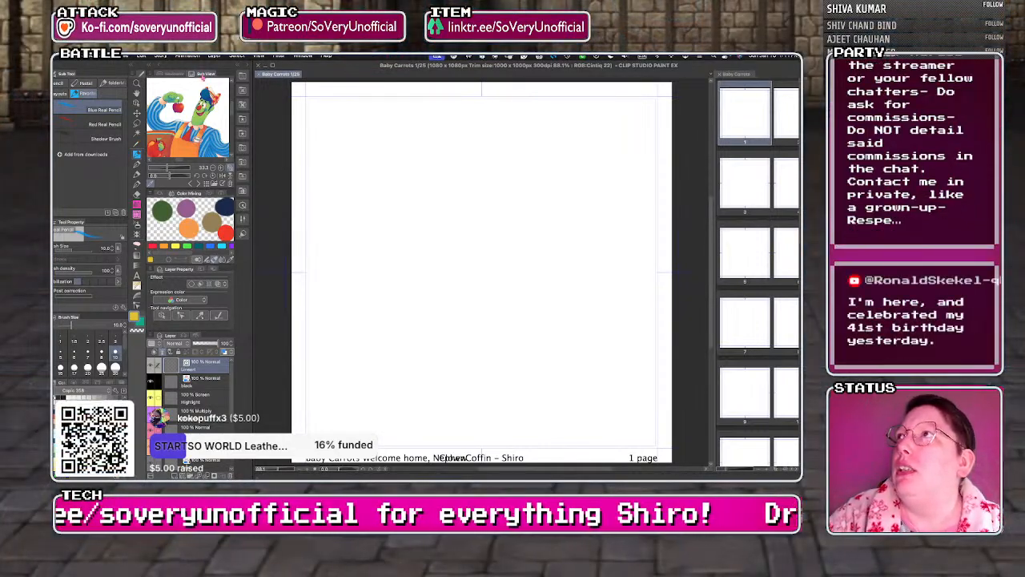
key("super+Tab")
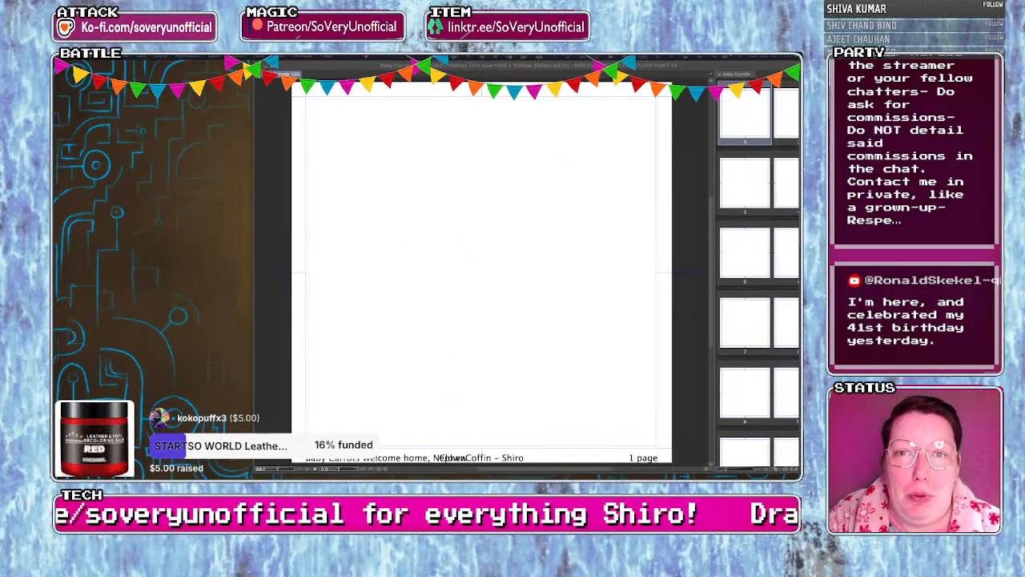
left_click(332, 69)
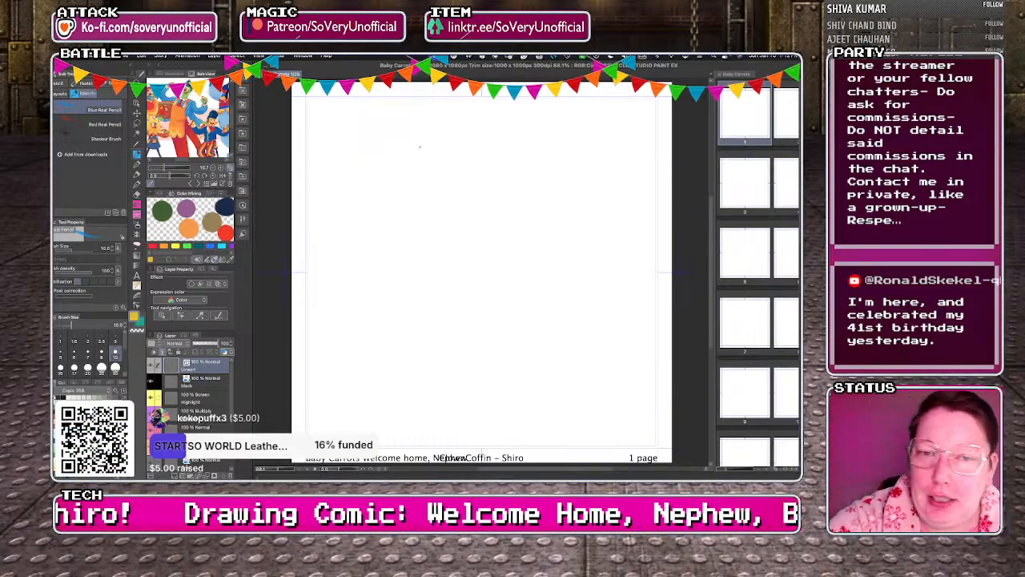
Set the brush size to 6 and sketch the gesture line of a forward-leaning figure from its torso down the leg.
mouse_move(442, 229)
left_mouse_down()
mouse_move(454, 152)
mouse_move(433, 224)
mouse_move(364, 277)
left_mouse_up()
key("super+z")
key("bracketleft")
key("bracketleft")
key("bracketleft")
left_click_drag(367, 295, 380, 397)
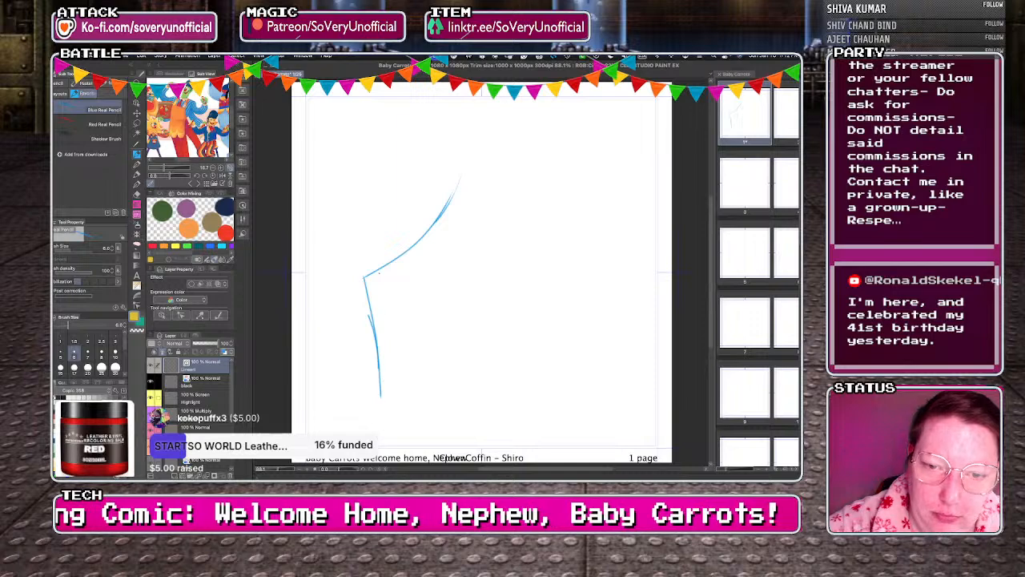
Block in the leaning figure's torso sides, hip circle, two straight leg shapes and the shoes.
mouse_move(452, 221)
left_mouse_down()
mouse_move(435, 253)
mouse_move(456, 245)
mouse_move(410, 278)
left_mouse_up()
left_click_drag(415, 191, 391, 226)
mouse_move(412, 202)
left_mouse_down()
mouse_move(376, 256)
mouse_move(368, 365)
left_mouse_up()
mouse_move(382, 293)
left_mouse_down()
mouse_move(384, 396)
mouse_move(360, 282)
mouse_move(360, 387)
left_mouse_up()
left_click_drag(359, 266, 342, 398)
left_click_drag(231, 117, 231, 128)
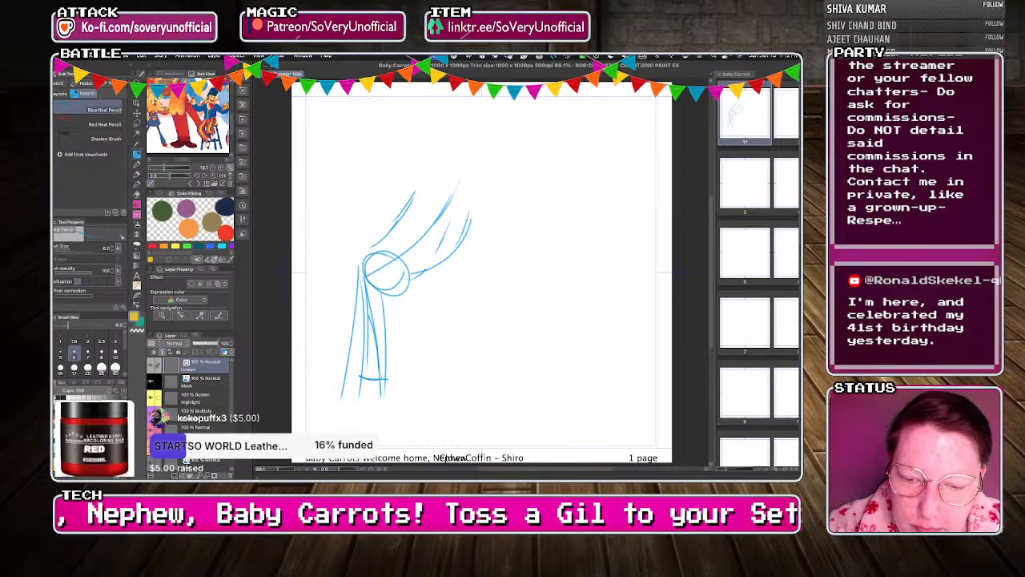
mouse_move(388, 382)
left_mouse_down()
mouse_move(358, 397)
mouse_move(342, 370)
mouse_move(325, 415)
mouse_move(389, 412)
mouse_move(325, 420)
mouse_move(329, 420)
left_mouse_up()
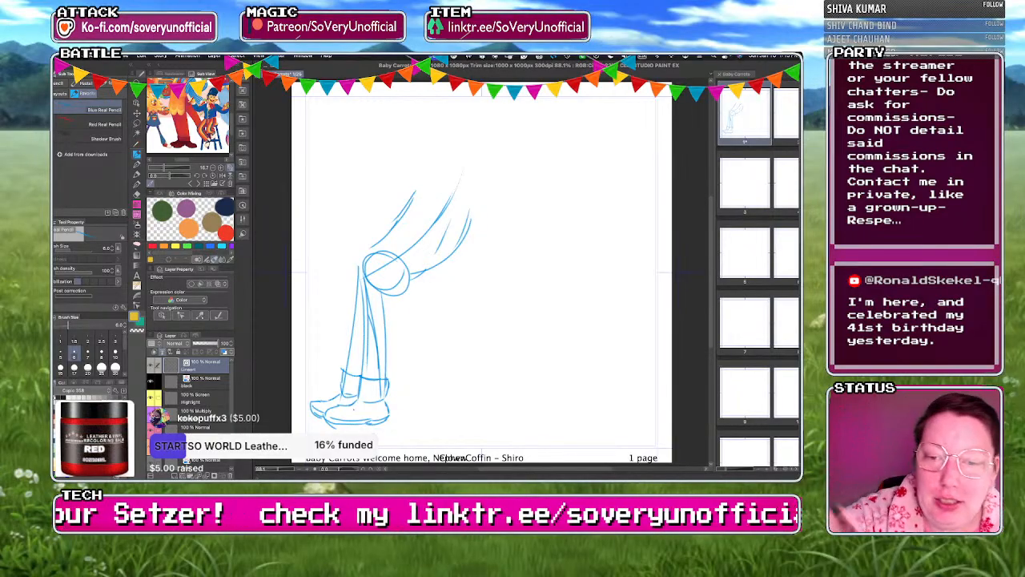
Start the figure's bent rear leg and sketch a tall rectangular table with a slab top in front of the figure.
left_click_drag(412, 277, 435, 320)
left_click_drag(443, 272, 551, 267)
key("ctrl+z")
mouse_move(447, 280)
left_mouse_down()
mouse_move(513, 277)
mouse_move(453, 296)
mouse_move(535, 290)
left_mouse_up()
left_click_drag(456, 296, 451, 410)
left_click_drag(523, 291, 522, 418)
left_click_drag(442, 417, 526, 415)
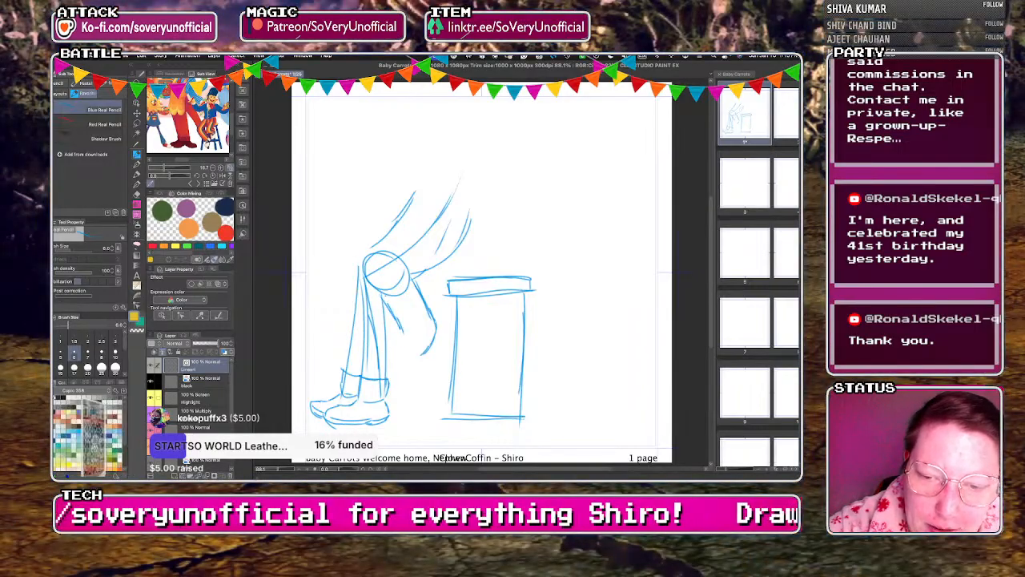
Finish the bent rear leg with its shoe and sketch the elbow and forearm lines reaching down to the tabletop.
mouse_move(382, 290)
left_mouse_down()
mouse_move(413, 330)
mouse_move(415, 370)
left_mouse_up()
mouse_move(413, 274)
left_mouse_down()
mouse_move(443, 325)
mouse_move(419, 326)
mouse_move(415, 343)
mouse_move(420, 322)
mouse_move(443, 333)
mouse_move(431, 361)
left_mouse_up()
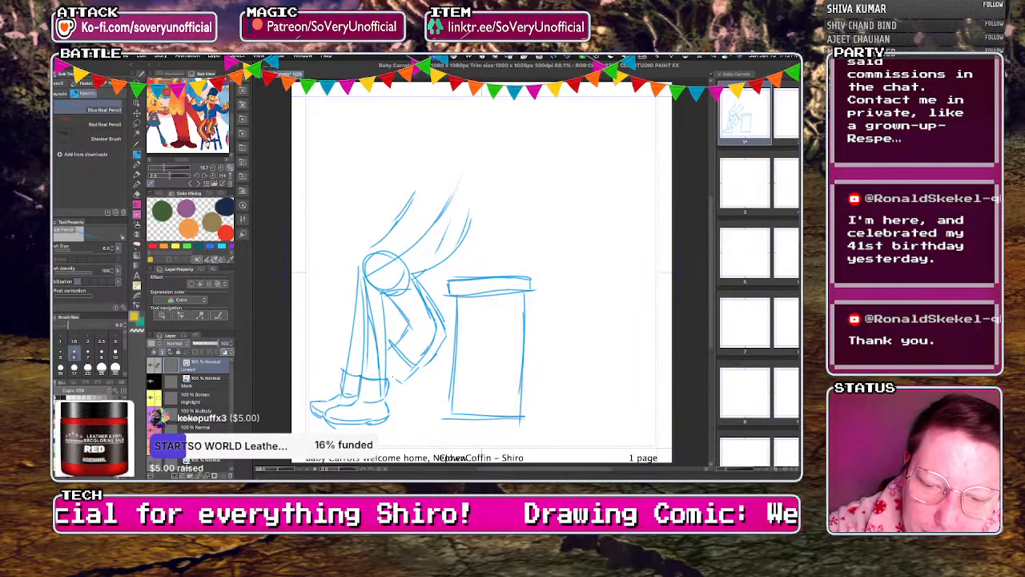
key("super+z")
left_click_drag(395, 380, 419, 403)
left_click_drag(429, 364, 417, 382)
left_click_drag(420, 378, 402, 388)
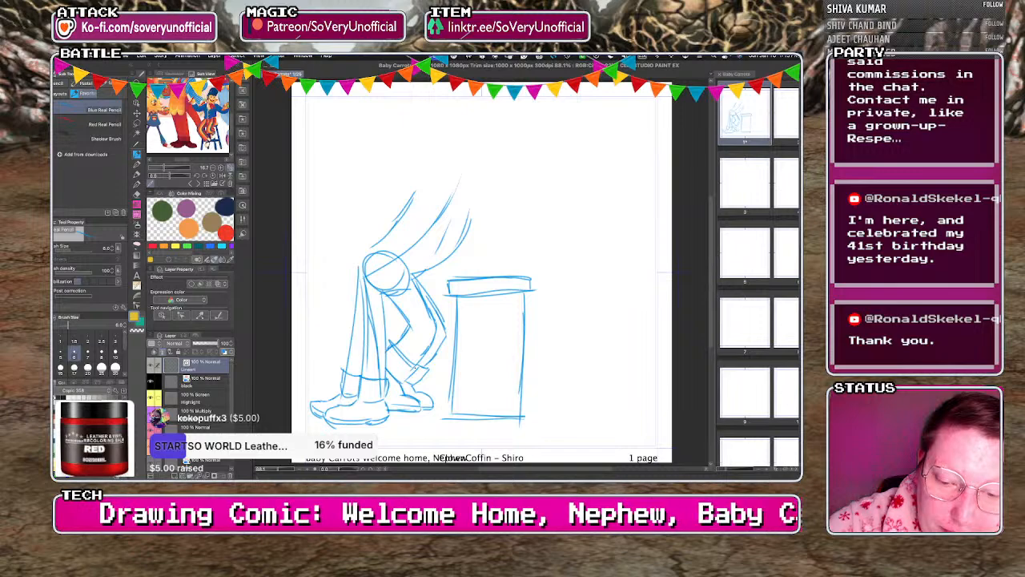
mouse_move(465, 212)
left_mouse_down()
mouse_move(467, 241)
mouse_move(479, 234)
mouse_move(485, 243)
left_mouse_up()
left_click_drag(478, 235, 498, 268)
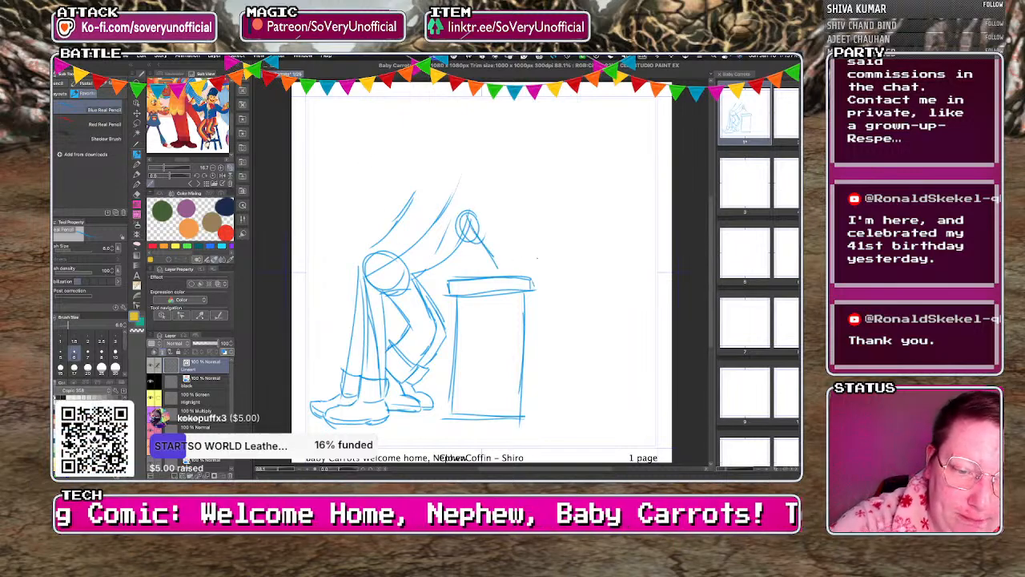
Sketch a bar stool with a footrest ring beside the table and the curved back of a small figure sitting on it.
left_click_drag(540, 318, 591, 321)
key("super+z")
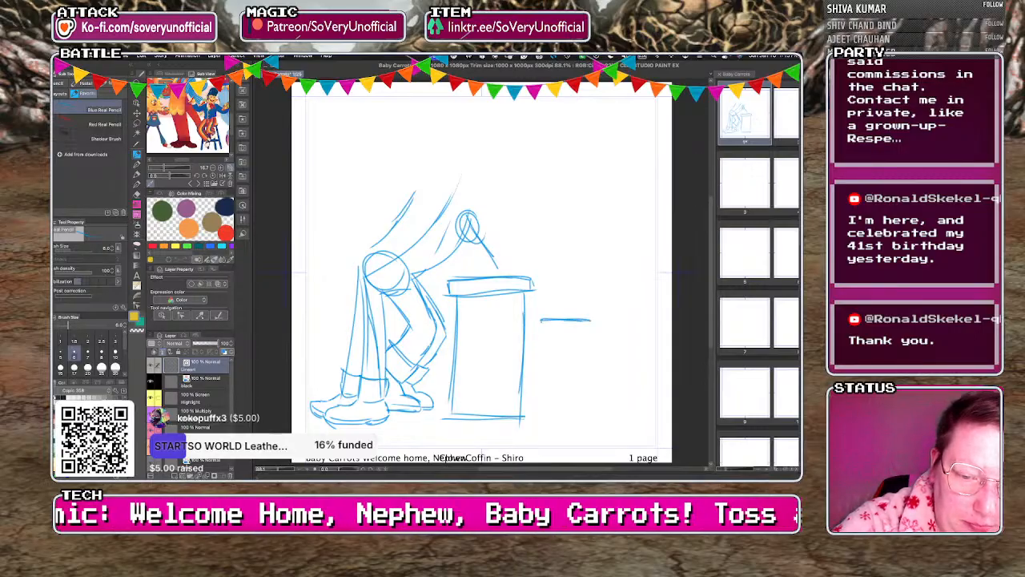
mouse_move(538, 341)
left_mouse_down()
mouse_move(592, 340)
mouse_move(560, 405)
left_mouse_up()
mouse_move(571, 345)
left_mouse_down()
mouse_move(568, 402)
mouse_move(563, 373)
mouse_move(549, 415)
mouse_move(588, 416)
mouse_move(540, 420)
left_mouse_up()
key("super+z")
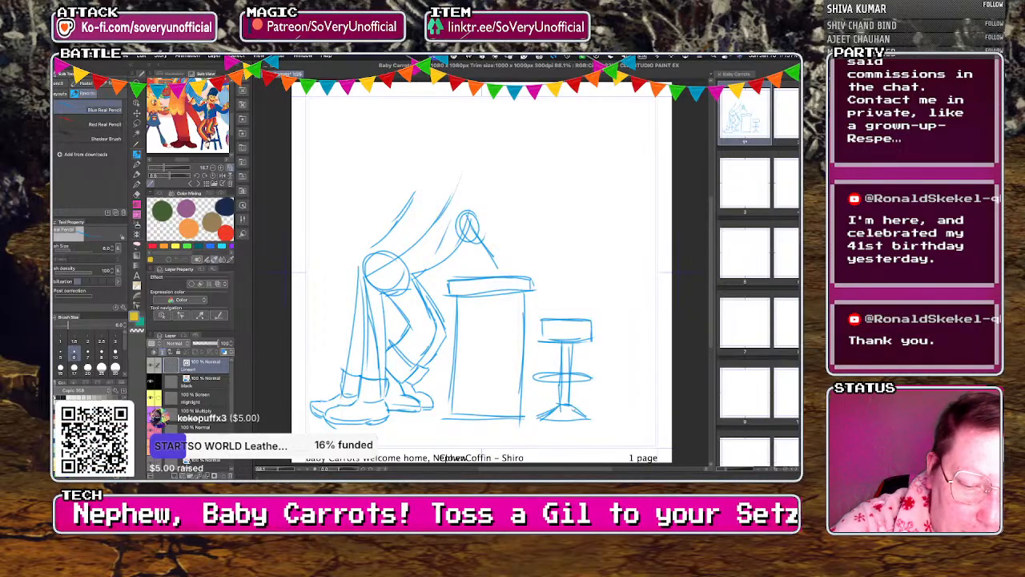
mouse_move(543, 258)
left_mouse_down()
mouse_move(574, 303)
mouse_move(550, 285)
mouse_move(582, 288)
mouse_move(583, 318)
left_mouse_up()
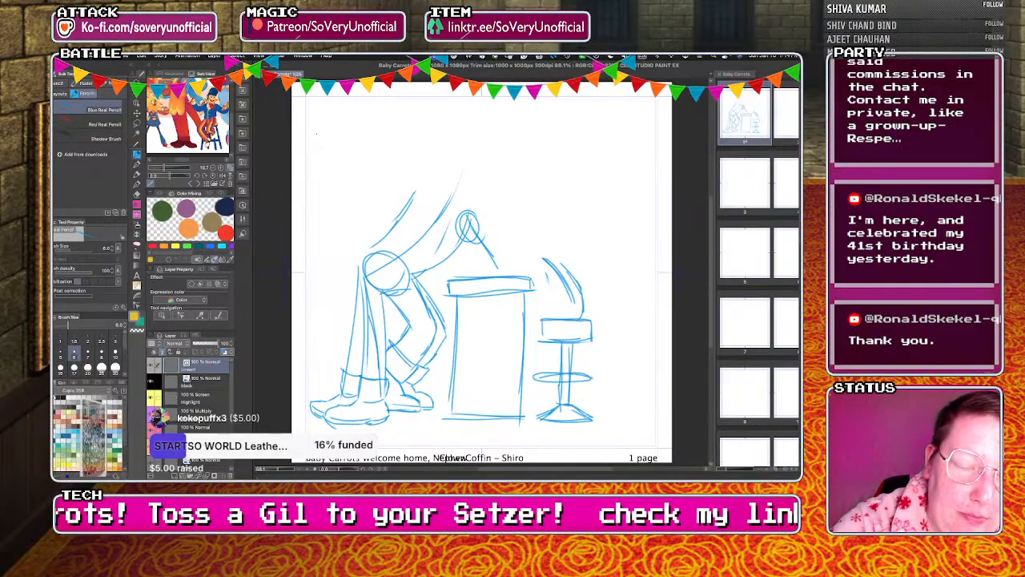
mouse_move(622, 255)
left_mouse_down()
mouse_move(608, 286)
mouse_move(625, 292)
mouse_move(614, 397)
left_mouse_up()
left_click_drag(609, 287, 580, 308)
left_click_drag(578, 278, 569, 286)
mouse_move(621, 304)
left_mouse_down()
mouse_move(631, 328)
mouse_move(619, 295)
mouse_move(629, 326)
mouse_move(621, 336)
mouse_move(627, 312)
mouse_move(607, 321)
mouse_move(620, 341)
mouse_move(603, 369)
mouse_move(616, 400)
left_mouse_up()
left_click_drag(599, 338, 585, 368)
key("super+z")
key("super+z")
key("super+z")
key("super+z")
key("super+z")
key("super+z")
key("super+z")
key("super+z")
key("super+z")
key("super+z")
key("super+z")
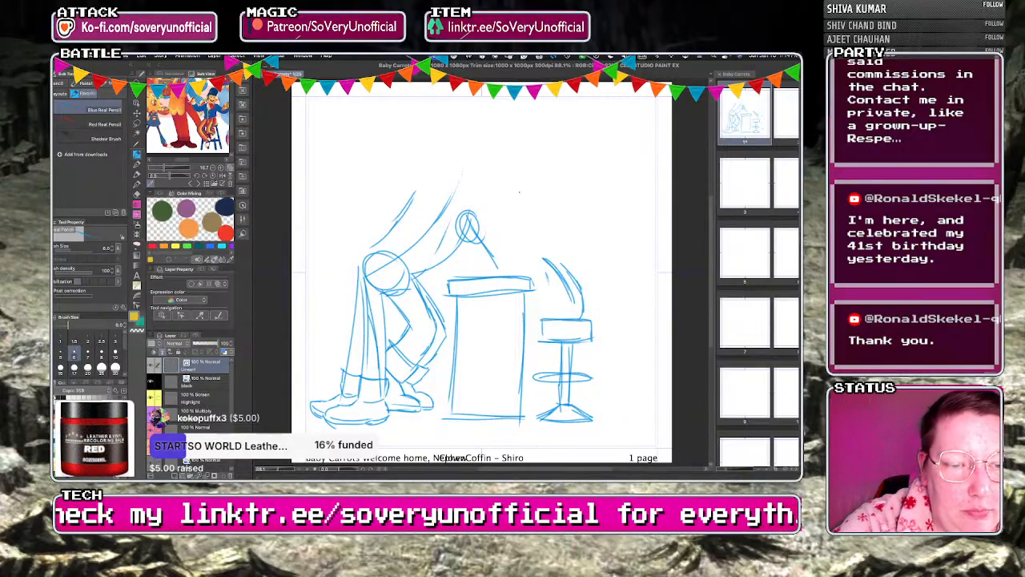
Add a circle beyond the stool and sketch the leaning figure's shoulder circle and supporting arm with its hand on the tabletop.
left_click_drag(619, 238, 594, 250)
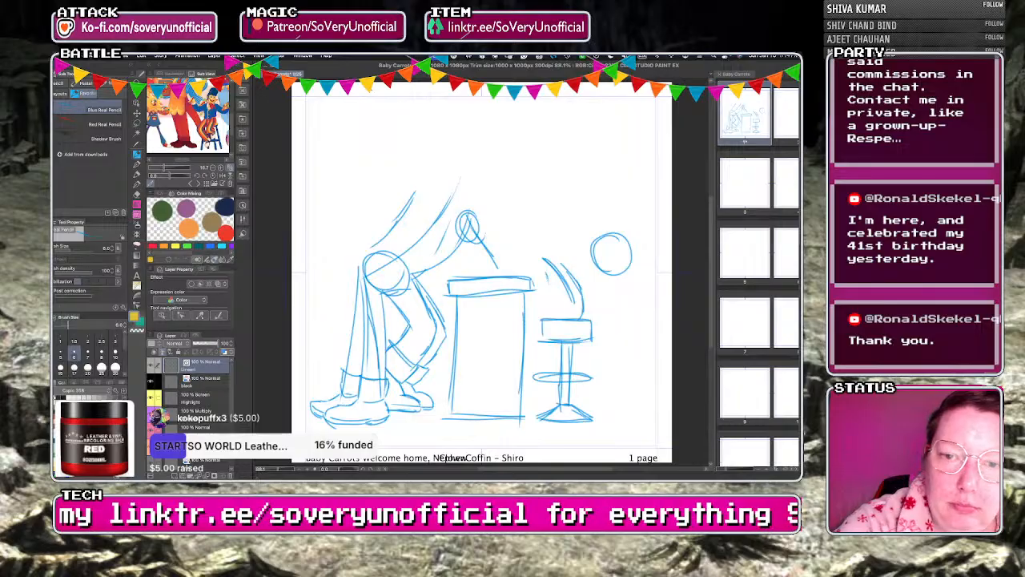
mouse_move(421, 190)
left_mouse_down()
mouse_move(379, 194)
mouse_move(379, 227)
mouse_move(414, 175)
mouse_move(432, 181)
left_mouse_up()
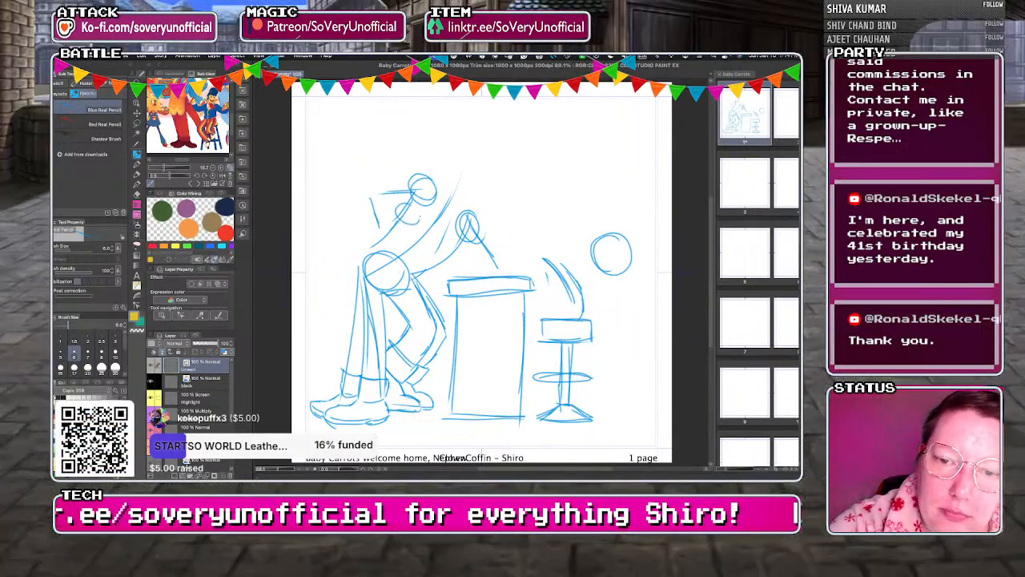
mouse_move(459, 242)
left_mouse_down()
mouse_move(514, 272)
mouse_move(476, 252)
mouse_move(448, 267)
left_mouse_up()
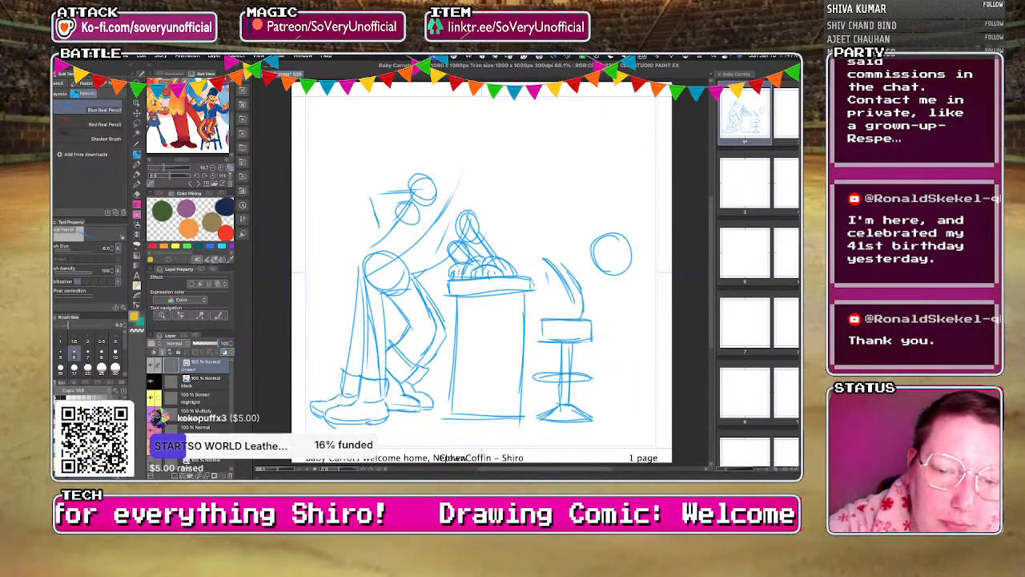
mouse_move(485, 232)
left_mouse_down()
mouse_move(508, 267)
mouse_move(484, 263)
left_mouse_up()
Build the leaning figure's bent arm with joint circles and forearm, and draw the hand resting at the hip.
mouse_move(373, 183)
left_mouse_down()
mouse_move(427, 174)
mouse_move(372, 185)
left_mouse_up()
mouse_move(372, 182)
left_mouse_down()
mouse_move(383, 192)
mouse_move(363, 189)
left_mouse_up()
mouse_move(380, 199)
left_mouse_down()
mouse_move(415, 197)
mouse_move(374, 234)
mouse_move(385, 228)
mouse_move(358, 217)
mouse_move(372, 228)
mouse_move(392, 219)
left_mouse_up()
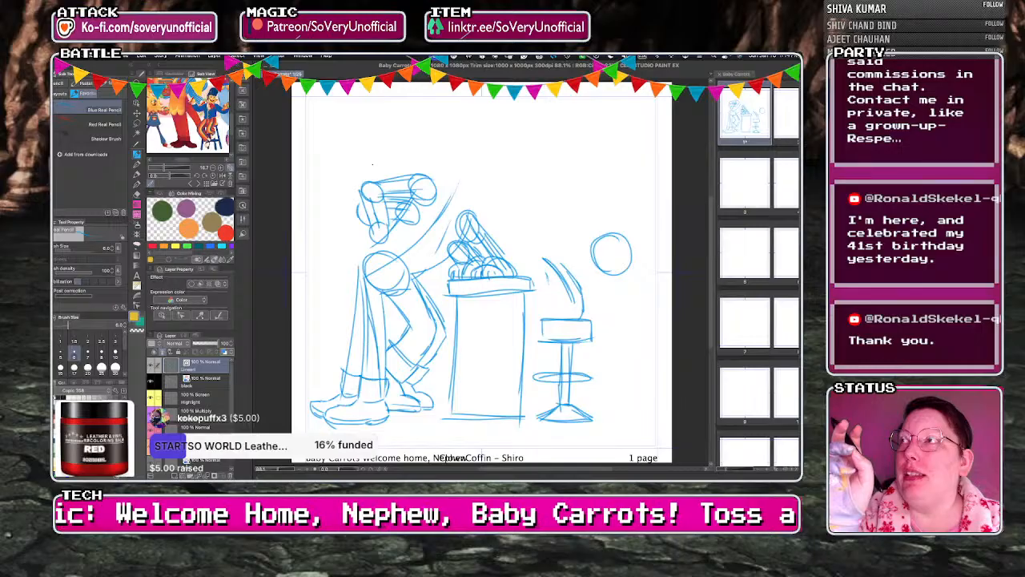
left_click_drag(390, 227, 386, 243)
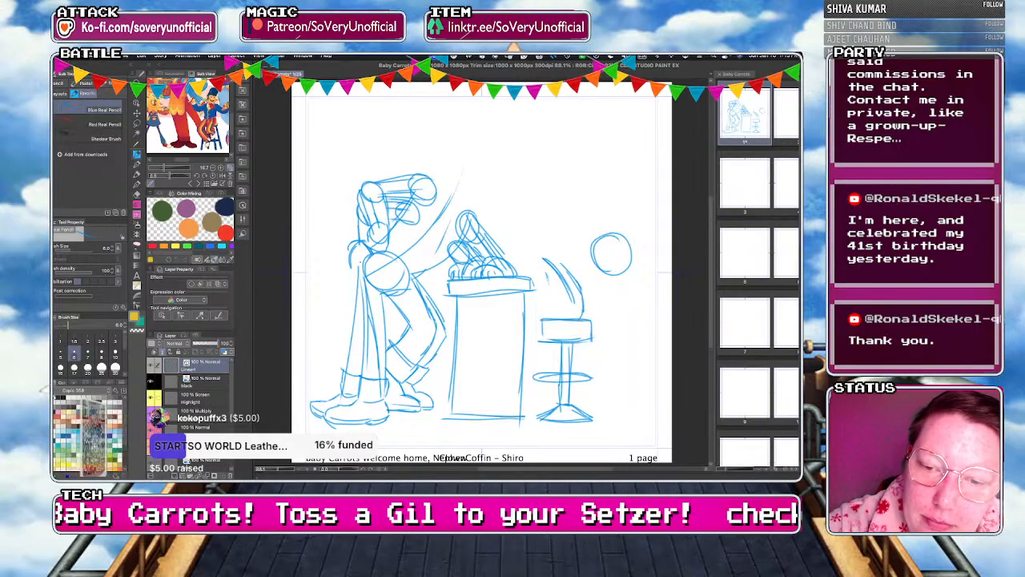
key("super+z")
left_click_drag(358, 242, 353, 262)
left_click_drag(359, 241, 357, 261)
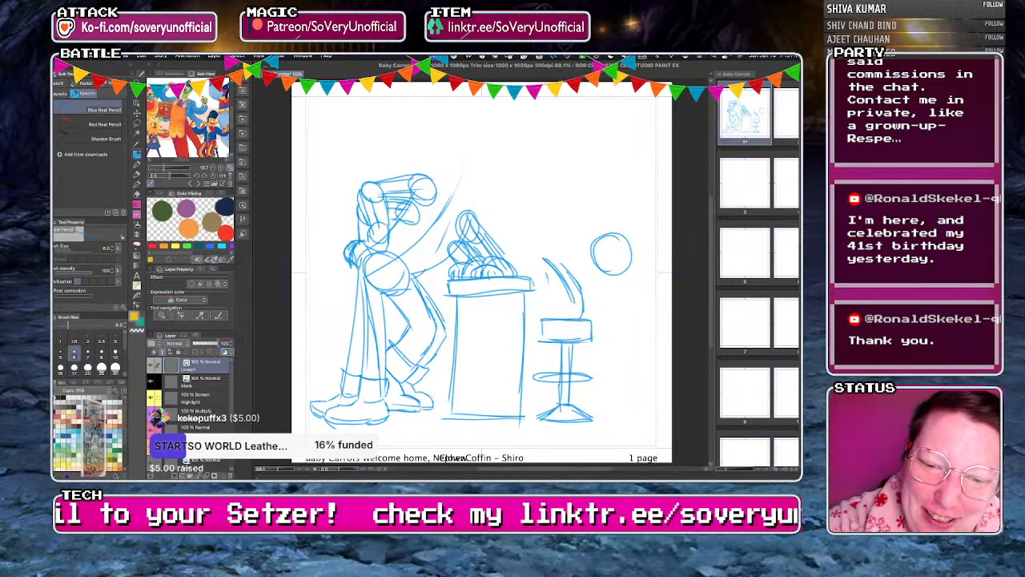
Add rounded contours over the thighs and outline the leaning figure's torso, back and bent sleeve.
left_click_drag(421, 292, 442, 314)
left_click_drag(381, 304, 422, 309)
left_click_drag(358, 301, 428, 288)
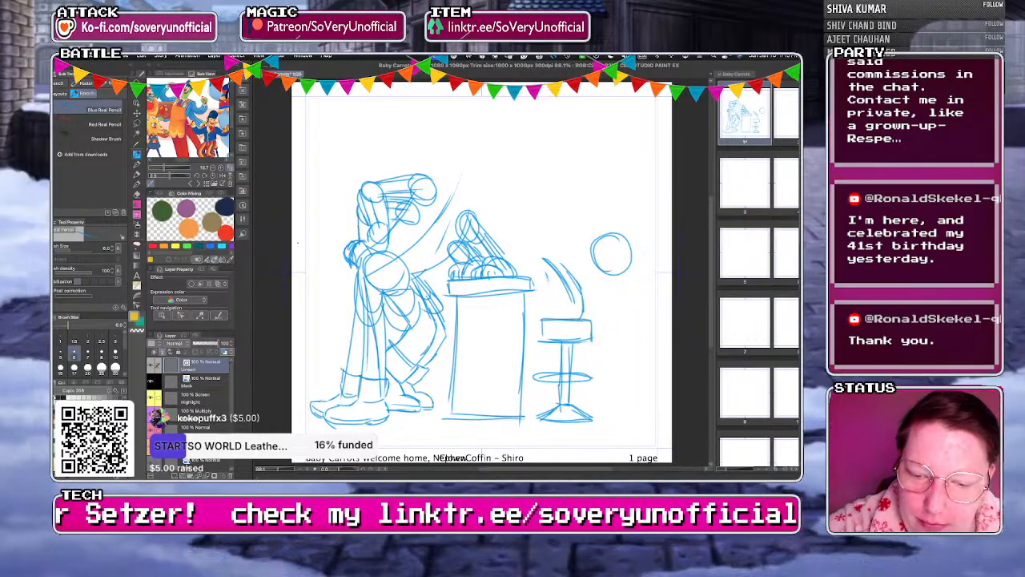
mouse_move(436, 194)
left_mouse_down()
mouse_move(472, 215)
mouse_move(411, 261)
left_mouse_up()
left_click_drag(457, 201, 402, 257)
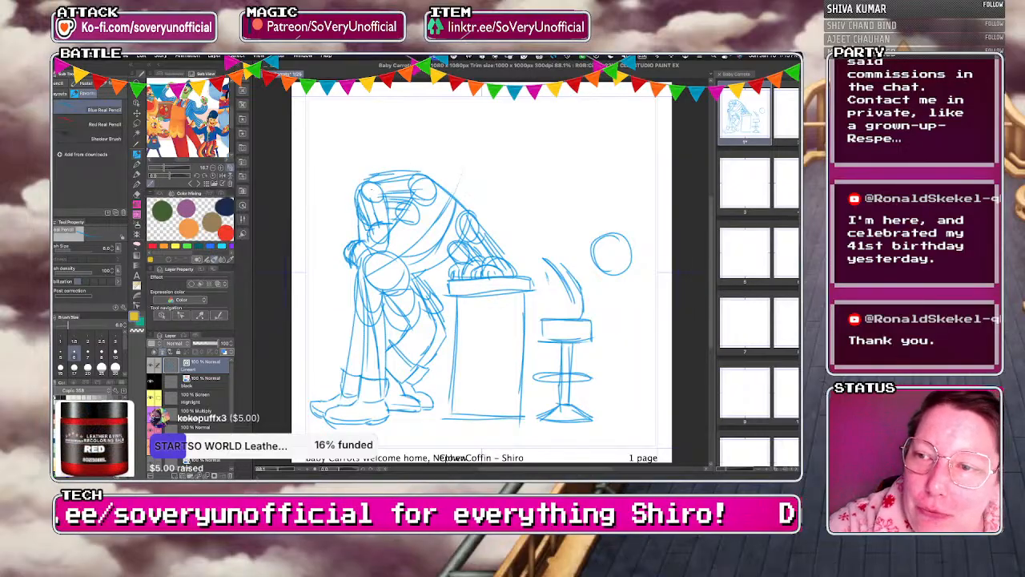
mouse_move(354, 187)
left_mouse_down()
mouse_move(364, 226)
mouse_move(391, 223)
left_mouse_up()
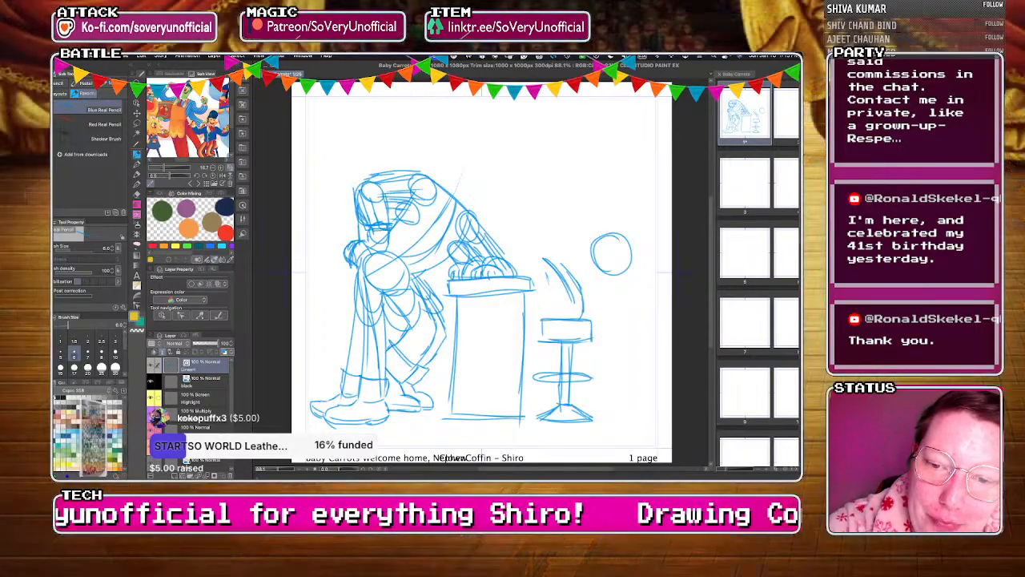
left_click_drag(386, 202, 424, 207)
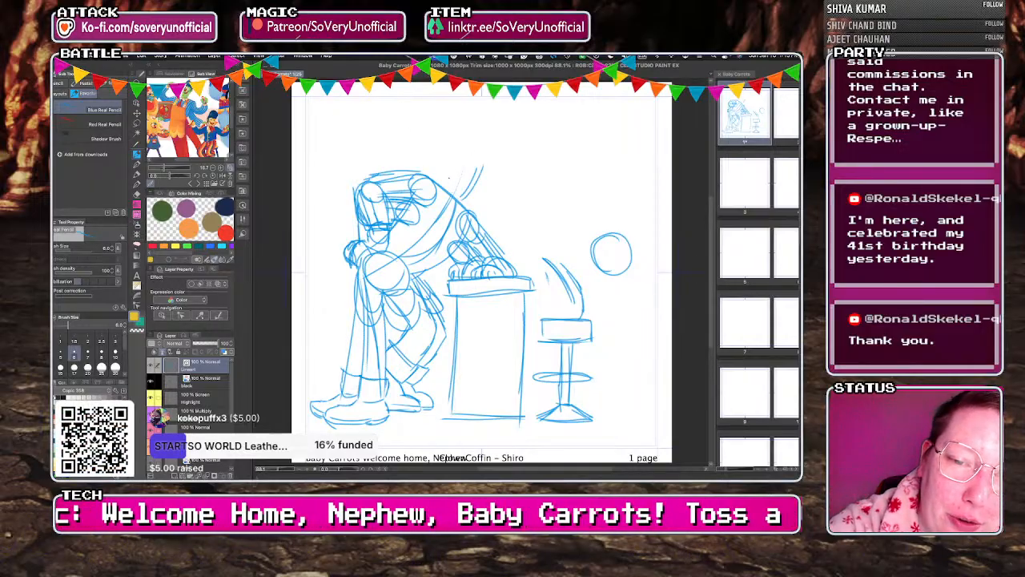
Sketch the leaning figure's long rounded head with its facial features and a small hat.
left_click_drag(466, 201, 490, 144)
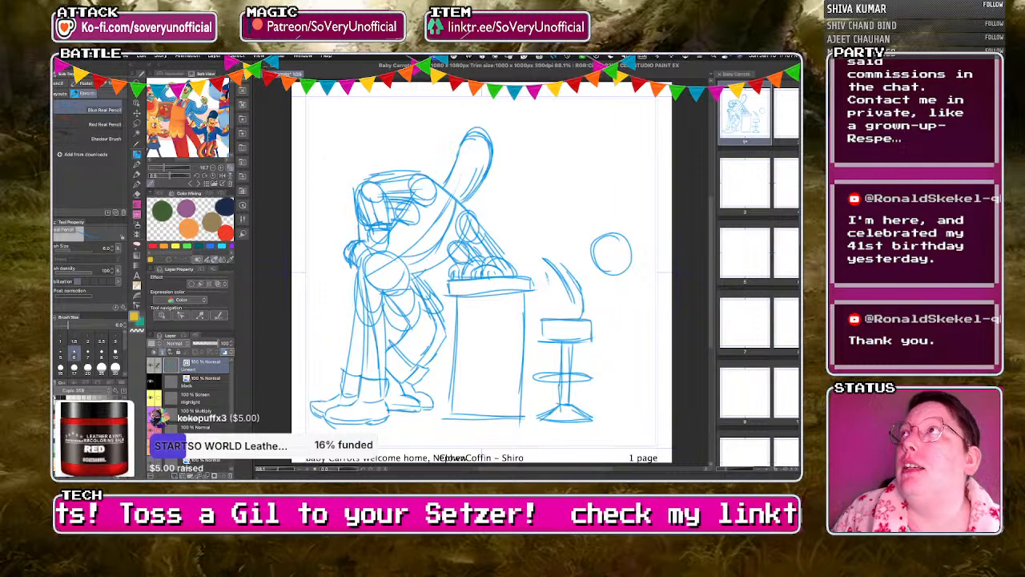
key("super+Tab")
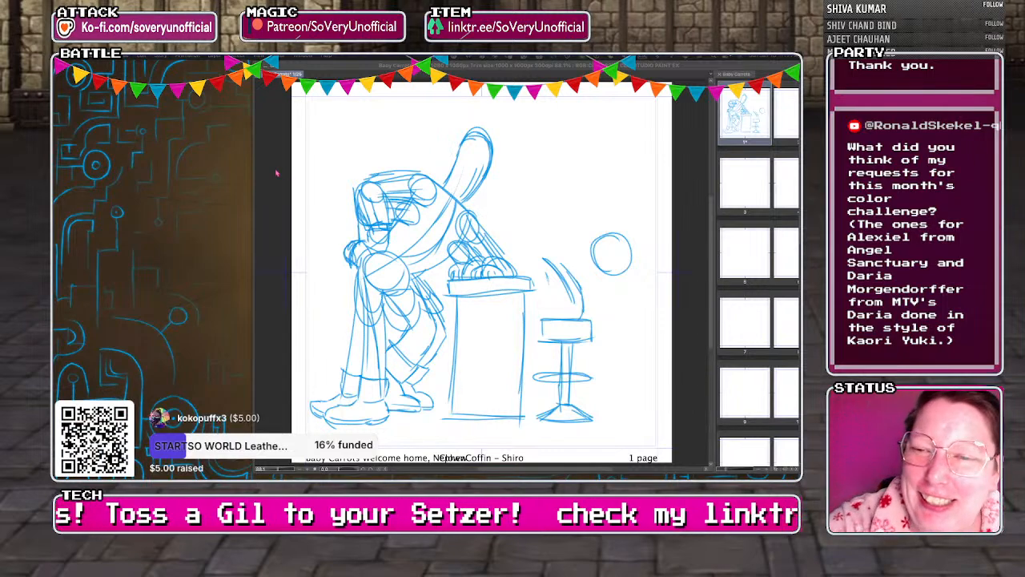
key("Tab")
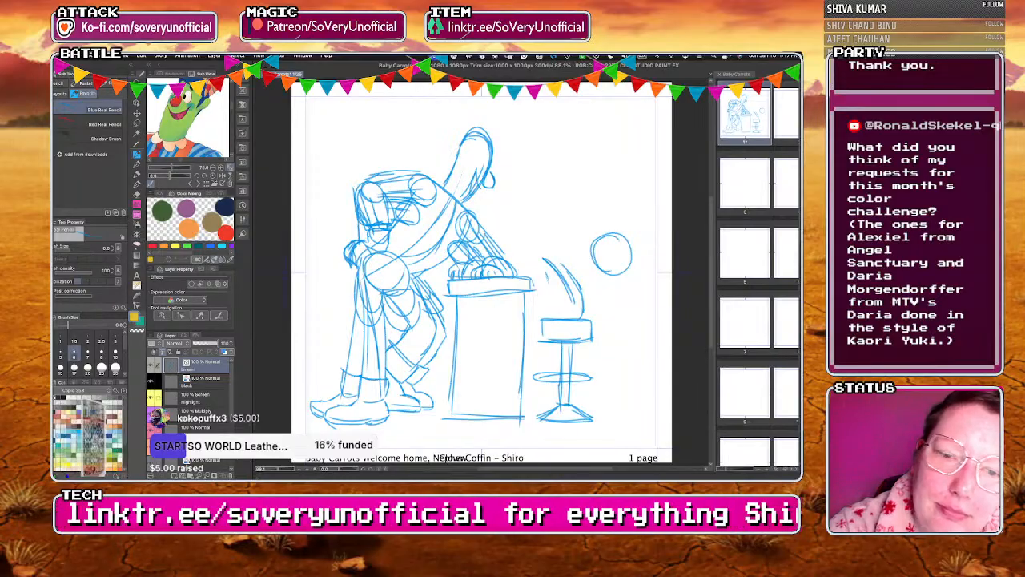
left_click_drag(483, 160, 490, 172)
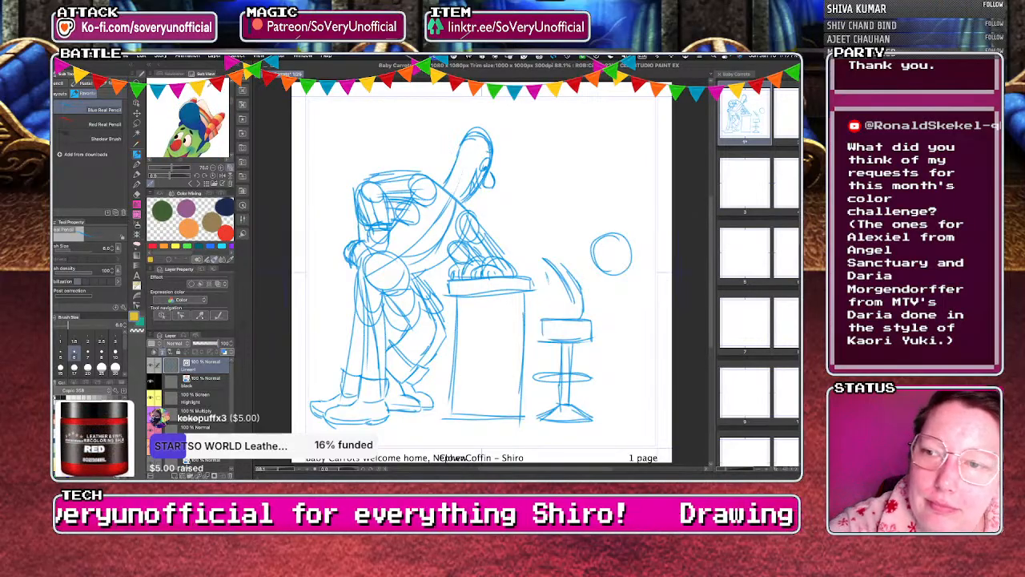
mouse_move(490, 130)
left_mouse_down()
mouse_move(512, 135)
mouse_move(466, 169)
mouse_move(455, 161)
mouse_move(487, 128)
left_mouse_up()
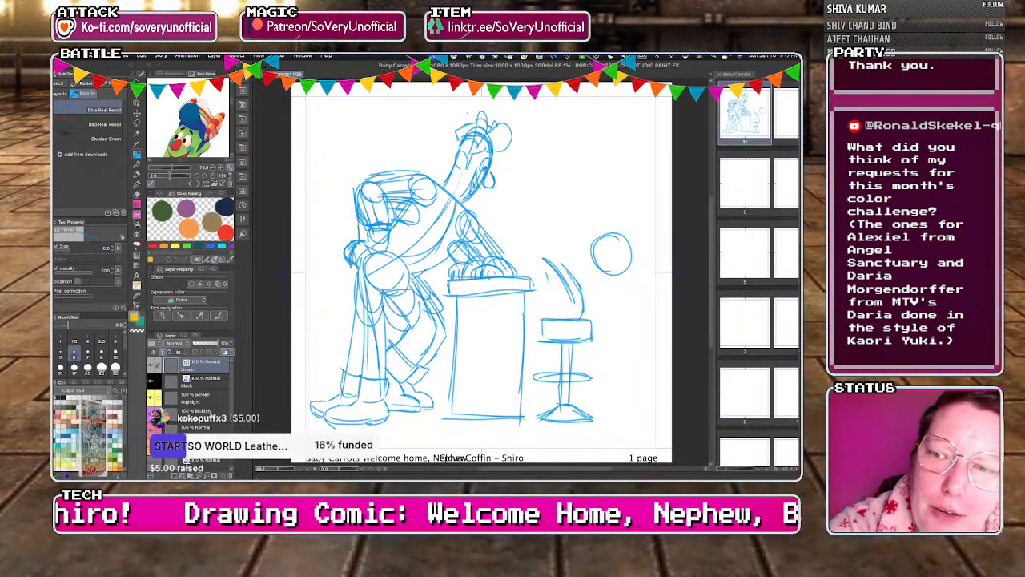
left_click_drag(456, 131, 477, 126)
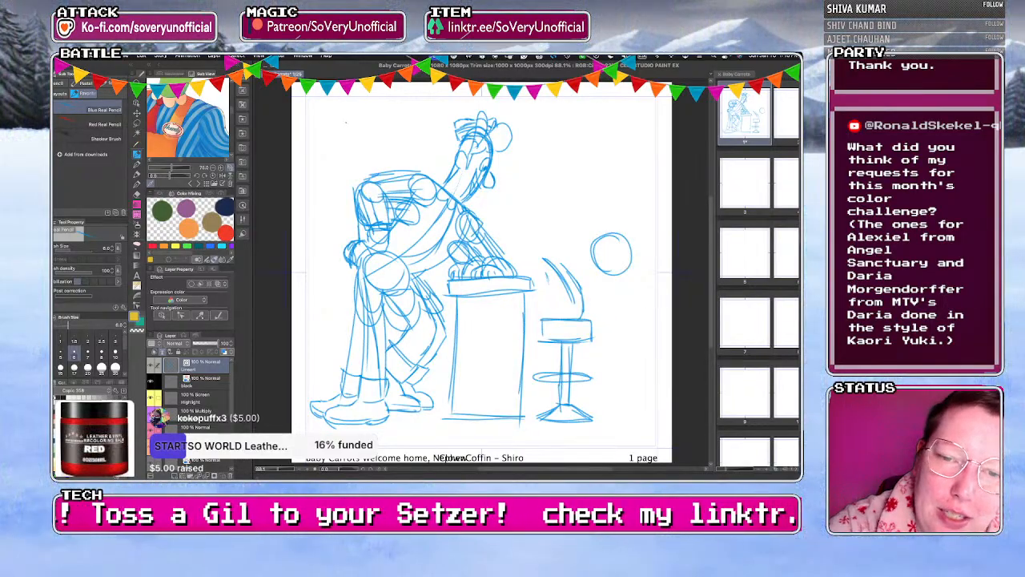
Sketch the clothing lines across the leaning figure's torso and arm, following the character reference image.
mouse_move(421, 170)
left_mouse_down()
mouse_move(420, 203)
mouse_move(406, 222)
left_mouse_up()
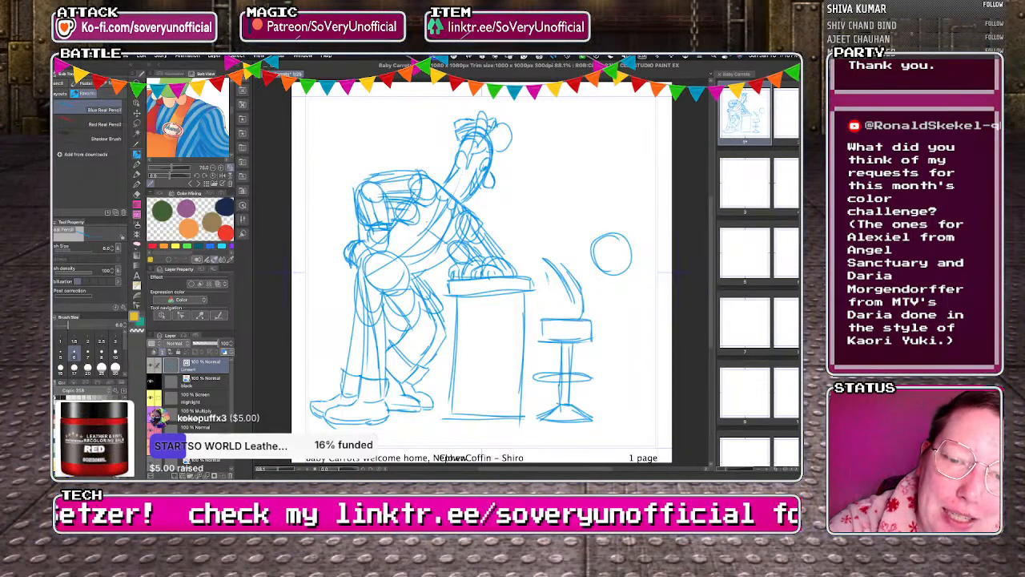
left_click_drag(233, 115, 233, 121)
left_click_drag(182, 161, 177, 160)
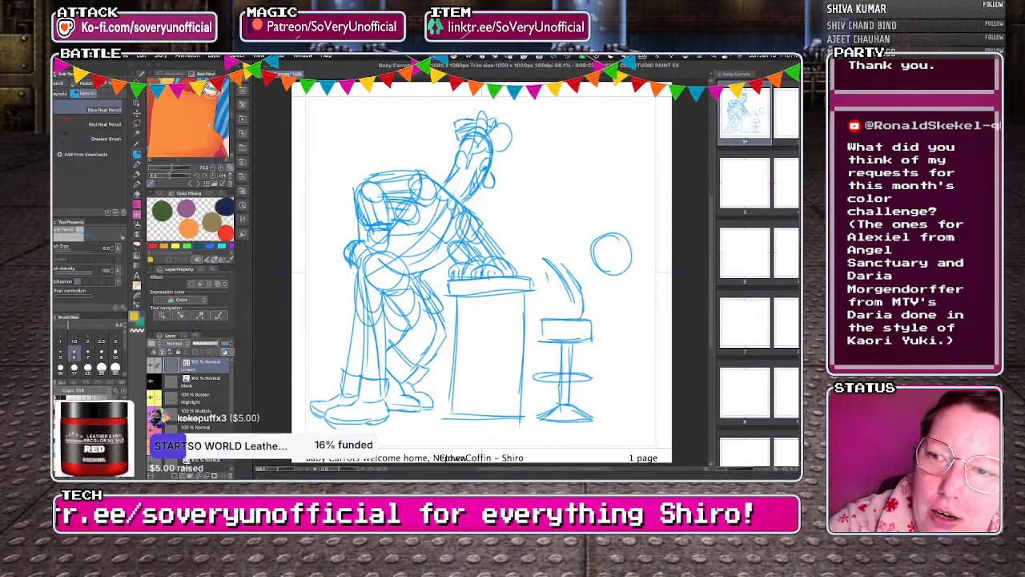
left_click_drag(233, 120, 261, 156)
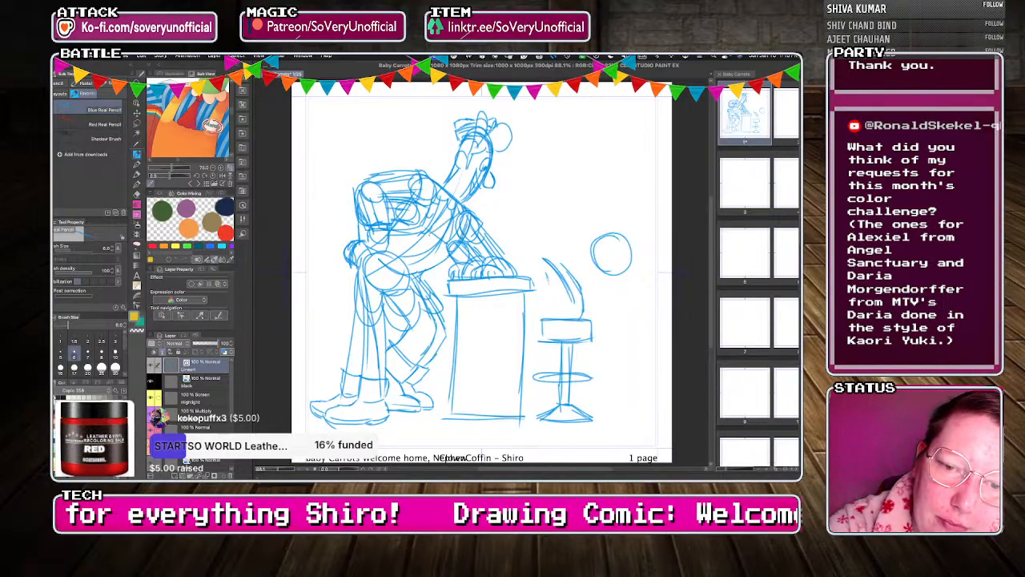
left_click_drag(450, 236, 462, 247)
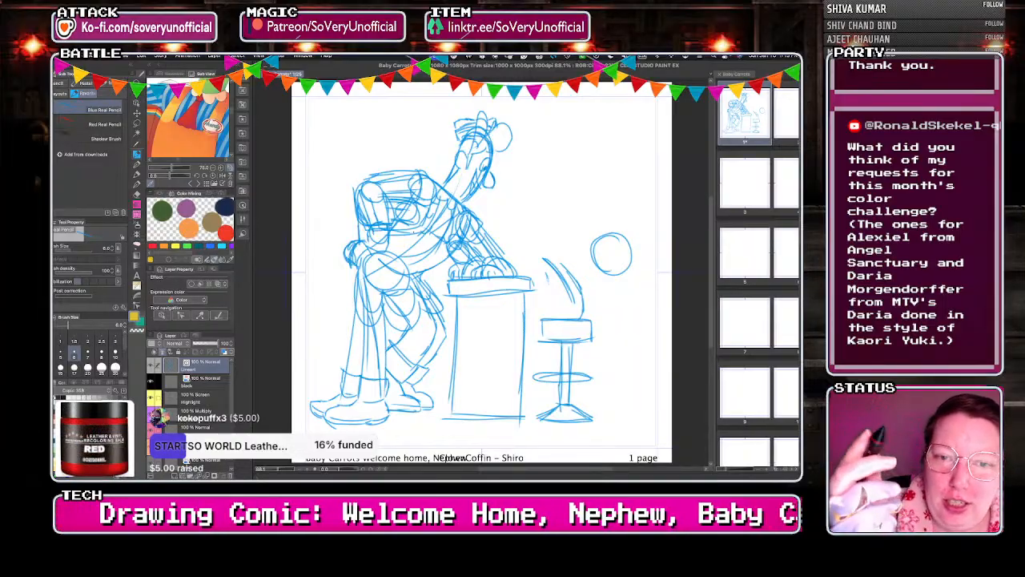
Sketch the small seated figure's round head and its arm reaching onto the tabletop.
mouse_move(535, 230)
left_mouse_down()
mouse_move(546, 256)
mouse_move(551, 228)
mouse_move(550, 251)
mouse_move(519, 219)
mouse_move(498, 230)
mouse_move(516, 241)
mouse_move(534, 304)
left_mouse_up()
key("super+z")
key("super+z")
mouse_move(542, 259)
left_mouse_down()
mouse_move(515, 271)
mouse_move(524, 276)
mouse_move(511, 272)
left_mouse_up()
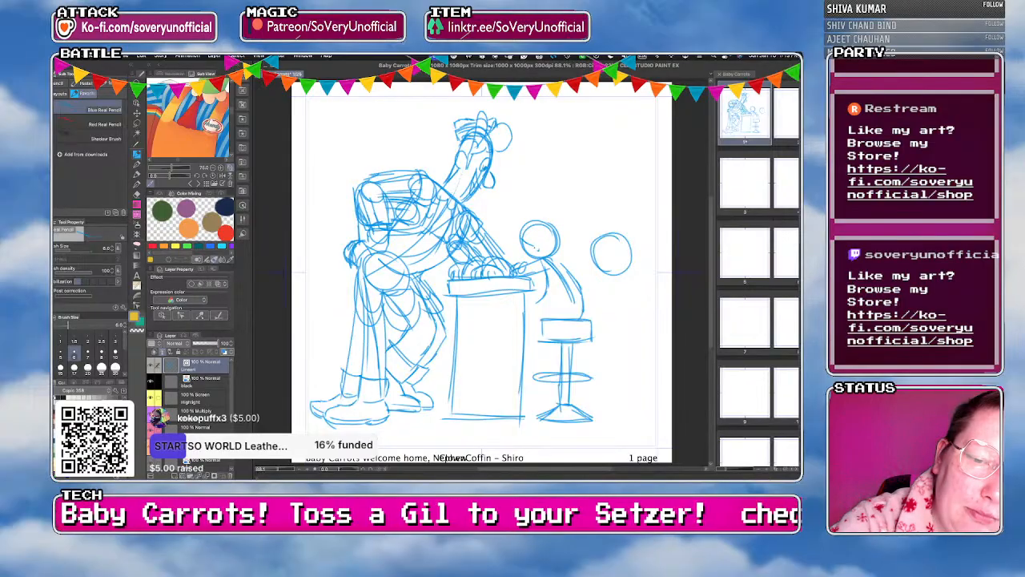
Mark the small seated figure's mouth and bring up the yellow character in blue overalls as the reference image.
left_click_drag(525, 242, 535, 246)
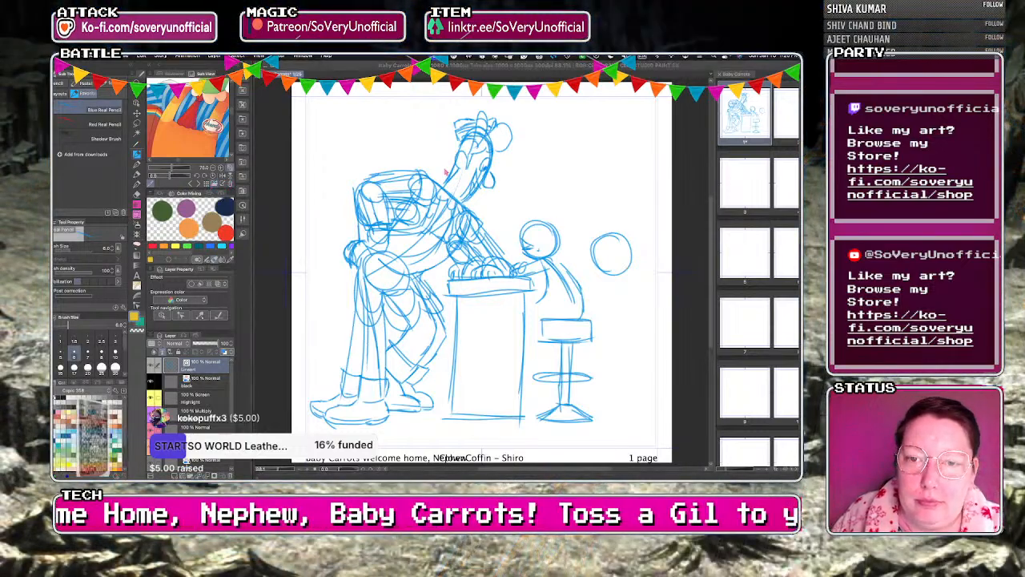
key("super+o")
left_click(251, 192)
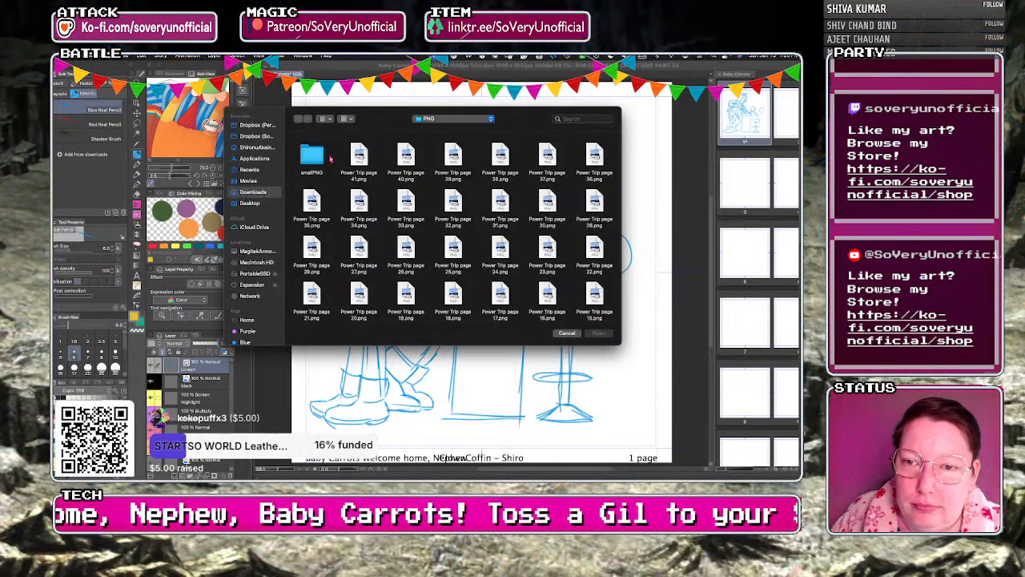
left_click(312, 157)
key("Return")
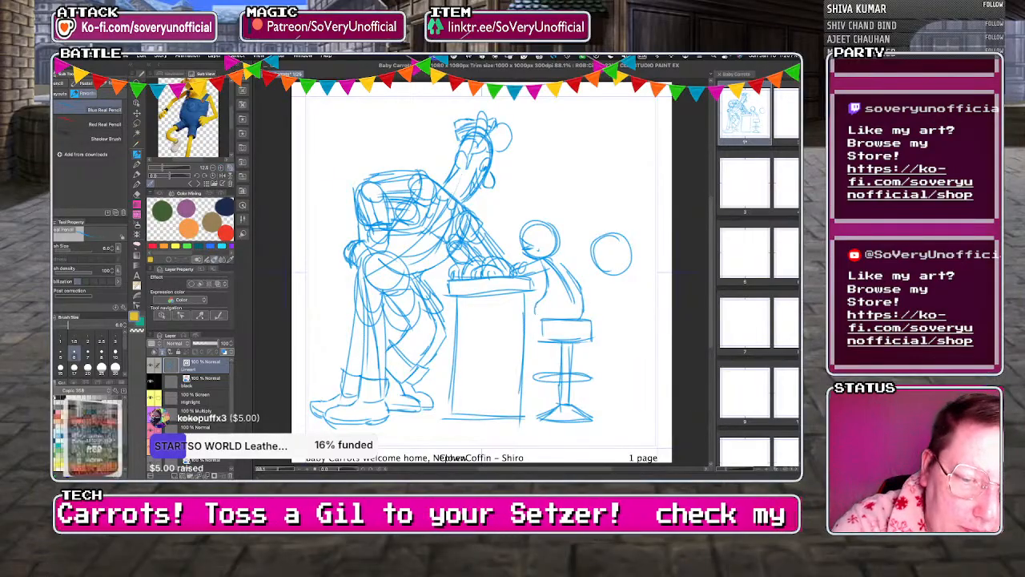
Outline the seated figure's front down to its lap and redraw the table's tabletop edge and both side lines.
left_click_drag(527, 312, 539, 310)
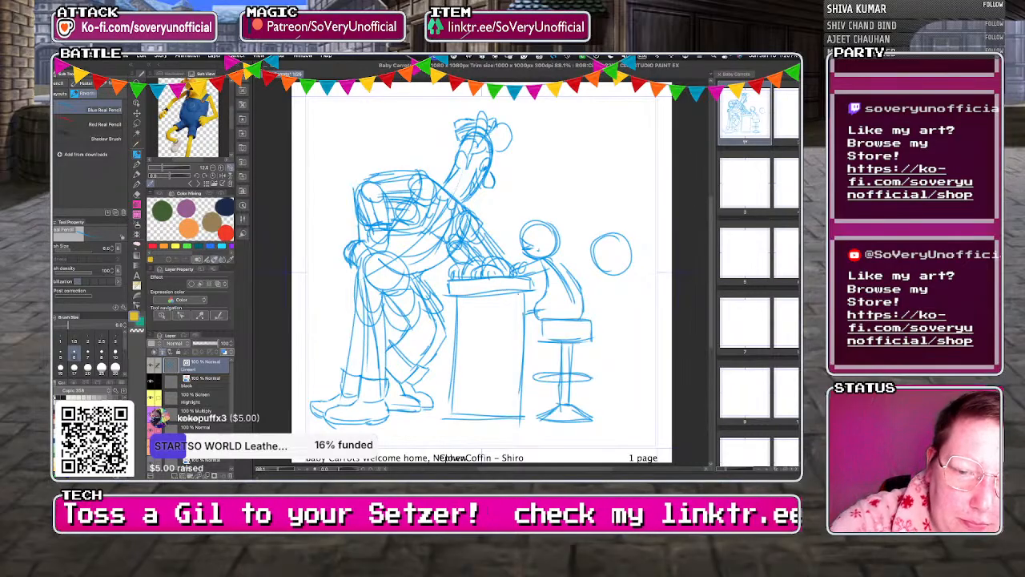
mouse_move(437, 281)
left_mouse_down()
mouse_move(459, 280)
mouse_move(444, 411)
left_mouse_up()
key("super+z")
left_click_drag(450, 297, 444, 414)
left_click_drag(521, 288, 517, 413)
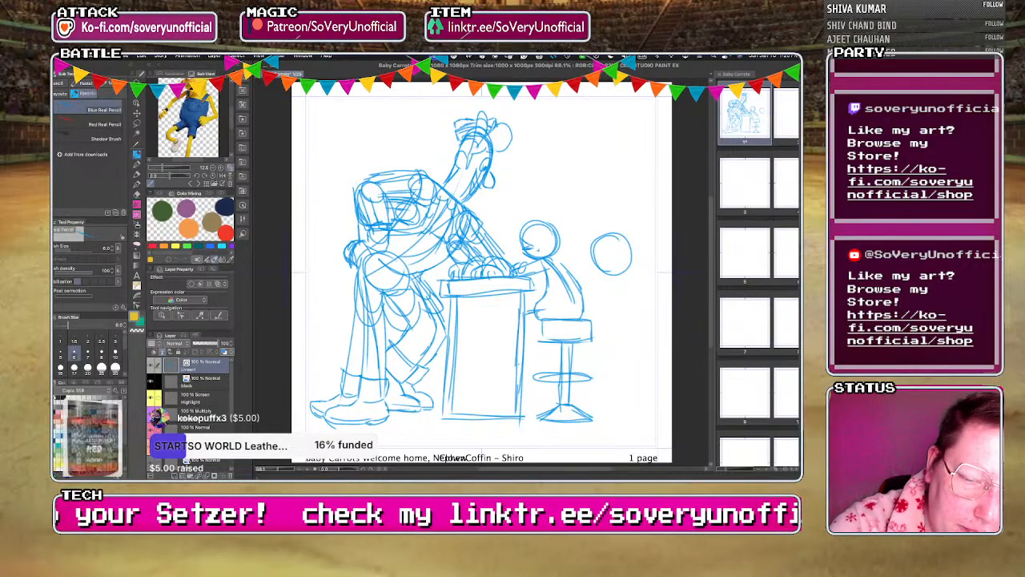
left_click_drag(525, 292, 521, 423)
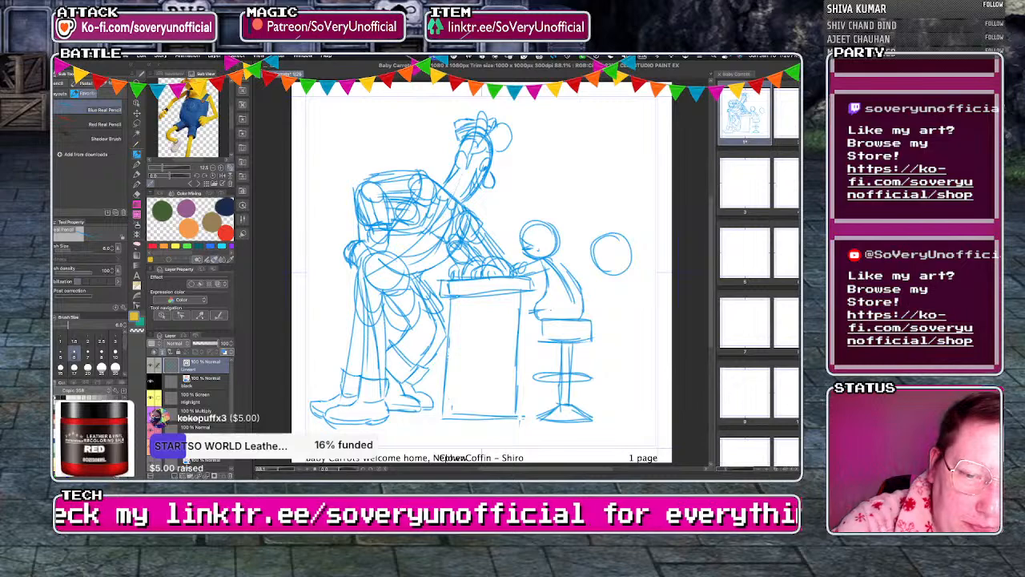
Sketch the seated figure's bent legs hanging in front of the stool and the strap line across its upper arm.
mouse_move(553, 311)
left_mouse_down()
mouse_move(526, 313)
mouse_move(524, 346)
left_mouse_up()
key("ctrl+z")
mouse_move(550, 312)
left_mouse_down()
mouse_move(524, 335)
mouse_move(520, 362)
mouse_move(530, 366)
left_mouse_up()
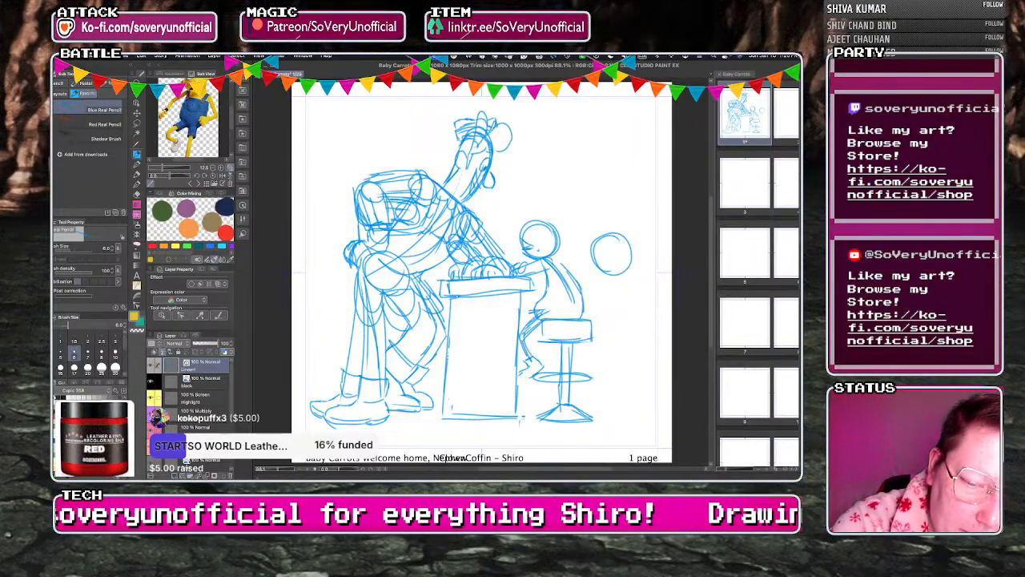
left_click_drag(526, 318, 545, 336)
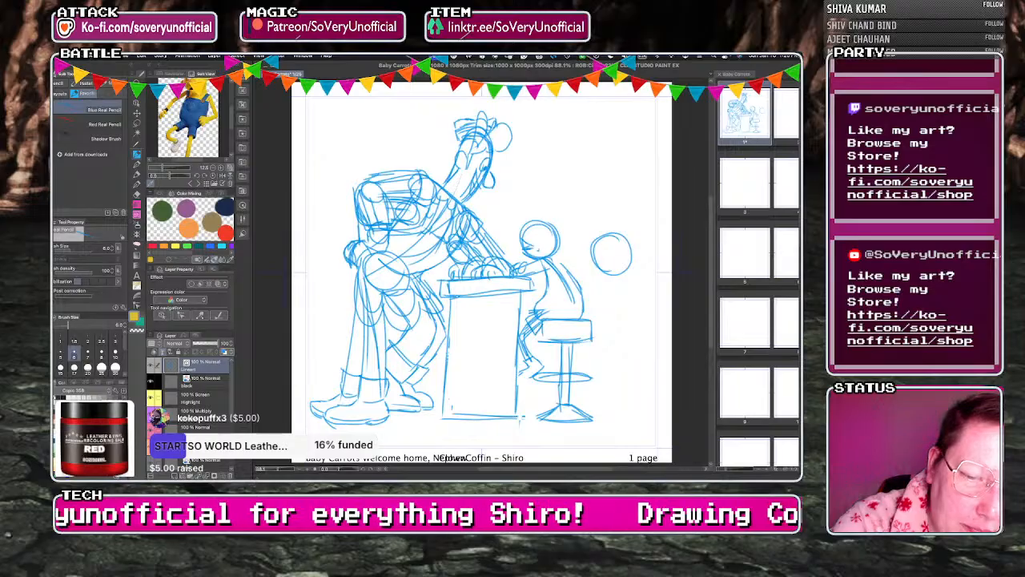
mouse_move(544, 276)
left_mouse_down()
mouse_move(571, 270)
mouse_move(553, 284)
left_mouse_up()
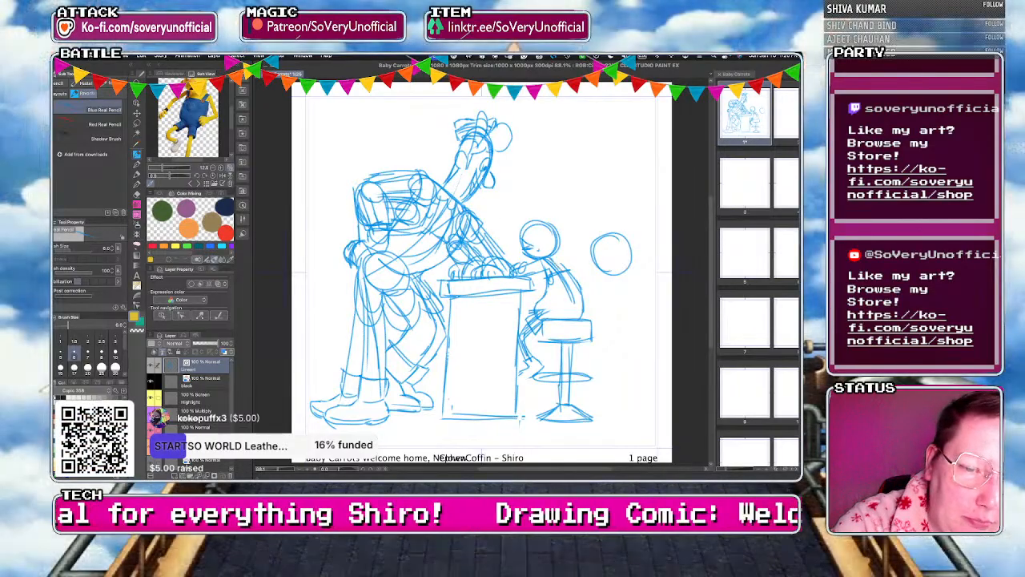
Sketch the seated figure's eye, nose, mouth and cheek, and add tufted hair around its head.
mouse_move(524, 224)
left_mouse_down()
mouse_move(514, 234)
mouse_move(532, 237)
left_mouse_up()
key("ctrl+z")
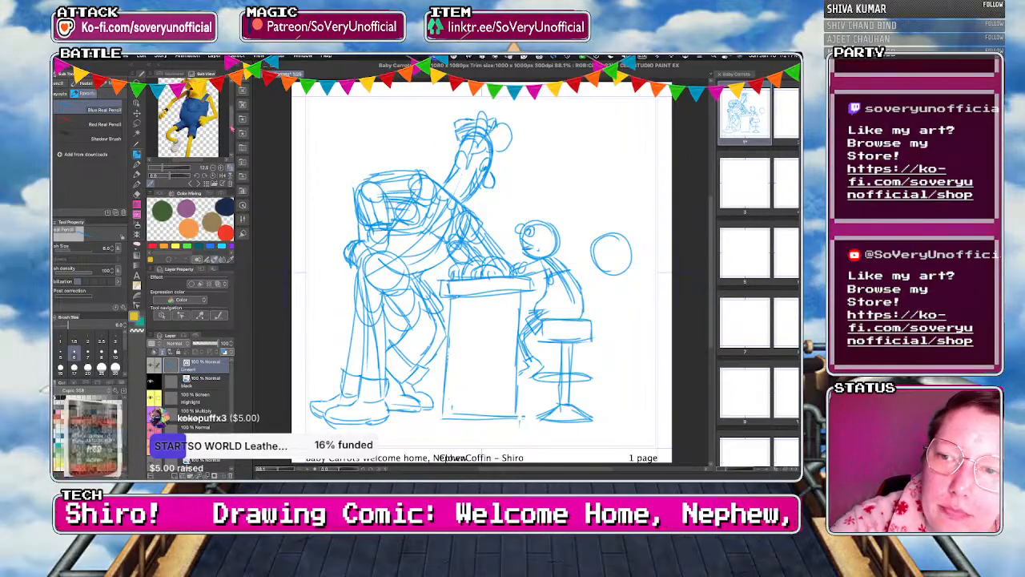
left_click_drag(544, 254, 555, 244)
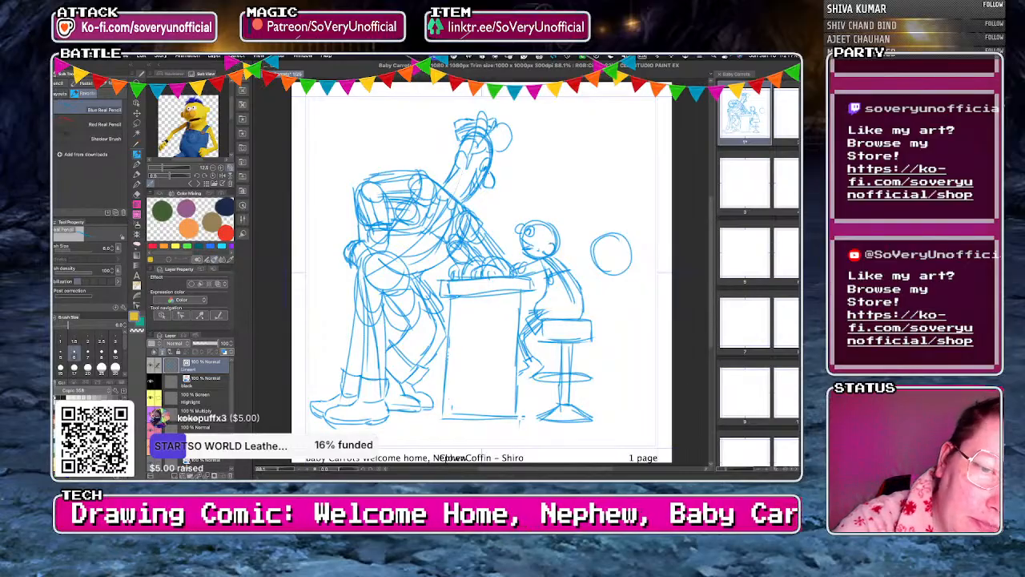
mouse_move(533, 220)
left_mouse_down()
mouse_move(549, 212)
mouse_move(556, 263)
left_mouse_up()
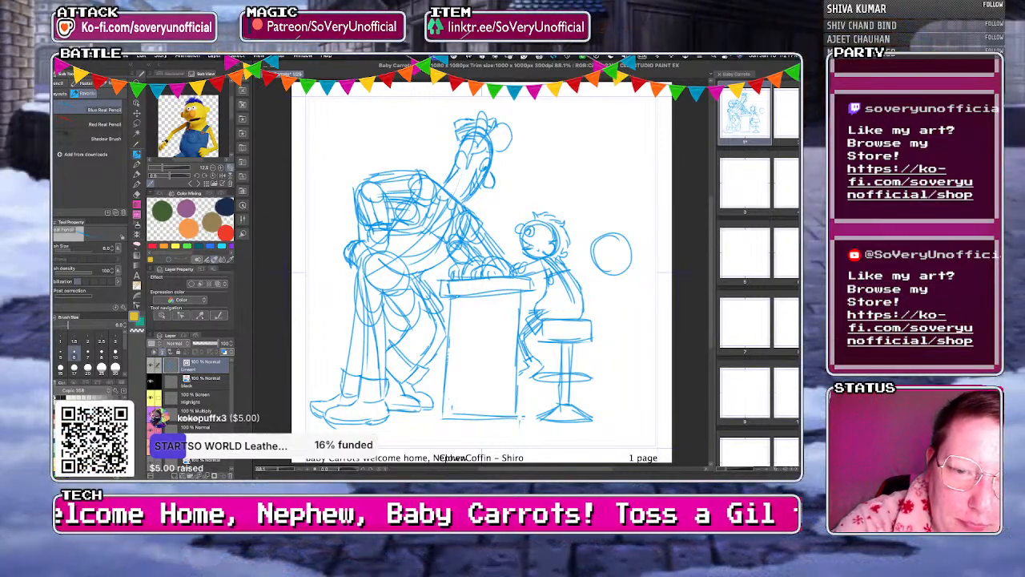
left_click_drag(520, 245, 530, 245)
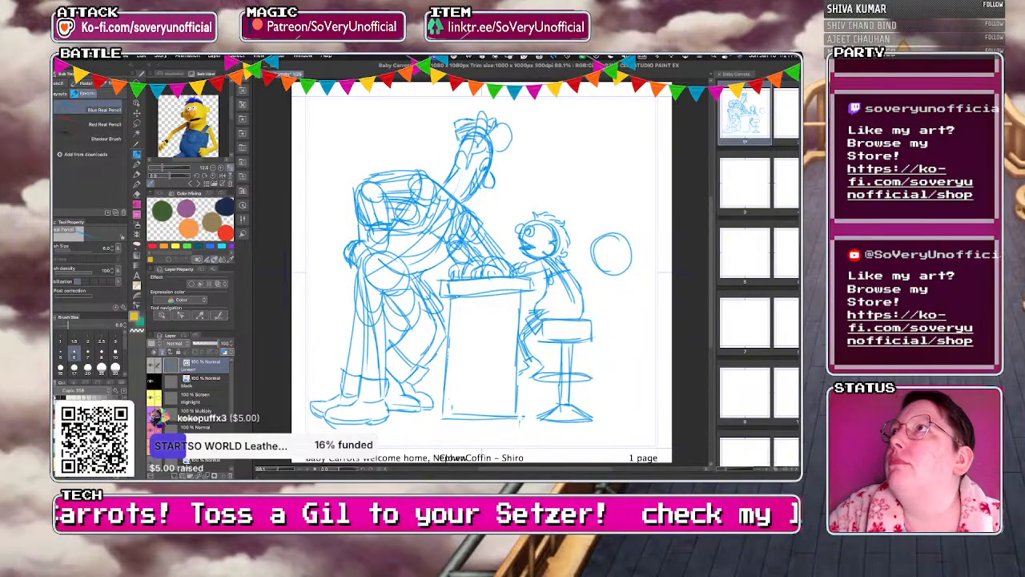
key("super+Tab")
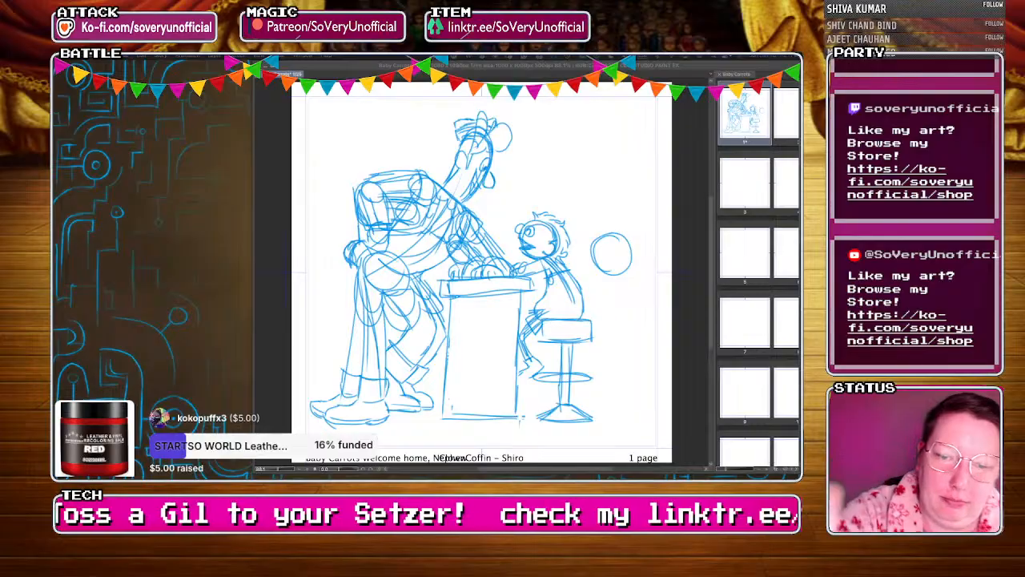
left_click(282, 168)
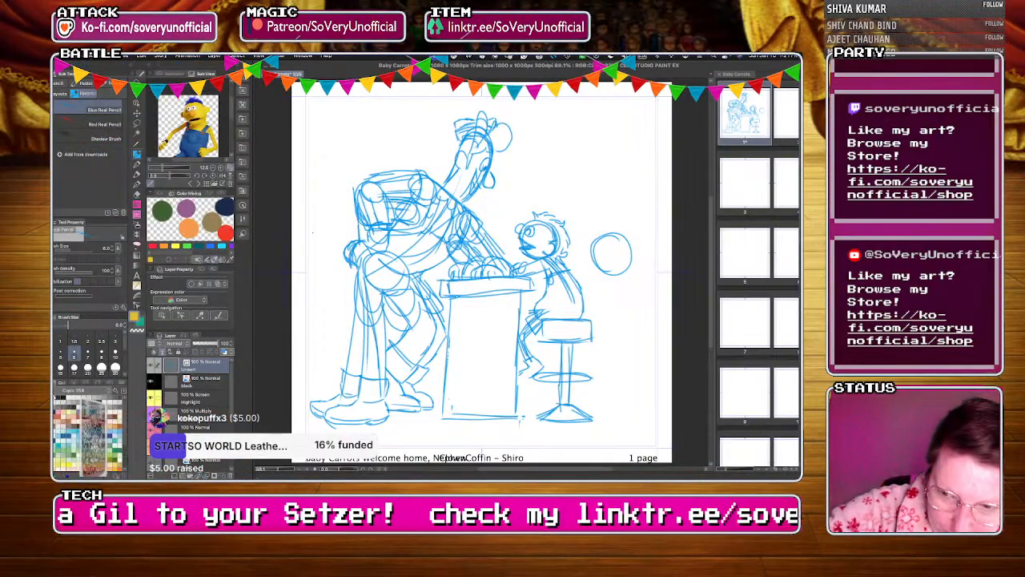
Copy the blue sketch from the line art layer, paste it below the BG Gray layer and clear the original.
left_click(141, 56)
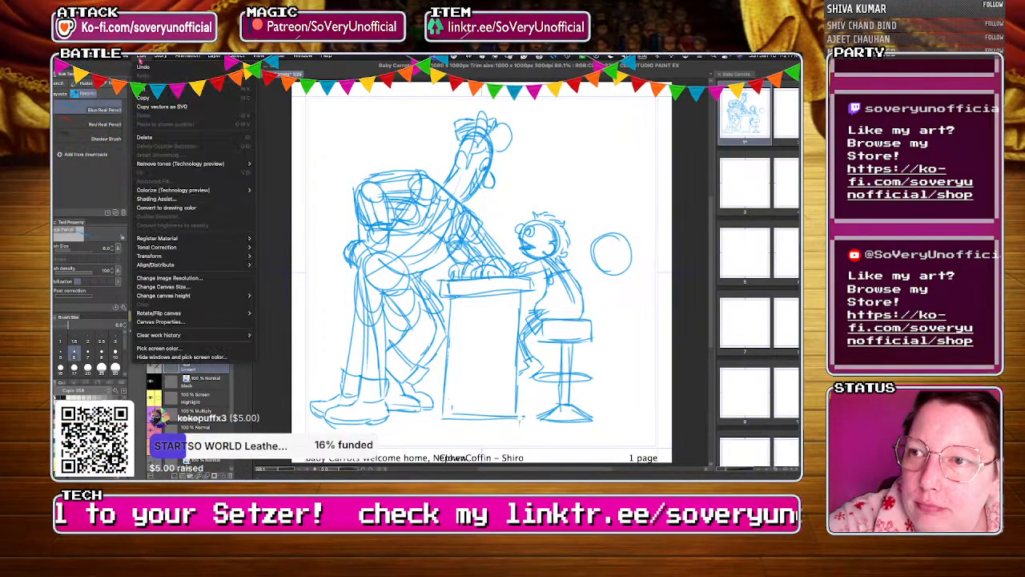
left_click(173, 99)
scroll(196, 400, "down", 5)
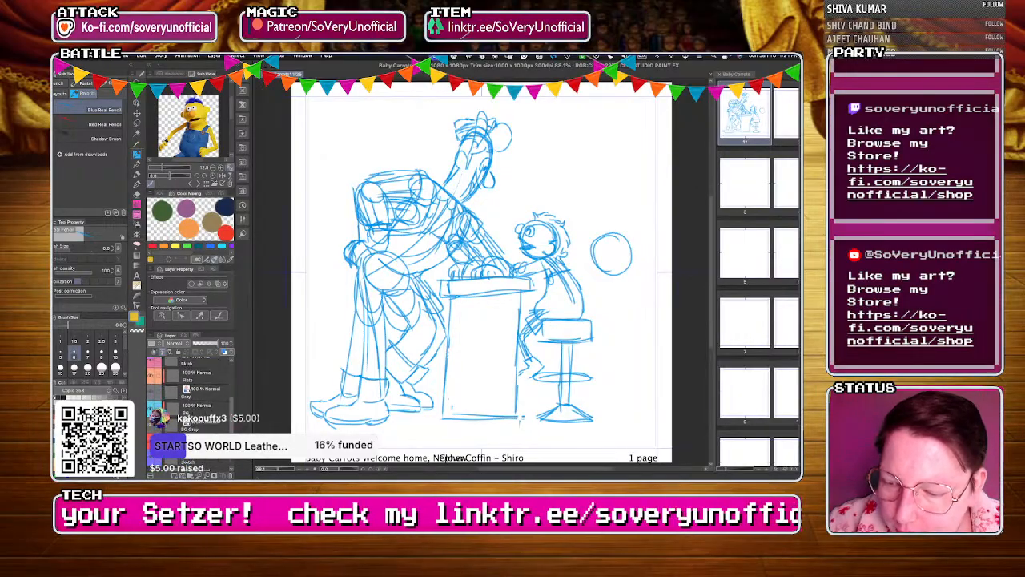
left_click(198, 428)
key("ctrl+v")
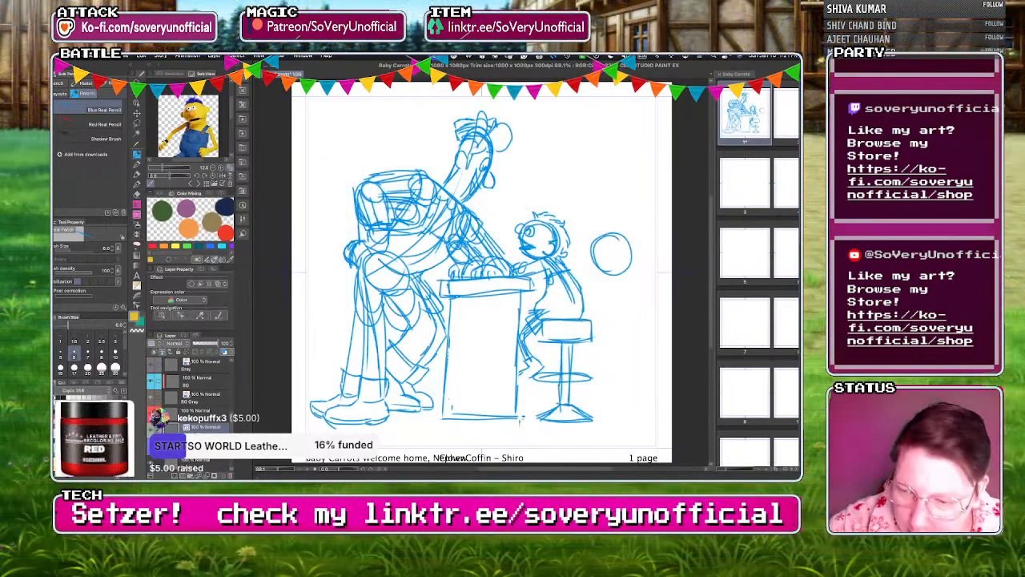
scroll(192, 397, "up", 5)
key("Delete")
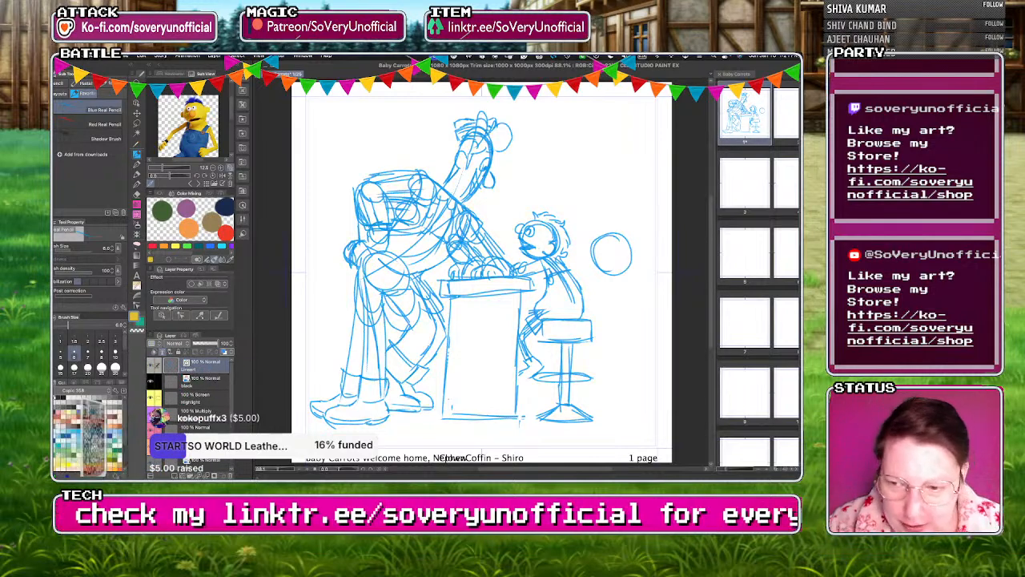
Transform the pasted sketch layer, shifting the whole drawing straight down so the feet sit near the page's lower margin.
scroll(193, 400, "down", 5)
left_click(197, 427)
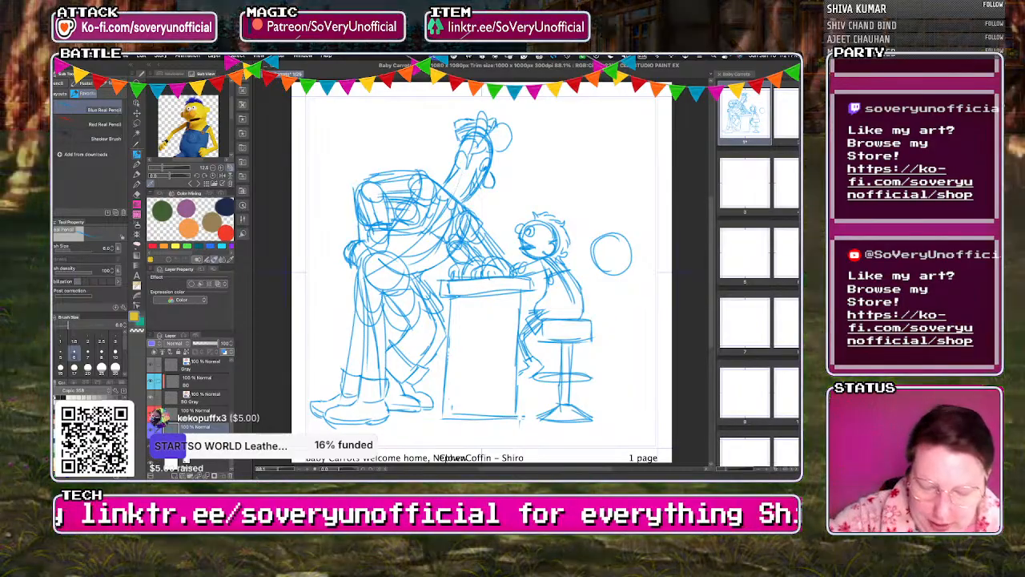
key("ctrl+t")
key("Down")
key("Down")
key("Down")
key("Down")
key("Down")
key("Down")
key("Down")
key("Down")
key("Down")
key("Down")
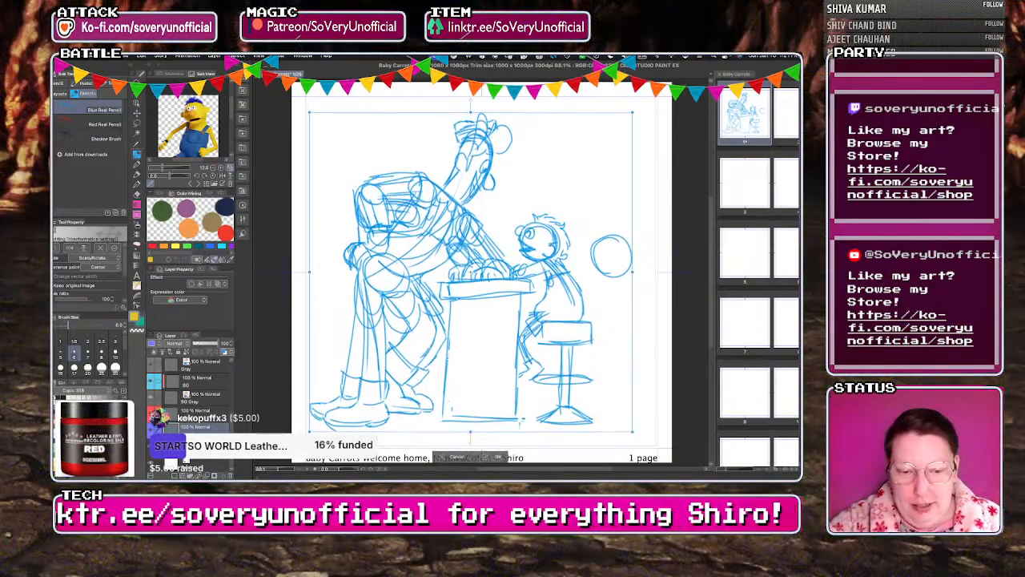
key("Down")
key("Down")
key("Down")
key("Down")
key("Down")
key("Down")
key("Down")
key("Down")
key("Down")
key("Down")
key("Down")
key("Down")
key("Down")
key("Down")
key("Down")
key("Down")
key("Down")
key("Down")
key("Down")
key("Down")
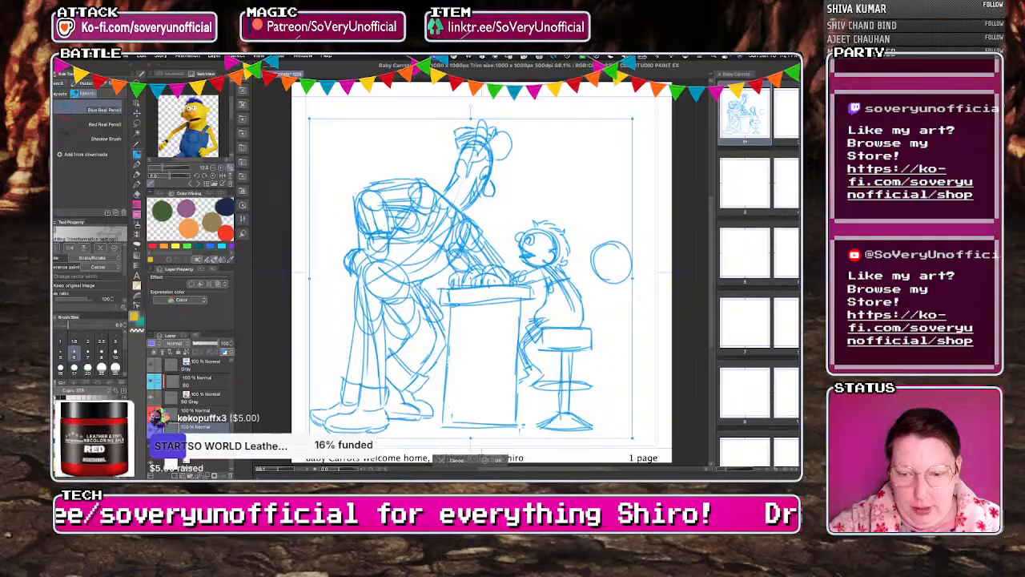
key("Down")
key("Down")
key("Down")
key("Down")
key("Down")
key("Down")
key("Down")
key("Down")
key("Down")
key("Down")
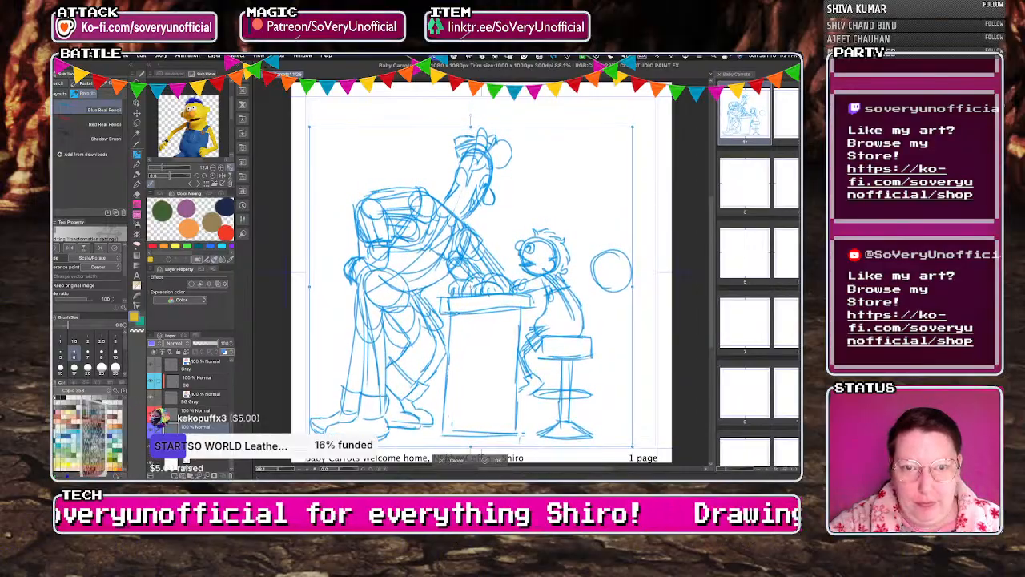
key("Return")
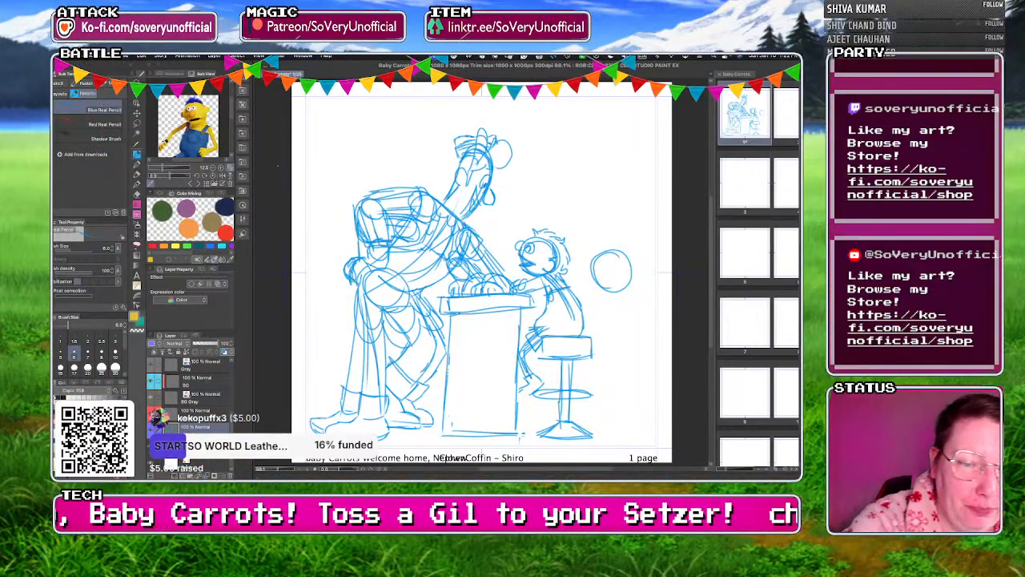
Sketch a standing figure under the circle behind the stool, with torso, legs and an arm reaching to the seated figure's back.
left_click_drag(608, 274, 605, 361)
mouse_move(610, 297)
left_mouse_down()
mouse_move(621, 331)
mouse_move(599, 351)
mouse_move(617, 353)
mouse_move(610, 358)
mouse_move(625, 418)
left_mouse_up()
key("ctrl+z")
left_click_drag(616, 355, 621, 383)
left_click_drag(610, 298, 606, 429)
left_click_drag(616, 268, 606, 424)
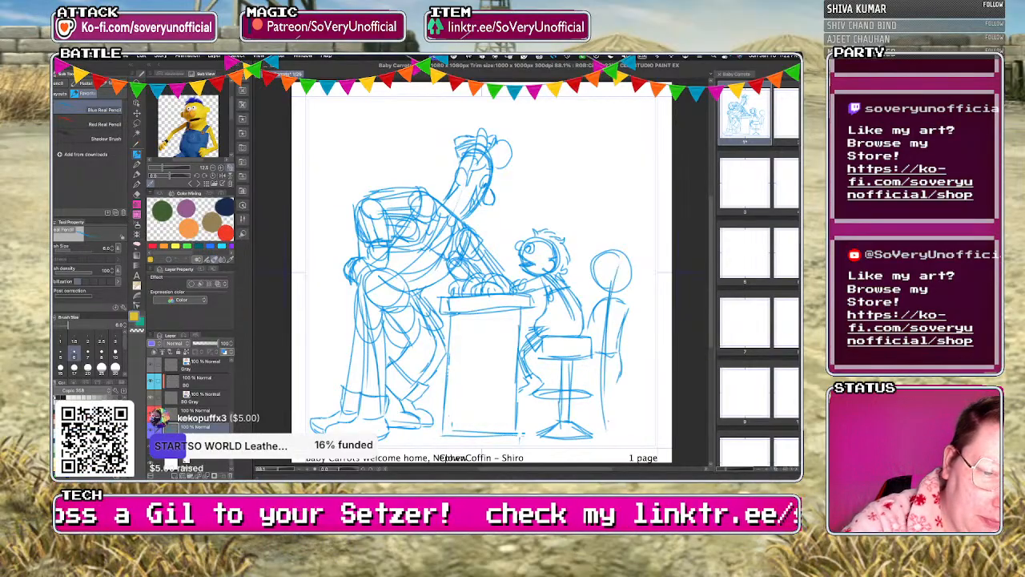
left_click_drag(586, 359, 609, 428)
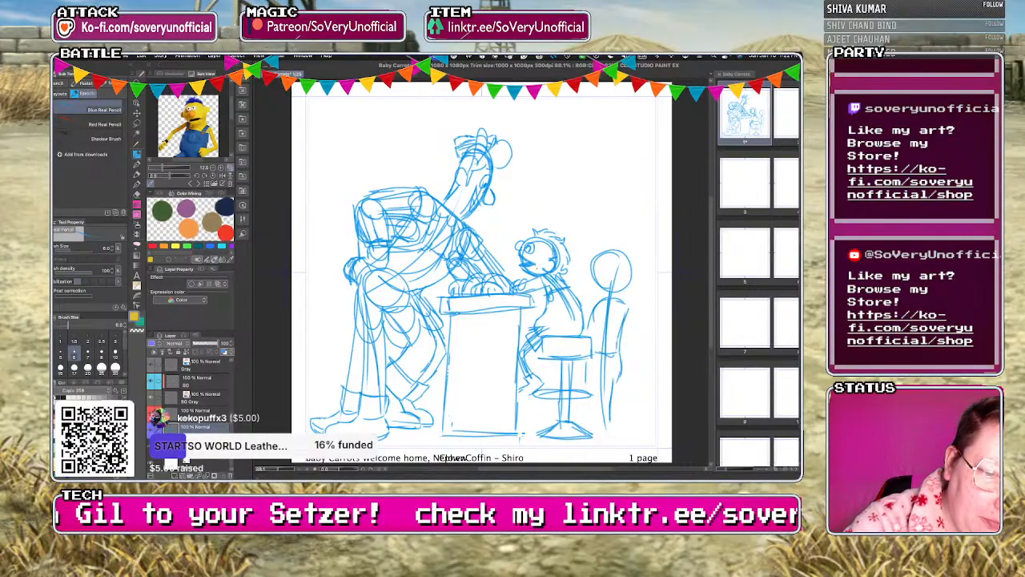
mouse_move(613, 303)
left_mouse_down()
mouse_move(630, 322)
mouse_move(565, 319)
left_mouse_up()
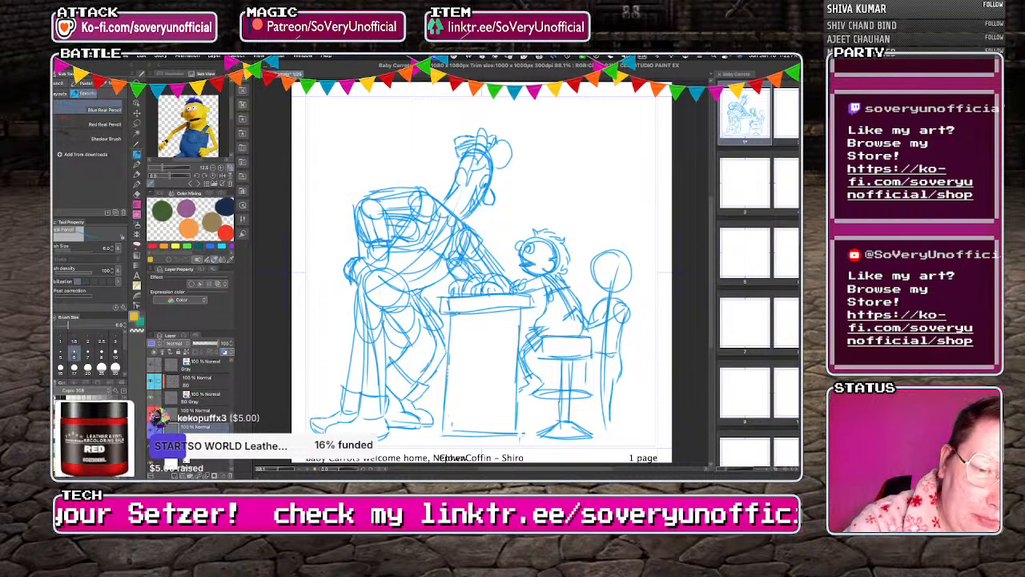
Switch the reference image to the Welcome Home group illustration and enlarge it around the character on the ladder.
left_click(207, 184)
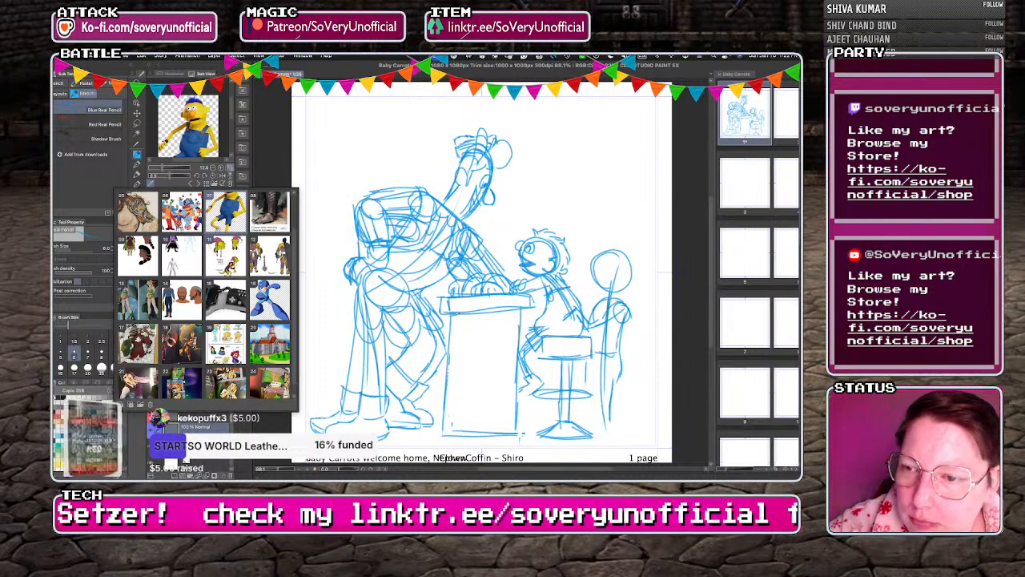
left_click(181, 210)
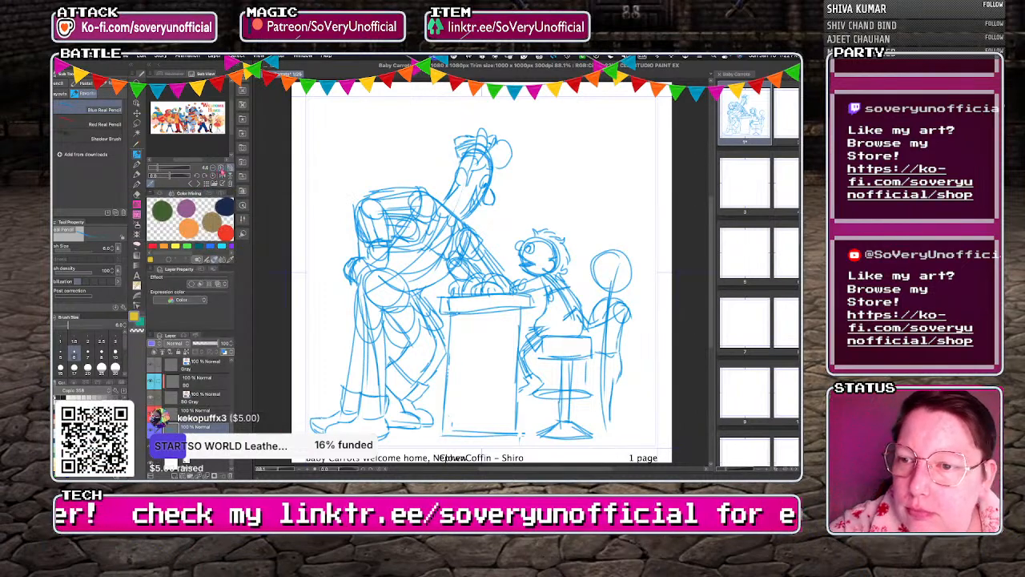
left_click(221, 167)
left_click(221, 167)
left_click(221, 168)
left_click(221, 167)
left_click_drag(232, 112, 232, 135)
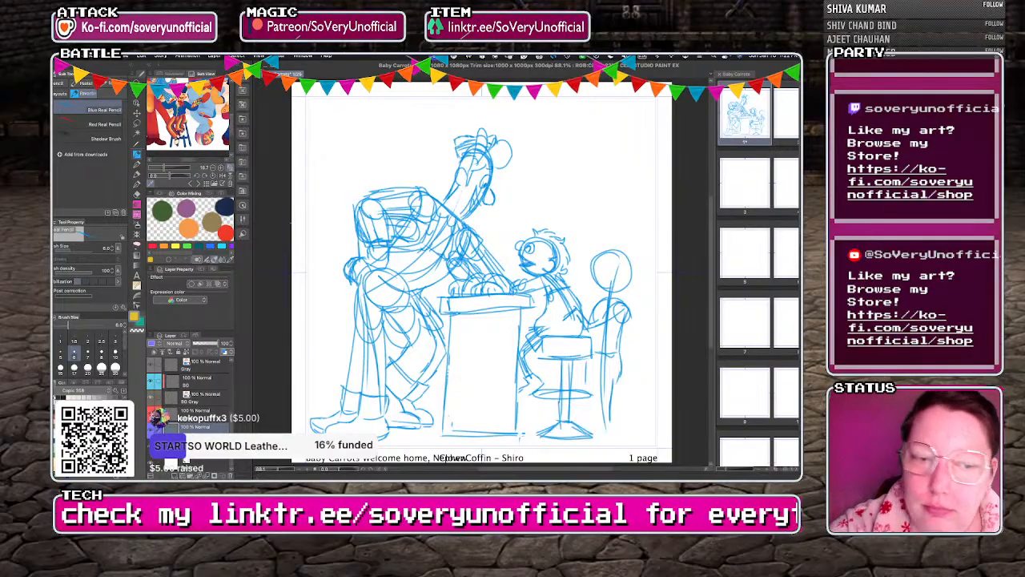
Sketch the standing figure's face inside the head circle, with an oval eye and slit pupil, a smiling mouth and an ear.
left_click_drag(601, 255, 600, 289)
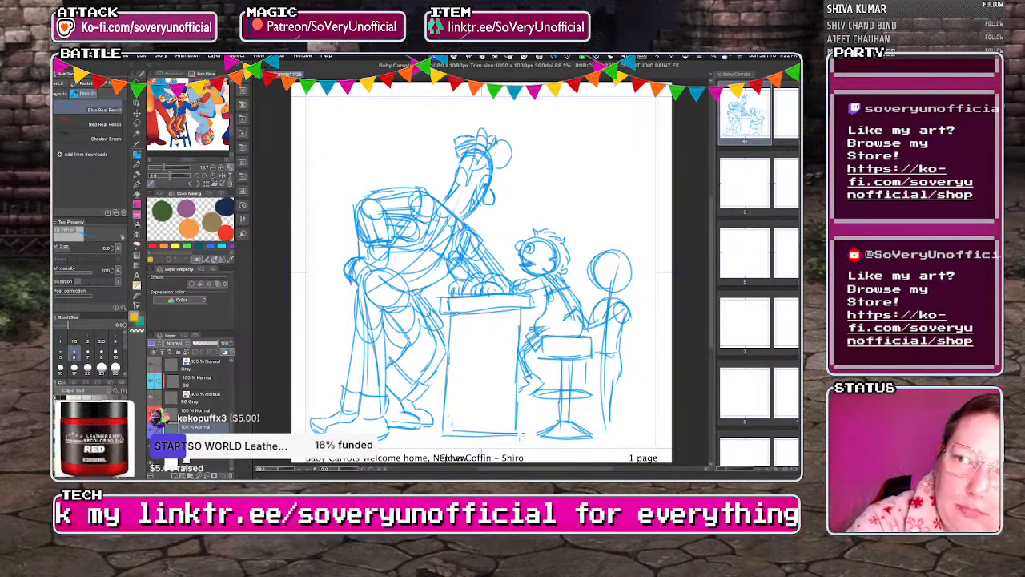
scroll(596, 264, "up", 2)
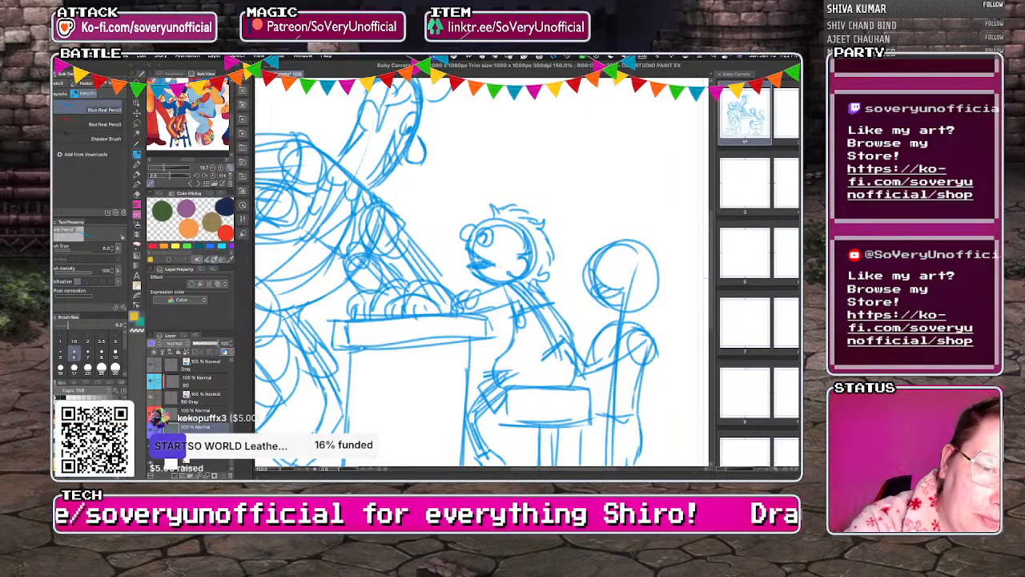
left_click_drag(610, 254, 610, 275)
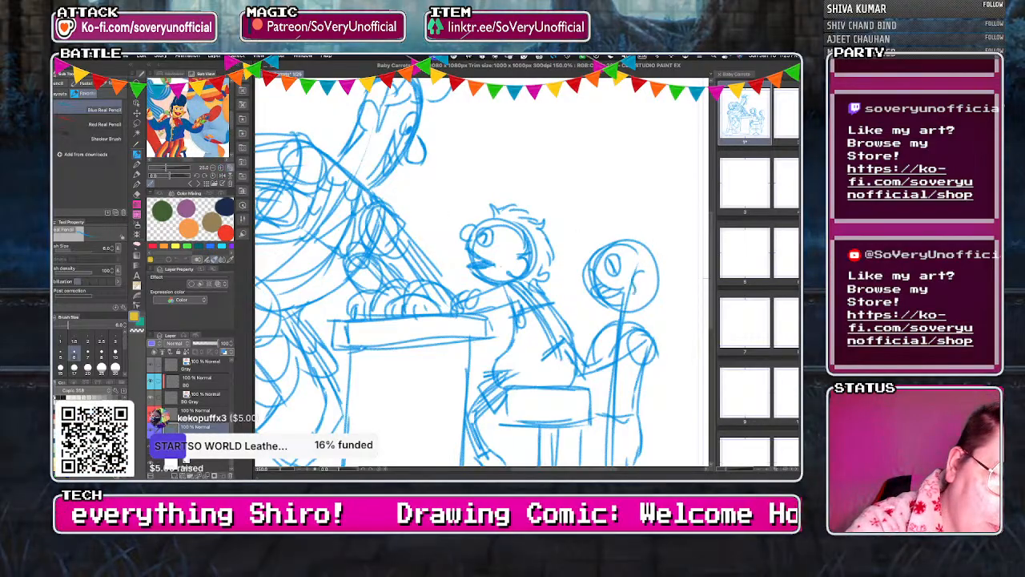
left_click_drag(638, 279, 645, 301)
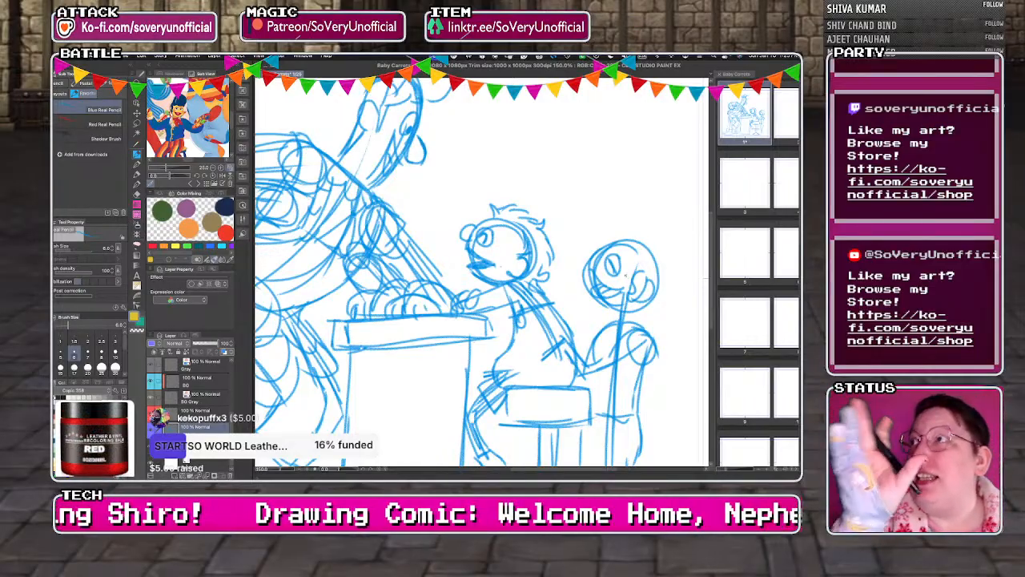
scroll(625, 276, "up", 5)
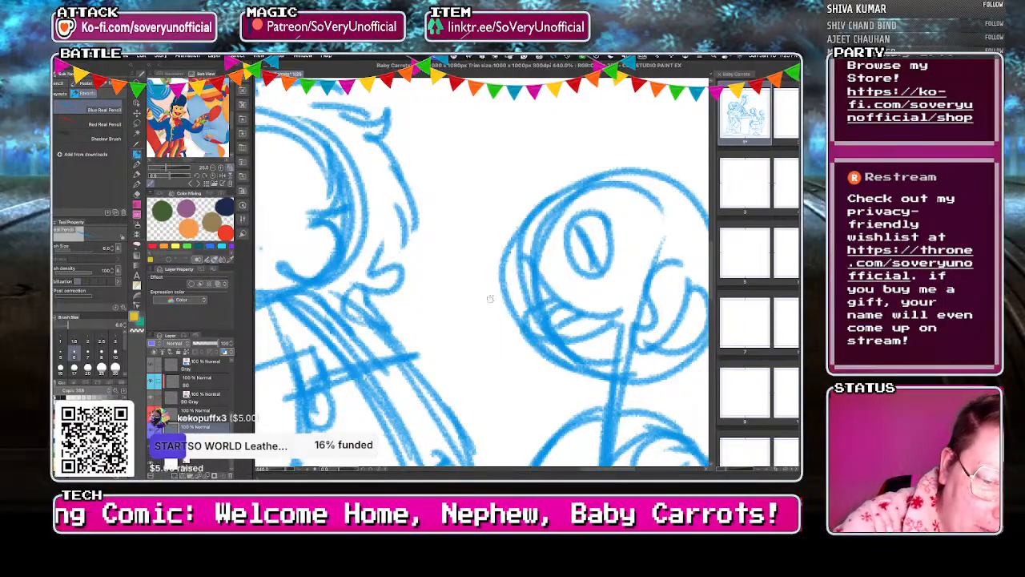
scroll(416, 291, "down", 5)
scroll(493, 223, "up", 5)
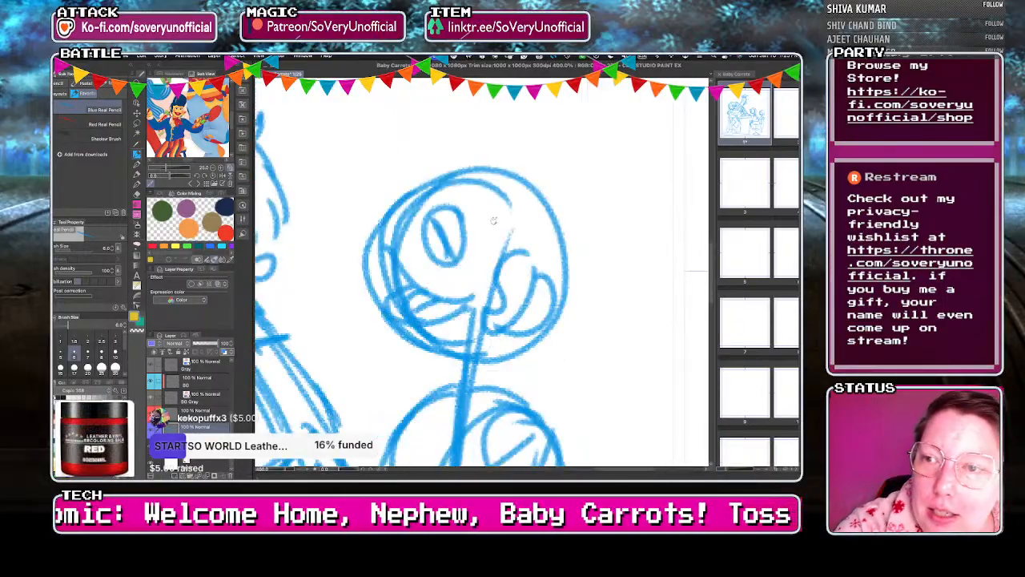
Sketch the standing figure's hairline, outer hair and tall curl on top of the head, plus the collar and the hand on the seated figure's back.
left_click_drag(488, 198, 525, 255)
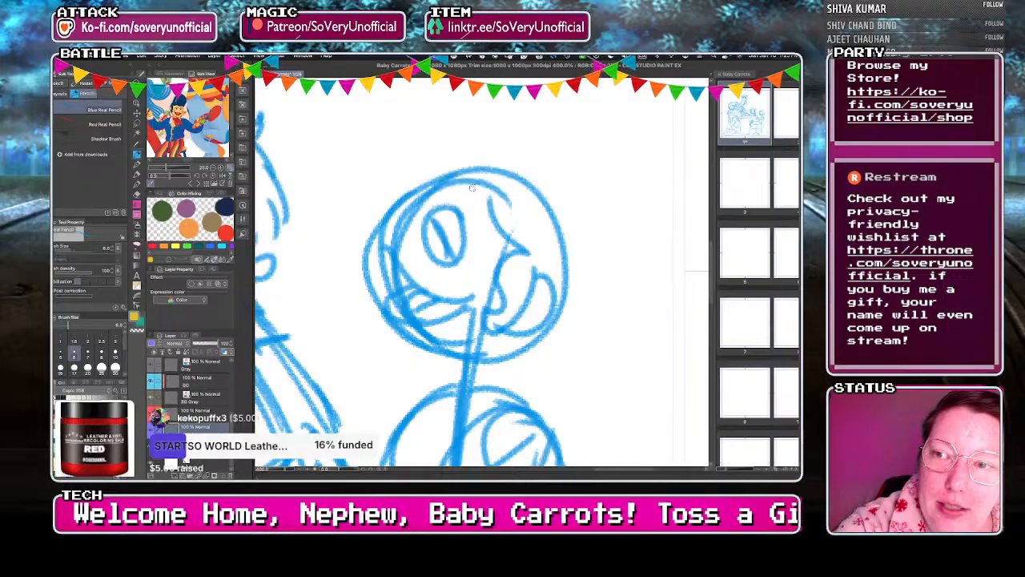
mouse_move(594, 245)
left_mouse_down()
mouse_move(535, 139)
mouse_move(401, 145)
left_mouse_up()
scroll(410, 136, "down", 5)
mouse_move(513, 267)
left_mouse_down()
mouse_move(496, 200)
mouse_move(473, 240)
mouse_move(463, 227)
mouse_move(514, 291)
mouse_move(477, 312)
mouse_move(491, 324)
mouse_move(434, 323)
mouse_move(442, 354)
mouse_move(400, 369)
mouse_move(438, 380)
mouse_move(450, 369)
left_mouse_up()
mouse_move(411, 340)
left_mouse_down()
mouse_move(457, 364)
mouse_move(445, 389)
mouse_move(490, 365)
left_mouse_up()
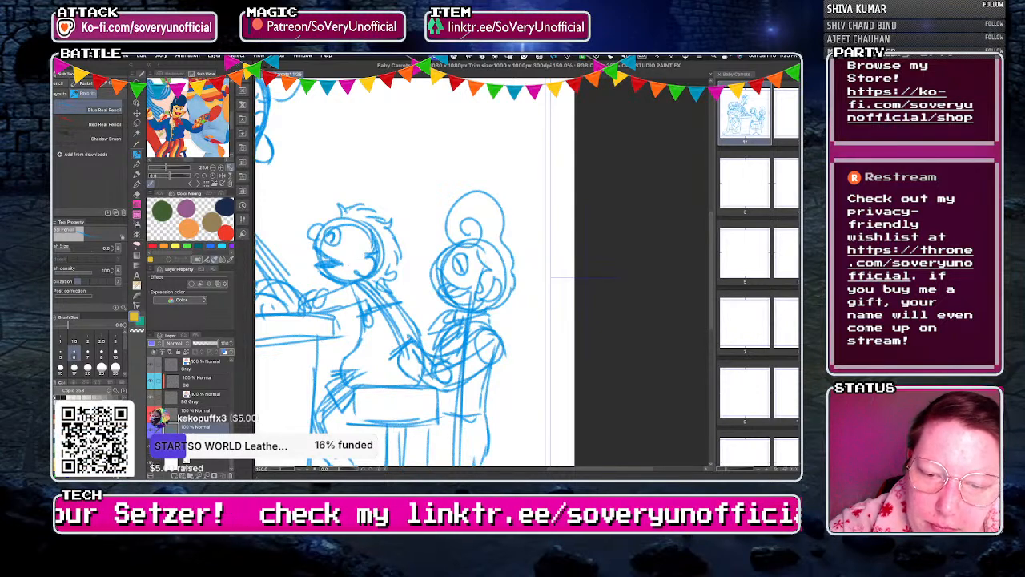
Sketch the seated figure's near arm ending in an open hand above the stool, and touch up the standing figure's sleeve.
mouse_move(407, 337)
left_mouse_down()
mouse_move(387, 309)
mouse_move(383, 335)
left_mouse_up()
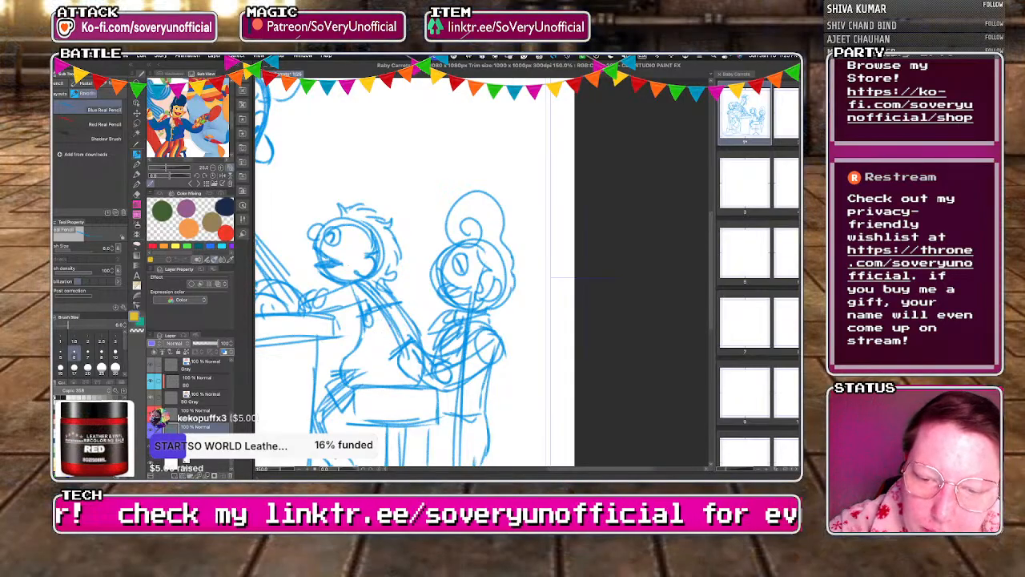
mouse_move(392, 312)
left_mouse_down()
mouse_move(401, 326)
mouse_move(373, 322)
mouse_move(366, 332)
mouse_move(386, 333)
left_mouse_up()
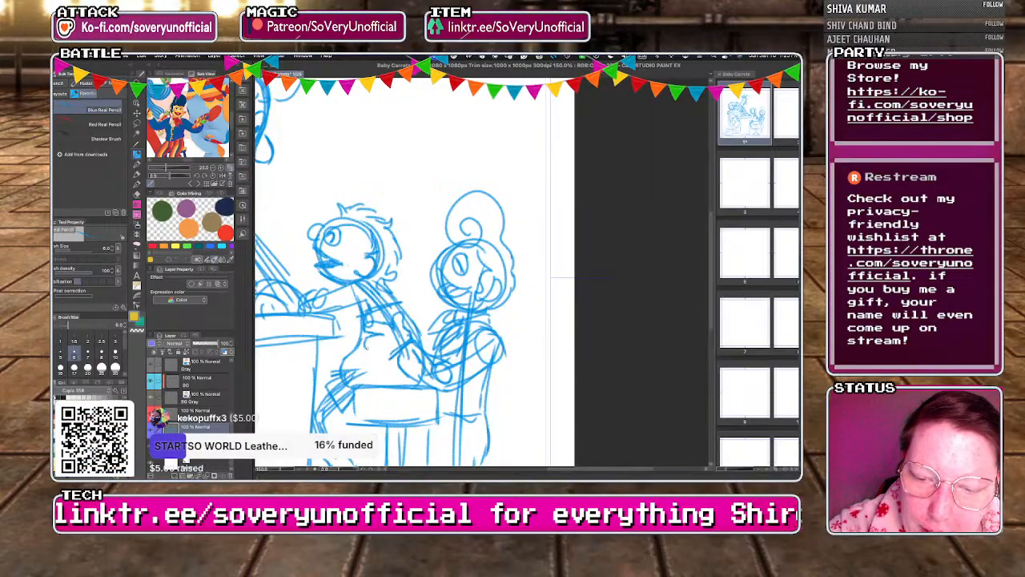
mouse_move(373, 351)
left_mouse_down()
mouse_move(385, 362)
mouse_move(437, 348)
left_mouse_up()
left_click_drag(502, 336, 494, 361)
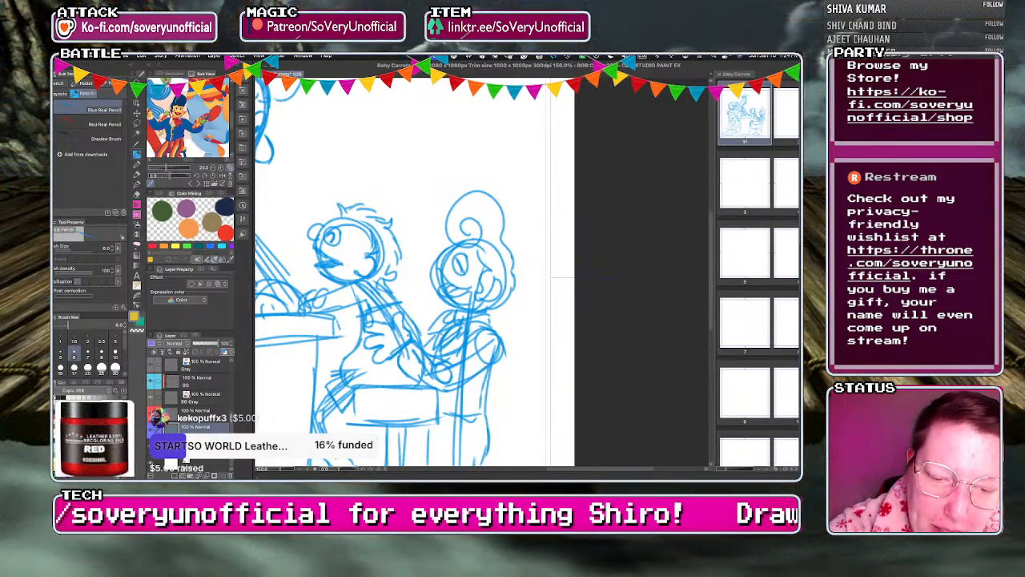
Sketch the standing figure's trouser legs and both shoes beside the stool's base, redrawing the inner leg line.
scroll(361, 302, "down", 3)
scroll(386, 373, "up", 3)
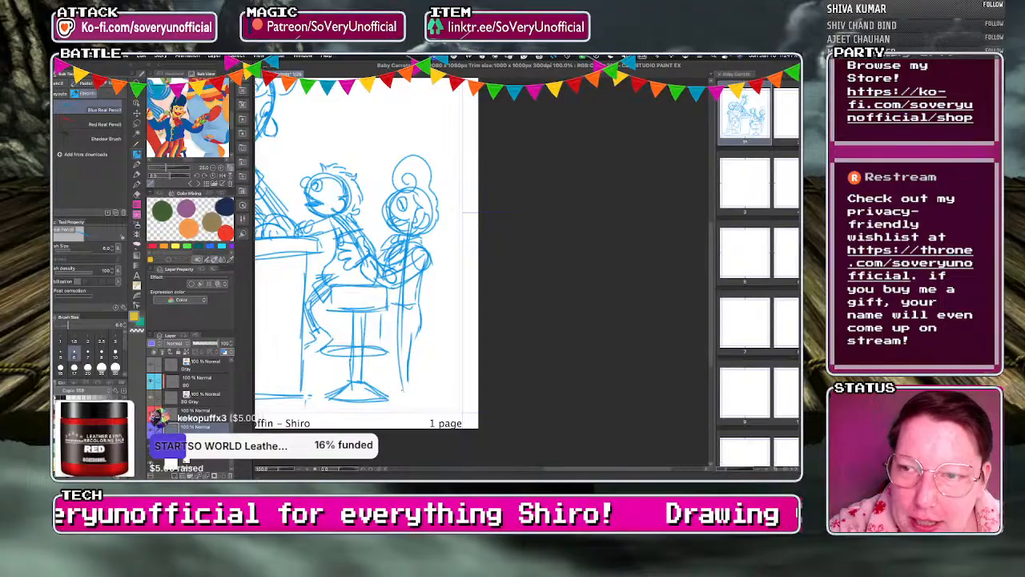
mouse_move(424, 295)
left_mouse_down()
mouse_move(389, 304)
mouse_move(372, 344)
mouse_move(415, 343)
mouse_move(415, 383)
left_mouse_up()
left_click_drag(389, 322, 385, 376)
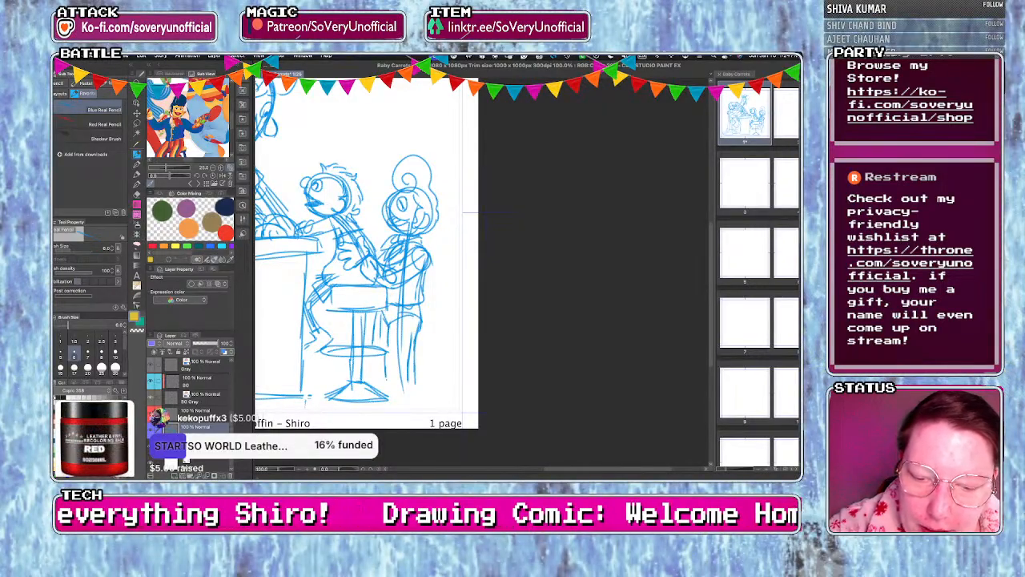
left_click_drag(389, 341, 389, 375)
key("super+z")
key("super+z")
left_click_drag(389, 327, 393, 379)
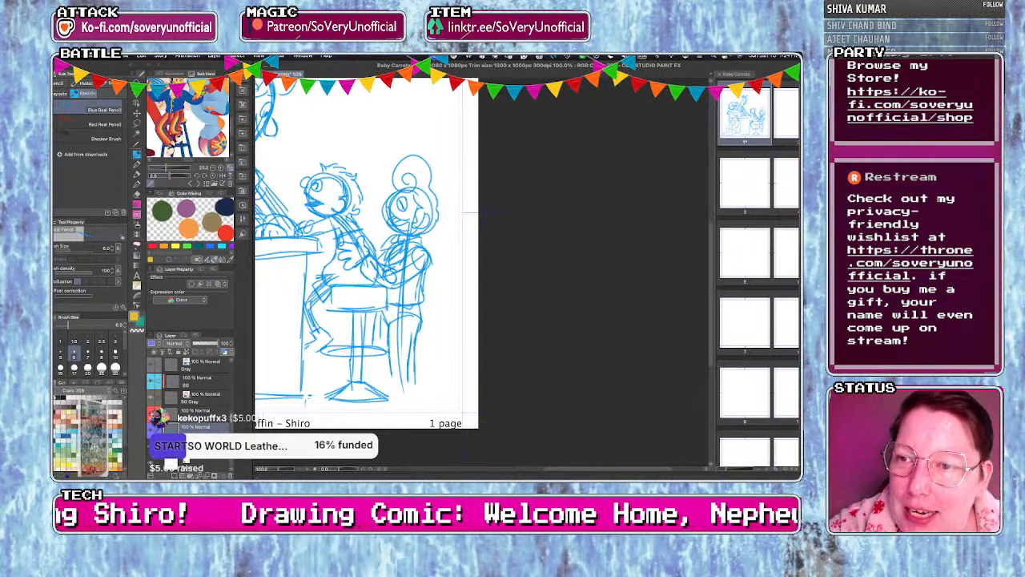
mouse_move(406, 384)
left_mouse_down()
mouse_move(417, 378)
mouse_move(413, 396)
mouse_move(404, 384)
mouse_move(377, 390)
mouse_move(371, 374)
mouse_move(394, 397)
mouse_move(413, 396)
left_mouse_up()
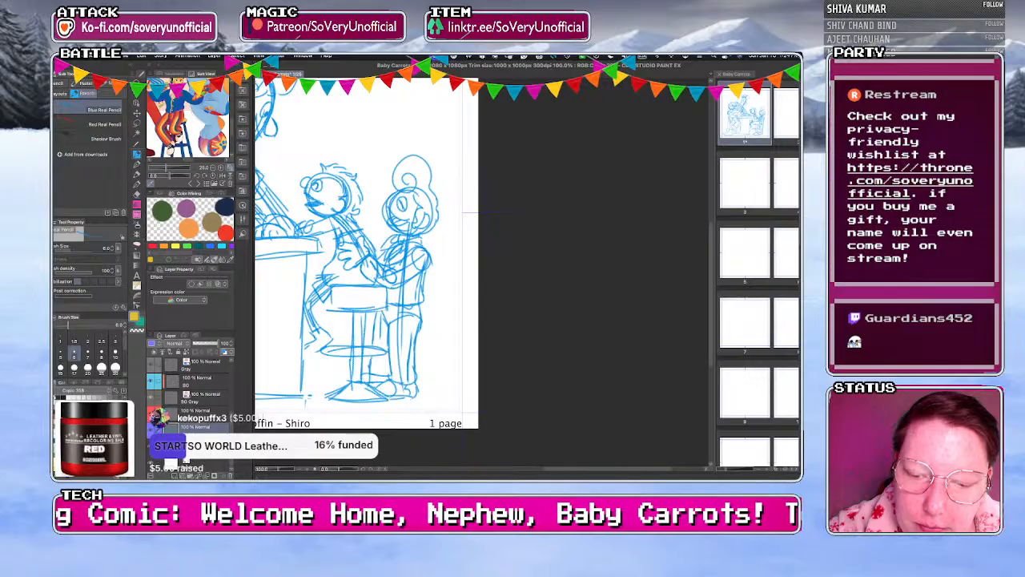
mouse_move(396, 382)
left_mouse_down()
mouse_move(405, 392)
mouse_move(371, 386)
left_mouse_up()
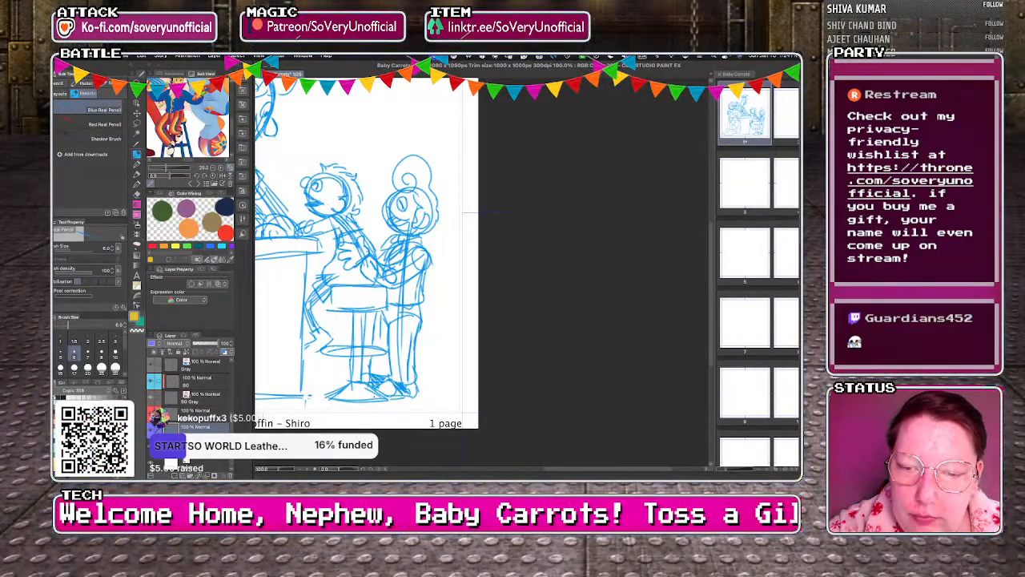
Refine the seated figure's lower leg and shoe at the stool's footrest, with small strokes near the table's foot.
mouse_move(347, 313)
left_mouse_down()
mouse_move(311, 309)
mouse_move(329, 332)
mouse_move(305, 353)
mouse_move(343, 345)
left_mouse_up()
mouse_move(330, 347)
left_mouse_down()
mouse_move(365, 351)
mouse_move(326, 381)
mouse_move(309, 376)
mouse_move(339, 388)
left_mouse_up()
left_click_drag(311, 378, 305, 391)
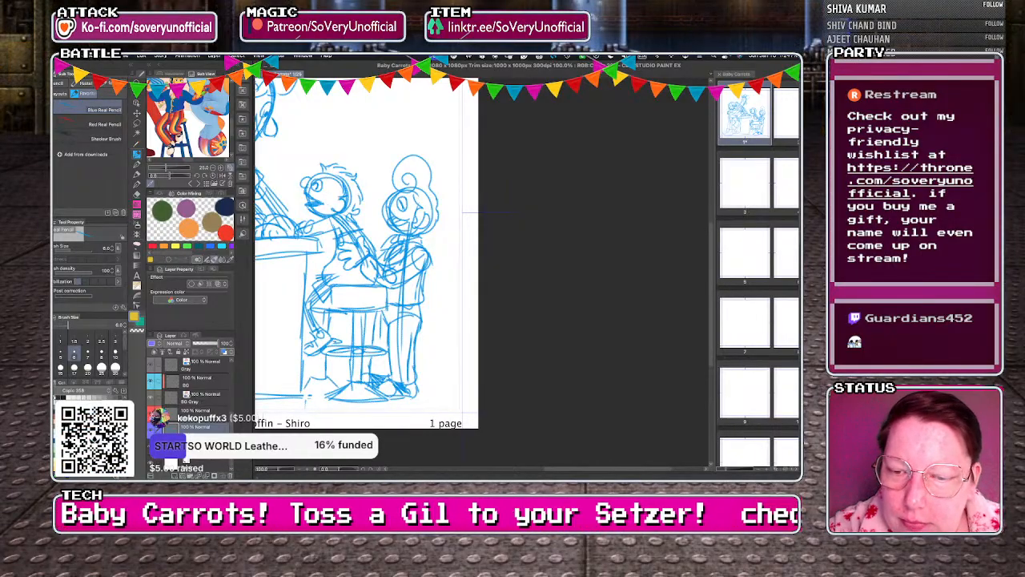
left_click_drag(308, 281, 320, 280)
Place a text box above the tall figure's back and set its font to Tight Spot BB Regular.
scroll(365, 420, "down", 3)
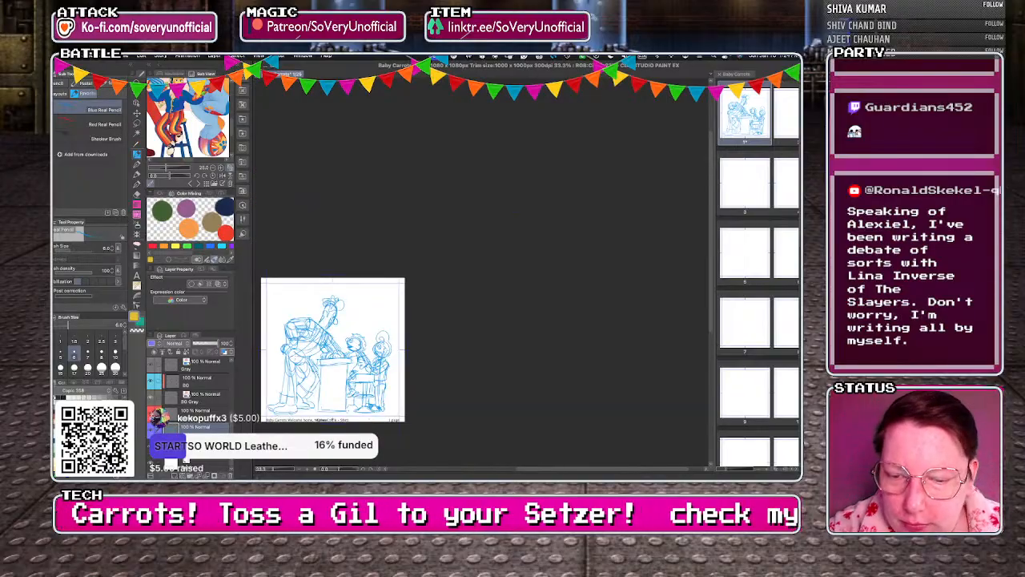
scroll(293, 349, "up", 2)
key("t")
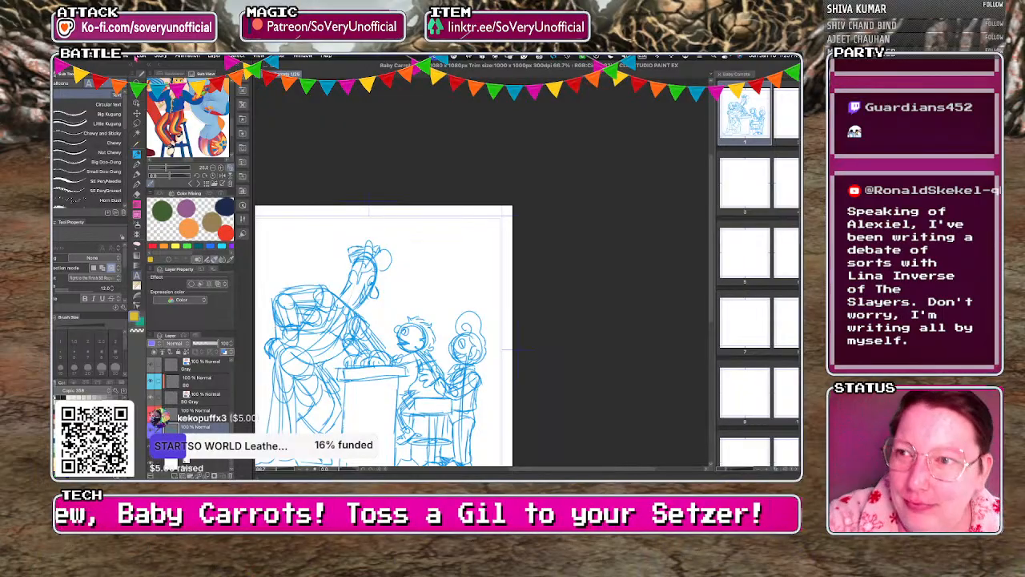
left_click(126, 57)
left_click(343, 171)
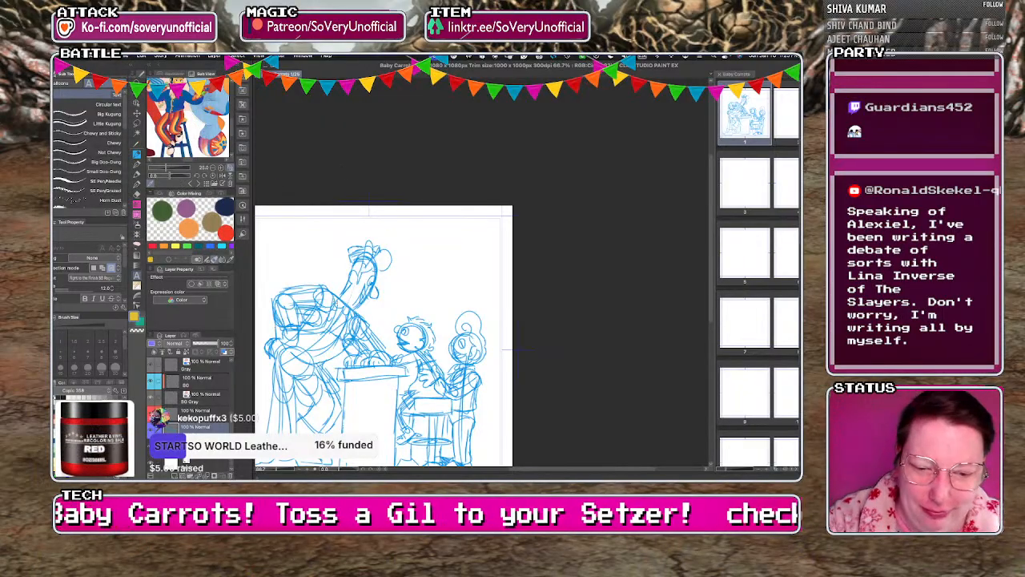
scroll(358, 287, "down", 2)
scroll(333, 317, "up", 1)
left_click(298, 234)
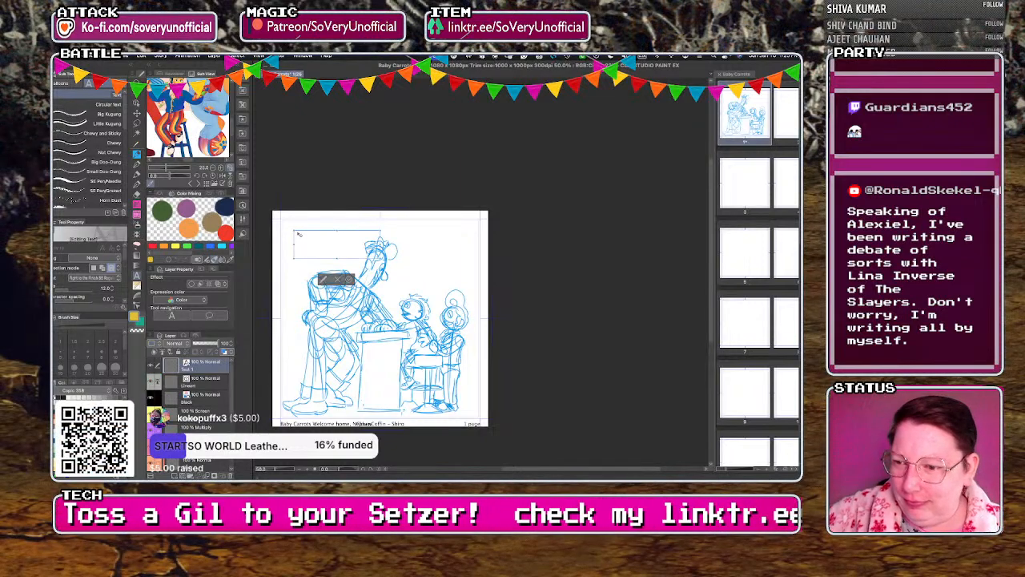
left_click(86, 278)
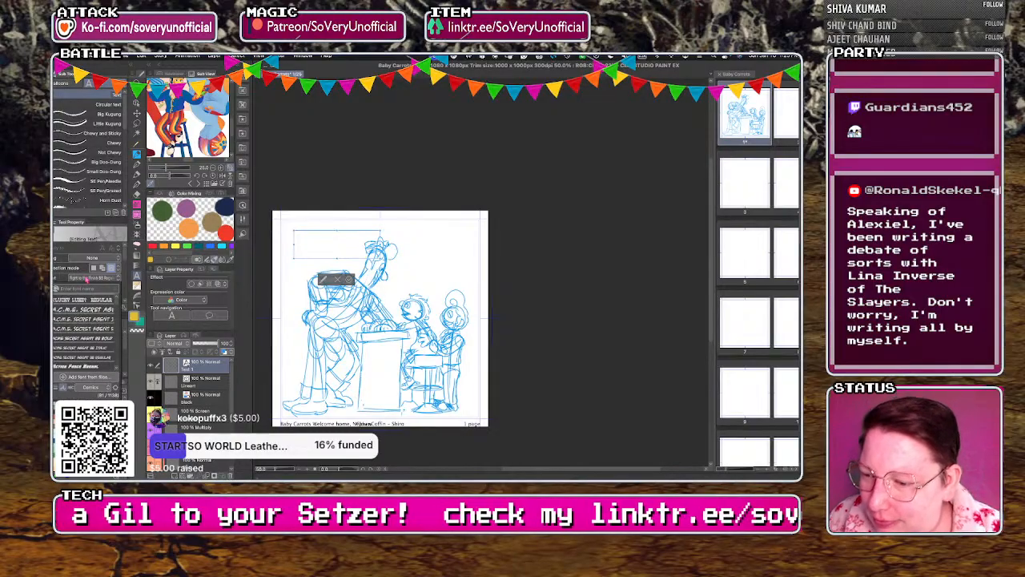
scroll(89, 353, "down", 5)
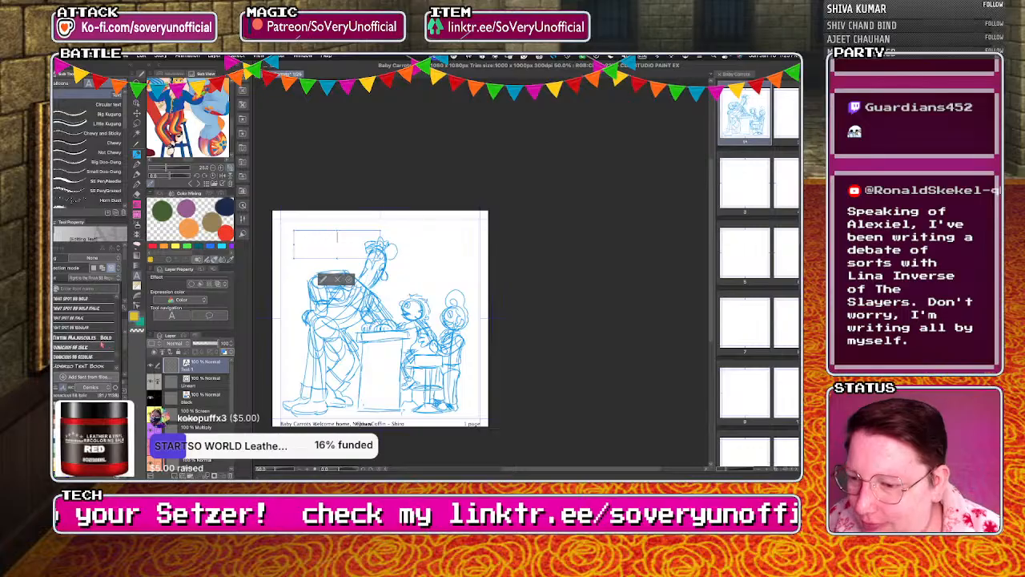
left_click(94, 299)
Enter "WHY HELLO THERE, REGULAR CUSTOMER! SEEMS YOU BROUGHT ME AN IMPORT TODAY!" in black and move it toward the page's upper-left corner.
type("WHY")
left_click_drag(357, 236, 307, 237)
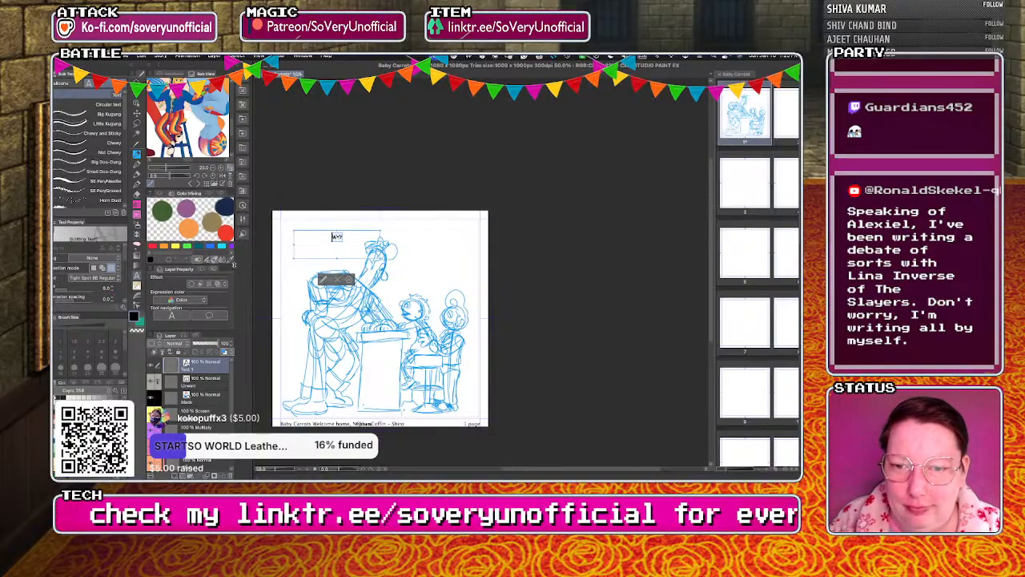
type("WHY HEL")
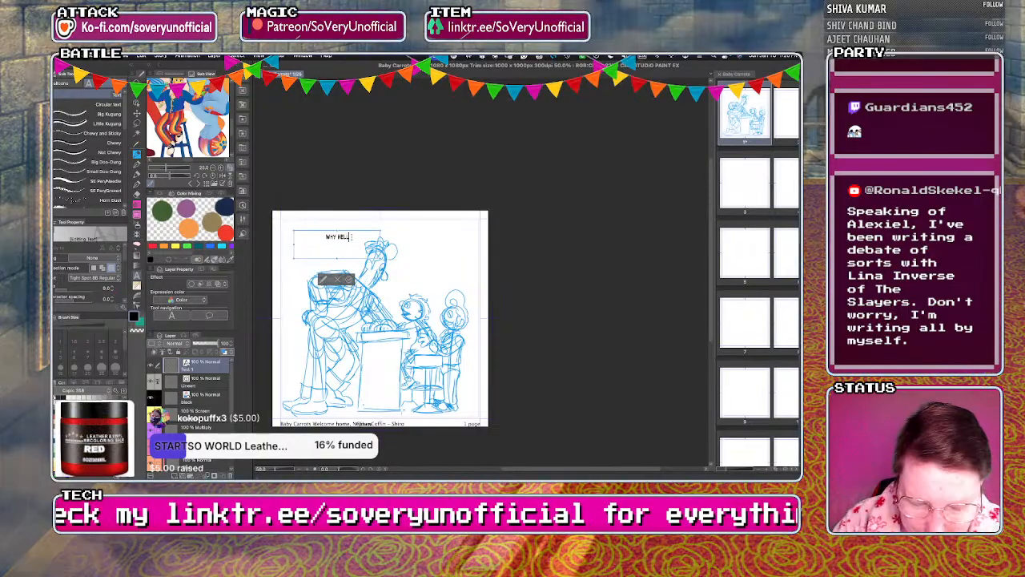
type("LO THERE, R")
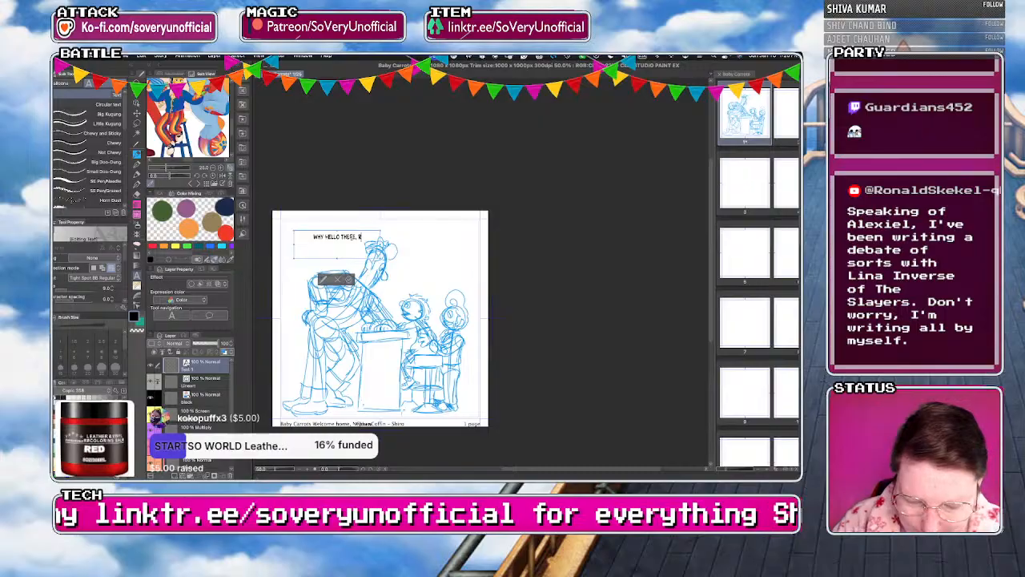
type("MER")
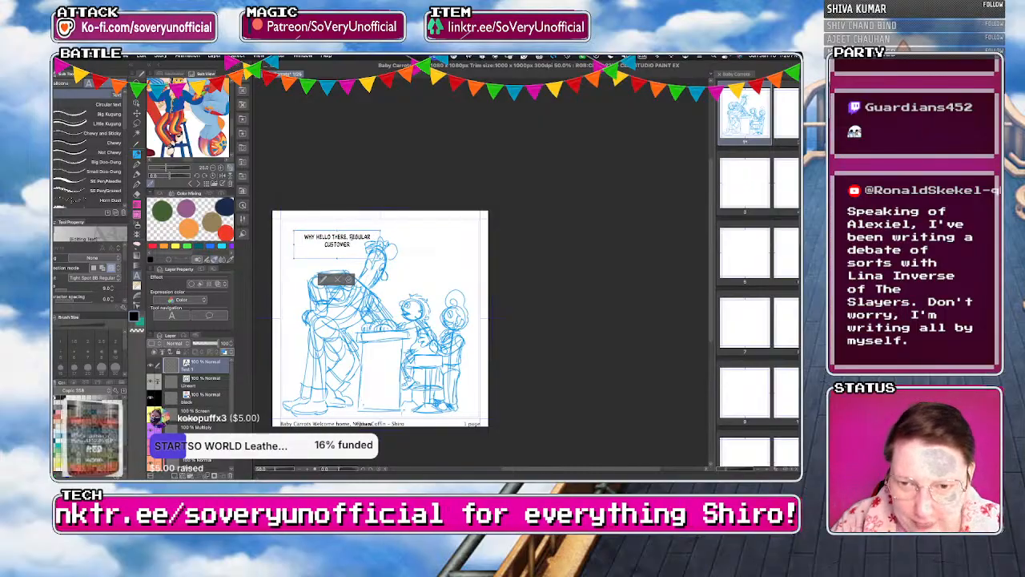
type("! S")
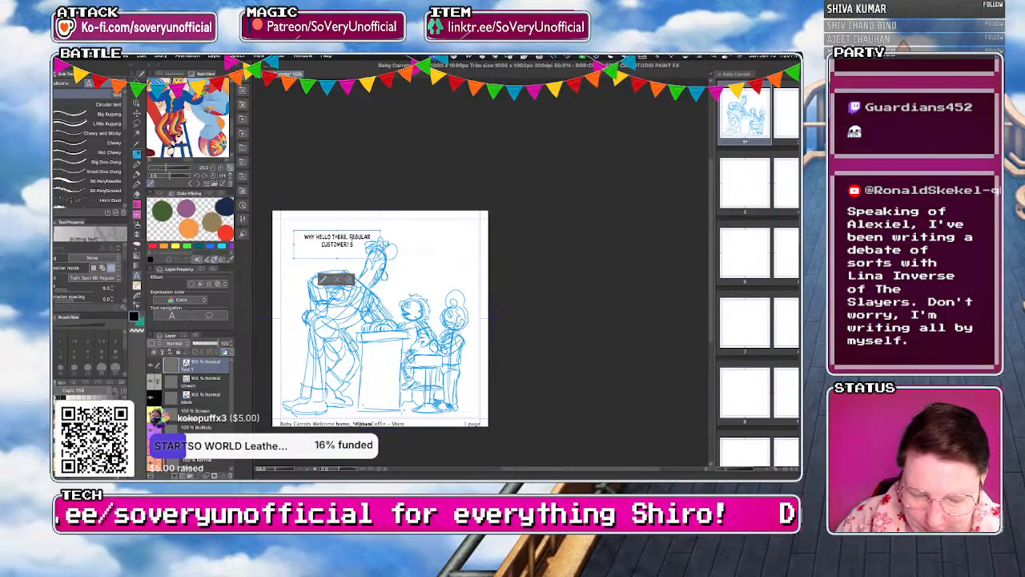
type("EEMS LOU BROUGHT")
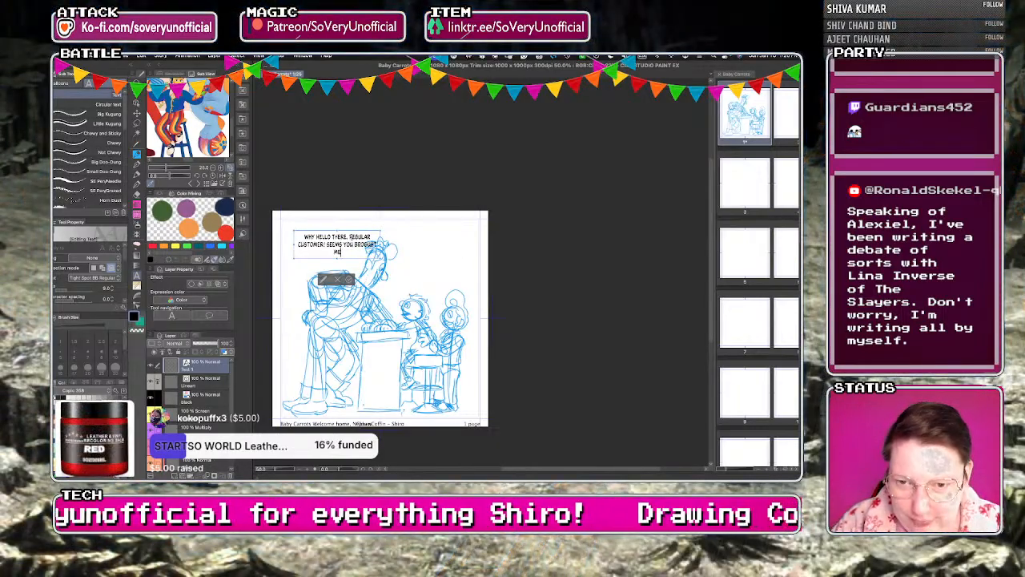
key("BackSpace")
key("BackSpace")
key("BackSpace")
key("BackSpace")
type("UG")
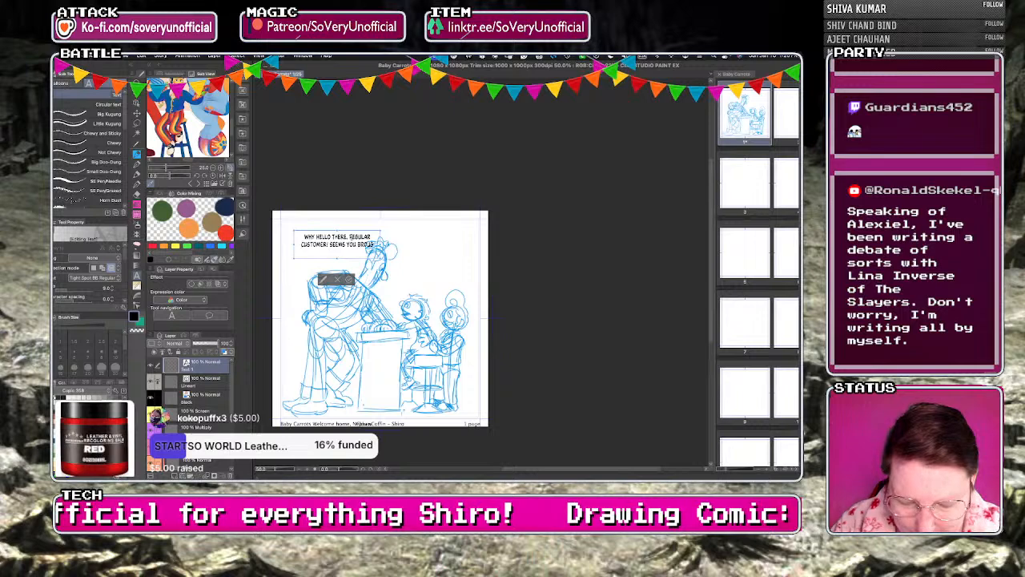
type("HT ME AN IMPOR")
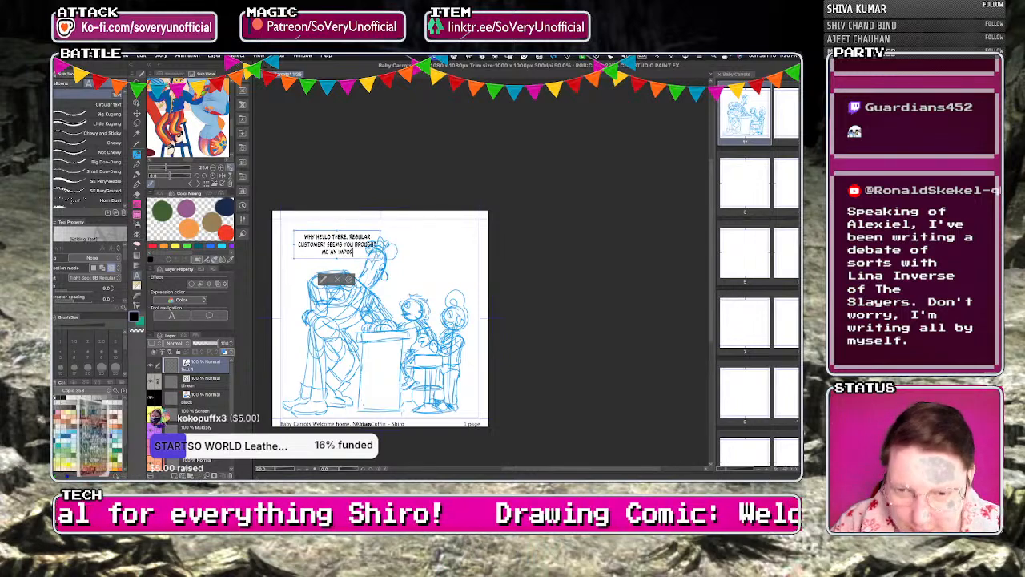
type("T TODAY!")
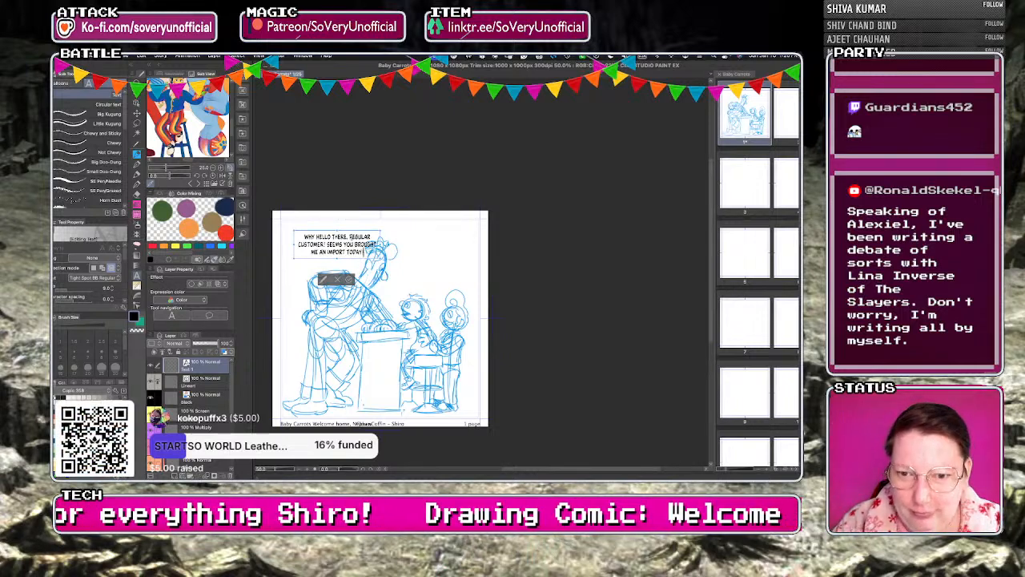
left_click_drag(320, 260, 308, 253)
left_click(340, 273)
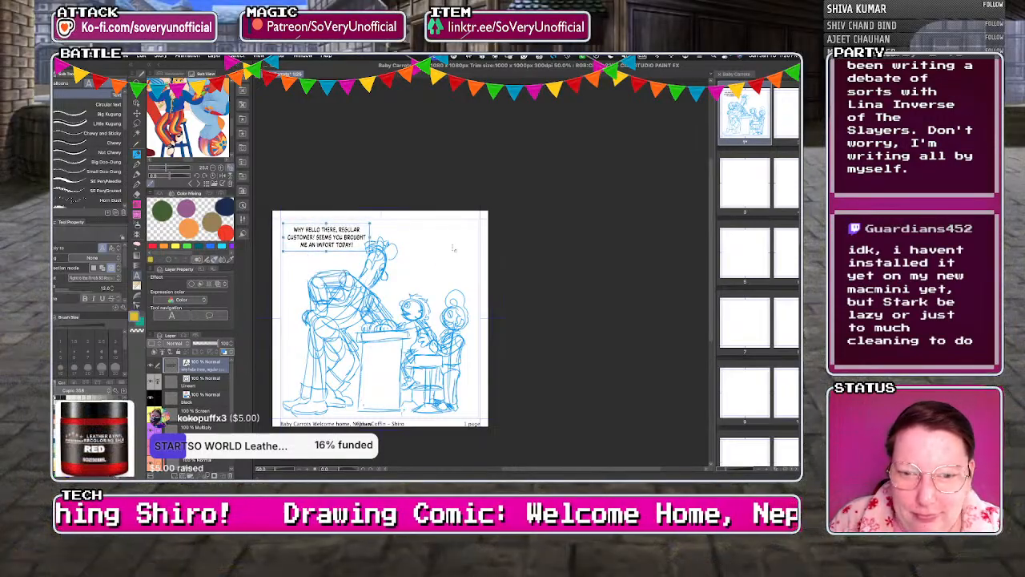
Add a text box above the seated and standing figures reading "HEHEHE, HELLO UNKA HOWDY!".
left_click(409, 239)
type("HEHE")
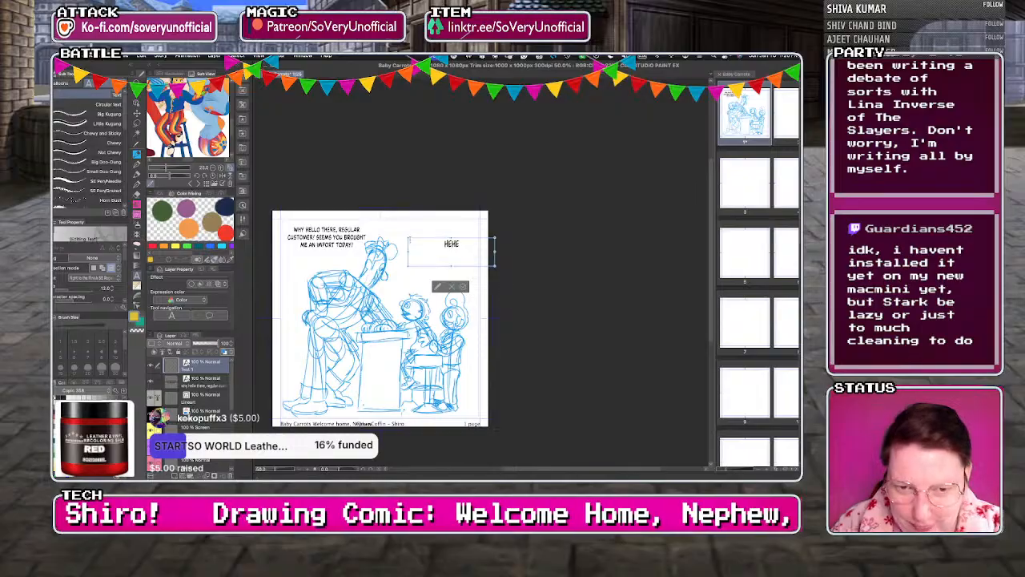
type("HE, HELLO UNKA")
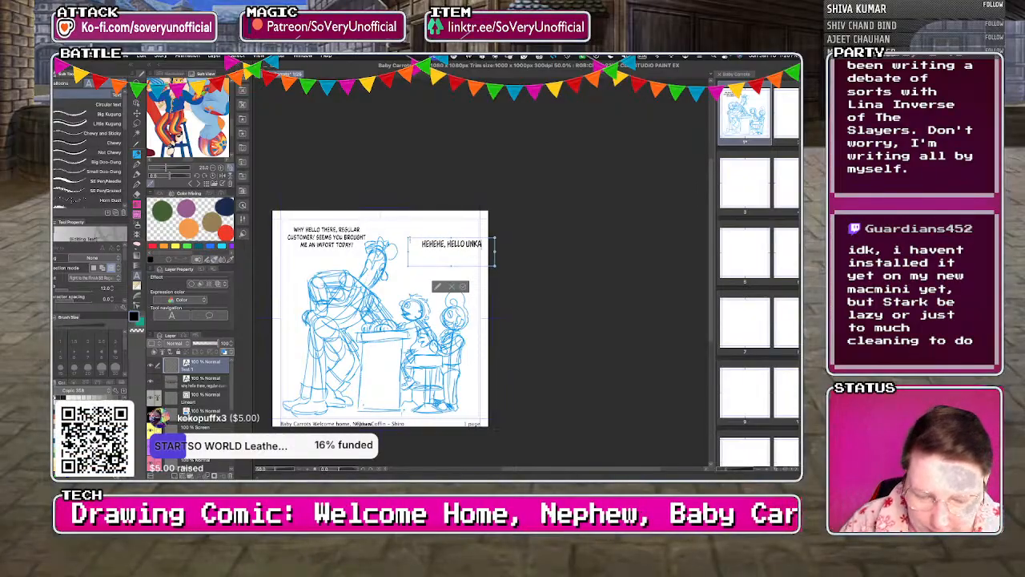
type(" HOWDY!")
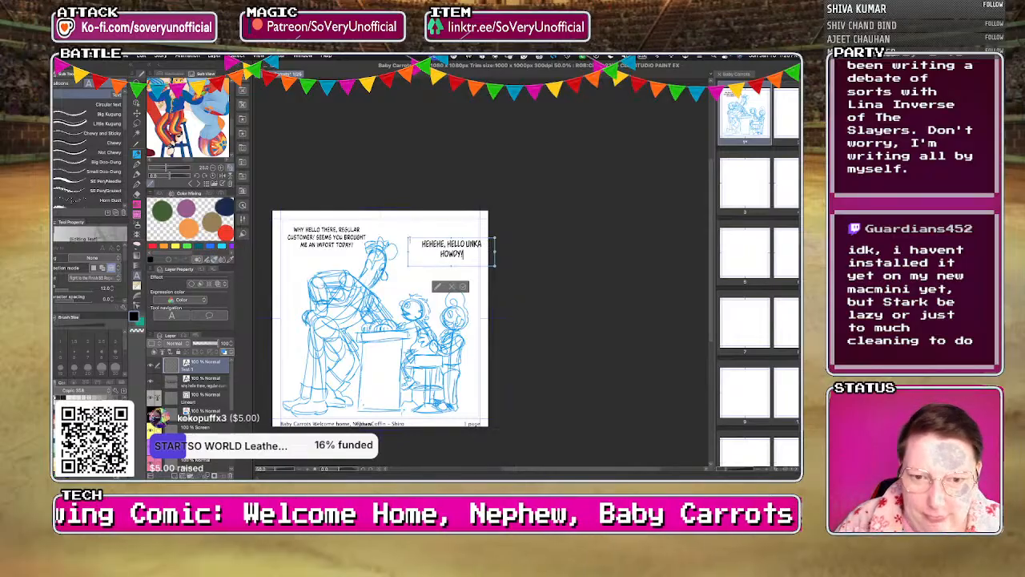
Set the "HEHEHE" line's font to Tight Spot BB Regular at size 9, wrap it onto two lines and place it above the seated figure.
key("super+a")
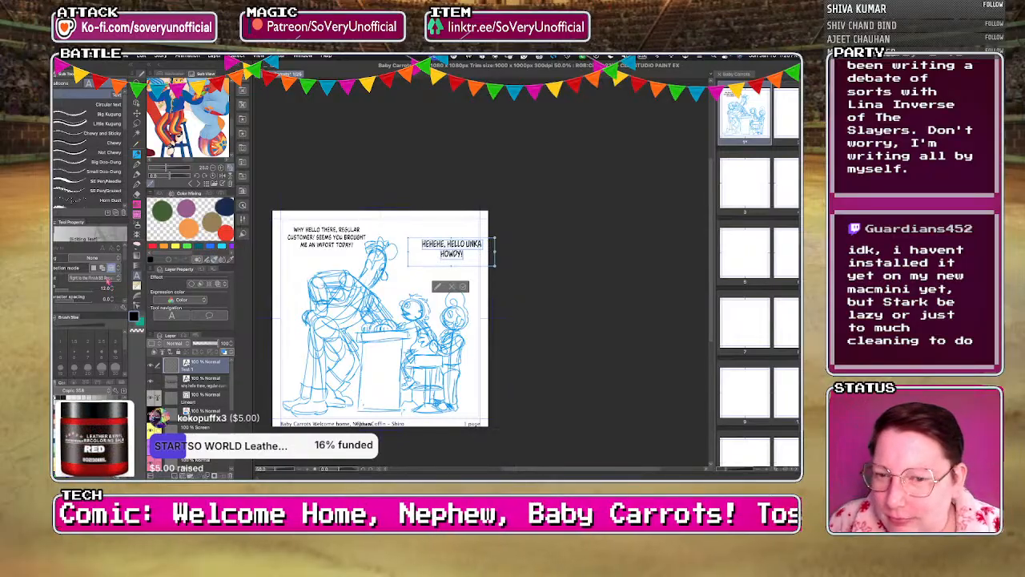
left_click(108, 279)
scroll(95, 346, "down", 5)
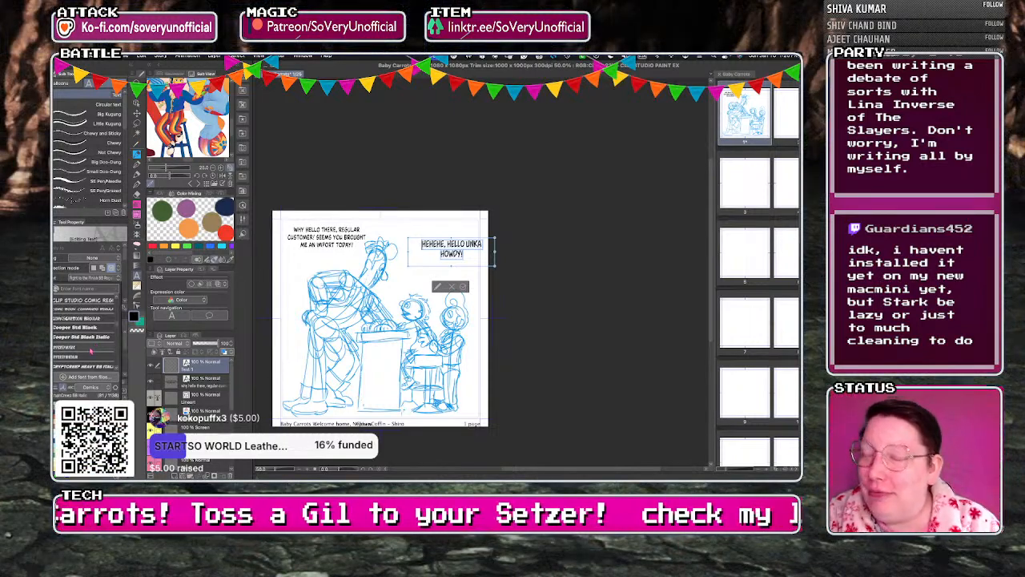
scroll(94, 342, "down", 10)
scroll(94, 342, "down", 8)
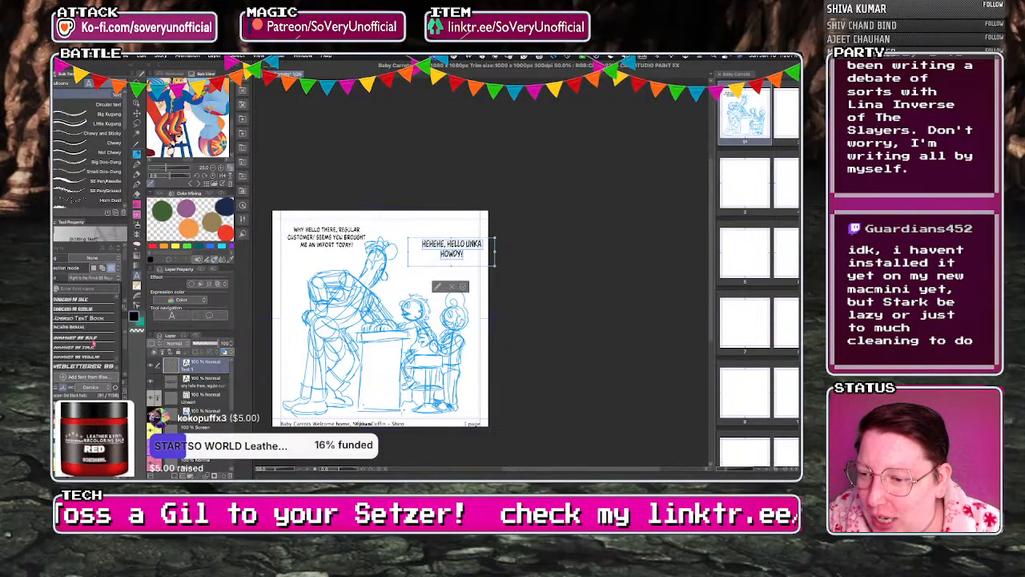
left_click(88, 338)
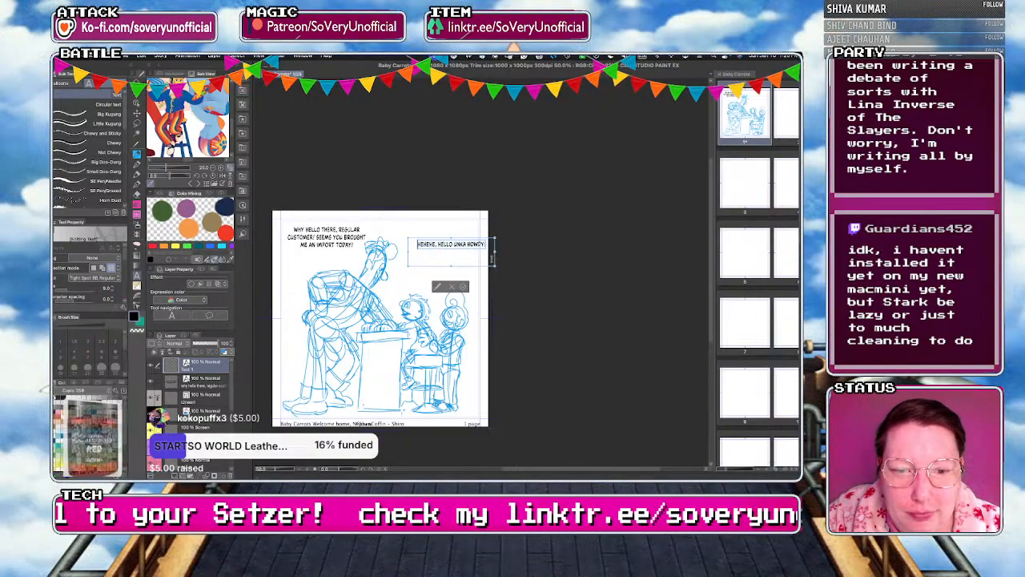
left_click_drag(494, 251, 418, 256)
left_click(432, 263)
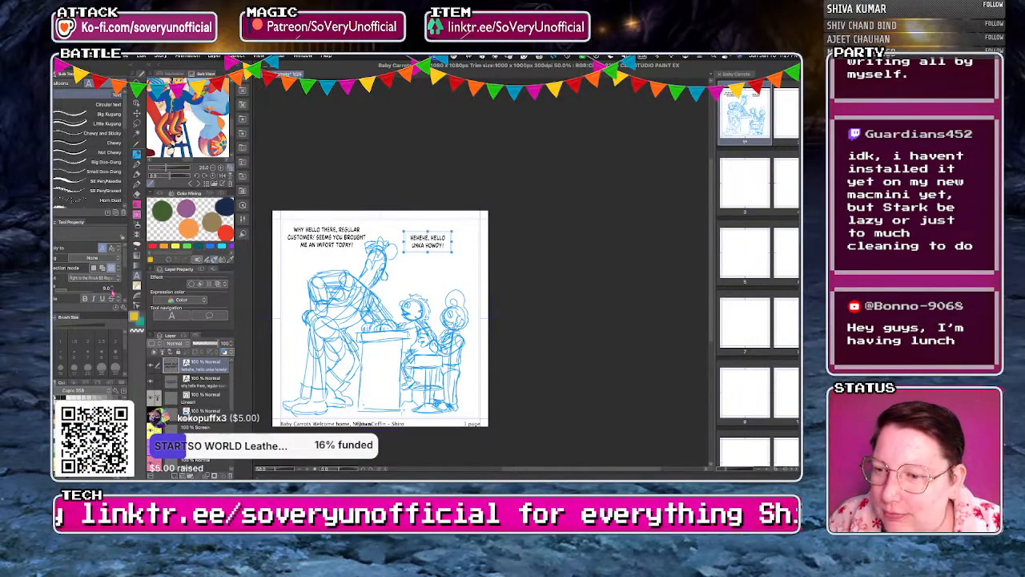
left_click(105, 280)
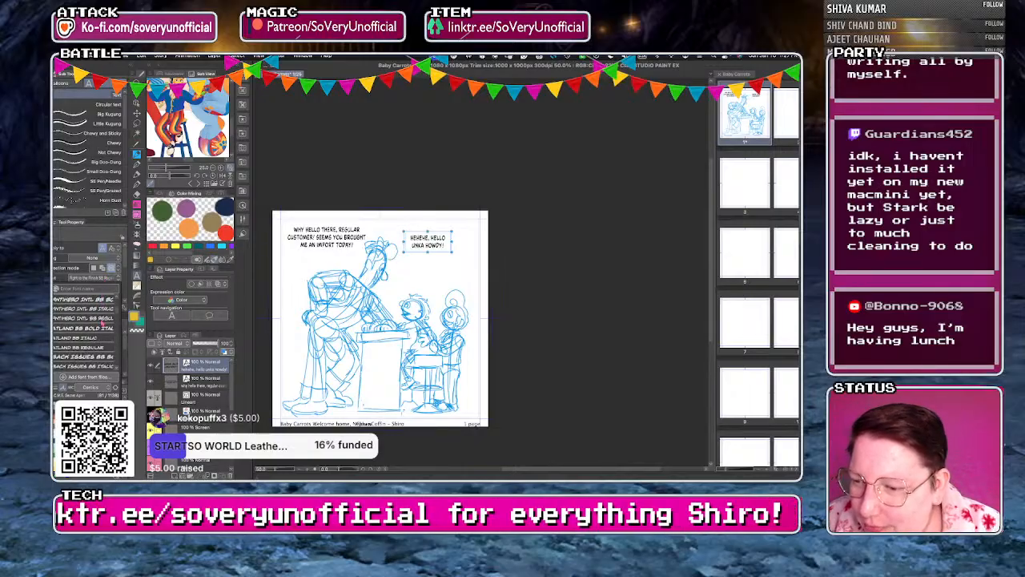
left_click(88, 337)
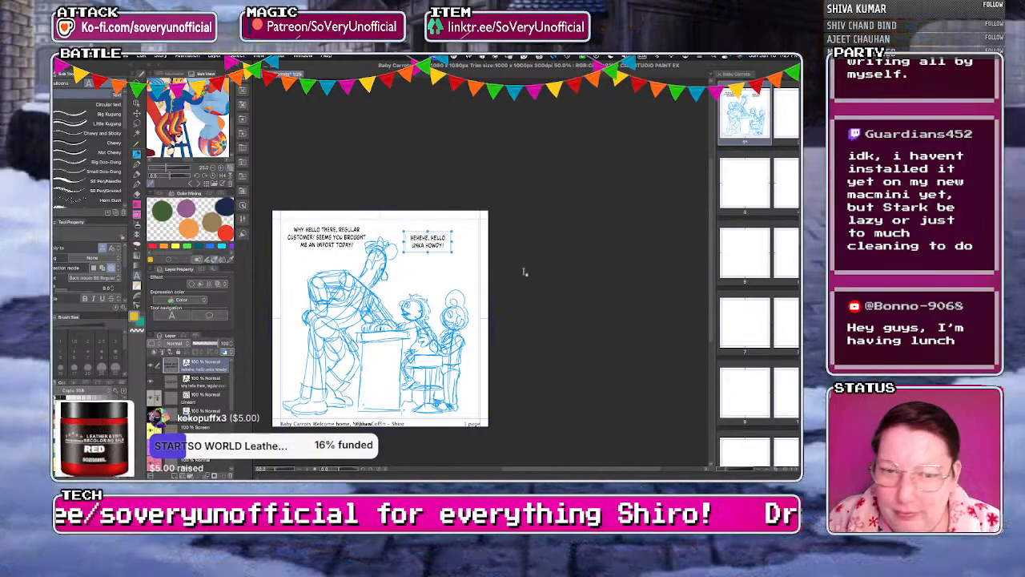
left_click(434, 272)
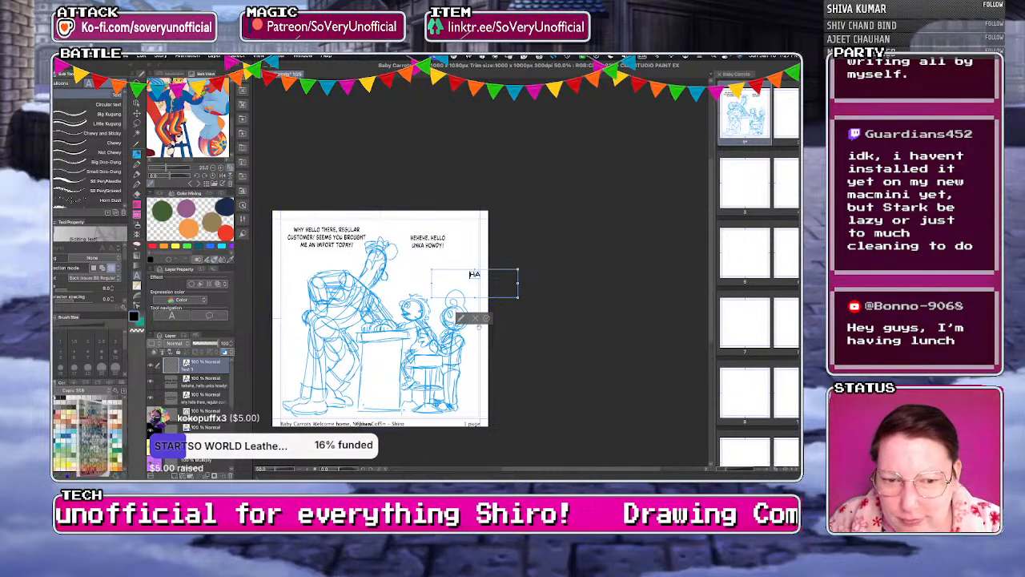
key("ctrl+z")
Choose Tight Spot BB Regular and start a new text box above the standing figure reading "HA. HA. HA. I. SURE DID.".
left_click(89, 278)
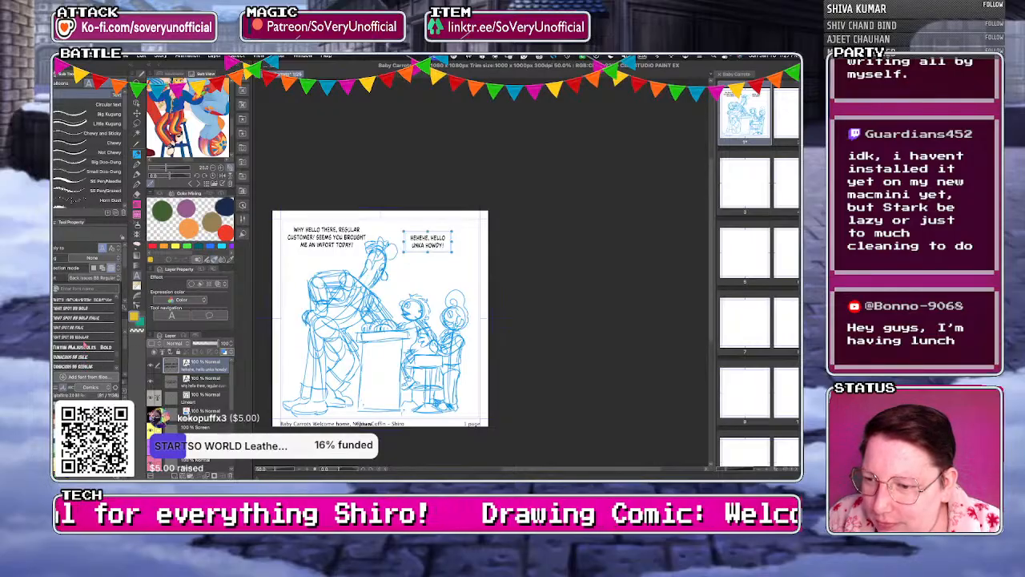
left_click(76, 308)
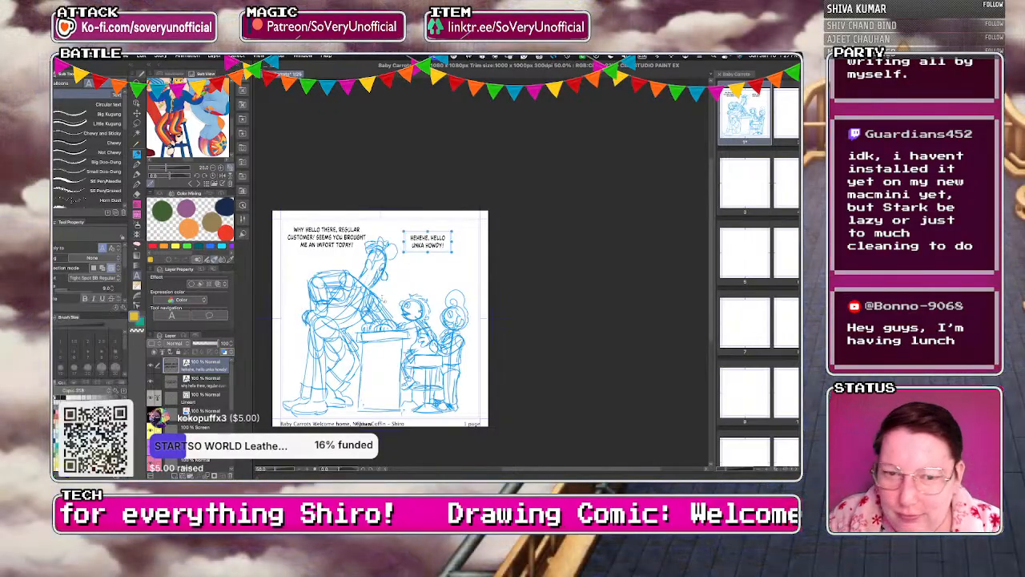
left_click(434, 271)
type("ha,")
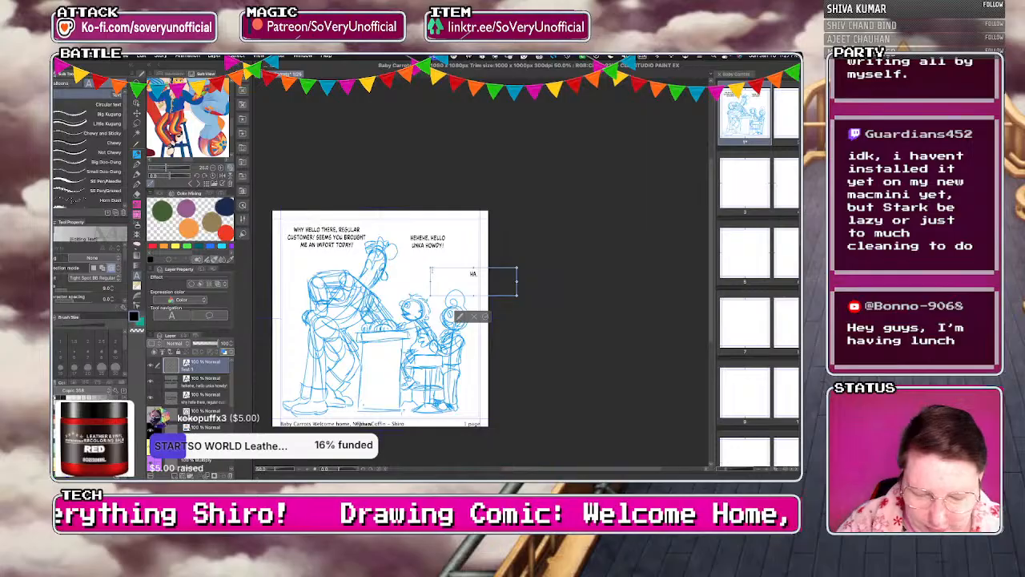
type(" ha, ha, i")
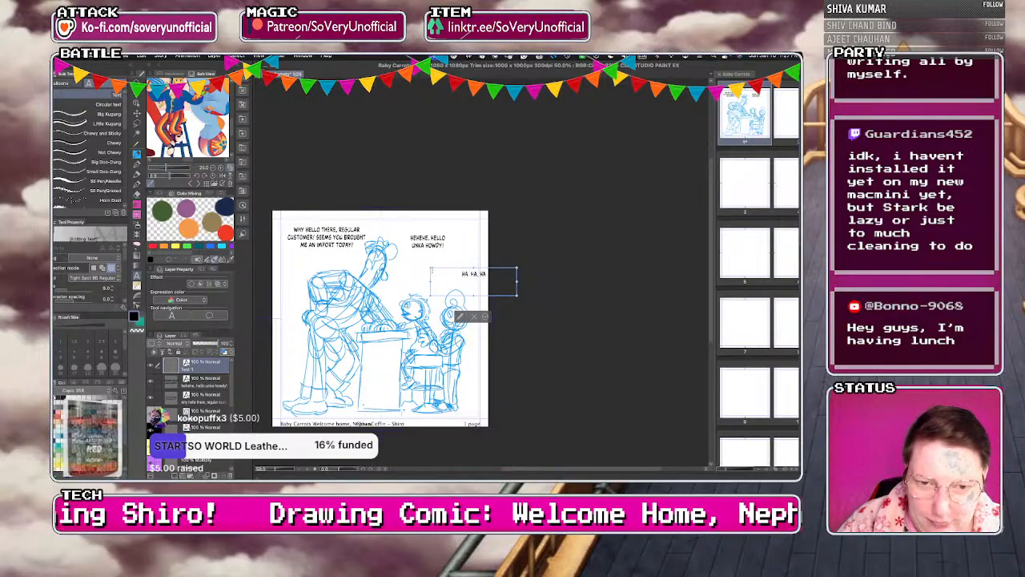
type(", so")
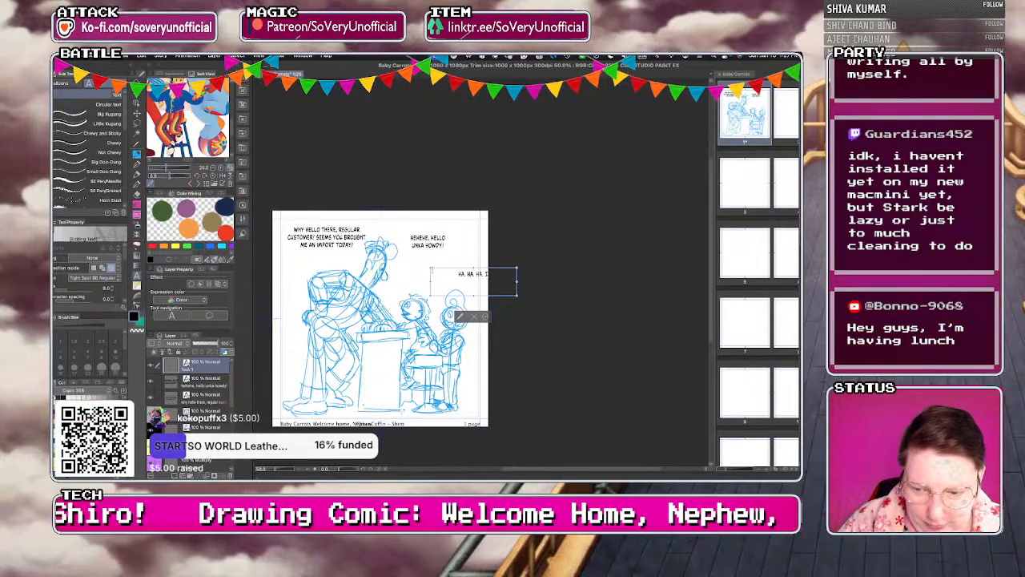
type("re")
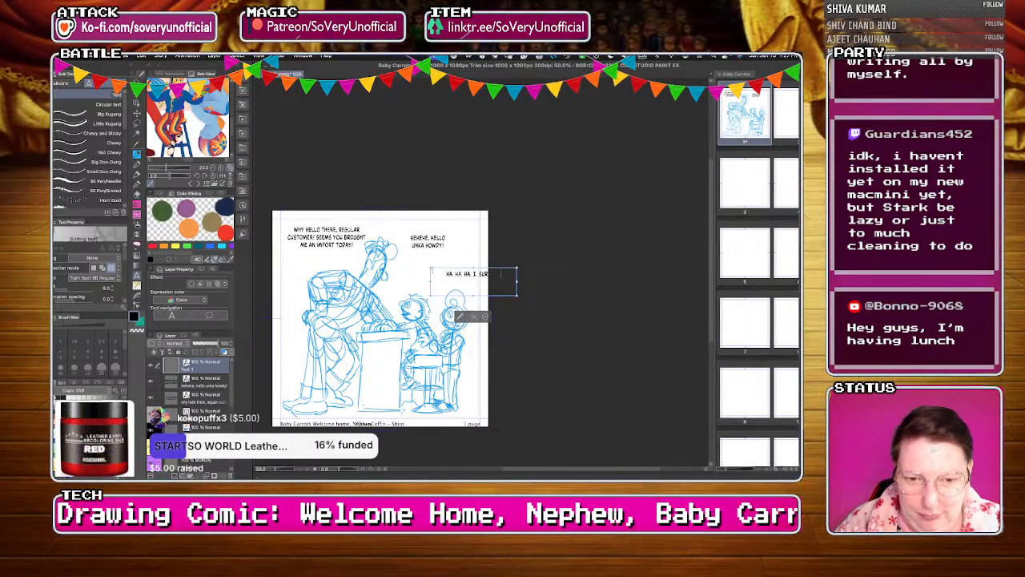
Wrap the "SURE DID" line onto two lines, move it up above the standing figure's head and save the page.
left_click_drag(516, 282, 471, 282)
left_click(461, 274)
key("Return")
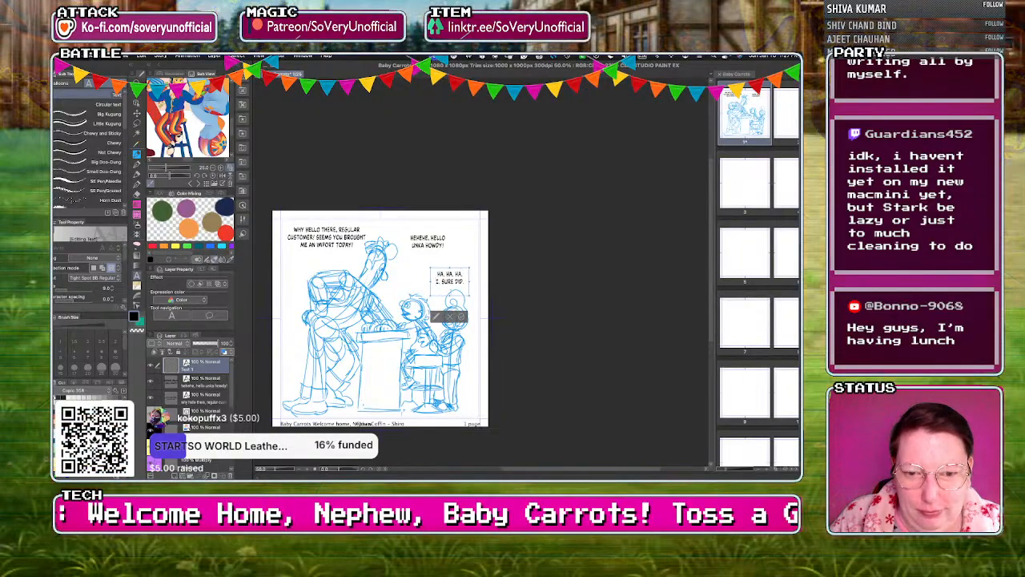
left_click_drag(444, 289, 449, 282)
left_click(466, 300)
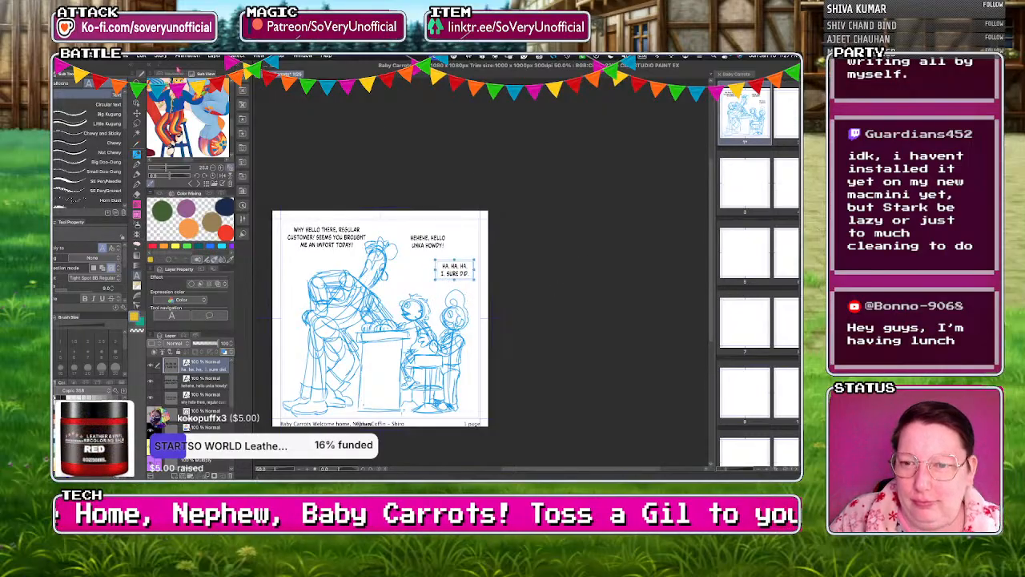
left_click(123, 56)
left_click(146, 123)
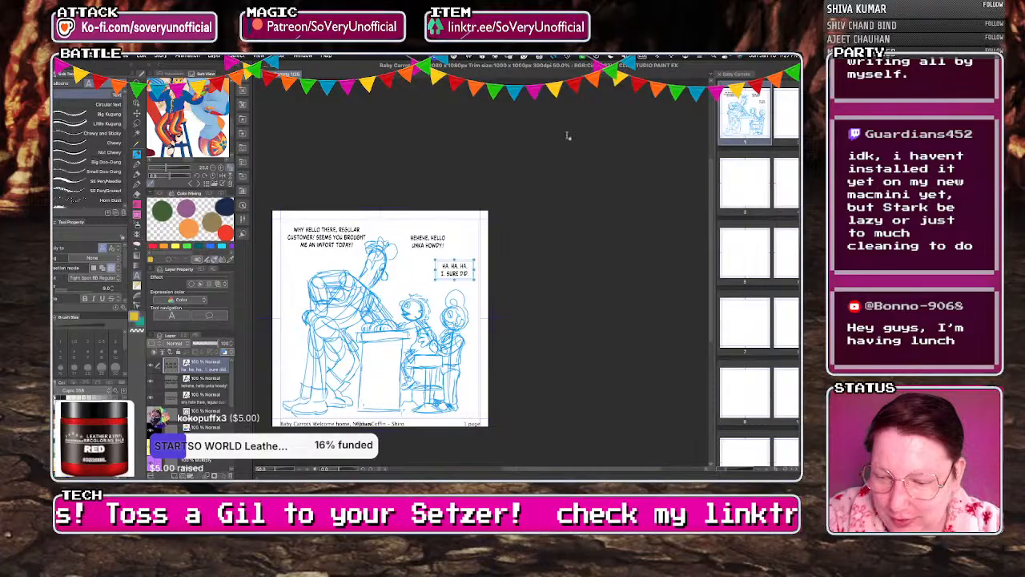
Return to the sketch layer, strengthen the seated figure's lower leg and shoe with the Blue Real Pencil, and save the page.
scroll(196, 416, "down", 5)
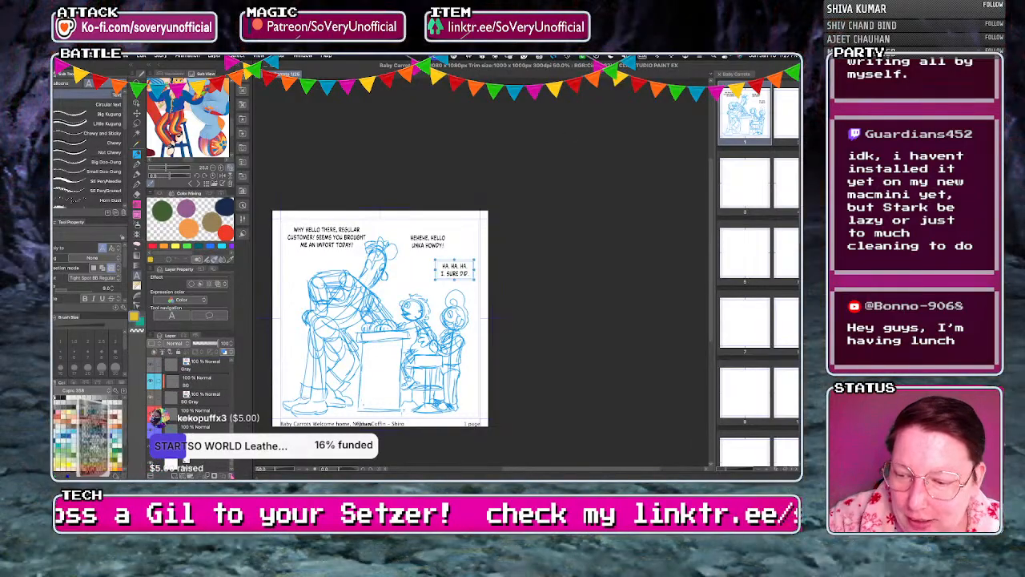
left_click(198, 428)
left_click(137, 155)
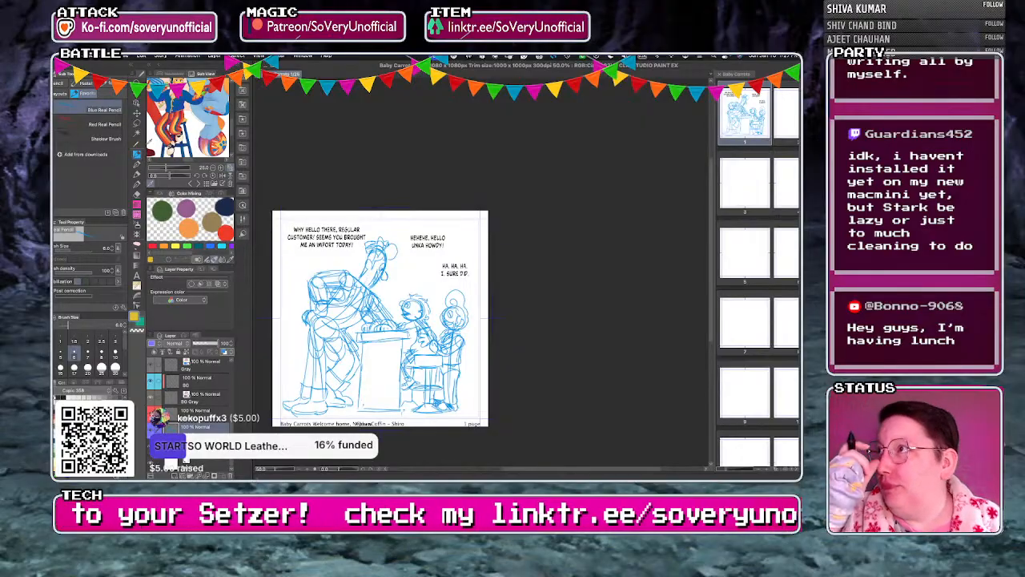
scroll(411, 364, "up", 2)
scroll(411, 363, "up", 2)
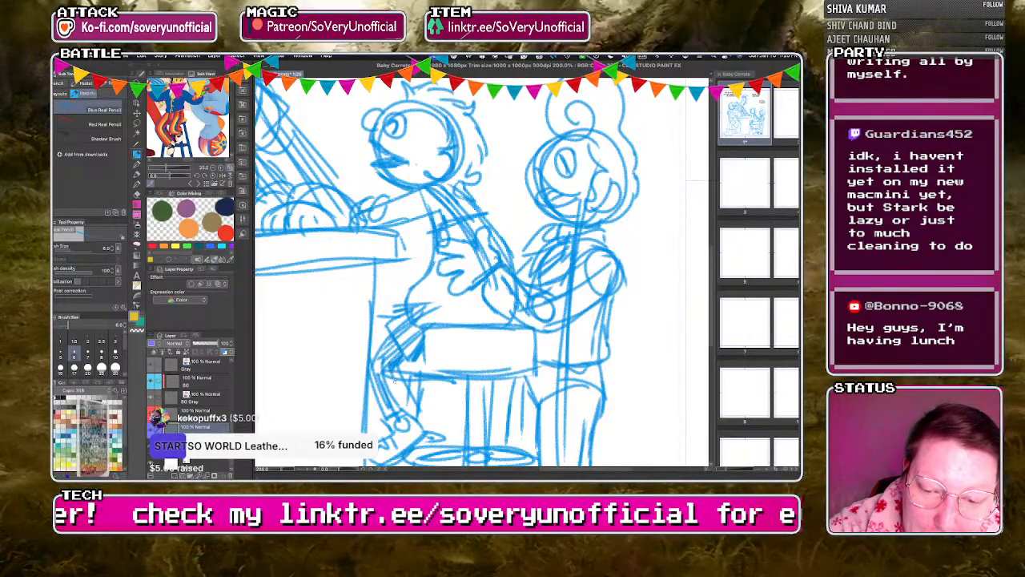
mouse_move(398, 386)
left_mouse_down()
mouse_move(439, 433)
mouse_move(416, 446)
left_mouse_up()
mouse_move(426, 438)
left_mouse_down()
mouse_move(415, 448)
mouse_move(427, 430)
left_mouse_up()
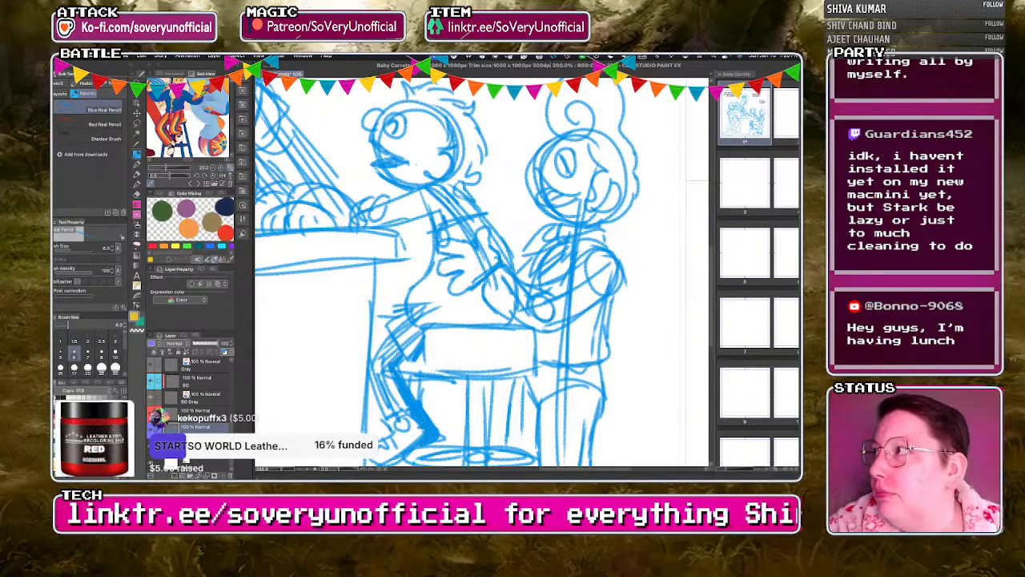
key("super+minus")
key("super+minus")
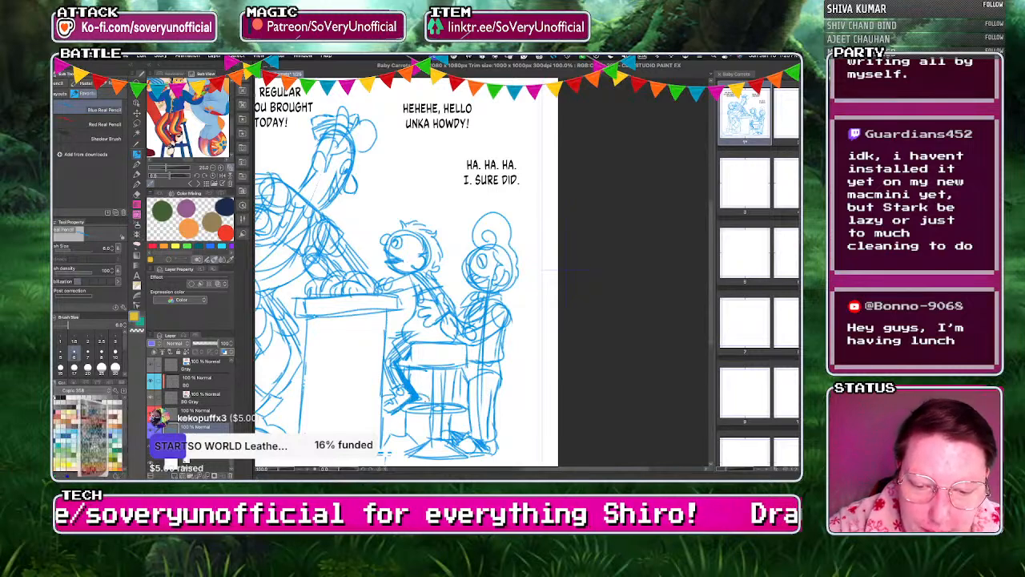
key("super+minus")
key("super+minus")
key("super+plus")
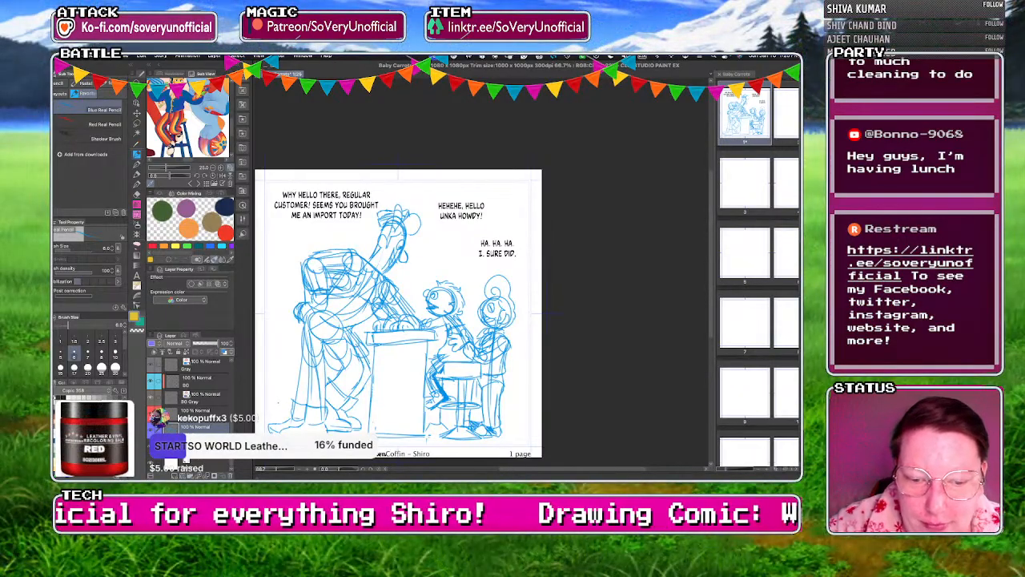
left_click(124, 56)
left_click(139, 123)
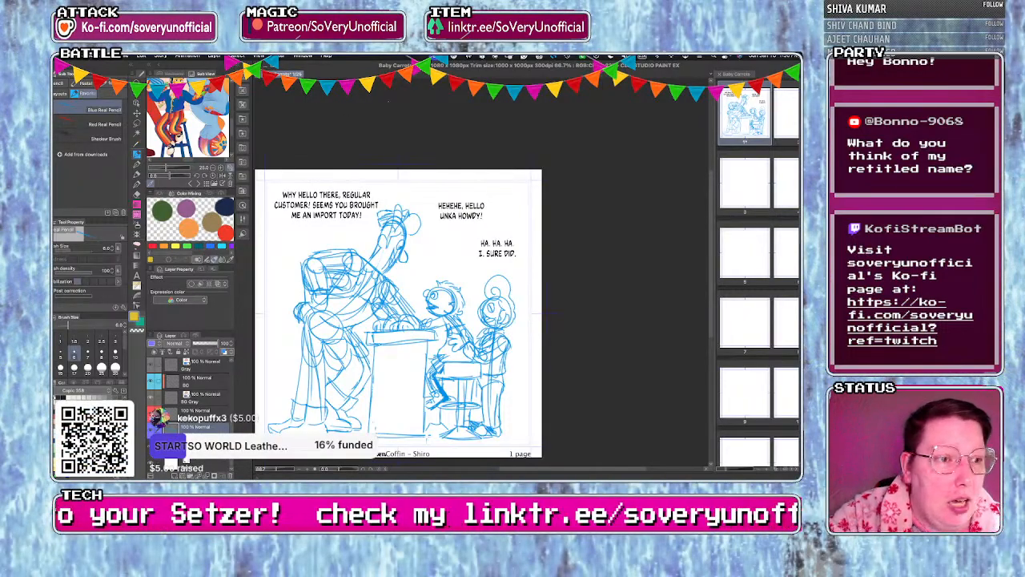
Open page 2 of the comic, select its sketch layer and choose the Blue Real Pencil.
double_click(789, 120)
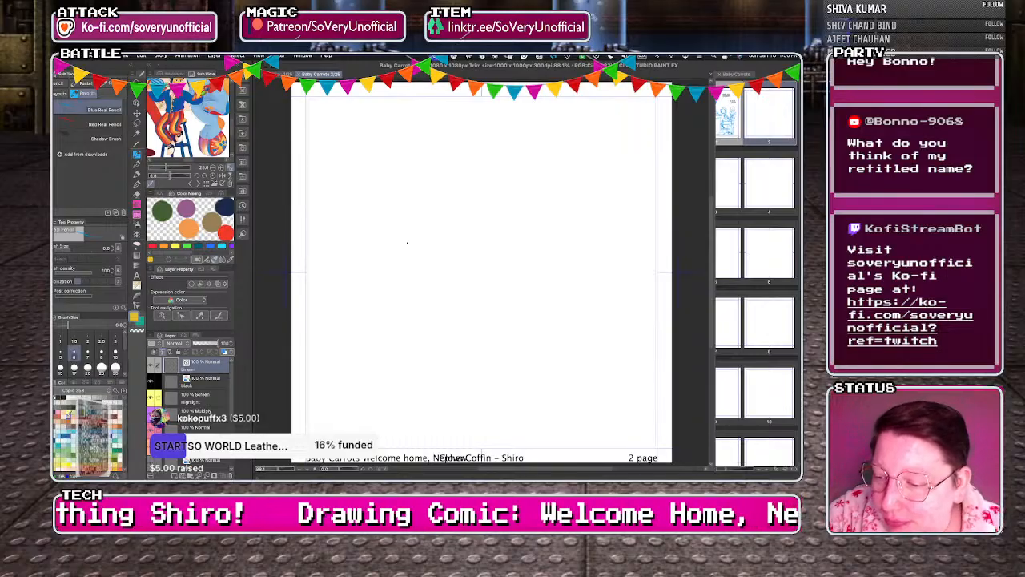
scroll(316, 296, "up", 1)
left_click_drag(232, 410, 232, 459)
left_click(199, 427)
scroll(369, 329, "down", 3)
scroll(369, 329, "up", 2)
key("t")
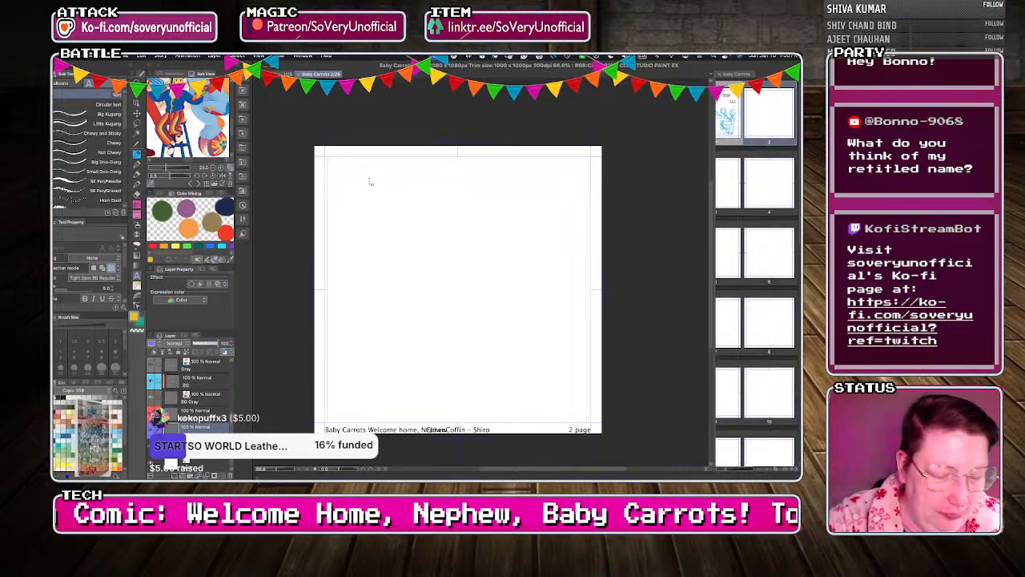
left_click(137, 156)
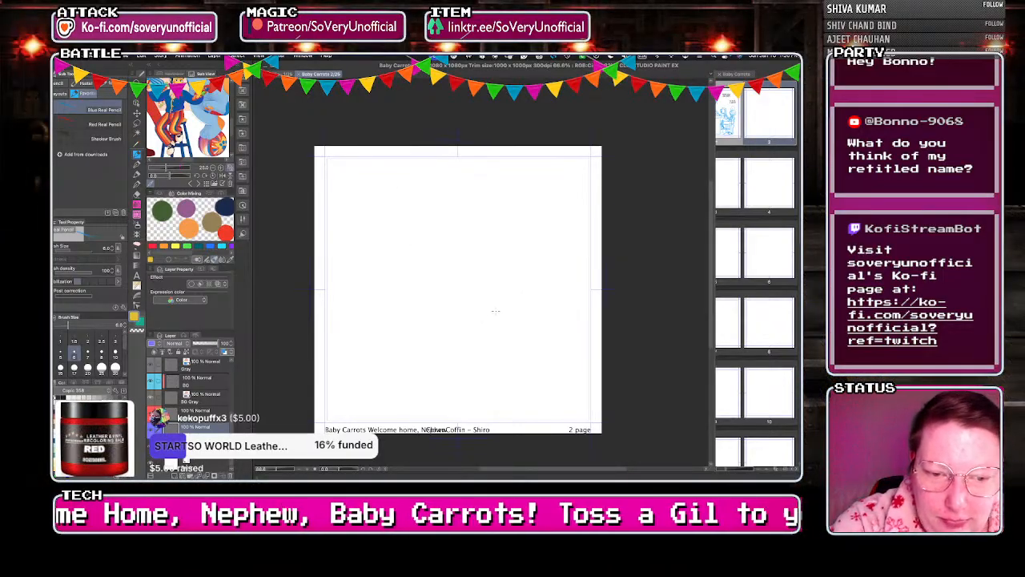
Sketch a long tabletop across the lower part of page 2, with one table leg at its left end.
mouse_move(551, 335)
left_mouse_down()
mouse_move(379, 336)
mouse_move(567, 337)
left_mouse_up()
mouse_move(452, 335)
left_mouse_down()
mouse_move(363, 334)
mouse_move(355, 350)
mouse_move(581, 352)
left_mouse_up()
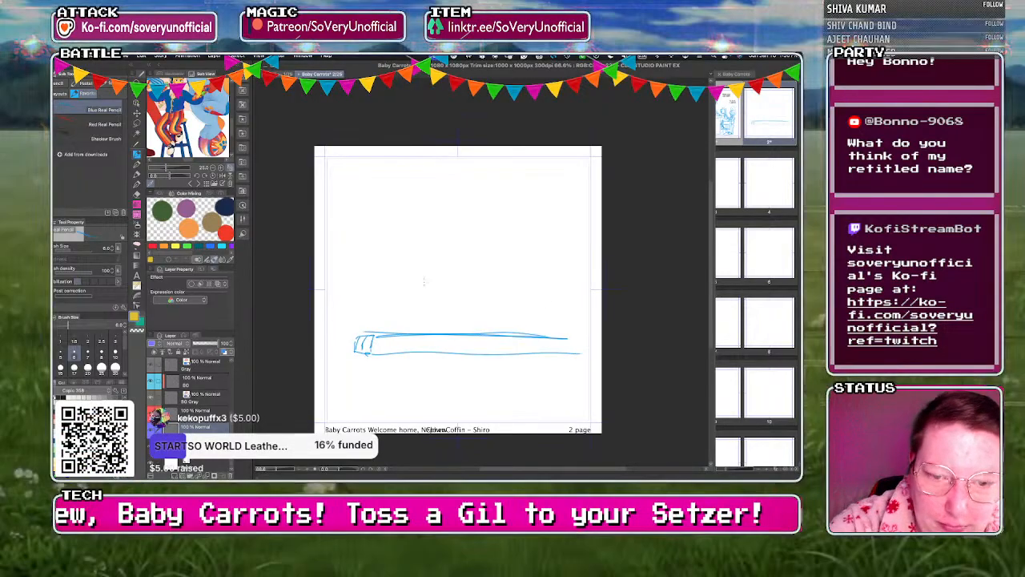
left_click_drag(570, 353, 597, 353)
left_click_drag(362, 355, 360, 429)
left_click_drag(375, 356, 377, 426)
left_click_drag(376, 365, 377, 420)
Sketch the seated figure at the table's middle with round head, face, hair, torso, hips and an arm resting toward the tabletop.
mouse_move(468, 287)
left_mouse_down()
mouse_move(433, 293)
mouse_move(466, 289)
mouse_move(450, 310)
mouse_move(468, 279)
mouse_move(459, 312)
mouse_move(438, 310)
mouse_move(450, 312)
mouse_move(478, 390)
left_mouse_up()
key("ctrl+z")
mouse_move(450, 317)
left_mouse_down()
mouse_move(470, 317)
mouse_move(491, 357)
left_mouse_up()
mouse_move(446, 320)
left_mouse_down()
mouse_move(483, 379)
mouse_move(445, 370)
left_mouse_up()
left_click_drag(479, 348, 483, 390)
mouse_move(441, 275)
left_mouse_down()
mouse_move(433, 286)
mouse_move(446, 295)
mouse_move(438, 285)
mouse_move(423, 327)
left_mouse_up()
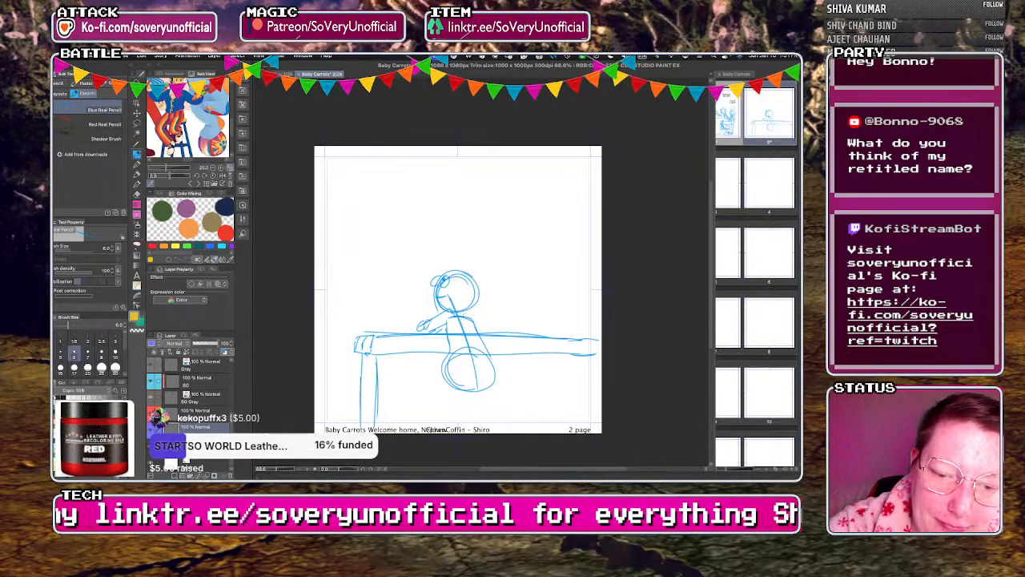
left_click_drag(454, 291, 455, 300)
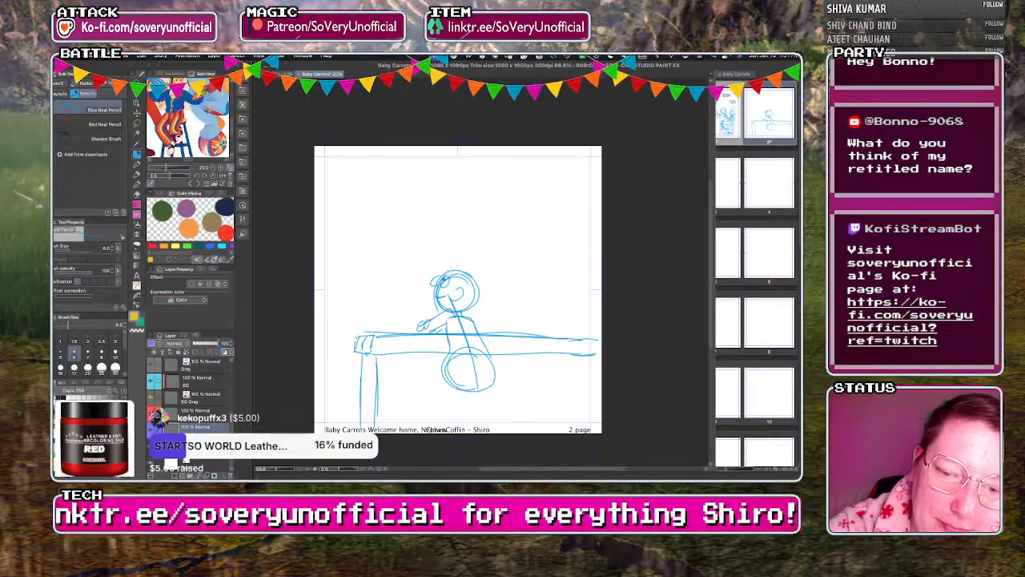
mouse_move(459, 260)
left_mouse_down()
mouse_move(483, 286)
mouse_move(483, 310)
mouse_move(473, 286)
mouse_move(469, 293)
left_mouse_up()
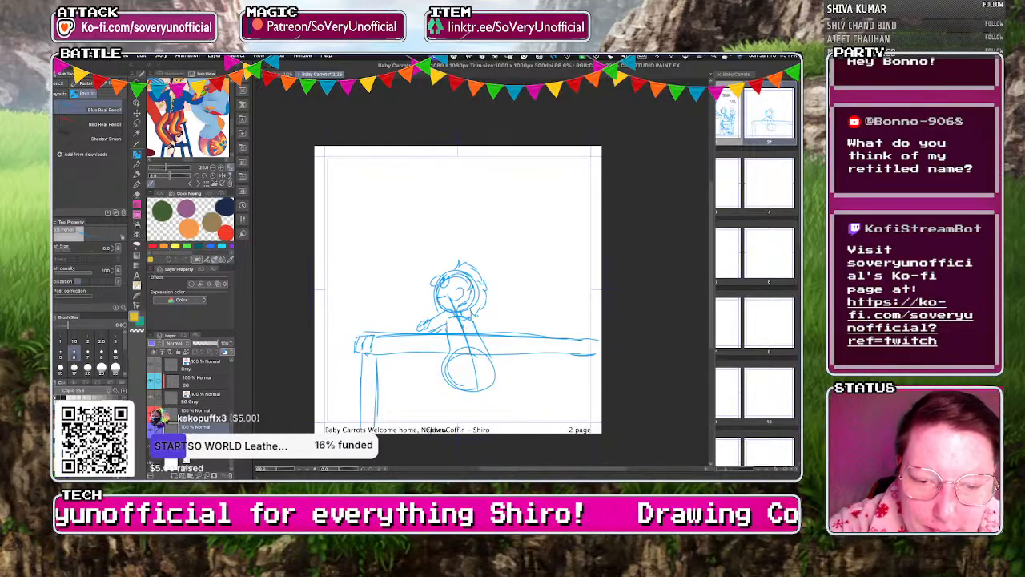
Sketch a round stool under the middle seated figure, add its bent legs and shoes, and refine its hand above the tabletop.
mouse_move(475, 326)
left_mouse_down()
mouse_move(459, 331)
mouse_move(455, 383)
mouse_move(505, 386)
mouse_move(431, 395)
left_mouse_up()
left_click_drag(502, 386, 506, 394)
left_click_drag(433, 392, 505, 394)
mouse_move(445, 357)
left_mouse_down()
mouse_move(415, 375)
mouse_move(424, 393)
mouse_move(483, 411)
mouse_move(504, 391)
mouse_move(471, 428)
left_mouse_up()
left_click_drag(464, 398, 463, 417)
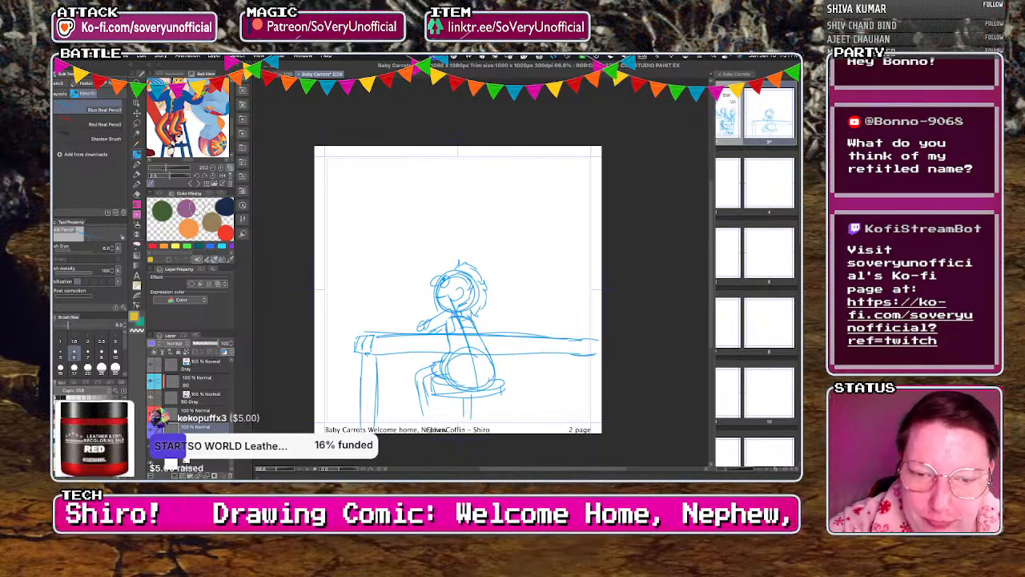
mouse_move(434, 366)
left_mouse_down()
mouse_move(427, 416)
mouse_move(411, 419)
mouse_move(443, 417)
left_mouse_up()
mouse_move(461, 397)
left_mouse_down()
mouse_move(448, 413)
mouse_move(457, 418)
mouse_move(440, 422)
mouse_move(499, 422)
left_mouse_up()
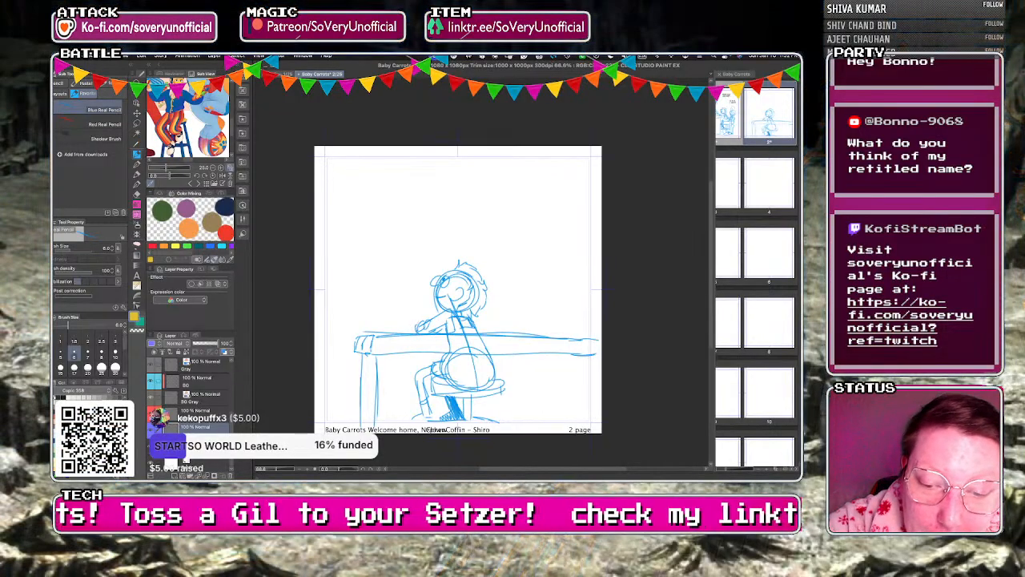
left_click_drag(425, 321, 430, 328)
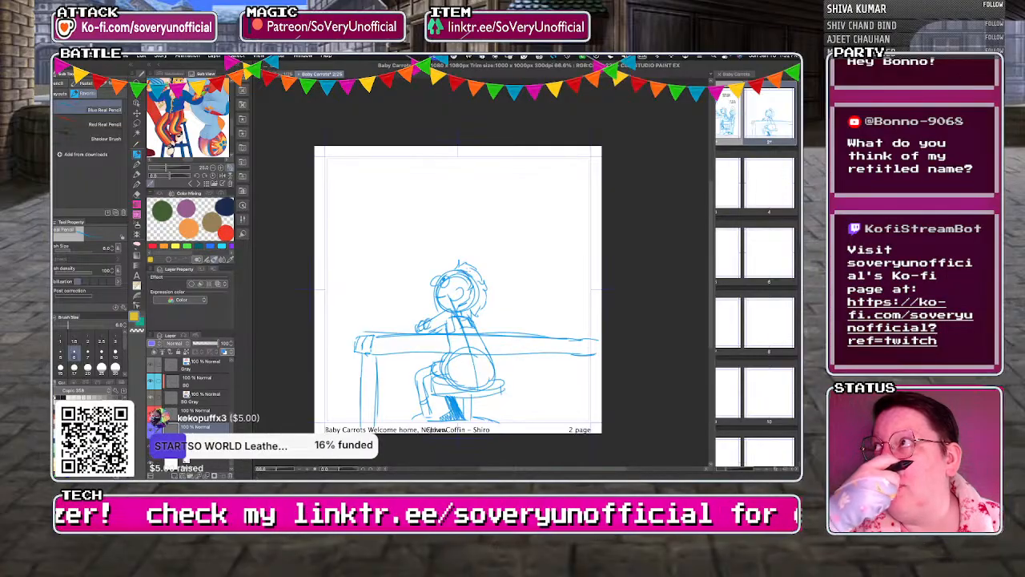
Start a second seated figure at the table's right end with a round head, a body guideline and a flat stool seat.
mouse_move(517, 281)
left_mouse_down()
mouse_move(551, 293)
mouse_move(516, 281)
mouse_move(547, 333)
left_mouse_up()
key("super+z")
key("super+z")
left_click_drag(567, 382, 517, 383)
mouse_move(564, 383)
left_mouse_down()
mouse_move(578, 385)
mouse_move(521, 395)
left_mouse_up()
left_click_drag(520, 394, 577, 392)
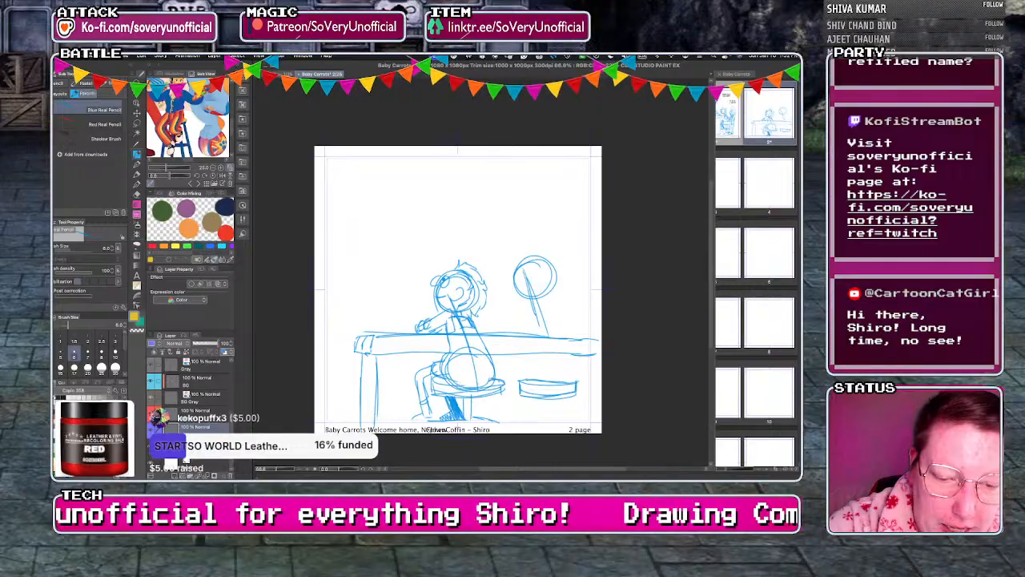
Sketch the right-hand figure's torso, shoulders and bent arms behind the tabletop edge.
mouse_move(541, 297)
left_mouse_down()
mouse_move(564, 336)
mouse_move(513, 301)
mouse_move(568, 336)
mouse_move(520, 335)
mouse_move(525, 343)
left_mouse_up()
left_click_drag(565, 311, 573, 381)
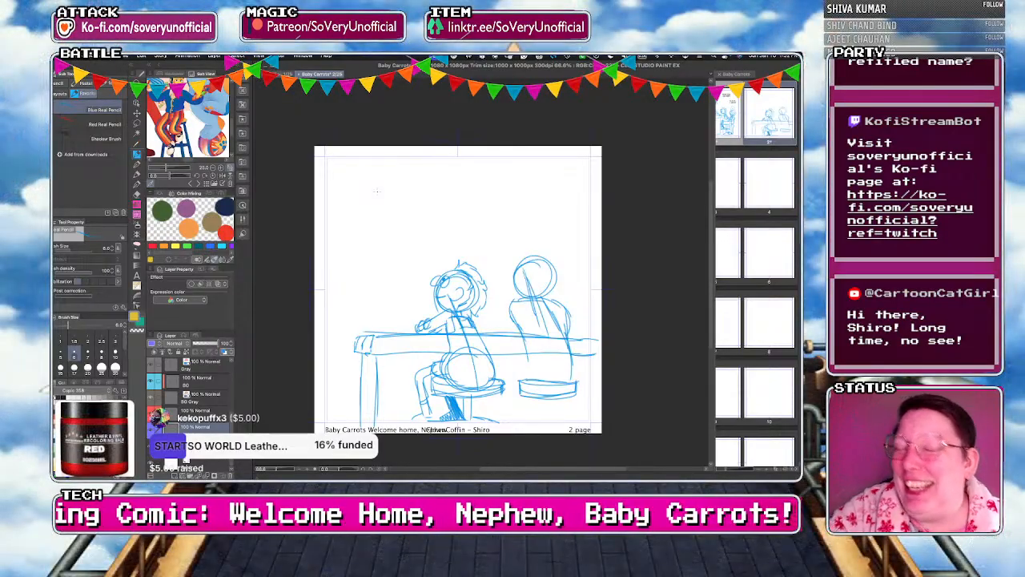
mouse_move(514, 301)
left_mouse_down()
mouse_move(513, 321)
mouse_move(494, 330)
mouse_move(499, 318)
left_mouse_up()
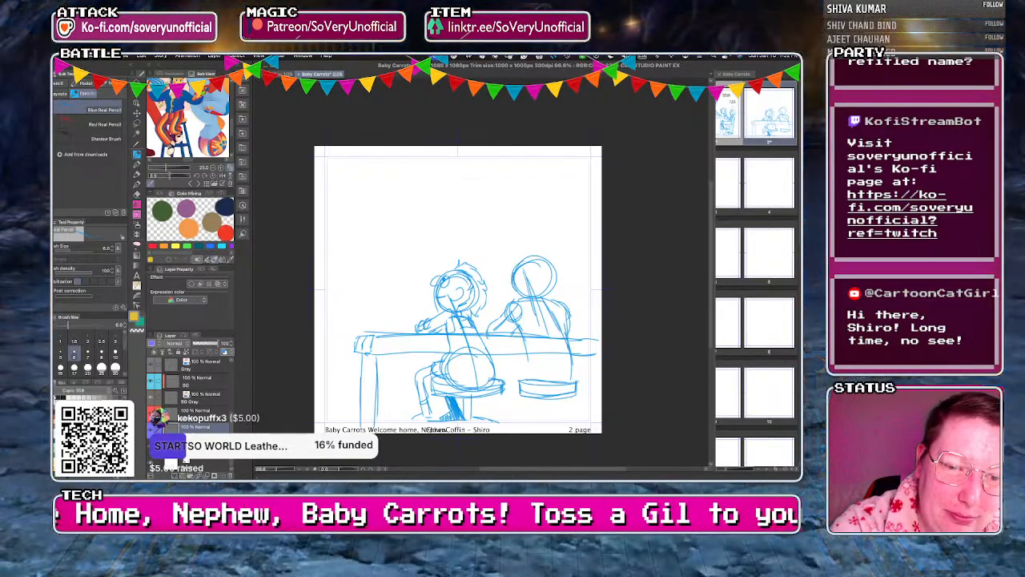
Give the right-hand figure a face, a tall curled forelock and a hand, and sketch its legs and the stool's base.
mouse_move(516, 279)
left_mouse_down()
mouse_move(529, 290)
mouse_move(525, 278)
left_mouse_up()
key("super+z")
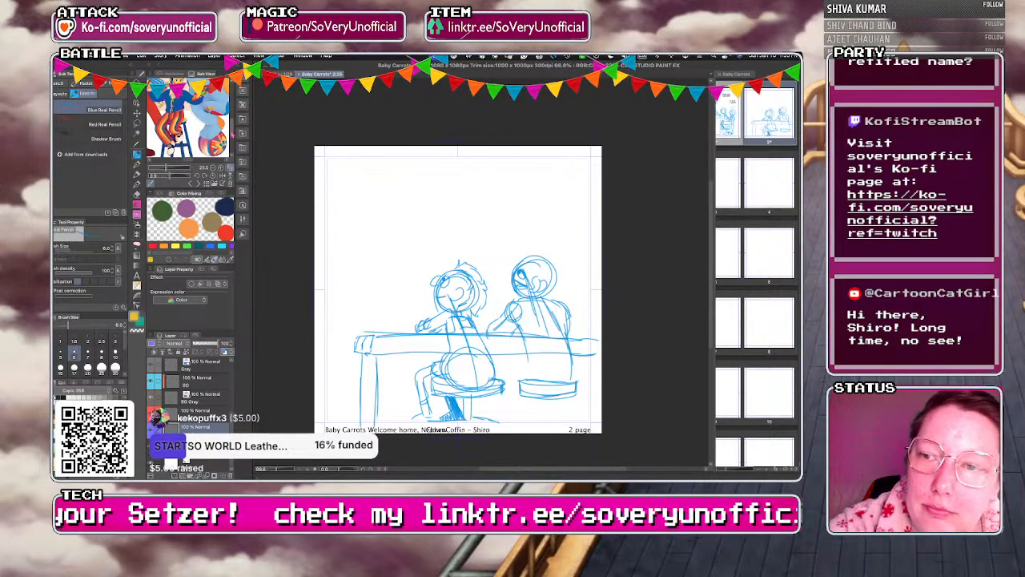
mouse_move(558, 274)
left_mouse_down()
mouse_move(552, 227)
mouse_move(520, 234)
mouse_move(535, 256)
left_mouse_up()
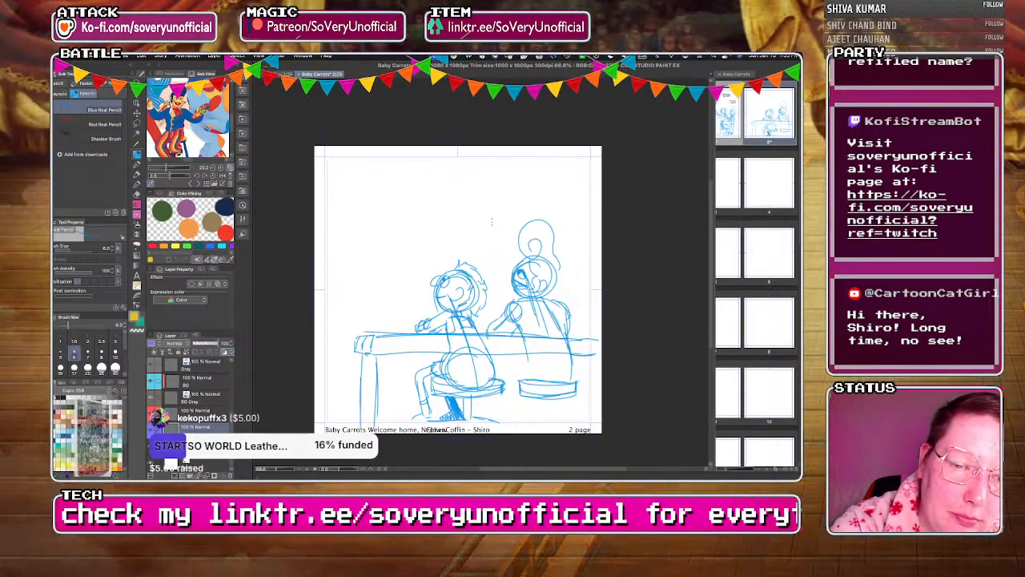
key("ctrl+z")
mouse_move(556, 261)
left_mouse_down()
mouse_move(543, 239)
mouse_move(508, 240)
mouse_move(522, 248)
left_mouse_up()
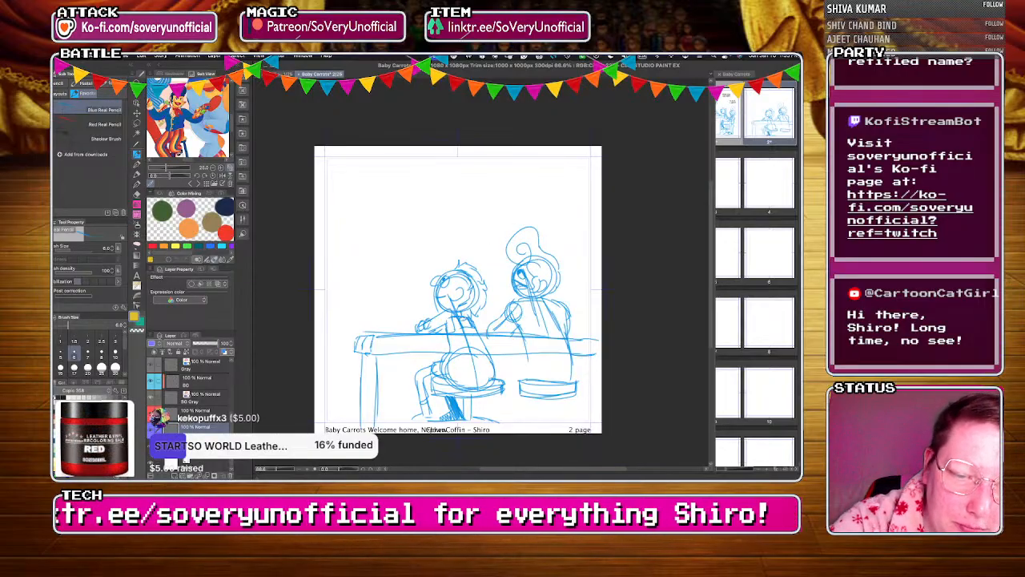
left_click_drag(521, 294, 498, 310)
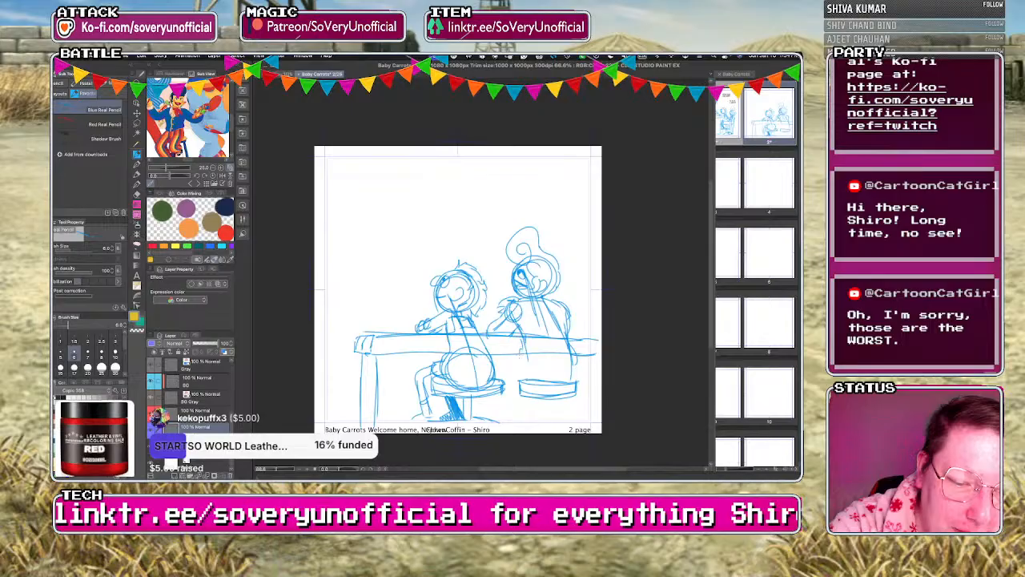
left_click_drag(575, 367, 503, 376)
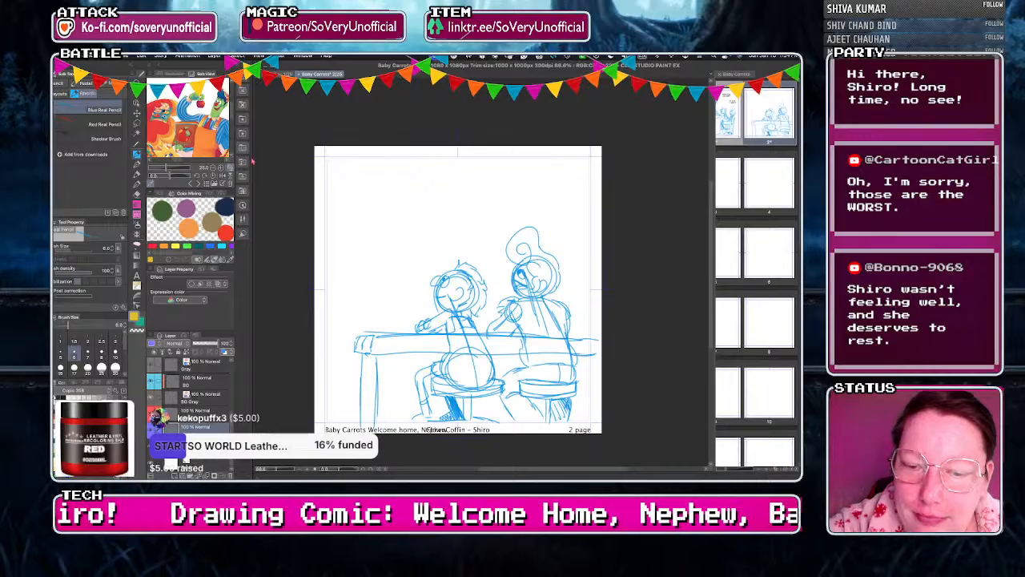
Sketch a tall standing figure behind the table with a long oval head, scalloped collar, shoulder and an arm resting on the tabletop.
mouse_move(421, 245)
left_mouse_down()
mouse_move(434, 192)
mouse_move(402, 187)
mouse_move(396, 219)
left_mouse_up()
left_click_drag(402, 178, 395, 227)
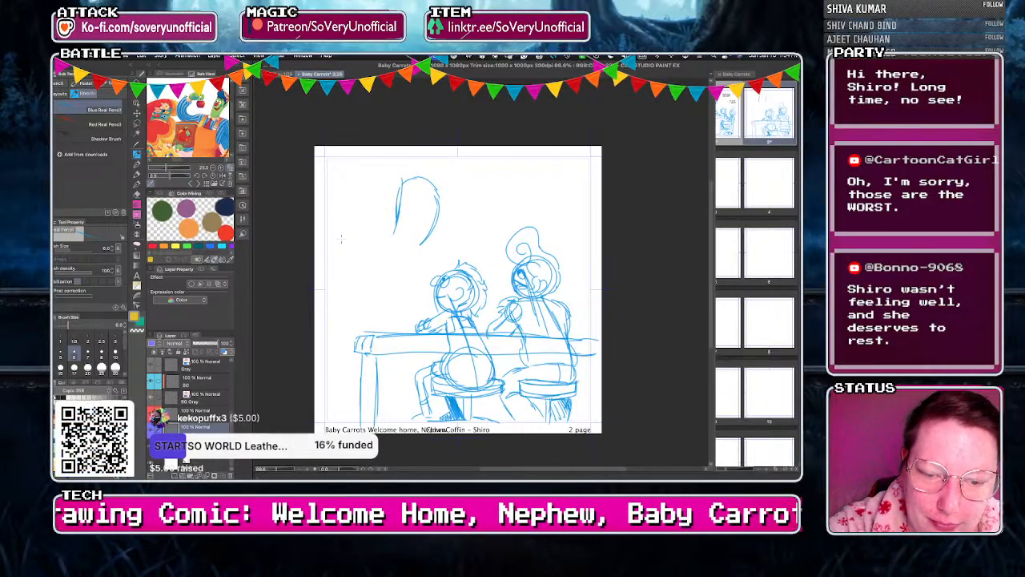
left_click_drag(501, 314, 489, 327)
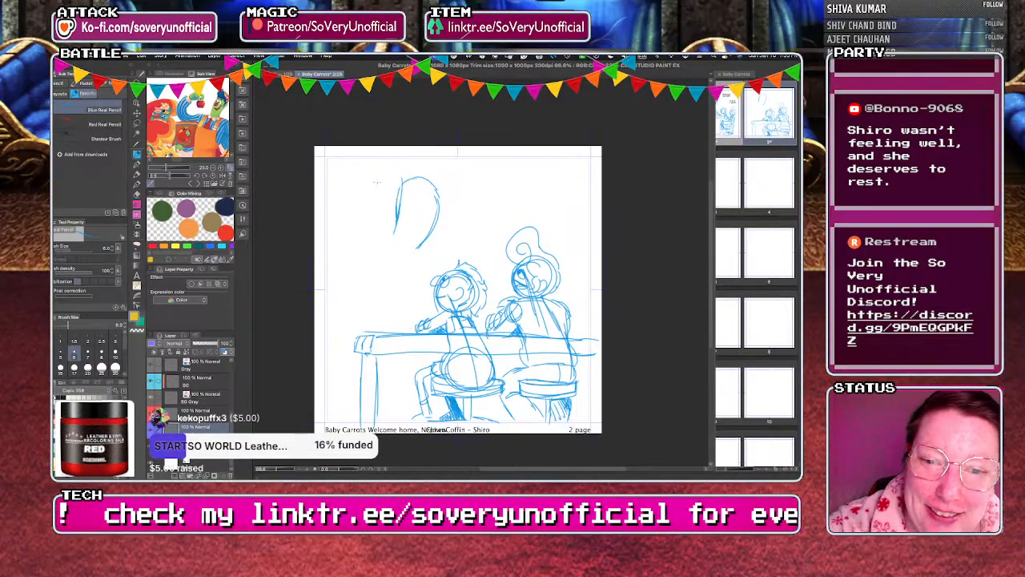
left_click_drag(408, 182, 397, 227)
left_click_drag(402, 179, 399, 204)
left_click_drag(402, 191, 394, 227)
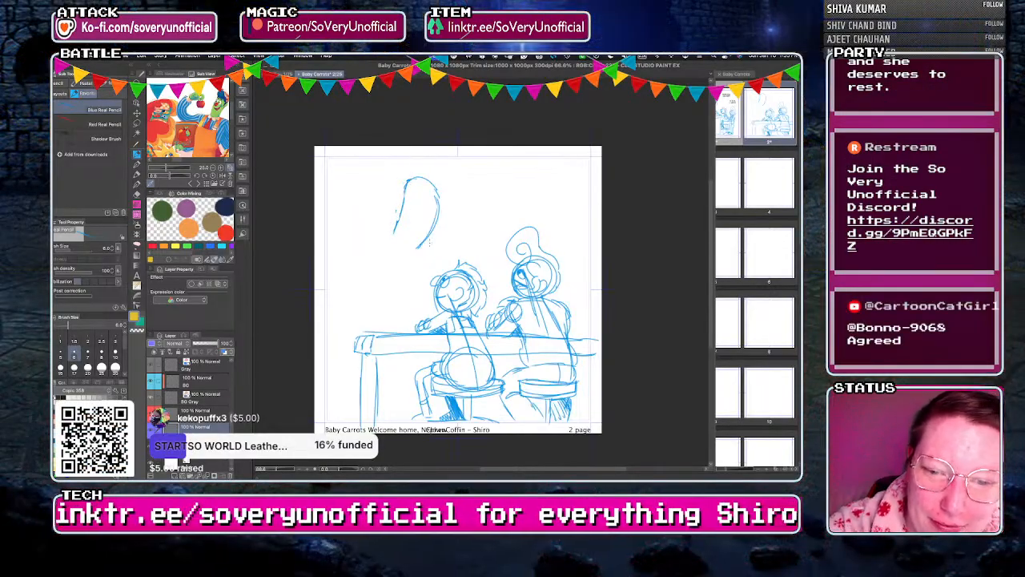
left_click_drag(440, 232, 457, 263)
key("super+z")
mouse_move(436, 313)
left_mouse_down()
mouse_move(399, 323)
mouse_move(414, 320)
mouse_move(411, 331)
mouse_move(382, 329)
mouse_move(399, 329)
mouse_move(398, 306)
mouse_move(386, 316)
left_mouse_up()
mouse_move(425, 256)
left_mouse_down()
mouse_move(420, 314)
mouse_move(412, 254)
mouse_move(387, 231)
mouse_move(408, 254)
left_mouse_up()
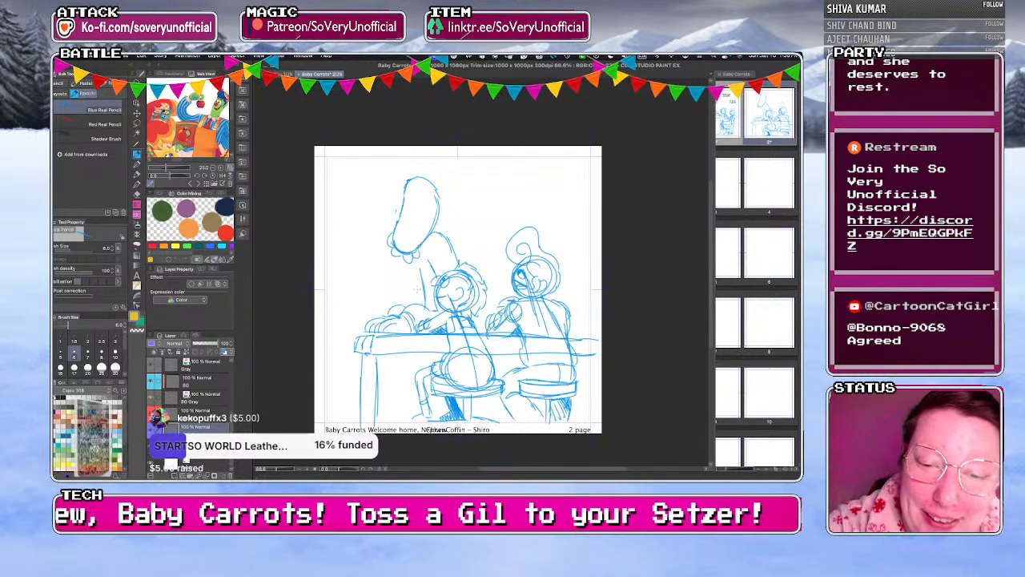
Add the standing figure's apron bib and torso, an arm bent to the hip, and the apron and leg lines beside the table.
mouse_move(421, 251)
left_mouse_down()
mouse_move(409, 281)
mouse_move(381, 266)
mouse_move(390, 246)
left_mouse_up()
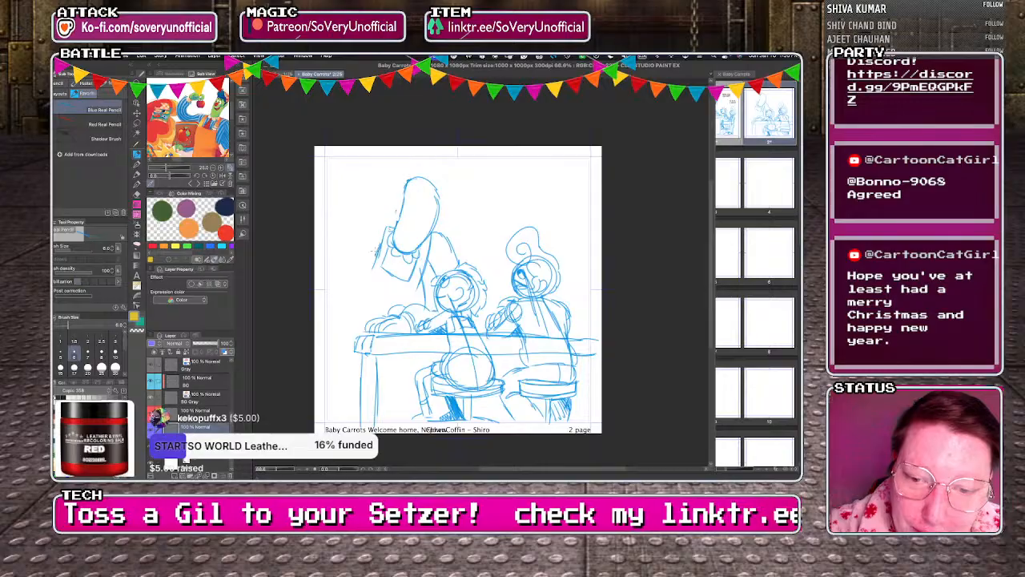
left_click_drag(388, 230, 353, 310)
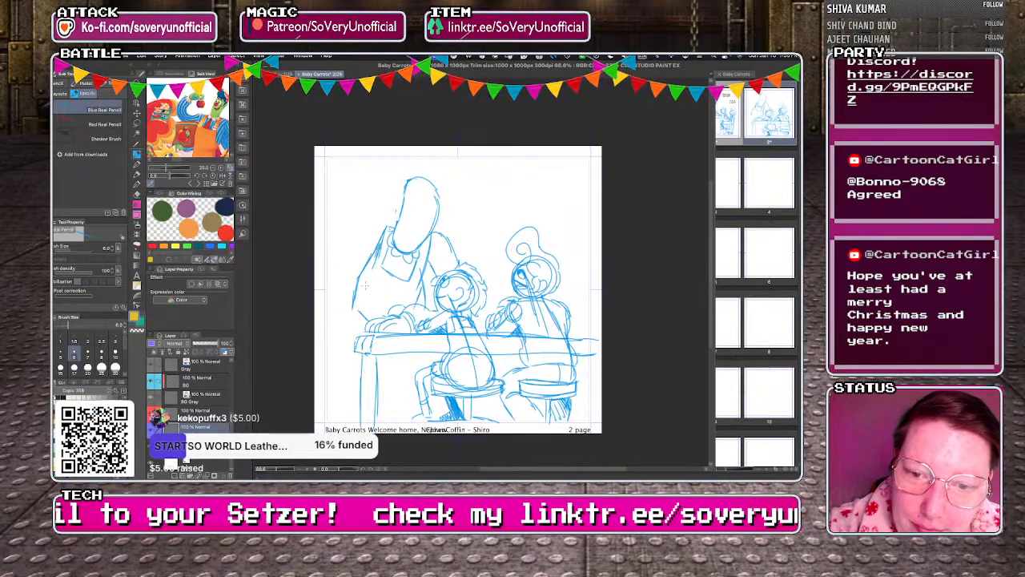
mouse_move(384, 222)
left_mouse_down()
mouse_move(361, 227)
mouse_move(355, 241)
mouse_move(365, 246)
mouse_move(339, 258)
mouse_move(333, 240)
mouse_move(321, 261)
mouse_move(339, 287)
mouse_move(335, 273)
mouse_move(353, 281)
mouse_move(330, 288)
left_mouse_up()
mouse_move(343, 244)
left_mouse_down()
mouse_move(325, 264)
mouse_move(341, 261)
left_mouse_up()
key("super+z")
mouse_move(322, 297)
left_mouse_down()
mouse_move(344, 308)
mouse_move(350, 400)
left_mouse_up()
left_click_drag(357, 350, 343, 388)
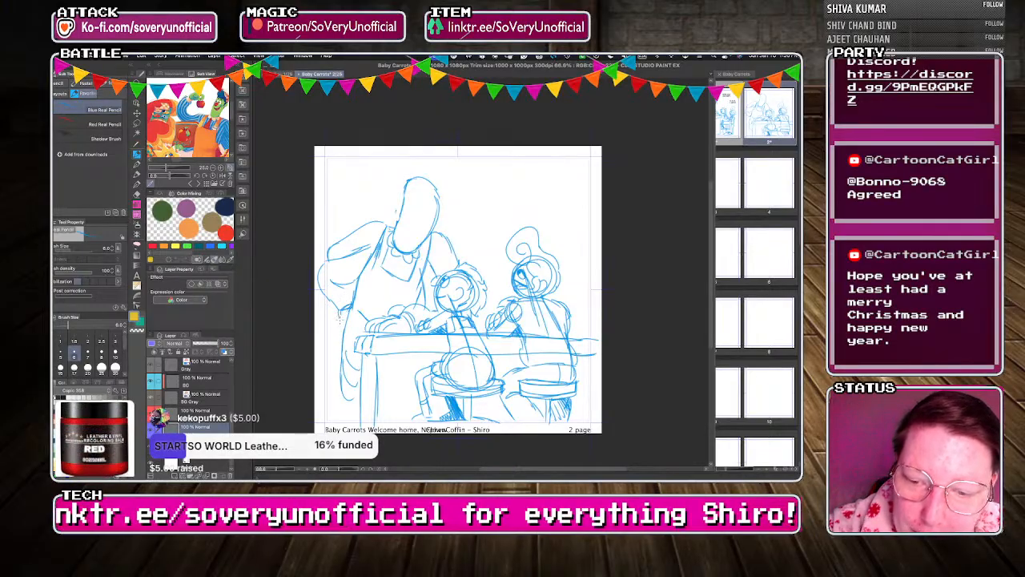
left_click_drag(346, 317, 320, 423)
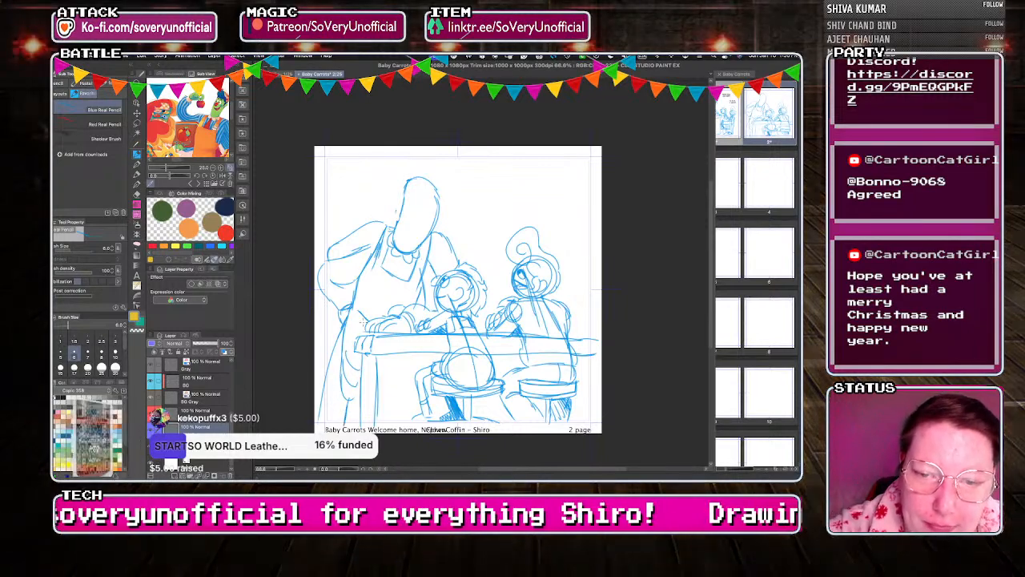
Sketch the standing figure's face with eyes, nose, smiling mouth and ear.
scroll(415, 192, "up", 1)
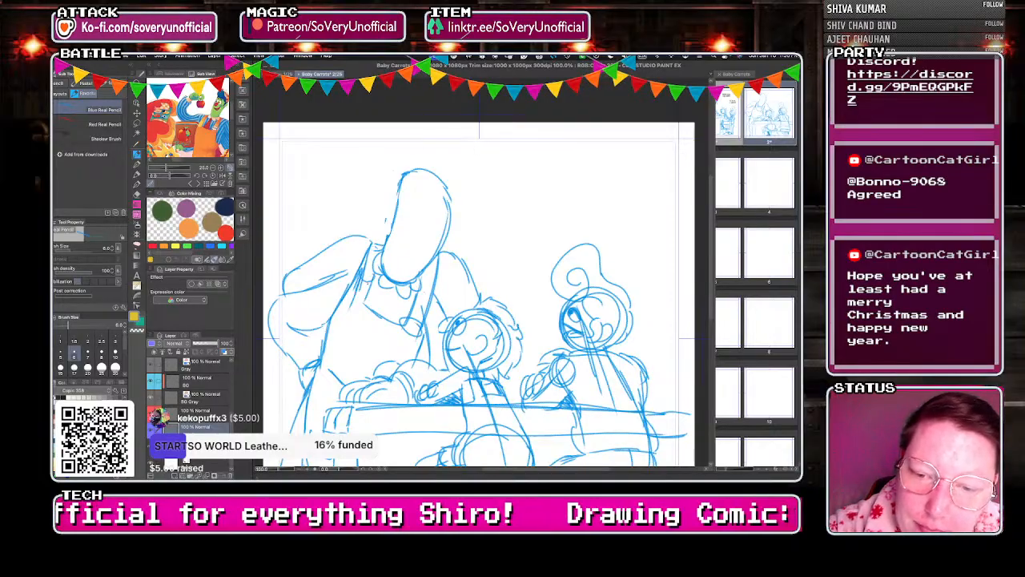
mouse_move(447, 241)
left_mouse_down()
mouse_move(389, 226)
mouse_move(423, 255)
mouse_move(429, 231)
left_mouse_up()
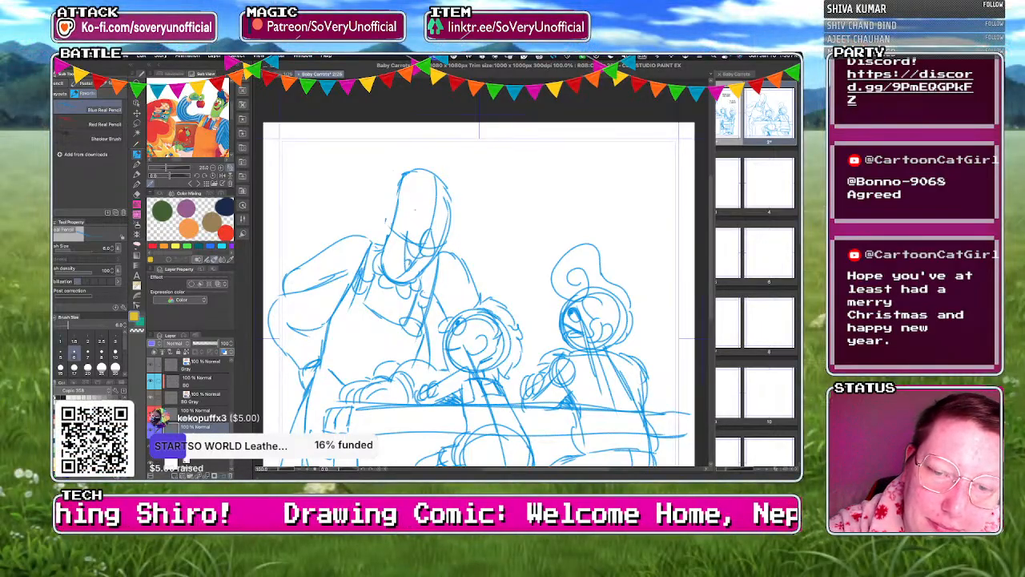
left_click_drag(407, 257, 415, 266)
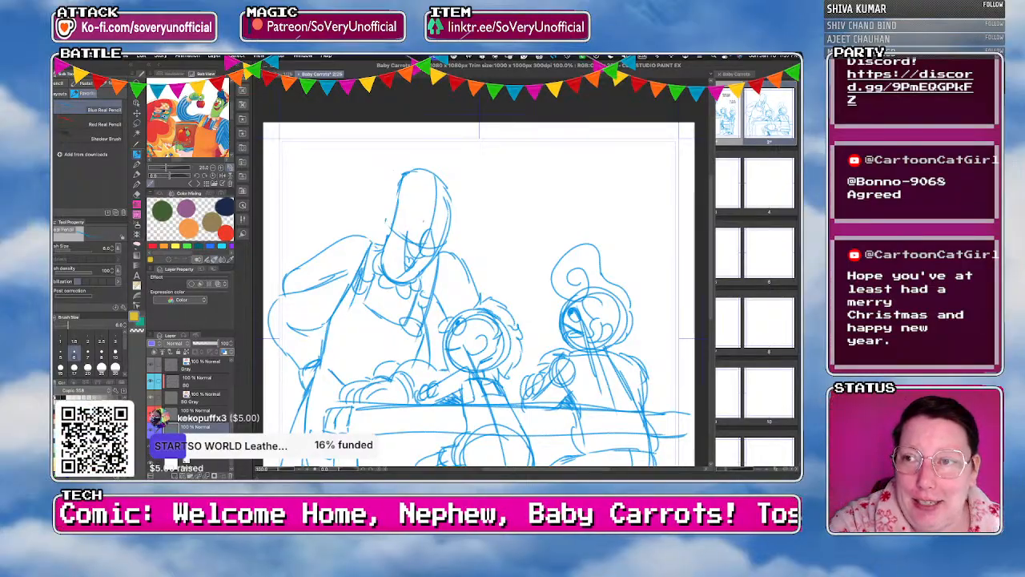
left_click(126, 58)
left_click(133, 120)
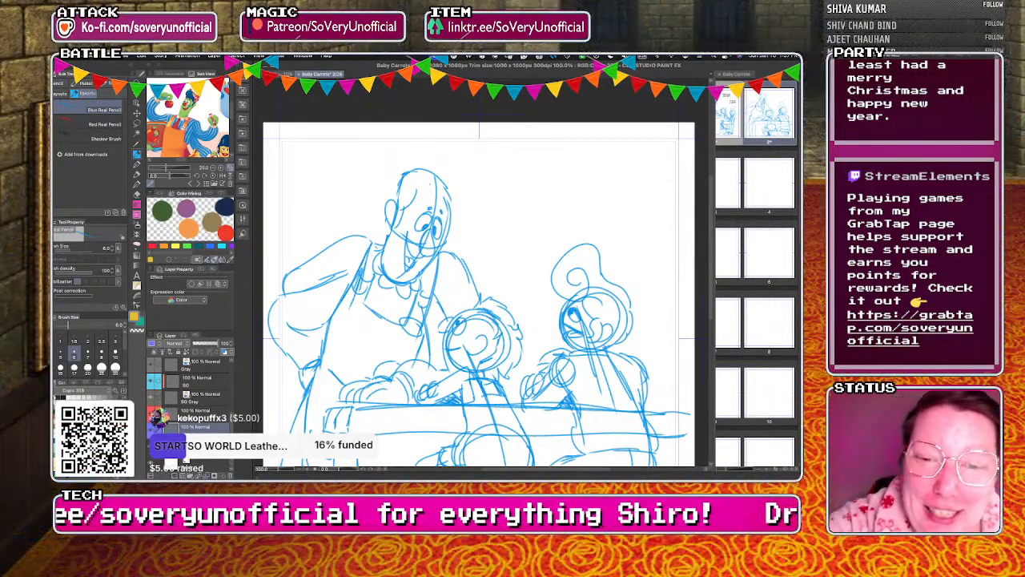
Draw a cap with a rounded brim on the standing figure's head, redoing the brim and hairline strokes until they fit.
left_click_drag(423, 199, 471, 171)
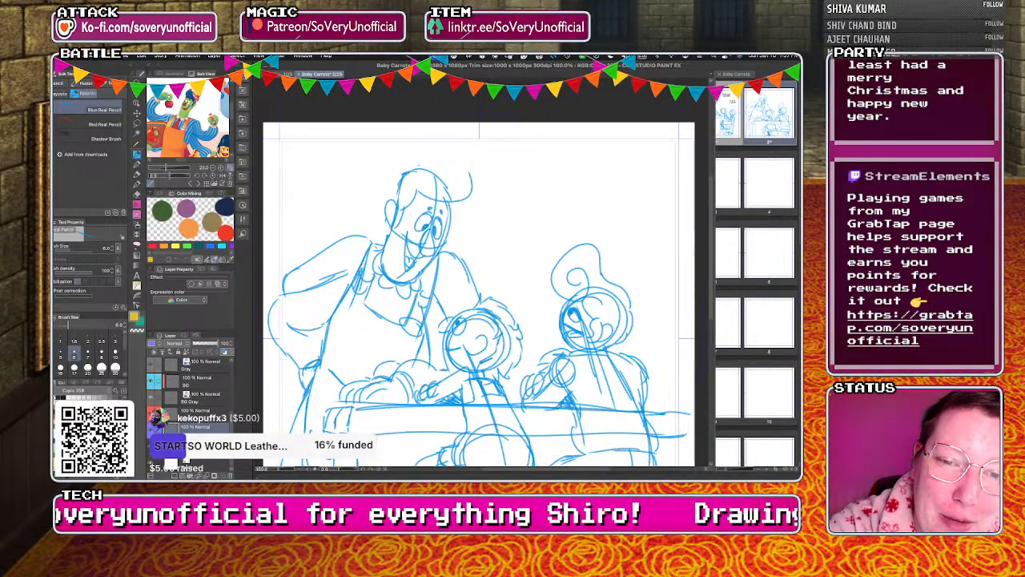
key("ctrl+z")
mouse_move(418, 199)
left_mouse_down()
mouse_move(474, 191)
mouse_move(430, 163)
mouse_move(474, 188)
mouse_move(420, 165)
mouse_move(400, 184)
left_mouse_up()
key("ctrl+z")
mouse_move(423, 168)
left_mouse_down()
mouse_move(399, 189)
mouse_move(443, 244)
left_mouse_up()
key("ctrl+z")
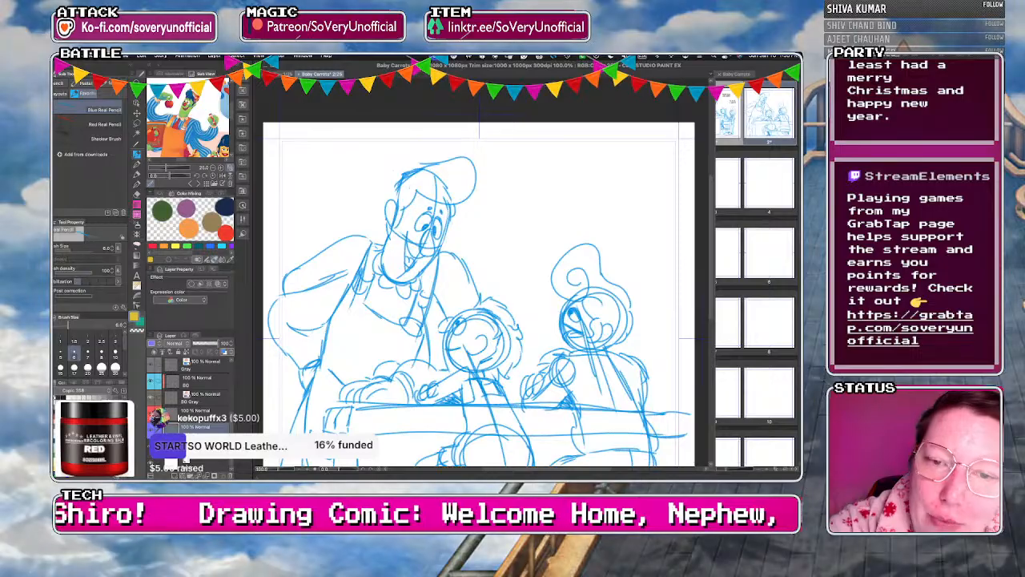
left_click_drag(395, 179, 442, 155)
mouse_move(392, 180)
left_mouse_down()
mouse_move(414, 164)
mouse_move(386, 201)
mouse_move(440, 160)
mouse_move(399, 164)
mouse_move(381, 178)
left_mouse_up()
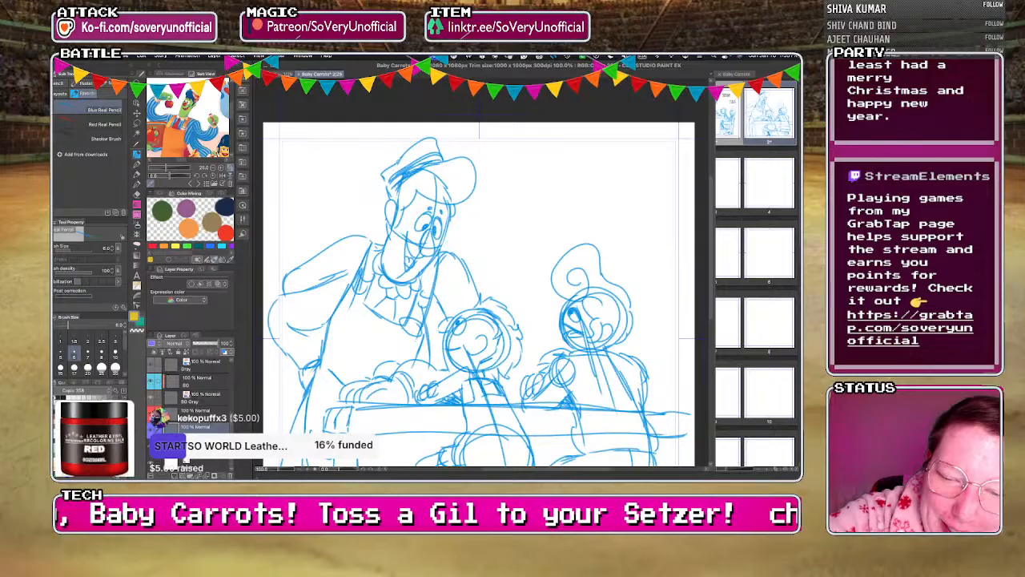
Add a dialogue text block beside the standing figure's cap reading "SO WHAT CAN I DO YOU FOR, WALLS? YOU GUYS HUNGRY?".
scroll(391, 184, "down", 2)
scroll(320, 282, "up", 1)
left_click(137, 276)
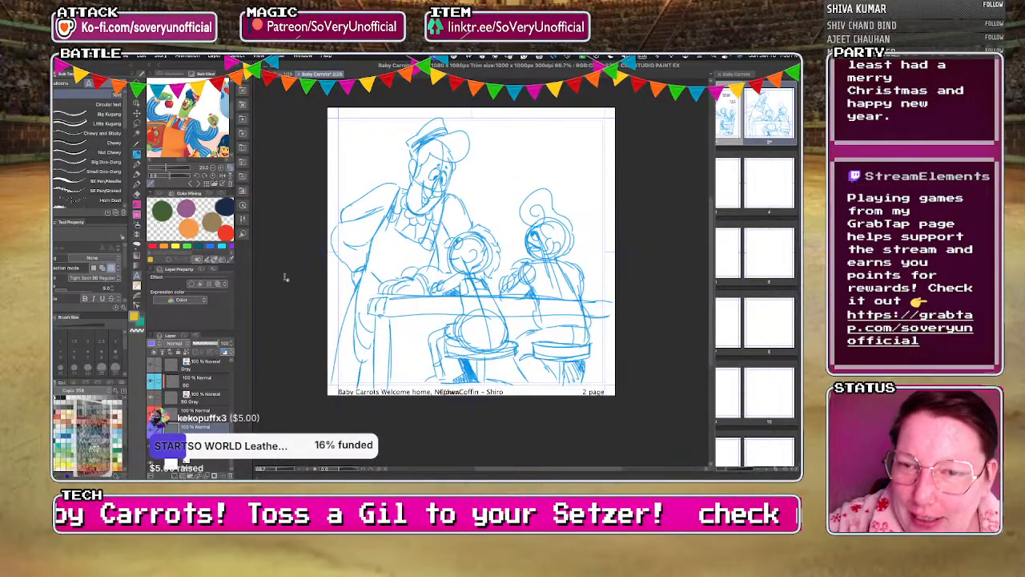
left_click_drag(346, 130, 458, 165)
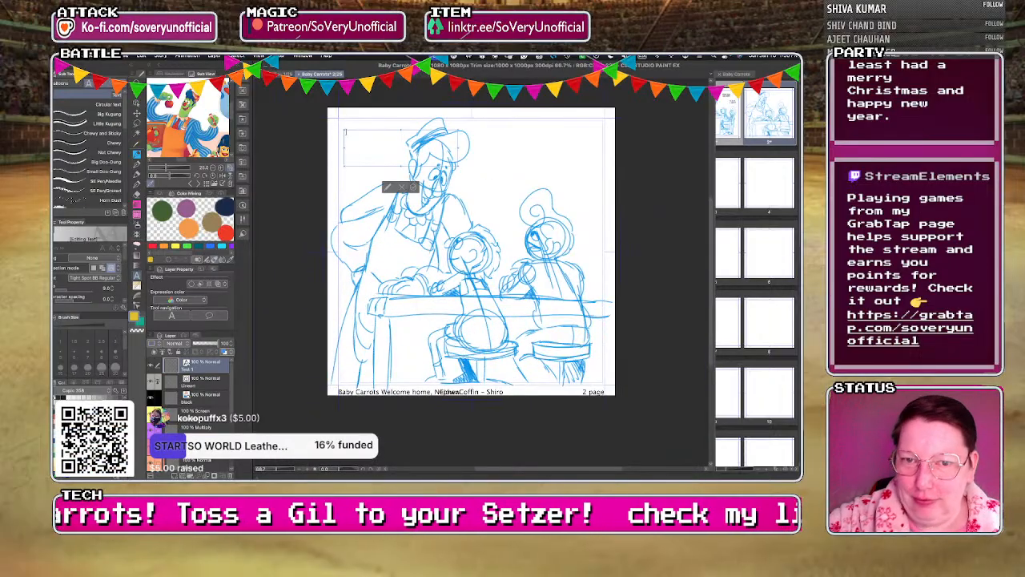
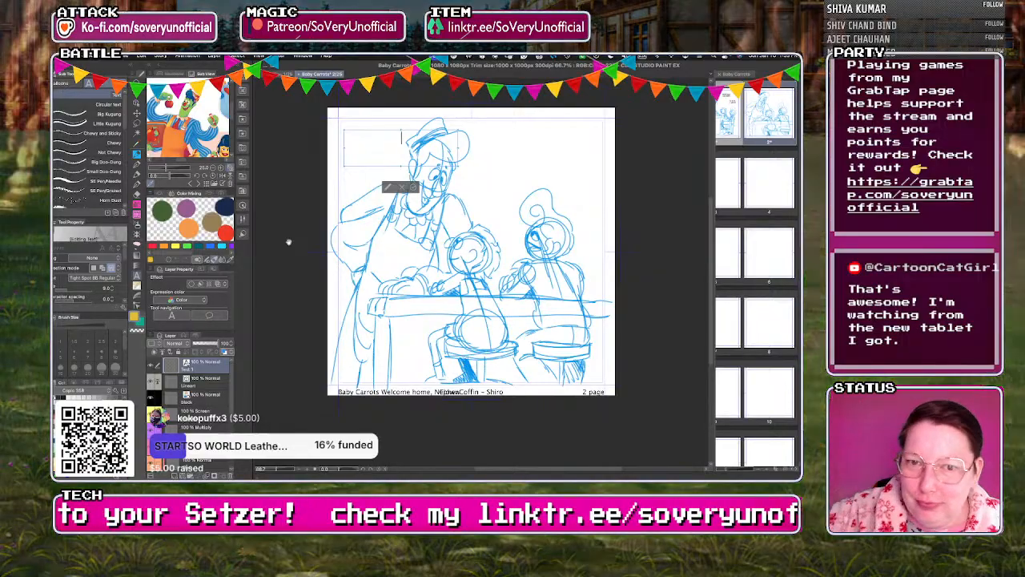
type("SO WHAT CAN I DO YOU FOR,")
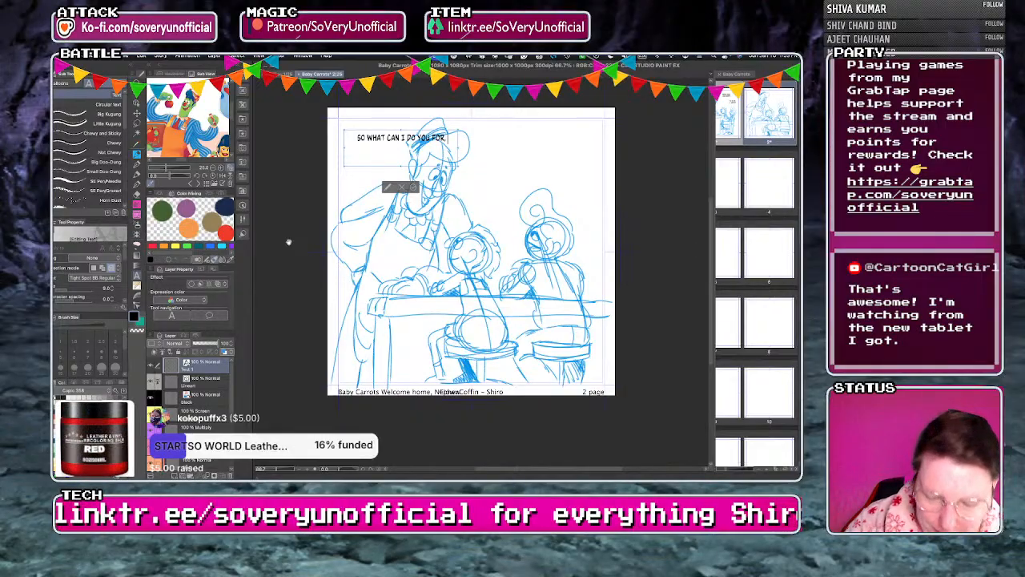
key("Return")
type("WALLS?")
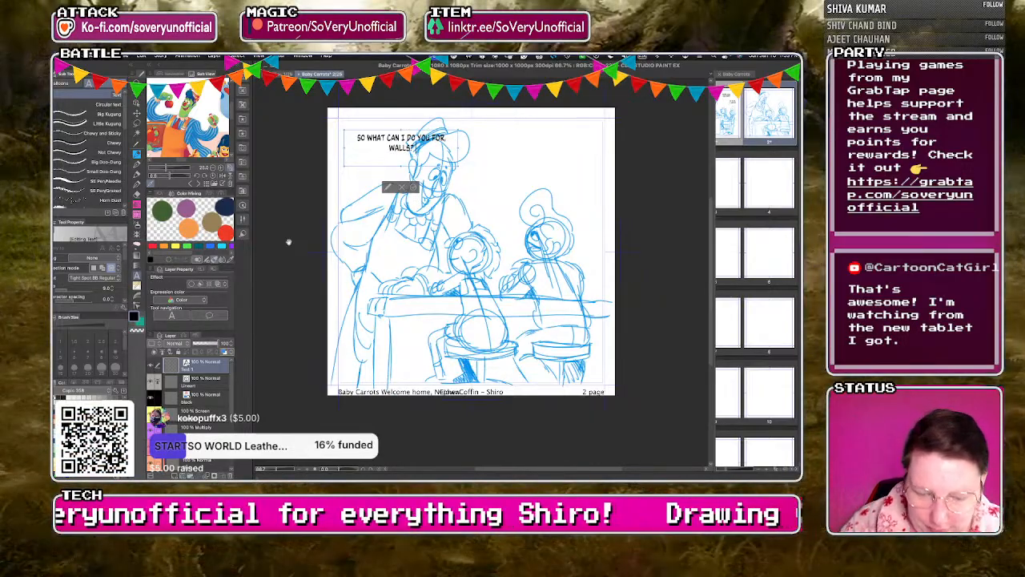
type(" YOU GUYS HU")
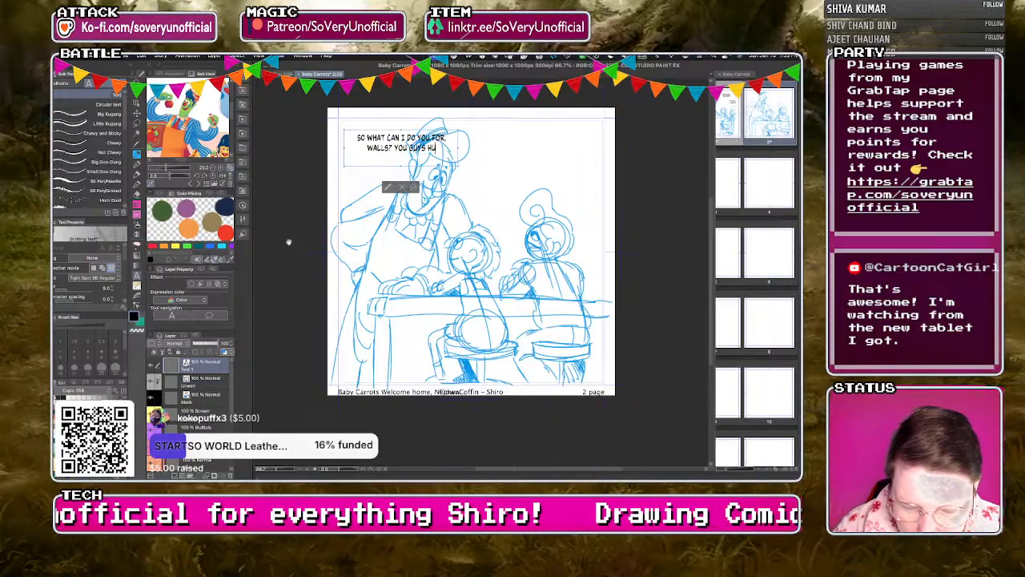
type("NGRY?")
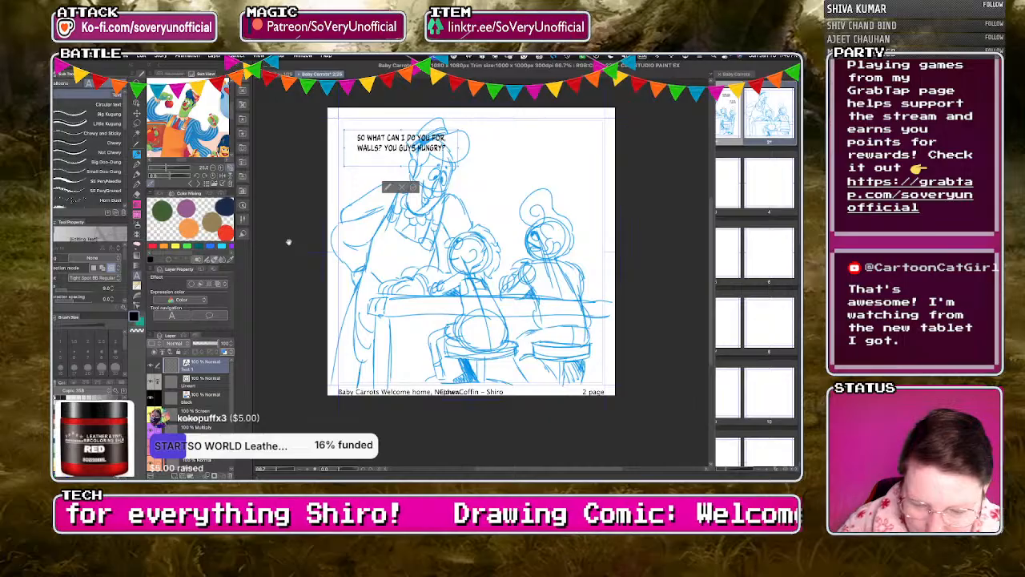
Continue the same dialogue block with "NEED ONE OF MY PATENTED WHIPPED CREAM AND SPRINKLES HOTDOGS?".
type(" NEED")
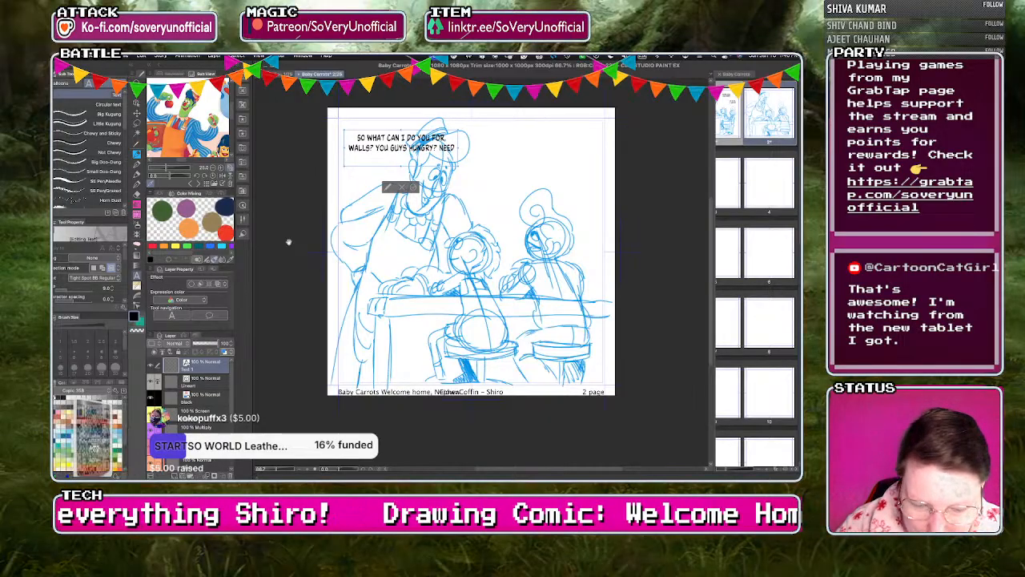
type(" ONE OF MY PATENT")
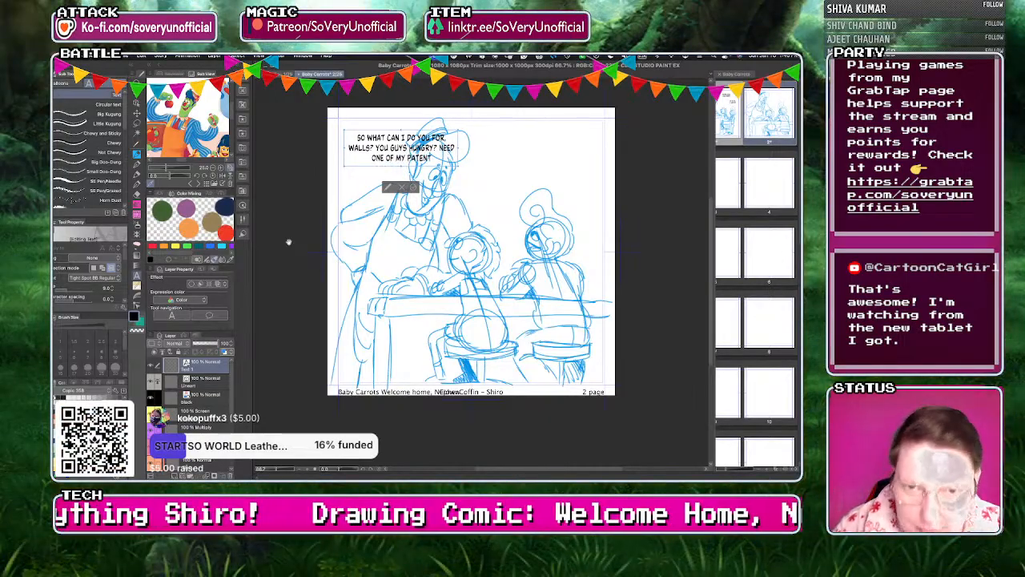
type("SD")
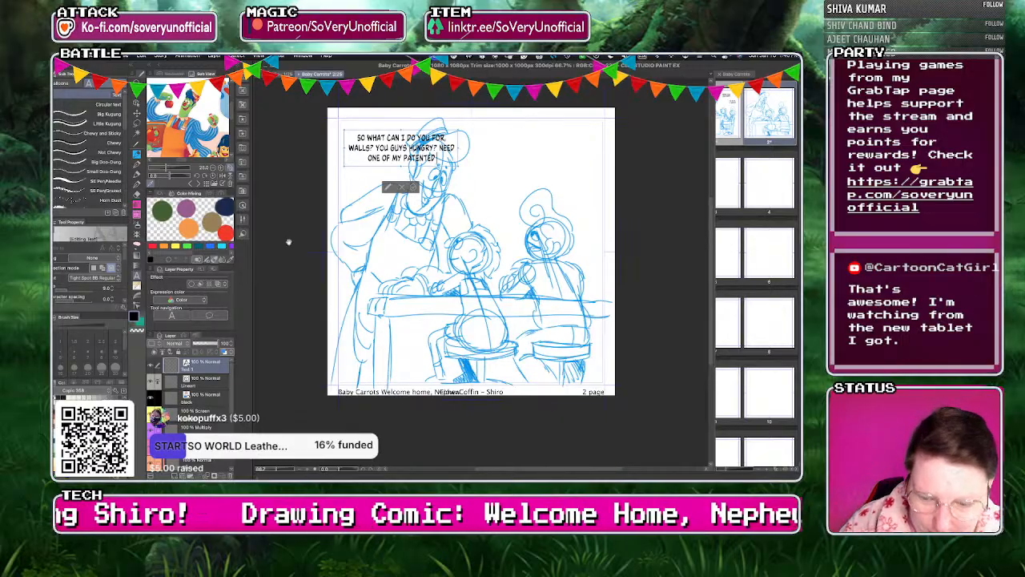
type(" WHIPPED CRE")
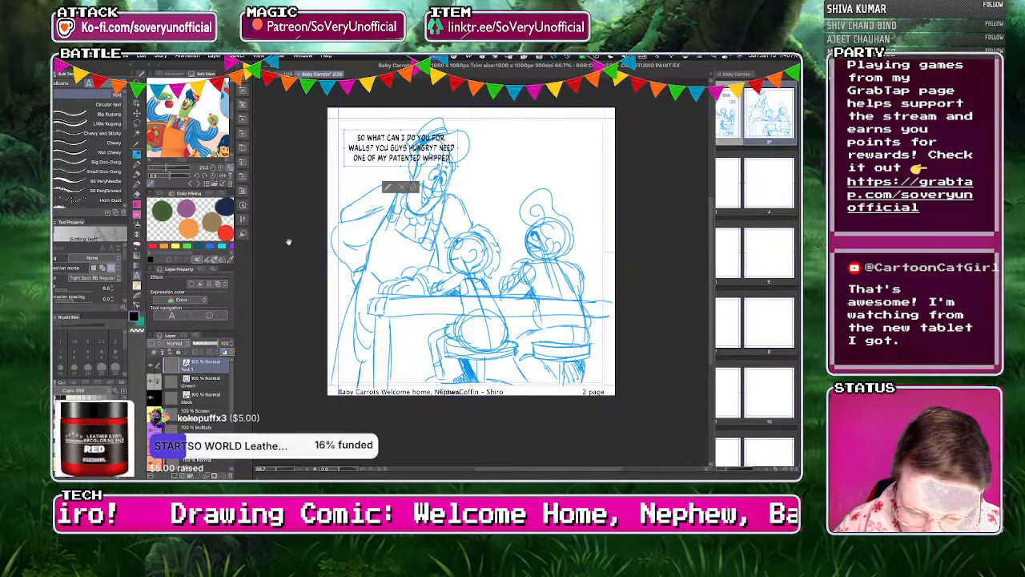
key("BackSpace")
key("BackSpace")
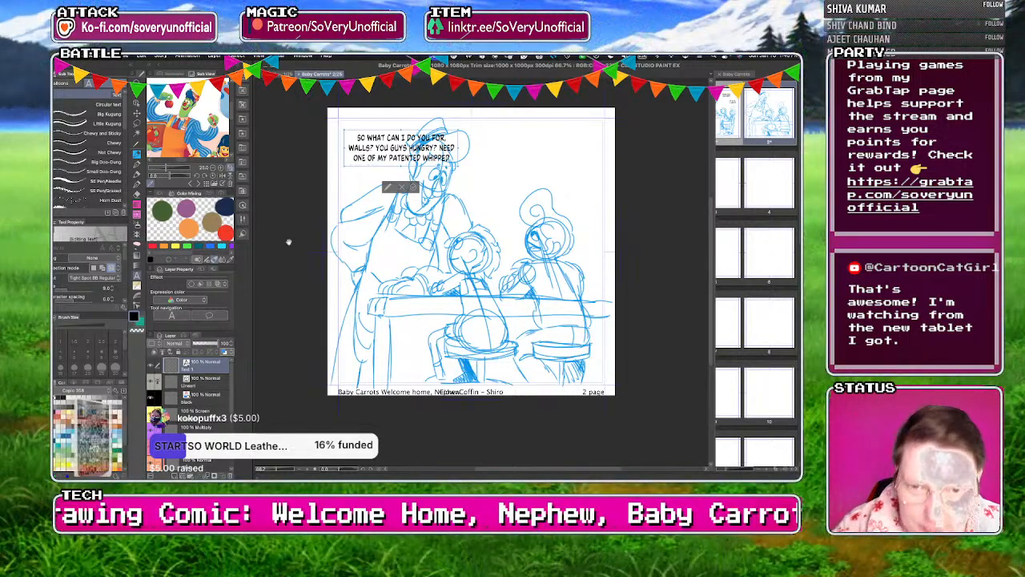
type("REAM AND SPRINKLES HOTDOGS?")
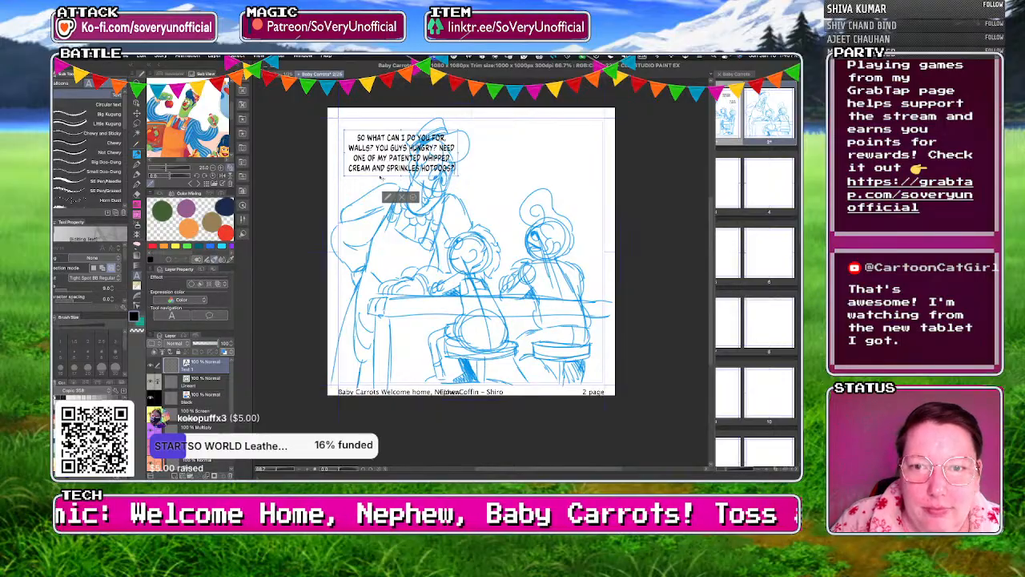
Move the blue sketch down the page to make room for the lettering, and shift the dialogue block up toward the page's top edge.
left_click_drag(233, 402, 233, 437)
left_click(198, 429)
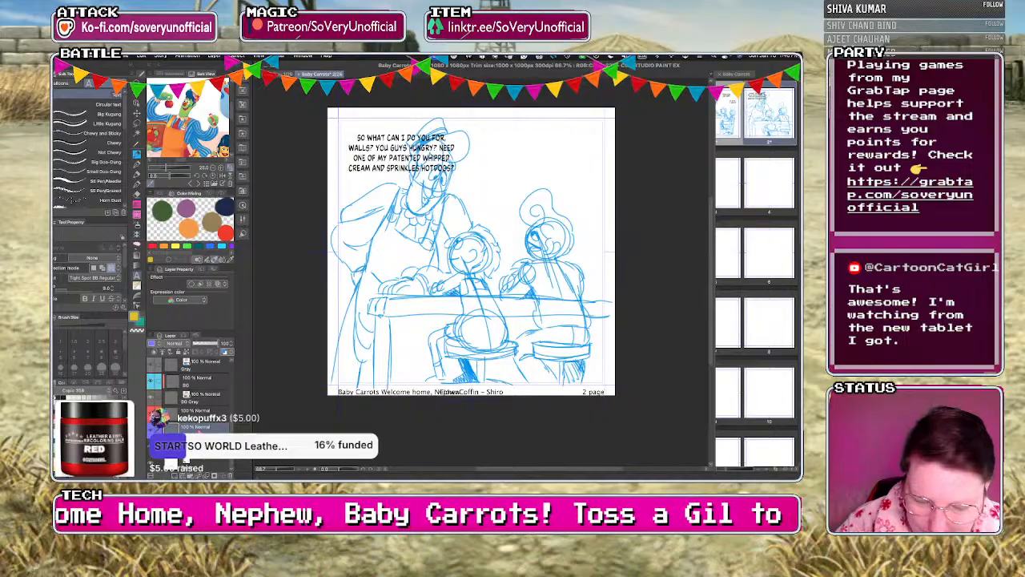
key("ctrl+t")
left_click_drag(419, 304, 420, 318)
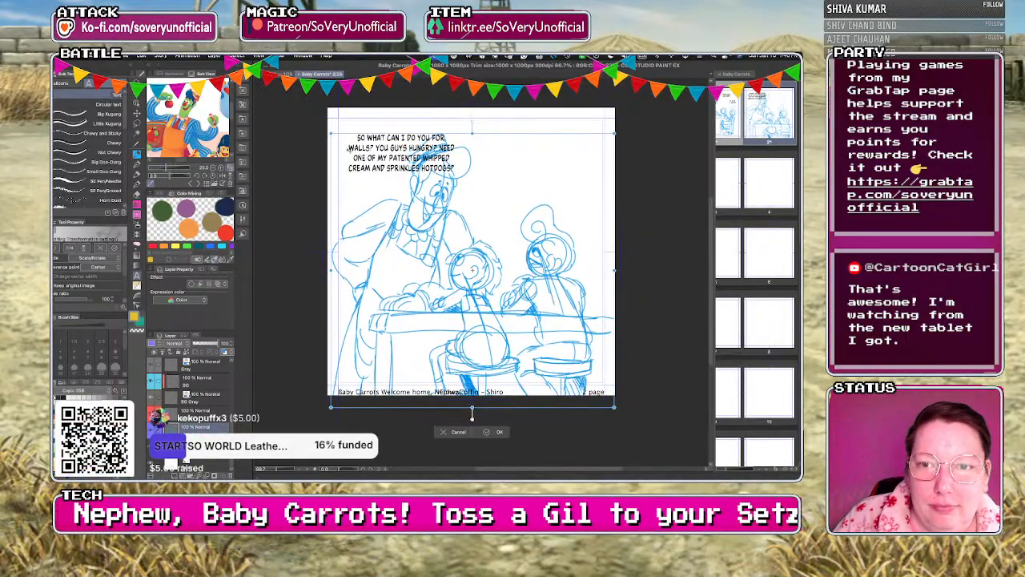
left_click(490, 432)
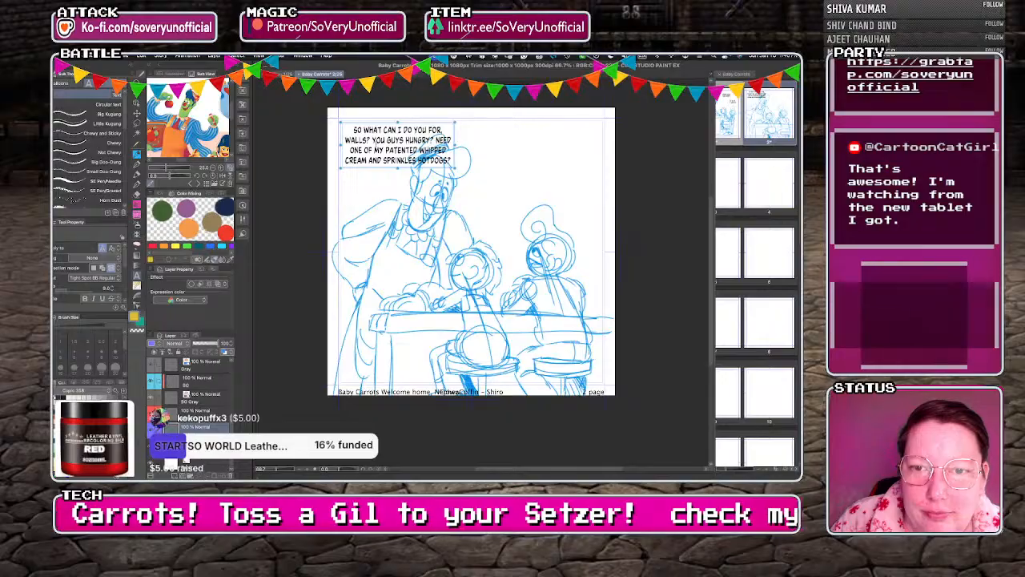
mouse_move(400, 152)
left_mouse_down()
mouse_move(517, 162)
mouse_move(403, 144)
left_mouse_up()
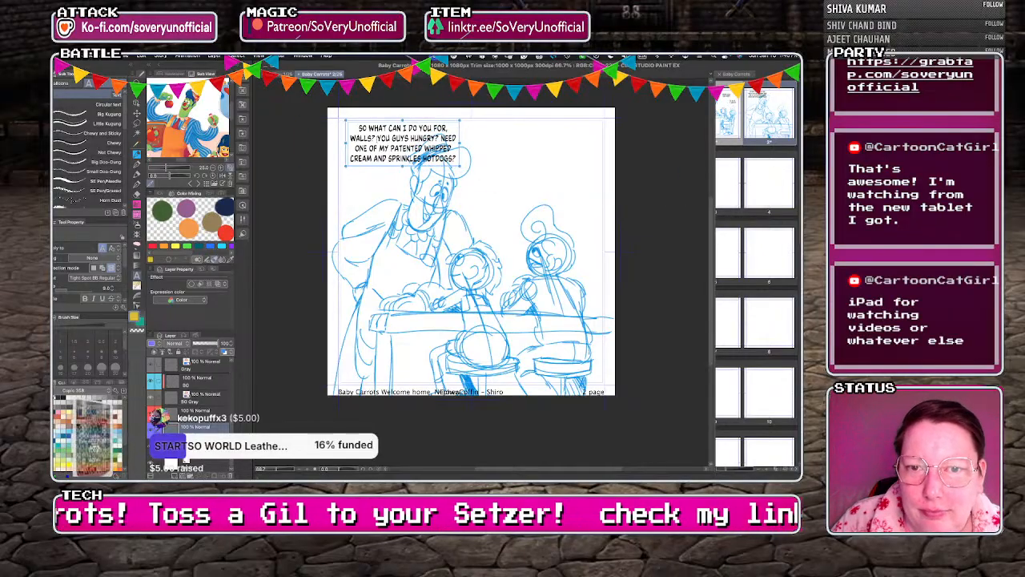
Narrow "SO WHAT CAN I DO YOU FOR, WALLS?" to two lines and place the rest of the dialogue as a separate block beneath it.
left_click(513, 168)
key("ctrl+z")
key("ctrl+z")
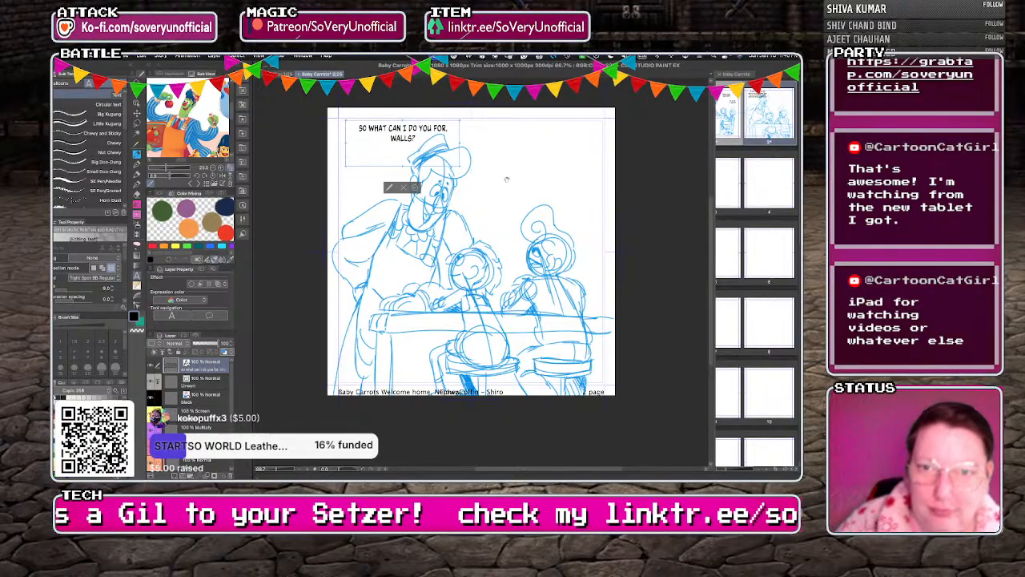
left_click_drag(461, 145, 378, 145)
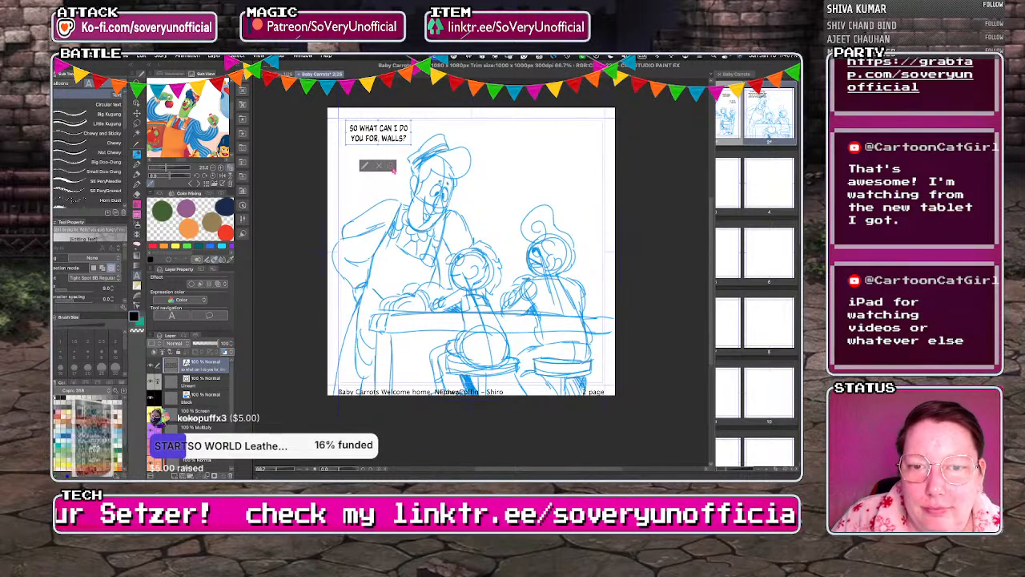
left_click(364, 163)
type("YOU GUYS HUNGRY? NEED ONE OF MY PATENTED WHIPPED CREAM AND SPRINKLES HOTDOGS?")
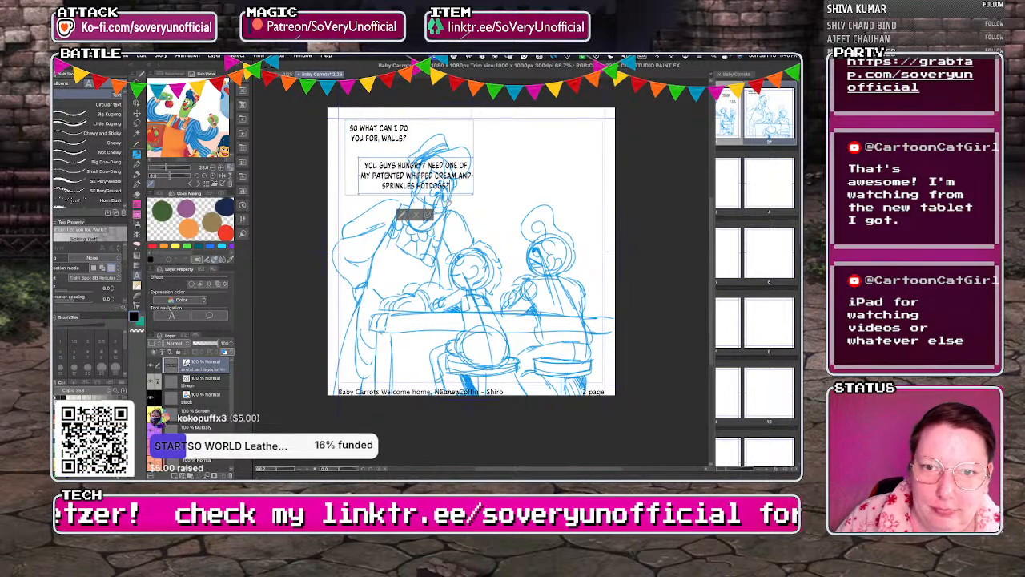
Reduce the second block to "YOU GUYS HUNGRY?" on two lines just below the first, cutting out the hotdog sentence.
left_click_drag(426, 165, 397, 169)
key("ctrl+x")
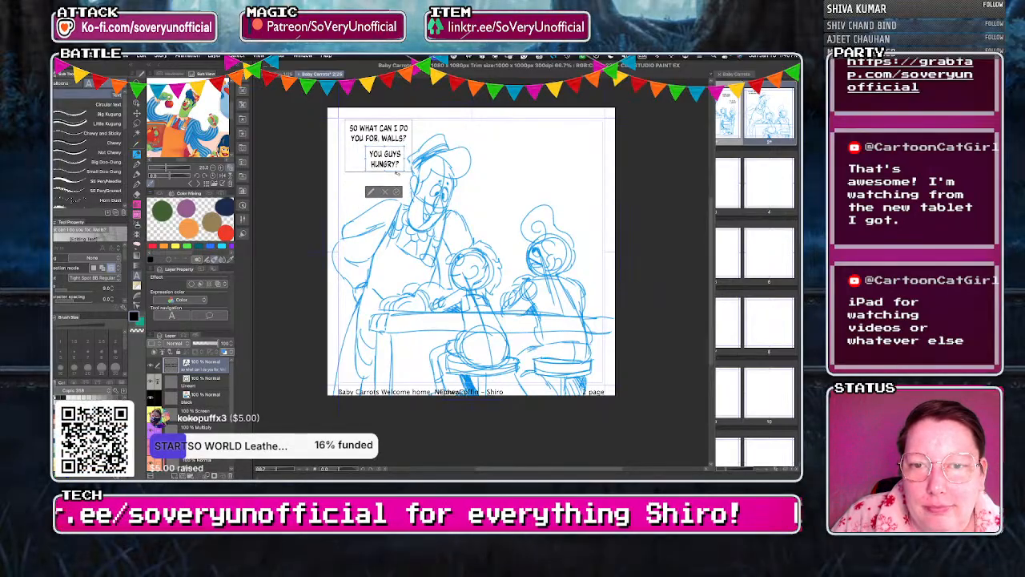
left_click(396, 191)
Paste "NEED ONE OF MY PATENTED WHIPPED CREAM AND SPRINKLES HOTDOGS?" on the other side of the cap as a three-line block near the page top.
left_click(479, 133)
key("super+v")
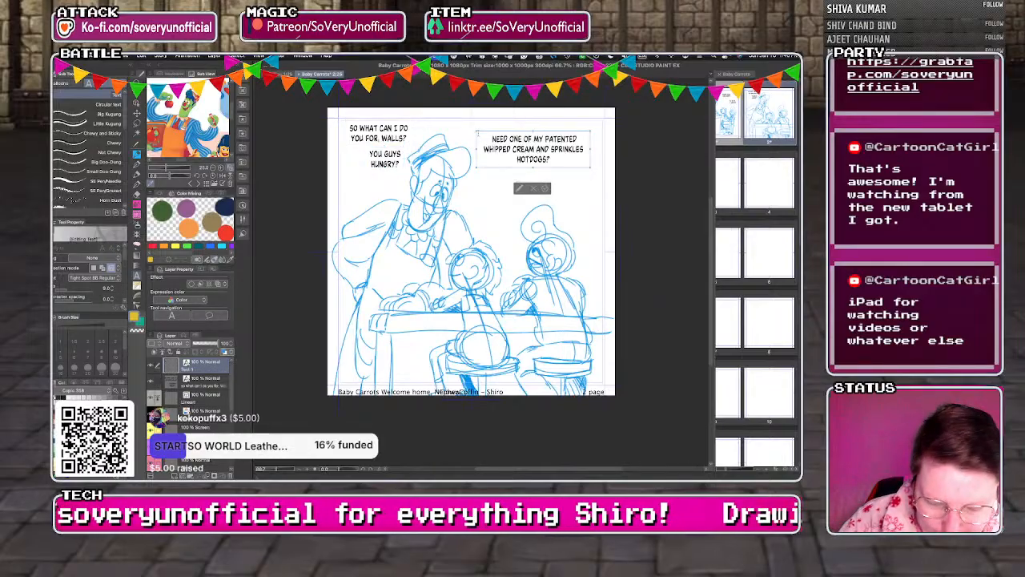
left_click_drag(590, 149, 576, 147)
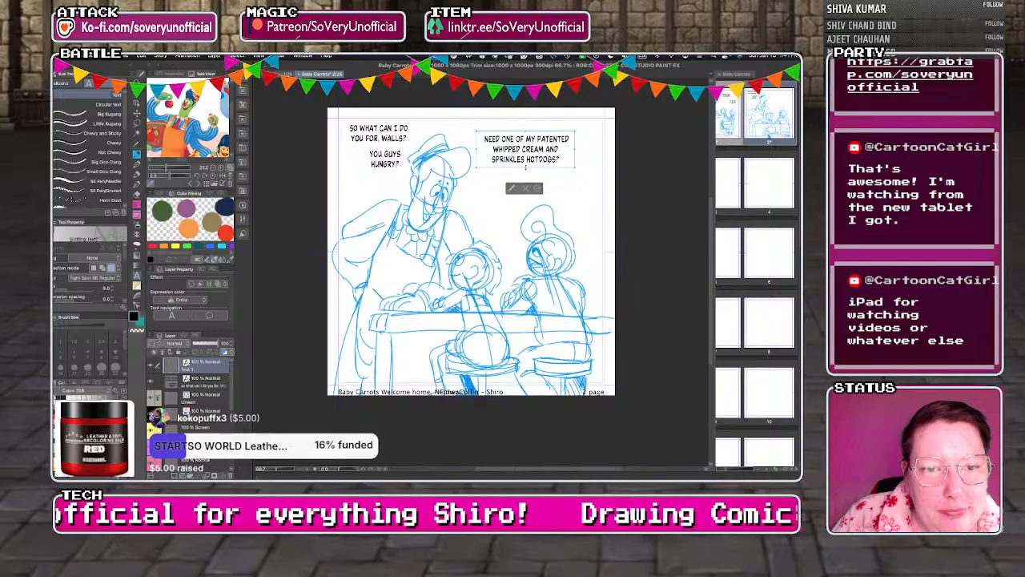
left_click_drag(512, 168, 508, 158)
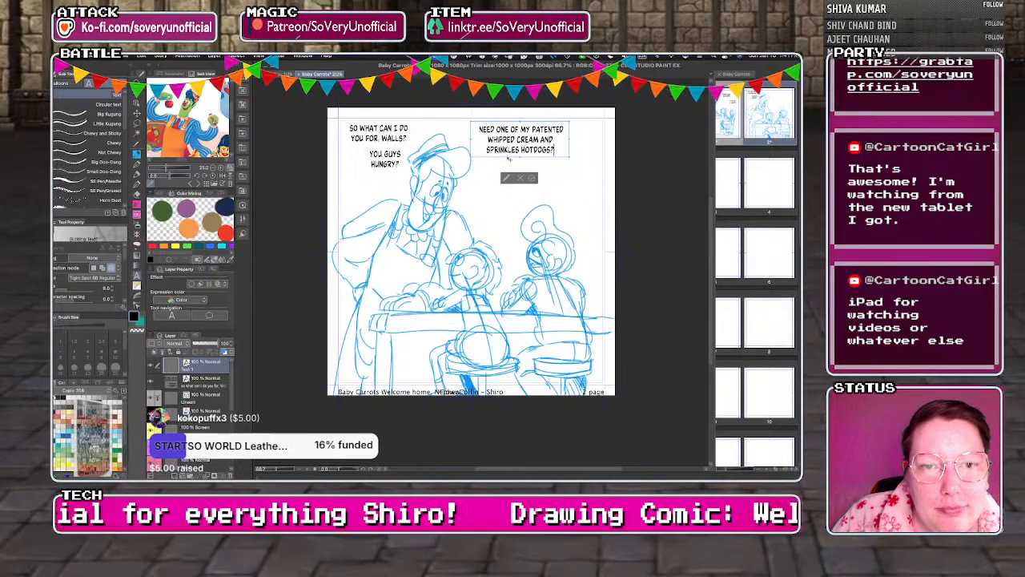
left_click(532, 178)
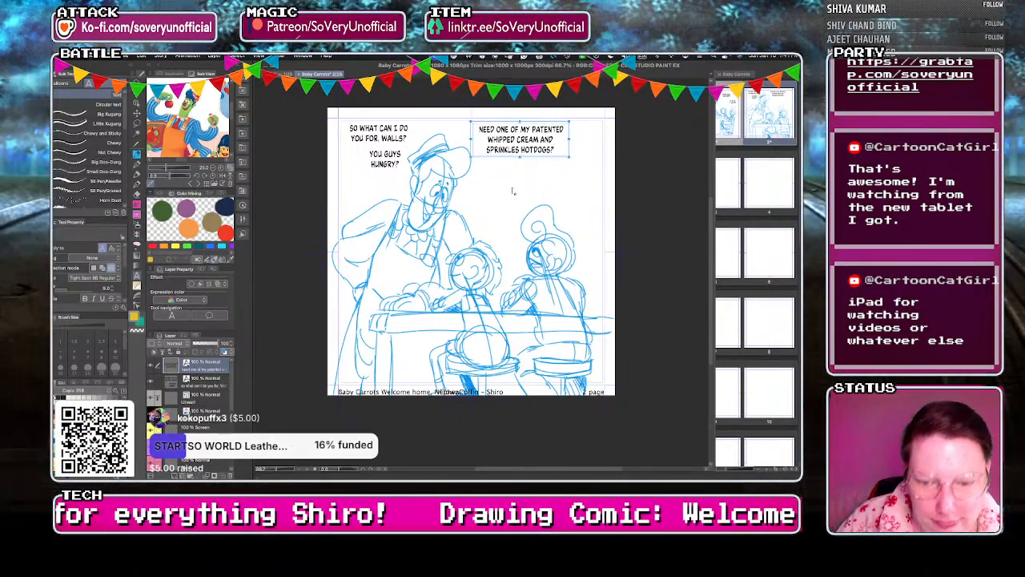
Letter the curly-haired seated figure's reply "ACTUALLY, I WAS. HOPING FOR SOME. VEGGIES. TODAY" in a new text block above its head.
left_click(512, 191)
type("ACTUALLY,")
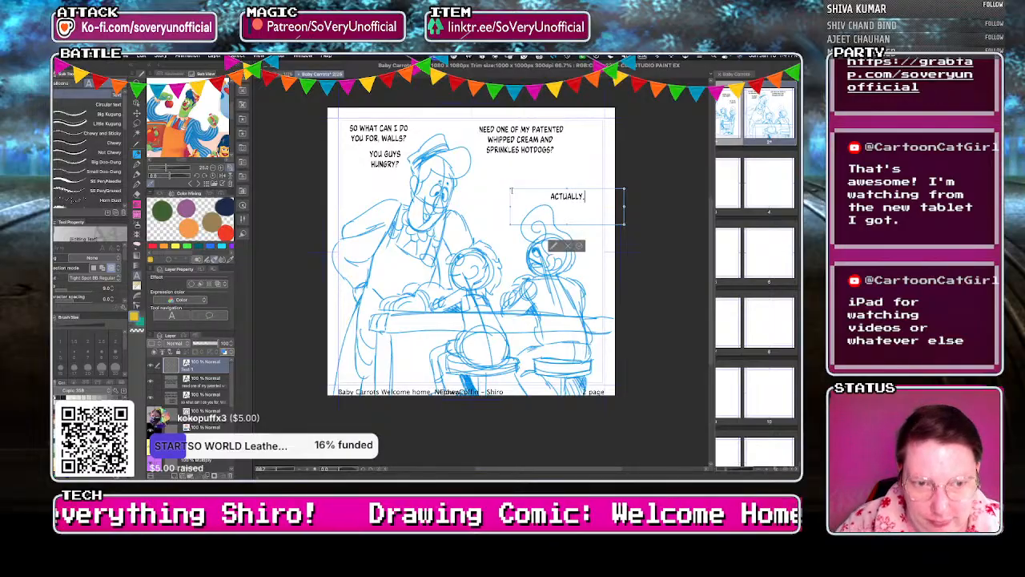
type(" I")
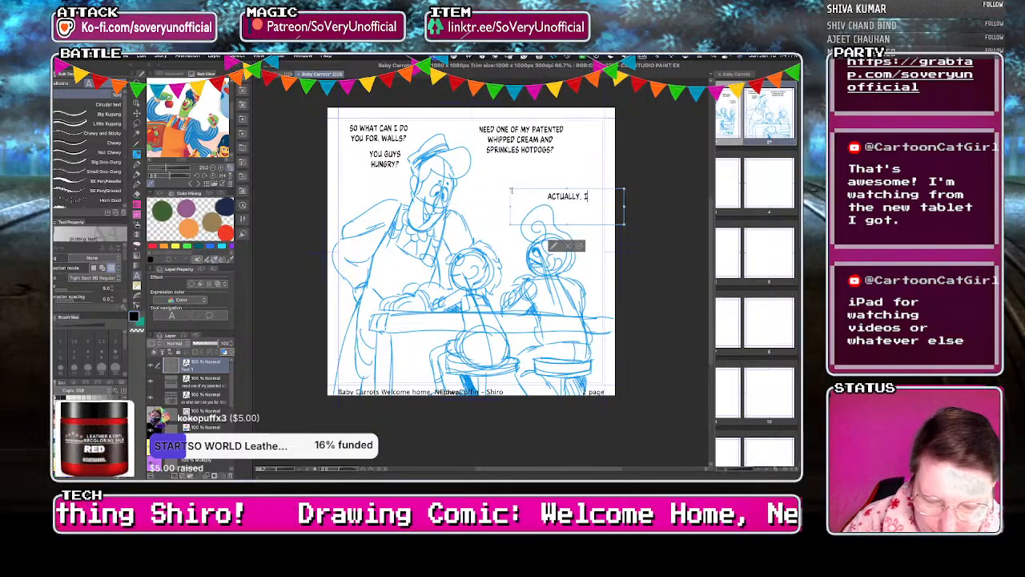
type(" WAS")
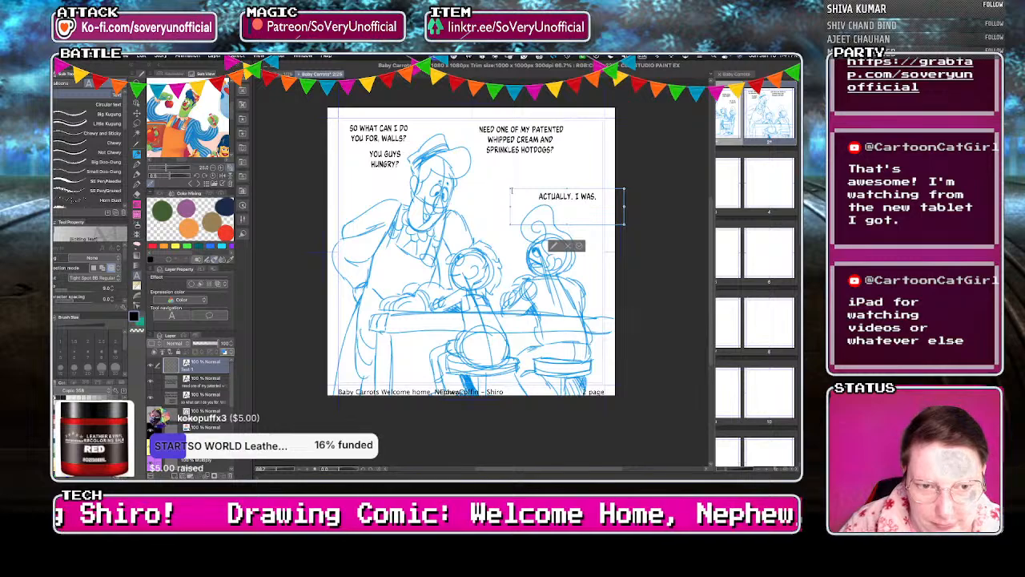
type(".")
type(" HOP!")
type("NG")
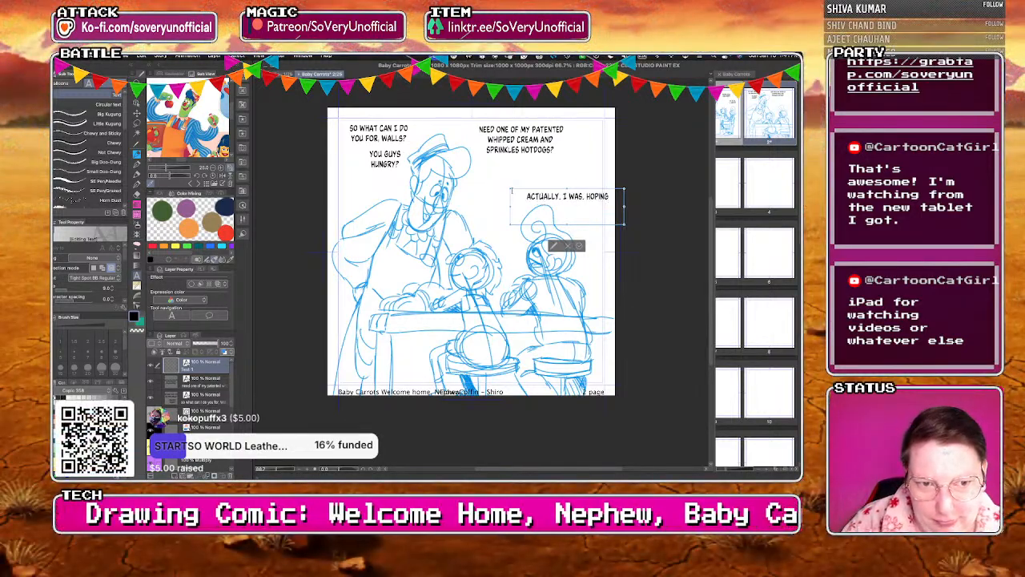
type(" FOR SOME.")
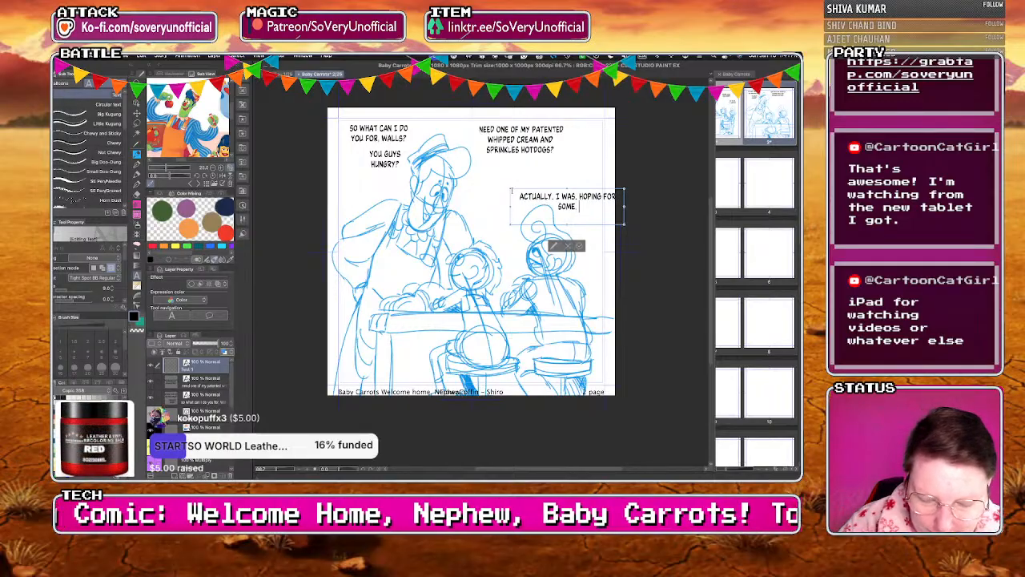
type(" VEGGIES")
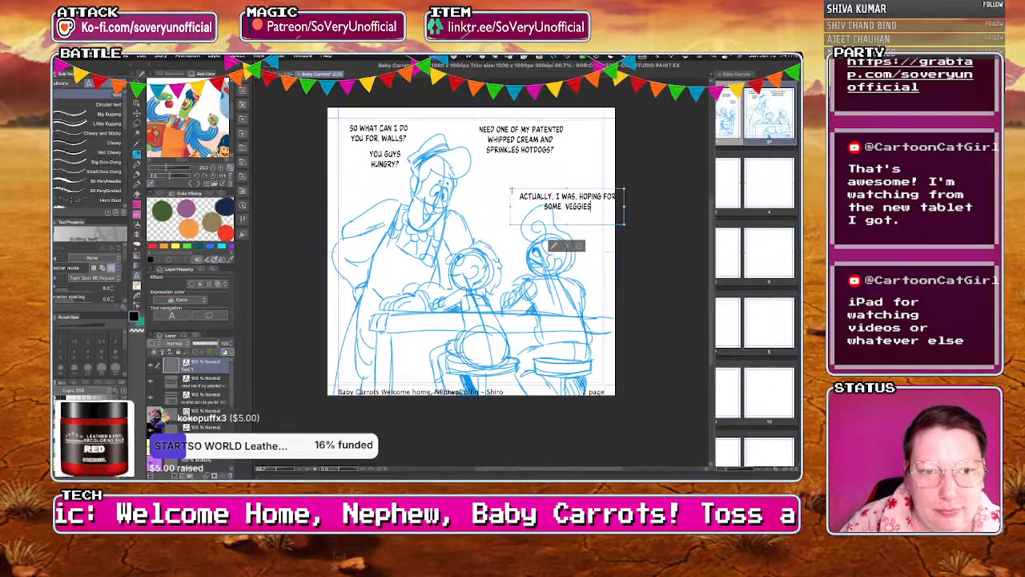
type(" TODAY")
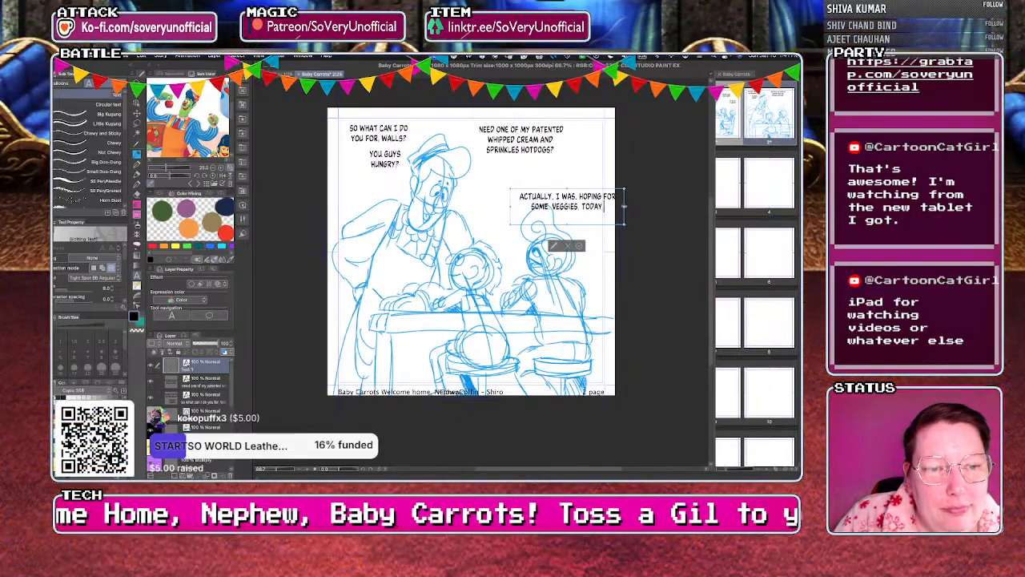
Narrow the reply to three lines, position it between the hotdog line and the seated figure's curl, and save the comic.
left_click_drag(625, 207, 591, 204)
left_click_drag(538, 226, 548, 200)
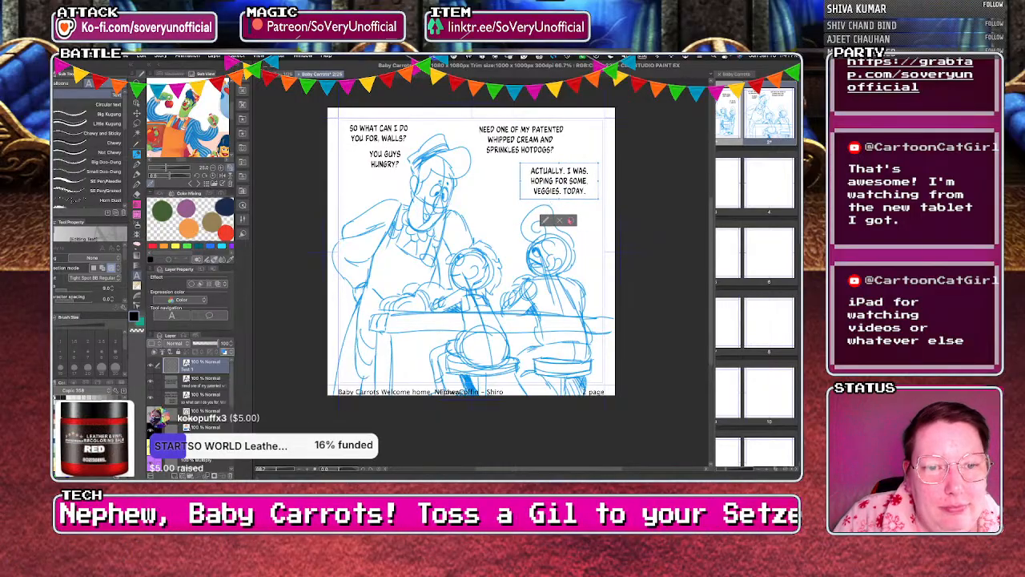
left_click(633, 219)
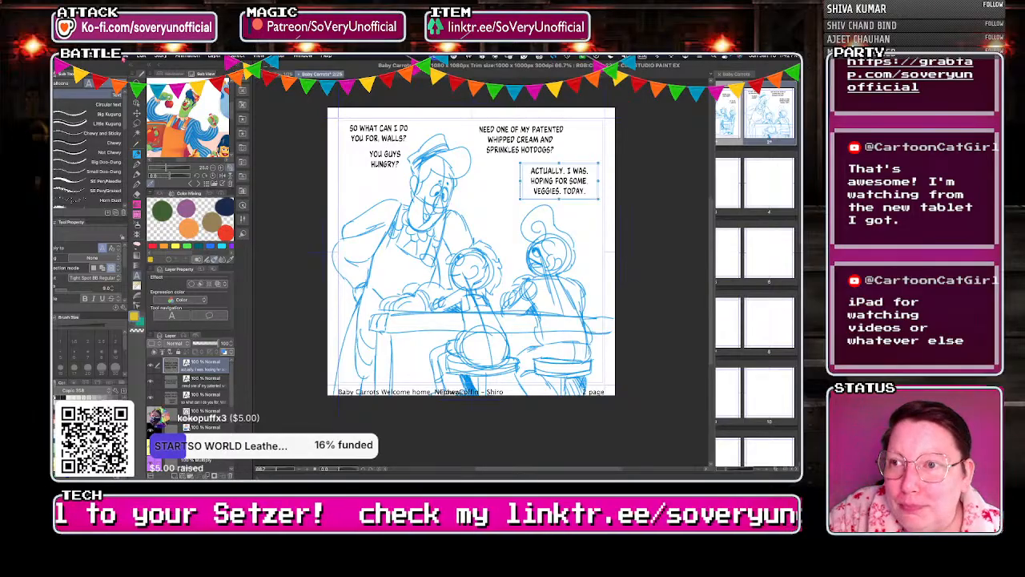
left_click(126, 58)
left_click(149, 124)
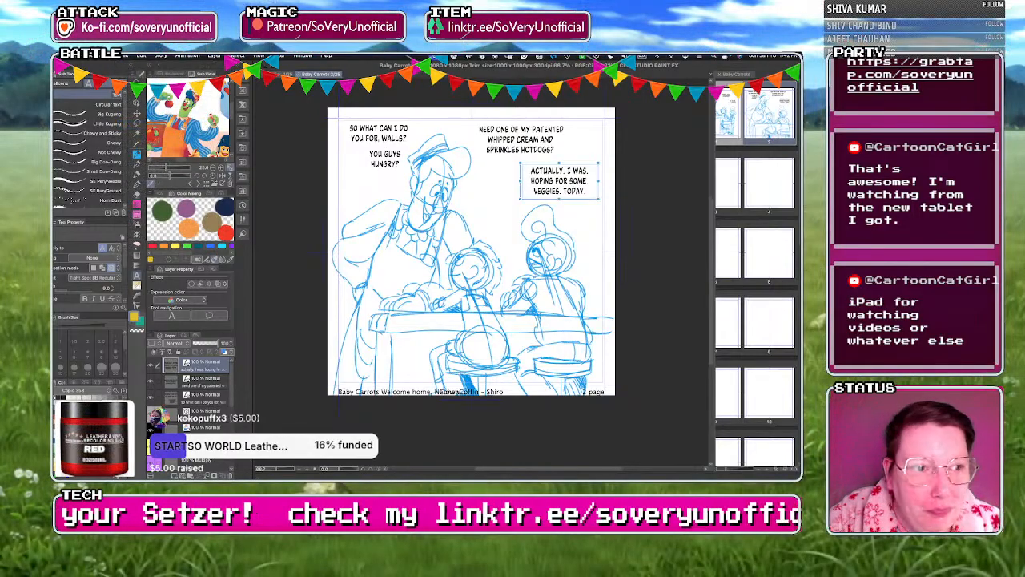
Open page 3 and sketch a nearly straight tabletop edge across the lower part of the page with the Blue Real Pencil.
double_click(733, 193)
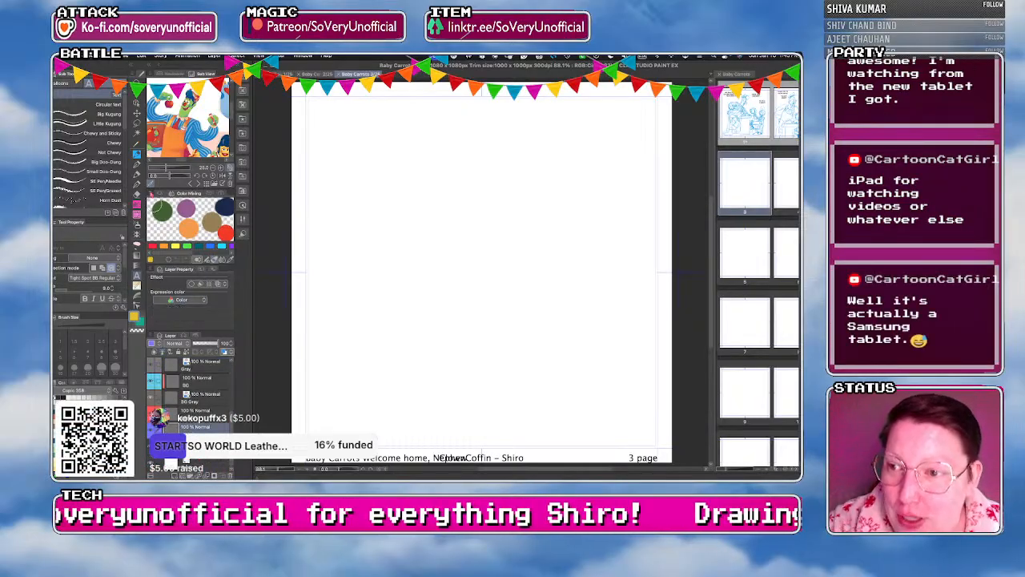
key("p")
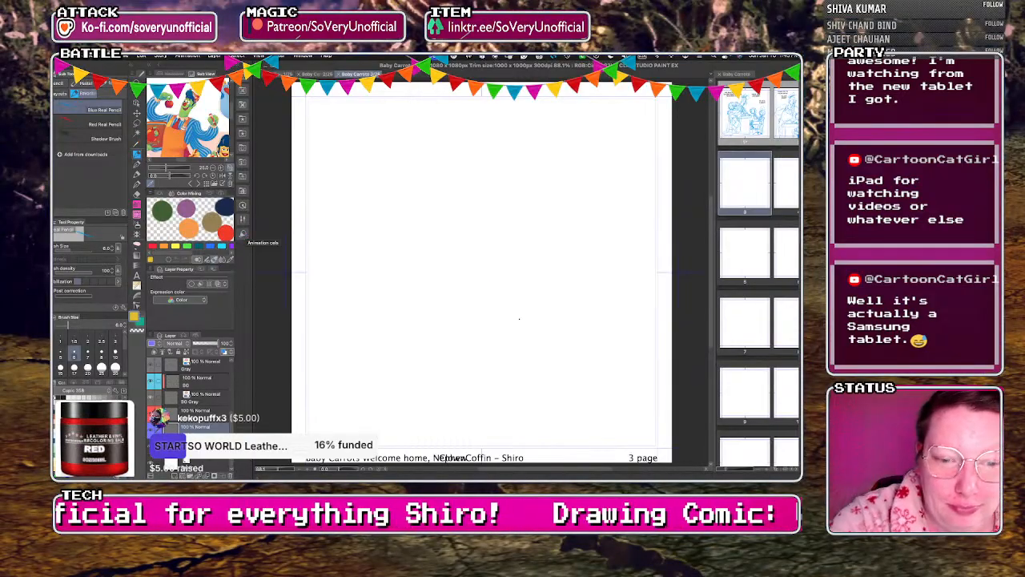
left_click_drag(649, 367, 447, 362)
key("ctrl+z")
mouse_move(311, 362)
left_mouse_down()
mouse_move(664, 357)
mouse_move(516, 363)
mouse_move(669, 367)
left_mouse_up()
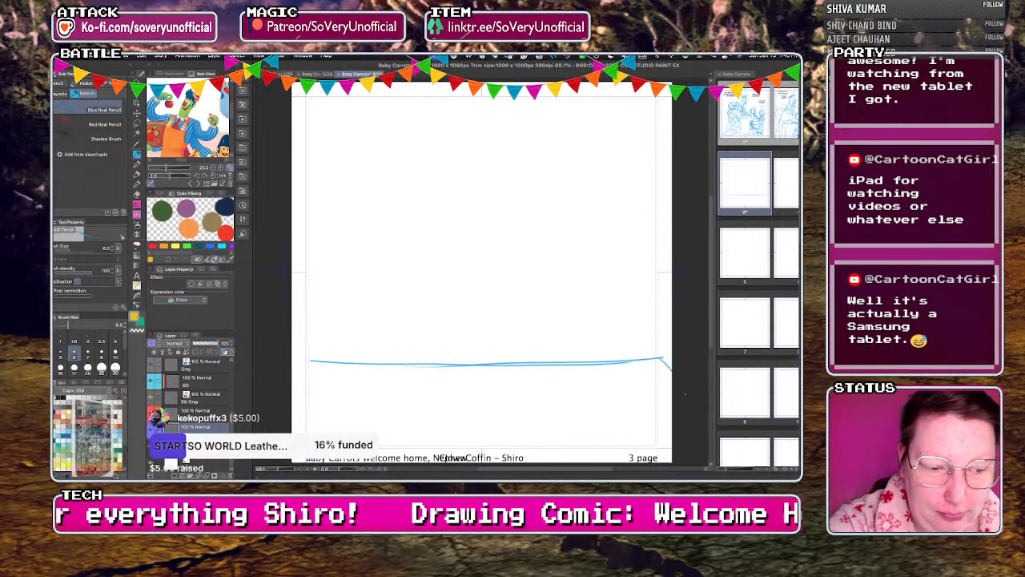
Sketch a wide oval plate just below the table edge, with a hand holding its near rim.
mouse_move(407, 390)
left_mouse_down()
mouse_move(506, 371)
mouse_move(528, 385)
mouse_move(410, 416)
mouse_move(501, 370)
left_mouse_up()
left_click_drag(412, 419, 422, 380)
left_click_drag(418, 421, 404, 408)
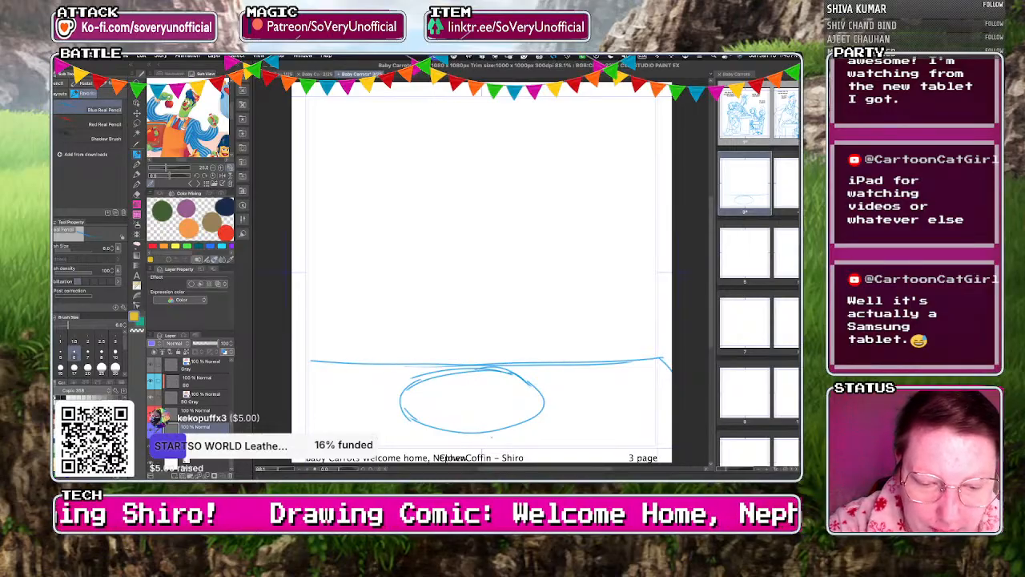
mouse_move(492, 439)
left_mouse_down()
mouse_move(481, 418)
mouse_move(454, 435)
mouse_move(500, 439)
mouse_move(481, 447)
left_mouse_up()
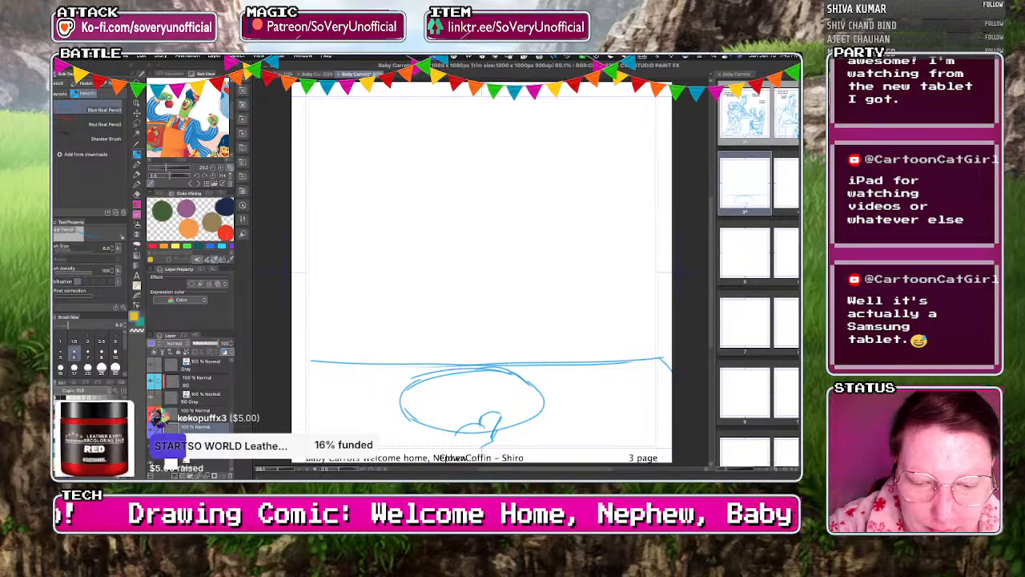
Fill the plate with vegetables, drawing a cluster of rounded pieces on one half and long thin sticks on the other.
mouse_move(414, 386)
left_mouse_down()
mouse_move(458, 397)
mouse_move(439, 398)
mouse_move(457, 410)
left_mouse_up()
left_click_drag(425, 405, 445, 412)
mouse_move(442, 410)
left_mouse_down()
mouse_move(460, 417)
mouse_move(472, 388)
mouse_move(466, 394)
left_mouse_up()
left_click_drag(460, 396, 477, 404)
mouse_move(466, 386)
left_mouse_down()
mouse_move(475, 405)
mouse_move(498, 376)
mouse_move(525, 393)
left_mouse_up()
mouse_move(479, 400)
left_mouse_down()
mouse_move(522, 392)
mouse_move(530, 403)
mouse_move(512, 407)
left_mouse_up()
left_click_drag(494, 403, 527, 411)
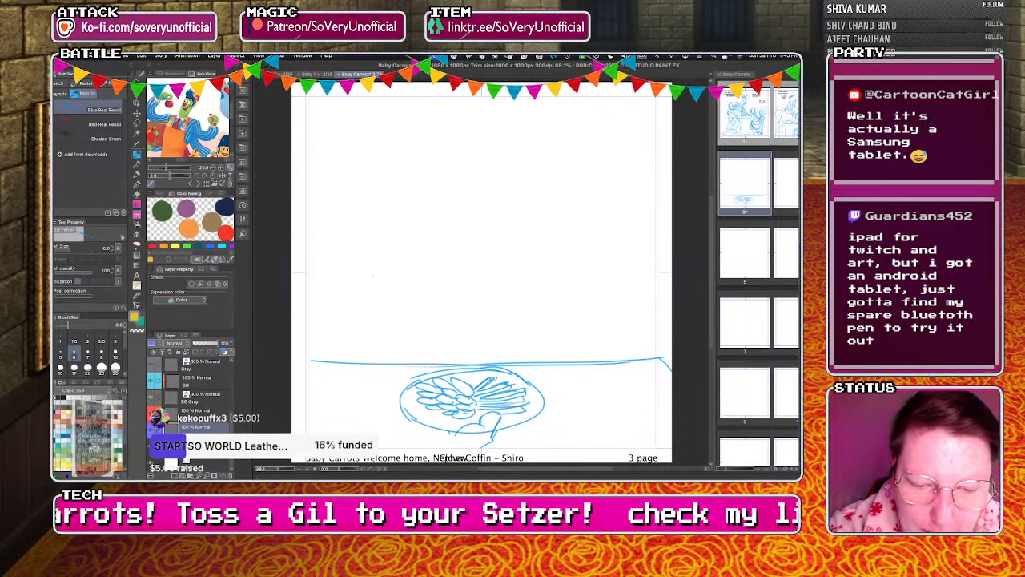
Sketch two round heads above the table, and rough in the lower head's first shoulder and body lines.
mouse_move(358, 255)
left_mouse_down()
mouse_move(445, 255)
mouse_move(415, 221)
mouse_move(435, 261)
mouse_move(356, 240)
mouse_move(437, 243)
left_mouse_up()
key("super+z")
mouse_move(518, 240)
left_mouse_down()
mouse_move(584, 285)
mouse_move(523, 258)
mouse_move(576, 307)
mouse_move(542, 271)
mouse_move(579, 353)
left_mouse_up()
key("super+z")
left_click_drag(582, 303, 618, 352)
left_click_drag(551, 316, 544, 357)
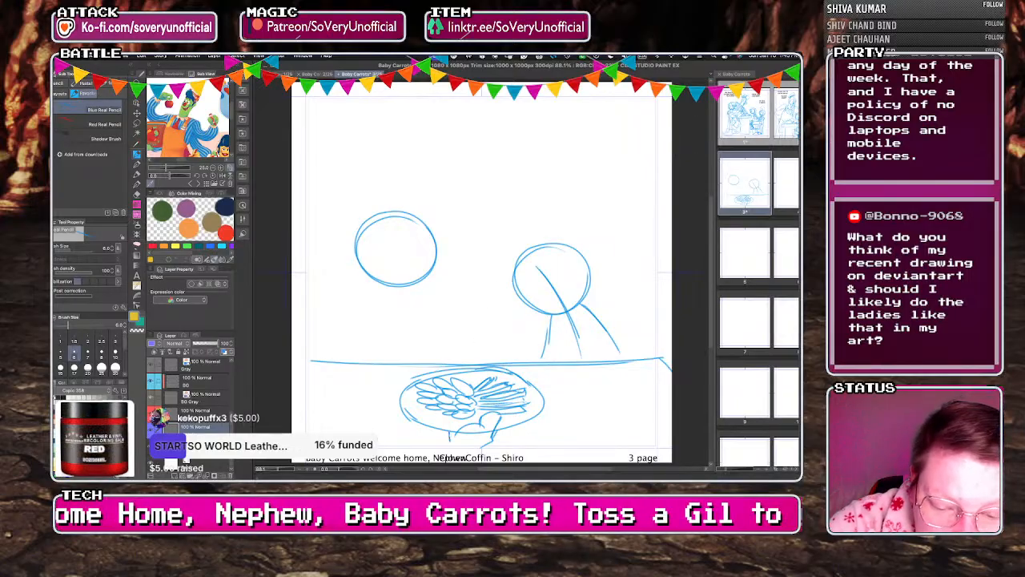
Add a cuff below the plate-holding hand, and sketch the lower-headed figure's arms resting on the table with its hands together.
mouse_move(452, 445)
left_mouse_down()
mouse_move(491, 456)
mouse_move(440, 457)
left_mouse_up()
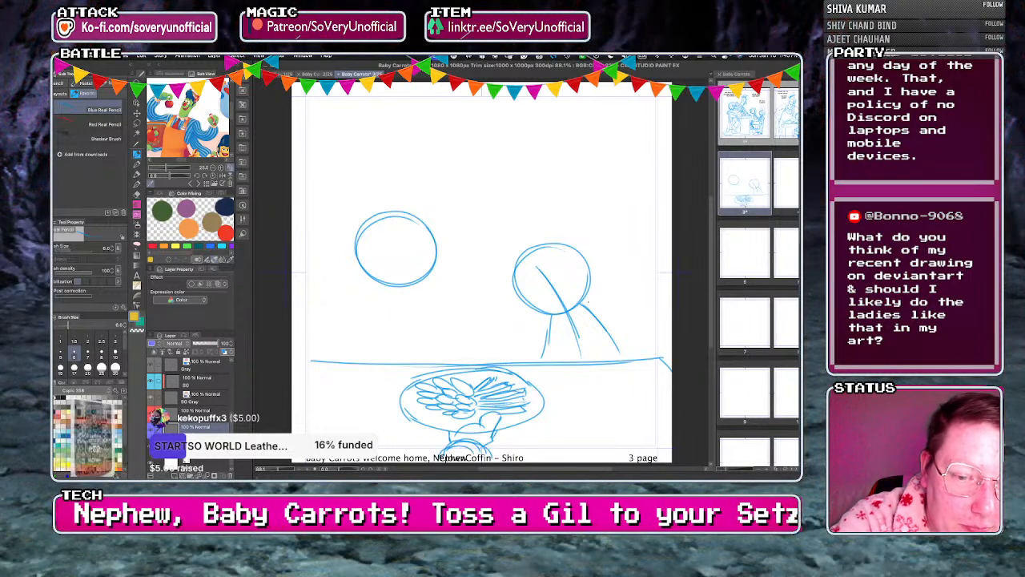
mouse_move(588, 301)
left_mouse_down()
mouse_move(576, 350)
mouse_move(592, 333)
mouse_move(589, 354)
left_mouse_up()
mouse_move(541, 313)
left_mouse_down()
mouse_move(545, 357)
mouse_move(559, 329)
mouse_move(567, 369)
left_mouse_up()
key("super+z")
mouse_move(553, 318)
left_mouse_down()
mouse_move(557, 354)
mouse_move(571, 338)
left_mouse_up()
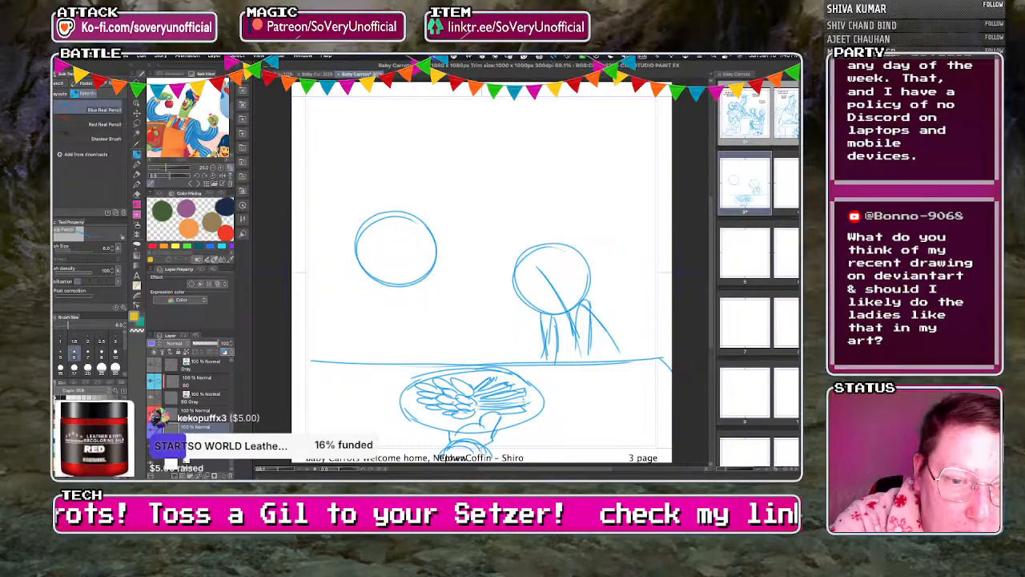
left_click_drag(596, 312, 615, 362)
mouse_move(599, 310)
left_mouse_down()
mouse_move(580, 351)
mouse_move(591, 354)
left_mouse_up()
mouse_move(577, 357)
left_mouse_down()
mouse_move(564, 351)
mouse_move(567, 374)
mouse_move(567, 355)
left_mouse_up()
mouse_move(594, 312)
left_mouse_down()
mouse_move(615, 347)
mouse_move(593, 372)
left_mouse_up()
left_click_drag(540, 312, 525, 357)
left_click_drag(553, 344, 522, 370)
Sketch the higher-headed figure's face with a rounded jaw, a curved centre line, a nose and mouth, and oval eyes.
mouse_move(434, 253)
left_mouse_down()
mouse_move(430, 282)
mouse_move(394, 292)
left_mouse_up()
mouse_move(373, 290)
left_mouse_down()
mouse_move(417, 298)
mouse_move(376, 300)
left_mouse_up()
left_click_drag(391, 290, 367, 297)
left_click_drag(354, 256, 372, 293)
left_click_drag(415, 219, 404, 298)
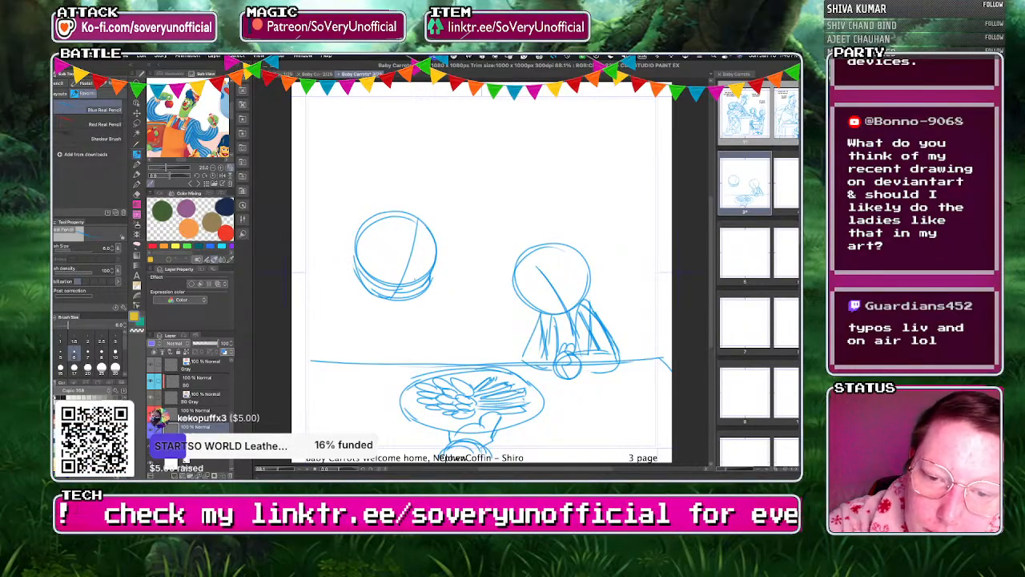
mouse_move(411, 279)
left_mouse_down()
mouse_move(371, 262)
mouse_move(402, 283)
left_mouse_up()
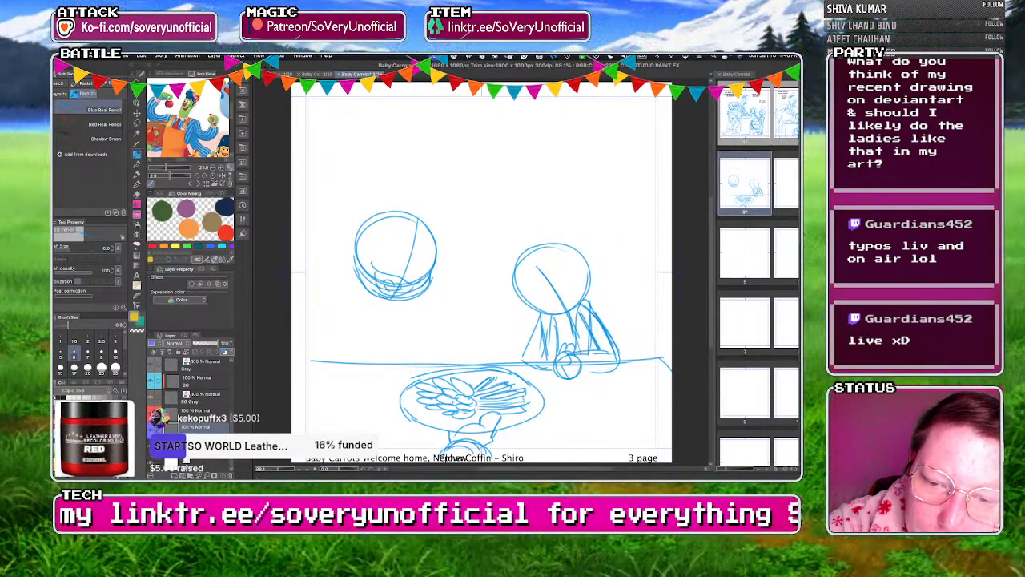
mouse_move(401, 245)
left_mouse_down()
mouse_move(392, 264)
mouse_move(404, 250)
left_mouse_up()
mouse_move(378, 252)
left_mouse_down()
mouse_move(402, 250)
mouse_move(423, 268)
mouse_move(415, 273)
left_mouse_up()
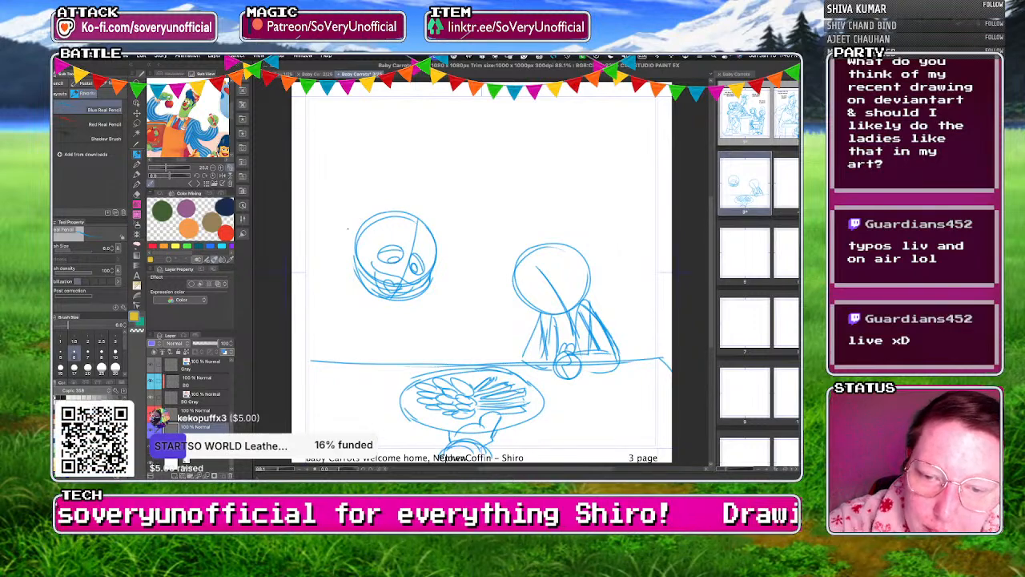
Sketch the same figure's body leaning on the table, with a hand at its chin, bent arms, round elbows and an ear.
mouse_move(363, 279)
left_mouse_down()
mouse_move(376, 300)
mouse_move(374, 289)
mouse_move(347, 291)
mouse_move(359, 325)
mouse_move(370, 326)
mouse_move(328, 330)
mouse_move(373, 352)
mouse_move(354, 365)
left_mouse_up()
mouse_move(346, 293)
left_mouse_down()
mouse_move(325, 333)
mouse_move(384, 314)
mouse_move(421, 341)
left_mouse_up()
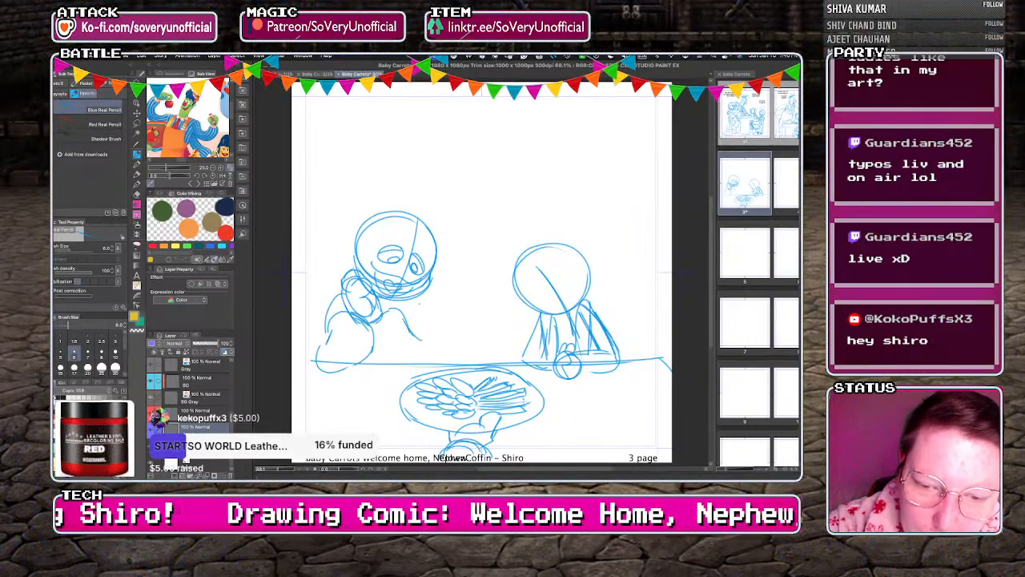
left_click_drag(418, 294, 449, 370)
left_click_drag(379, 351, 420, 371)
left_click_drag(410, 334, 442, 373)
left_click_drag(343, 349, 324, 366)
left_click_drag(378, 322, 364, 349)
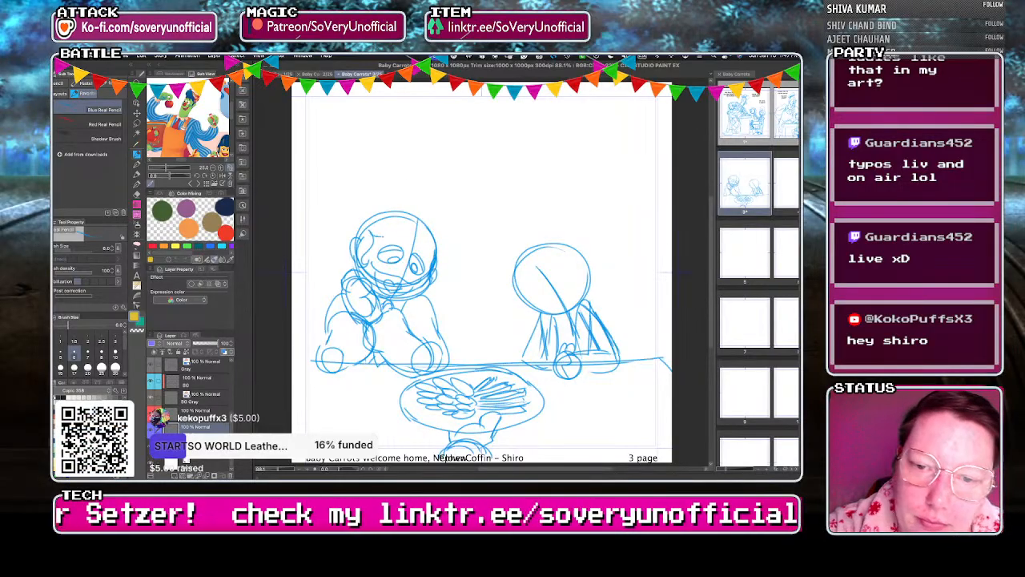
Draw a large rounded curl of hair sweeping up from the top of the leaning figure's head.
mouse_move(370, 206)
left_mouse_down()
mouse_move(383, 199)
mouse_move(450, 243)
mouse_move(387, 201)
mouse_move(463, 245)
left_mouse_up()
key("ctrl+z")
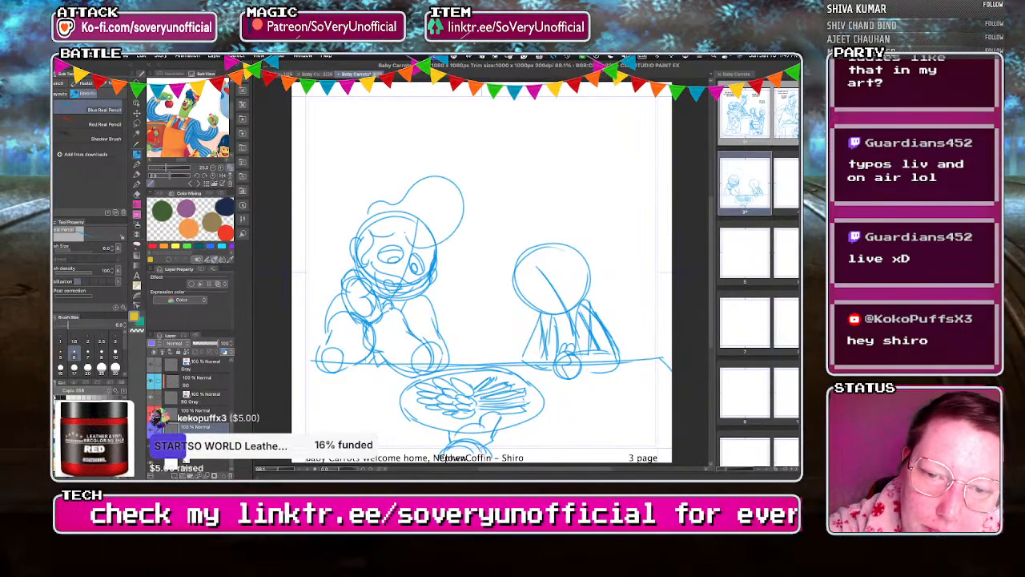
left_click_drag(366, 216, 354, 241)
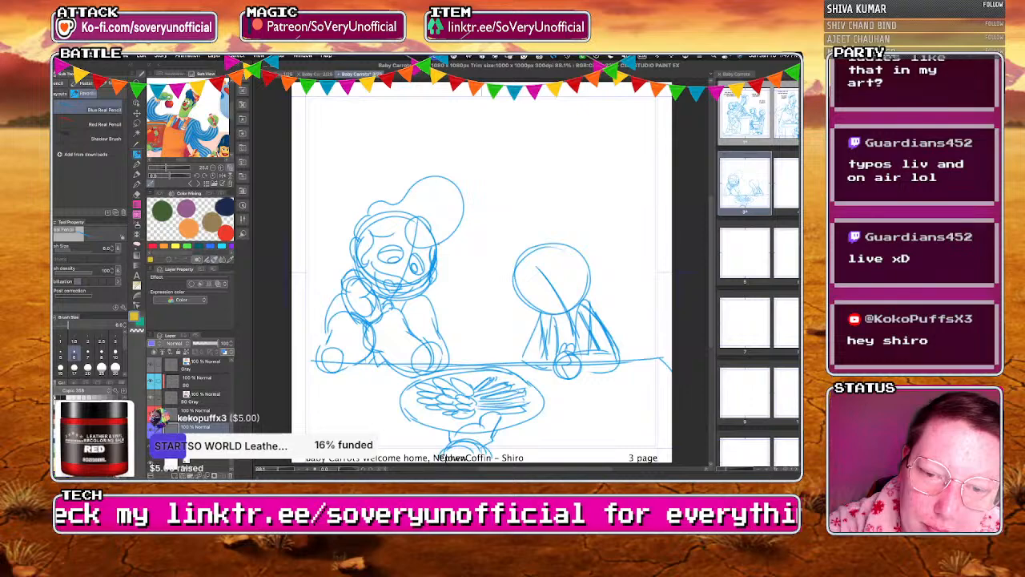
Add clothing and arm details to the other figure's chest, between its head and its hands on the table.
scroll(325, 330, "down", 2)
scroll(468, 275, "up", 2)
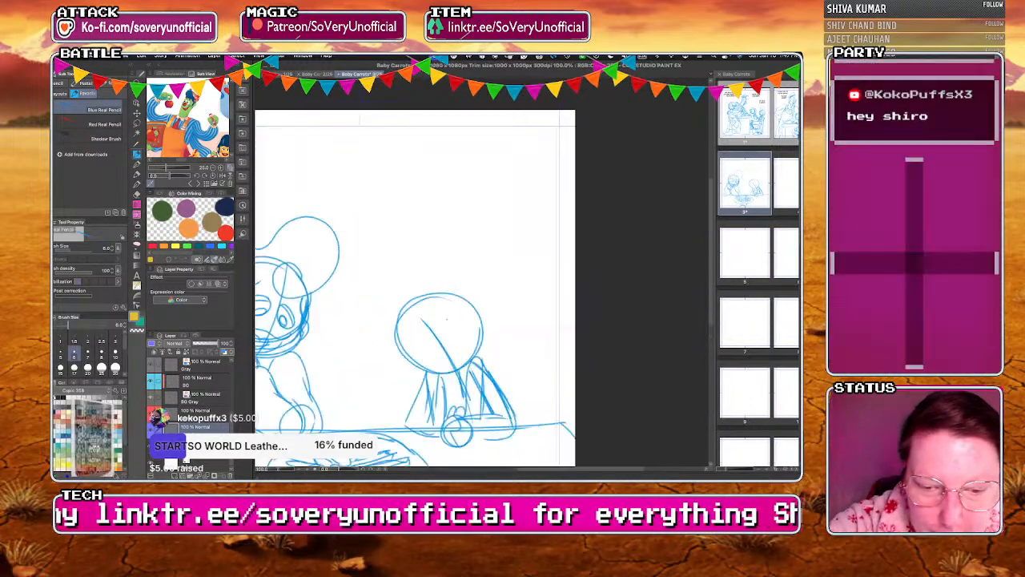
mouse_move(426, 370)
left_mouse_down()
mouse_move(402, 427)
mouse_move(447, 420)
mouse_move(431, 418)
mouse_move(447, 407)
left_mouse_up()
left_click_drag(465, 367, 472, 405)
mouse_move(449, 373)
left_mouse_down()
mouse_move(444, 397)
mouse_move(481, 395)
left_mouse_up()
left_click_drag(469, 395, 434, 406)
Sketch the other figure's downturned face with curved guide lines, a round nose and eyes low on the head.
mouse_move(415, 300)
left_mouse_down()
mouse_move(401, 356)
mouse_move(436, 380)
left_mouse_up()
left_click_drag(458, 303, 479, 323)
left_click_drag(423, 299, 438, 370)
left_click_drag(478, 337, 399, 358)
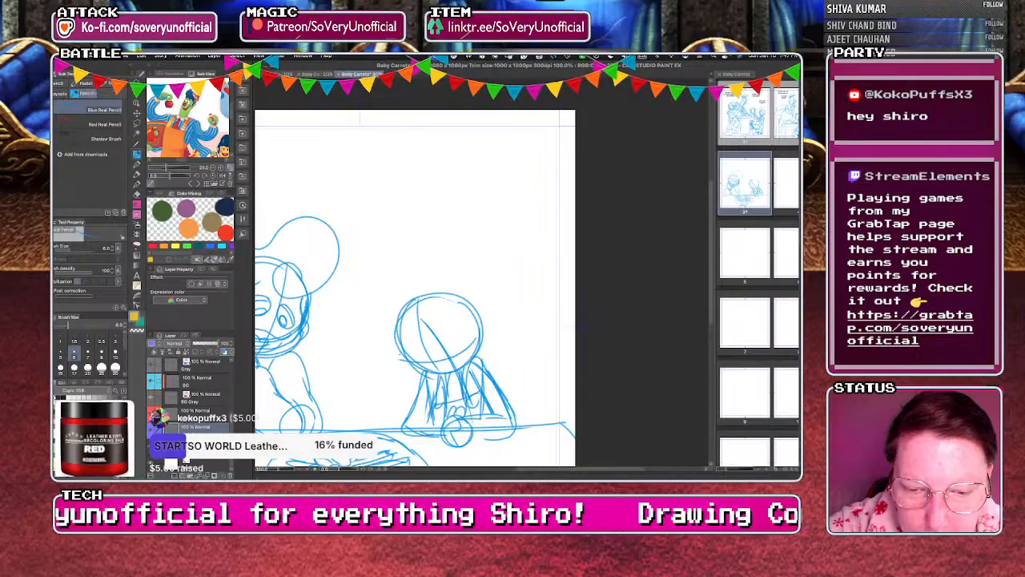
key("super+z")
mouse_move(481, 332)
left_mouse_down()
mouse_move(403, 353)
mouse_move(462, 349)
left_mouse_up()
key("super+z")
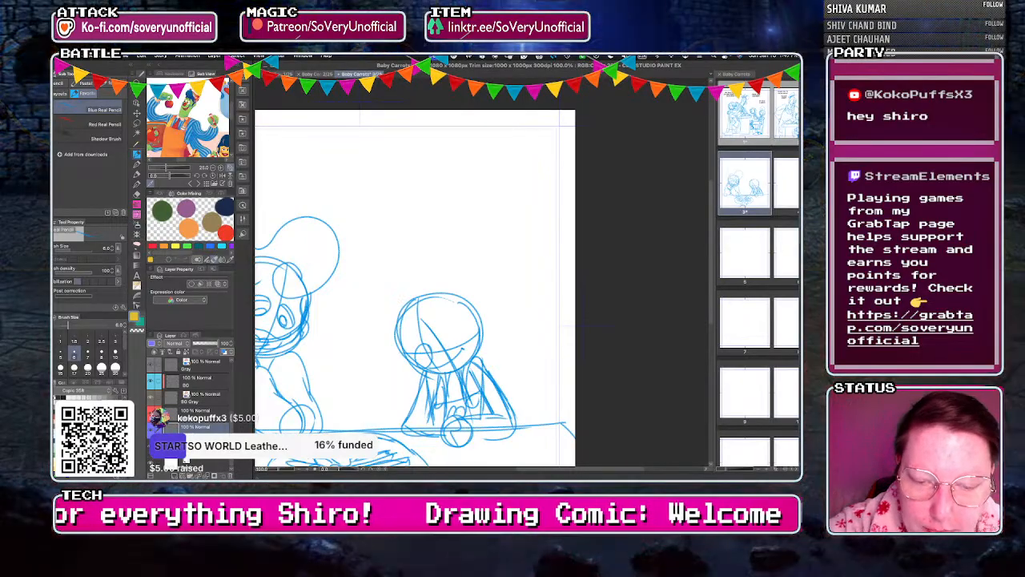
key("super+z")
mouse_move(430, 367)
left_mouse_down()
mouse_move(465, 354)
mouse_move(457, 363)
mouse_move(432, 337)
mouse_move(414, 336)
left_mouse_up()
key("super+z")
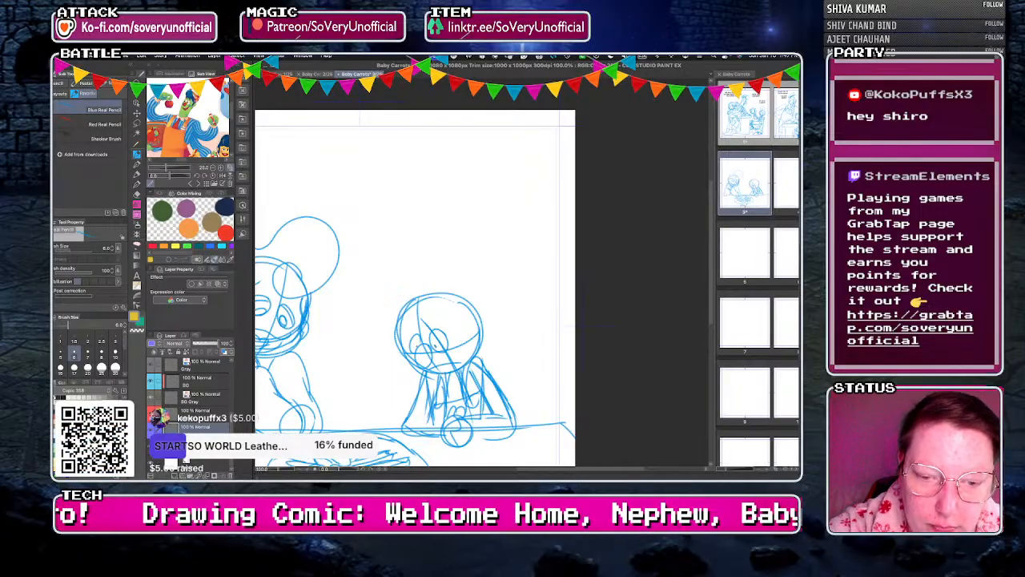
Give the other figure an ear, spiky tufted hair and eyebrows, and add short emphasis lines beside its face.
left_click_drag(482, 315, 486, 338)
mouse_move(407, 311)
left_mouse_down()
mouse_move(415, 283)
mouse_move(437, 273)
mouse_move(469, 285)
mouse_move(487, 309)
left_mouse_up()
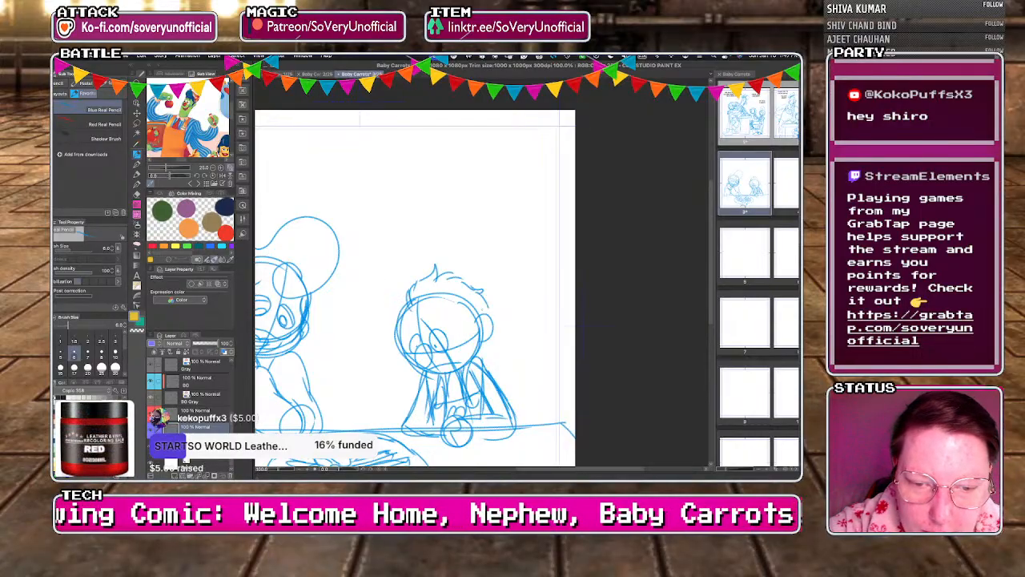
left_click_drag(419, 312, 435, 299)
left_click_drag(434, 306, 447, 299)
left_click_drag(374, 341, 392, 352)
left_click_drag(379, 365, 393, 358)
scroll(451, 370, "down", 3)
scroll(423, 400, "up", 2)
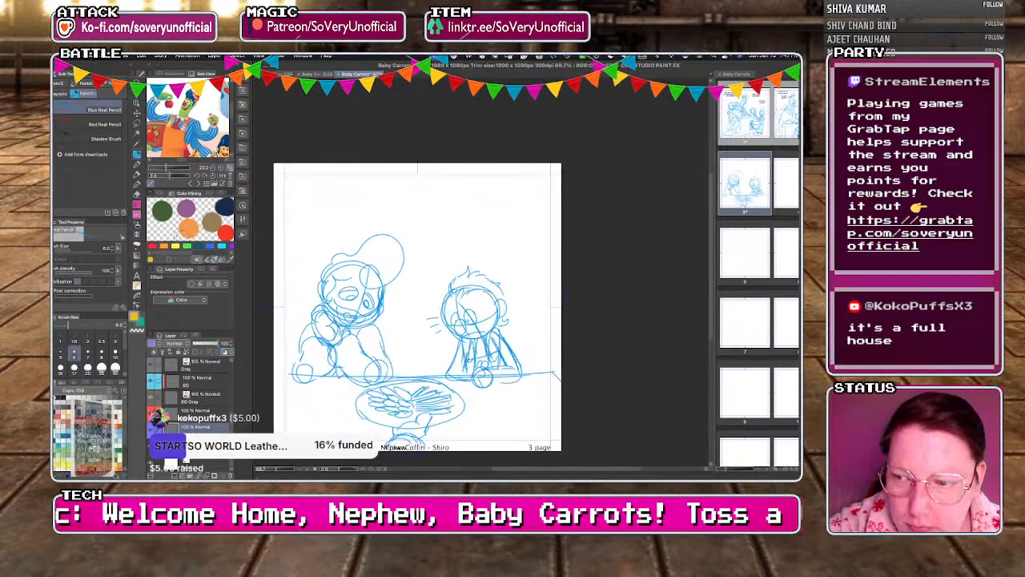
Letter "WELL I GOT JUST THE THING FOR YOU WALLS, FRESH FROM FRANK'S GARDEN, WASHED, PEELED, PREPPED, PACKED DELIVERED AND UNPACKED" above the curly-haired figure.
left_click(137, 275)
left_click(299, 187)
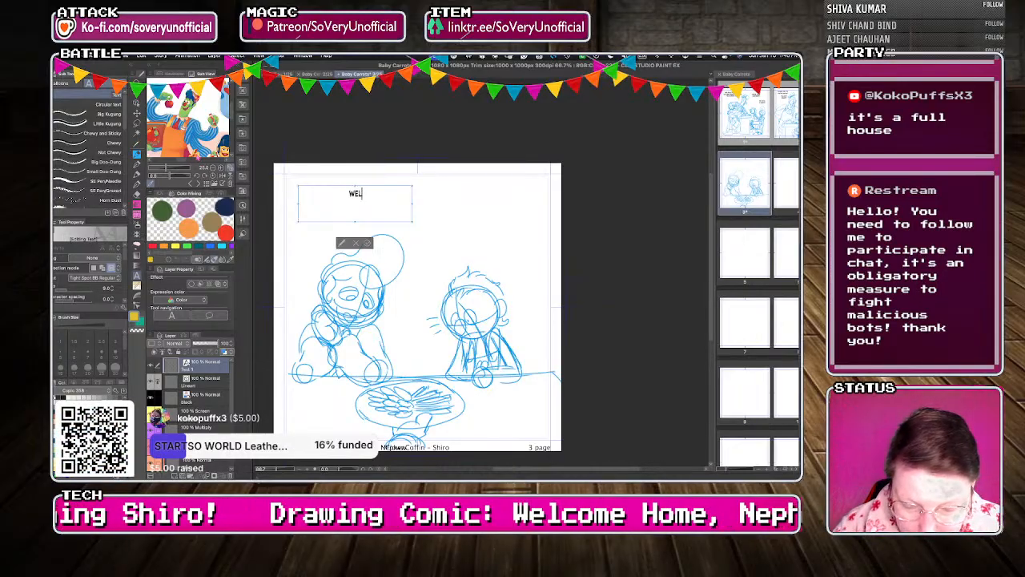
type("I GOT JUS")
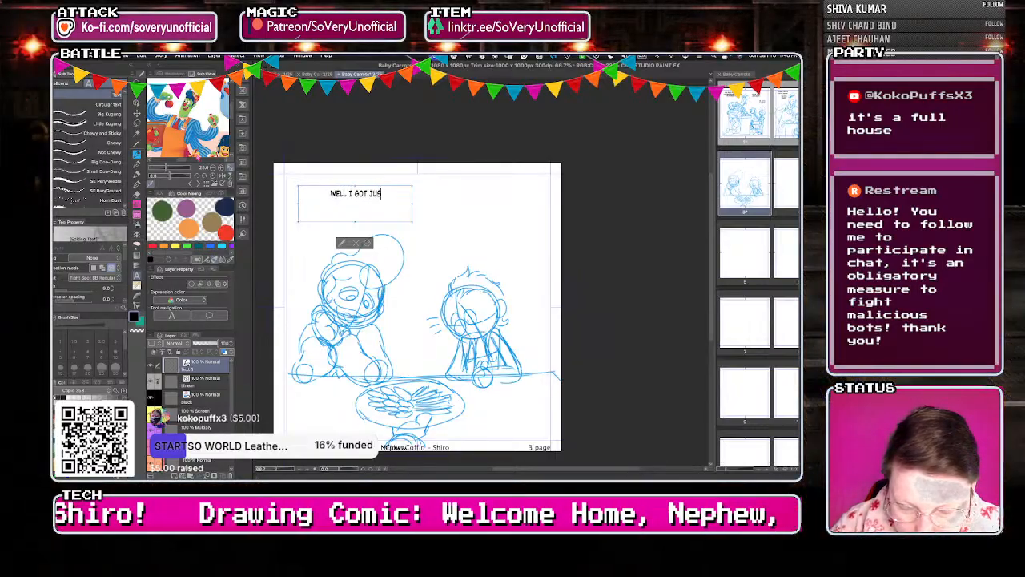
type("T THE THING")
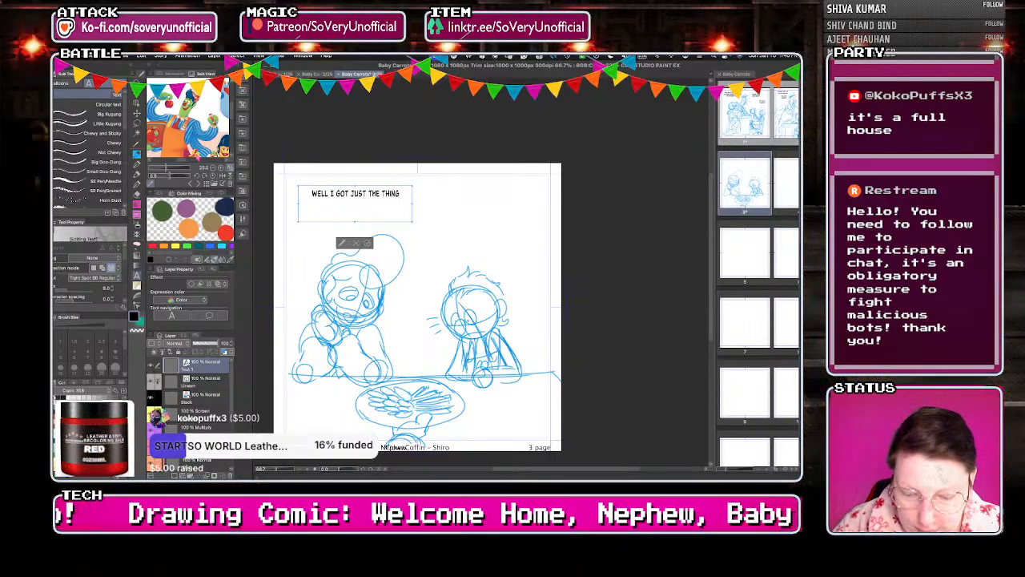
type(" FOR YOU WALLS,")
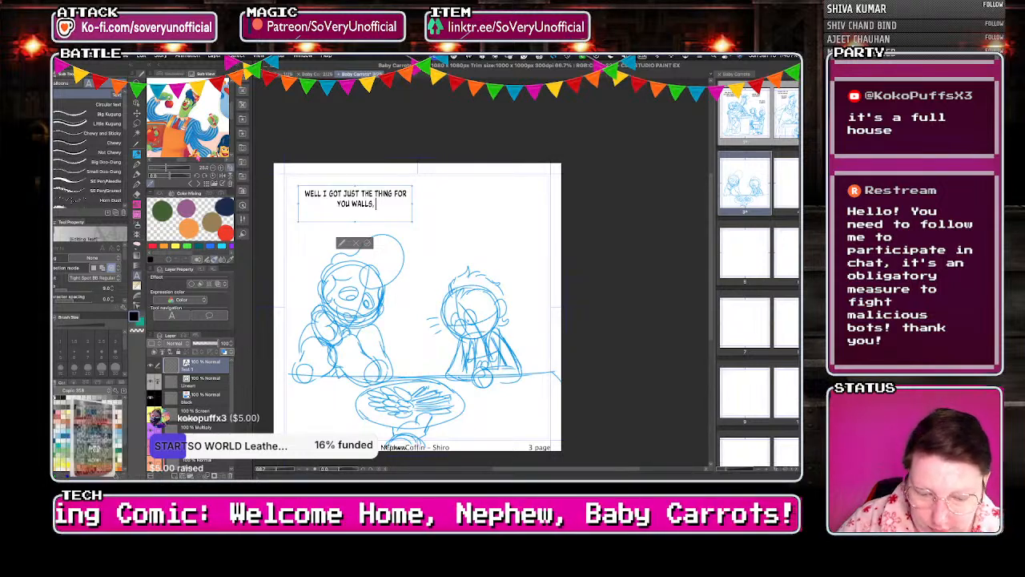
type(" FRESH")
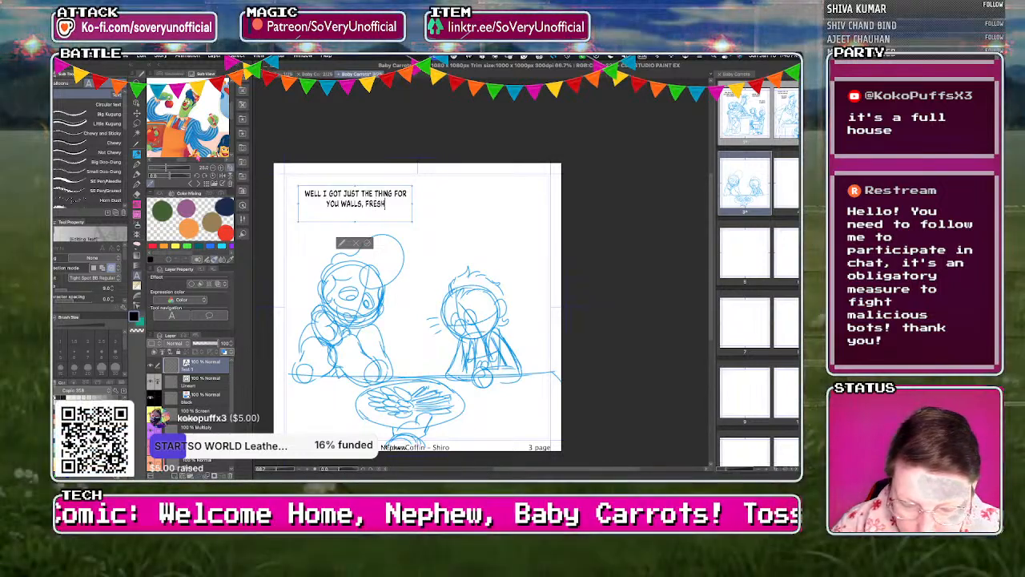
type(" FROM FRA")
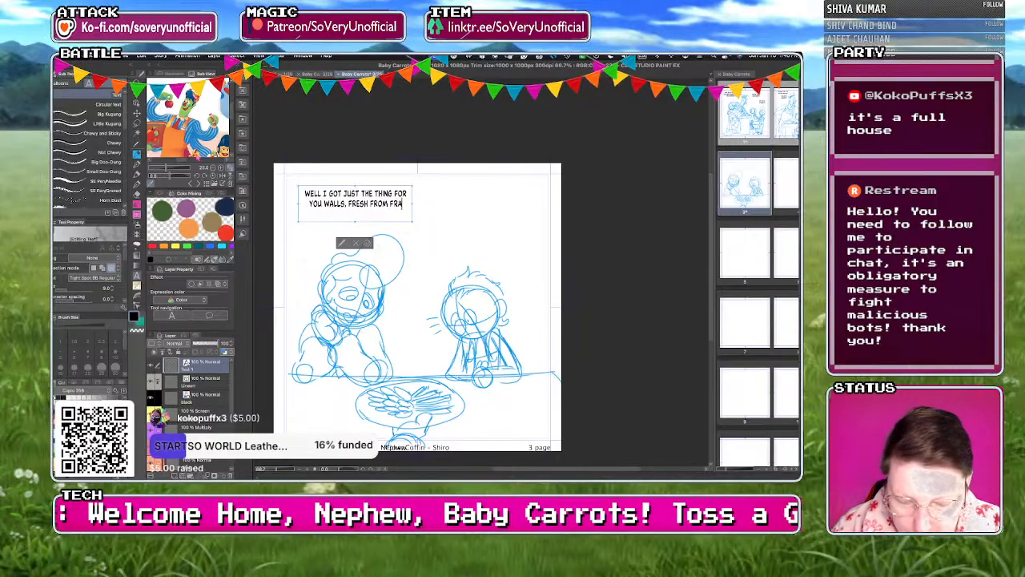
type("NK'S GARDE")
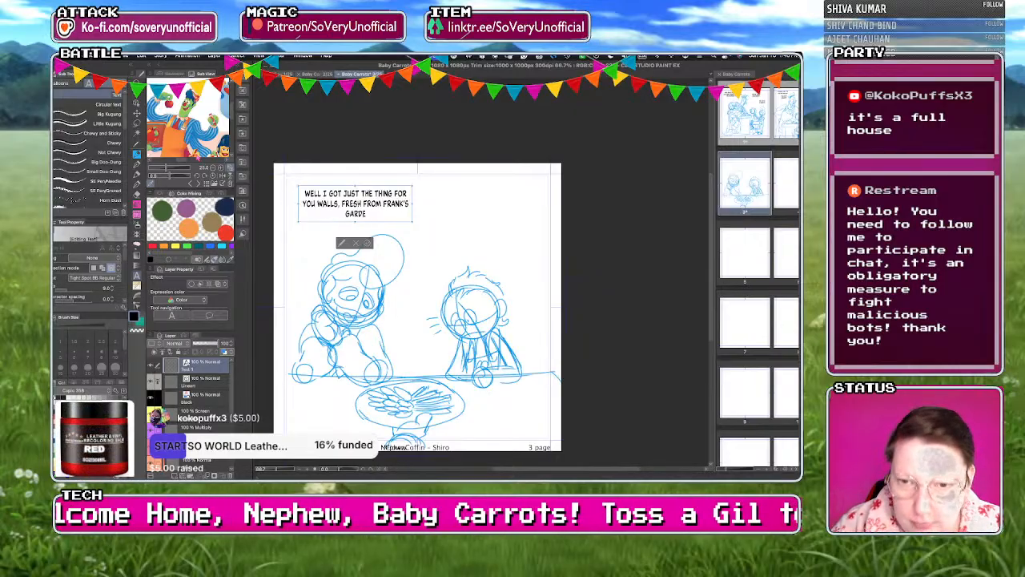
type("N. WAS")
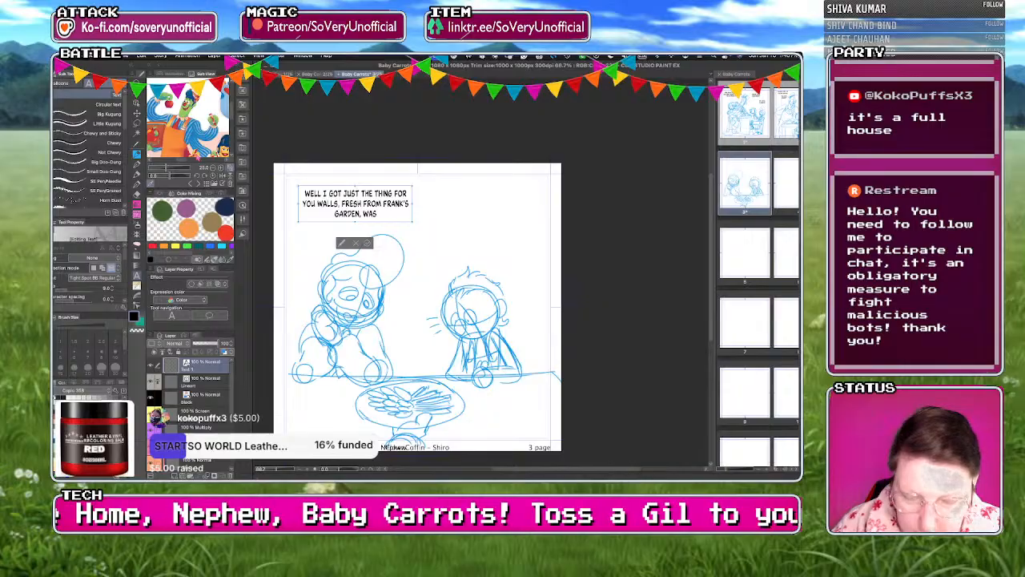
type("HED. PEELED,")
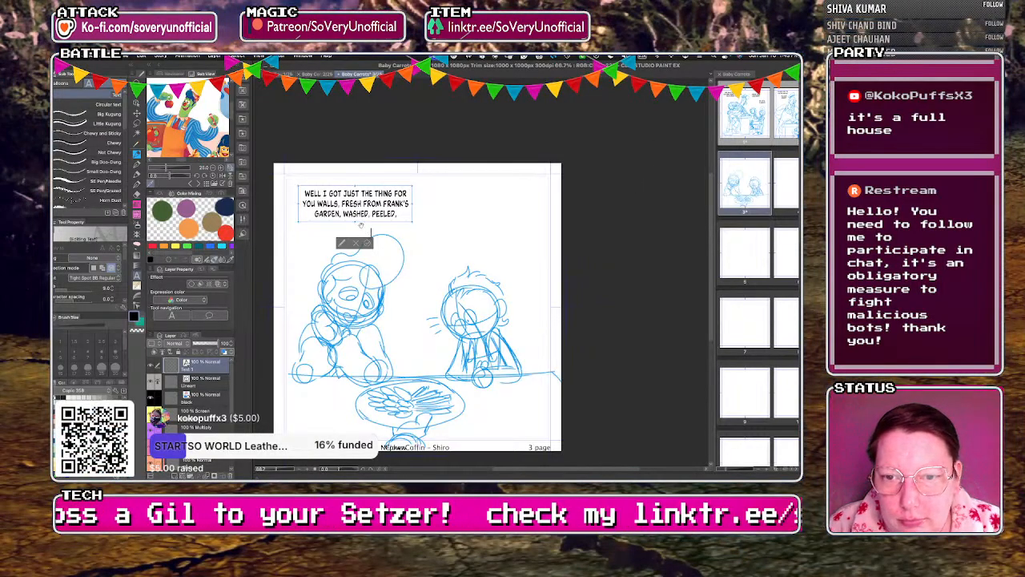
type("PREPPED, PACKED DELIVERED AND UNPACKED")
key("BackSpace")
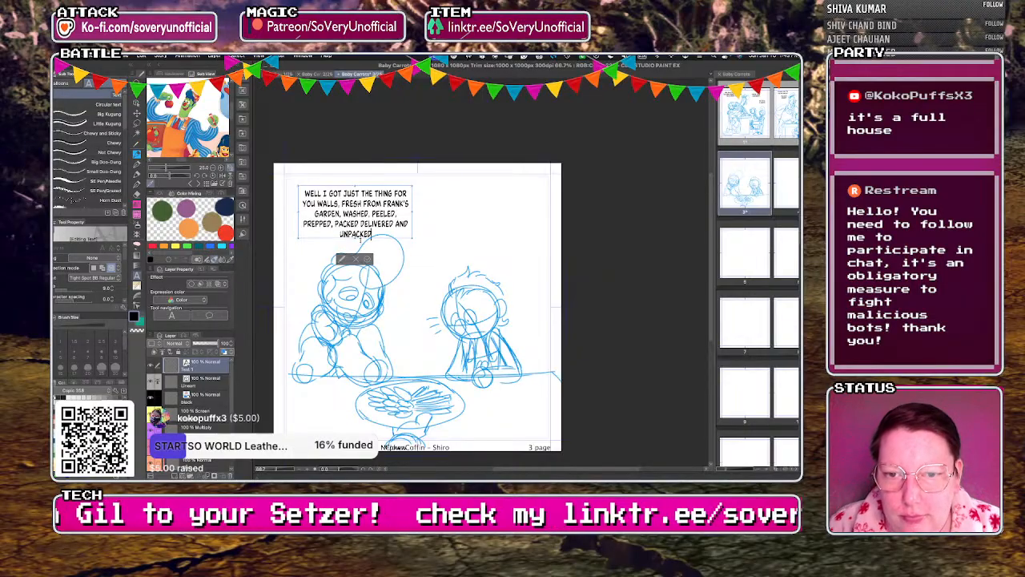
Narrow the dialogue block slightly and move it up closer to the page corner, clear of the figure's curl.
left_click_drag(412, 214, 407, 213)
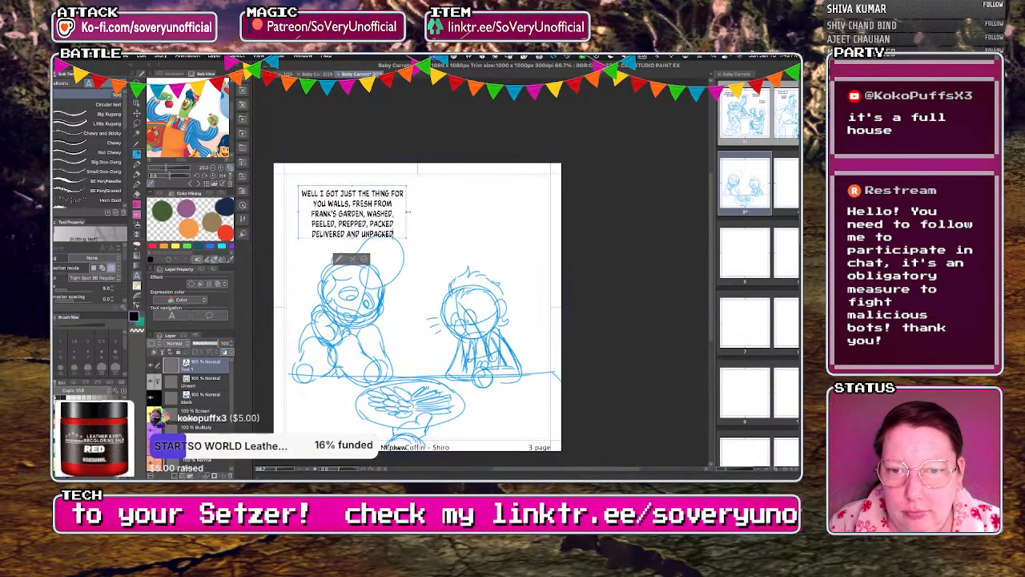
left_click_drag(338, 240, 331, 231)
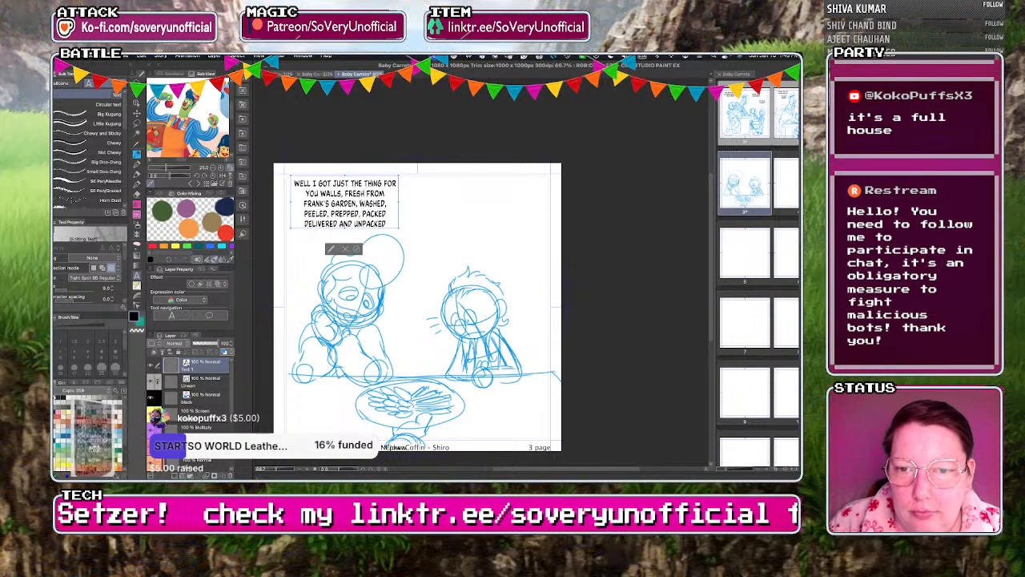
Cut everything after "FRANK'S GARDEN" from the dialogue block, end it with an exclamation mark and shift the block slightly down.
left_click_drag(360, 204, 442, 244)
key("ctrl+c")
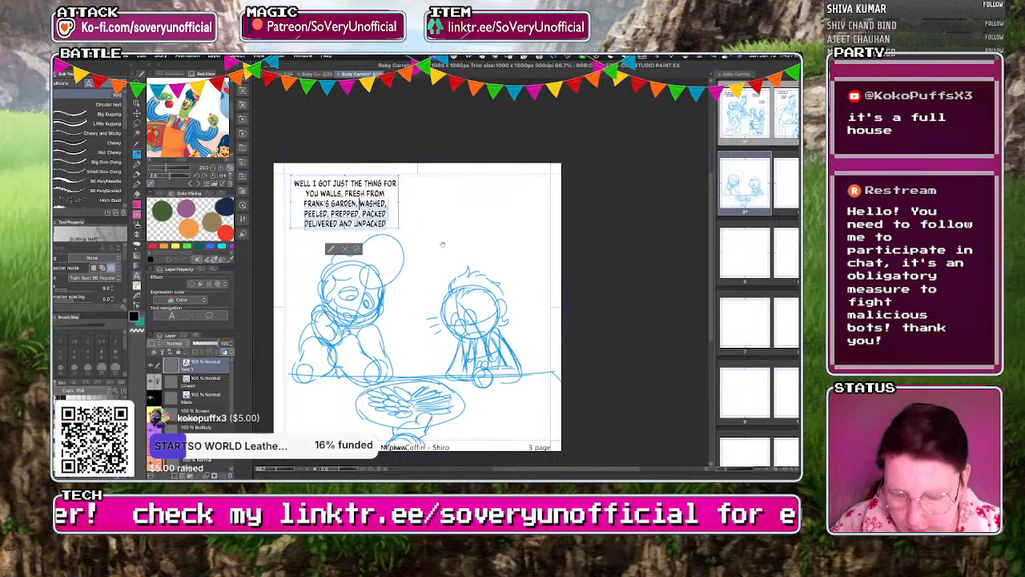
key("BackSpace")
left_click_drag(400, 201, 393, 201)
key("BackSpace")
type("!")
key("BackSpace")
key("BackSpace")
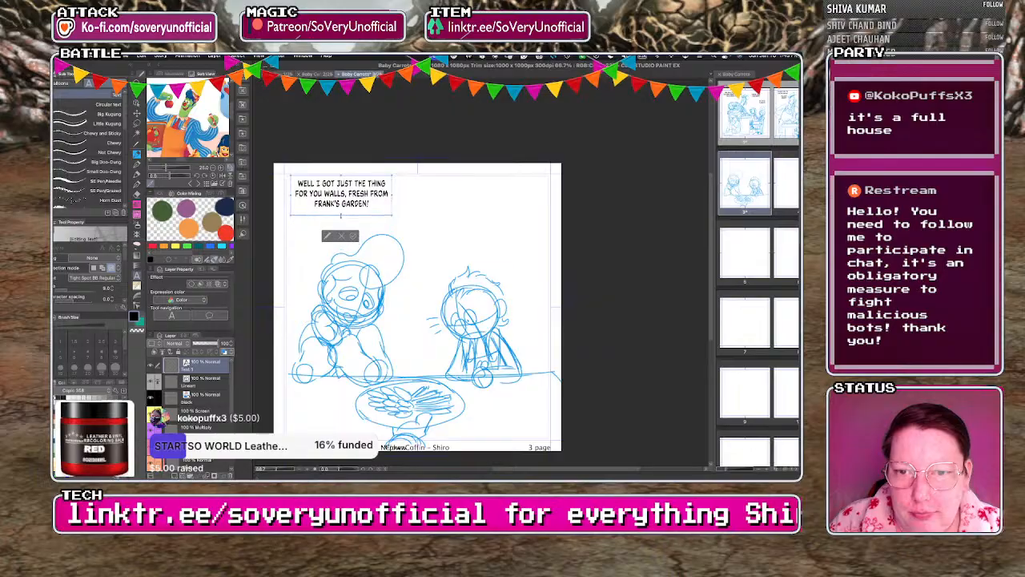
left_click(315, 216)
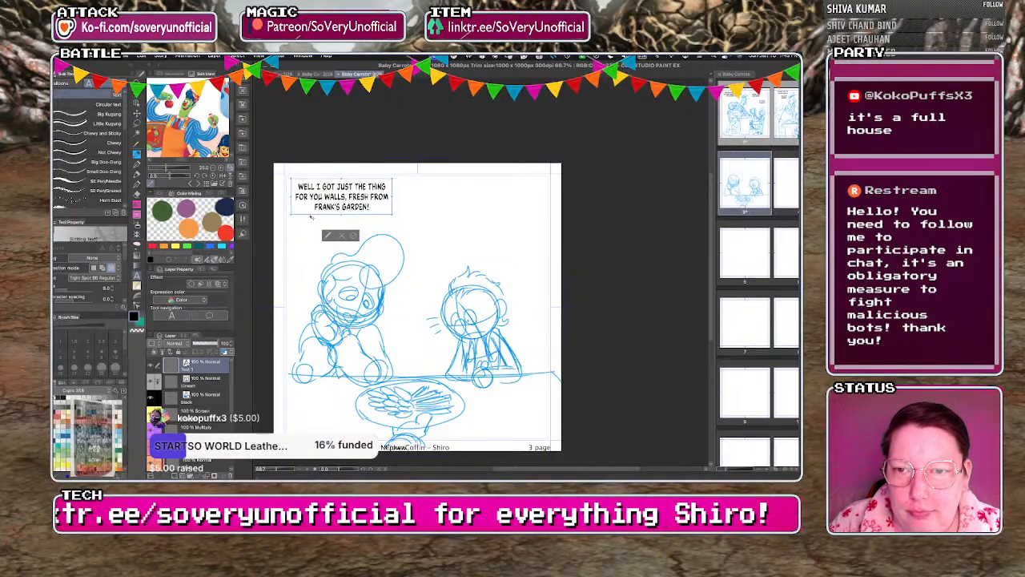
Paste the cut text as a second dialogue block, add ", FOR YOUR CONVENIENCE!", then narrow and place it beside the first block.
left_click(425, 194)
key("ctrl+v")
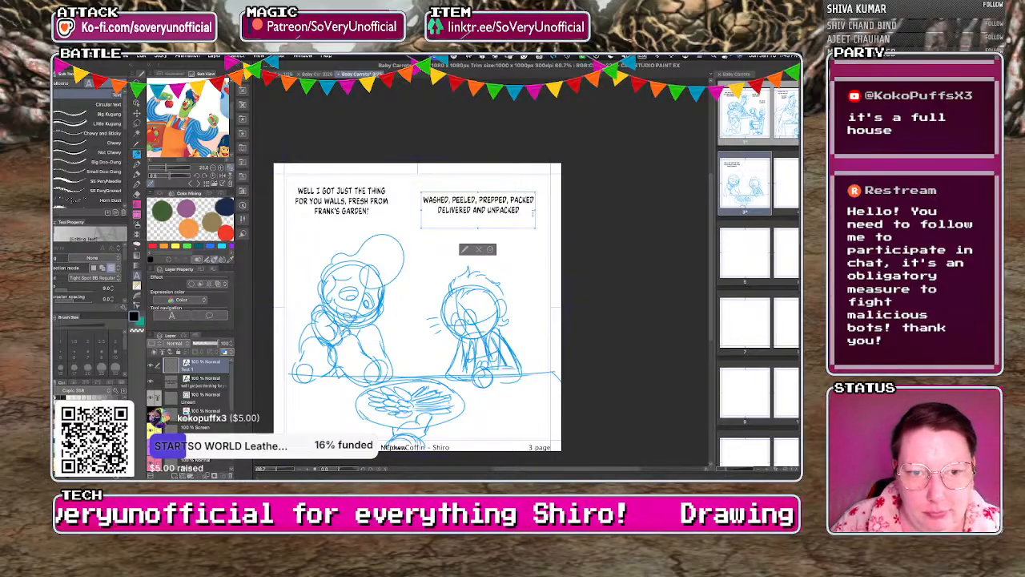
type(", FOR")
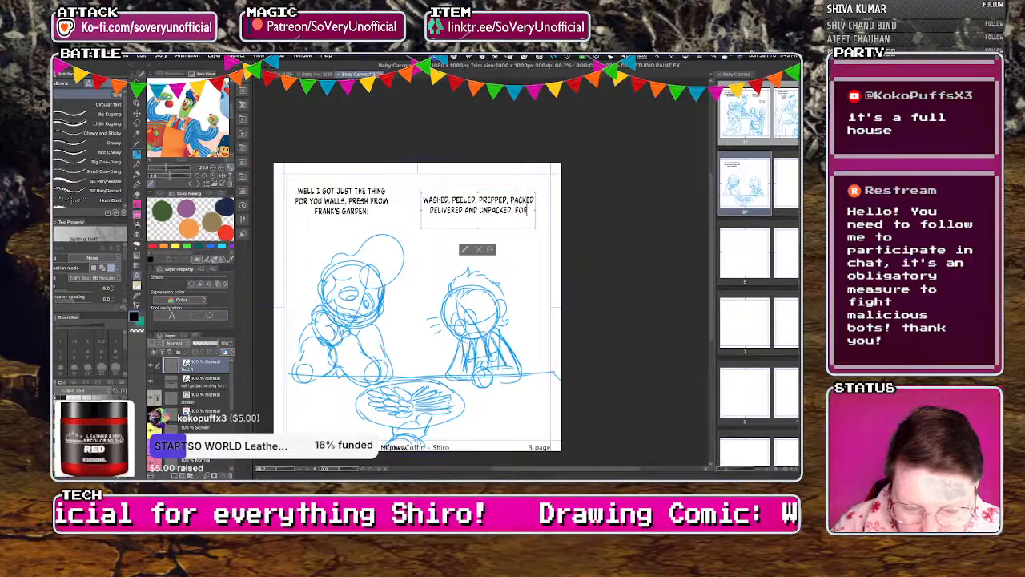
type(" YOUR CONVENIENCE!")
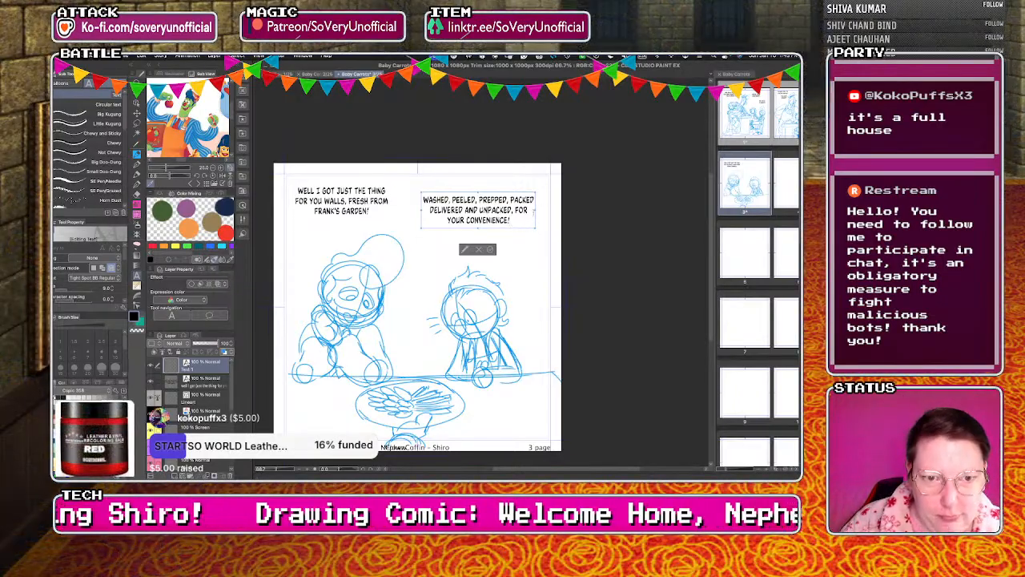
left_click_drag(534, 210, 530, 210)
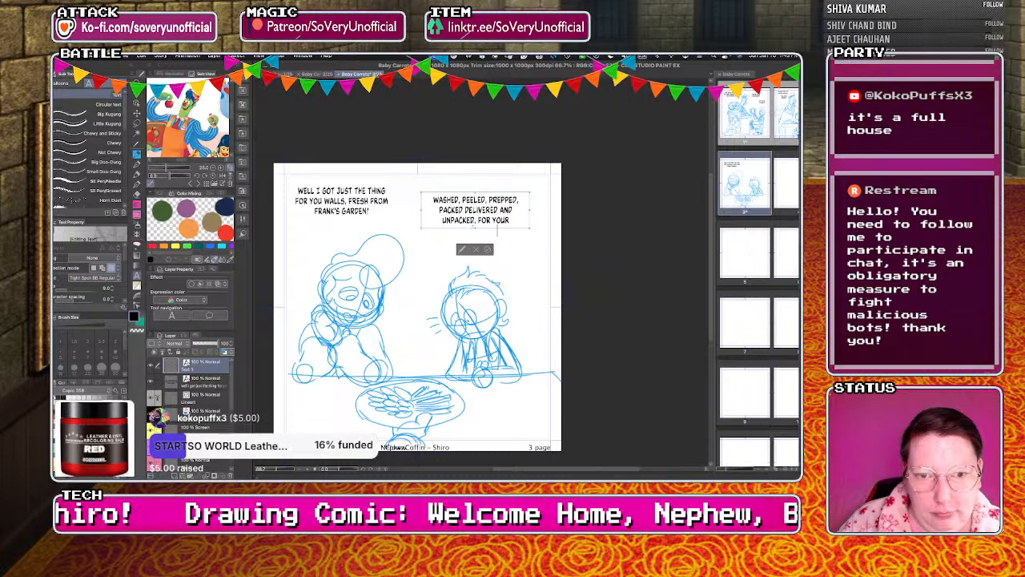
mouse_move(474, 231)
left_mouse_down()
mouse_move(485, 228)
mouse_move(475, 226)
mouse_move(485, 202)
mouse_move(470, 229)
left_mouse_up()
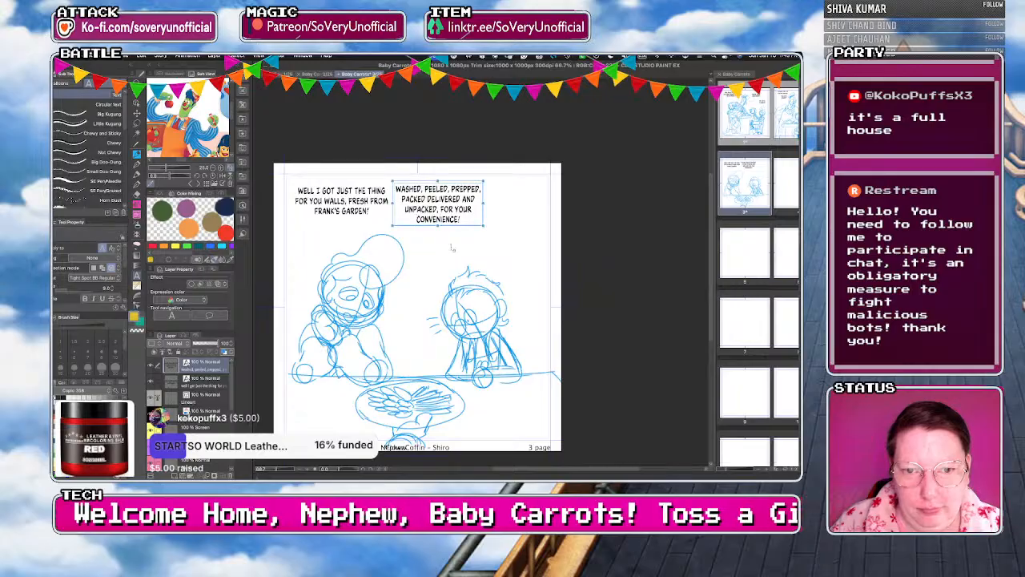
Letter a third dialogue block reading "CRACK INTO ONE OF THESE BEAUTIES AND TELL ME WHATCH THINK!" above the spiky-haired figure.
left_click(458, 235)
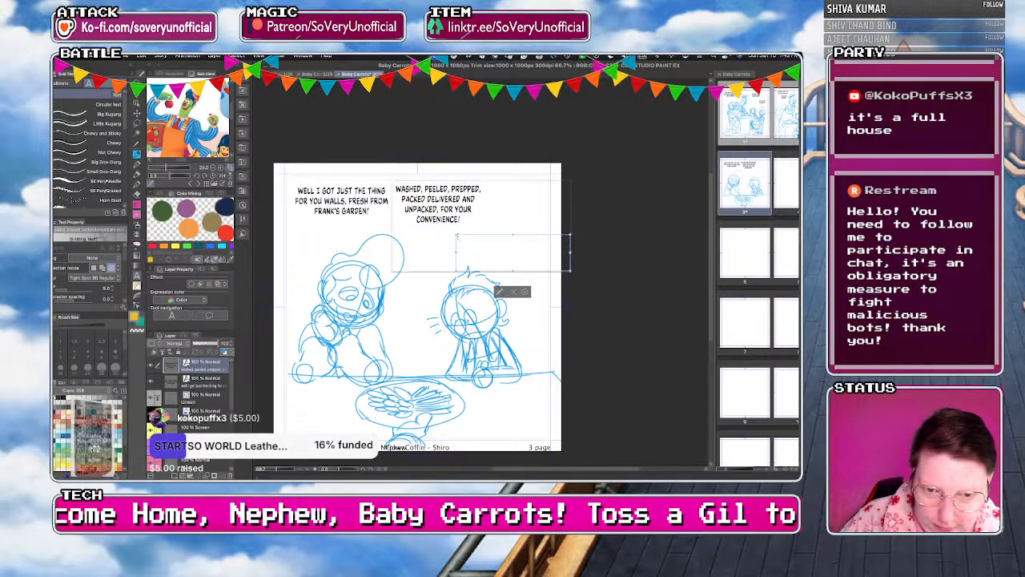
type("CRACK INTO ONE OF THESE B")
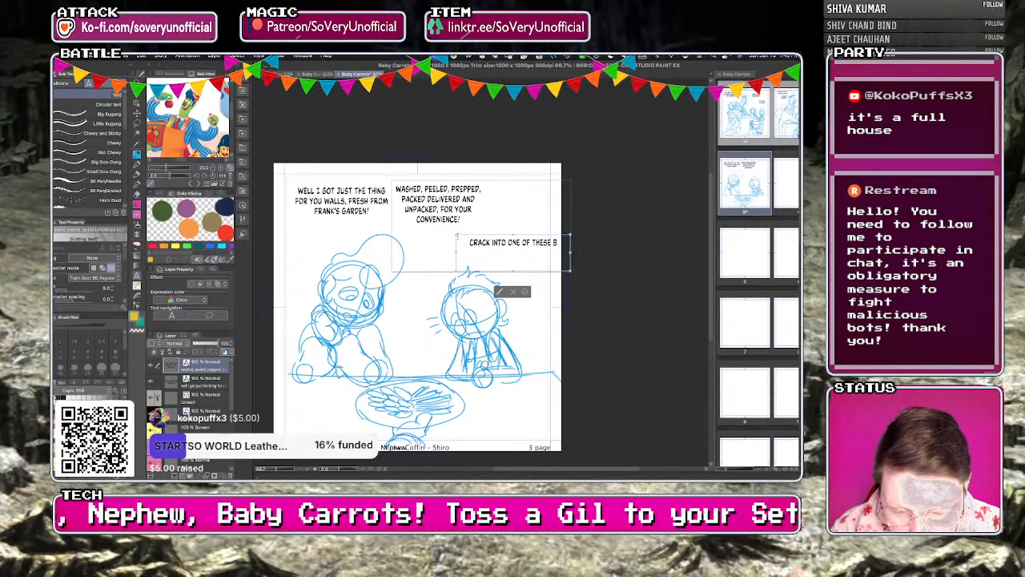
type("EAUTIES AND TELL ME WHAT")
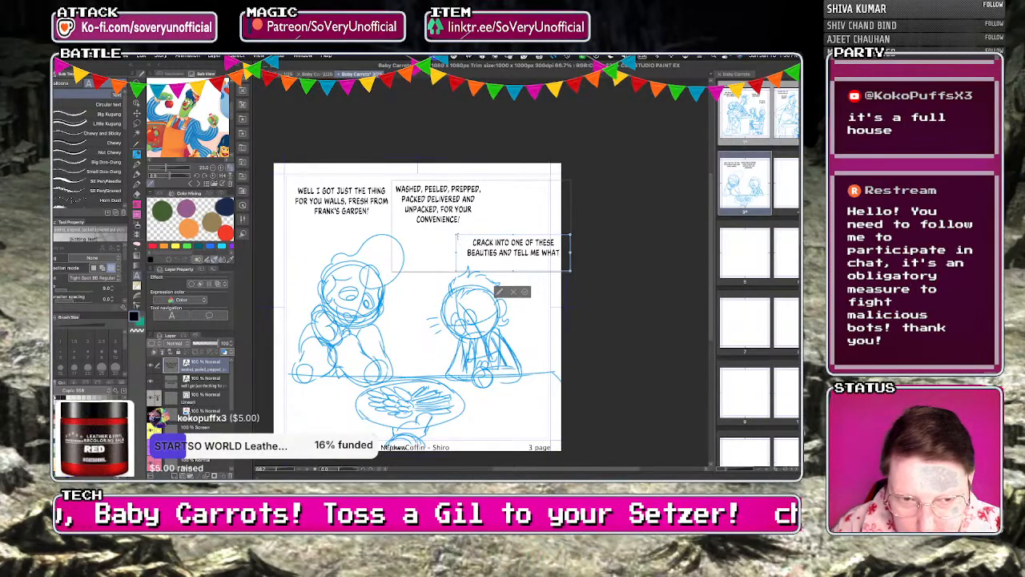
key("BackSpace")
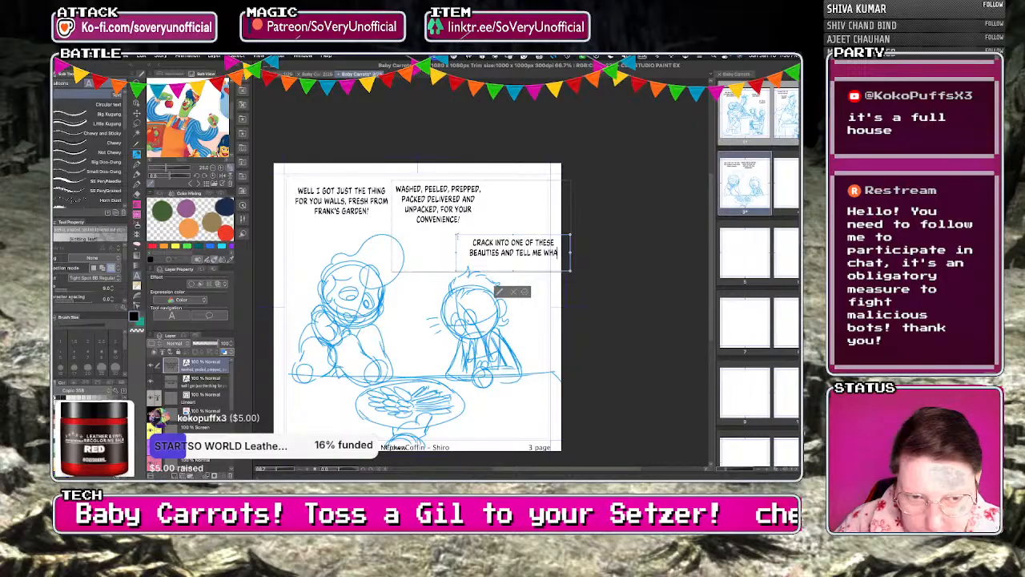
type("TCH THINK!")
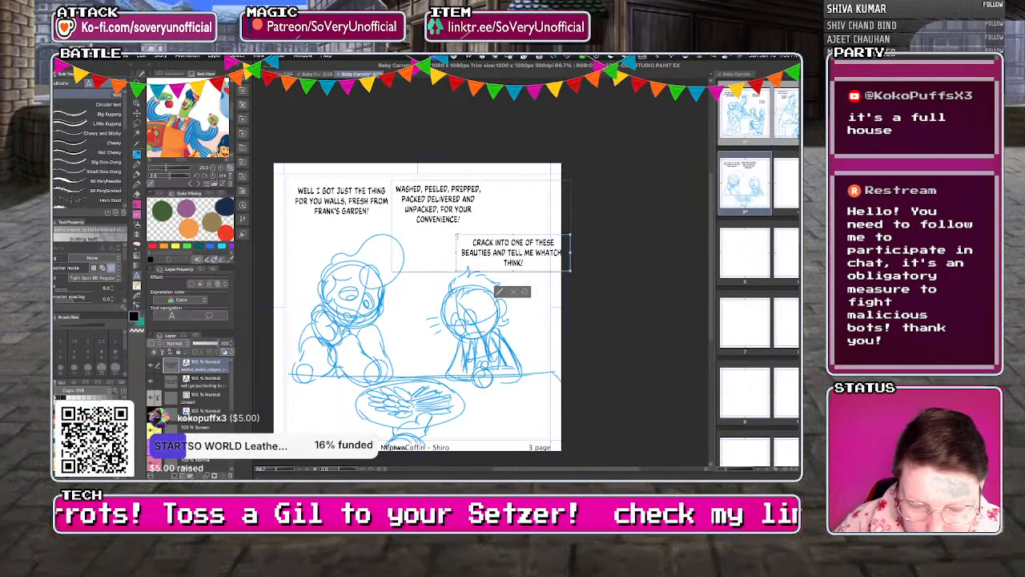
type(" THE CTUNCH THAT")
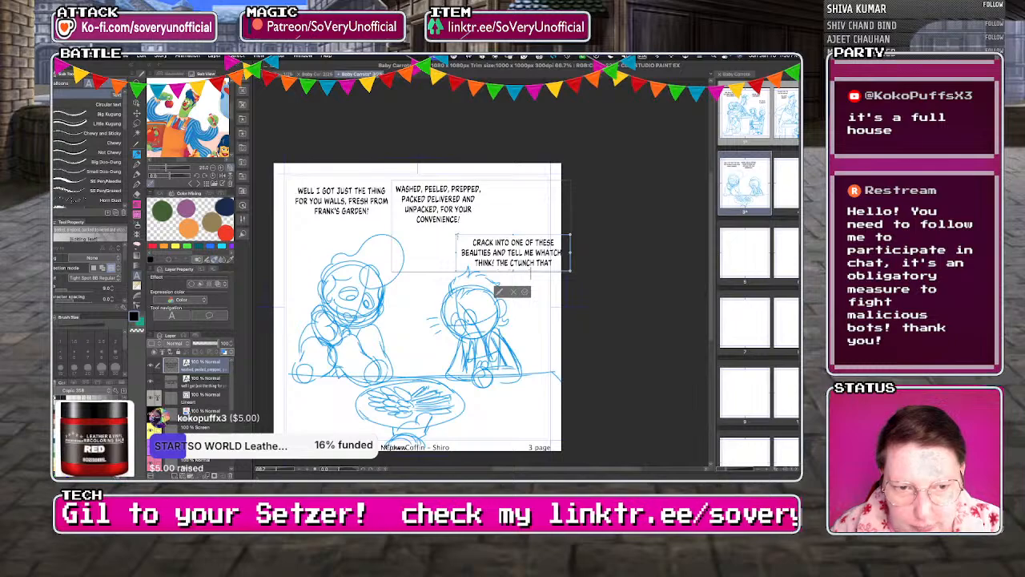
left_click(518, 263)
type("R")
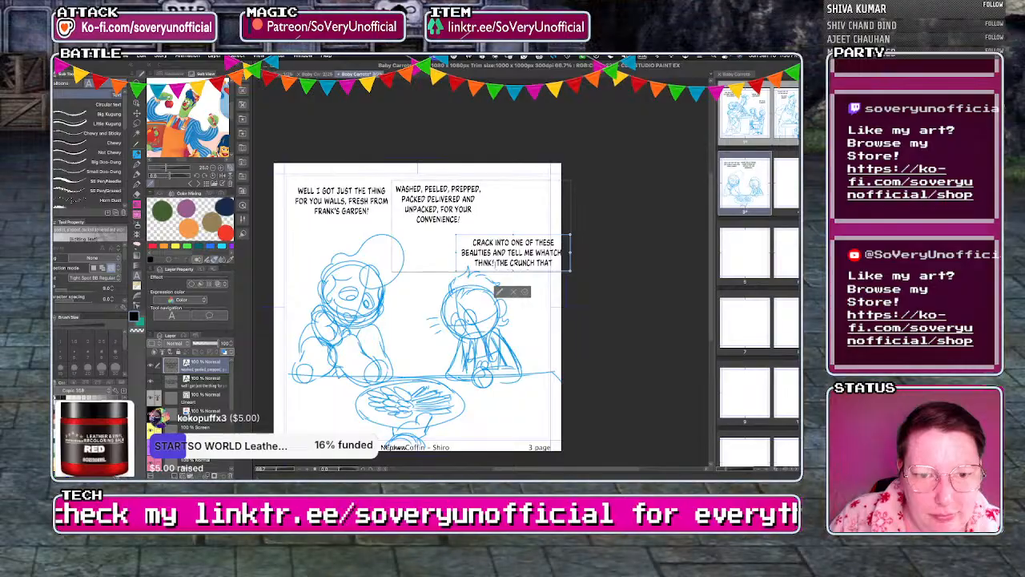
left_click_drag(497, 263, 584, 309)
key("BackSpace")
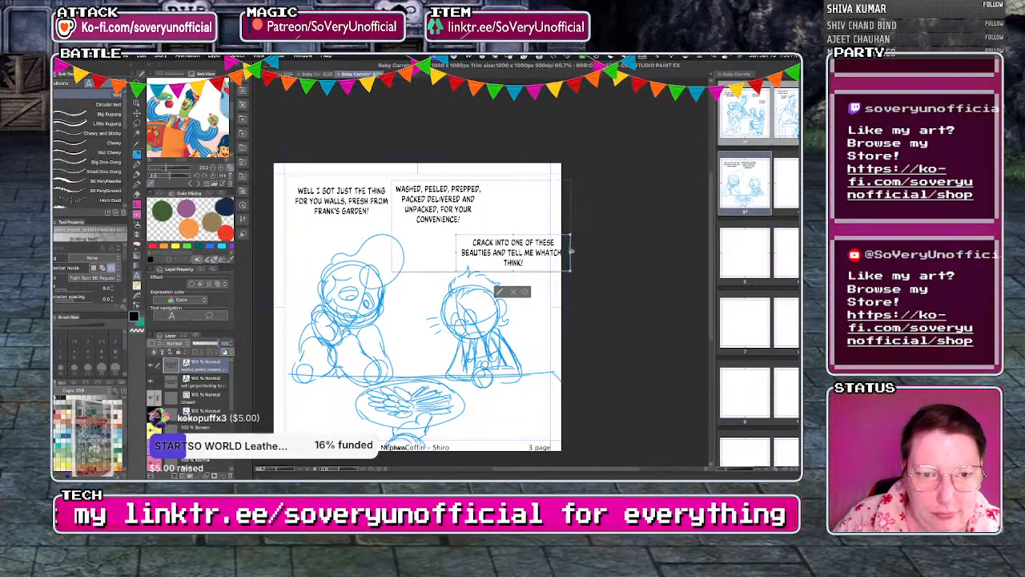
Correct the third block's ending to "WHATCHA THINK!" and arrange the dialogue blocks compactly, slightly closer to the page's upper left corner.
type("ATCHA THINK!")
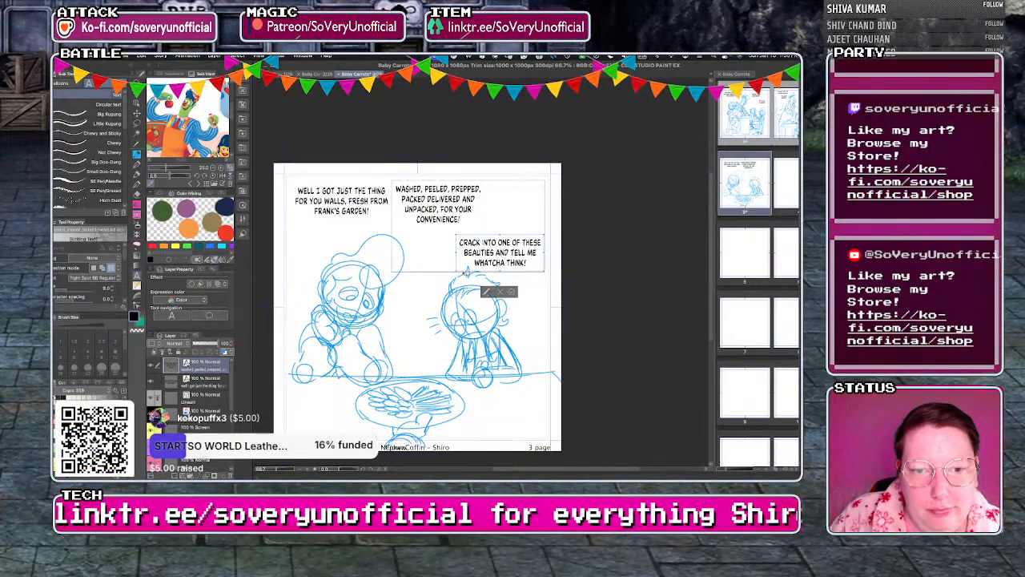
left_click_drag(466, 273, 498, 253)
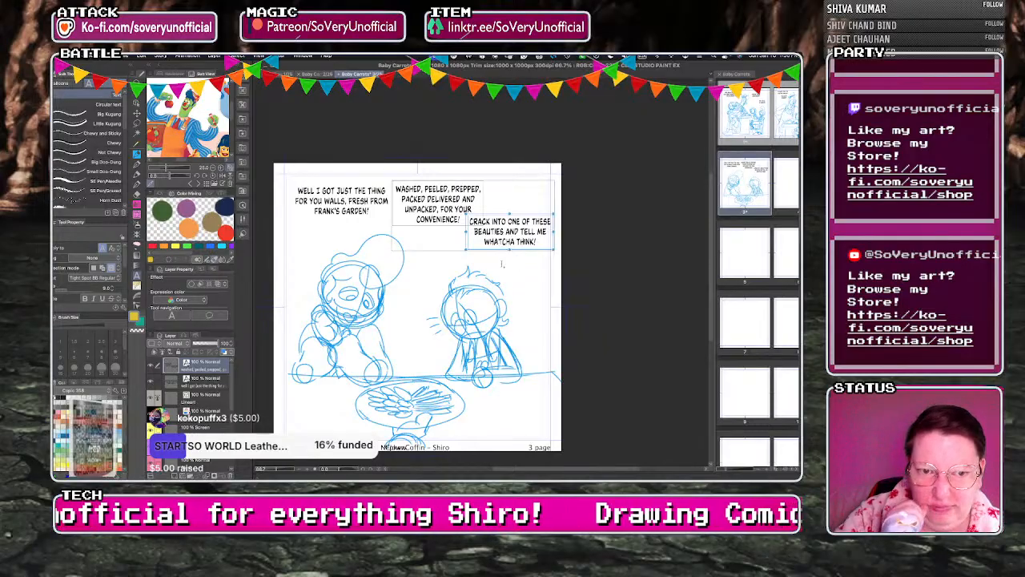
left_click(342, 201, "shift")
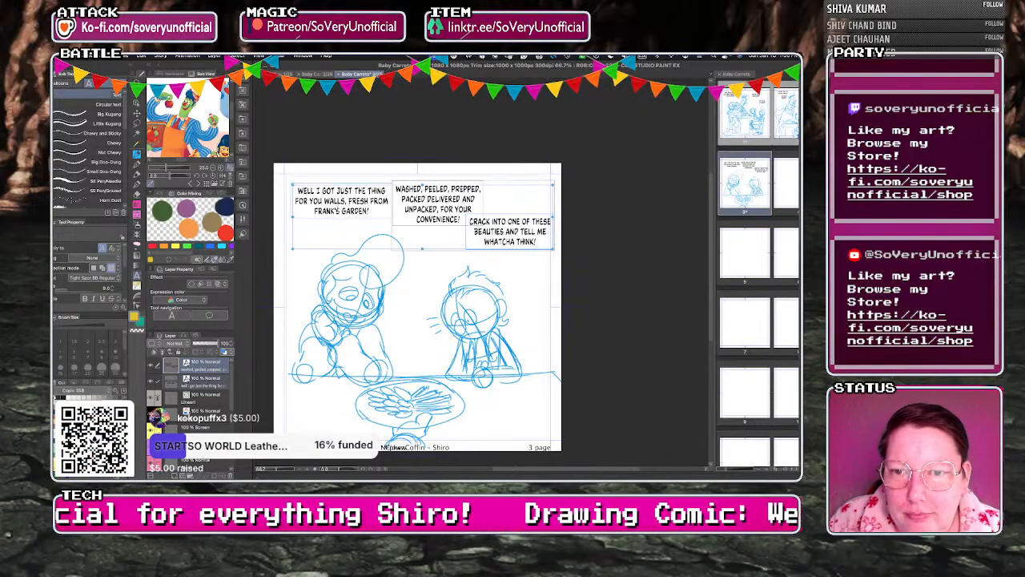
left_click_drag(357, 251, 352, 250)
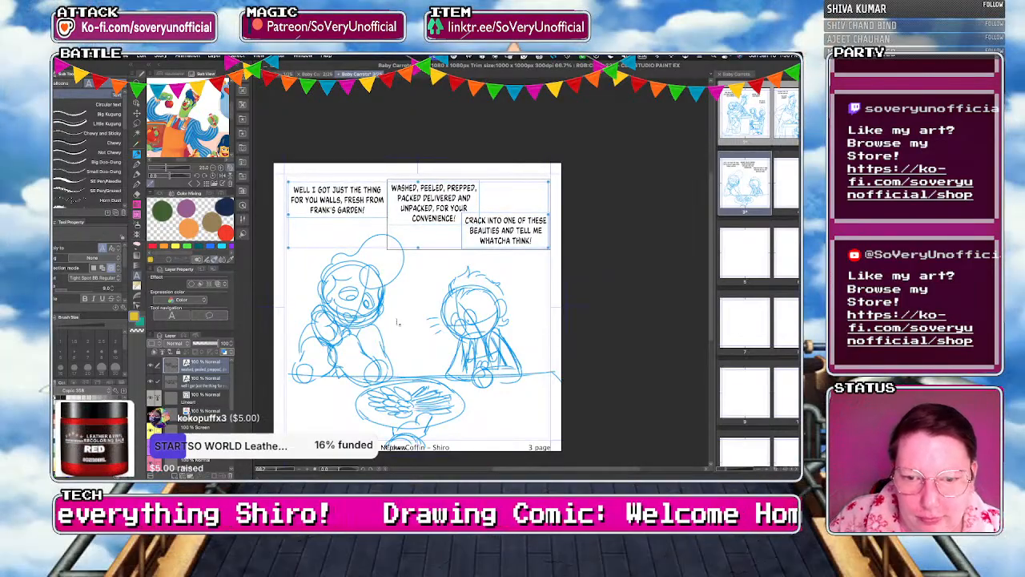
Letter "OH. WOW." in a small text block fitted between the two figures' heads.
left_click(398, 298)
left_click(397, 298)
type("OH. WOOOOW.")
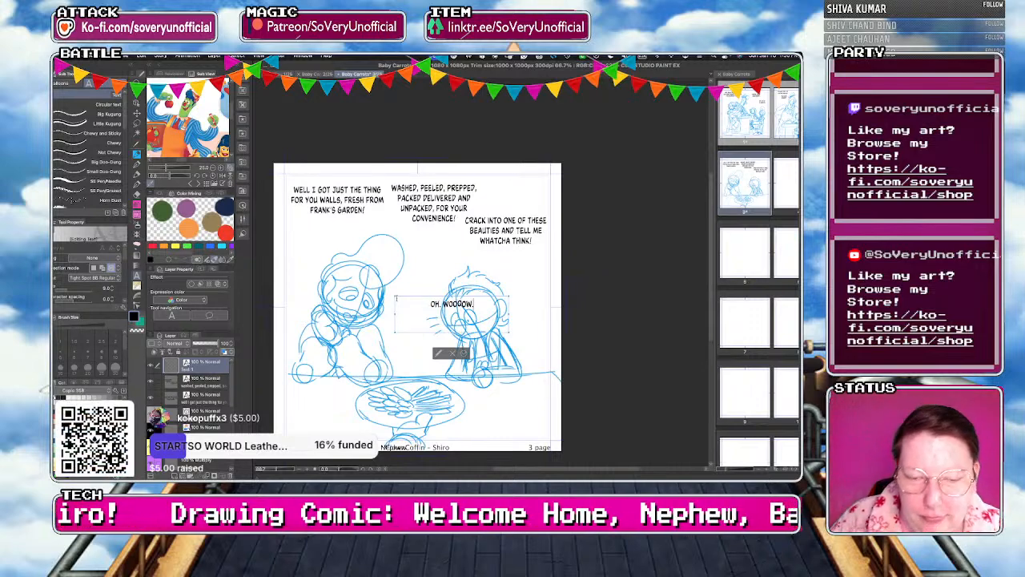
left_click_drag(518, 340, 442, 316)
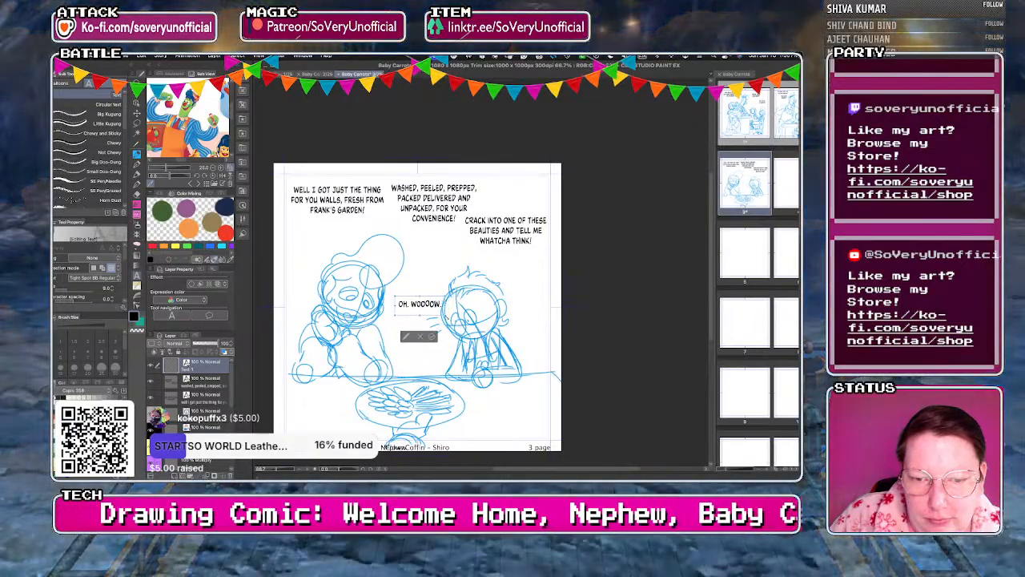
key("BackSpace")
key("BackSpace")
key("BackSpace")
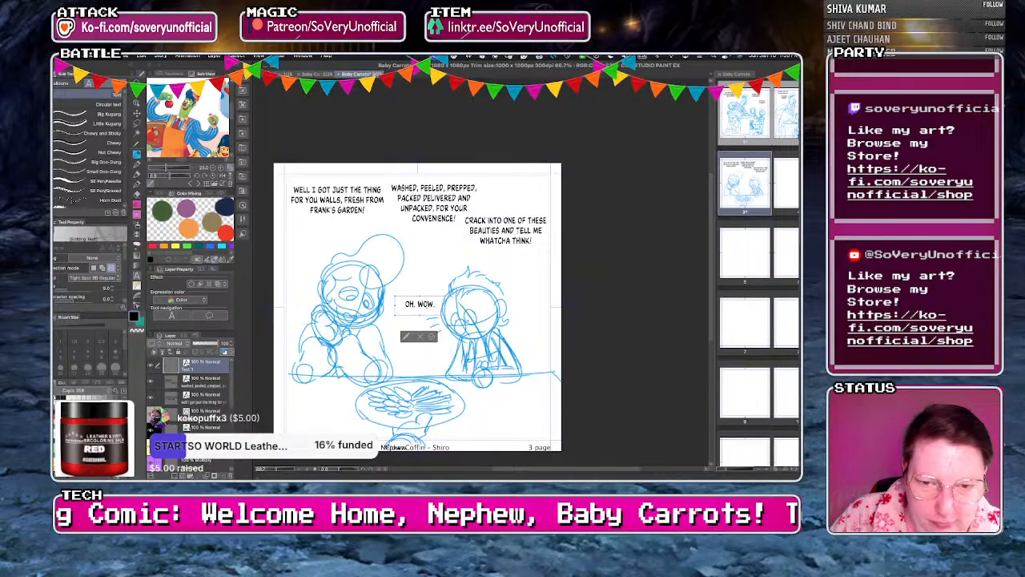
left_click_drag(445, 314, 409, 304)
left_click(407, 305)
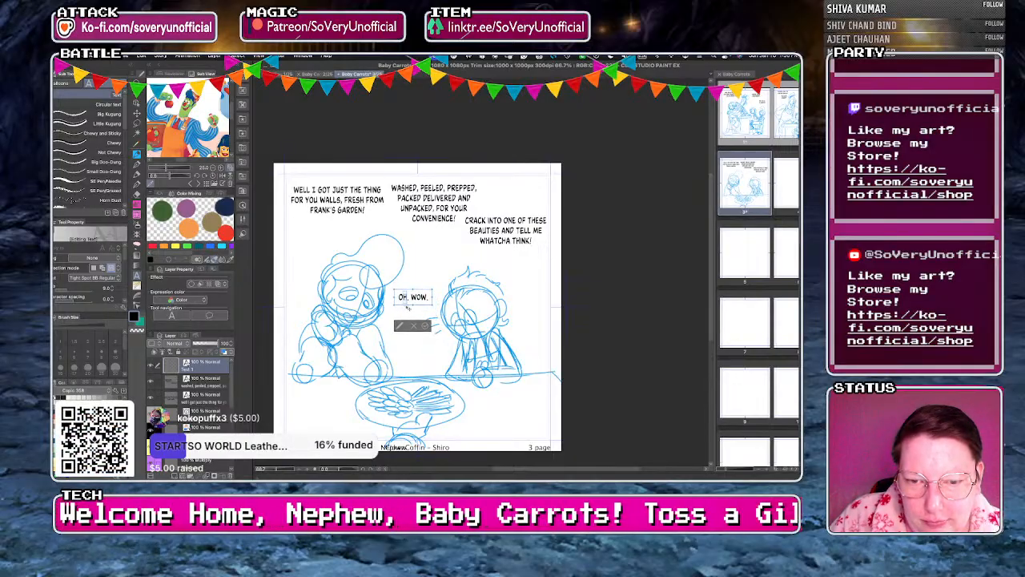
left_click(426, 329)
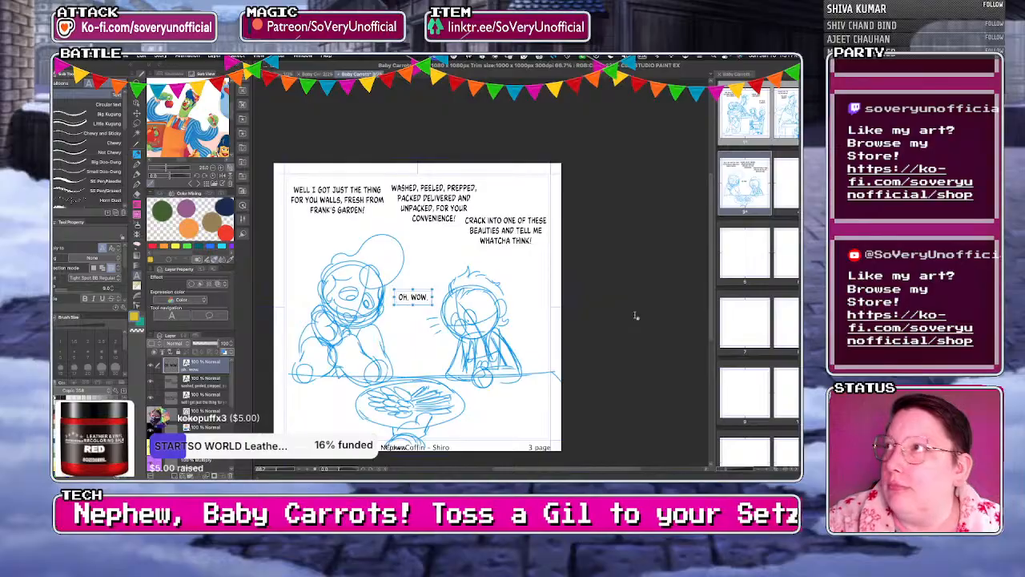
Select the sketch layer and switch to the Blue Real Pencil.
left_click_drag(232, 405, 231, 459)
left_click(197, 428)
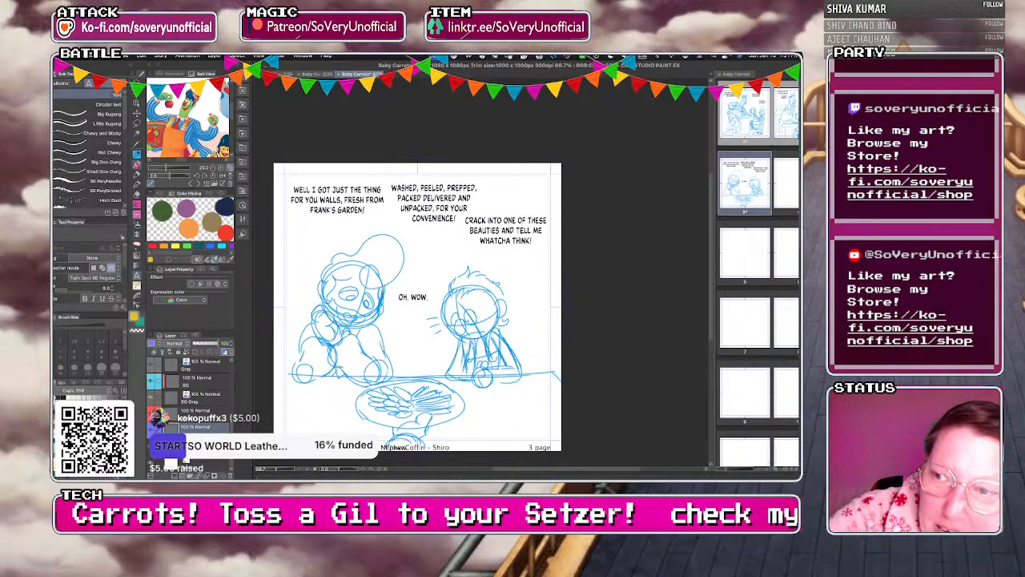
key("p")
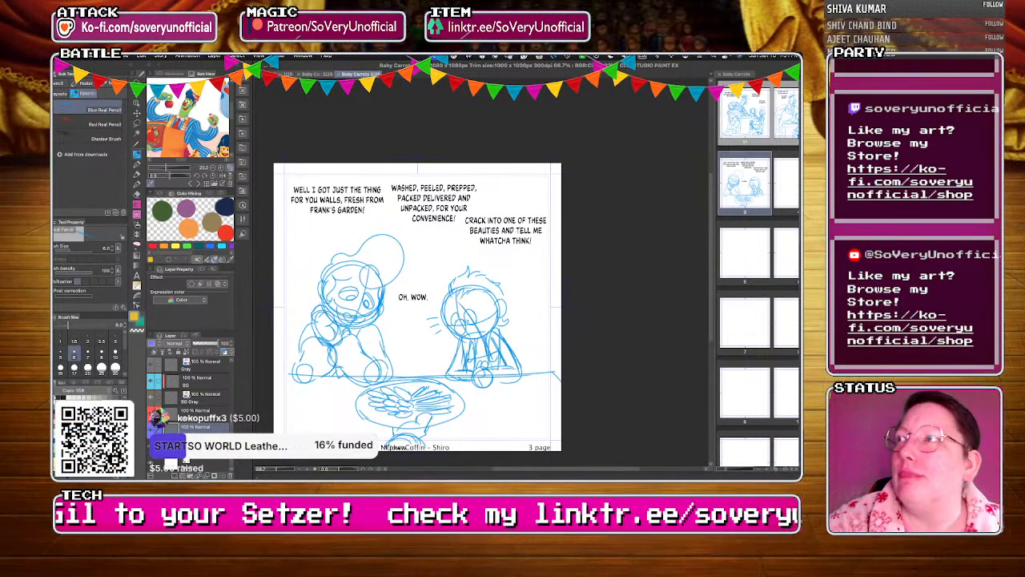
Insert the missing comma after "PACKED" in the middle dialogue block.
scroll(380, 305, "down", 1)
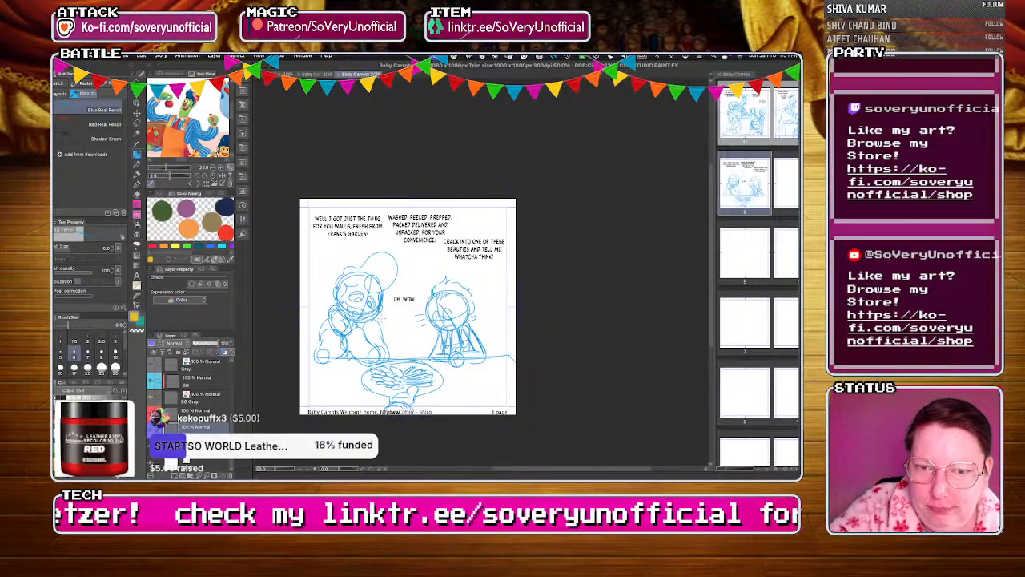
key("t")
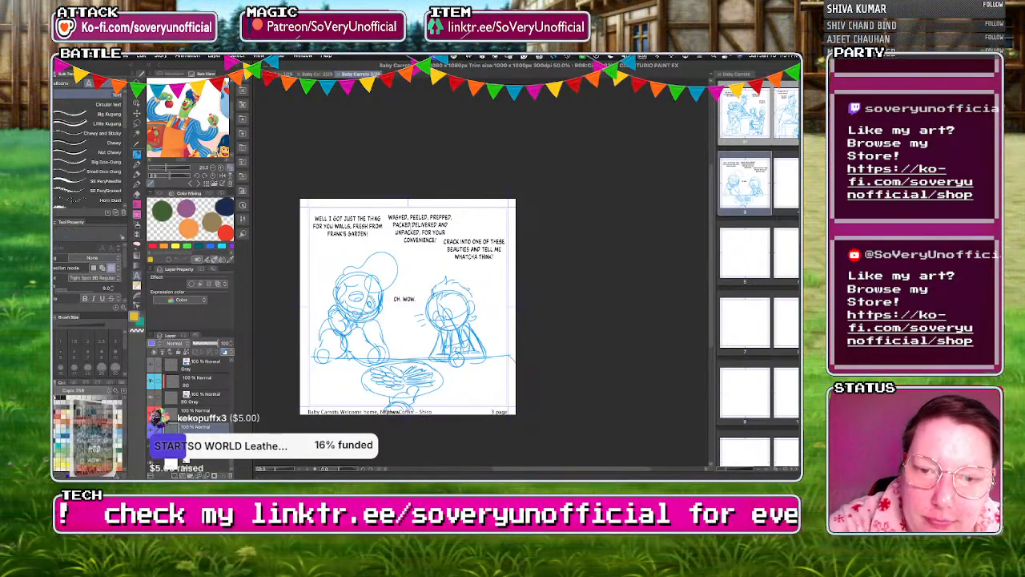
left_click(414, 225)
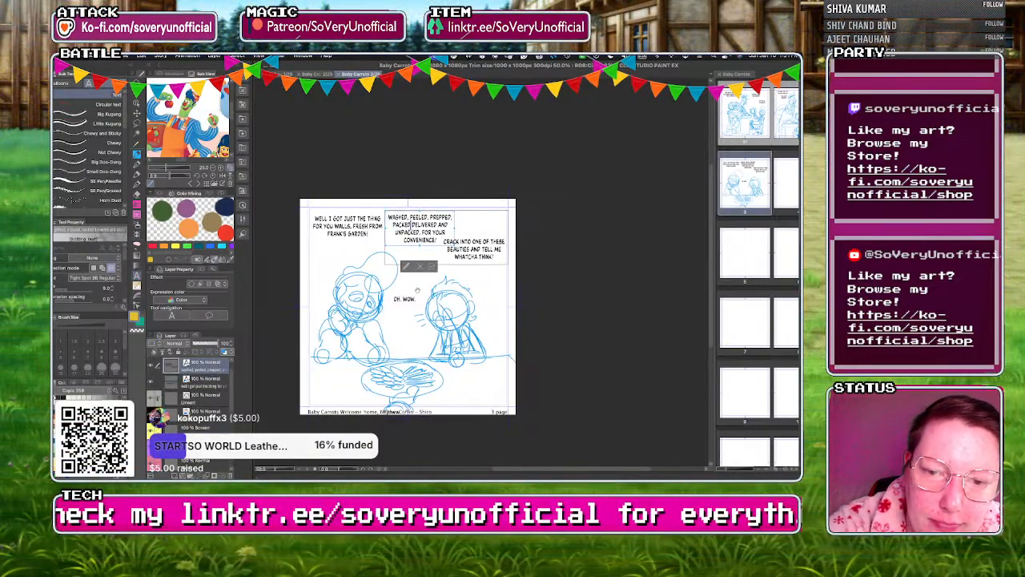
type(",")
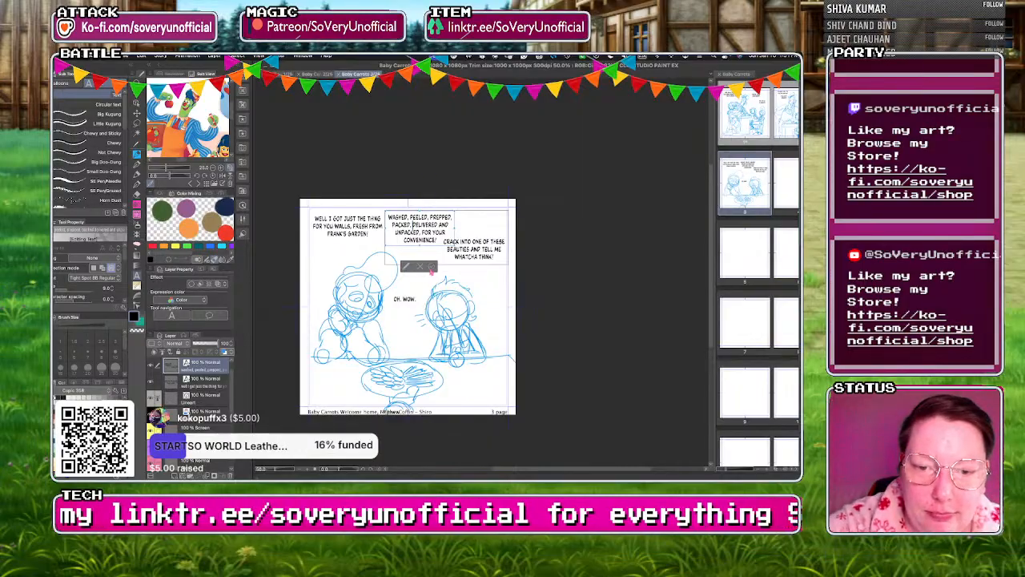
scroll(343, 393, "down", 1)
scroll(373, 389, "up", 3)
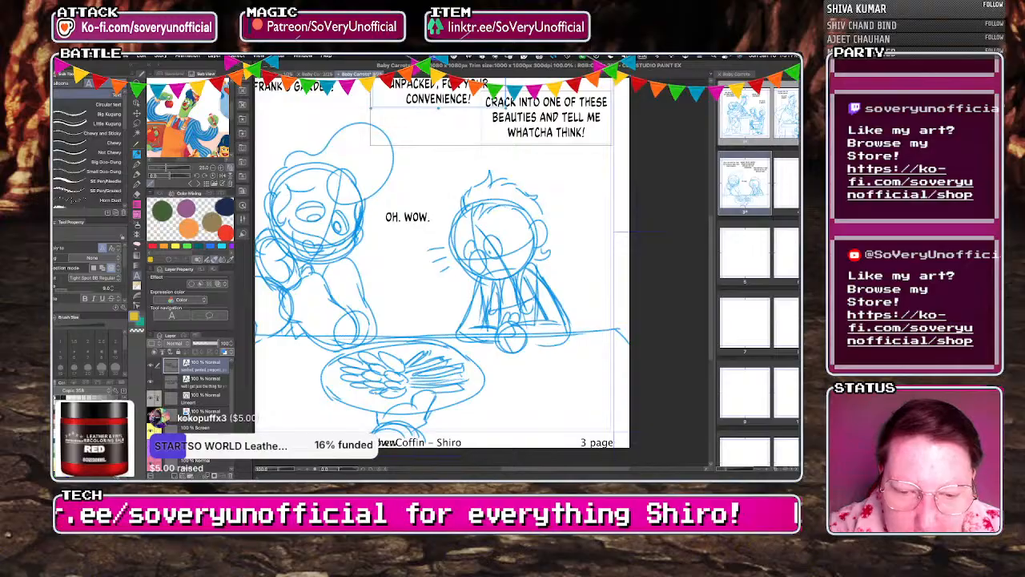
scroll(350, 408, "down", 1)
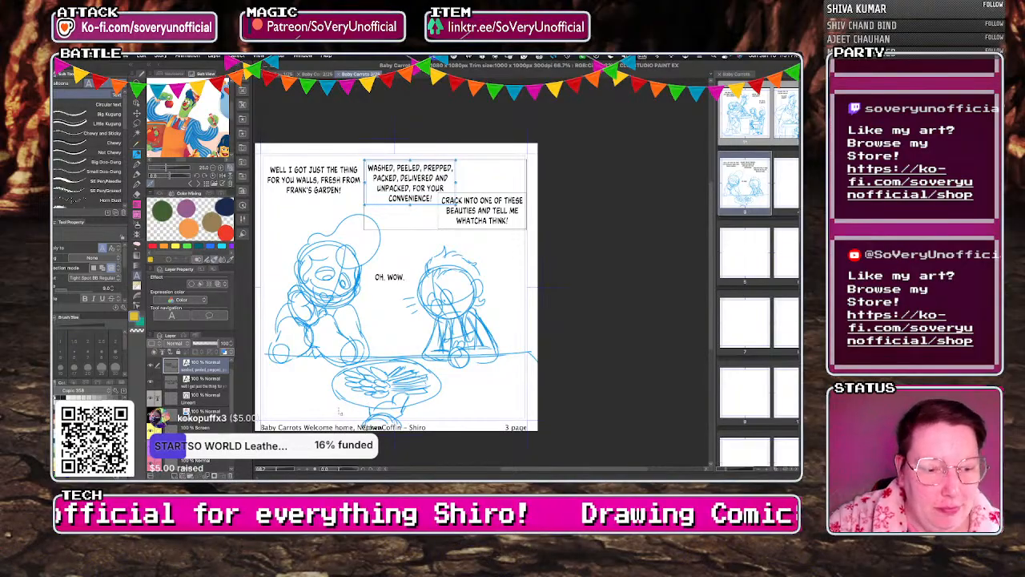
Open the comic's blank page 4 for editing.
left_click(770, 226)
scroll(772, 225, "down", 1)
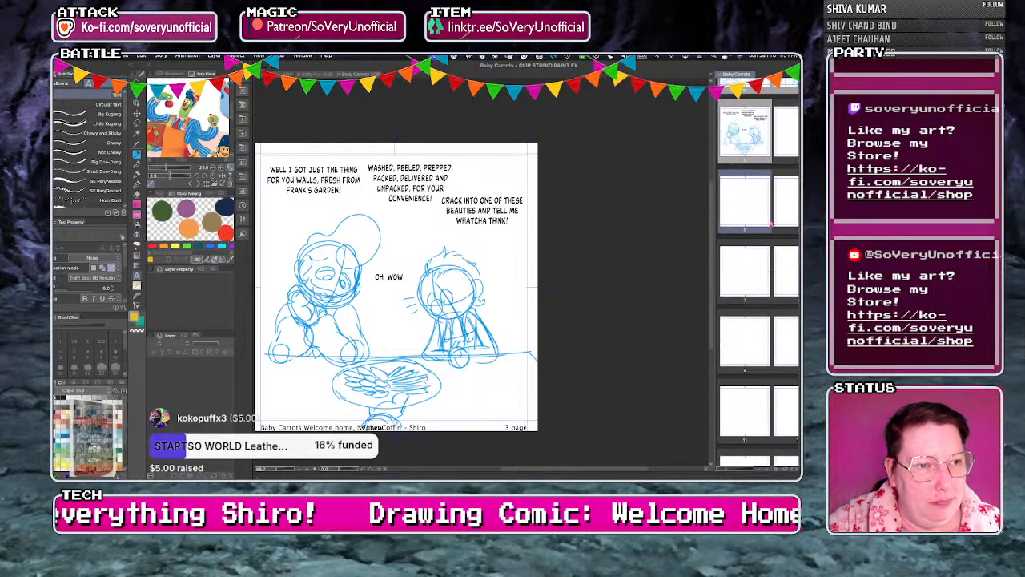
double_click(779, 128)
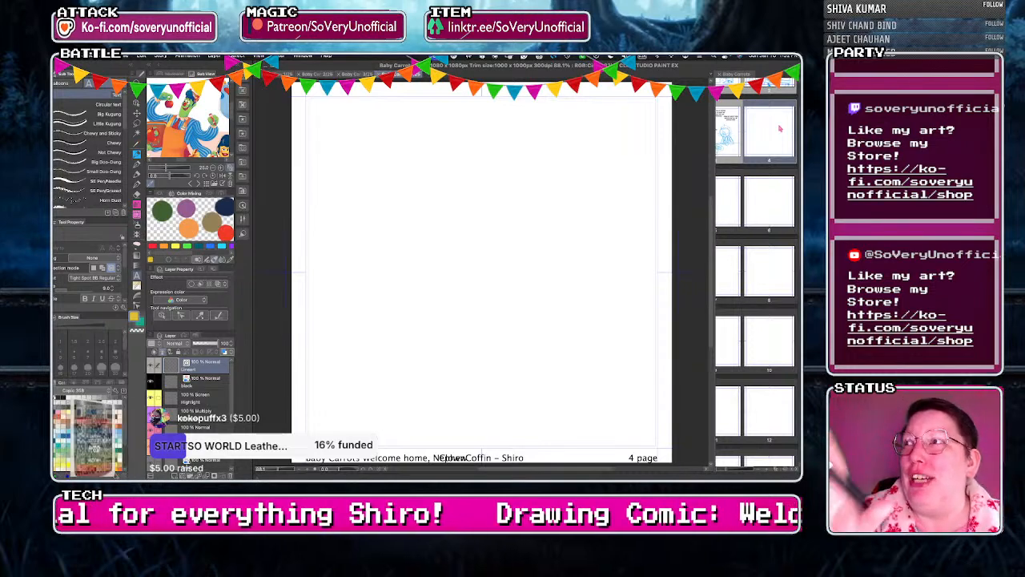
With the Blue Real Pencil, sketch a large round head and a slanting body guide line in the lower right of page 4.
scroll(369, 332, "down", 3)
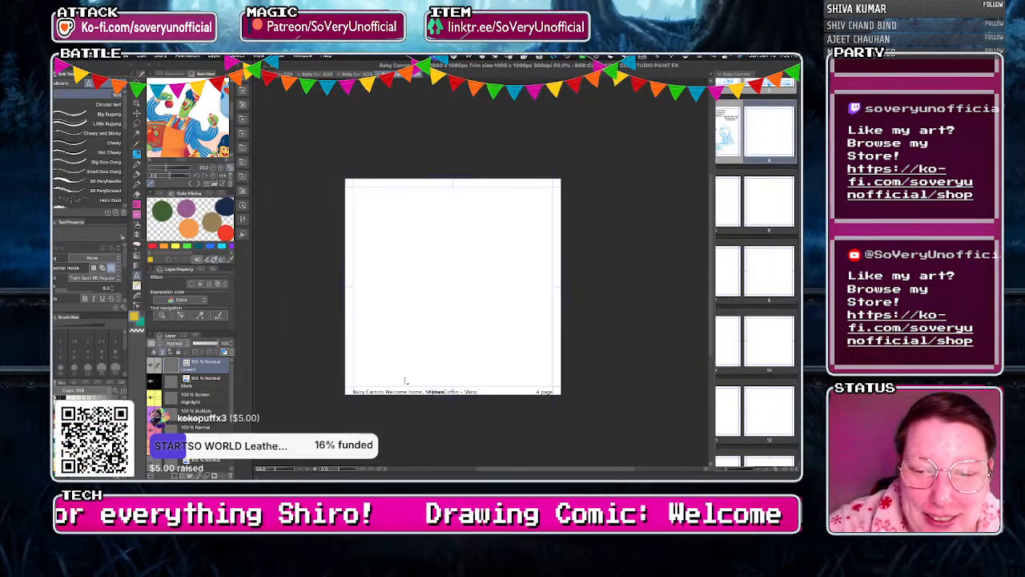
left_click(136, 154)
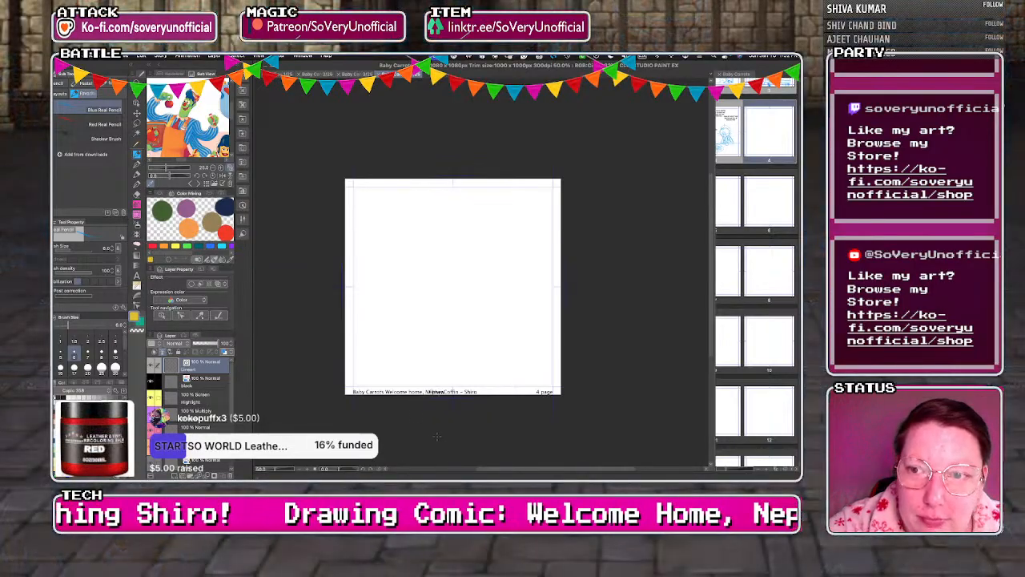
scroll(389, 252, "up", 1)
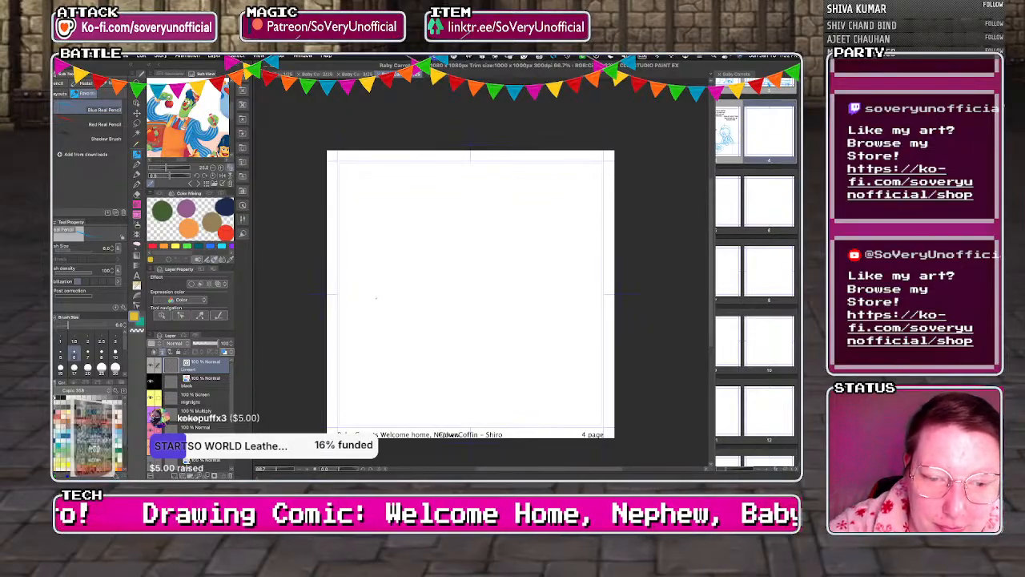
mouse_move(535, 278)
left_mouse_down()
mouse_move(485, 314)
mouse_move(572, 336)
mouse_move(495, 286)
mouse_move(563, 358)
mouse_move(536, 276)
mouse_move(523, 353)
mouse_move(560, 273)
mouse_move(503, 347)
mouse_move(574, 287)
mouse_move(591, 413)
left_mouse_up()
key("super+z")
left_click_drag(531, 311, 583, 389)
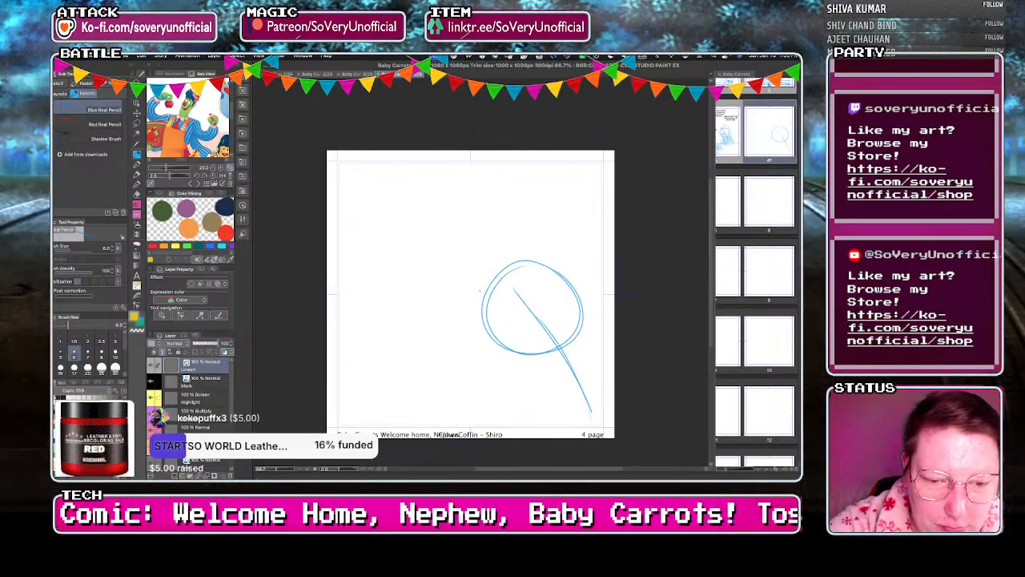
Add the jaw line, round nose and first eye to the large head, and rough in the torso beneath it.
mouse_move(487, 330)
left_mouse_down()
mouse_move(516, 362)
mouse_move(501, 345)
mouse_move(489, 350)
mouse_move(498, 358)
mouse_move(503, 349)
mouse_move(548, 362)
mouse_move(583, 334)
mouse_move(580, 309)
left_mouse_up()
key("super+z")
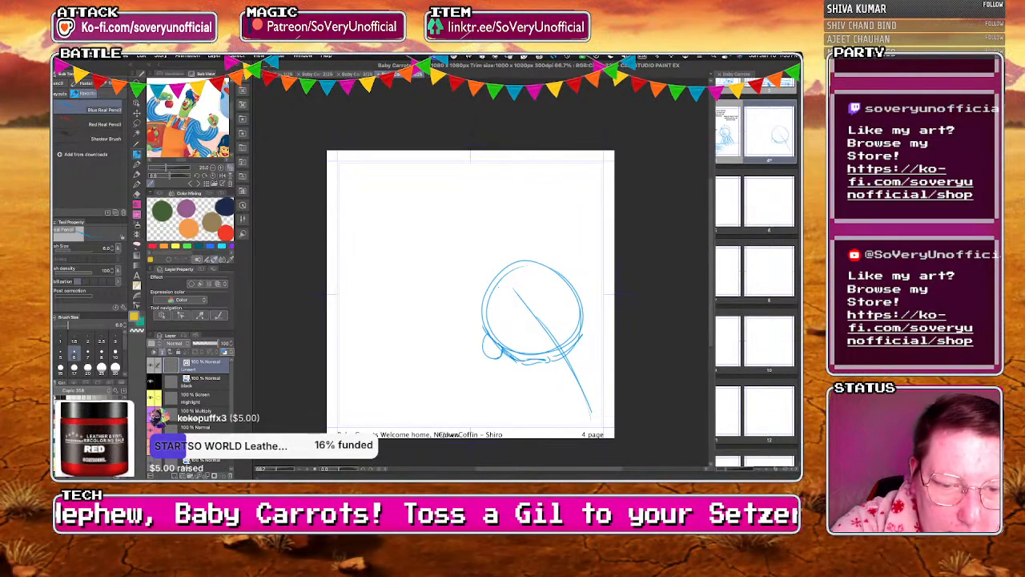
left_click_drag(507, 323, 503, 321)
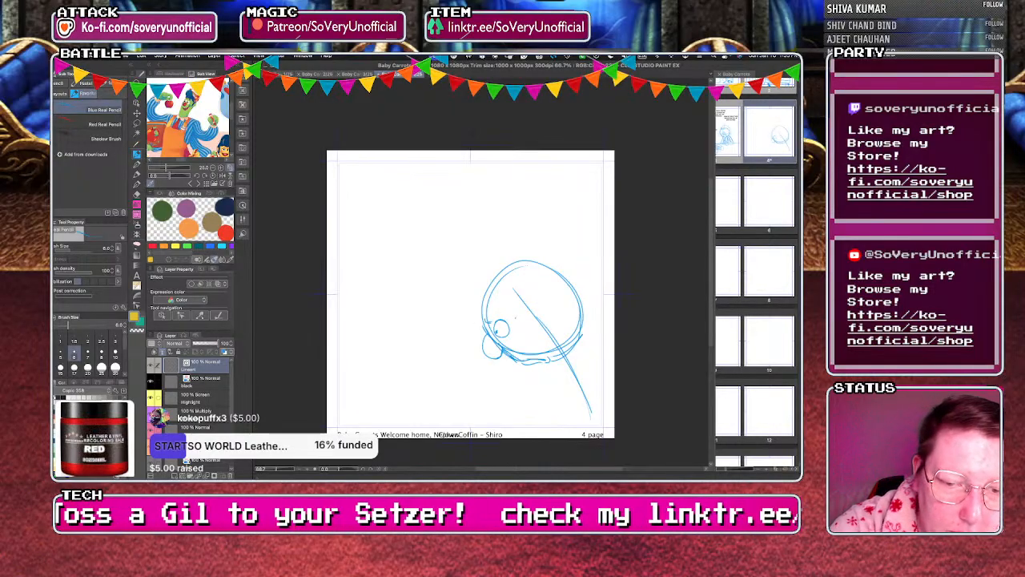
mouse_move(570, 354)
left_mouse_down()
mouse_move(606, 404)
mouse_move(557, 403)
mouse_move(552, 432)
left_mouse_up()
mouse_move(569, 361)
left_mouse_down()
mouse_move(559, 436)
mouse_move(578, 425)
left_mouse_up()
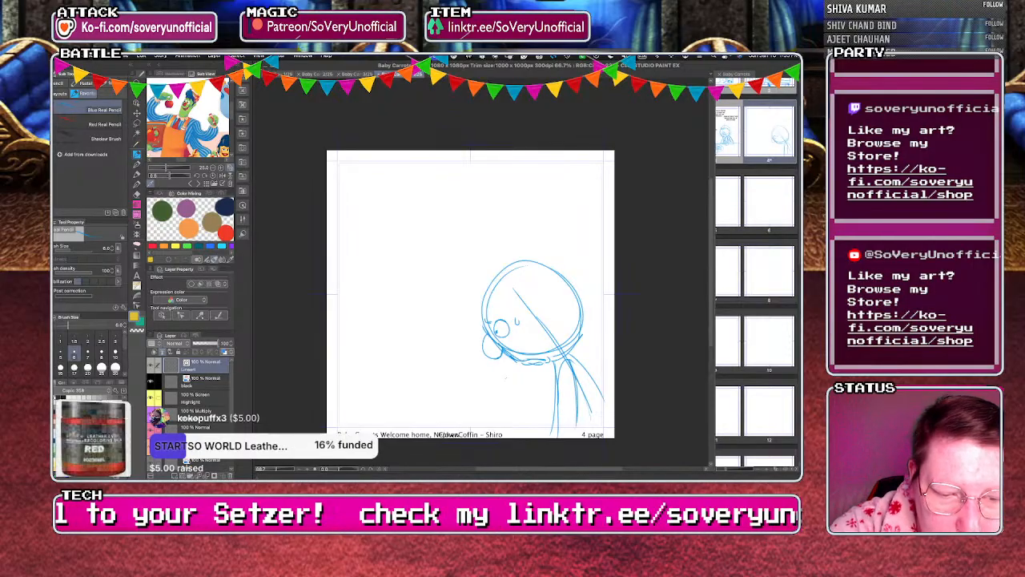
Sketch a tabletop along the page's lower left edge with a plate heaped with vegetables on it.
left_click_drag(516, 409, 352, 412)
mouse_move(516, 406)
left_mouse_down()
mouse_move(398, 425)
mouse_move(441, 414)
mouse_move(342, 424)
mouse_move(517, 424)
mouse_move(475, 405)
mouse_move(365, 409)
left_mouse_up()
key("ctrl+z")
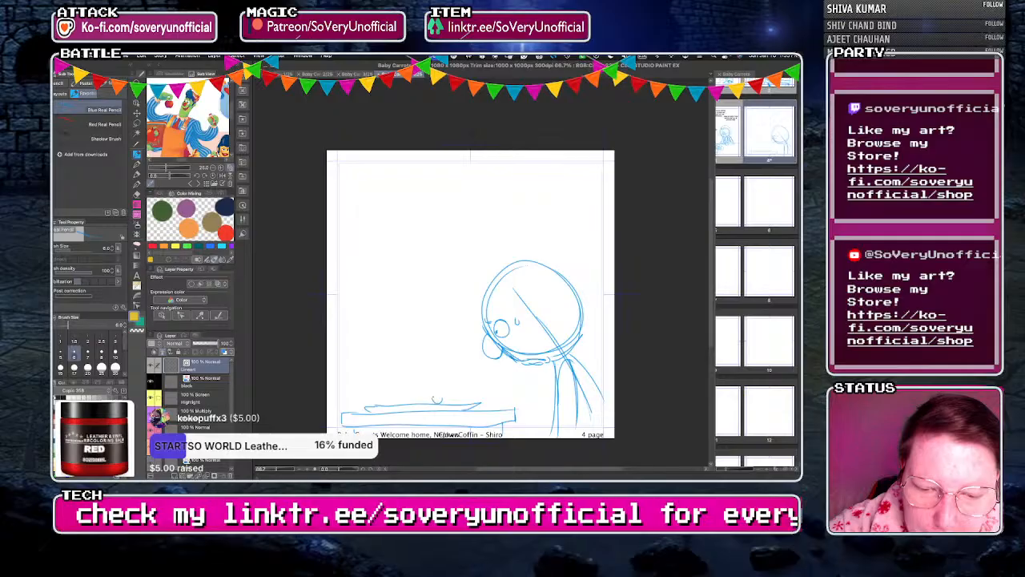
mouse_move(433, 398)
left_mouse_down()
mouse_move(464, 402)
mouse_move(369, 403)
mouse_move(423, 397)
left_mouse_up()
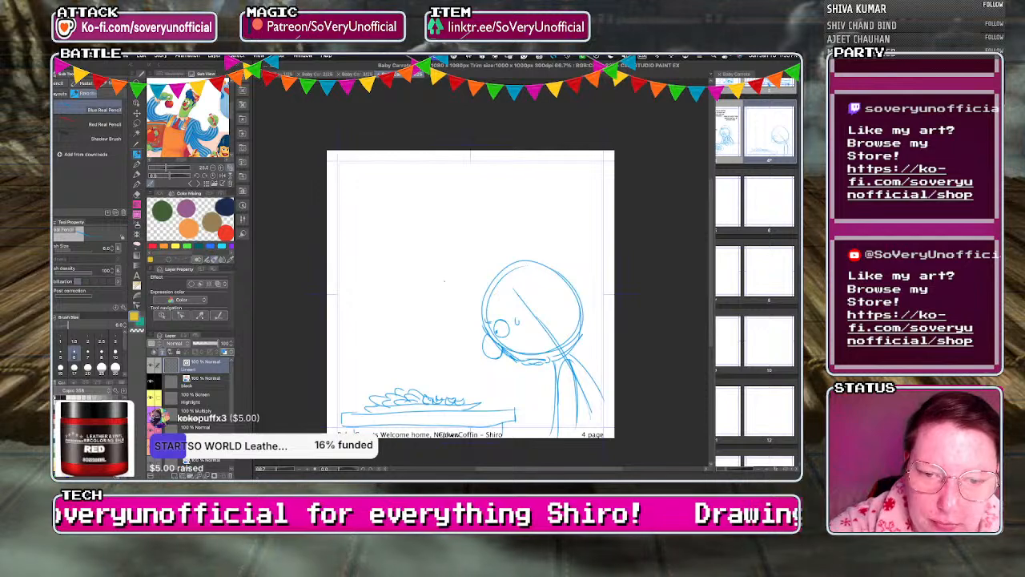
Draw the ear on the large head and surround the head with spiky, tufted hair.
left_click_drag(551, 303, 555, 306)
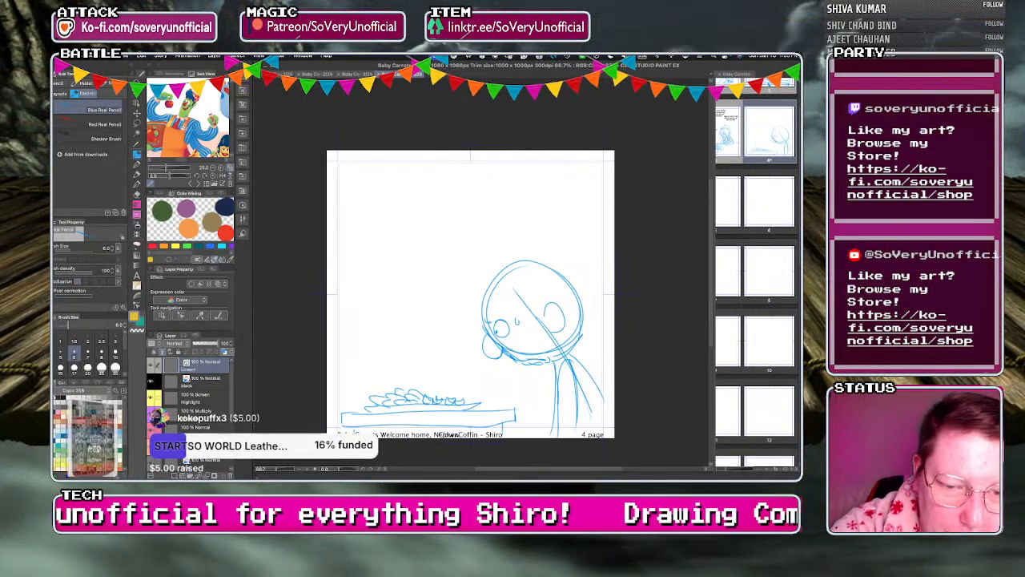
mouse_move(490, 287)
left_mouse_down()
mouse_move(505, 263)
mouse_move(548, 270)
mouse_move(577, 328)
left_mouse_up()
mouse_move(514, 248)
left_mouse_down()
mouse_move(567, 259)
mouse_move(589, 289)
mouse_move(601, 318)
mouse_move(590, 359)
left_mouse_up()
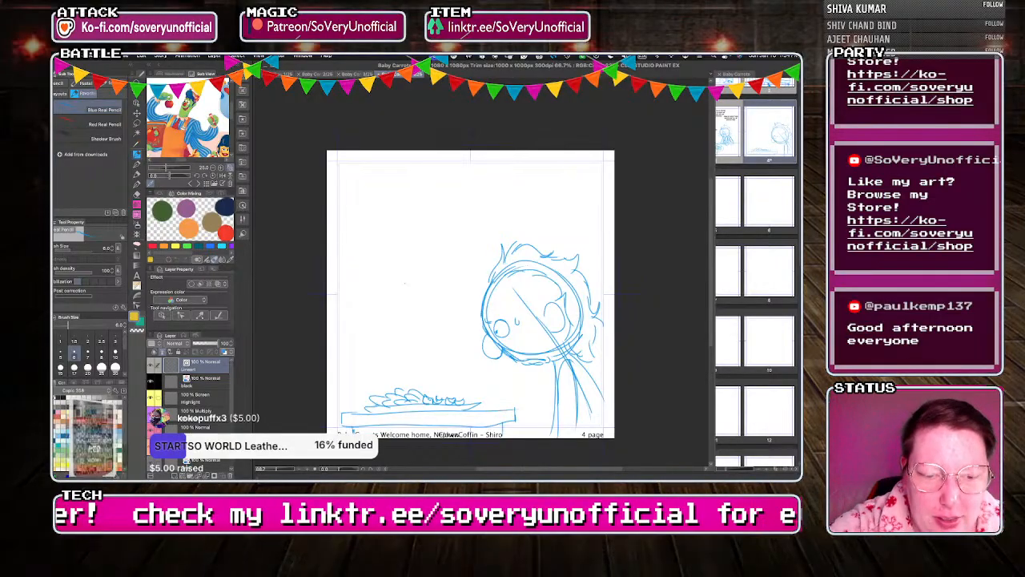
Strengthen the large figure's torso and arm lines and extend the back toward the page's right edge.
mouse_move(572, 362)
left_mouse_down()
mouse_move(600, 396)
mouse_move(578, 413)
left_mouse_up()
left_click_drag(563, 361, 552, 422)
left_click_drag(553, 382, 550, 432)
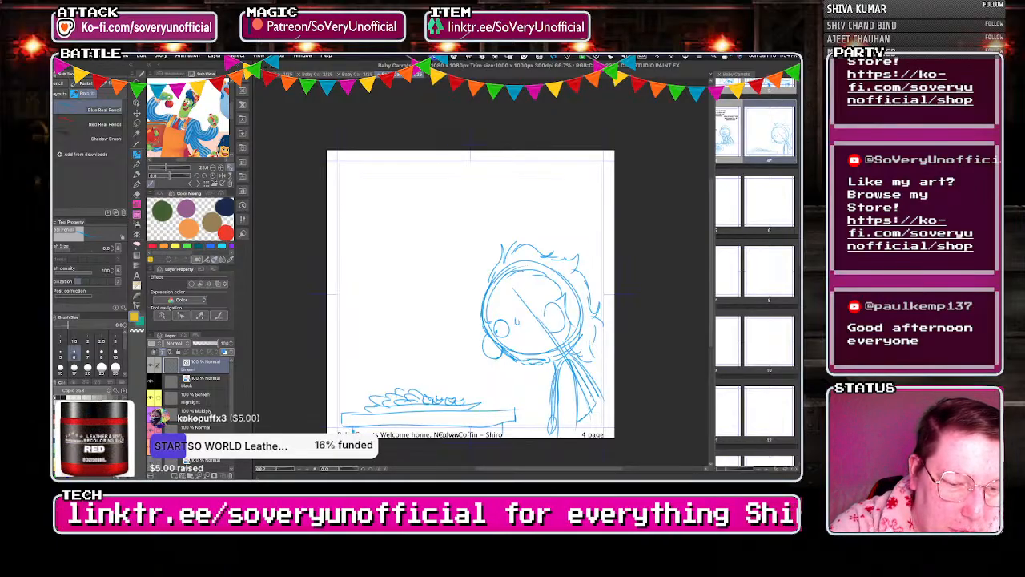
left_click_drag(587, 370, 614, 415)
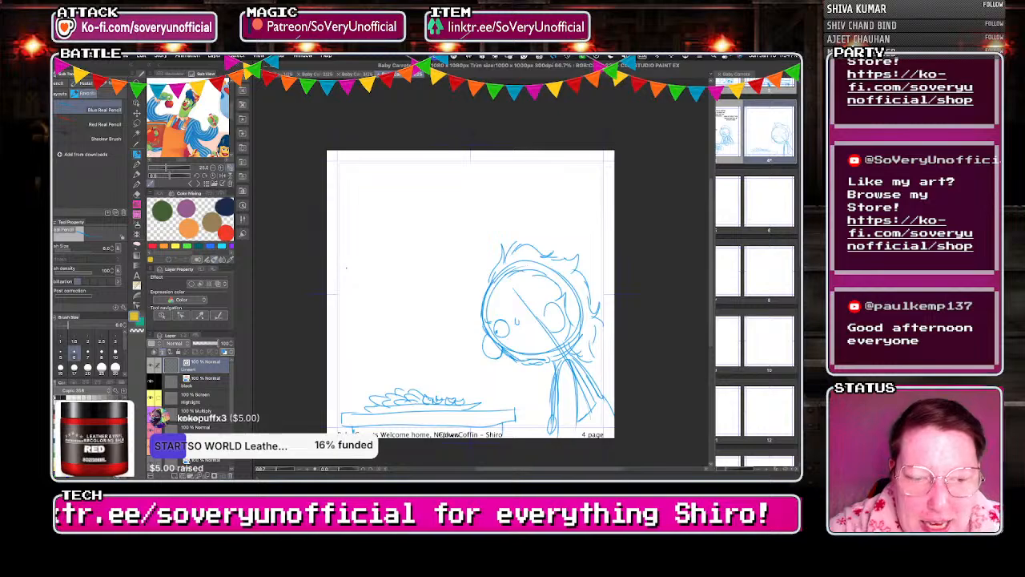
Sketch a second, smaller round head overlapping the left side of the large figure's head.
mouse_move(463, 243)
left_mouse_down()
mouse_move(481, 274)
mouse_move(464, 335)
left_mouse_up()
key("ctrl+z")
mouse_move(458, 270)
left_mouse_down()
mouse_move(449, 332)
mouse_move(471, 333)
left_mouse_up()
left_click_drag(450, 267, 491, 279)
left_click_drag(459, 334, 483, 331)
Rough in the smaller figure's body and arms between its head and the table, redoing a stray stroke.
mouse_move(464, 264)
left_mouse_down()
mouse_move(428, 302)
mouse_move(473, 339)
mouse_move(514, 398)
left_mouse_up()
left_click_drag(491, 364, 511, 401)
left_click_drag(497, 360, 528, 408)
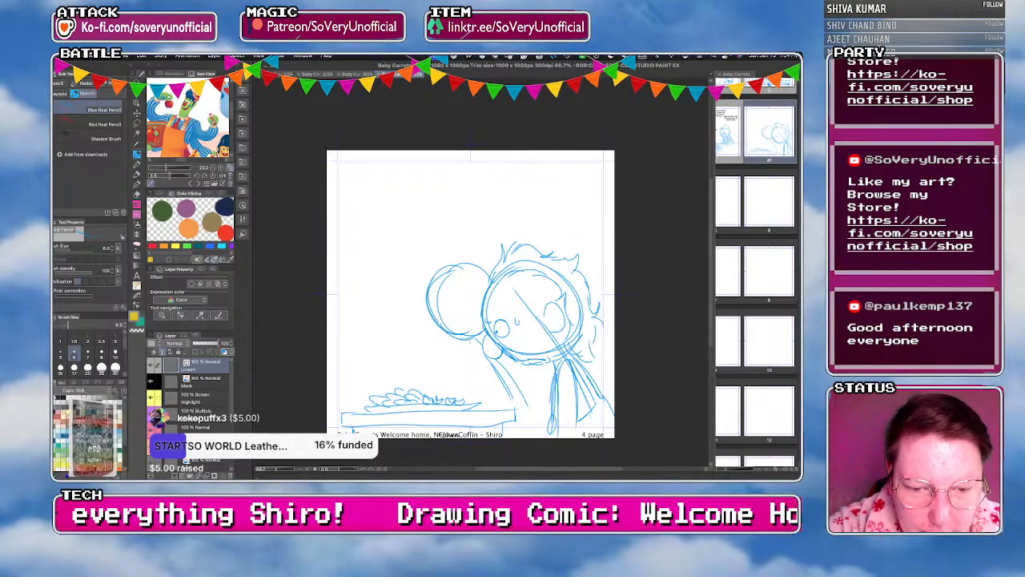
mouse_move(473, 342)
left_mouse_down()
mouse_move(461, 367)
mouse_move(489, 396)
left_mouse_up()
mouse_move(547, 363)
left_mouse_down()
mouse_move(547, 418)
mouse_move(492, 409)
left_mouse_up()
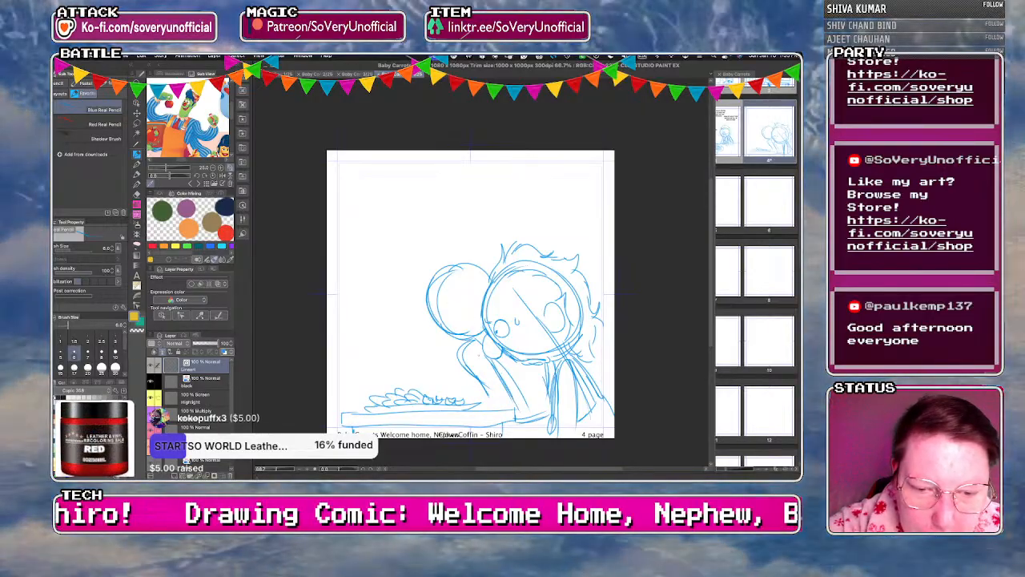
mouse_move(483, 357)
left_mouse_down()
mouse_move(506, 402)
mouse_move(521, 408)
left_mouse_up()
left_click_drag(519, 358, 482, 411)
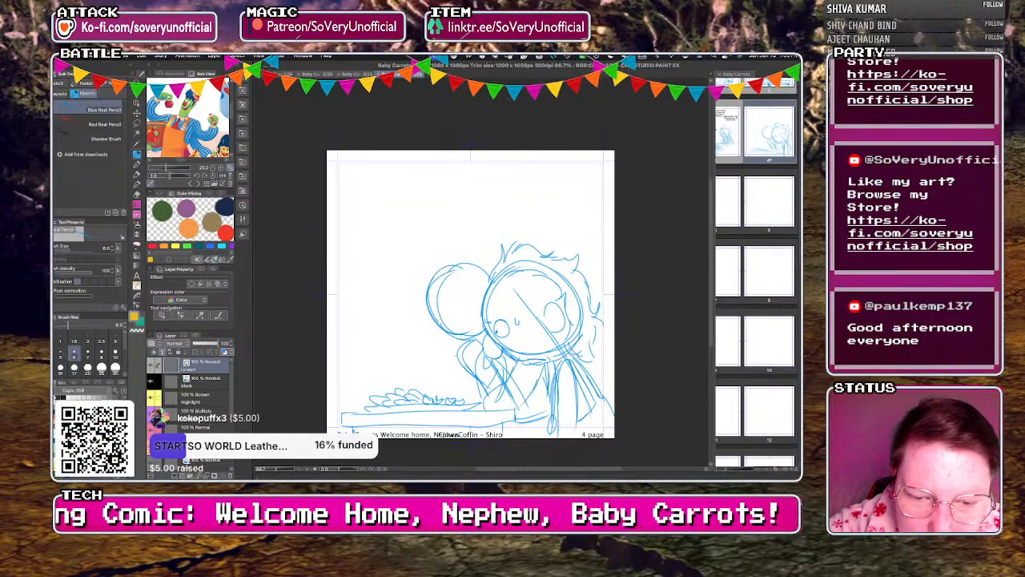
key("super+z")
mouse_move(499, 368)
left_mouse_down()
mouse_move(474, 376)
mouse_move(511, 382)
mouse_move(467, 373)
mouse_move(475, 383)
left_mouse_up()
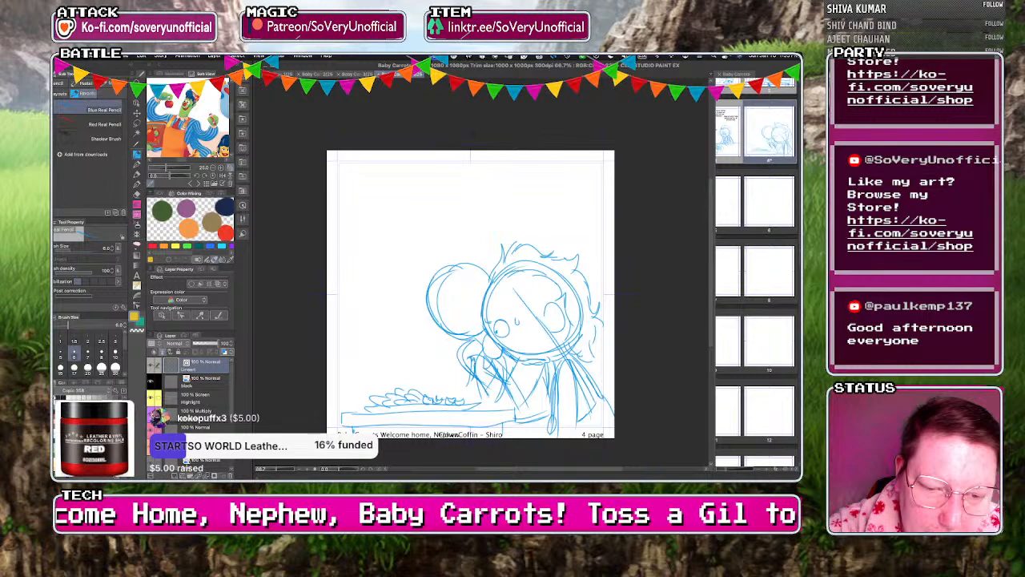
Draw the smaller figure's gloved hands raised above the plate of vegetables.
left_click_drag(469, 379, 455, 381)
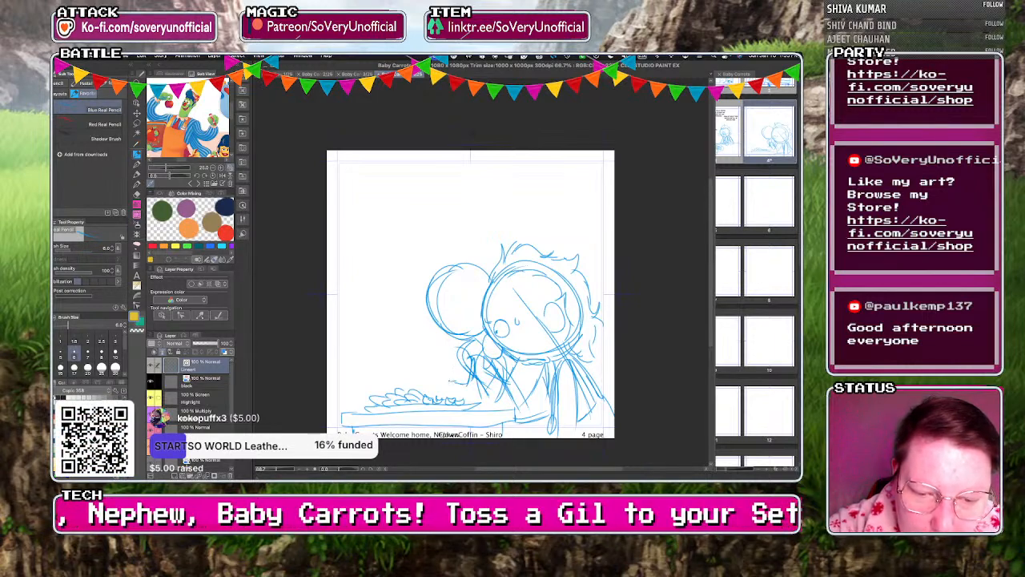
mouse_move(456, 358)
left_mouse_down()
mouse_move(444, 370)
mouse_move(451, 358)
mouse_move(437, 363)
left_mouse_up()
mouse_move(445, 340)
left_mouse_down()
mouse_move(406, 350)
mouse_move(435, 363)
mouse_move(429, 388)
mouse_move(480, 401)
left_mouse_up()
left_click_drag(469, 391, 490, 401)
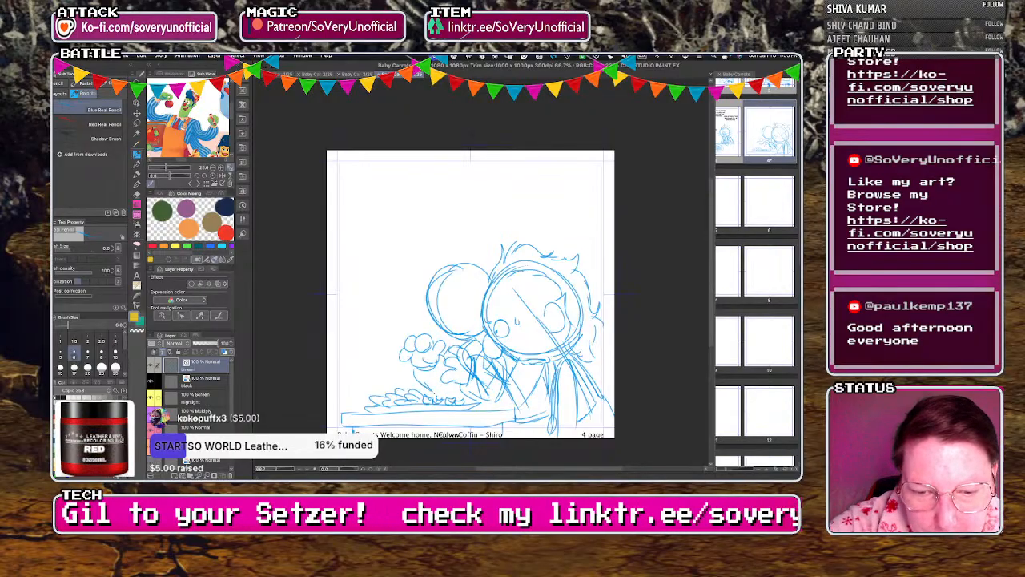
Sketch face guide lines, eyes and an open mouth on the smaller head, undoing the unwanted strokes.
left_click_drag(443, 294, 461, 332)
key("ctrl+z")
mouse_move(453, 268)
left_mouse_down()
mouse_move(464, 333)
mouse_move(455, 315)
mouse_move(438, 317)
mouse_move(479, 304)
mouse_move(450, 317)
left_mouse_up()
key("ctrl+z")
key("ctrl+z")
key("ctrl+z")
key("ctrl+z")
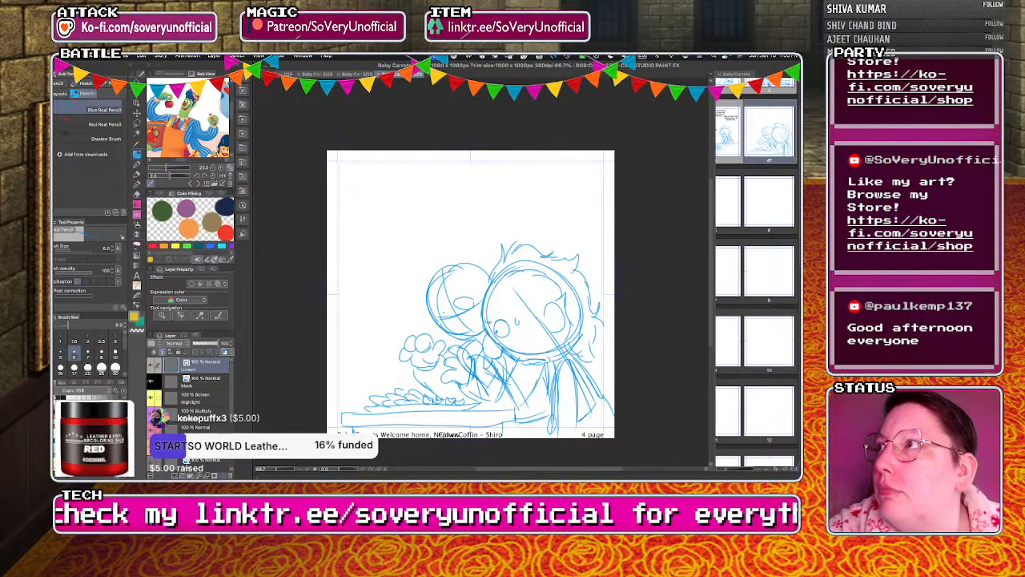
left_click_drag(439, 303, 449, 319)
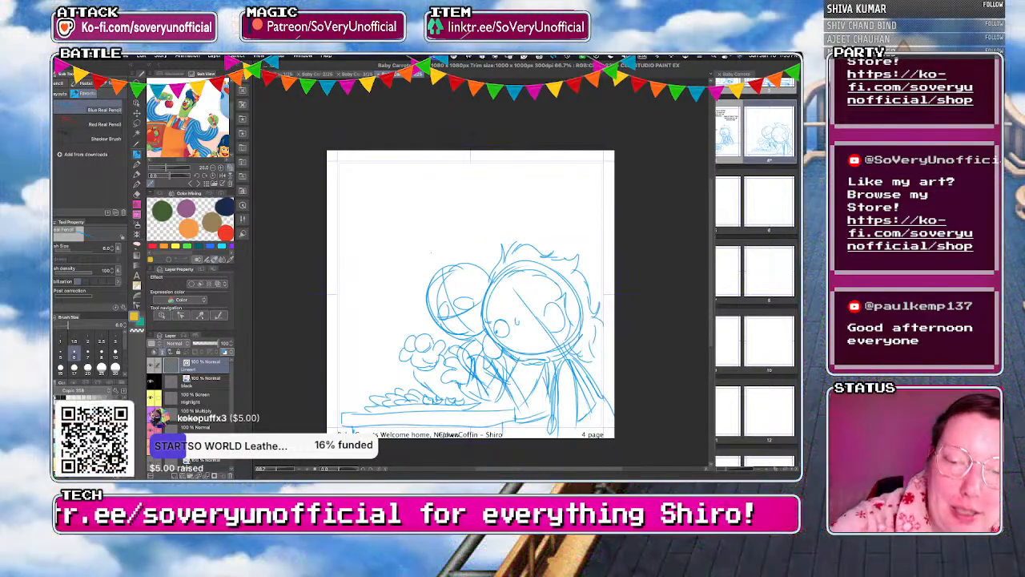
mouse_move(455, 304)
left_mouse_down()
mouse_move(473, 301)
mouse_move(449, 315)
mouse_move(479, 312)
mouse_move(476, 326)
mouse_move(451, 326)
left_mouse_up()
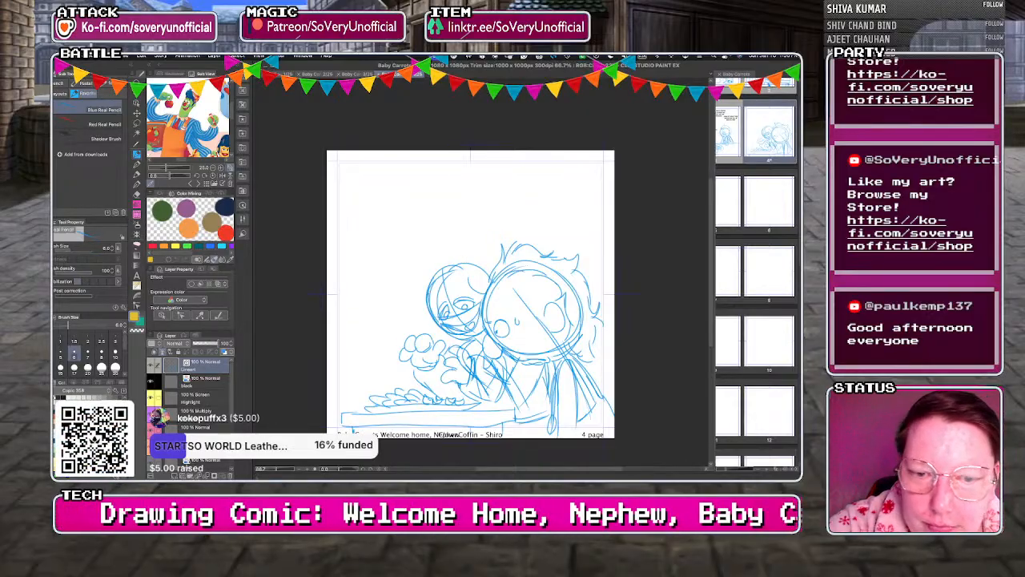
Add hair and a tall looping tuft to the smaller head, plus motion marks above the raised hand.
left_click_drag(463, 275, 444, 295)
mouse_move(430, 294)
left_mouse_down()
mouse_move(444, 238)
mouse_move(441, 263)
mouse_move(479, 258)
mouse_move(492, 268)
left_mouse_up()
mouse_move(433, 293)
left_mouse_down()
mouse_move(435, 316)
mouse_move(424, 289)
left_mouse_up()
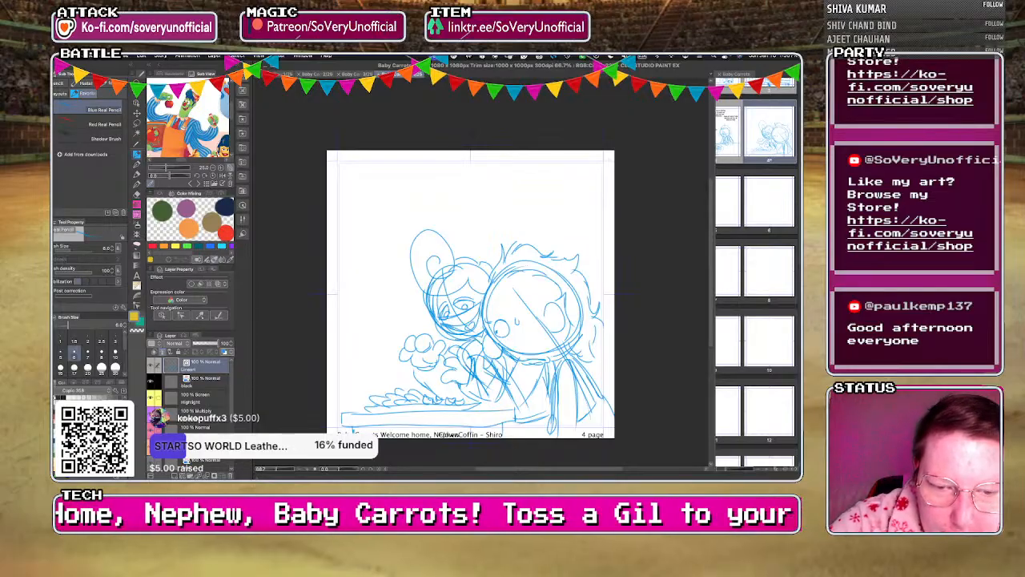
left_click_drag(399, 335, 404, 327)
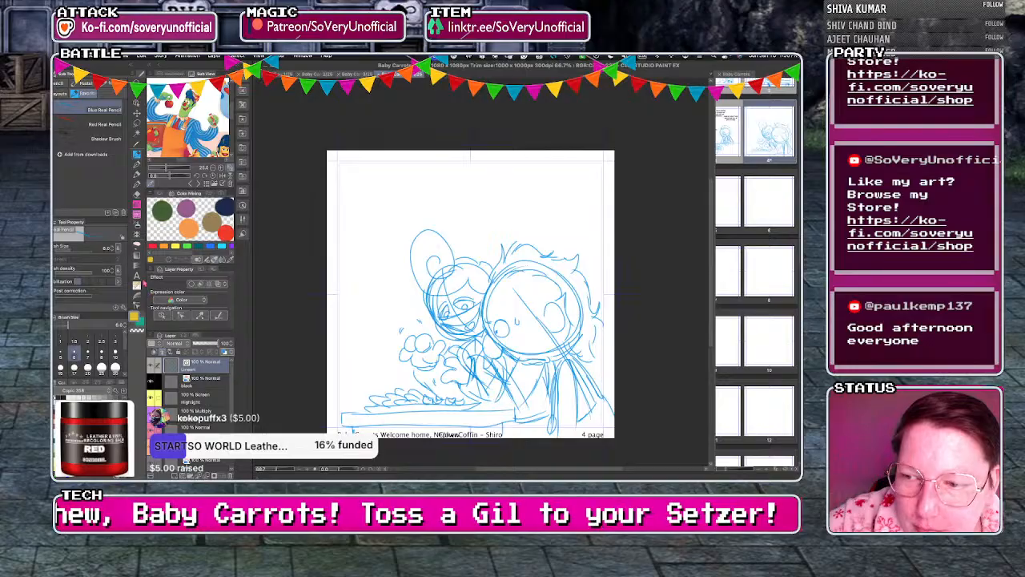
Letter "YUM. YUM. BABY CARROTS AND CELERY. SO. GOOD." in a text block above the smaller figure.
key("t")
left_click(364, 188)
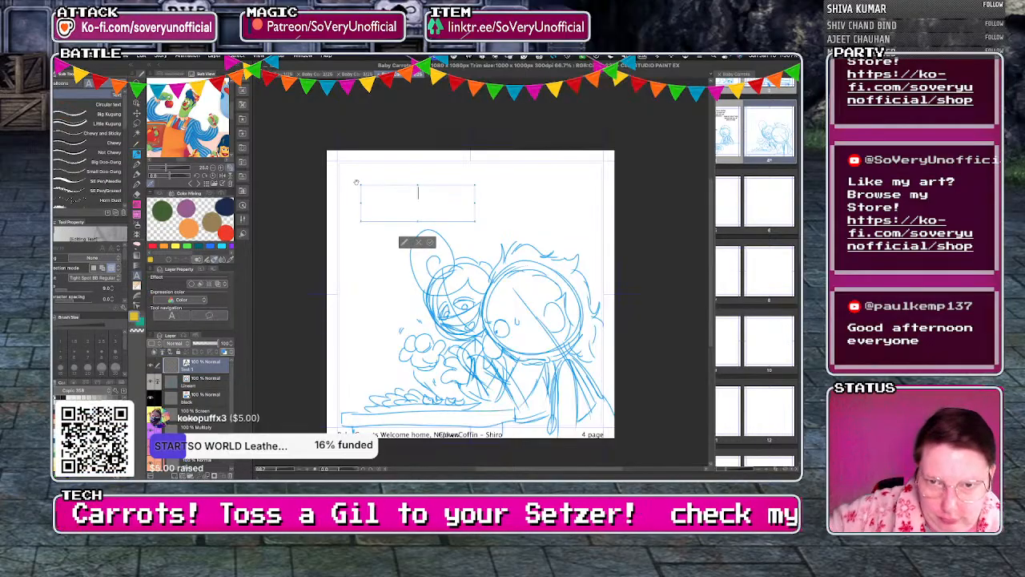
type("Yu")
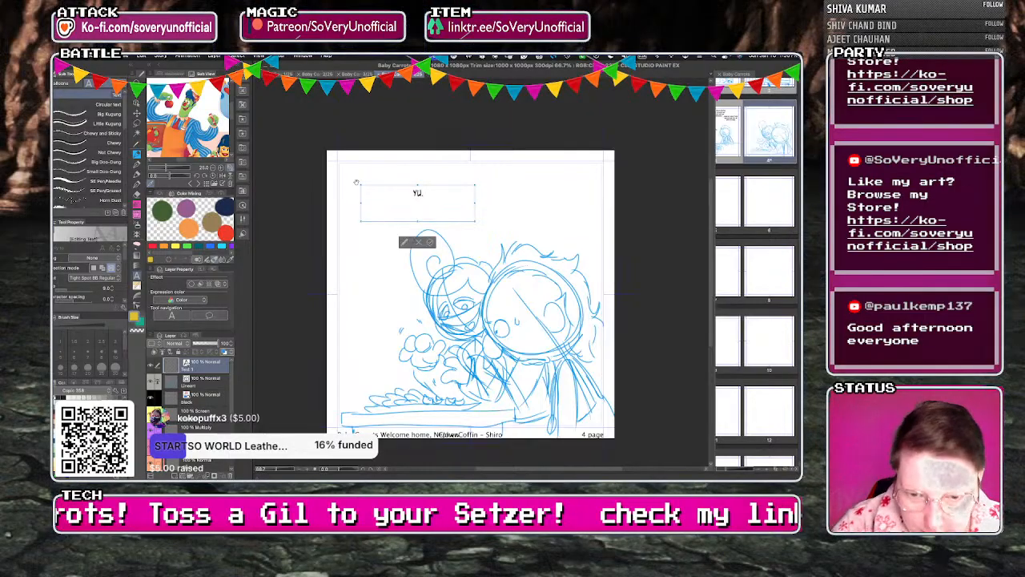
type("m. Yum.")
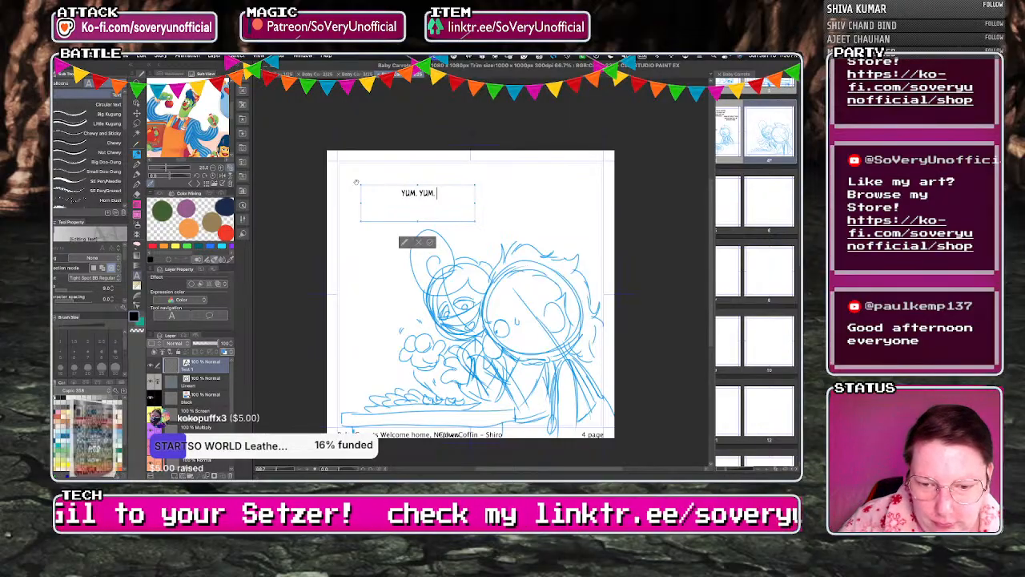
type(" BABY CARROTS AND")
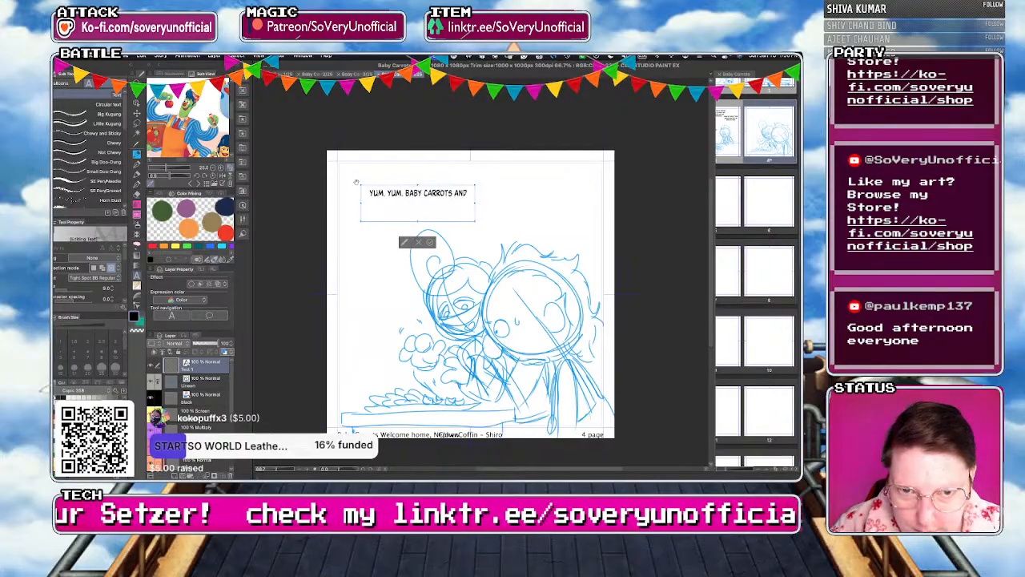
type(" CELERY.")
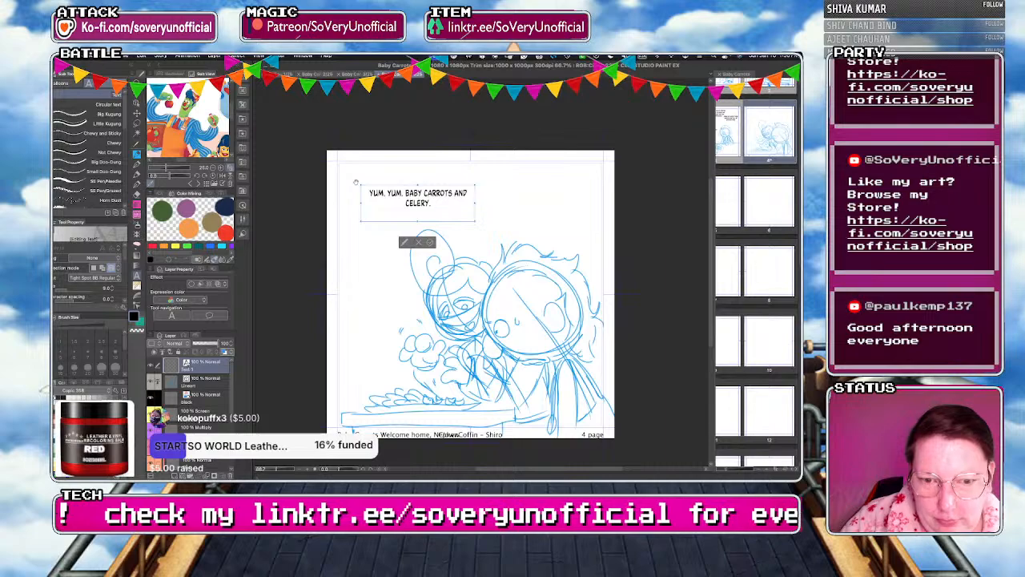
type(" SO. GOOD.")
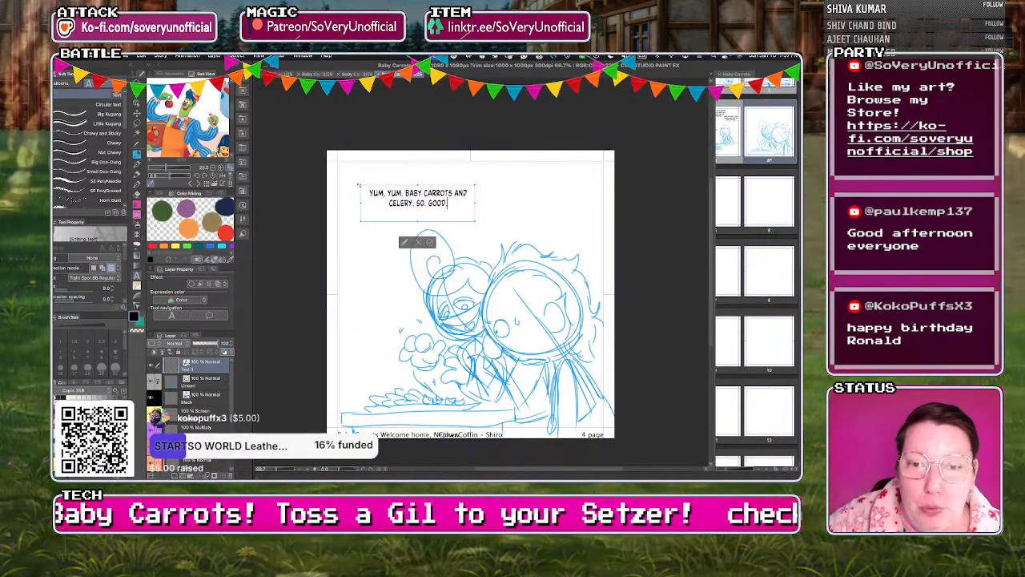
Narrow and shorten the dialogue block to fit two lines and place it in the page's upper left corner.
left_click_drag(476, 202, 459, 201)
mouse_move(408, 221)
left_mouse_down()
mouse_move(423, 199)
mouse_move(410, 203)
left_mouse_up()
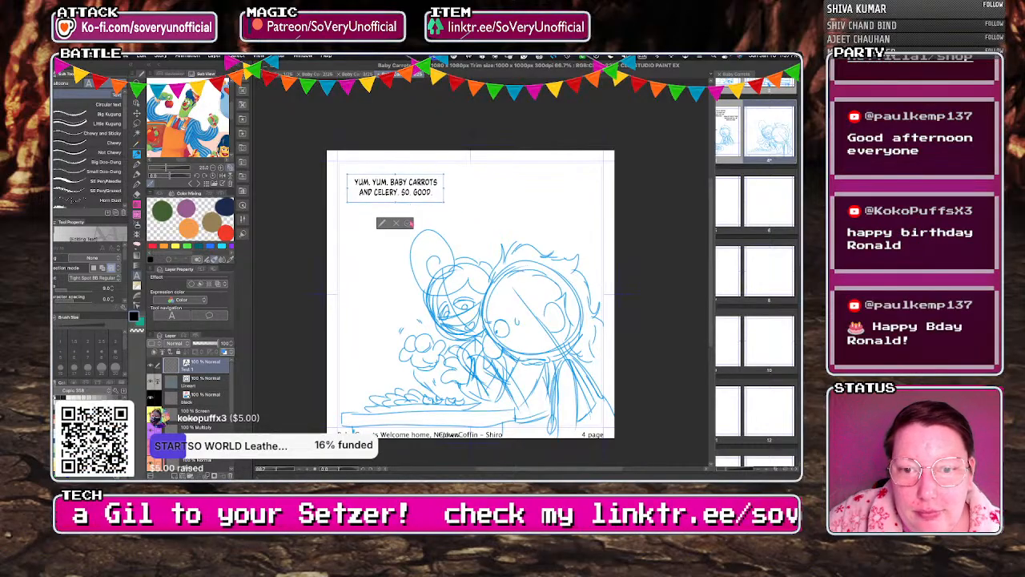
left_click(409, 223)
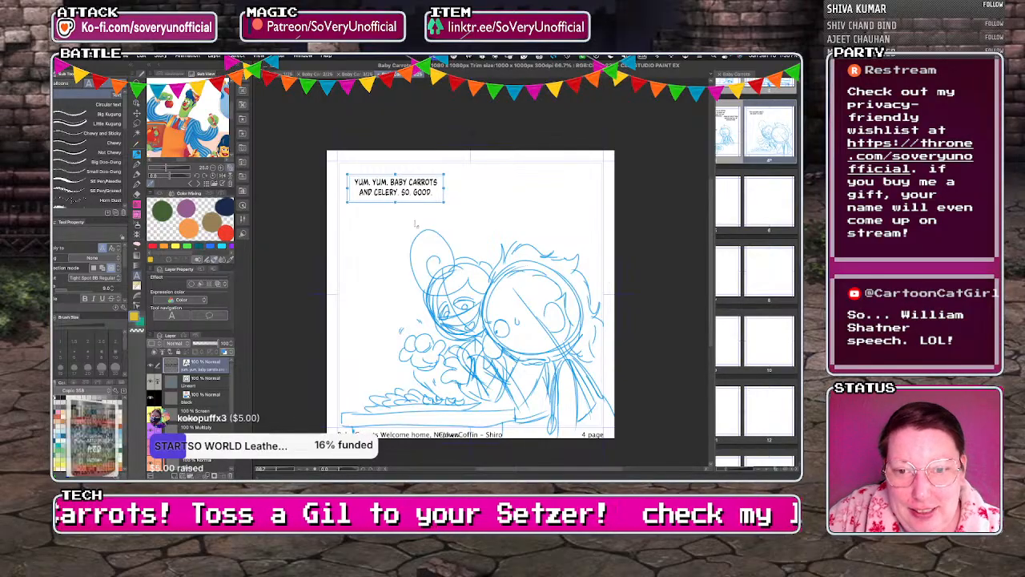
Letter "WHERE. DO I. BEGIN." in a new text block, fitting its frame to one line beside the first dialogue block.
left_click_drag(474, 203, 588, 240)
type("WHERE")
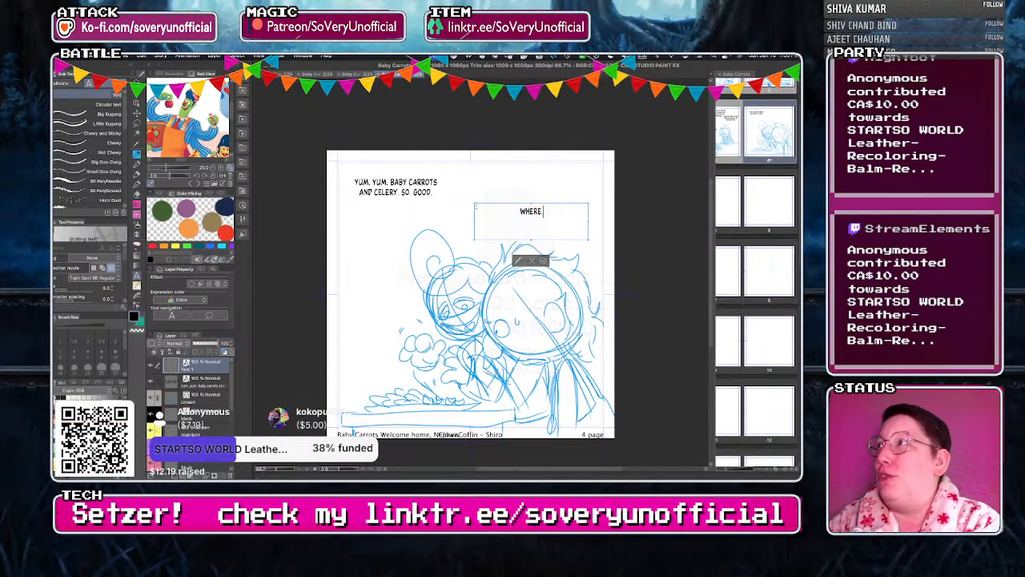
type(".")
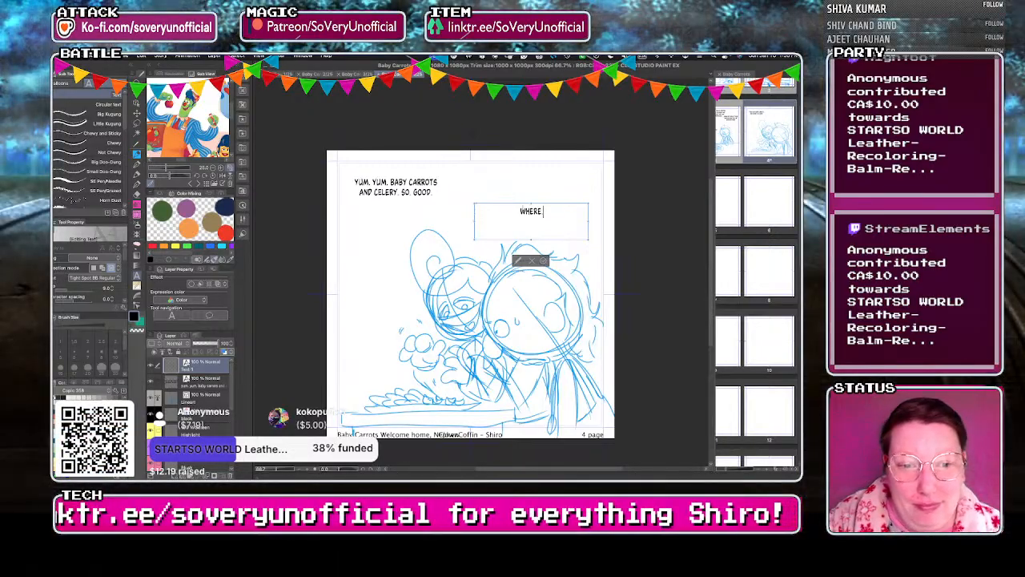
type("DO")
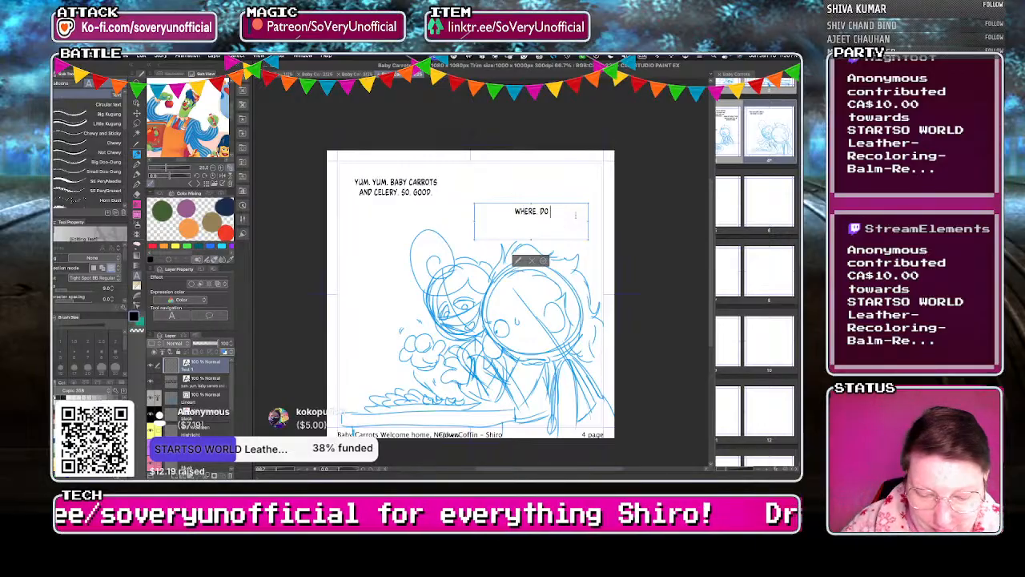
type(" I BEGIN")
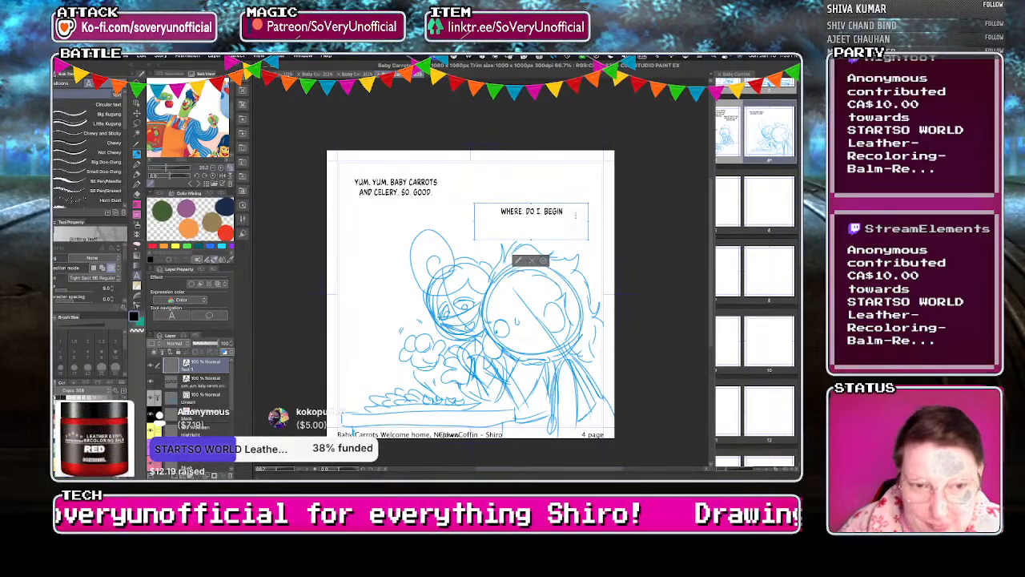
left_click_drag(587, 238, 522, 203)
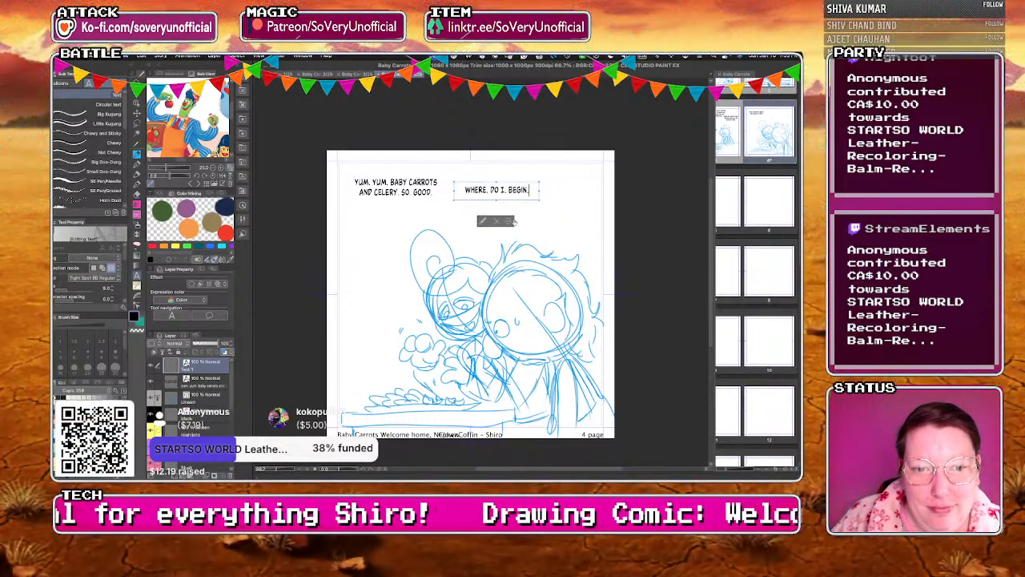
left_click(510, 222)
Letter "DON'T. BE SHY. BUDDY! DIG. IN!" on two lines in a new text block and place it above the larger head.
left_click(509, 217)
type("DON'T")
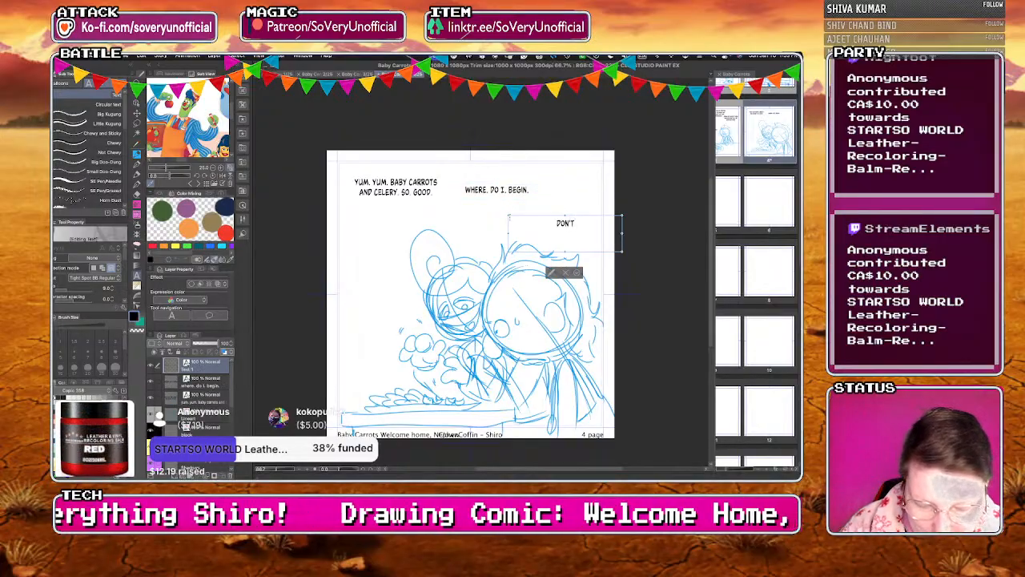
type(". BE SHY")
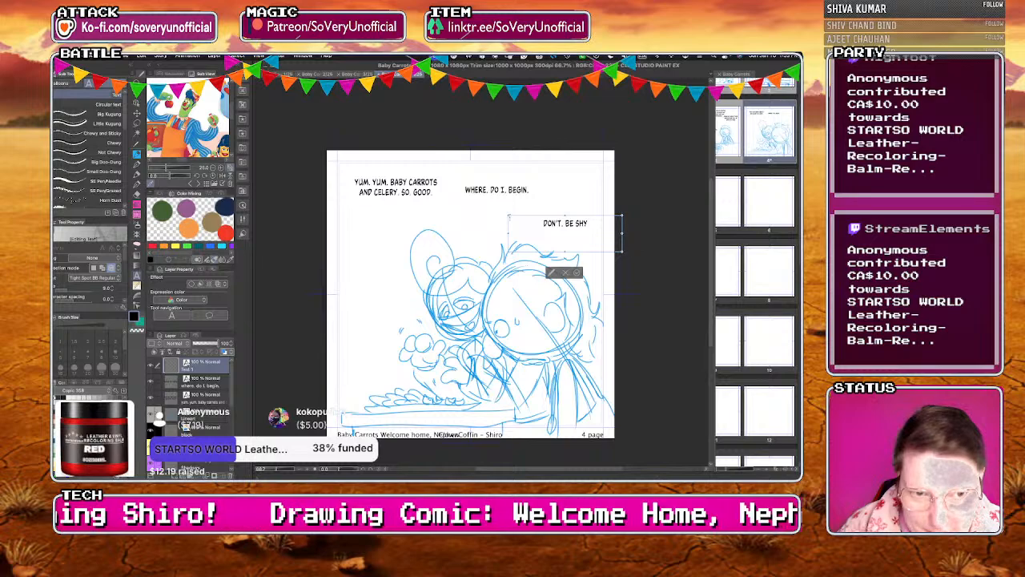
type(". BUDDY!")
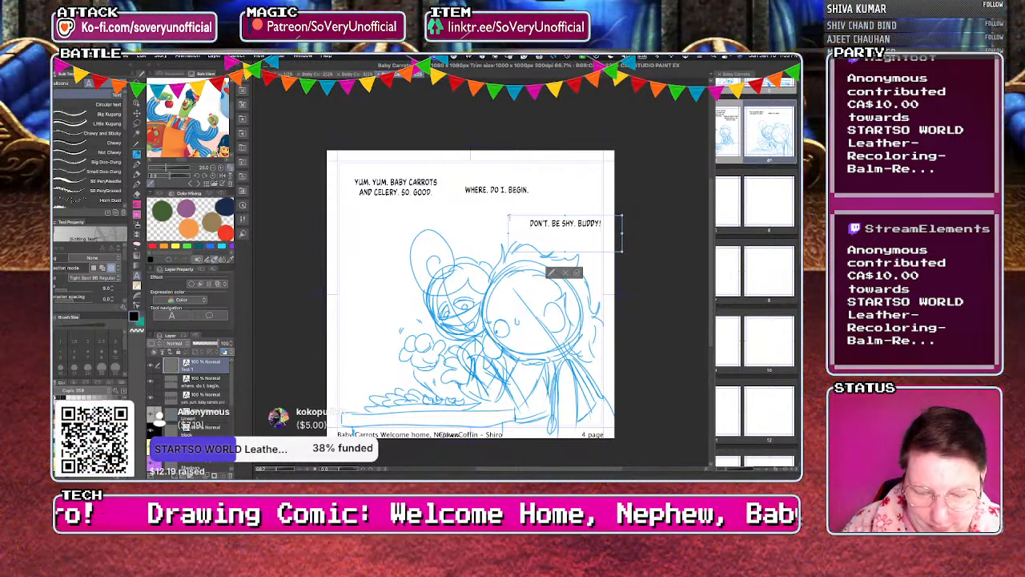
key("Return")
type("DIG. IN!")
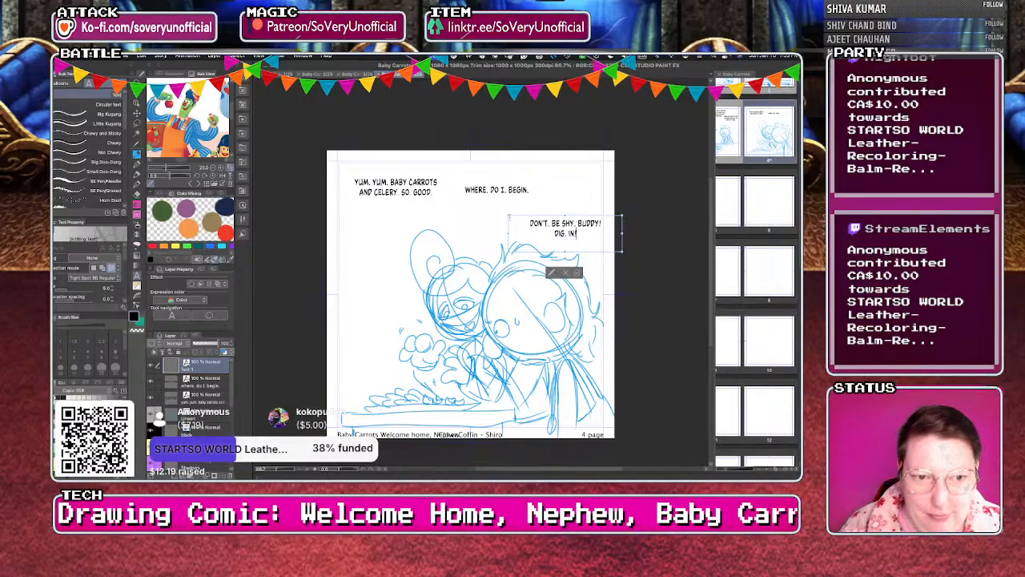
left_click_drag(623, 266, 594, 242)
left_click_drag(585, 237, 592, 229)
Shift the "WHERE. DO I. BEGIN." block slightly closer to the first dialogue block and save page 4.
left_click_drag(479, 199, 468, 203)
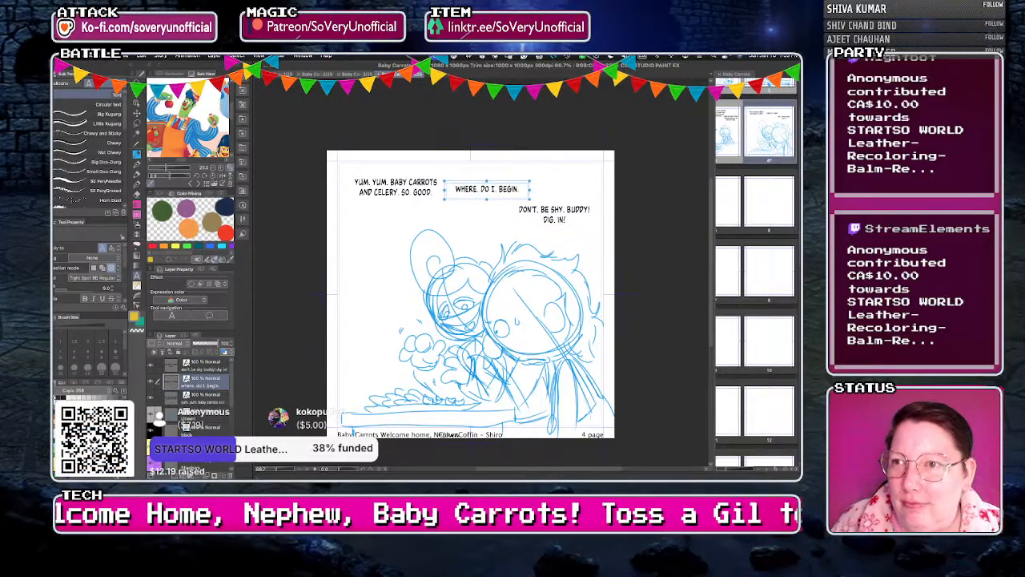
left_click(120, 56)
left_click(135, 124)
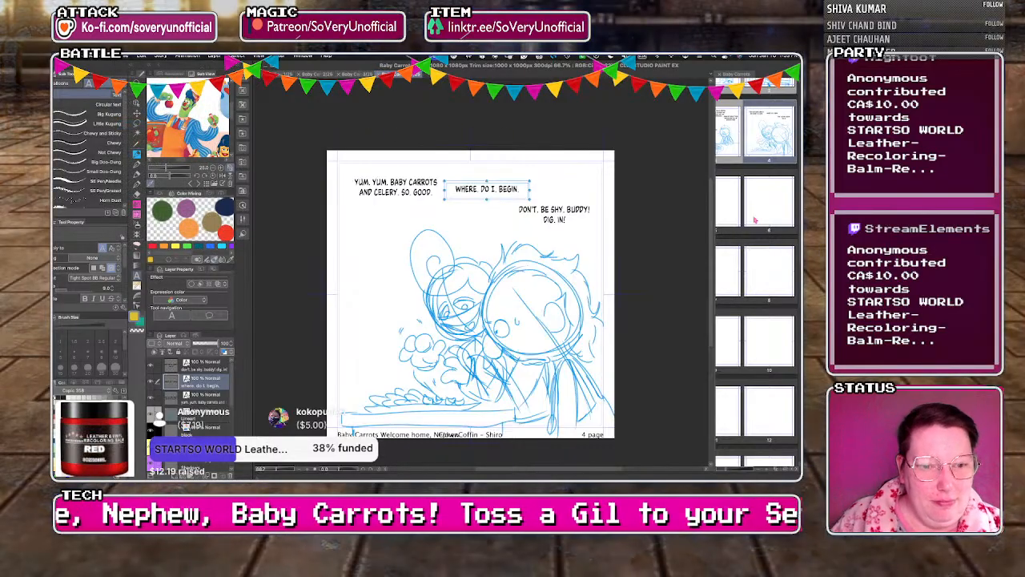
Open page 5 and activate its sketch layer with the Blue Real Pencil.
left_click(730, 215)
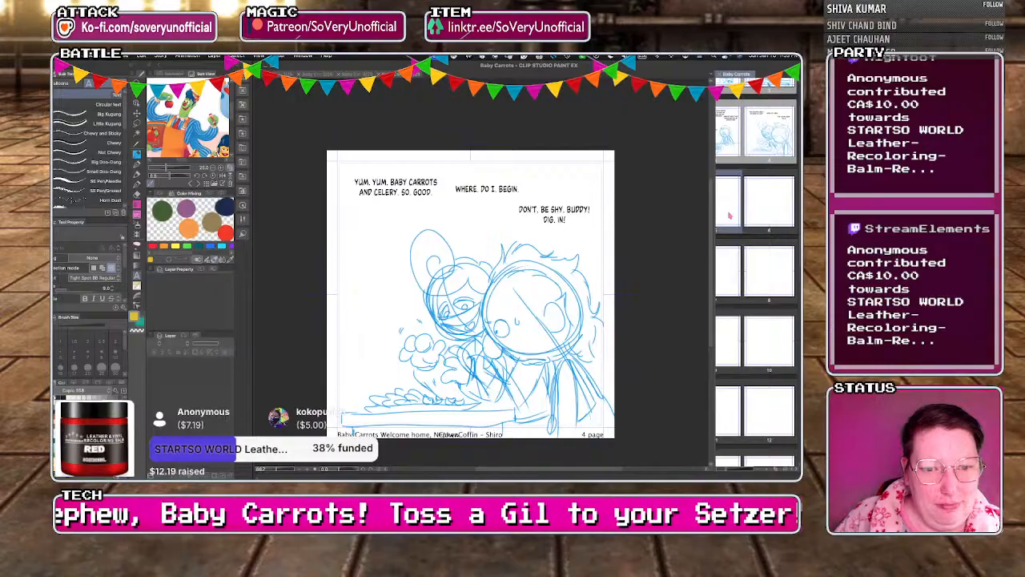
double_click(730, 215)
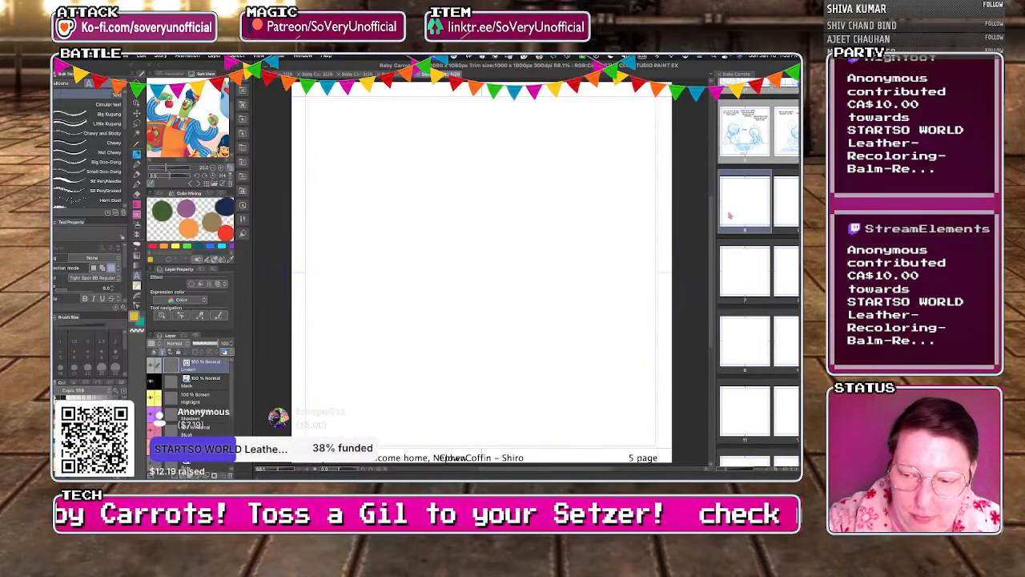
left_click_drag(232, 389, 231, 450)
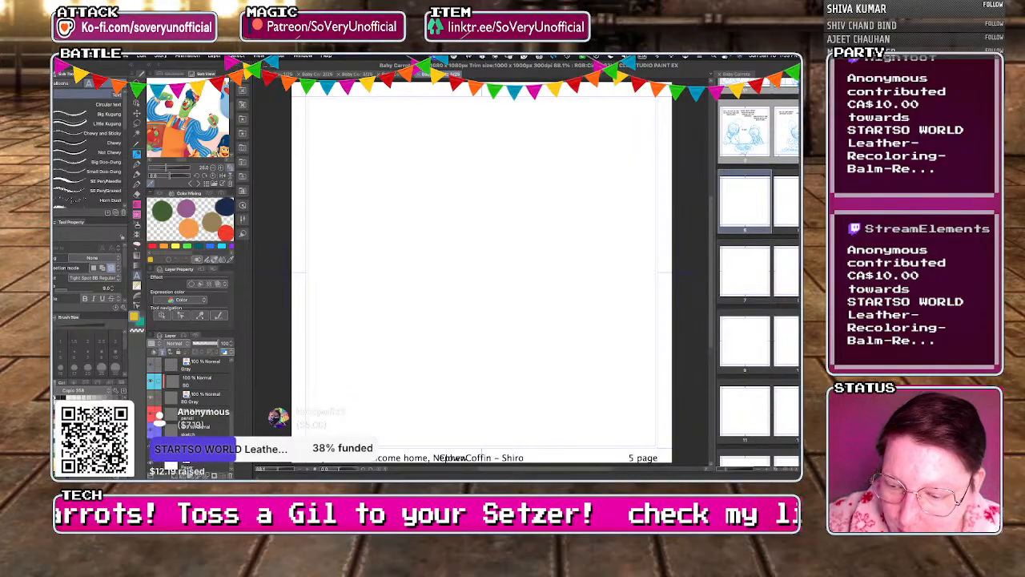
left_click(196, 431)
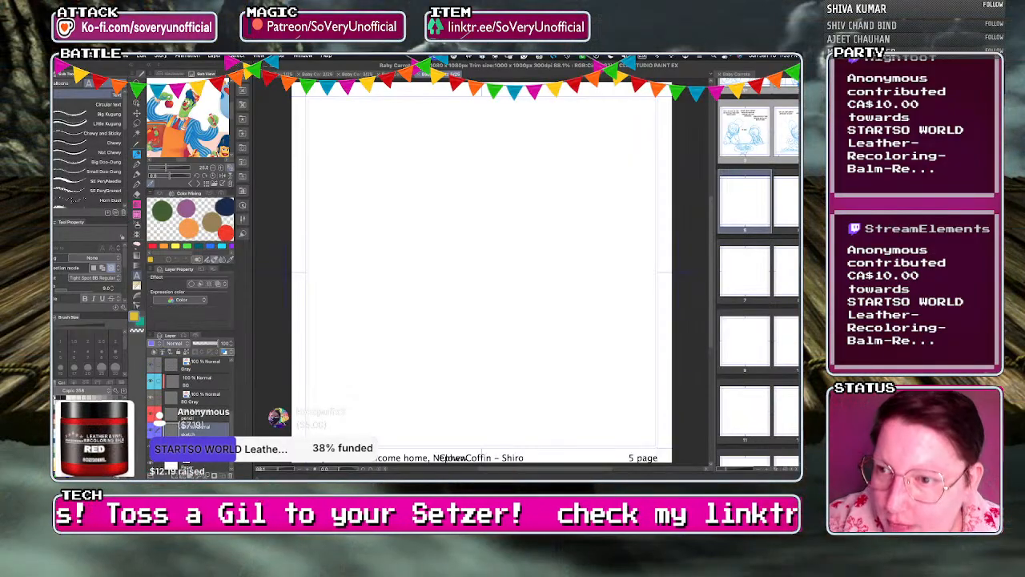
left_click(137, 155)
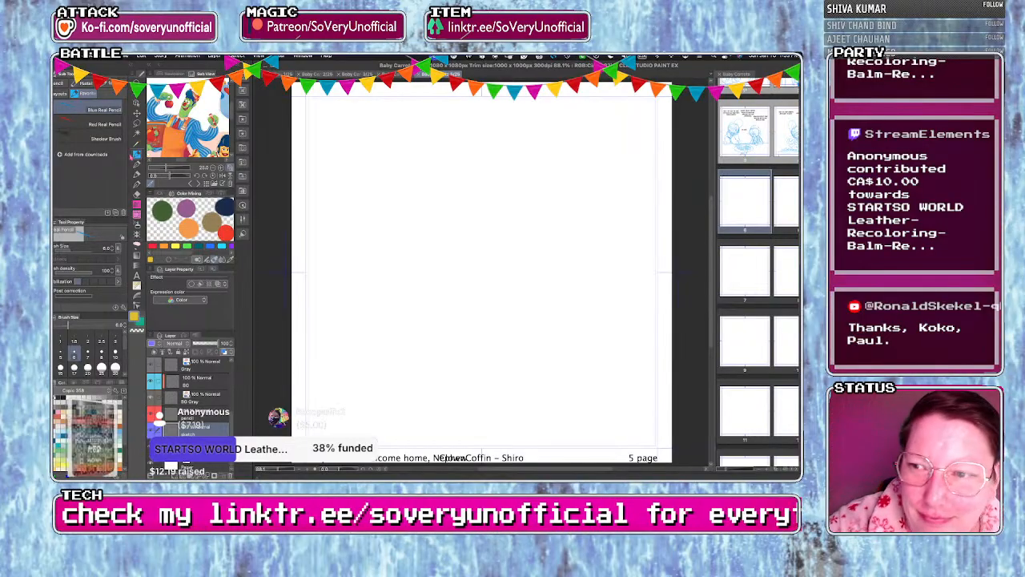
scroll(384, 206, "down", 1)
scroll(317, 121, "up", 5)
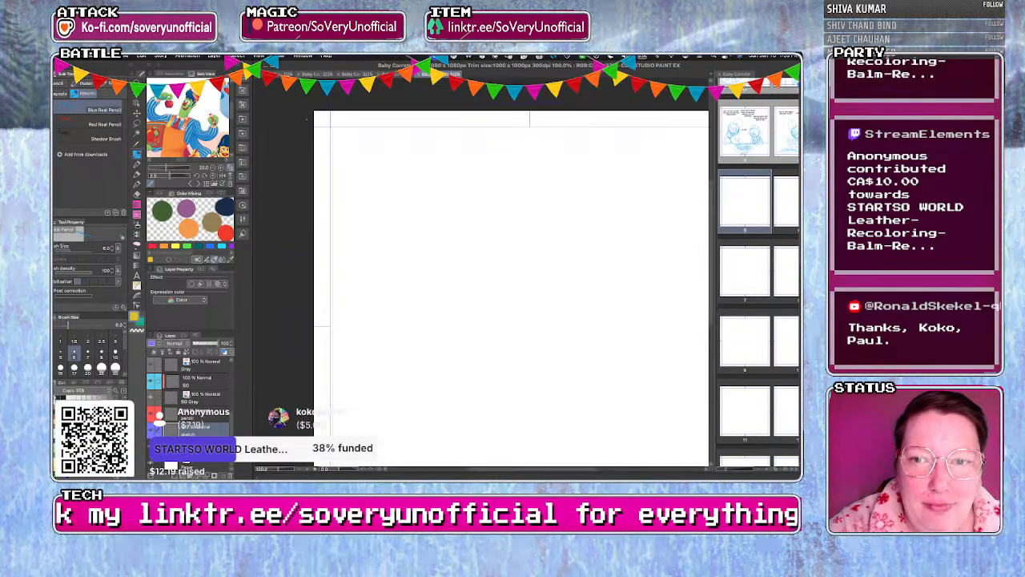
scroll(381, 157, "down", 5)
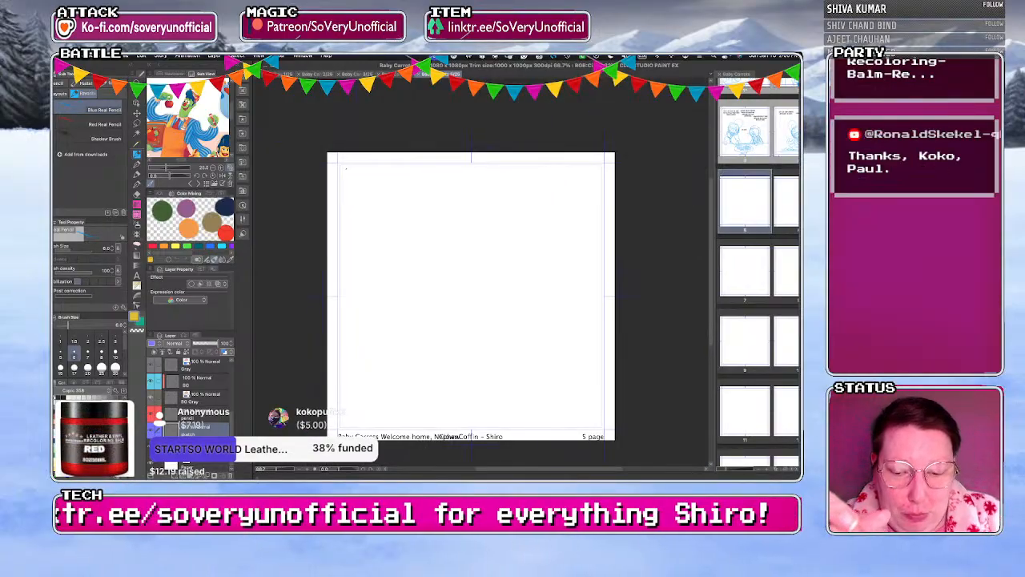
scroll(398, 376, "down", 2)
scroll(407, 396, "up", 4)
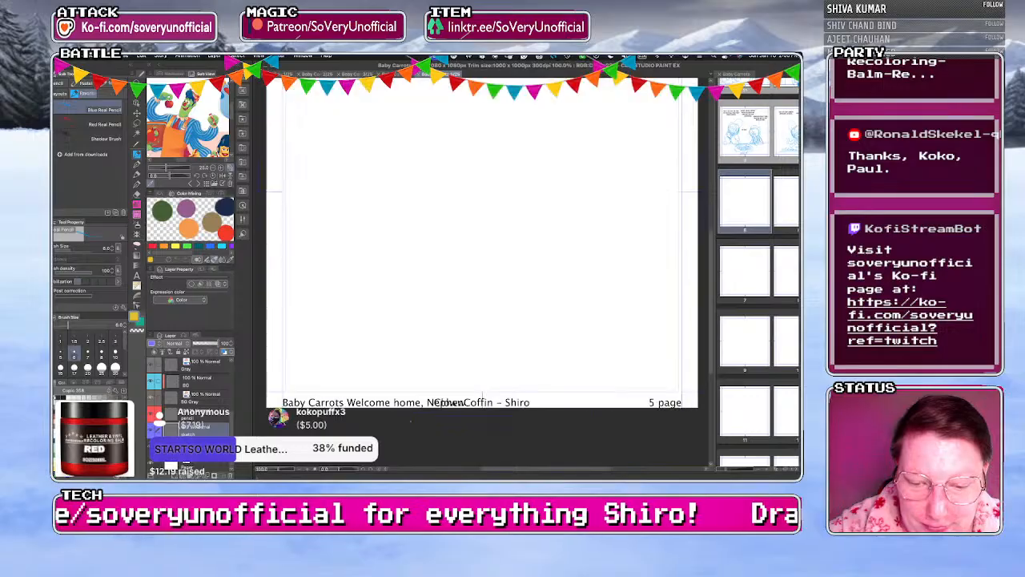
scroll(410, 336, "down", 3)
scroll(414, 251, "up", 2)
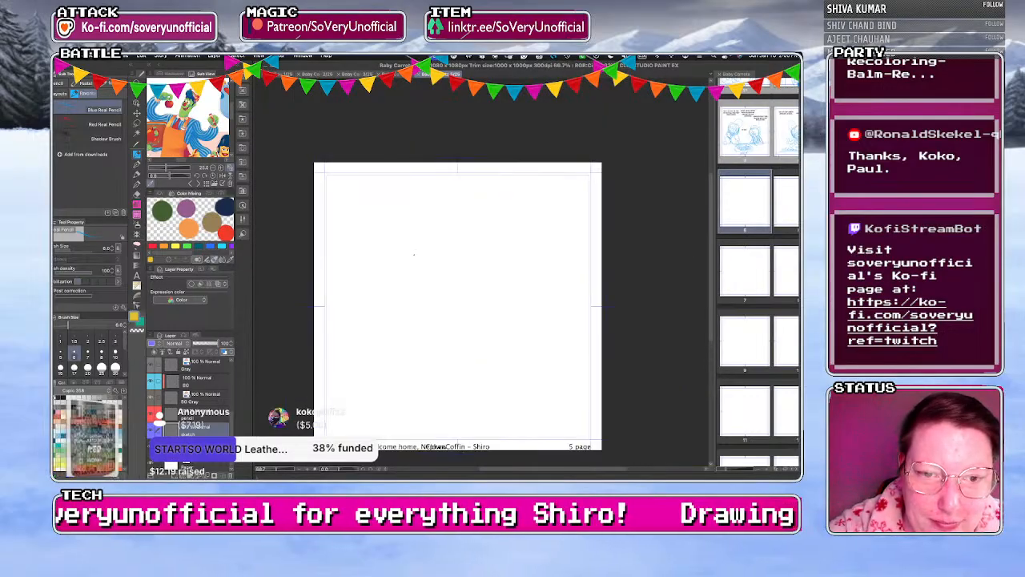
scroll(414, 252, "up", 1)
scroll(409, 312, "down", 1)
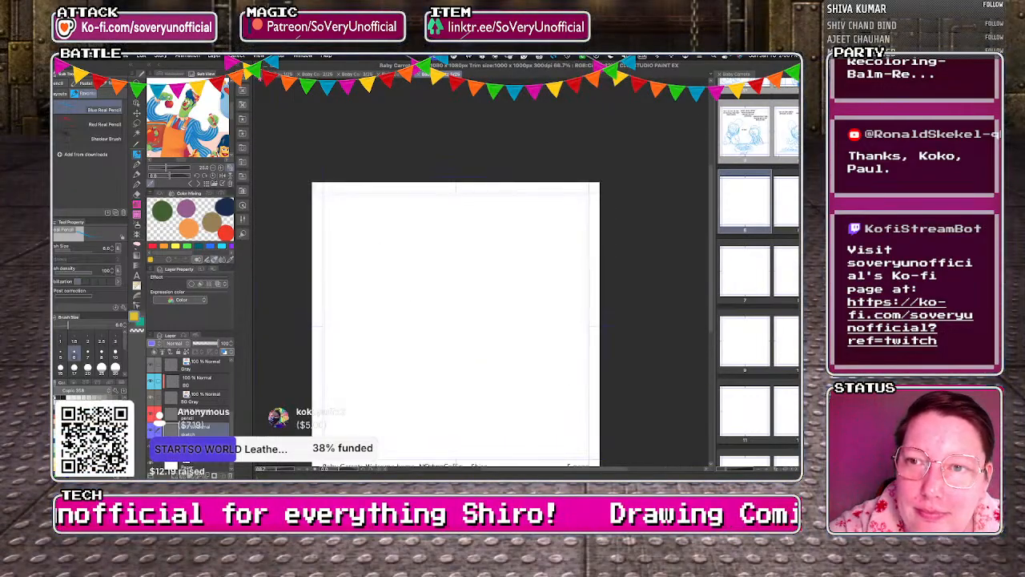
Close the open documents of the finished pages and return to blank page 5.
key("super+w")
left_click(484, 220)
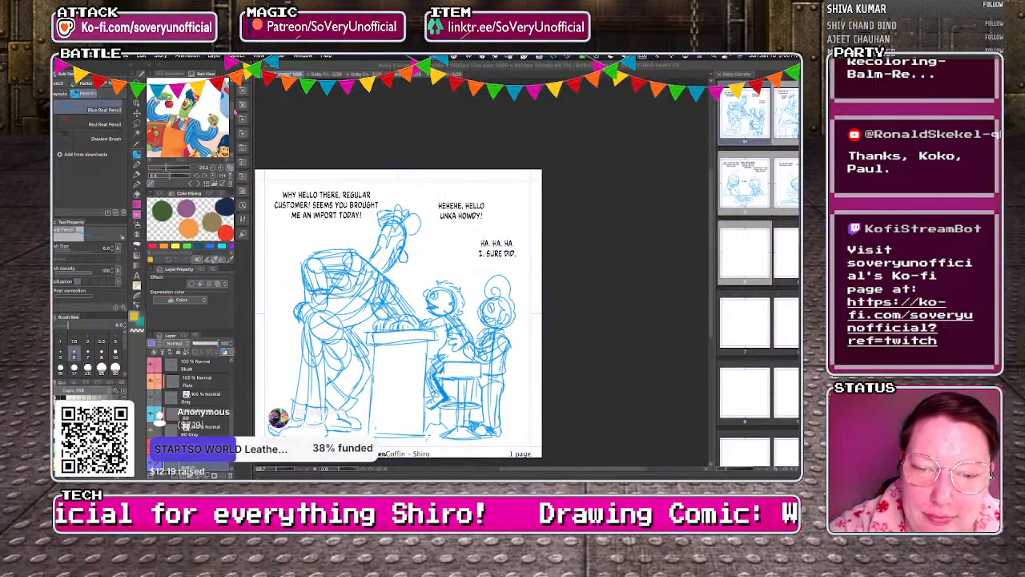
key("super+w")
key("super+w")
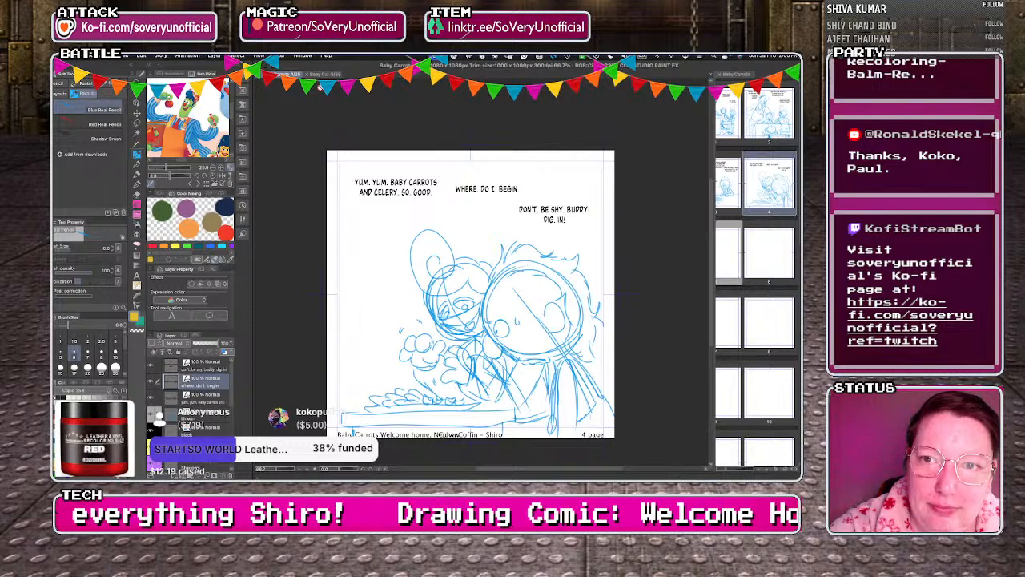
key("super+w")
key("super+w")
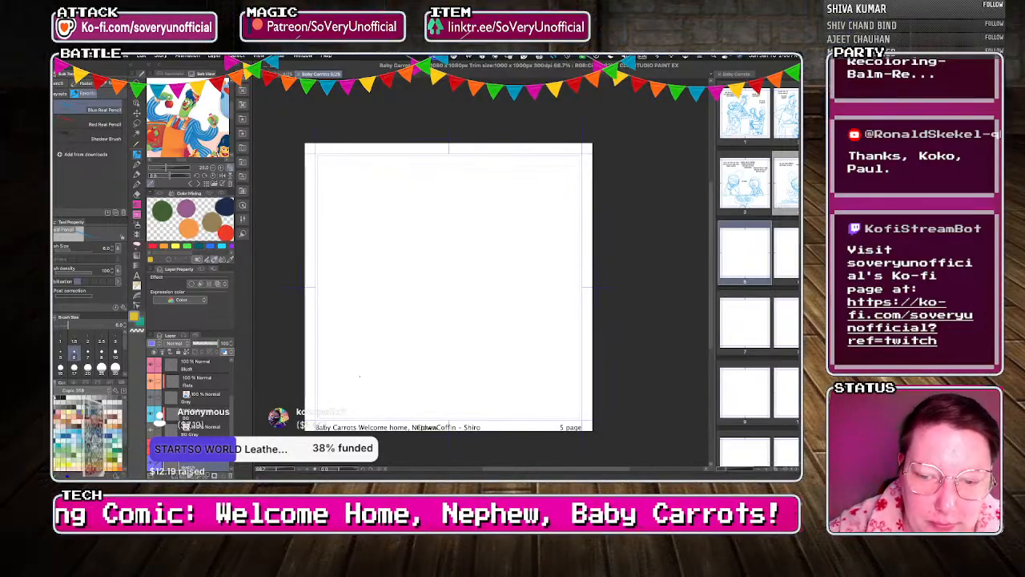
Sketch a curved surface with a mound of baby carrots in page 5's lower right and a large round head at its left.
mouse_move(590, 385)
left_mouse_down()
mouse_move(446, 396)
mouse_move(378, 429)
left_mouse_up()
mouse_move(504, 384)
left_mouse_down()
mouse_move(482, 389)
mouse_move(509, 352)
mouse_move(576, 383)
mouse_move(549, 380)
mouse_move(522, 348)
mouse_move(501, 345)
mouse_move(475, 360)
left_mouse_up()
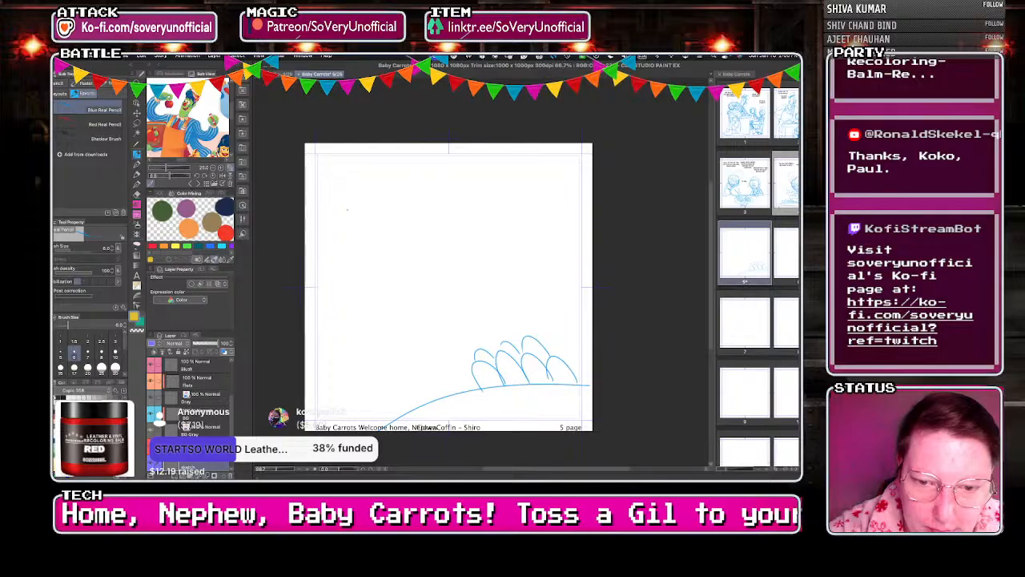
mouse_move(454, 288)
left_mouse_down()
mouse_move(385, 225)
mouse_move(440, 297)
mouse_move(436, 339)
left_mouse_up()
mouse_move(457, 271)
left_mouse_down()
mouse_move(446, 345)
mouse_move(387, 363)
left_mouse_up()
mouse_move(387, 226)
left_mouse_down()
mouse_move(344, 232)
mouse_move(319, 295)
mouse_move(344, 356)
mouse_move(383, 364)
left_mouse_up()
Draw curved face guide lines, an oval nose and two round eyes with dot pupils on the head, undoing an unwanted stroke.
mouse_move(324, 277)
left_mouse_down()
mouse_move(316, 336)
mouse_move(380, 368)
left_mouse_up()
mouse_move(428, 266)
left_mouse_down()
mouse_move(405, 327)
mouse_move(365, 359)
left_mouse_up()
mouse_move(336, 262)
left_mouse_down()
mouse_move(436, 351)
mouse_move(394, 296)
mouse_move(402, 344)
mouse_move(415, 301)
mouse_move(336, 358)
mouse_move(394, 359)
left_mouse_up()
key("ctrl+z")
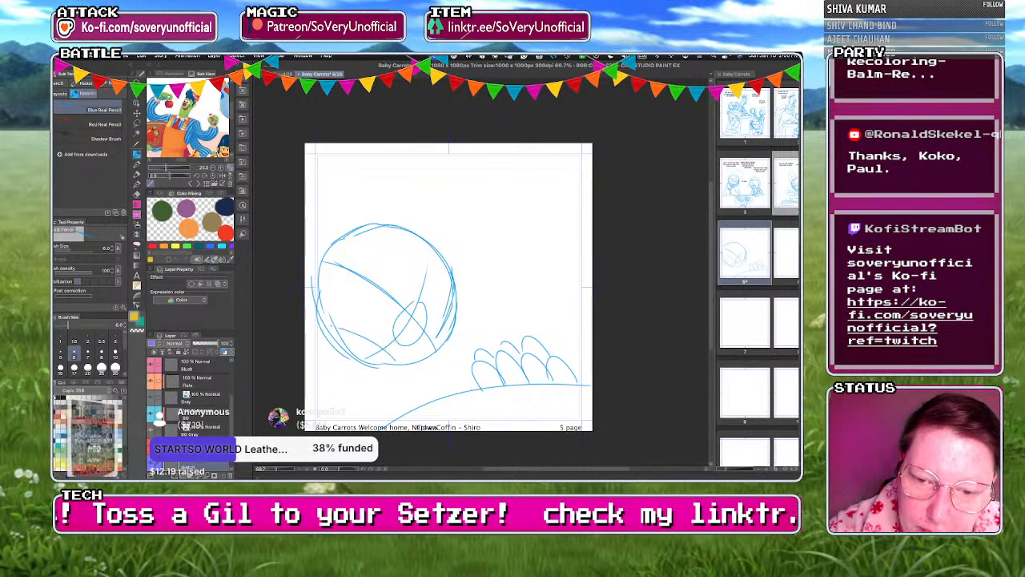
left_click_drag(399, 266, 439, 330)
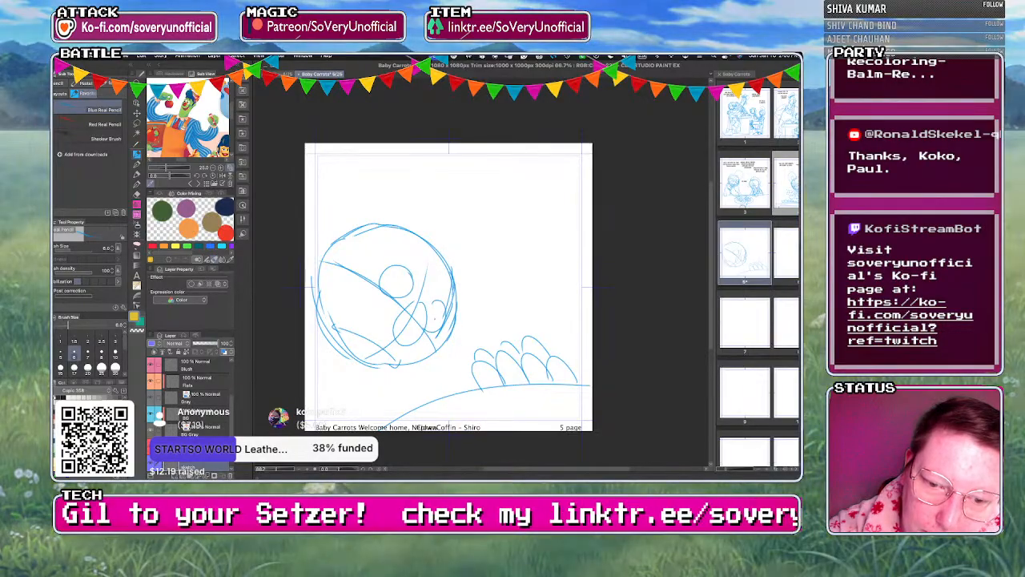
left_click(435, 318)
left_click(398, 282)
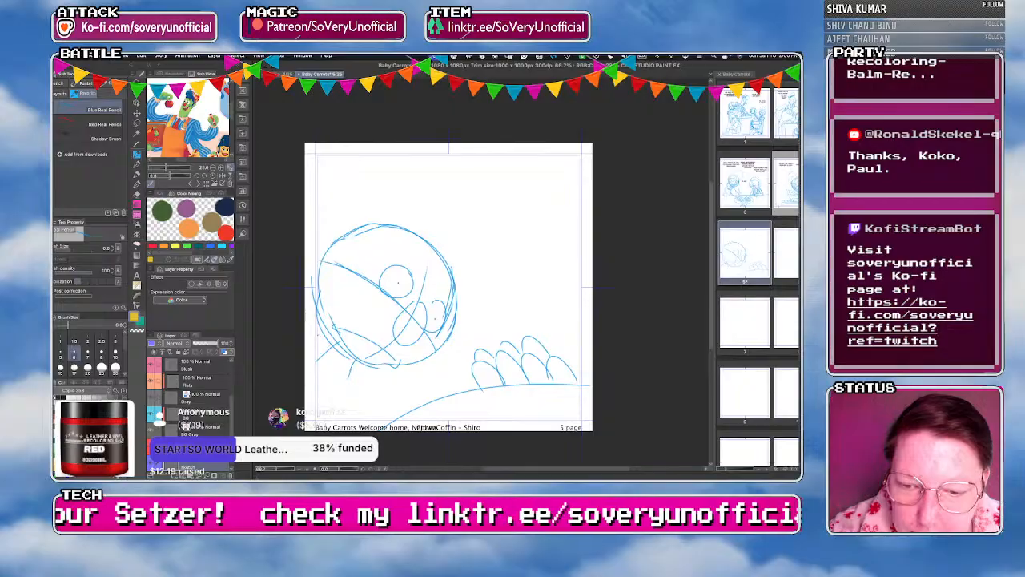
Sketch the figure's shoulder, torso and arm lines below the head, running down to the page's lower edge.
mouse_move(322, 311)
left_mouse_down()
mouse_move(353, 356)
mouse_move(311, 342)
mouse_move(340, 396)
mouse_move(341, 428)
left_mouse_up()
left_click_drag(356, 368, 364, 426)
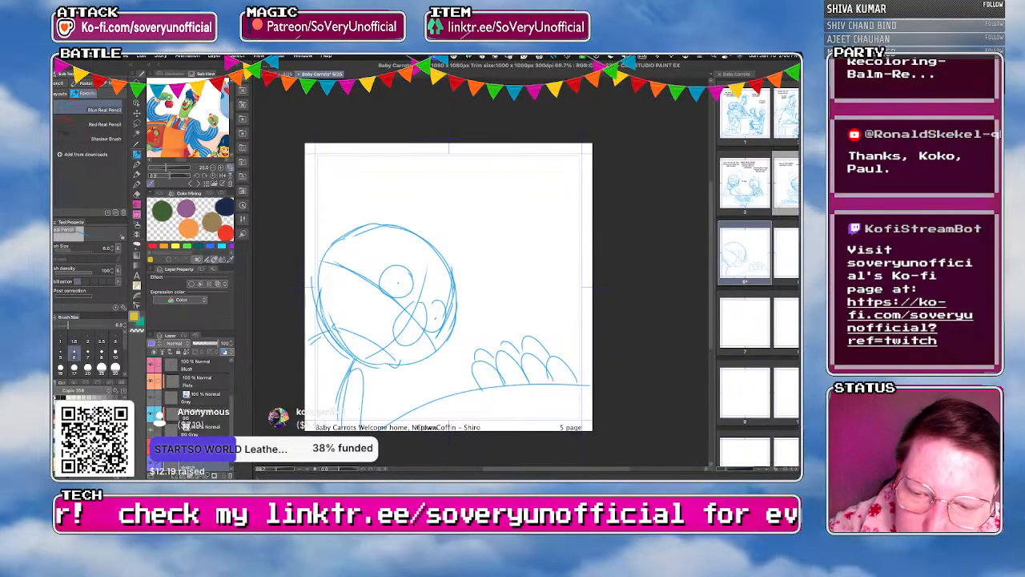
left_click_drag(349, 375, 343, 429)
mouse_move(327, 328)
left_mouse_down()
mouse_move(319, 430)
mouse_move(339, 422)
left_mouse_up()
Add a rounded ear behind the head, a bulge along the lower cheek and spiky hair across the top and forehead.
left_click_drag(345, 225, 309, 258)
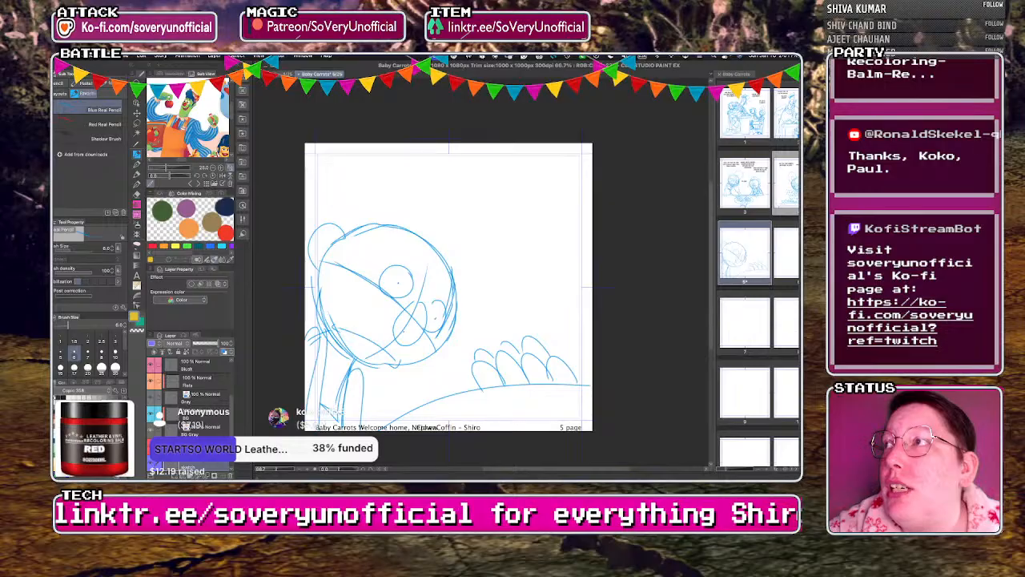
left_click_drag(432, 358, 456, 324)
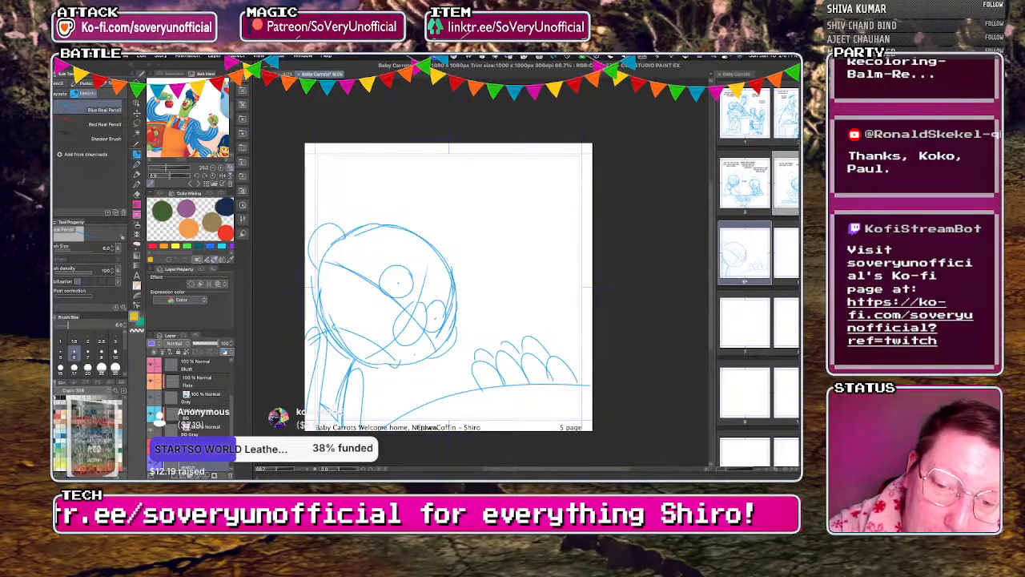
left_click_drag(454, 255, 443, 272)
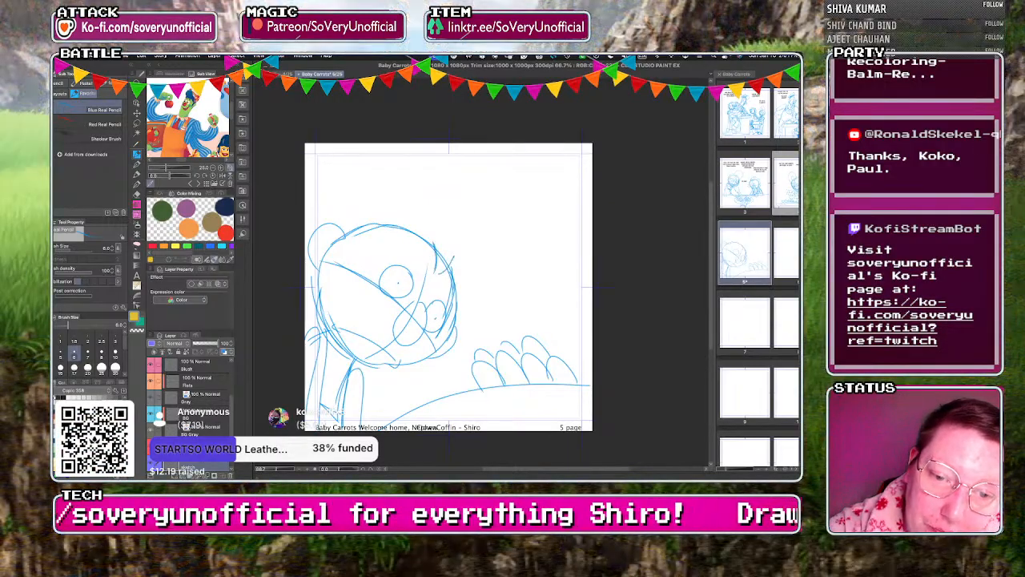
left_click_drag(453, 228, 457, 262)
mouse_move(450, 224)
left_mouse_down()
mouse_move(453, 242)
mouse_move(411, 210)
left_mouse_up()
mouse_move(407, 196)
left_mouse_down()
mouse_move(414, 218)
mouse_move(367, 203)
left_mouse_up()
left_click_drag(433, 251, 346, 215)
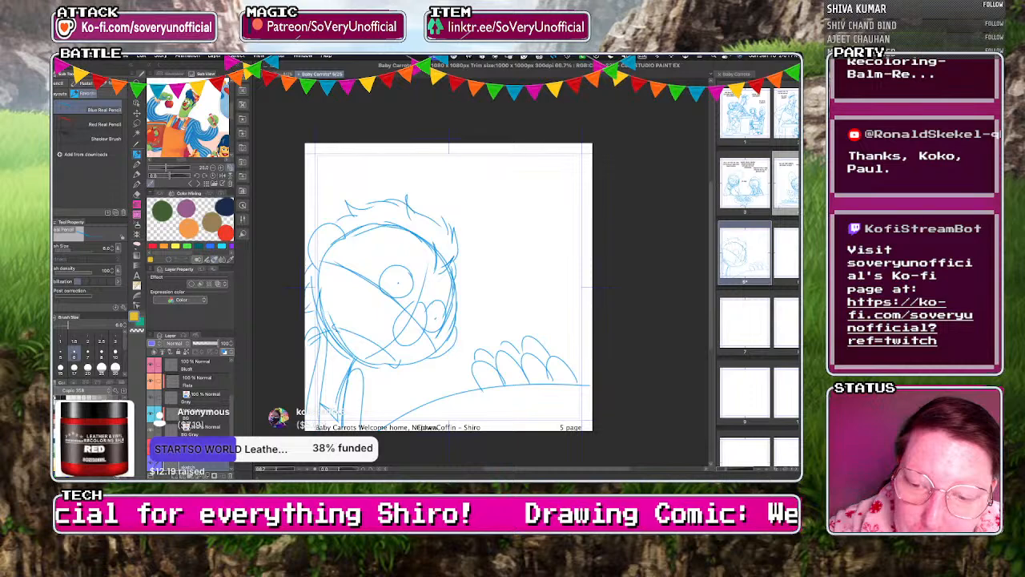
Reinforce the figure's body lines, scatter small X marks around the figure and carrots, and select the Text tool.
left_click_drag(319, 335, 339, 409)
left_click_drag(353, 370, 344, 408)
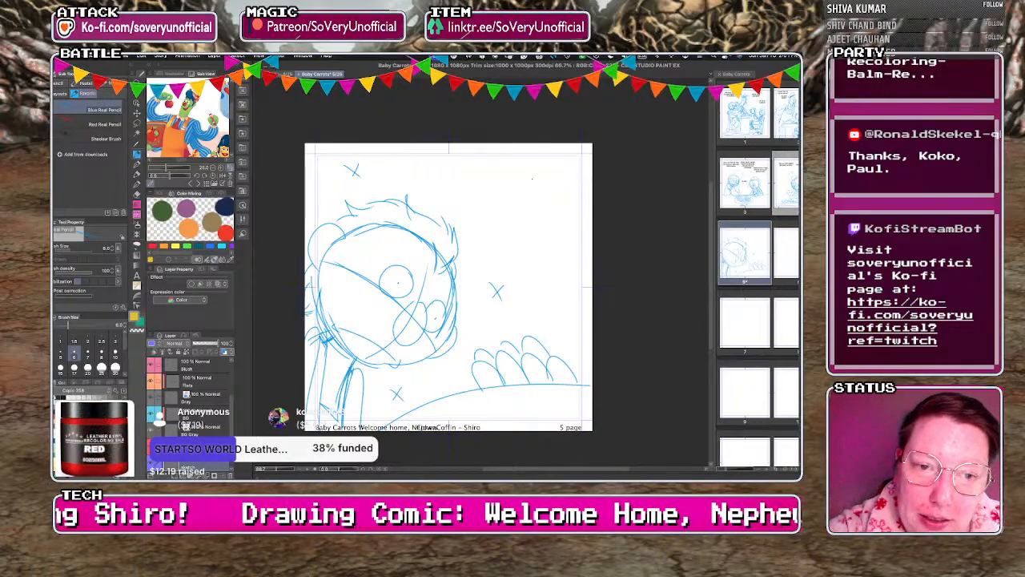
left_click(137, 275)
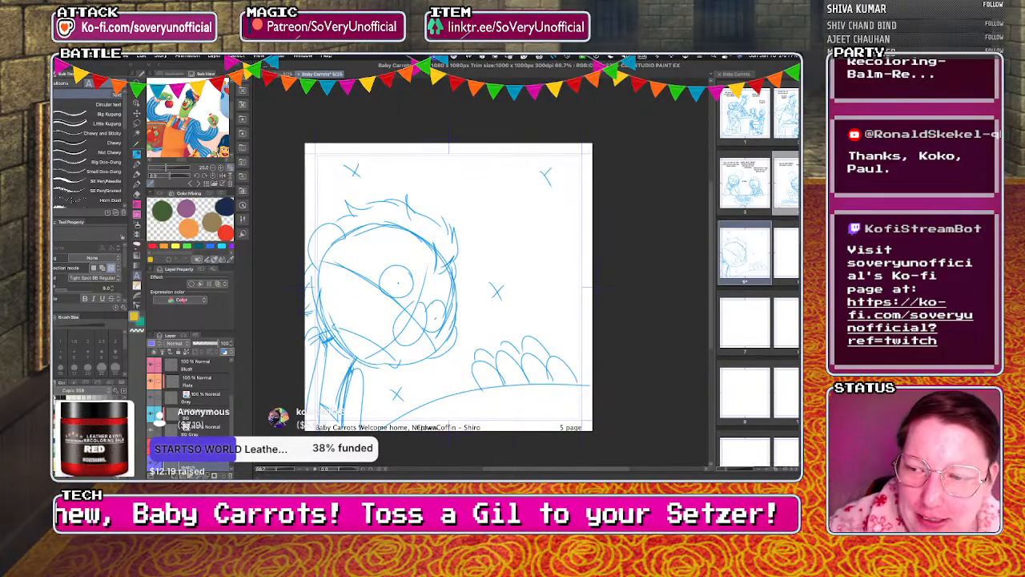
Add the two-line dialogue "LIL' BUDDY? / WHAT'S. WRONG?" beside the head's upper part and tighten its text frame around the words.
left_click(478, 194)
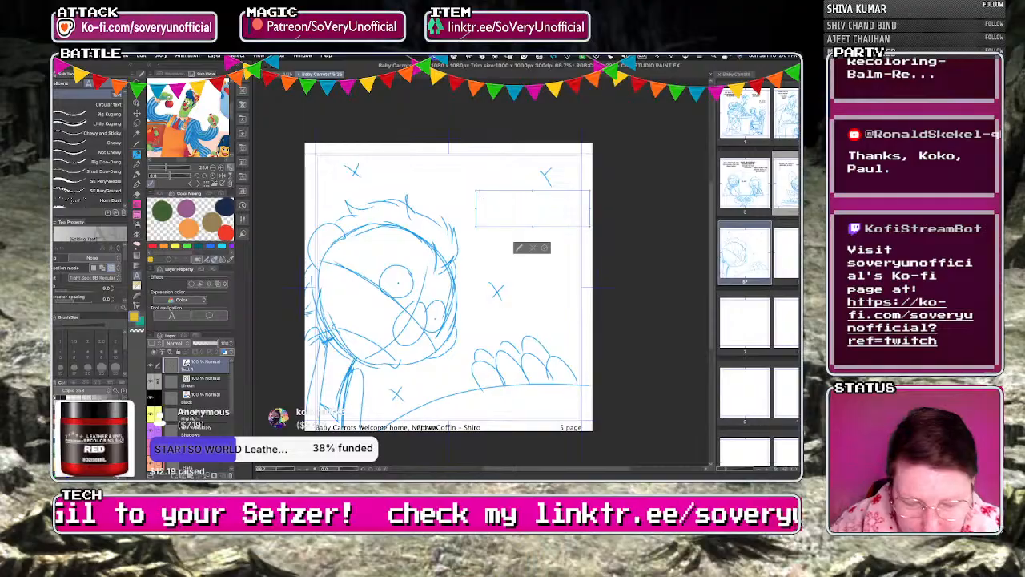
type("IL' BUD")
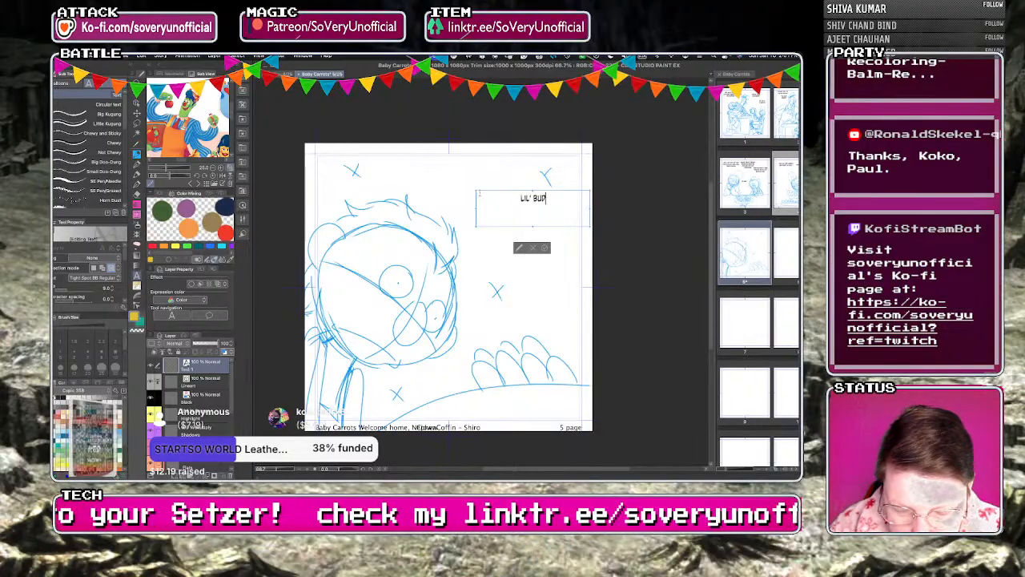
type("DY?")
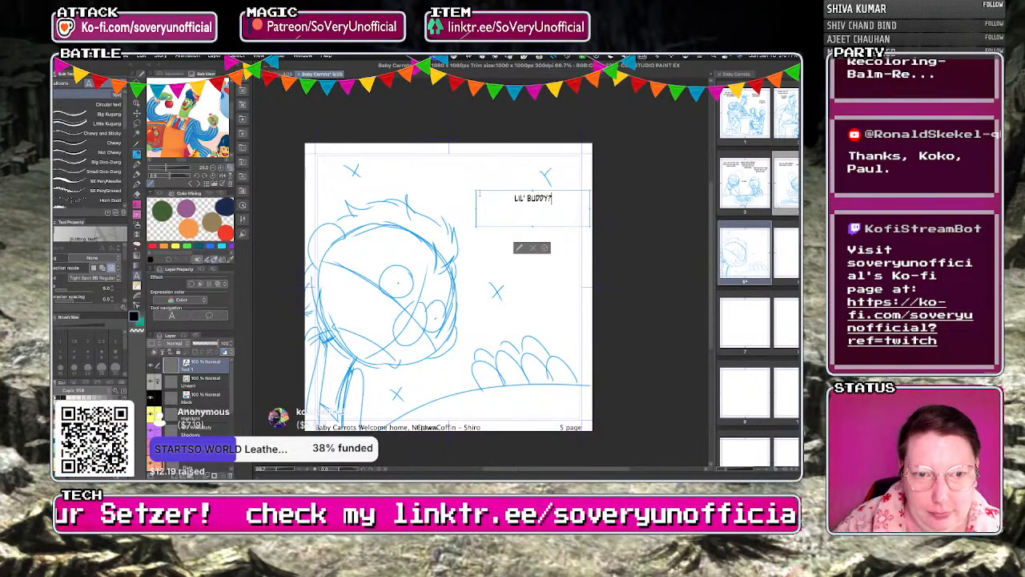
key("Return")
type("WHAT'S")
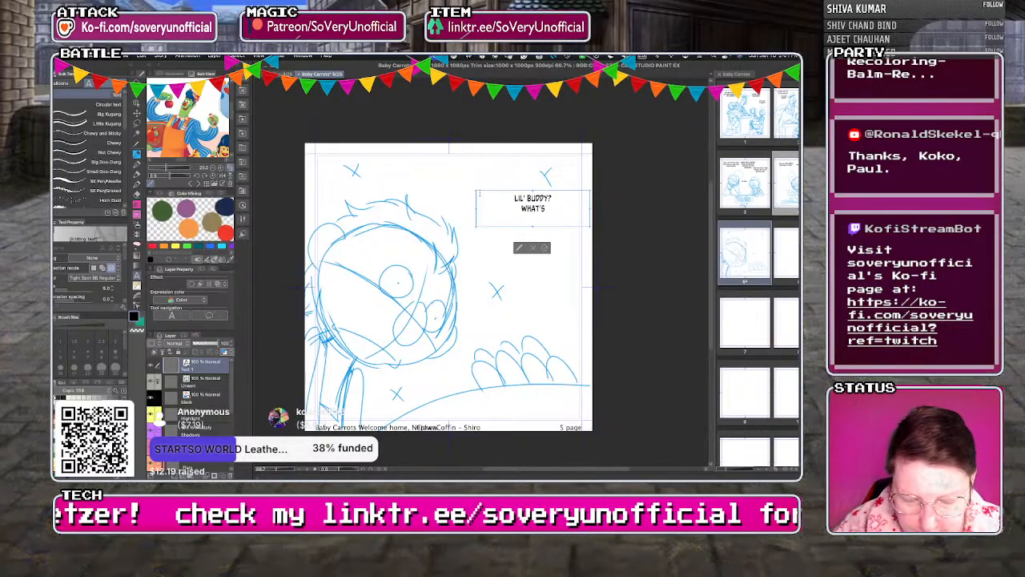
type(". WRONG?")
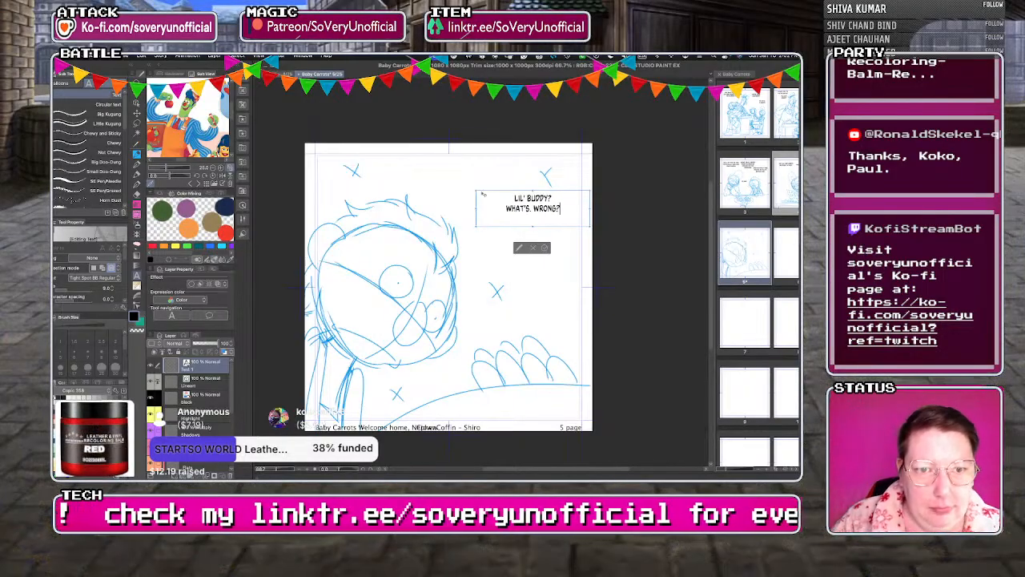
left_click_drag(589, 225, 554, 218)
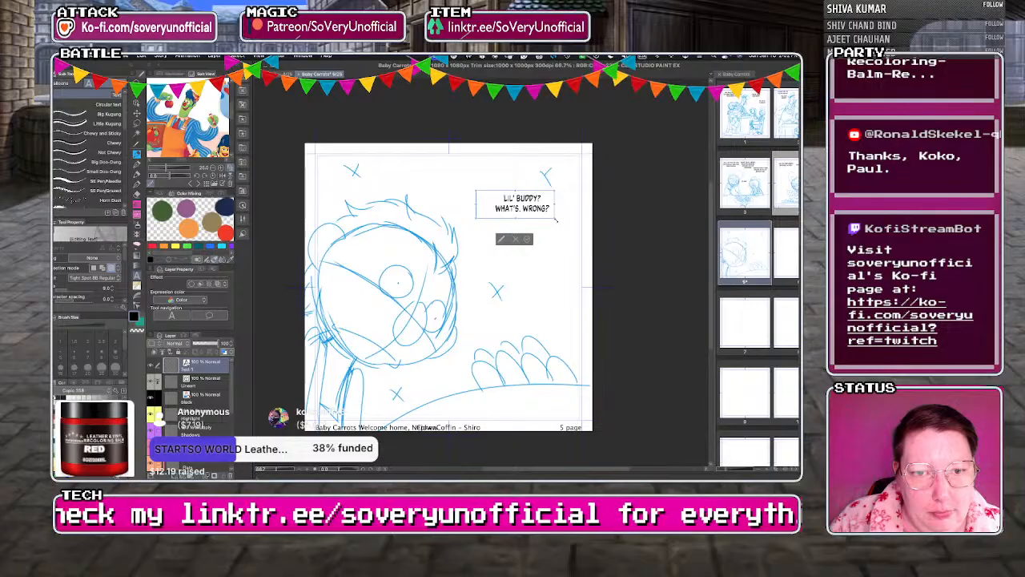
Add the dialogue "UH, YOU OKAY THERE, CHAMP?" beneath the first line, narrow its frame to two lines and shift it closer to the figure.
left_click(503, 261)
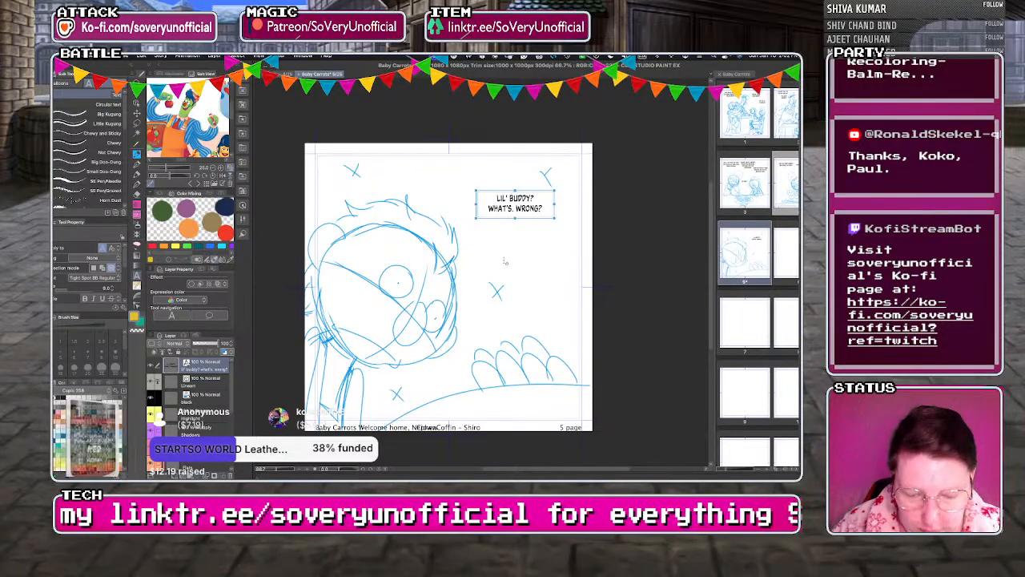
type("uh, you")
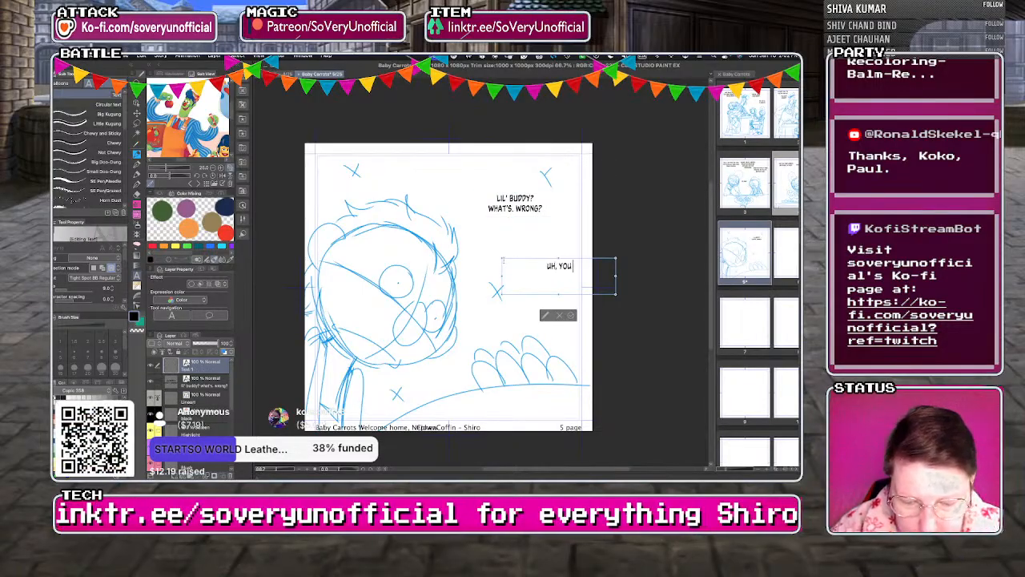
type(" okay there cha")
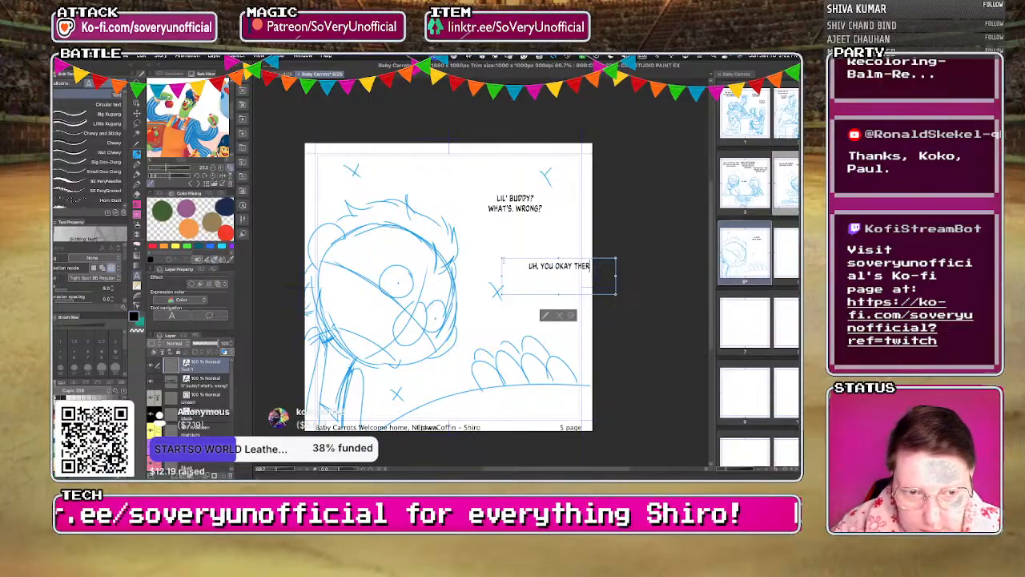
type("?")
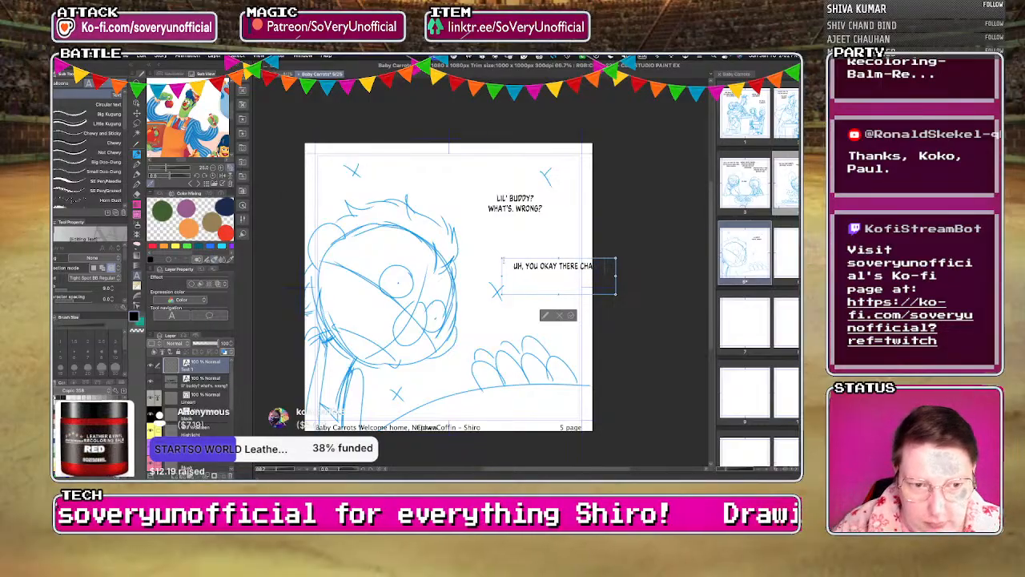
left_click_drag(615, 277, 560, 277)
key("BackSpace")
type("m")
left_click(528, 277)
type(",")
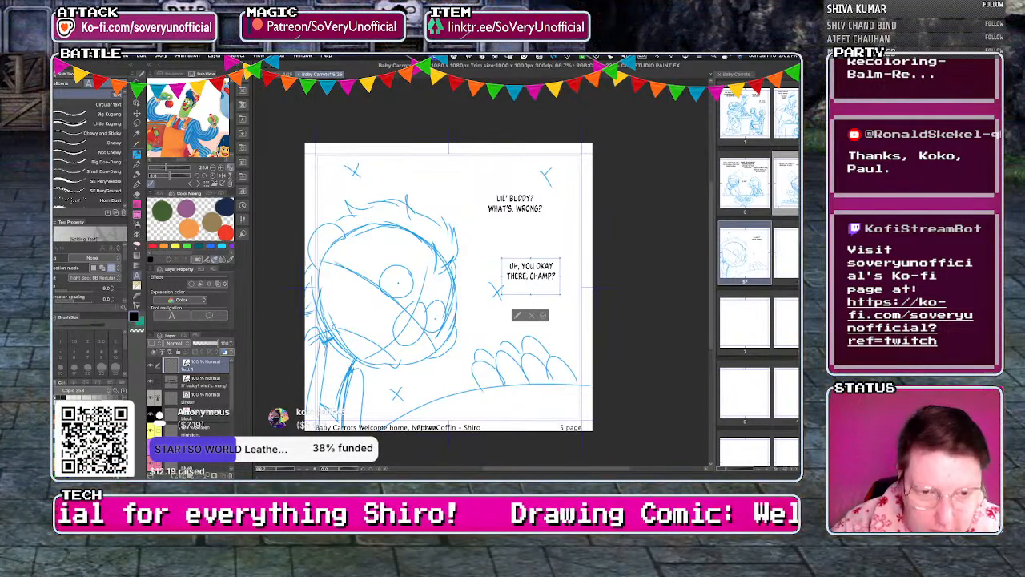
left_click(544, 316)
left_click_drag(545, 294, 528, 273)
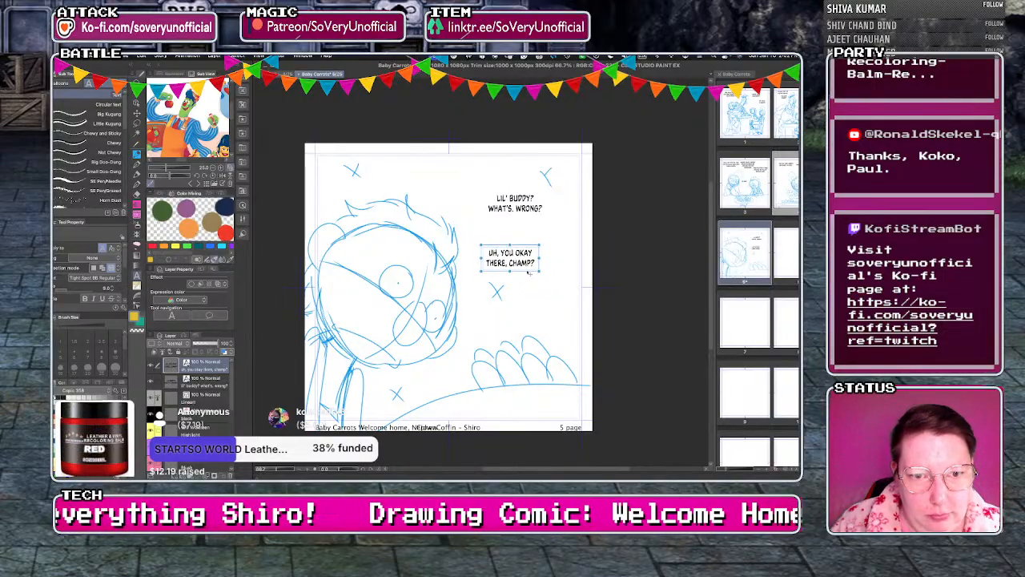
Add the dialogue "YOU'D RATHER RADISHES OR SOMETHIN'?" just below the second line, fitted to three lines and offset outward from the figure.
left_click(524, 282)
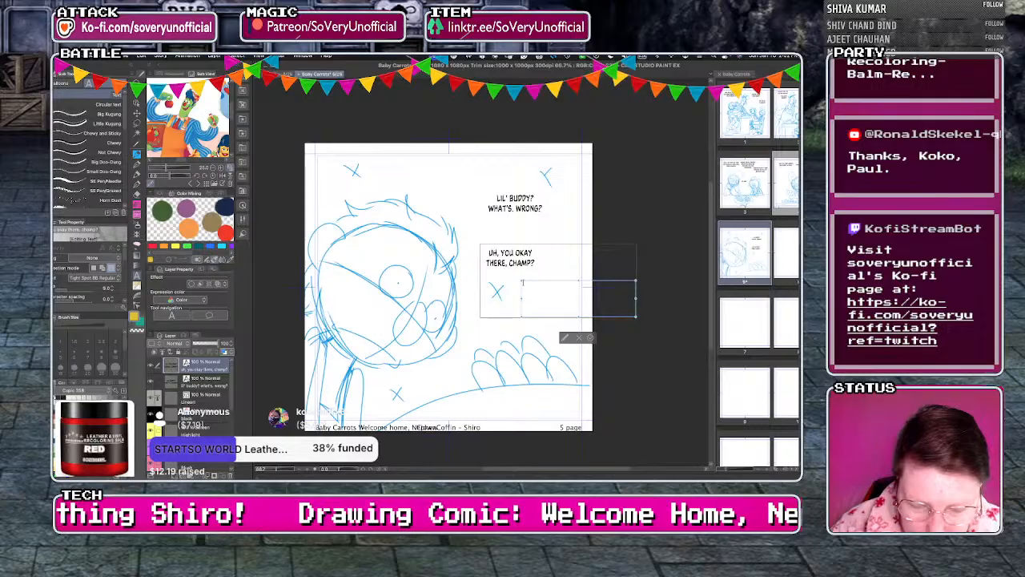
type("YOU'D RATH")
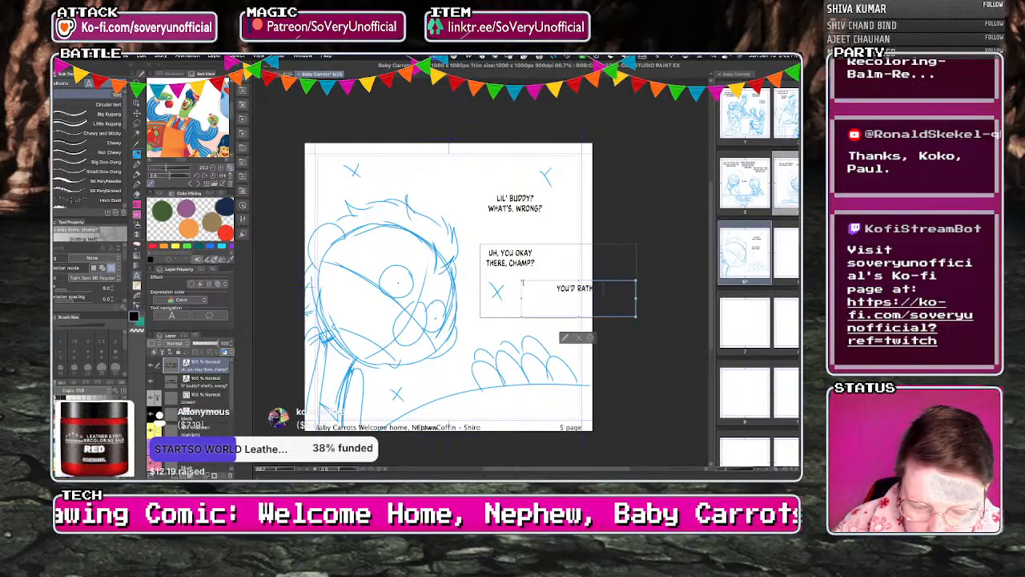
type("E")
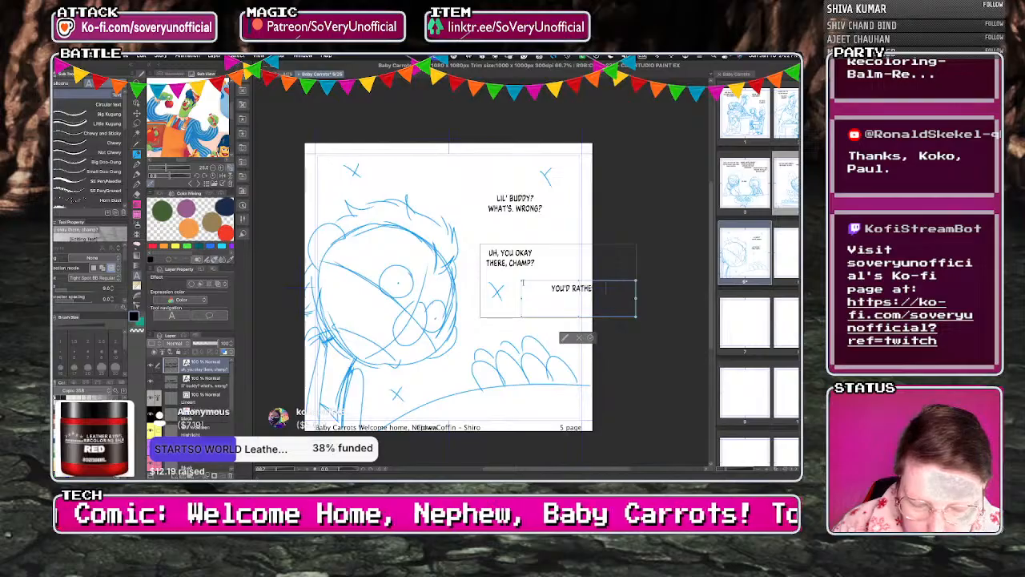
type("R RAR SOMETHING")
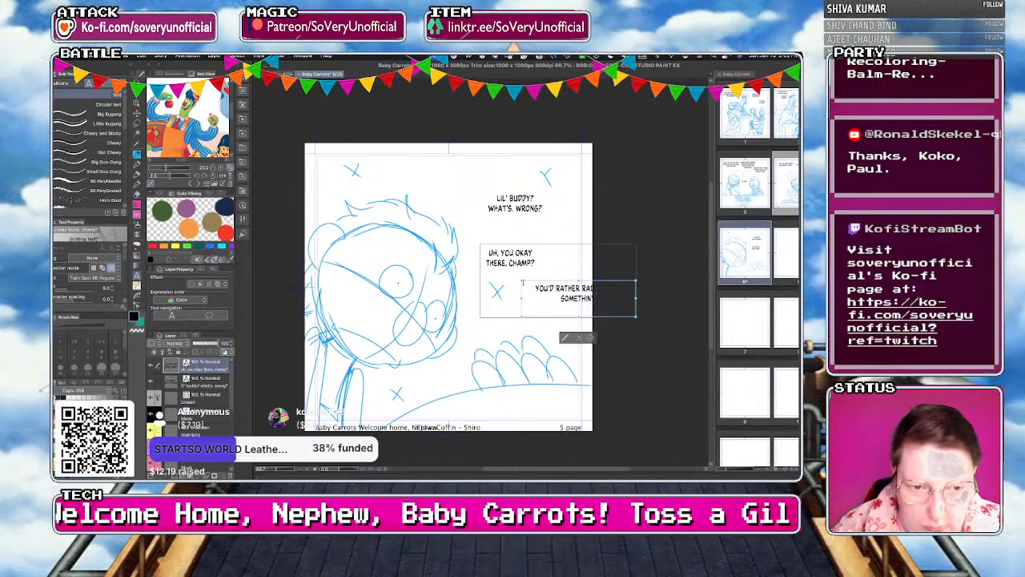
left_click_drag(636, 298, 585, 298)
left_click_drag(568, 318, 560, 309)
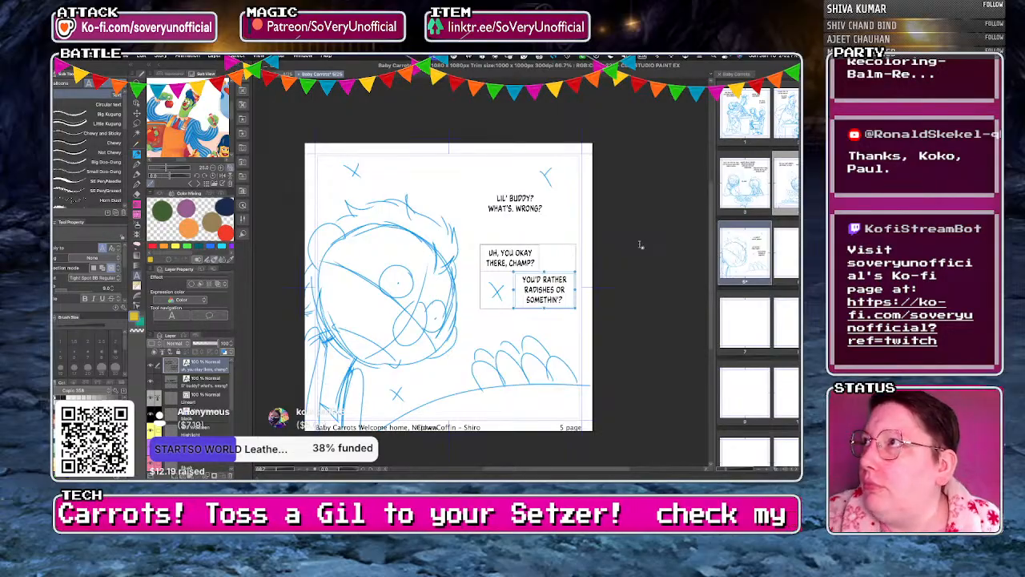
Switch to the Blue Real Pencil and reselect page 5's sketch layer.
key("p")
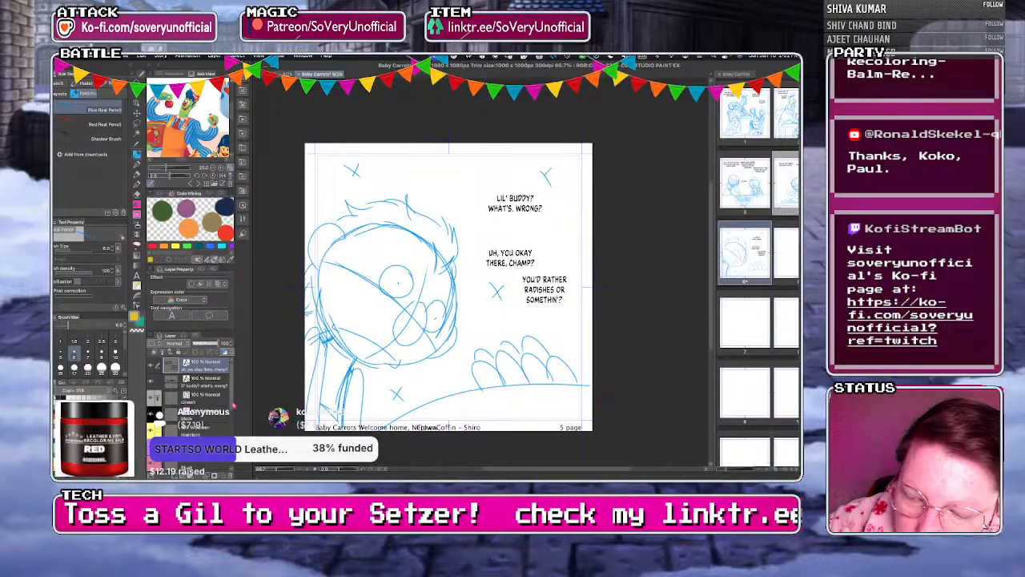
left_click_drag(232, 388, 232, 440)
left_click(197, 430)
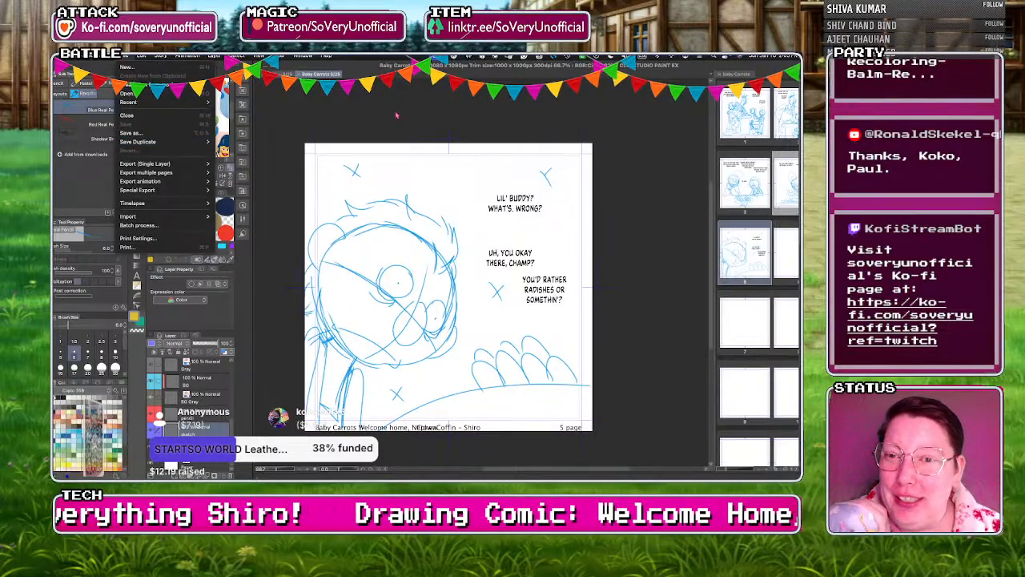
Open page 6, check back on page 5, and return to the blank page 6.
double_click(785, 255)
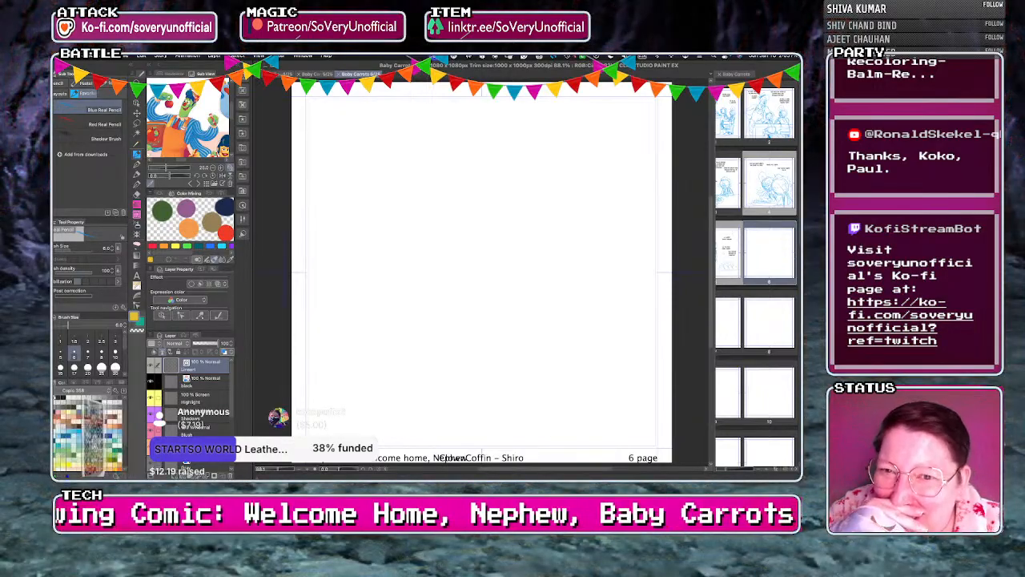
left_click(319, 74)
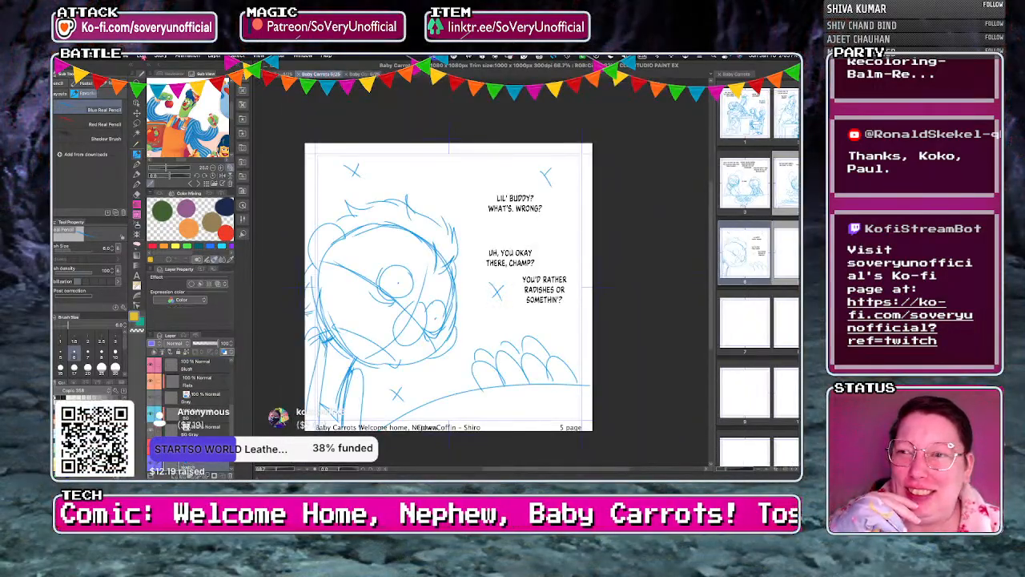
left_click(125, 56)
left_click(371, 114)
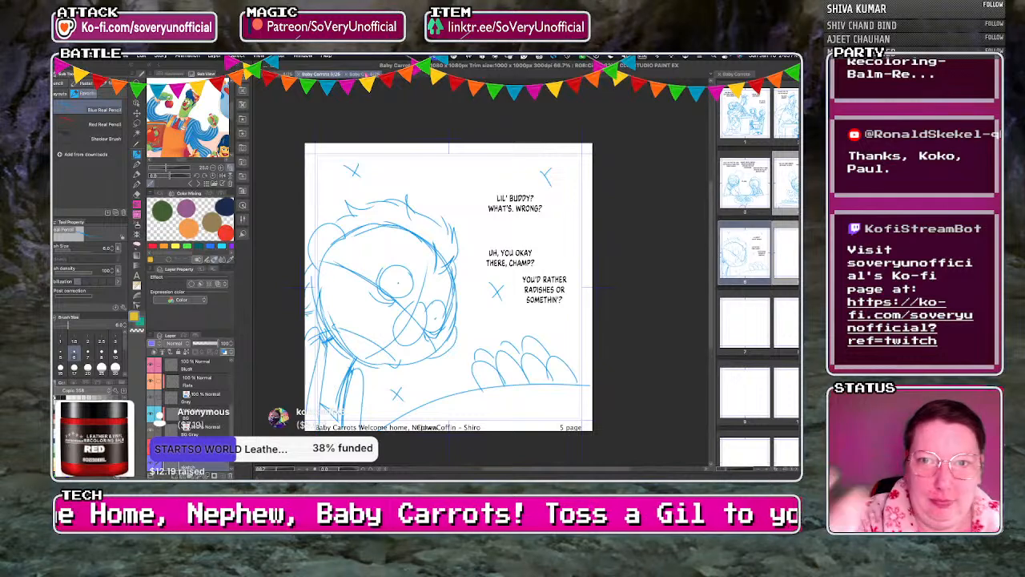
left_click(361, 73)
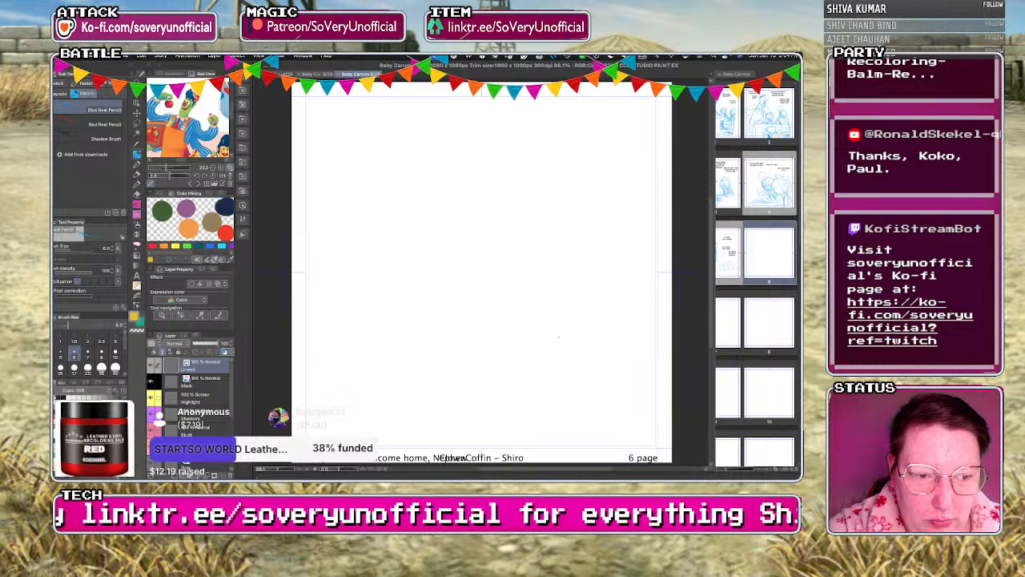
Sketch the angled table outline across the lower half of page 6, with its corner peaking just past the middle.
left_click_drag(549, 282, 624, 332)
mouse_move(587, 303)
left_mouse_down()
mouse_move(670, 370)
mouse_move(652, 454)
left_mouse_up()
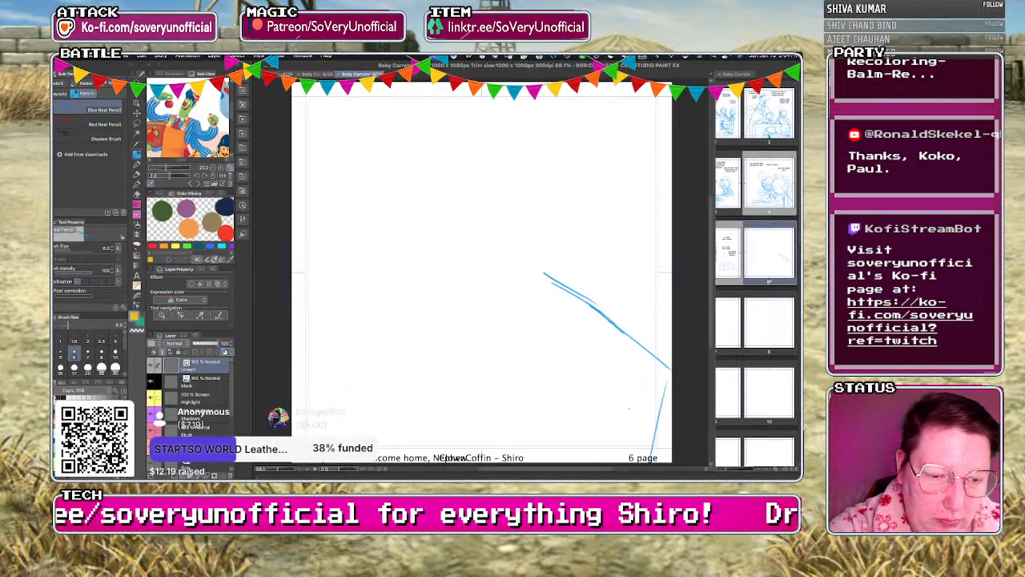
left_click_drag(665, 376, 617, 449)
left_click_drag(535, 282, 294, 415)
Sketch an oval plate on the table and fill it with overlapping rounded baby carrots and horizontal strokes.
mouse_move(472, 358)
left_mouse_down()
mouse_move(405, 425)
mouse_move(519, 392)
mouse_move(469, 357)
mouse_move(426, 395)
mouse_move(445, 395)
mouse_move(434, 406)
mouse_move(449, 408)
mouse_move(425, 418)
mouse_move(444, 436)
mouse_move(450, 423)
left_mouse_up()
left_click_drag(425, 375, 444, 376)
left_click_drag(445, 425, 465, 419)
mouse_move(454, 377)
left_mouse_down()
mouse_move(493, 370)
mouse_move(503, 385)
mouse_move(468, 398)
mouse_move(509, 395)
mouse_move(466, 408)
mouse_move(511, 409)
mouse_move(468, 416)
left_mouse_up()
mouse_move(512, 407)
left_mouse_down()
mouse_move(470, 422)
mouse_move(482, 402)
left_mouse_up()
mouse_move(498, 385)
left_mouse_down()
mouse_move(481, 396)
mouse_move(471, 381)
left_mouse_up()
mouse_move(505, 423)
left_mouse_down()
mouse_move(503, 401)
mouse_move(476, 427)
mouse_move(502, 424)
left_mouse_up()
mouse_move(462, 387)
left_mouse_down()
mouse_move(439, 391)
mouse_move(456, 375)
mouse_move(433, 377)
left_mouse_up()
left_click_drag(469, 432, 453, 435)
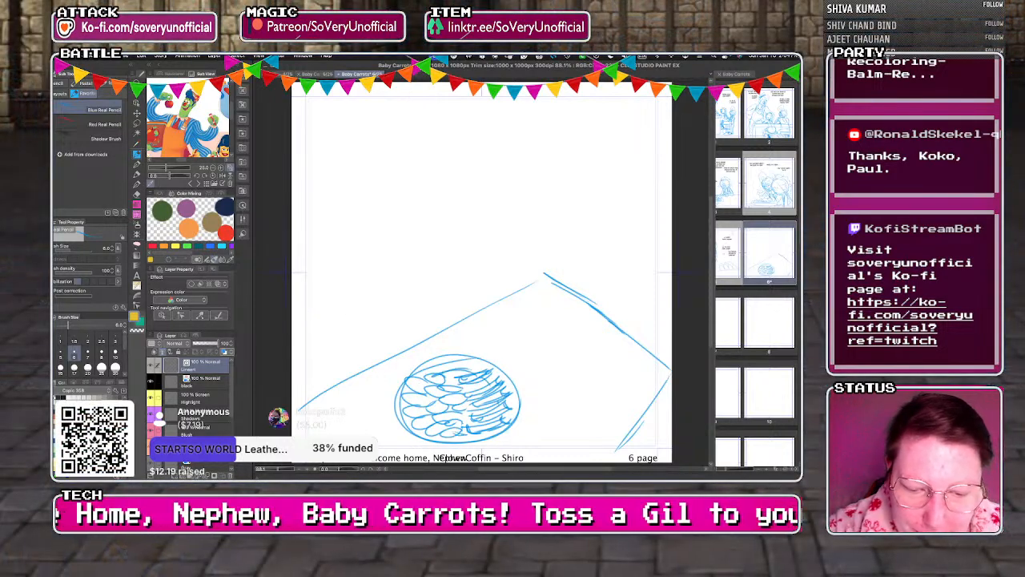
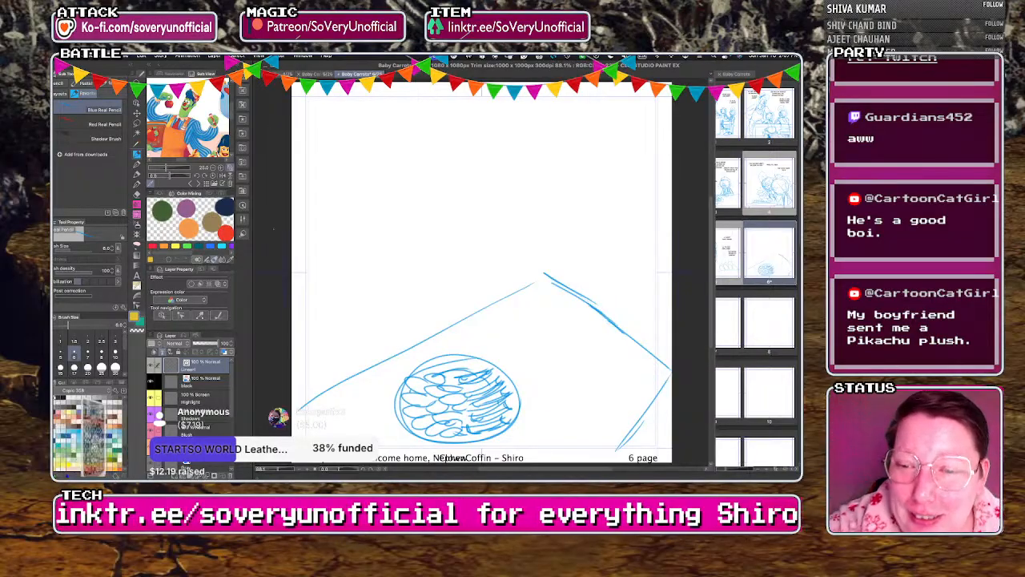
Sketch a round head above the table's back edge with a curved face guide line, undoing the stray strokes.
key("ctrl+minus")
key("ctrl+plus")
mouse_move(429, 204)
left_mouse_down()
mouse_move(385, 212)
mouse_move(427, 281)
mouse_move(443, 207)
mouse_move(380, 238)
mouse_move(465, 262)
mouse_move(395, 200)
mouse_move(367, 250)
mouse_move(437, 307)
mouse_move(387, 222)
mouse_move(437, 306)
mouse_move(425, 223)
mouse_move(377, 247)
mouse_move(449, 307)
mouse_move(402, 308)
left_mouse_up()
key("ctrl+z")
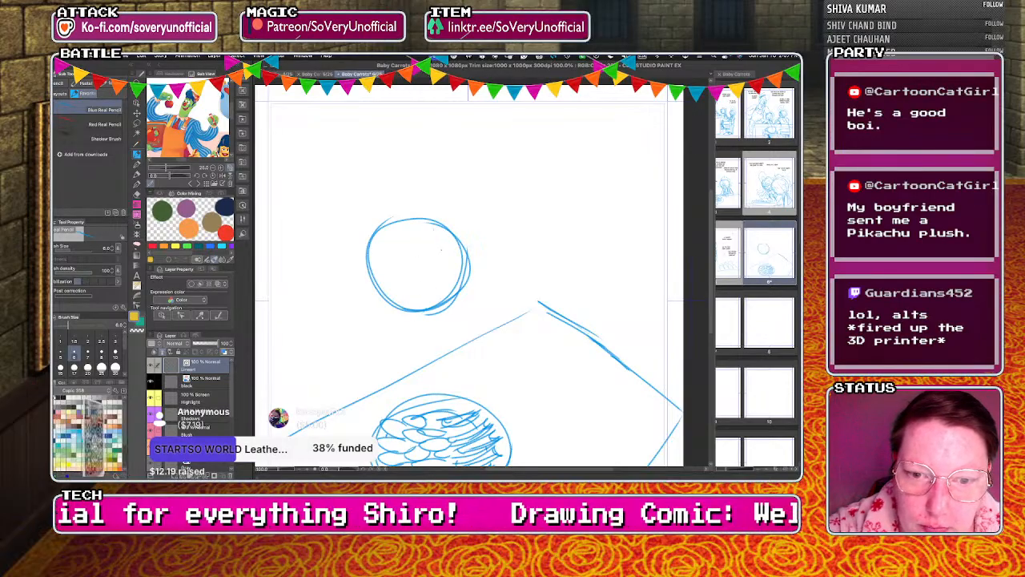
left_click_drag(471, 269, 453, 298)
key("ctrl+z")
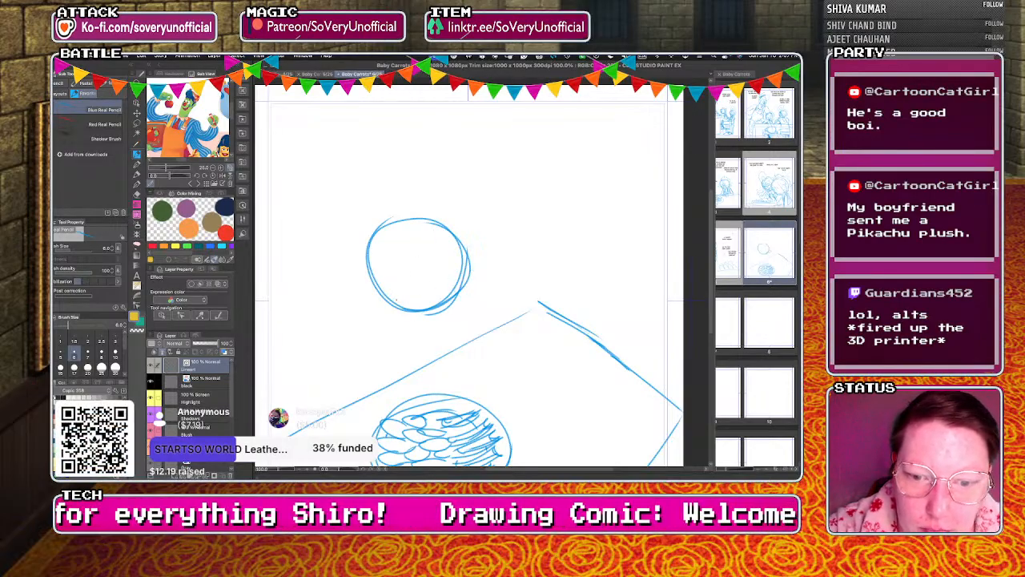
mouse_move(447, 231)
left_mouse_down()
mouse_move(428, 315)
mouse_move(424, 297)
mouse_move(442, 300)
mouse_move(431, 319)
mouse_move(452, 305)
mouse_move(413, 318)
mouse_move(371, 267)
left_mouse_up()
Sketch the figure's small shoulder circle, upper arm and bent forearm, with the hand resting on the table above the plate.
mouse_move(393, 311)
left_mouse_down()
mouse_move(395, 337)
mouse_move(374, 312)
mouse_move(380, 368)
left_mouse_up()
mouse_move(384, 345)
left_mouse_down()
mouse_move(391, 389)
mouse_move(433, 347)
left_mouse_up()
mouse_move(433, 343)
left_mouse_down()
mouse_move(451, 364)
mouse_move(422, 363)
mouse_move(450, 365)
mouse_move(448, 383)
mouse_move(445, 365)
mouse_move(445, 380)
mouse_move(455, 351)
left_mouse_up()
mouse_move(457, 350)
left_mouse_down()
mouse_move(468, 362)
mouse_move(409, 388)
left_mouse_up()
mouse_move(417, 349)
left_mouse_down()
mouse_move(386, 395)
mouse_move(399, 391)
left_mouse_up()
left_click_drag(404, 322, 398, 360)
left_click_drag(385, 304, 379, 322)
left_click_drag(382, 308, 395, 327)
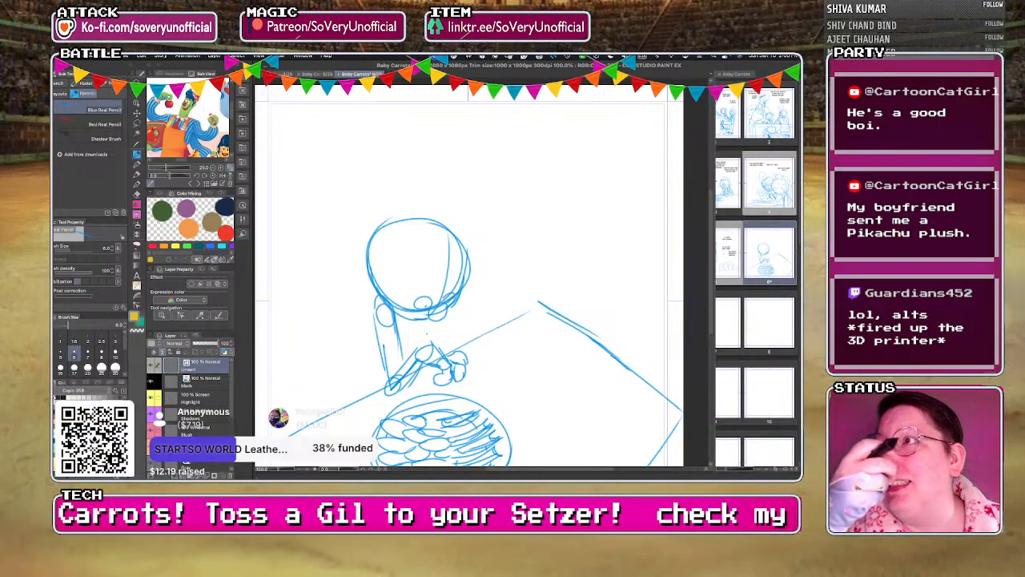
Draw the figure's curved back, small motion lines behind it, and the second arm reaching to a hand on the table edge.
mouse_move(454, 310)
left_mouse_down()
mouse_move(473, 312)
mouse_move(435, 336)
mouse_move(459, 312)
left_mouse_up()
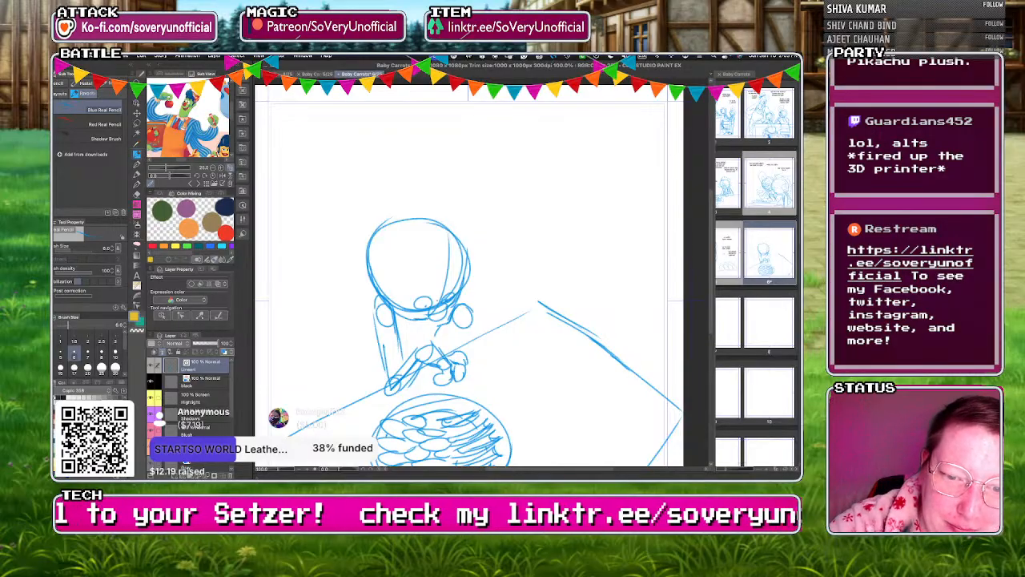
mouse_move(472, 315)
left_mouse_down()
mouse_move(470, 324)
mouse_move(465, 306)
mouse_move(447, 322)
left_mouse_up()
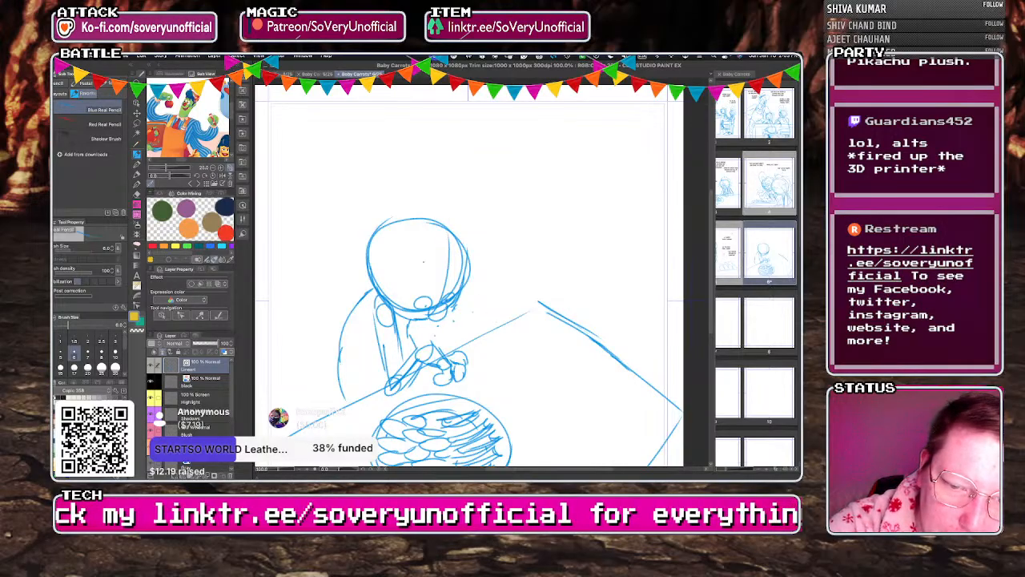
left_click_drag(322, 358, 312, 379)
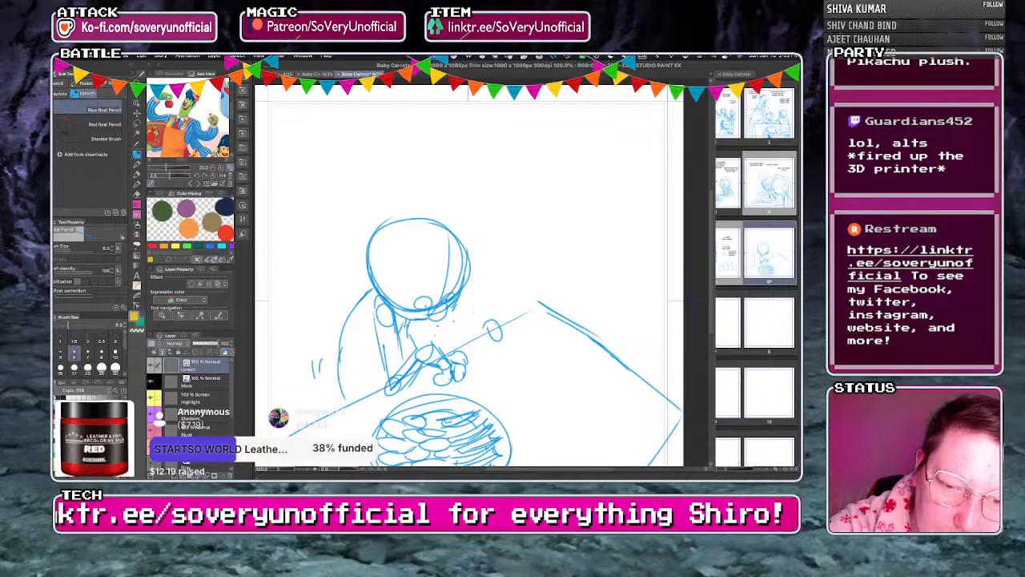
mouse_move(456, 304)
left_mouse_down()
mouse_move(443, 317)
mouse_move(463, 351)
left_mouse_up()
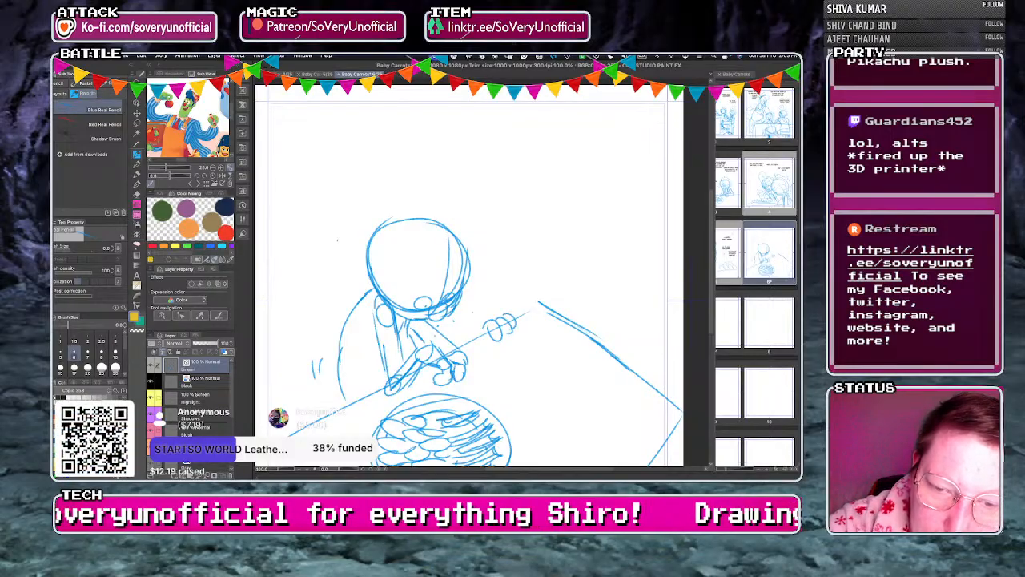
Draw the hairline and spiky hair tufts around the head, undoing the last unwanted strokes.
mouse_move(434, 256)
left_mouse_down()
mouse_move(406, 238)
mouse_move(394, 263)
mouse_move(417, 251)
mouse_move(388, 253)
mouse_move(378, 285)
mouse_move(418, 197)
left_mouse_up()
left_click_drag(419, 213, 417, 193)
left_click_drag(356, 245, 360, 278)
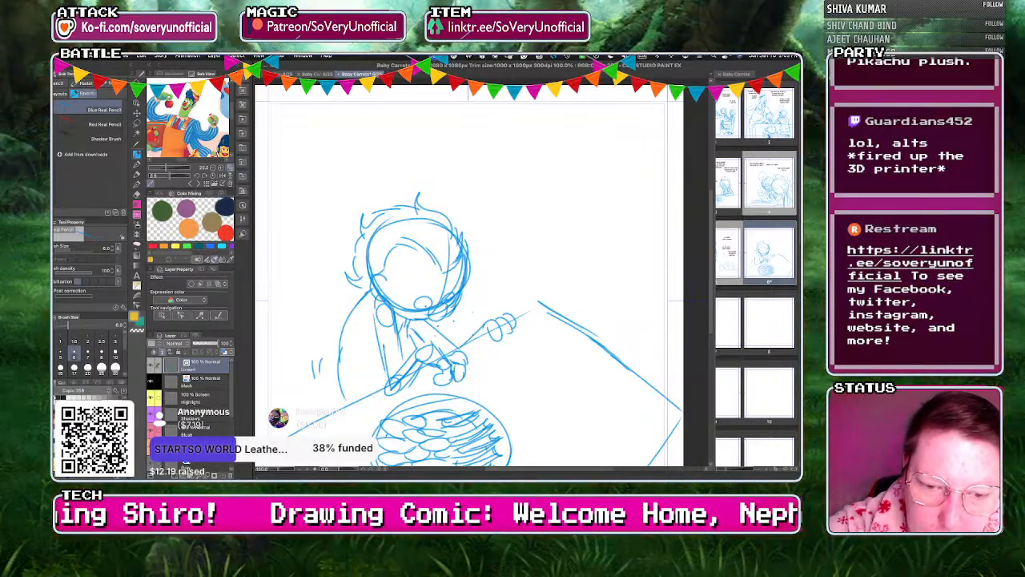
key("ctrl+z")
key("ctrl+z")
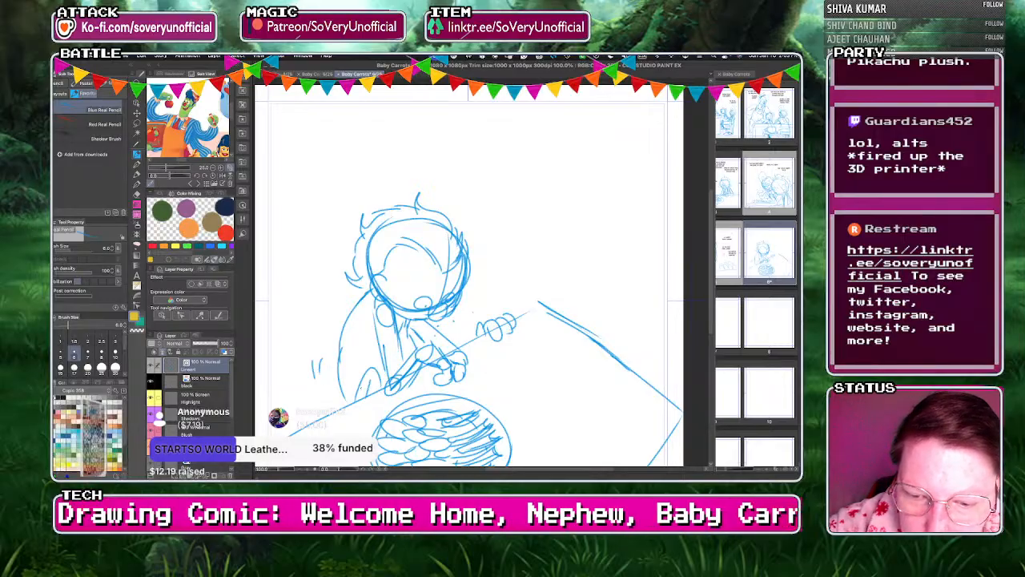
Draw a small oval eye on the figure's face.
scroll(356, 409, "down", 2)
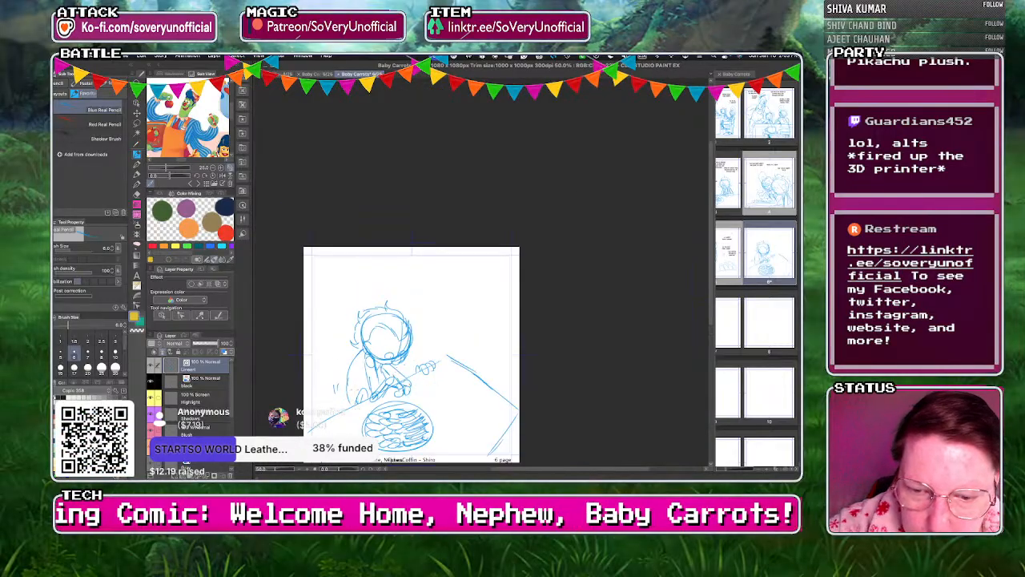
scroll(365, 352, "up", 1)
scroll(386, 362, "up", 2)
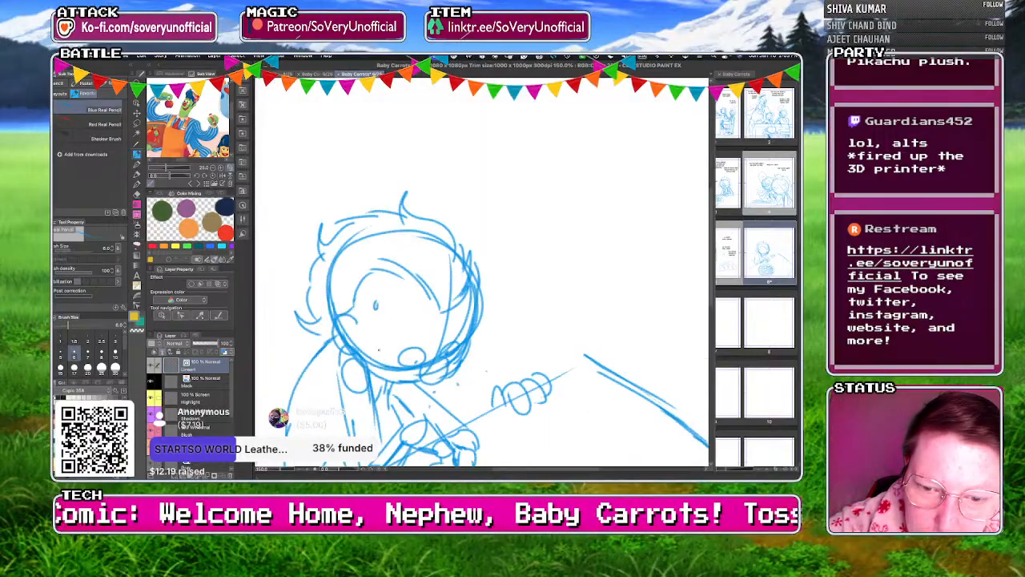
scroll(395, 194, "down", 2)
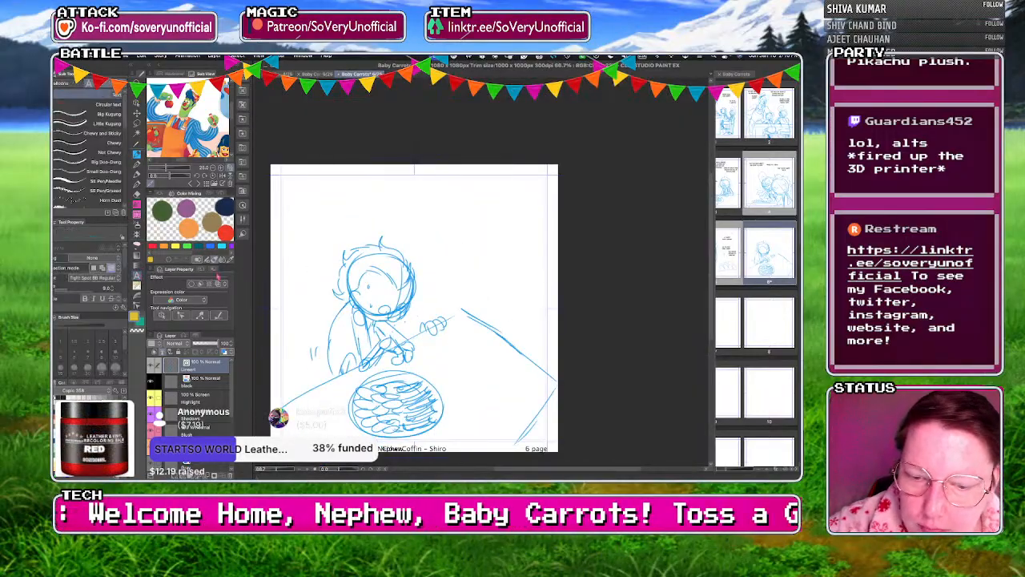
Letter "I CAN'T." above the figure's head and "I CAN'T EAT." beside it as two separate text lines.
left_click(397, 201)
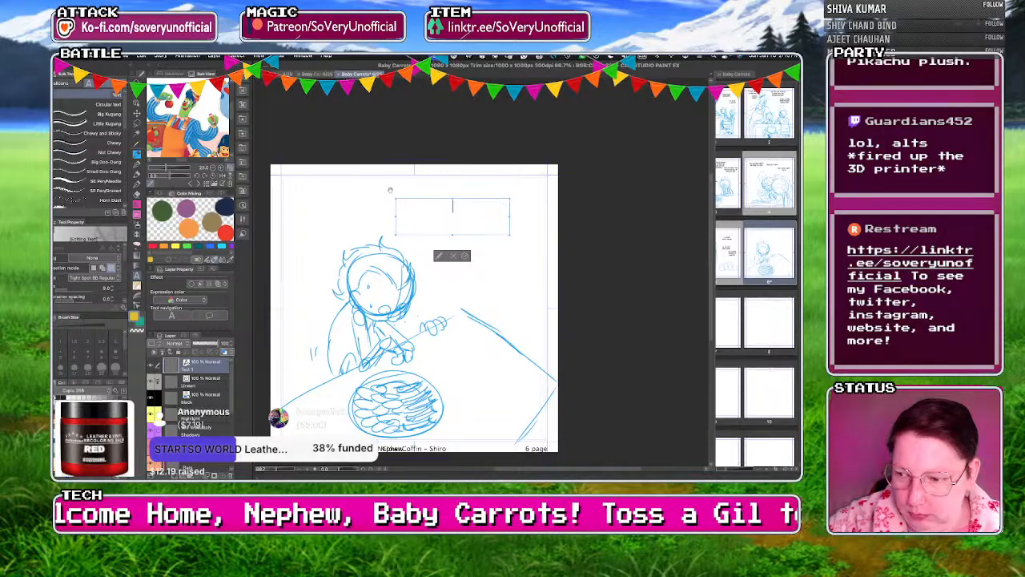
type("I CANT")
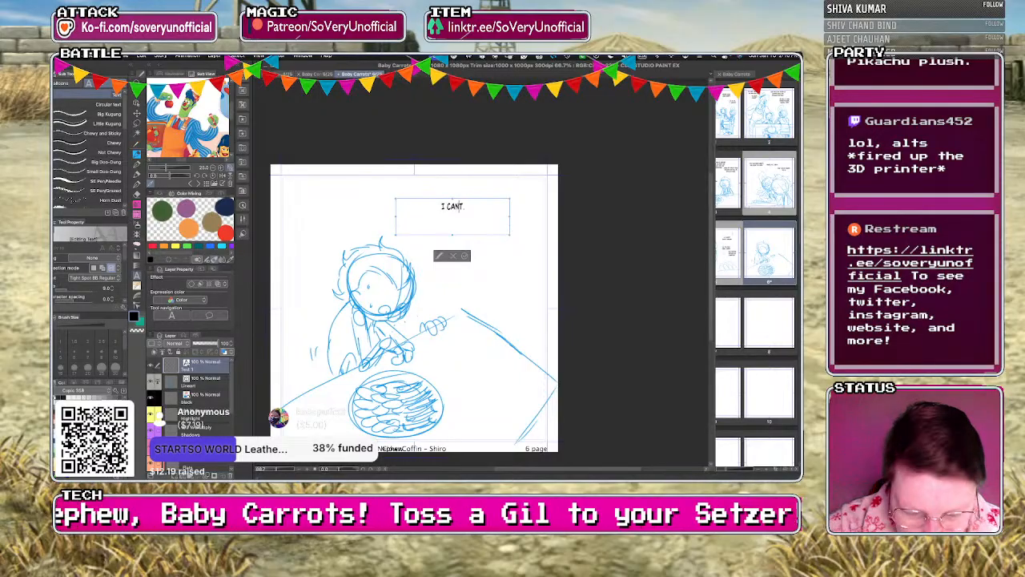
type("'")
left_click_drag(510, 234, 565, 248)
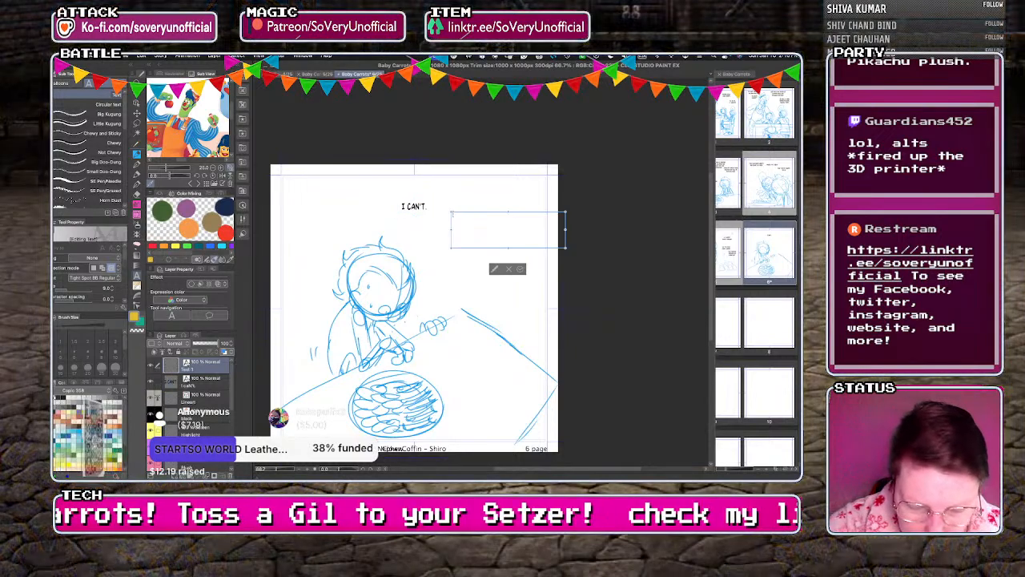
type("I CAN'T ES")
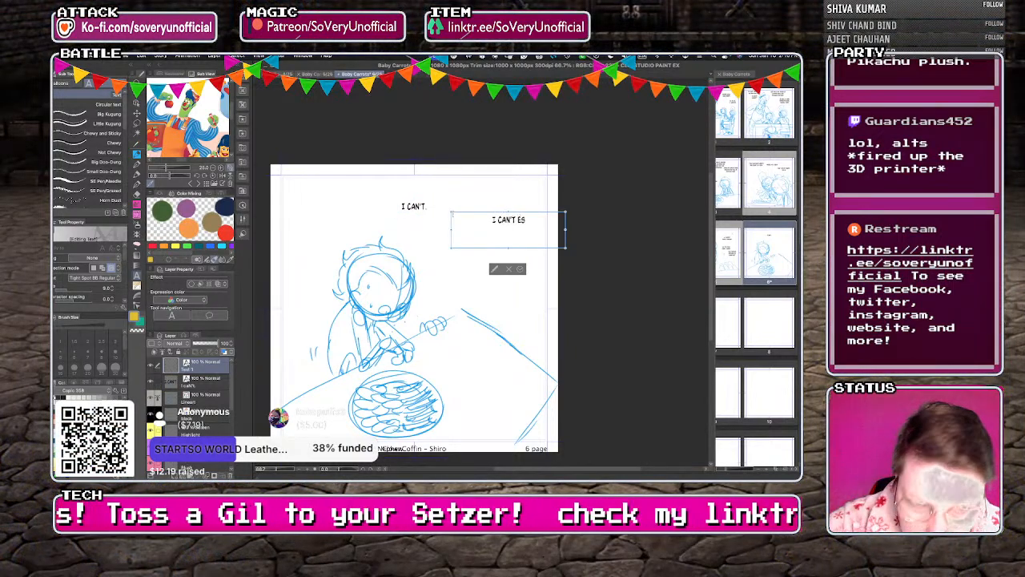
key("BackSpace")
type("AT.")
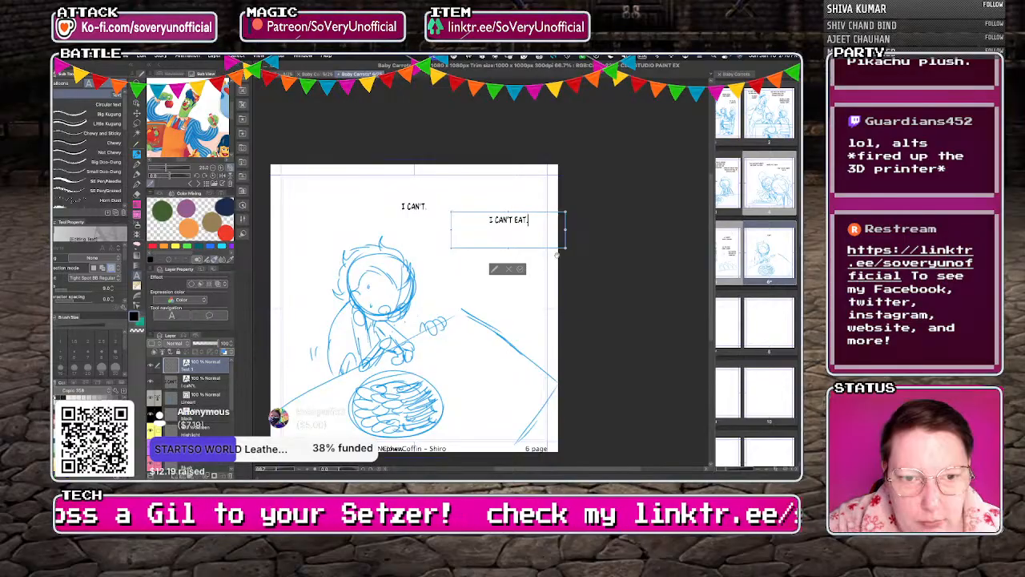
left_click_drag(566, 247, 476, 228)
left_click(469, 245)
Add the line "I CAN'T EAT THAT." diagonally below "I CAN'T EAT." and fit its text box to a single row.
left_click(469, 247)
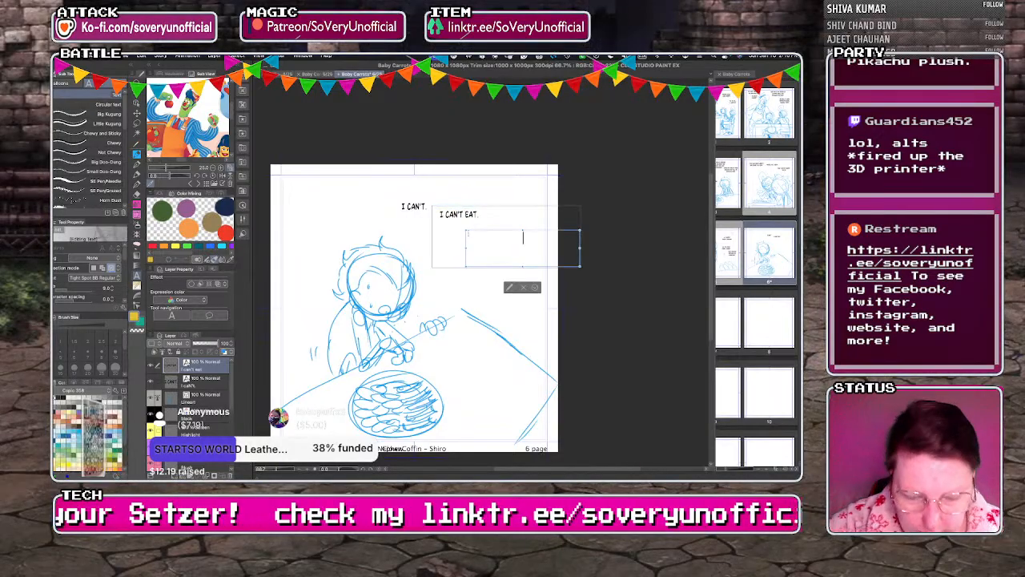
type("I CAN'T EAT THAT")
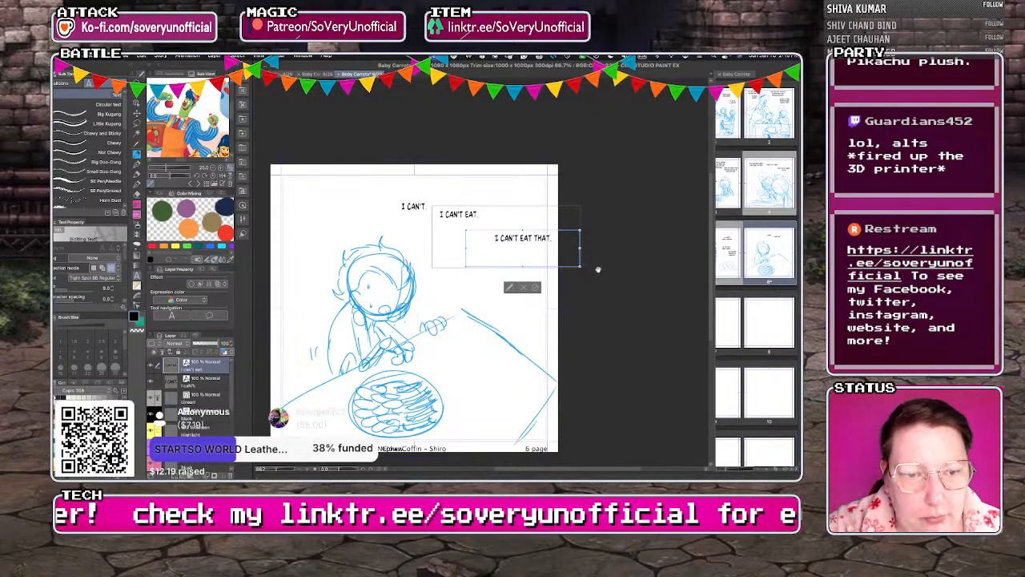
type(".")
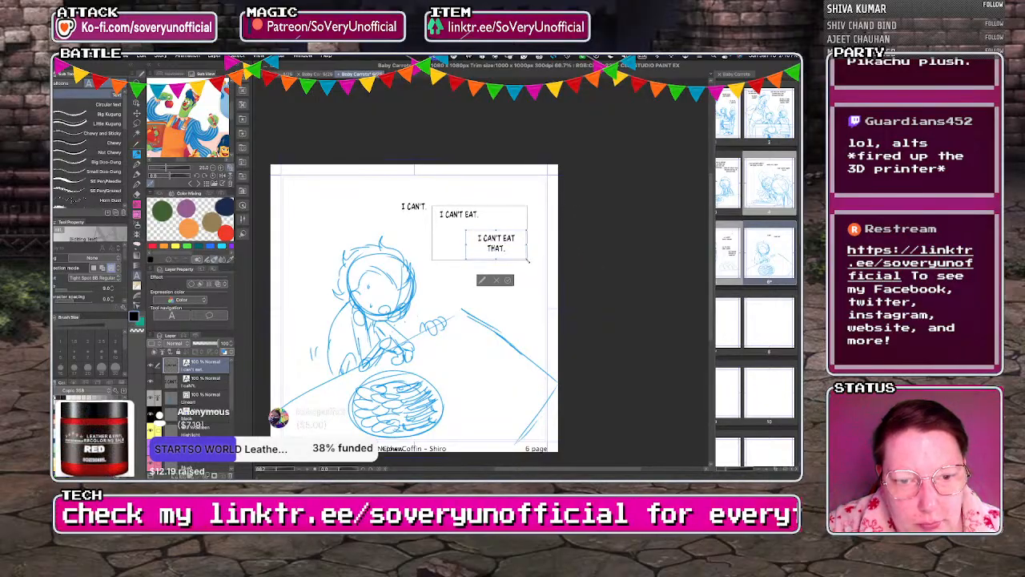
left_click_drag(536, 256, 535, 247)
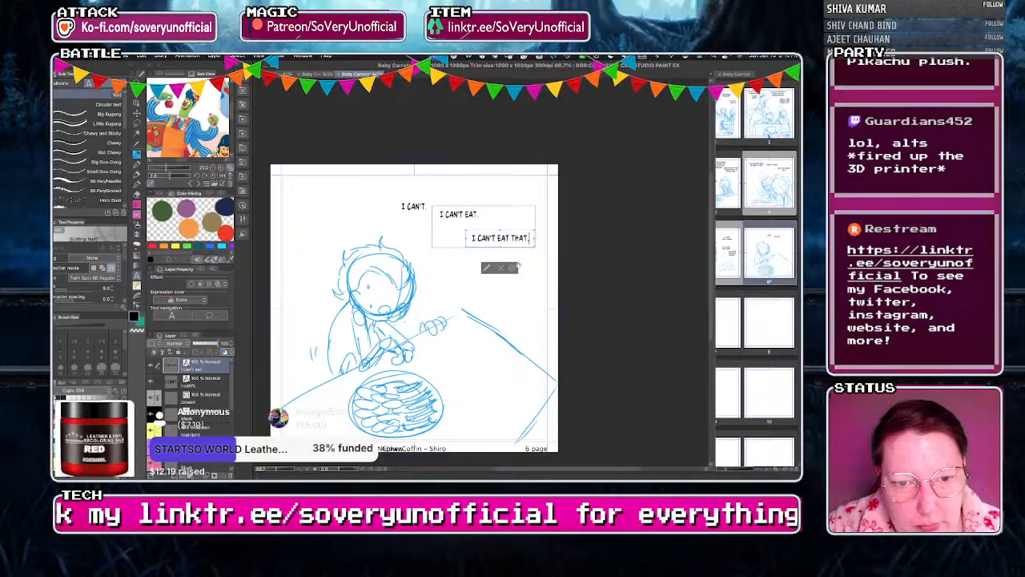
Add the line "IT'LL TURN." beside the figure's head, with its text box shrunk around the words.
left_click(445, 264)
type("IT")
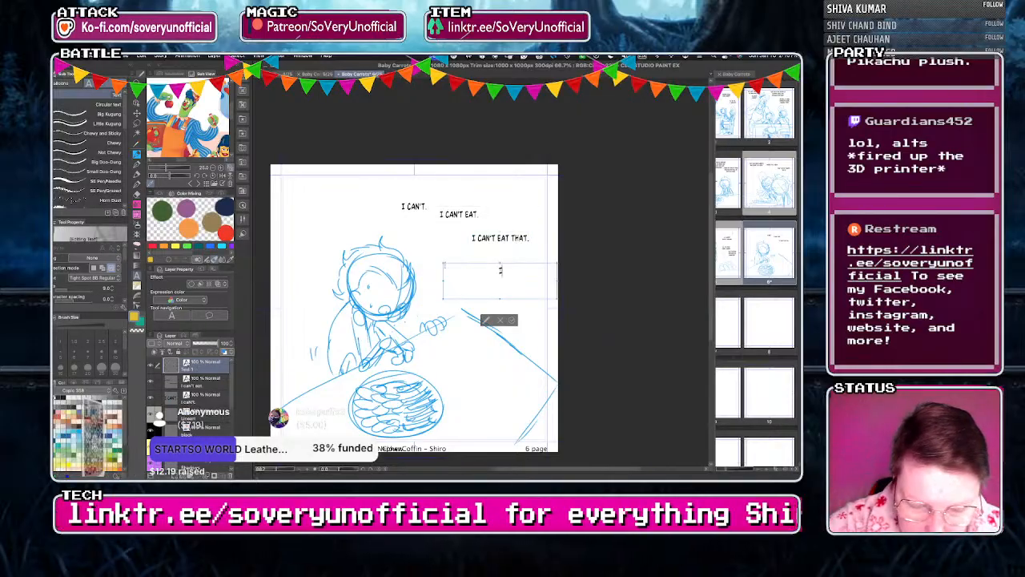
type("'LL TURN.")
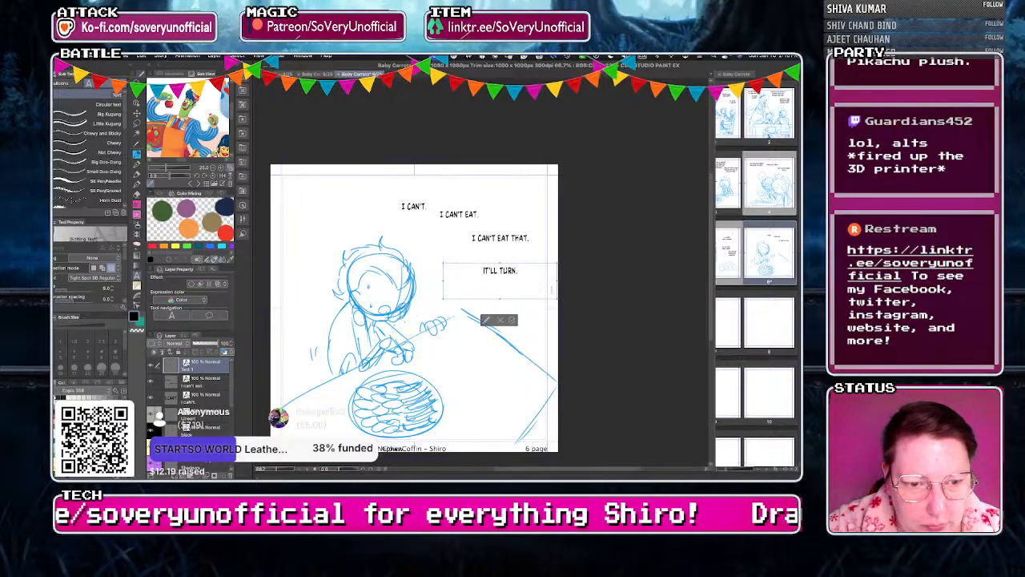
left_click_drag(557, 299, 486, 280)
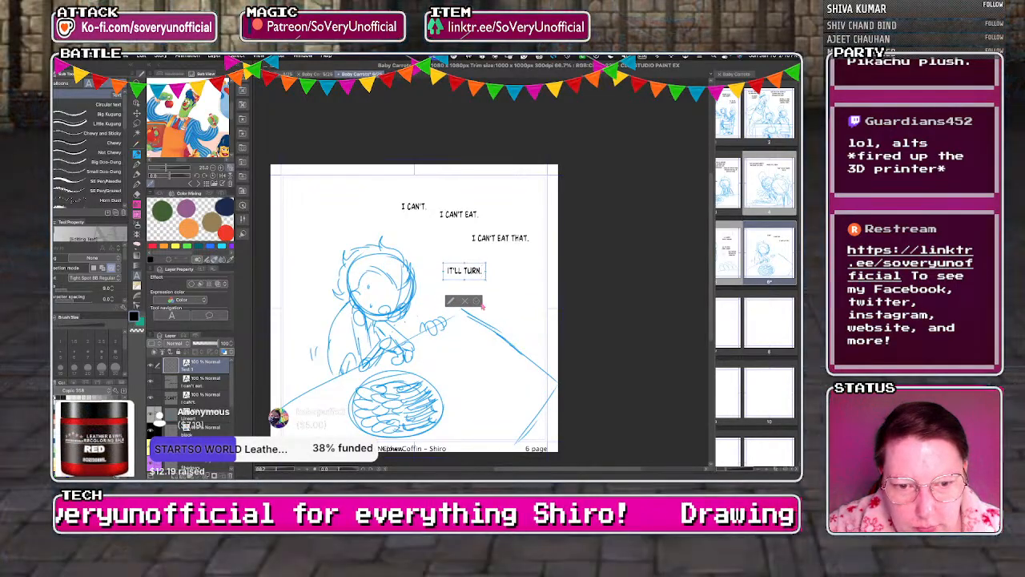
left_click(477, 302)
Add the line "MY TEETH." and position it just below and to the right of "IT'LL TURN.".
left_click(507, 294)
type("MY ")
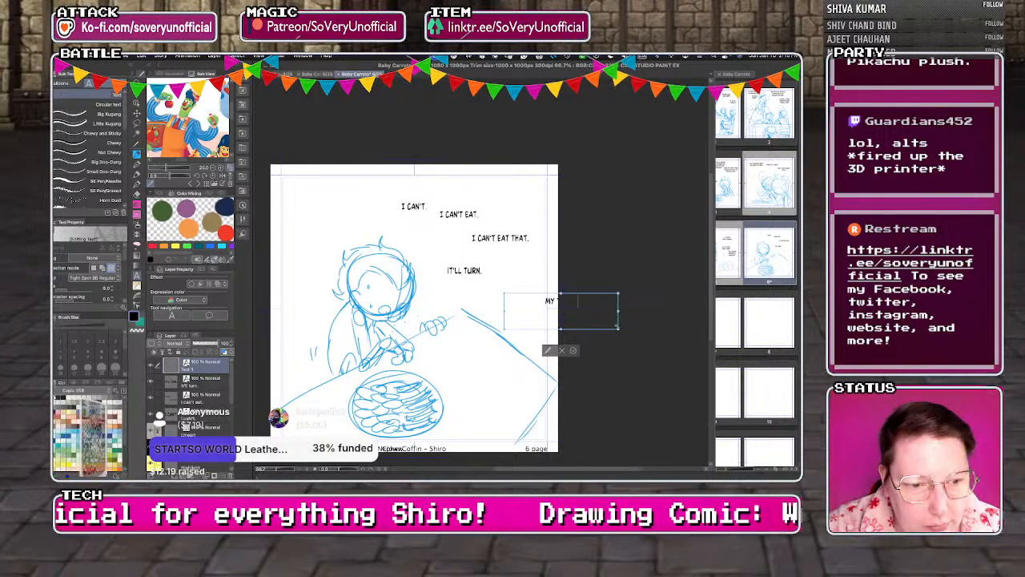
type("TEETH.")
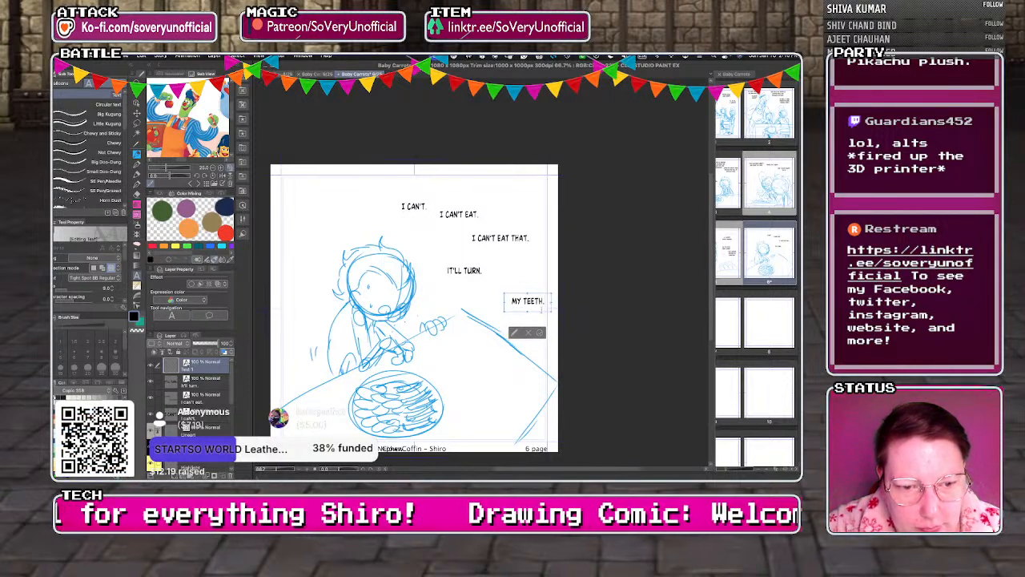
left_click_drag(542, 312, 529, 296)
left_click(526, 316)
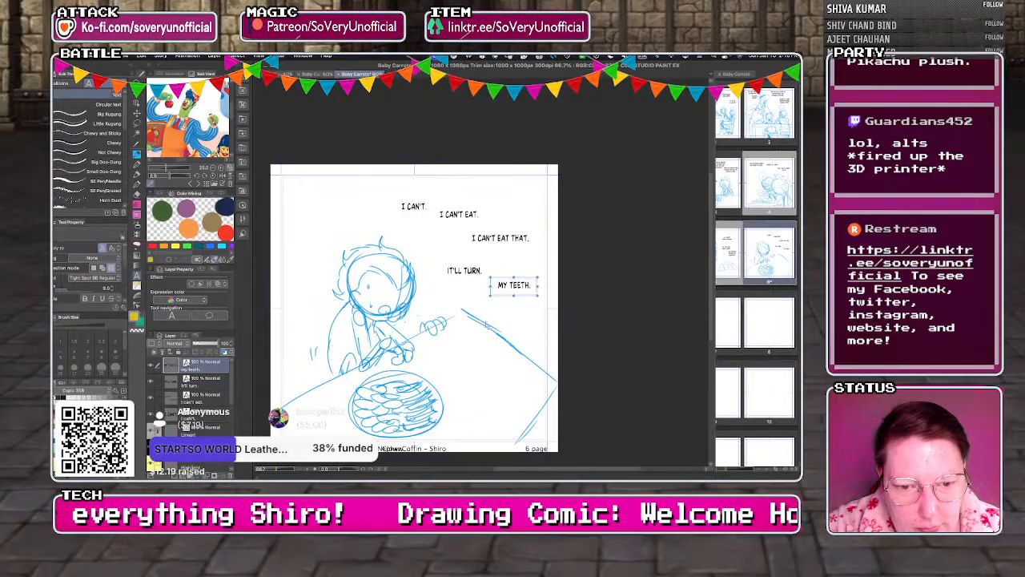
left_click(415, 206, "shift")
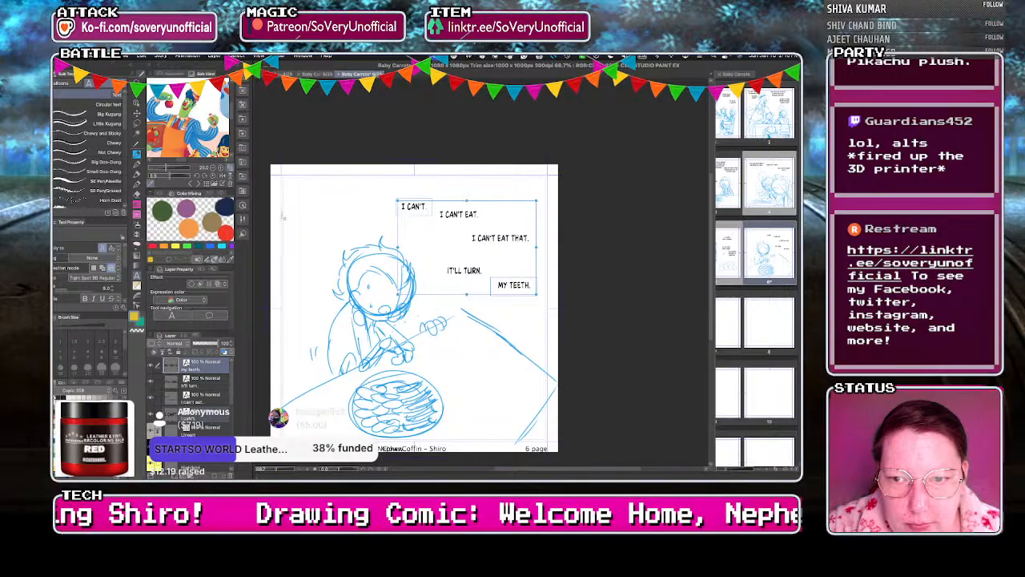
left_click(326, 213)
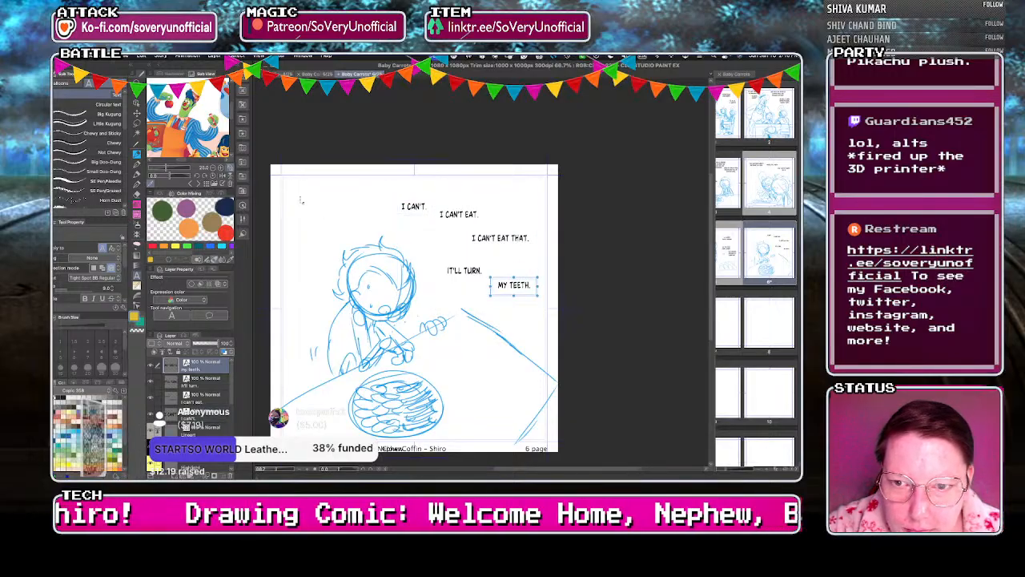
Letter "LIL' BUDDY?" in the page's upper-left area, before "I CAN'T.", with a tight text box.
left_click(301, 201)
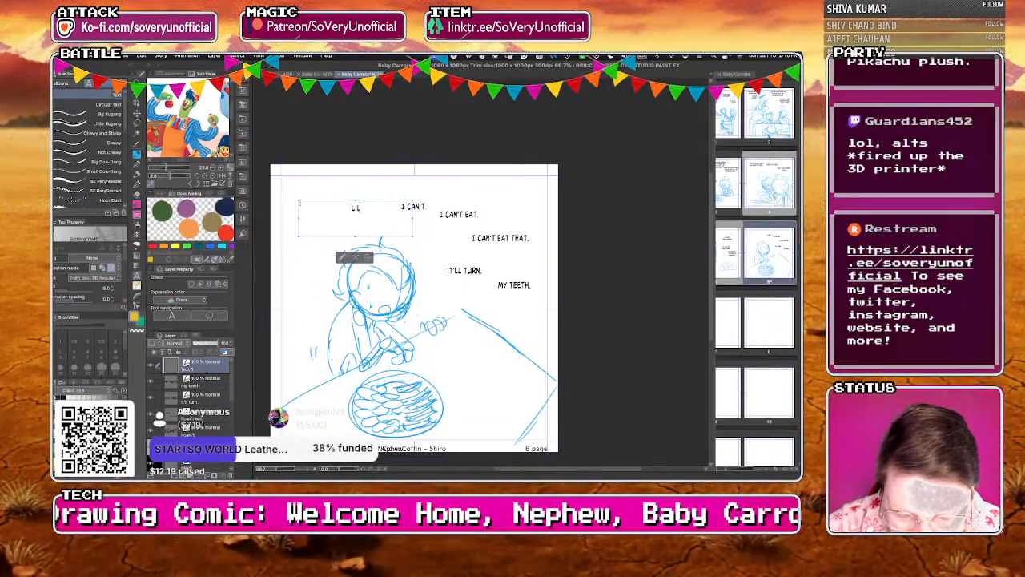
type("LIL' B")
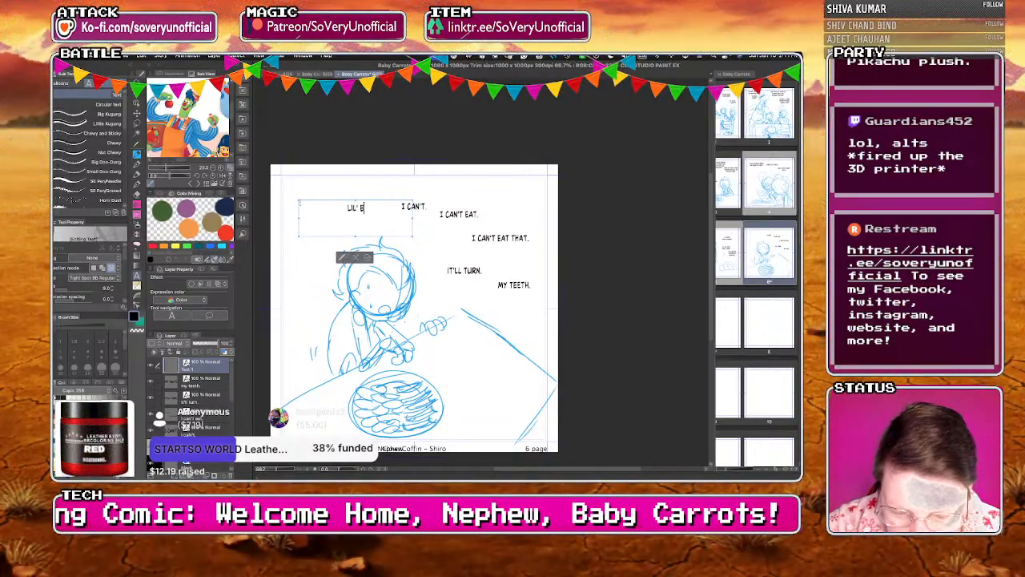
type("UDDY?")
left_click_drag(415, 234, 352, 219)
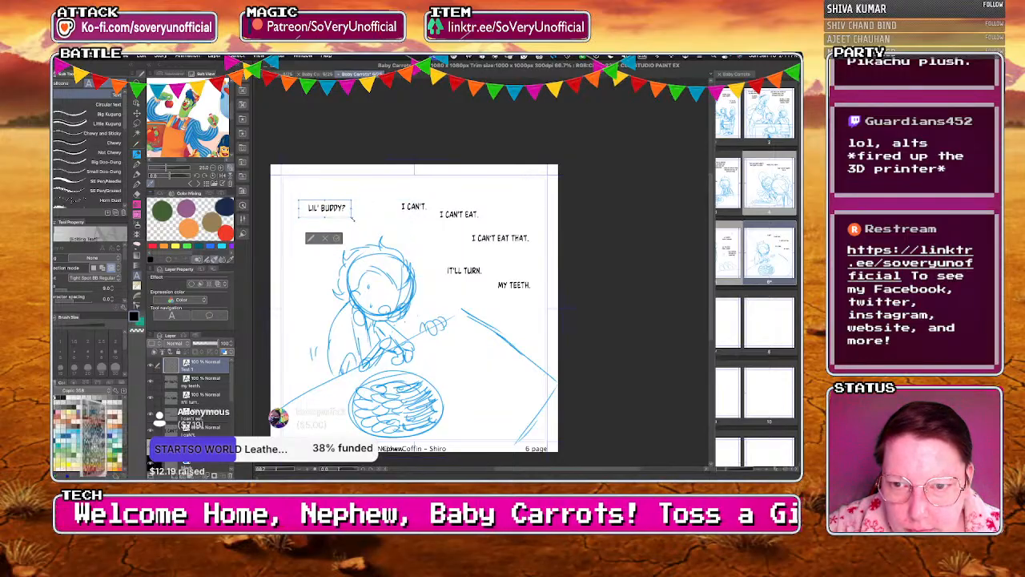
left_click(336, 237)
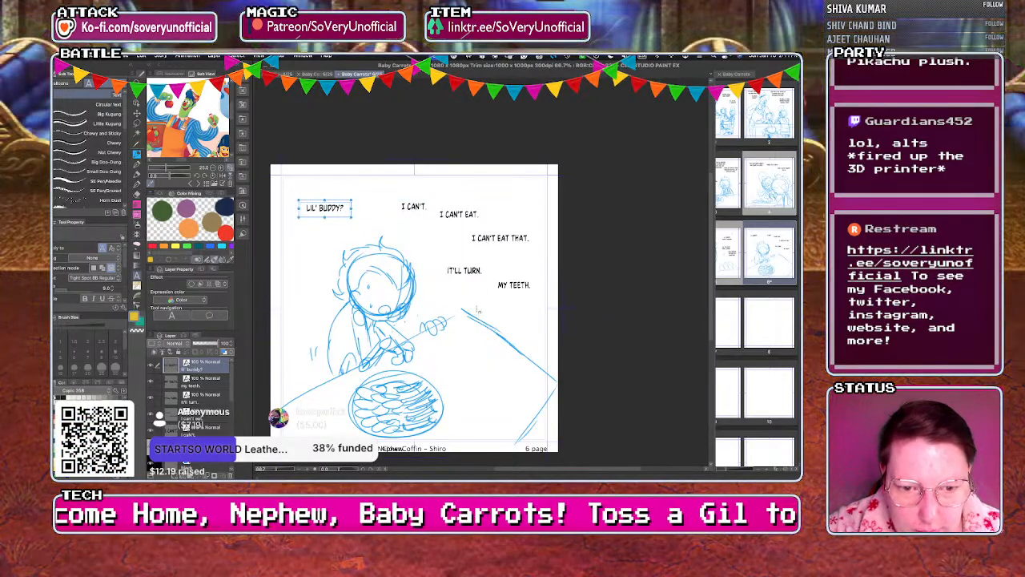
Add "IT'LL TURN MY TEETH GRAY." in two rows on the tabletop to the right of the plate.
left_click_drag(476, 307, 590, 342)
type("IT'LL TURN MY TEETH ORANG")
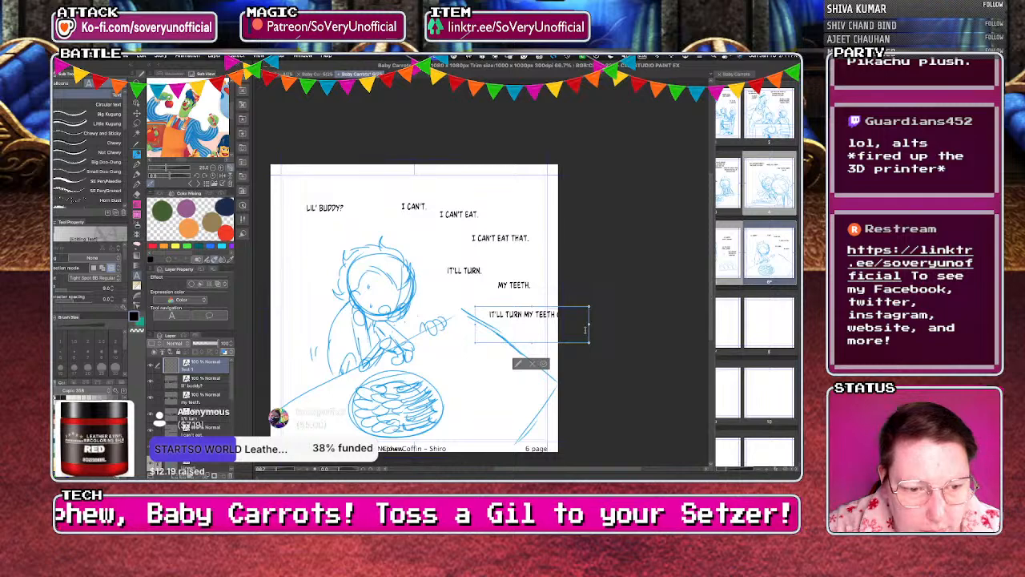
left_click_drag(589, 327, 476, 386)
left_click(499, 401)
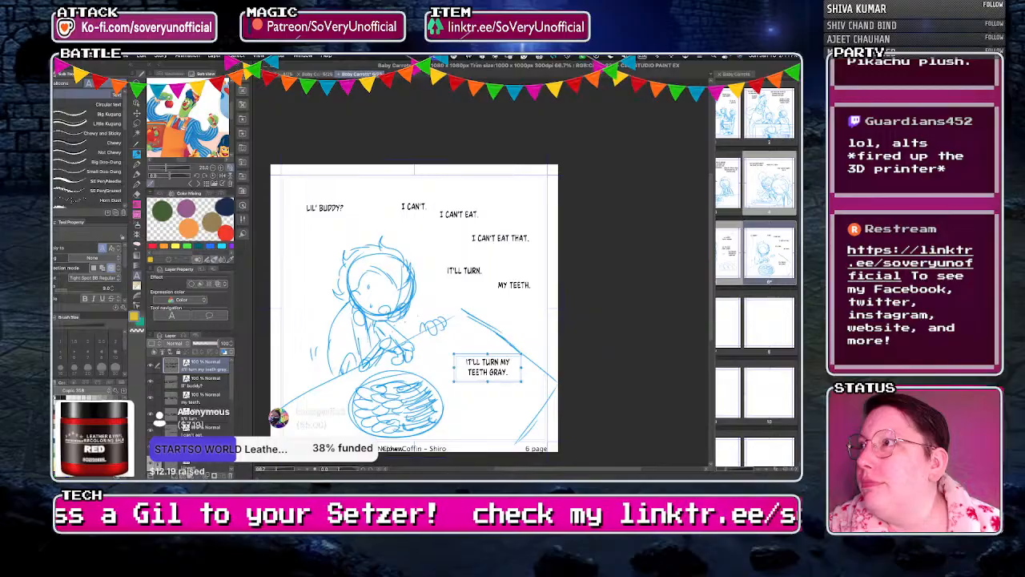
key("super+Tab")
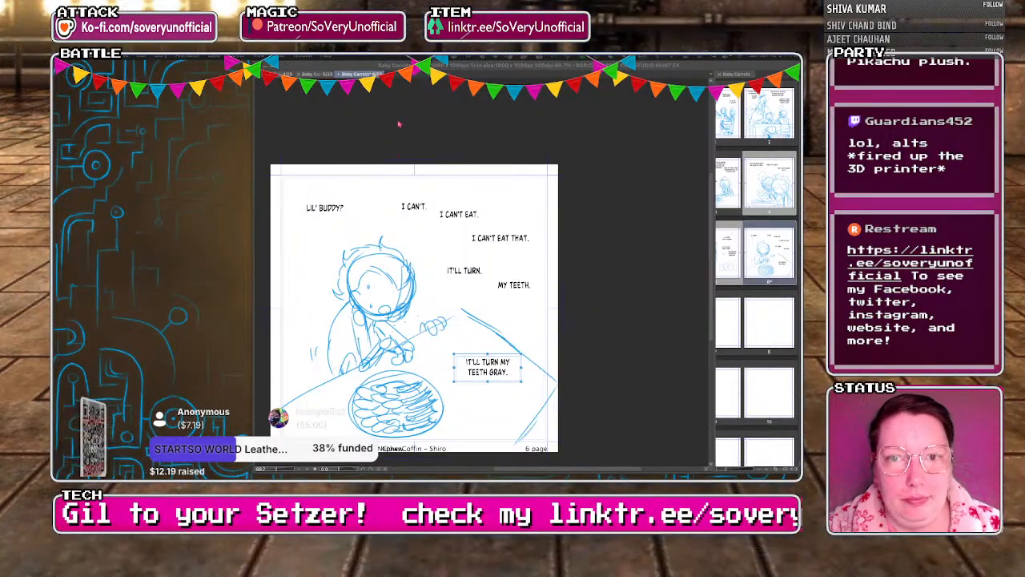
left_click(398, 124)
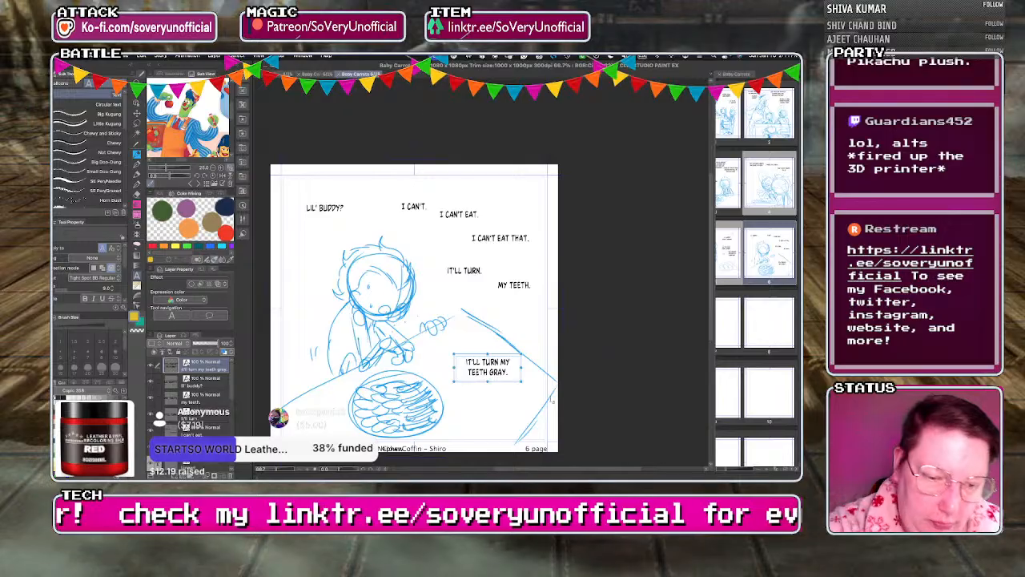
Switch to the Blue Real Pencil, duplicate the Lineart layer on page 6, and select the sketch layer.
key("p")
mouse_move(232, 380)
left_mouse_down()
mouse_move(232, 448)
mouse_move(236, 420)
left_mouse_up()
left_click(214, 389)
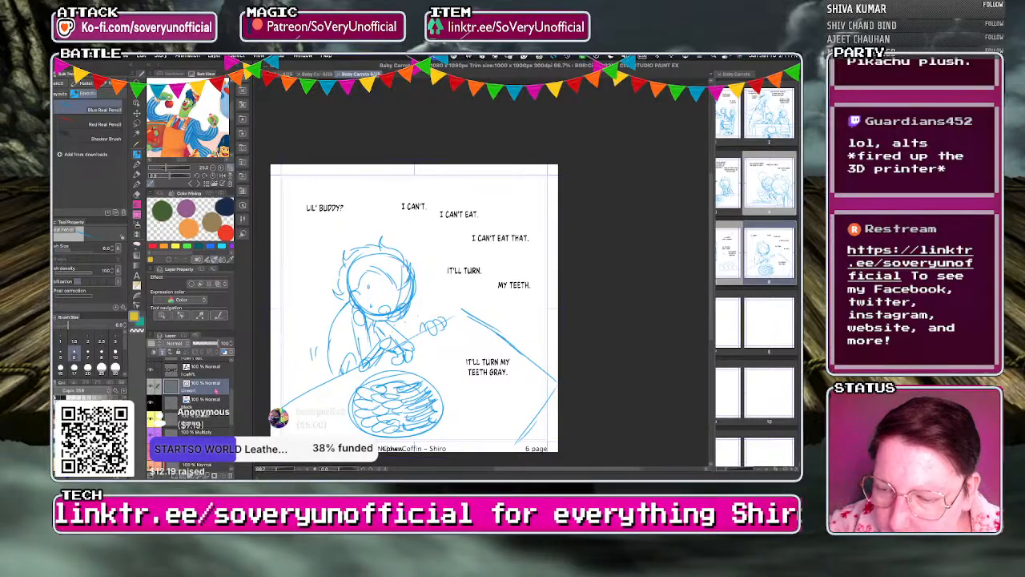
right_click(214, 389)
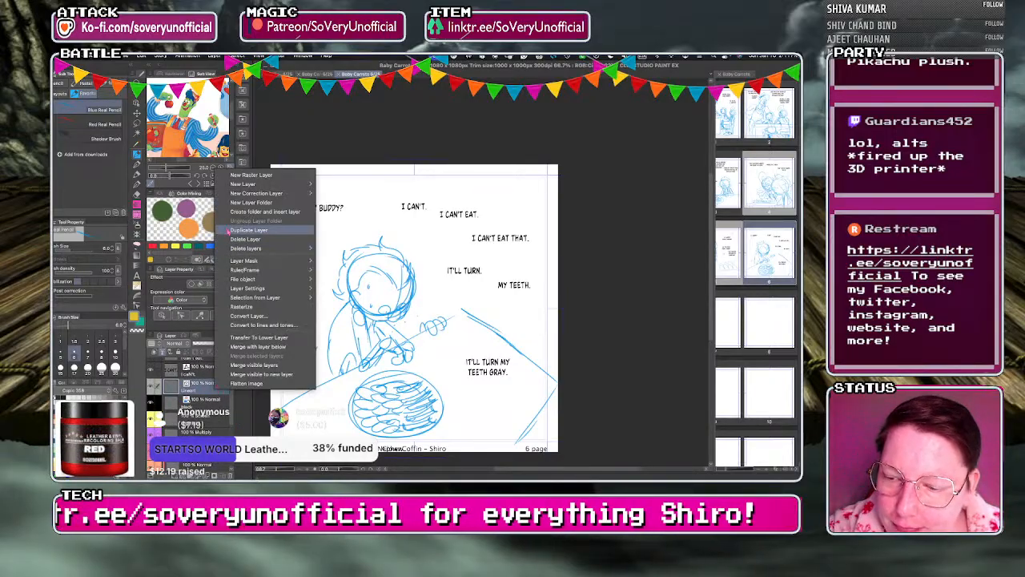
left_click(240, 230)
mouse_move(200, 378)
left_mouse_down()
mouse_move(204, 459)
mouse_move(205, 426)
left_mouse_up()
left_click(199, 431)
scroll(192, 408, "up", 10)
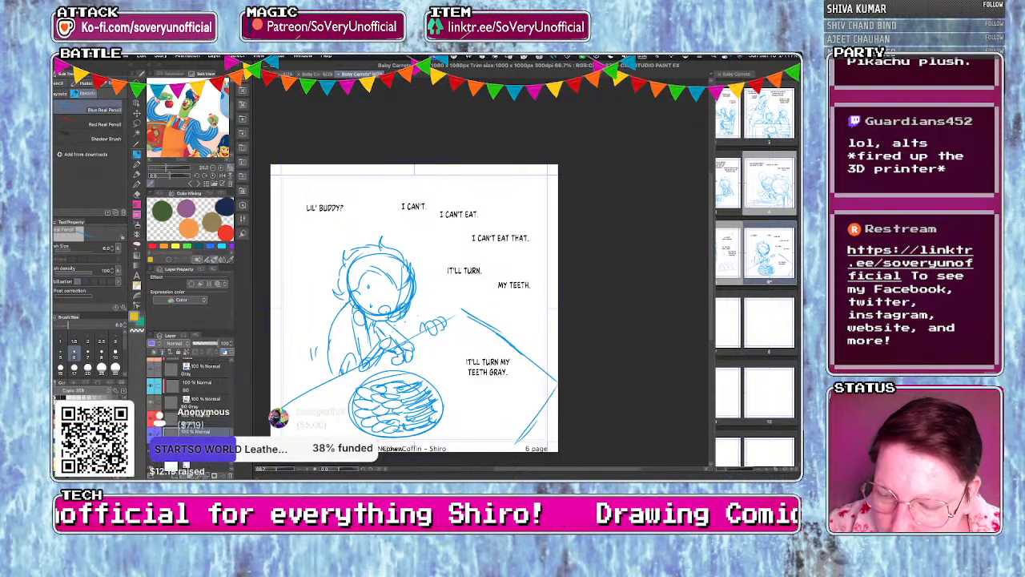
Select page 6's sketch layer again, and open the blank page 7 for drawing.
left_click(197, 423)
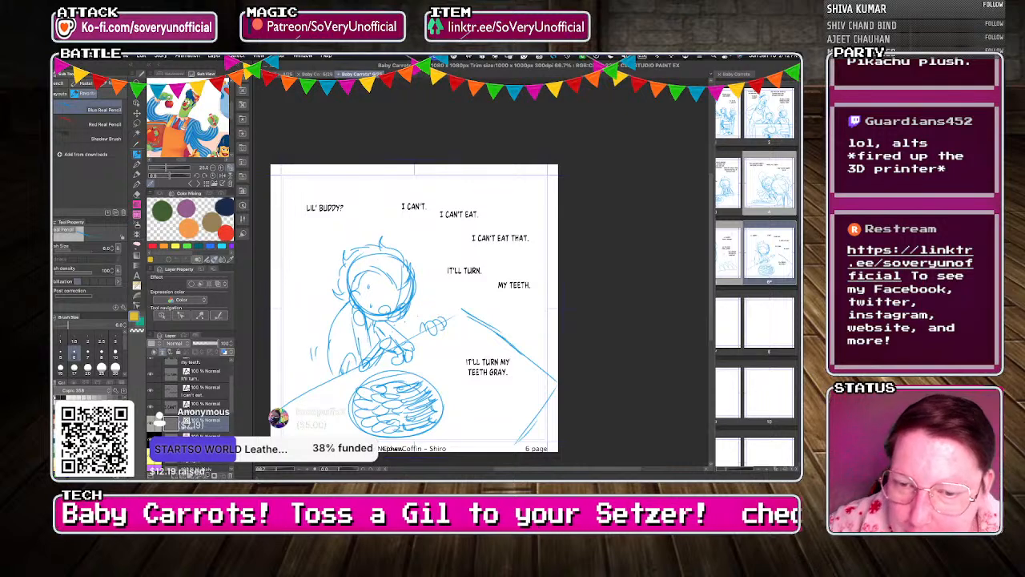
left_click_drag(231, 398, 232, 448)
left_click(198, 430)
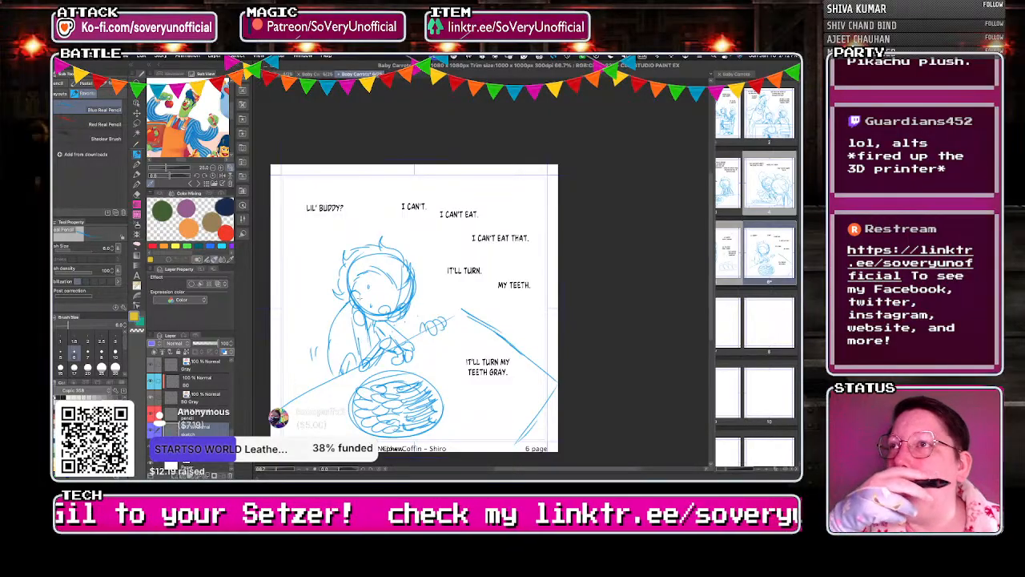
scroll(327, 340, "down", 1)
scroll(347, 361, "up", 2)
scroll(342, 425, "down", 1)
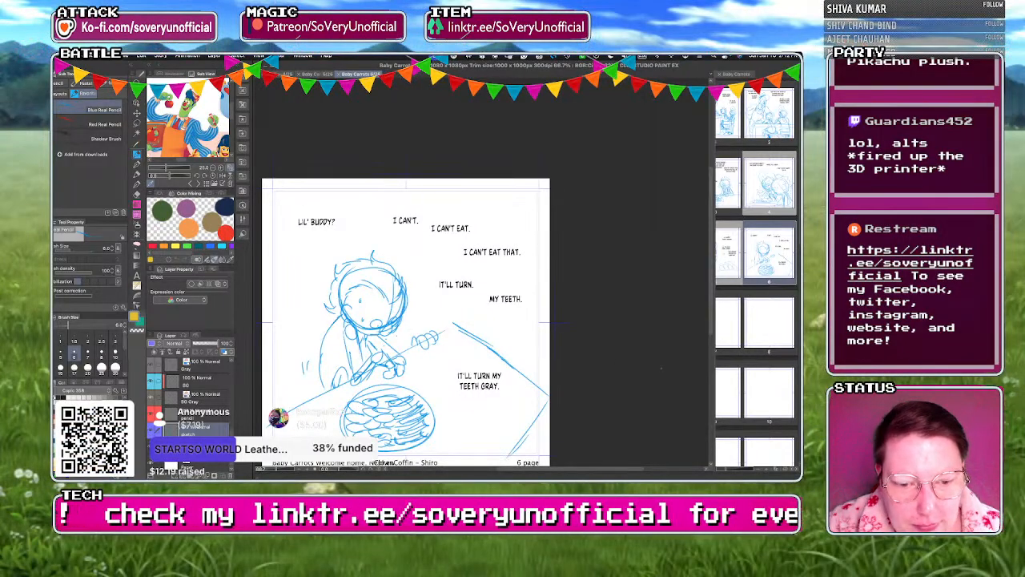
double_click(735, 308)
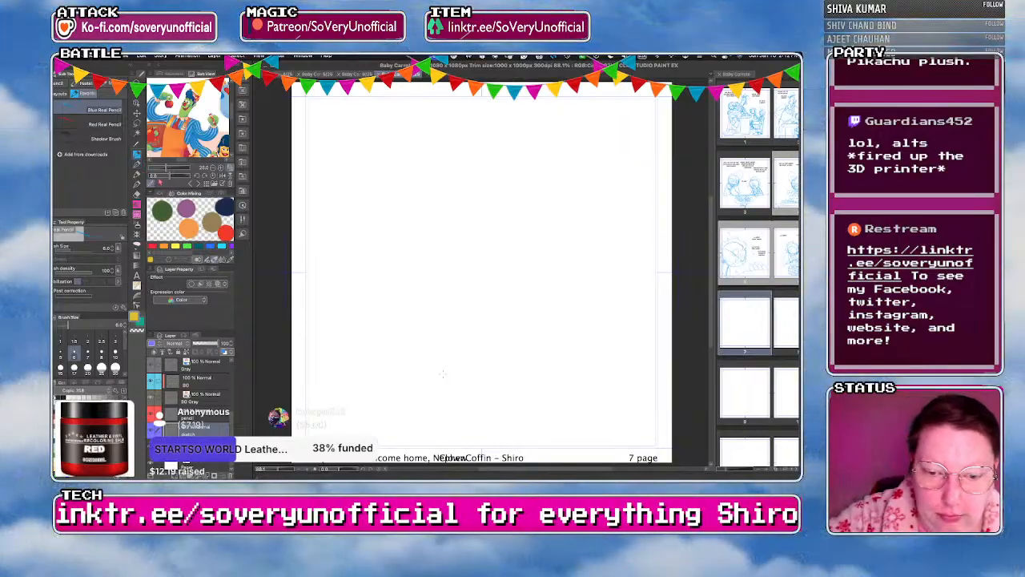
Sketch the character's tall, rounded head and the sloping shoulder line in blue pencil on page 7.
mouse_move(447, 235)
left_mouse_down()
mouse_move(416, 309)
mouse_move(446, 222)
left_mouse_up()
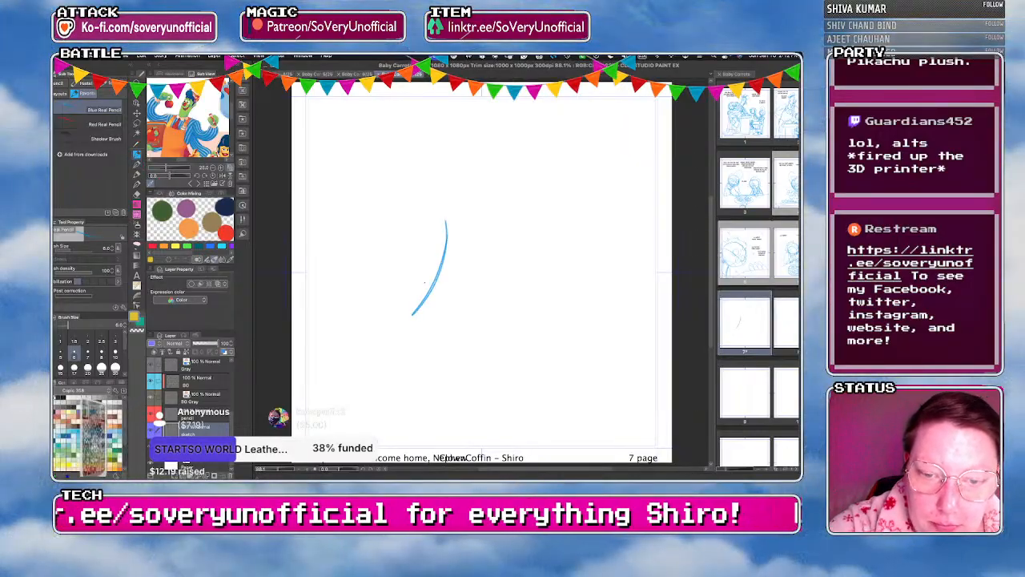
key("super+z")
mouse_move(412, 314)
left_mouse_down()
mouse_move(445, 222)
mouse_move(372, 253)
left_mouse_up()
mouse_move(405, 202)
left_mouse_down()
mouse_move(374, 253)
mouse_move(369, 302)
mouse_move(441, 355)
left_mouse_up()
key("ctrl+z")
left_click_drag(412, 312, 470, 370)
mouse_move(337, 297)
left_mouse_down()
mouse_move(446, 340)
mouse_move(455, 390)
mouse_move(462, 361)
mouse_move(474, 405)
left_mouse_up()
key("ctrl+z")
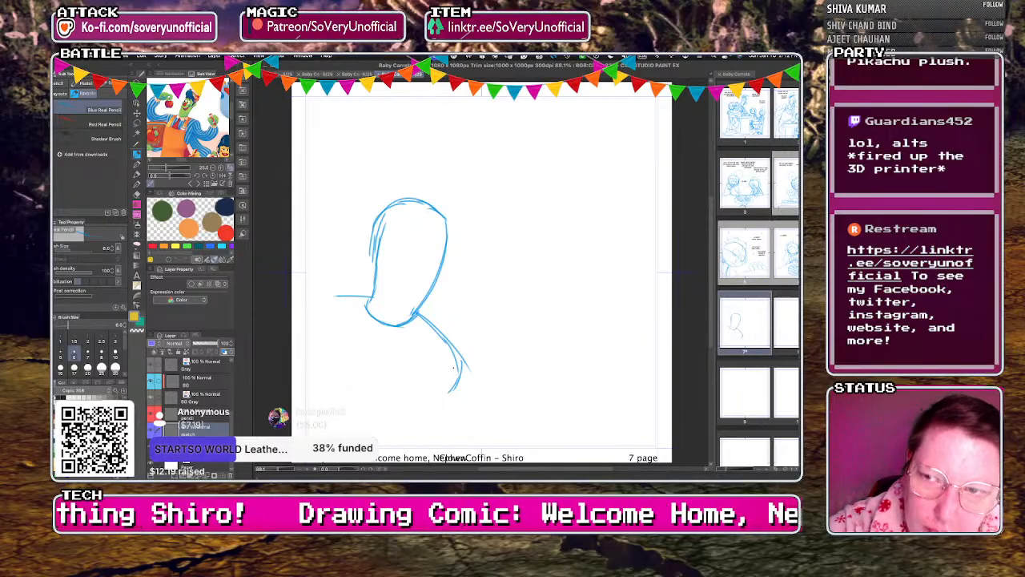
Sketch the character's upper arm and sleeve running from the shoulder down toward the page's lower edge.
mouse_move(429, 320)
left_mouse_down()
mouse_move(468, 370)
mouse_move(462, 407)
mouse_move(439, 437)
left_mouse_up()
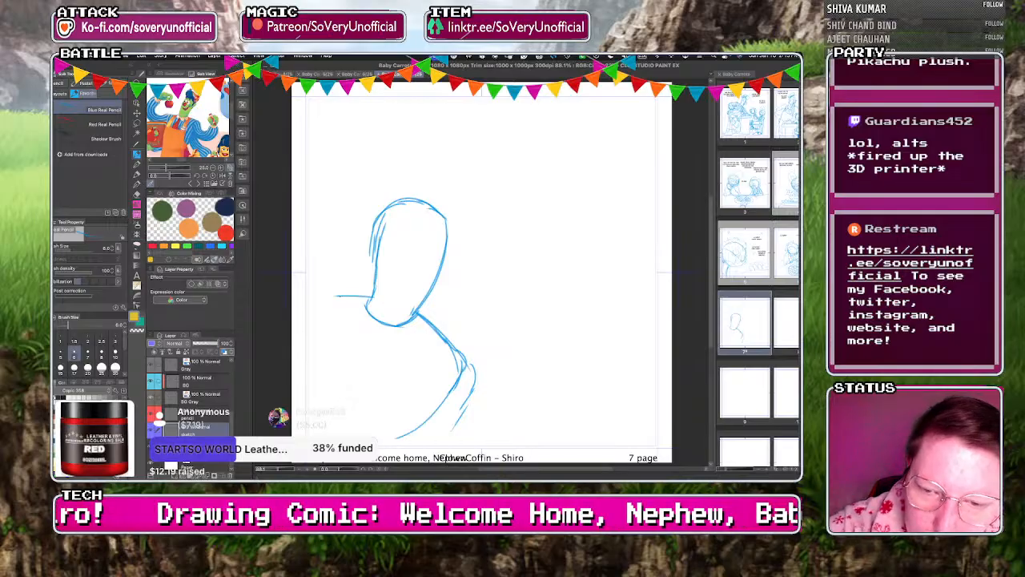
left_click_drag(436, 326, 419, 394)
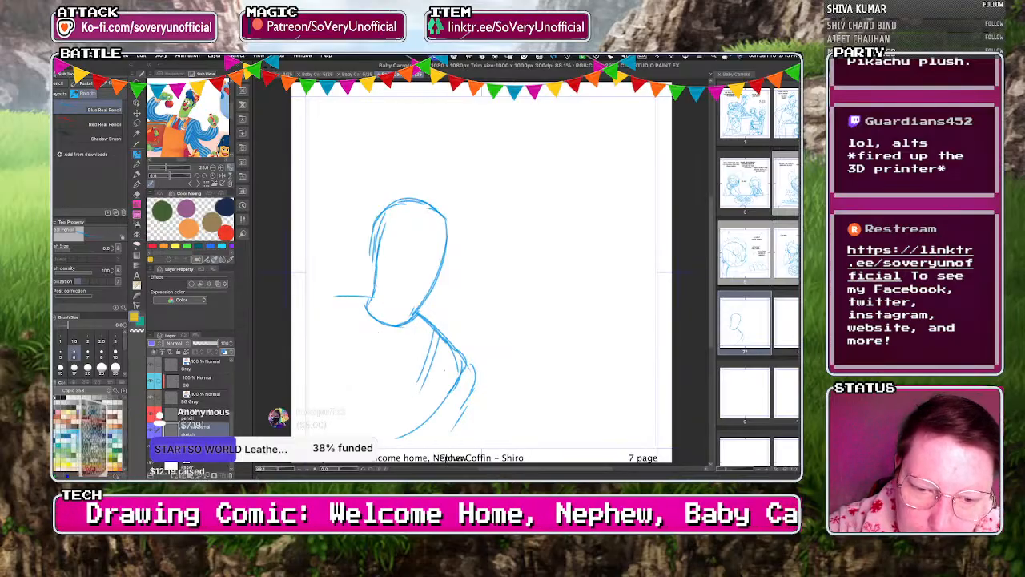
left_click_drag(460, 351, 424, 418)
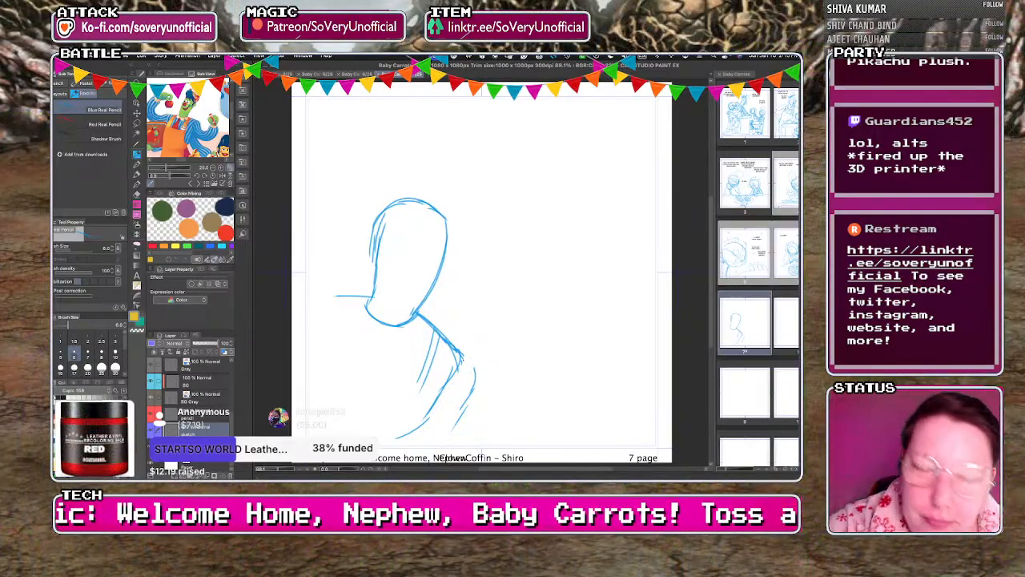
left_click_drag(460, 352, 474, 367)
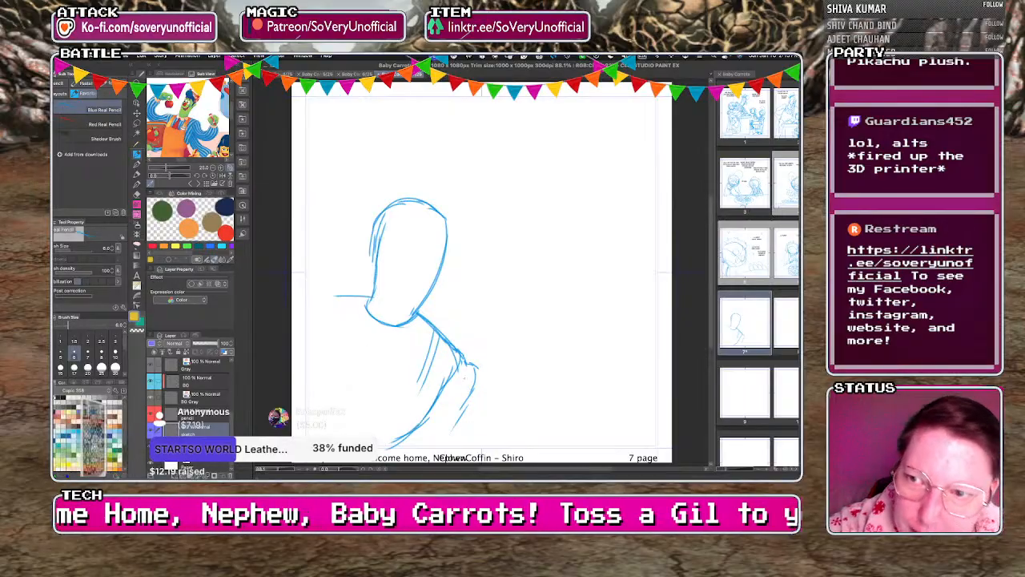
mouse_move(472, 396)
left_mouse_down()
mouse_move(446, 442)
mouse_move(421, 448)
left_mouse_up()
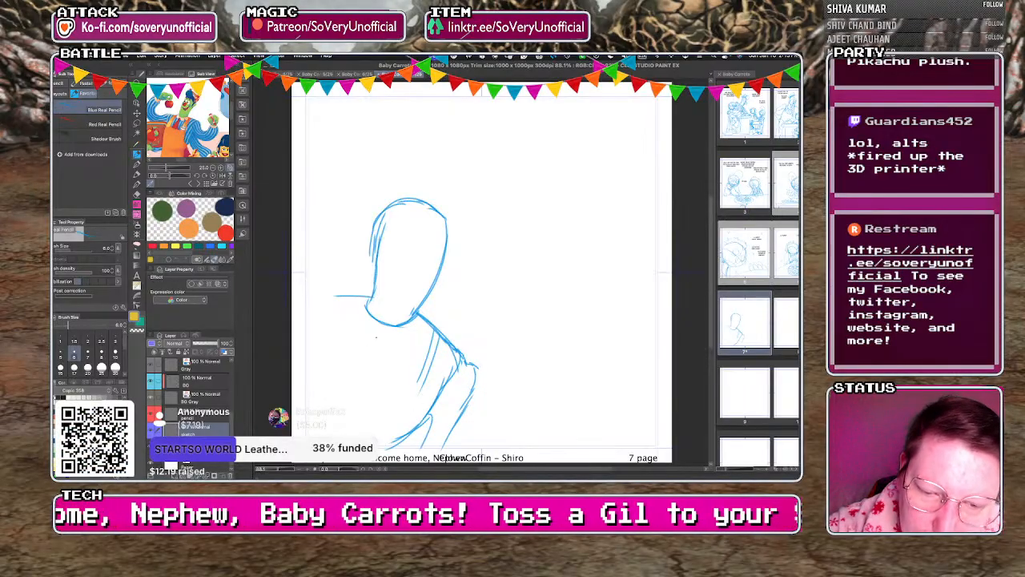
Sketch the strap lines running down both sides of the character's chest.
left_click_drag(425, 317, 404, 382)
left_click_drag(423, 327, 402, 388)
left_click_drag(365, 297, 350, 366)
left_click_drag(357, 319, 344, 362)
Draw curved face guidelines on the head and rough in the nose and a frowning mouth.
left_click_drag(431, 207, 398, 323)
left_click_drag(435, 274, 372, 259)
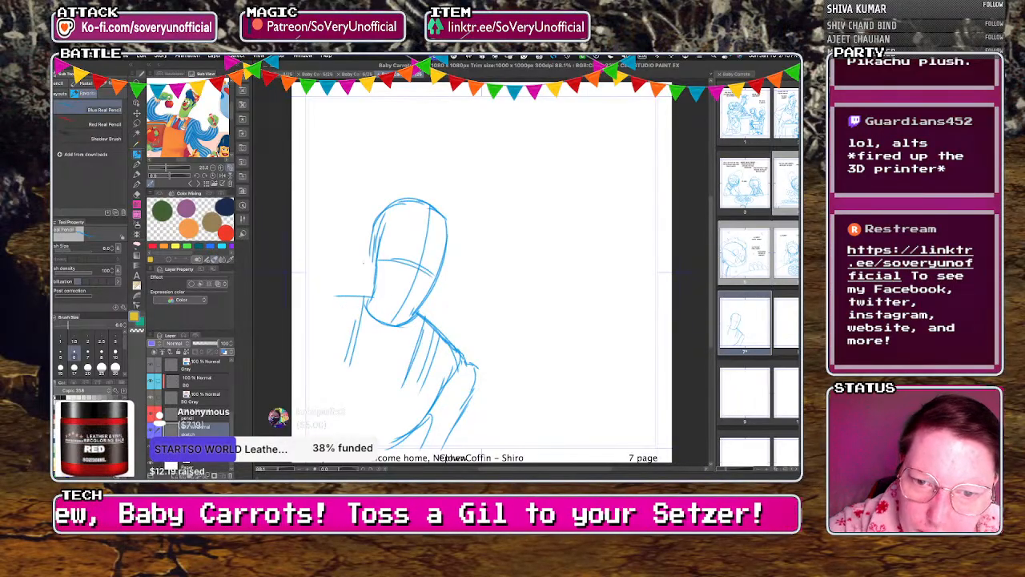
key("ctrl+z")
mouse_move(440, 264)
left_mouse_down()
mouse_move(377, 249)
mouse_move(416, 277)
left_mouse_up()
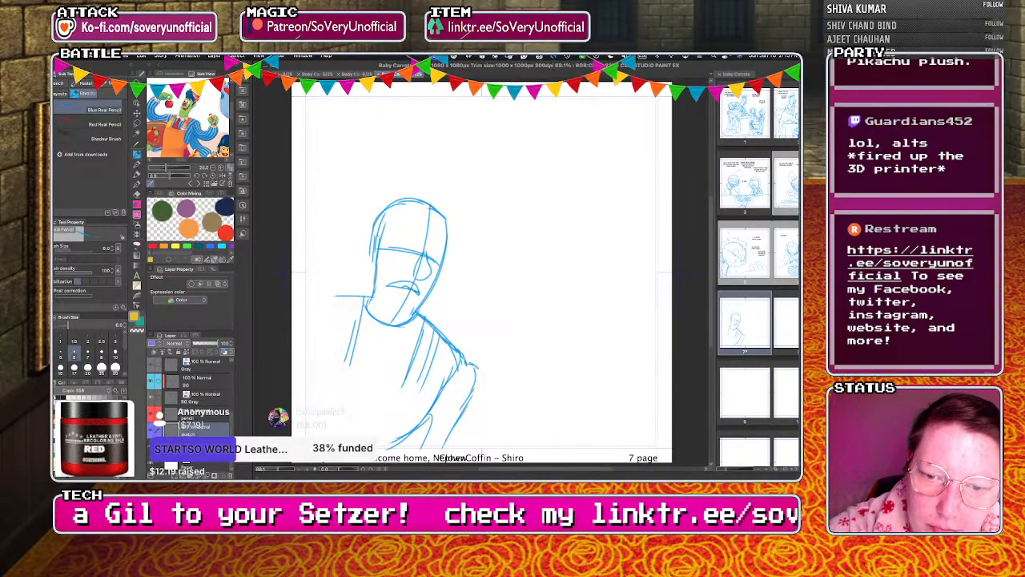
Sketch both eyes with small pupils on the face guideline and add short worried eyebrows above them.
scroll(422, 295, "up", 3)
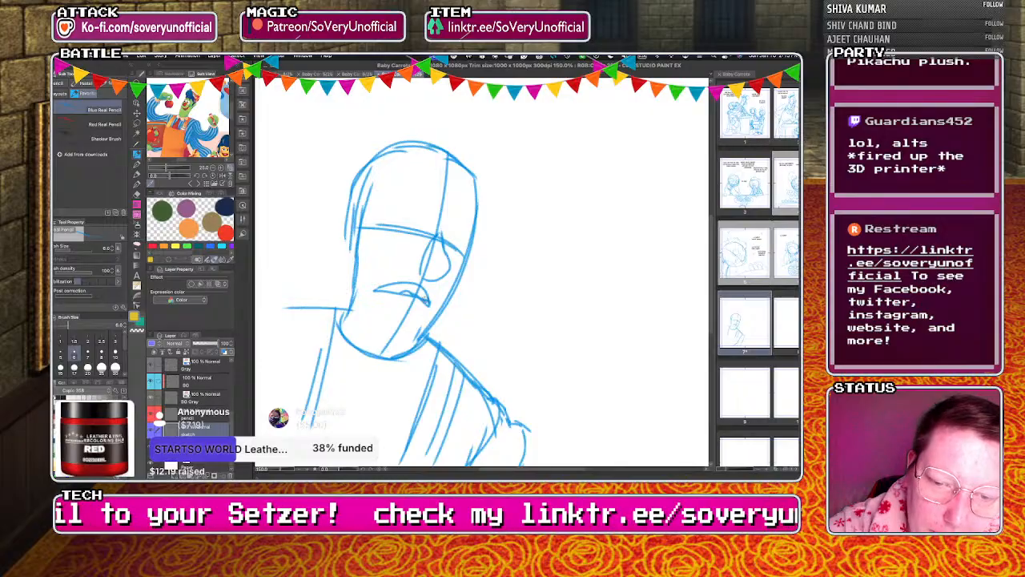
scroll(413, 297, "down", 3)
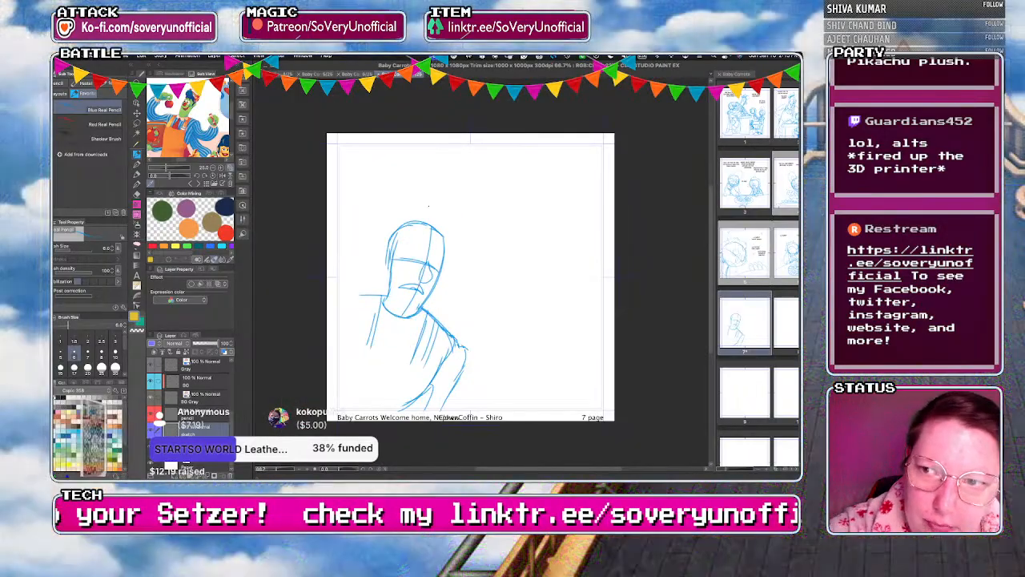
scroll(414, 298, "up", 3)
mouse_move(414, 297)
left_mouse_down()
mouse_move(419, 305)
mouse_move(398, 303)
left_mouse_up()
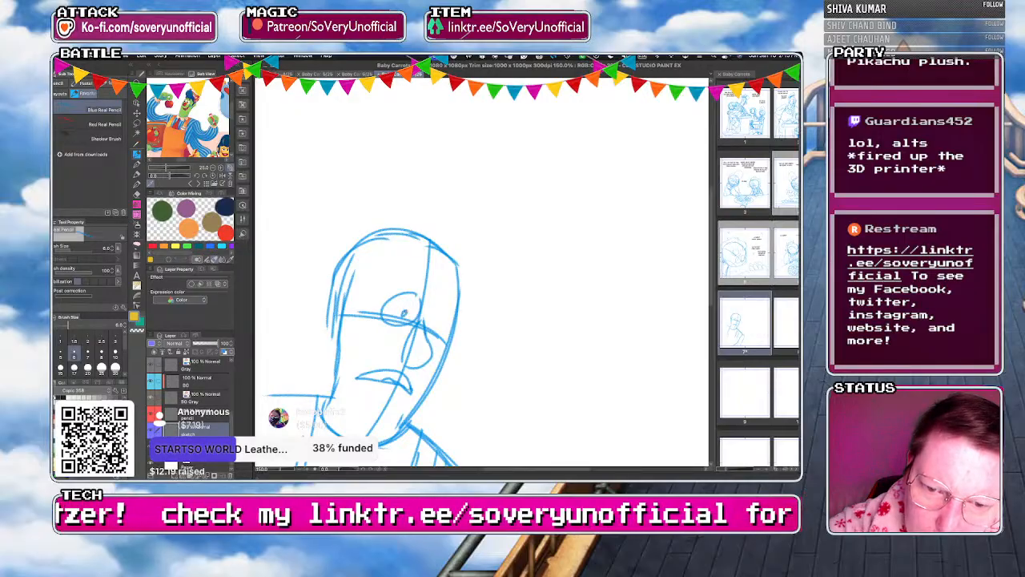
mouse_move(401, 310)
left_mouse_down()
mouse_move(436, 339)
mouse_move(430, 327)
left_mouse_up()
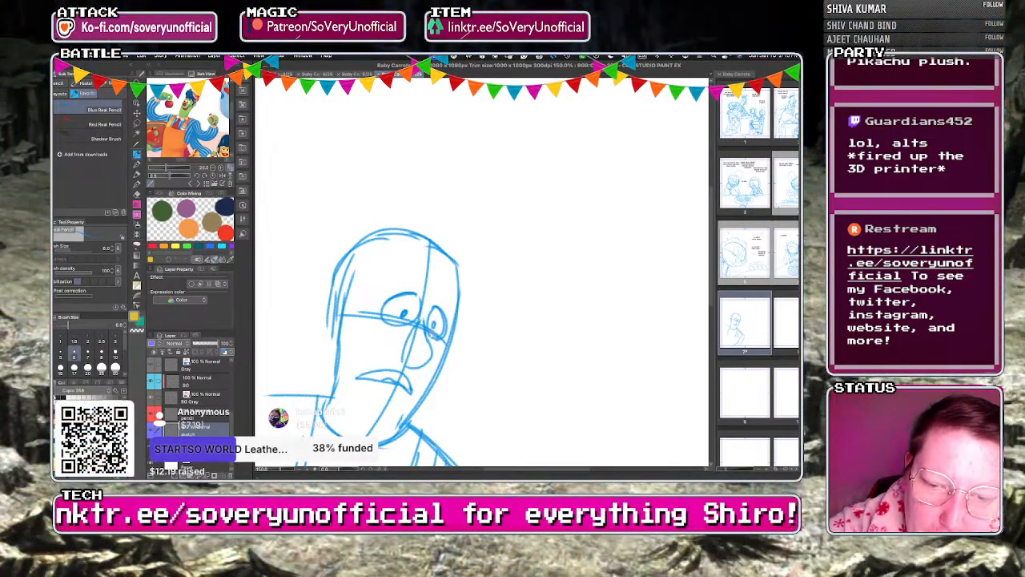
left_click_drag(382, 315, 396, 298)
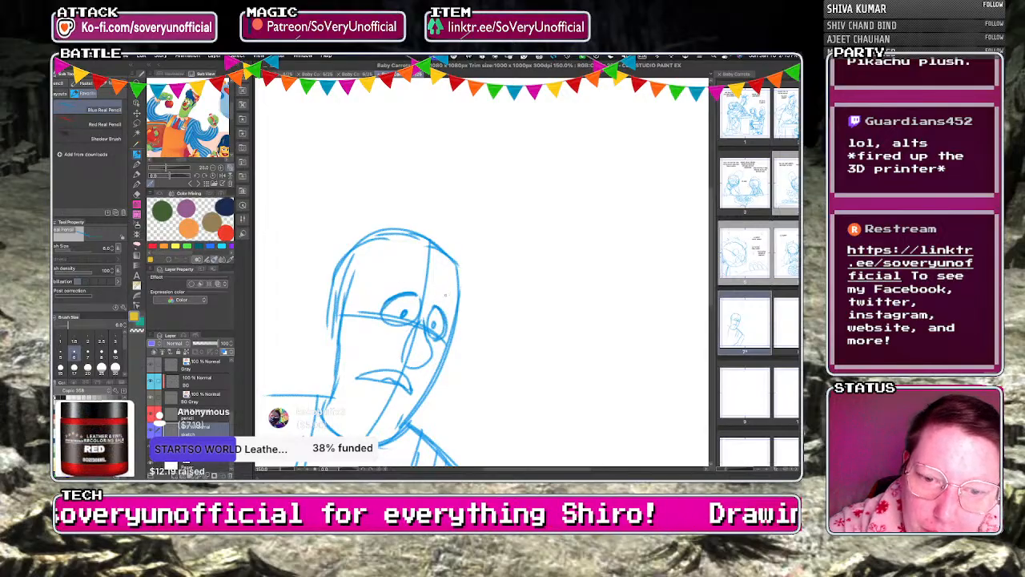
left_click_drag(438, 291, 443, 305)
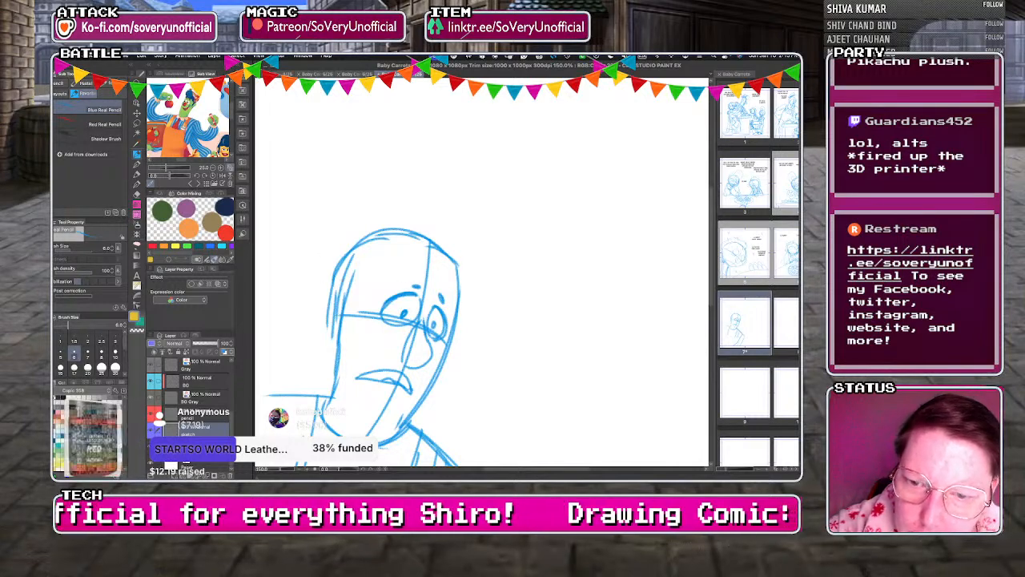
Sketch the character's ear and side hair, and rough in the hat's wide brim and tall crown.
left_click_drag(337, 279, 338, 329)
mouse_move(382, 260)
left_mouse_down()
mouse_move(353, 301)
mouse_move(346, 346)
left_mouse_up()
left_click_drag(350, 281, 342, 310)
left_click_drag(346, 316, 340, 345)
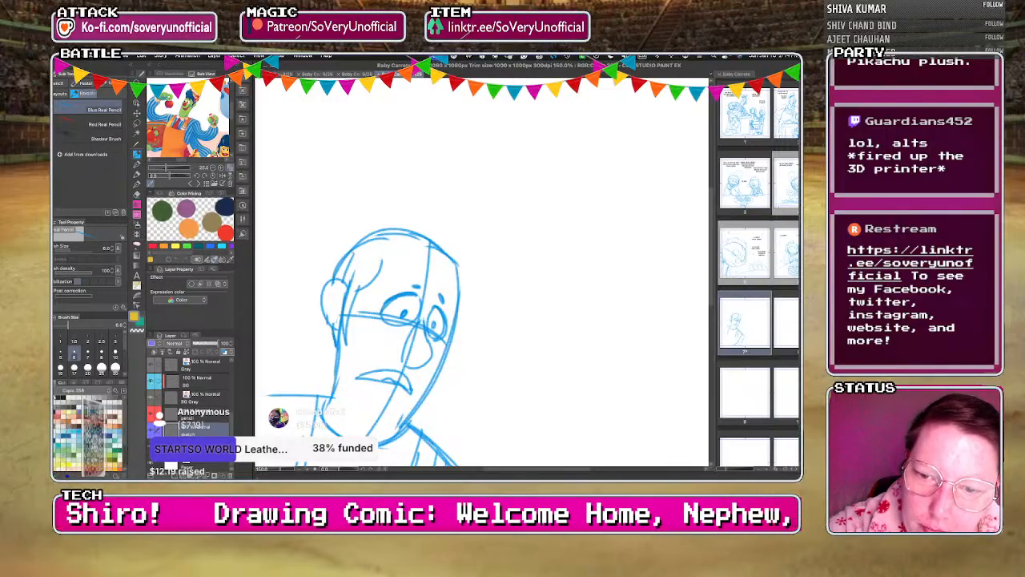
mouse_move(385, 258)
left_mouse_down()
mouse_move(489, 212)
mouse_move(413, 226)
left_mouse_up()
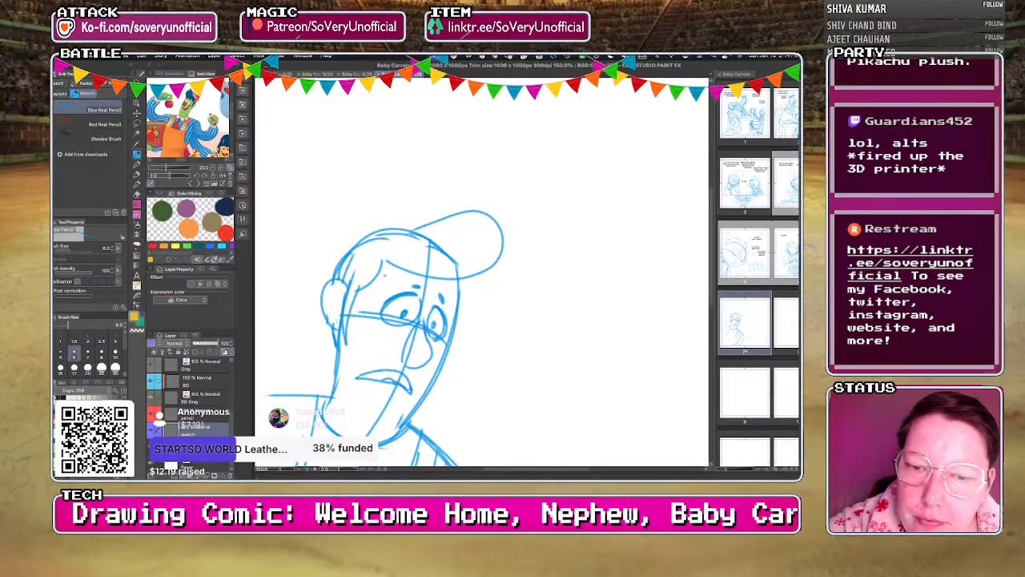
left_click_drag(353, 239, 394, 231)
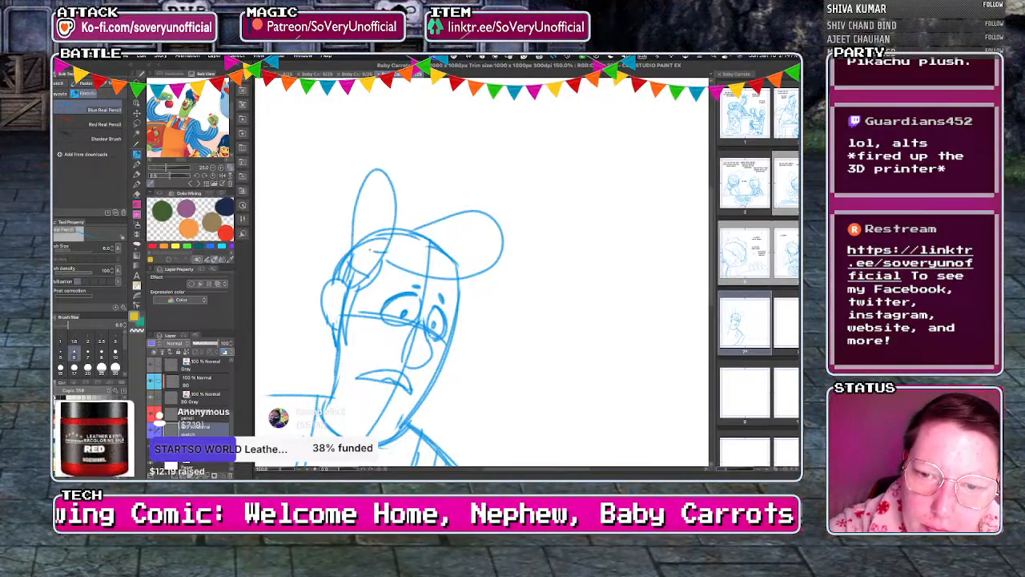
Look through pages 5 and 4 and open page 2 to check the character's earlier hat design.
left_click(321, 73)
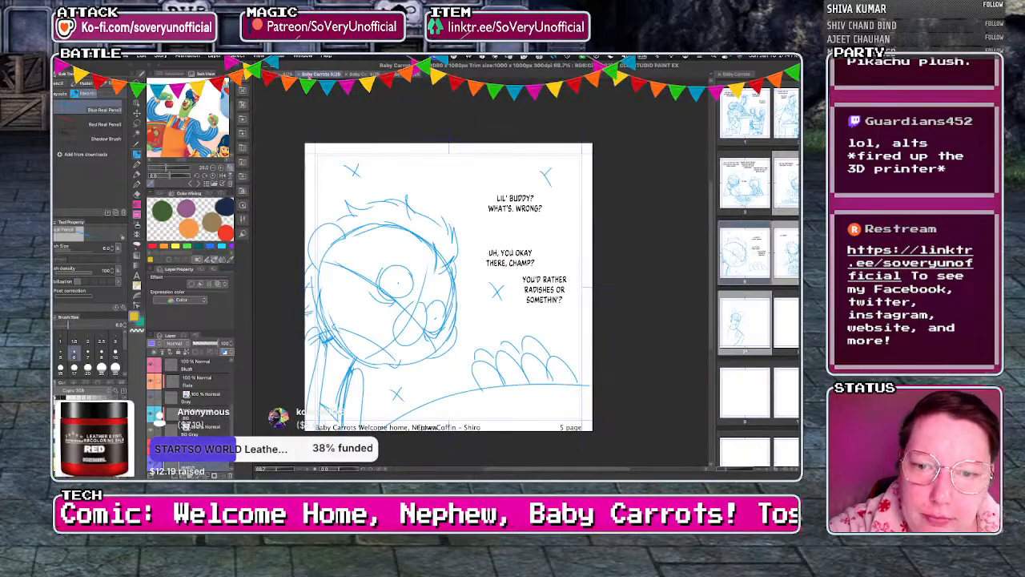
left_click(282, 74)
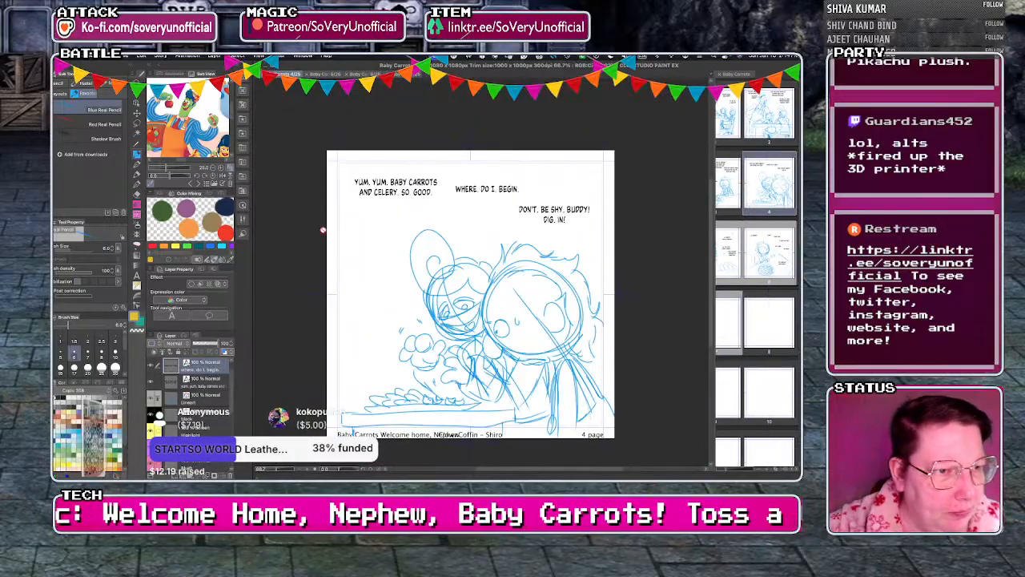
double_click(772, 112)
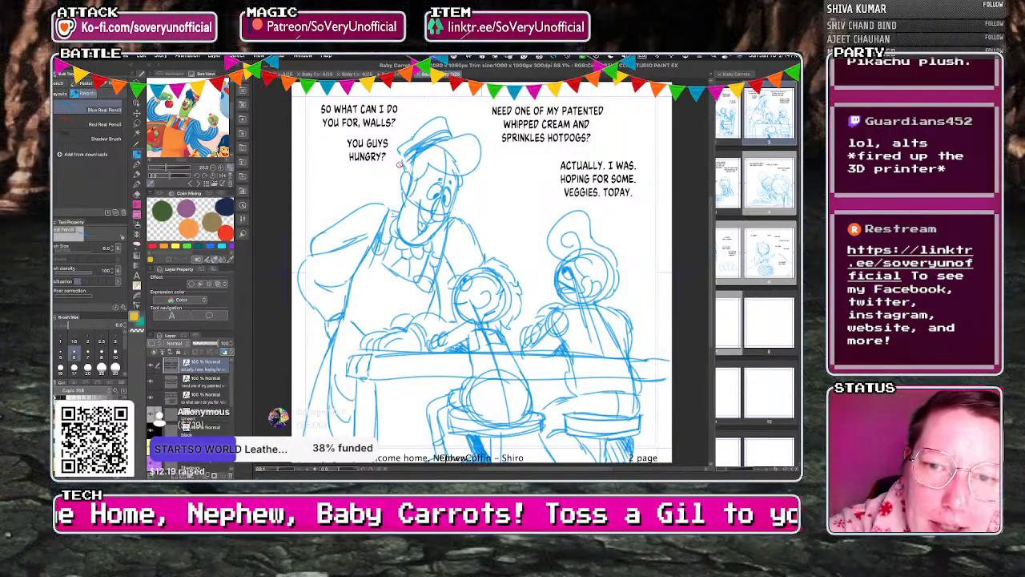
Add crown lines and an upturned far brim edge to the standing character's hat on page 2's sketch layer.
scroll(215, 402, "down", 5)
left_click(200, 430)
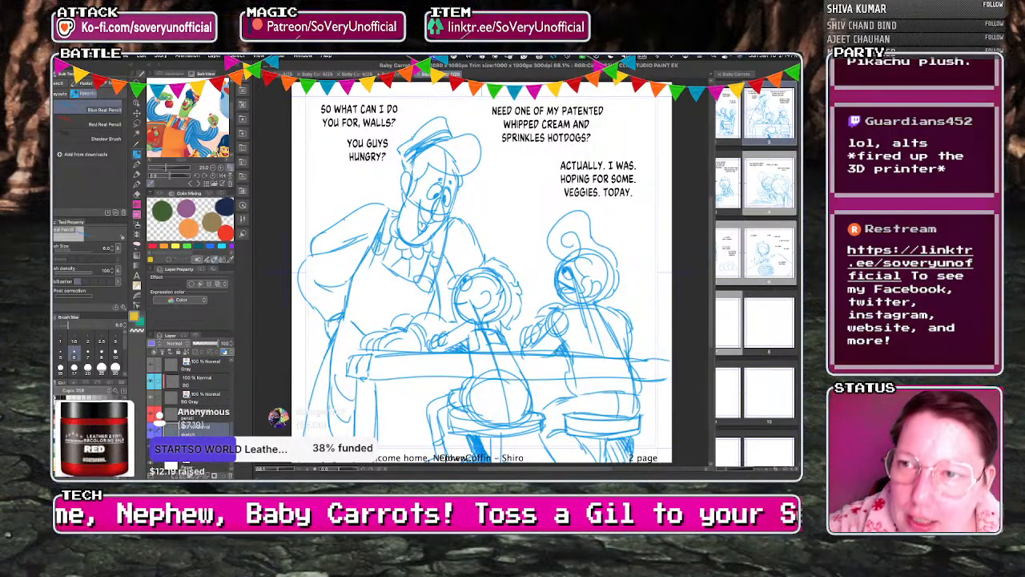
left_click_drag(413, 175, 439, 126)
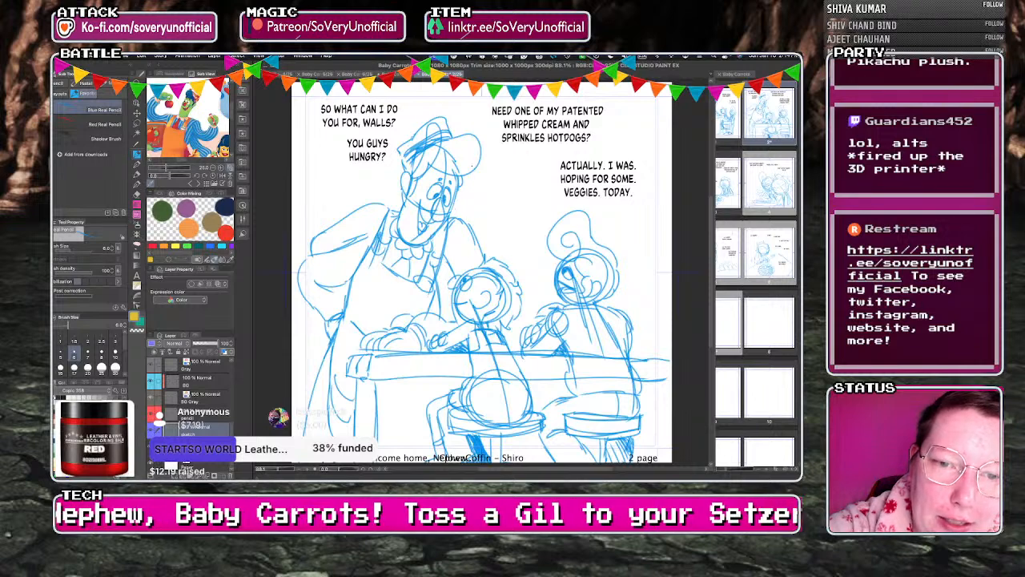
left_click_drag(491, 157, 471, 181)
key("super+z")
mouse_move(482, 146)
left_mouse_down()
mouse_move(498, 151)
mouse_move(462, 174)
mouse_move(428, 171)
left_mouse_up()
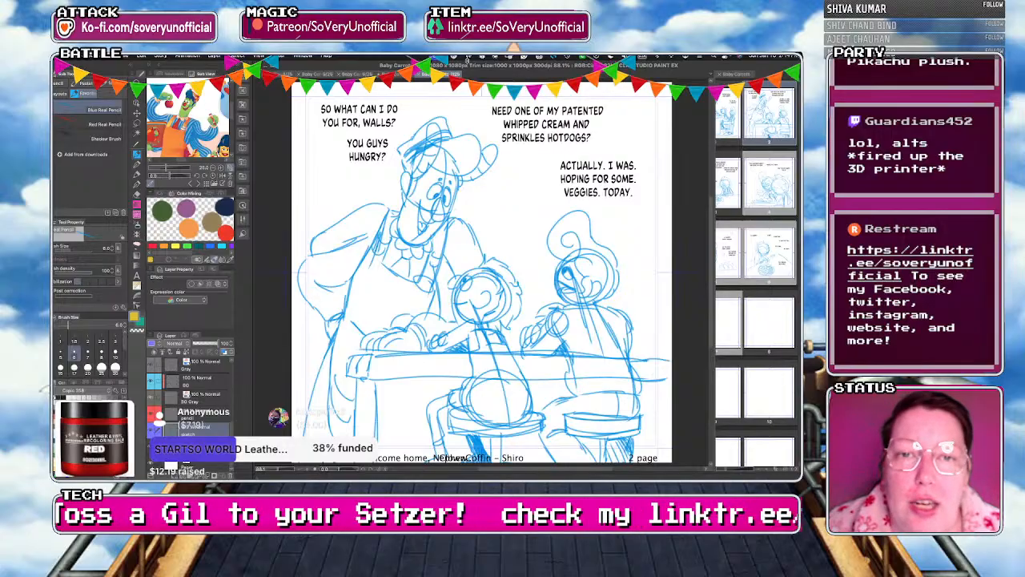
Return to page 7 and sketch the hat's upturned far brim edge with short contour lines across it.
left_click(420, 74)
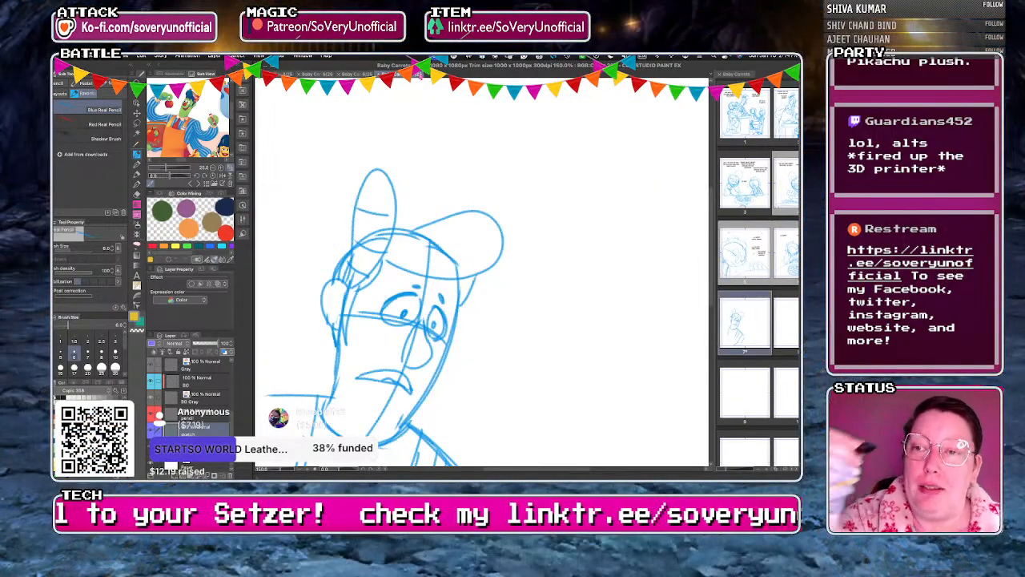
mouse_move(461, 305)
left_mouse_down()
mouse_move(513, 240)
mouse_move(497, 216)
left_mouse_up()
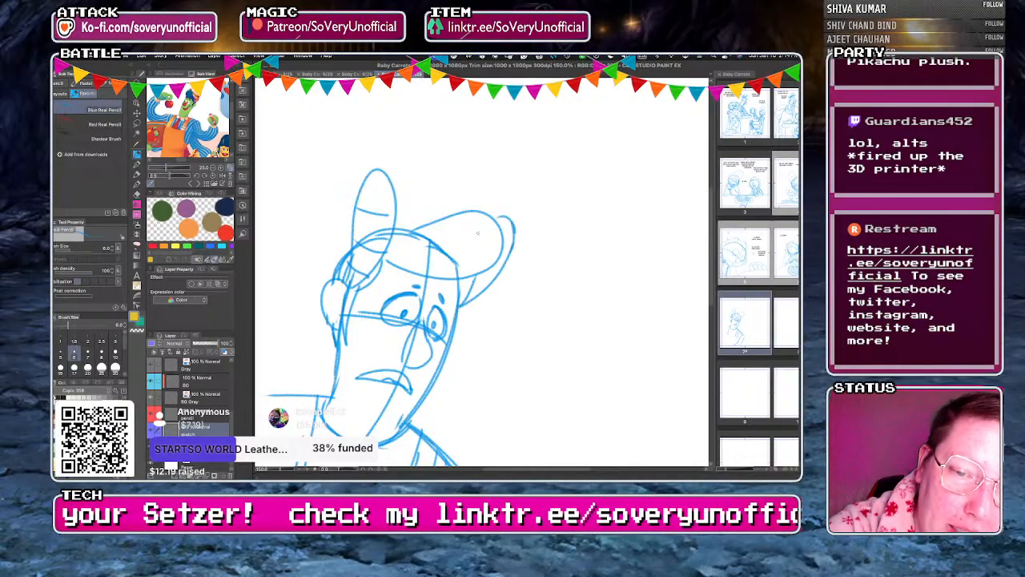
left_click_drag(460, 290, 507, 247)
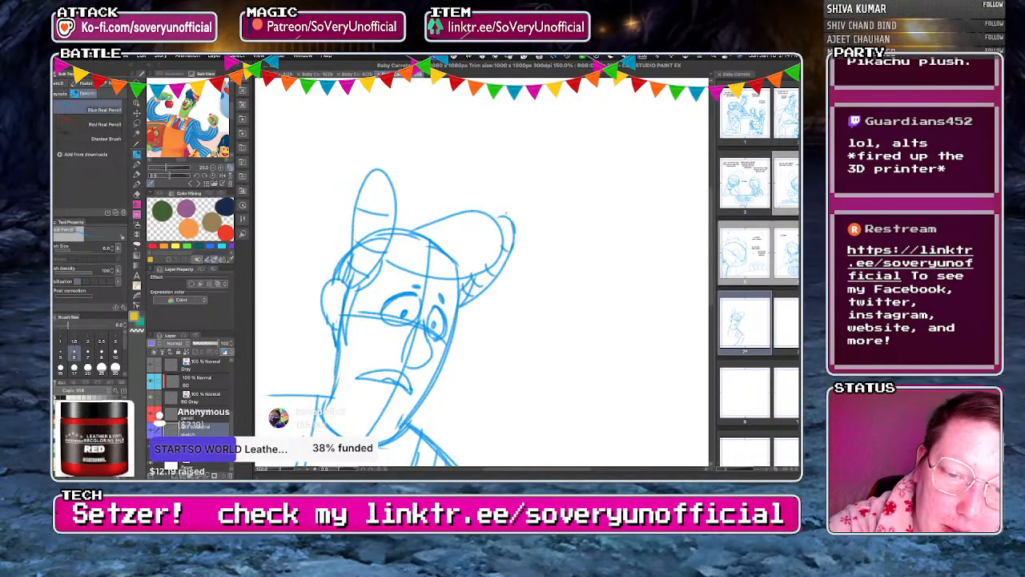
key("super+z")
mouse_move(471, 280)
left_mouse_down()
mouse_move(475, 293)
mouse_move(512, 243)
left_mouse_up()
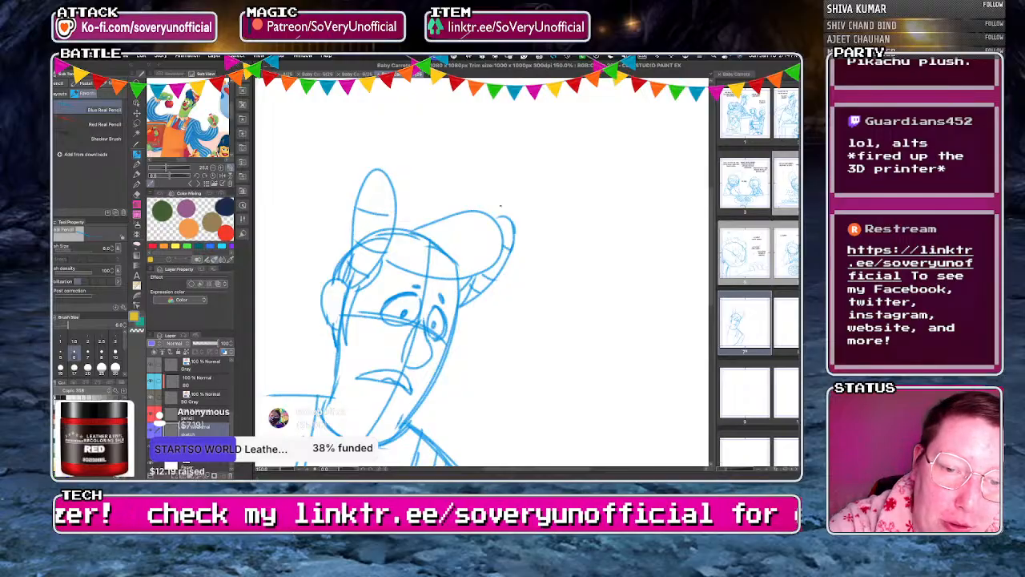
Sketch the hat's rounded crown behind the tall front shape and add the curled near side of the brim.
left_click_drag(389, 213, 460, 210)
key("super+z")
left_click_drag(391, 214, 454, 209)
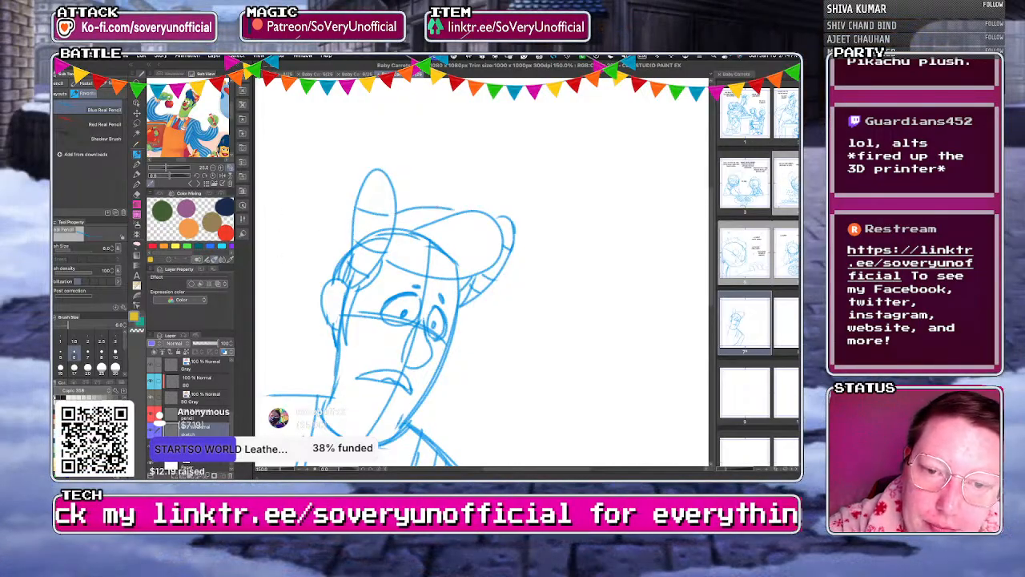
mouse_move(354, 219)
left_mouse_down()
mouse_move(328, 236)
mouse_move(323, 279)
left_mouse_up()
left_click_drag(352, 232, 333, 258)
mouse_move(392, 220)
left_mouse_down()
mouse_move(452, 210)
mouse_move(437, 201)
left_mouse_up()
left_click_drag(433, 207, 446, 203)
left_click_drag(391, 223, 450, 212)
left_click_drag(394, 186, 451, 209)
left_click_drag(355, 210, 318, 237)
scroll(321, 222, "down", 2)
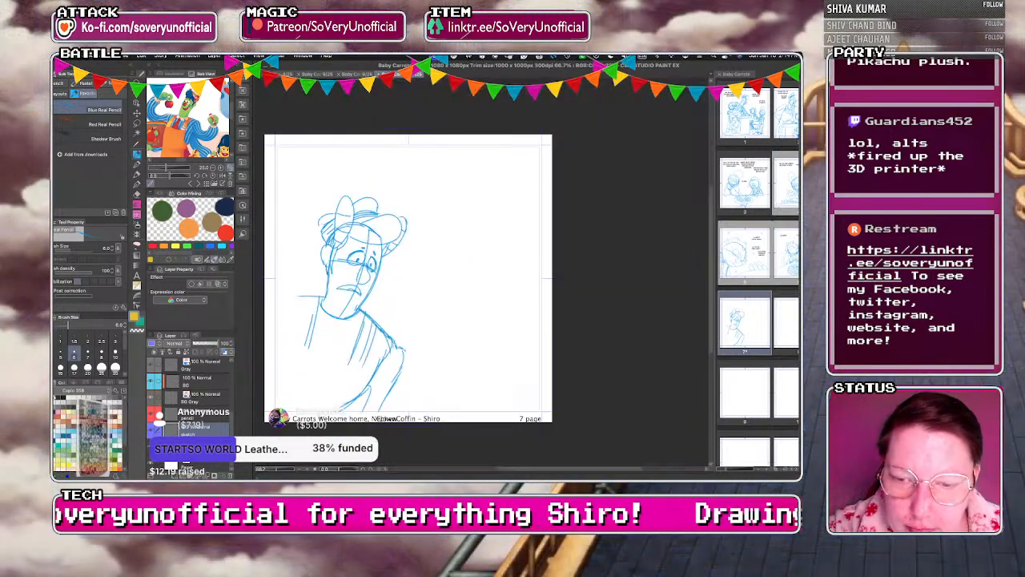
Sketch a scalloped ruffle collar around the hat-wearing character's neck.
scroll(325, 333, "up", 2)
left_click_drag(433, 213, 380, 286)
mouse_move(331, 223)
left_mouse_down()
mouse_move(304, 270)
mouse_move(344, 292)
mouse_move(389, 290)
left_mouse_up()
scroll(347, 316, "down", 3)
left_click_drag(320, 293, 311, 331)
scroll(314, 348, "up", 3)
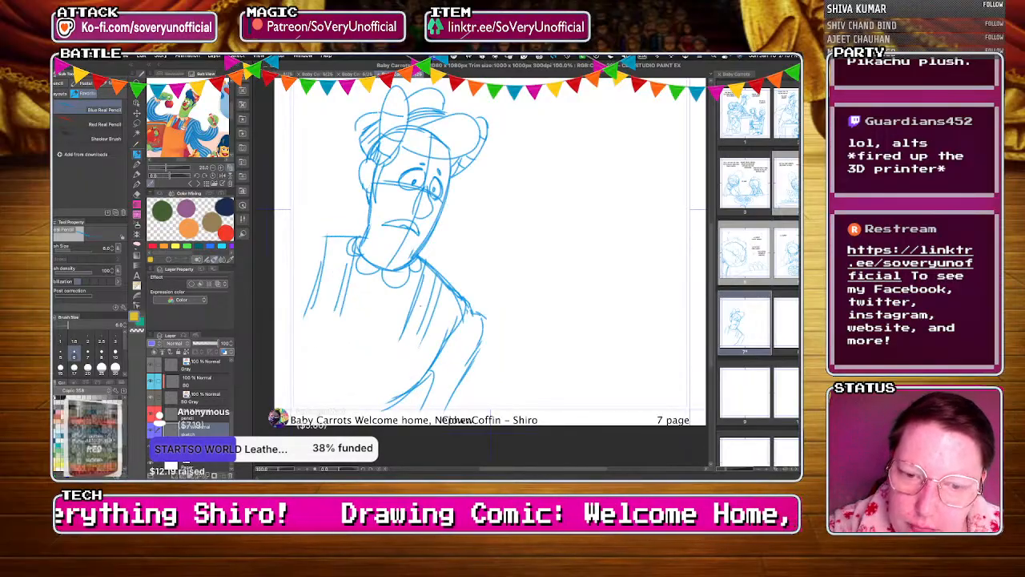
Rough in the hat-wearing character's near shoulder and upper arm running toward the page edge.
mouse_move(327, 236)
left_mouse_down()
mouse_move(275, 242)
mouse_move(305, 254)
mouse_move(280, 337)
left_mouse_up()
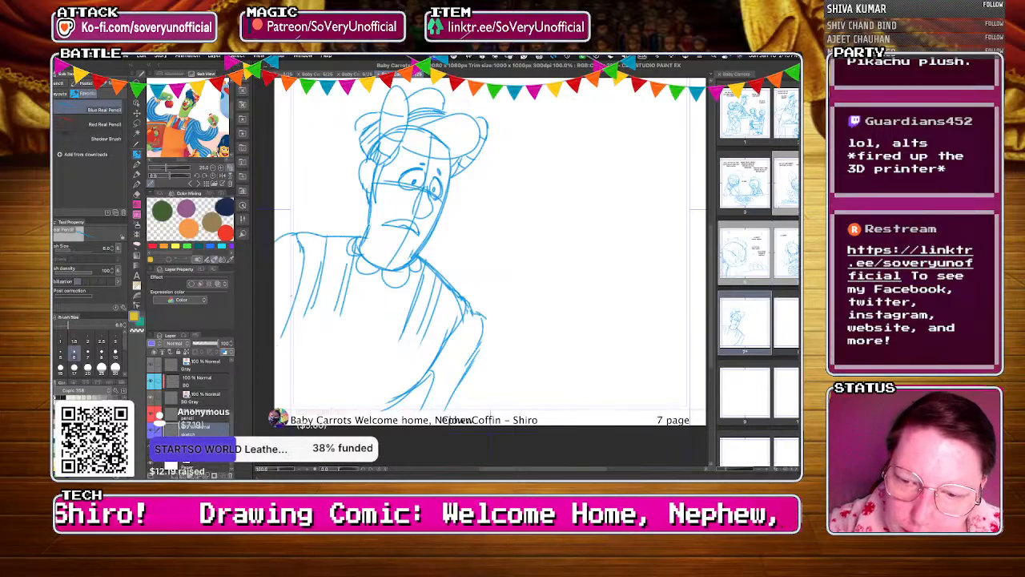
mouse_move(303, 269)
left_mouse_down()
mouse_move(275, 321)
mouse_move(284, 364)
left_mouse_up()
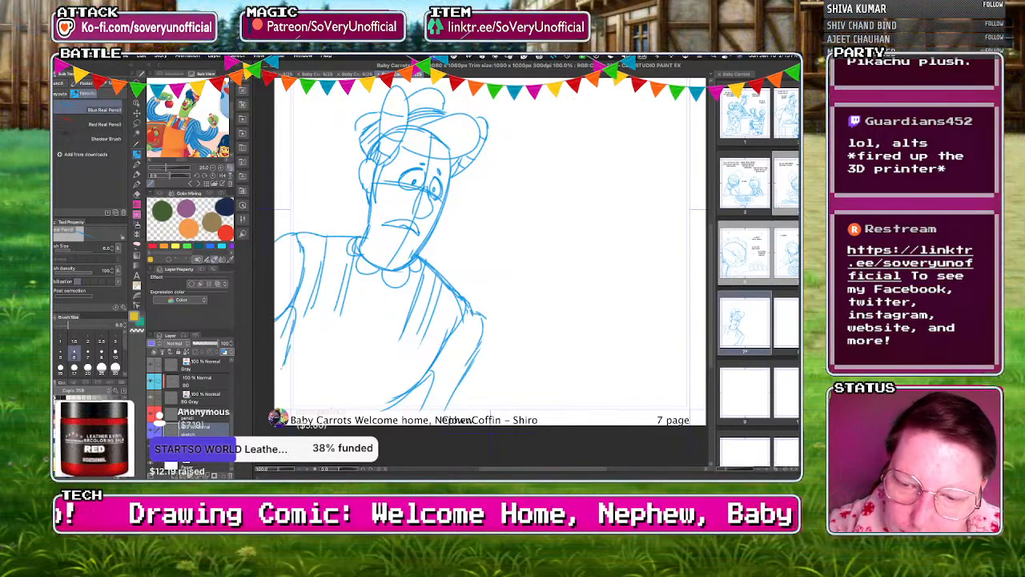
left_click_drag(326, 237, 285, 371)
Sketch the apron bib across the chest with its straps, the small tie below the collar and the side edge.
left_click_drag(338, 310, 403, 338)
left_click_drag(386, 279, 374, 288)
left_click_drag(373, 287, 381, 288)
mouse_move(379, 289)
left_mouse_down()
mouse_move(384, 329)
mouse_move(351, 322)
left_mouse_up()
left_click_drag(335, 236, 286, 361)
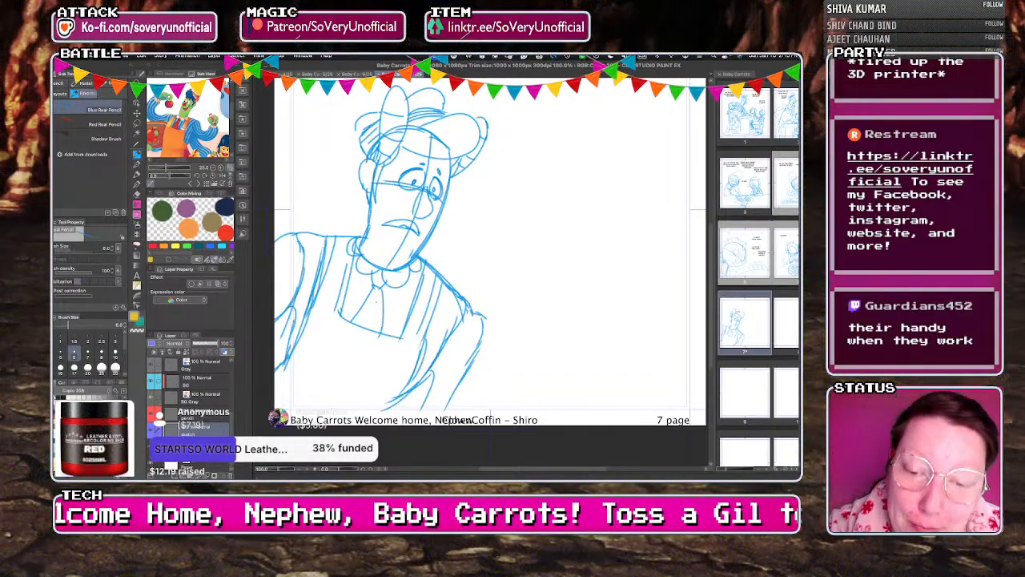
mouse_move(406, 324)
left_mouse_down()
mouse_move(431, 335)
mouse_move(398, 331)
mouse_move(430, 332)
mouse_move(422, 412)
left_mouse_up()
mouse_move(470, 311)
left_mouse_down()
mouse_move(448, 342)
mouse_move(413, 345)
mouse_move(449, 314)
left_mouse_up()
Sketch a smaller character's round head in the page's lower right with face guidelines, a frowning mouth and a jawline.
scroll(310, 348, "down", 3)
scroll(351, 358, "up", 2)
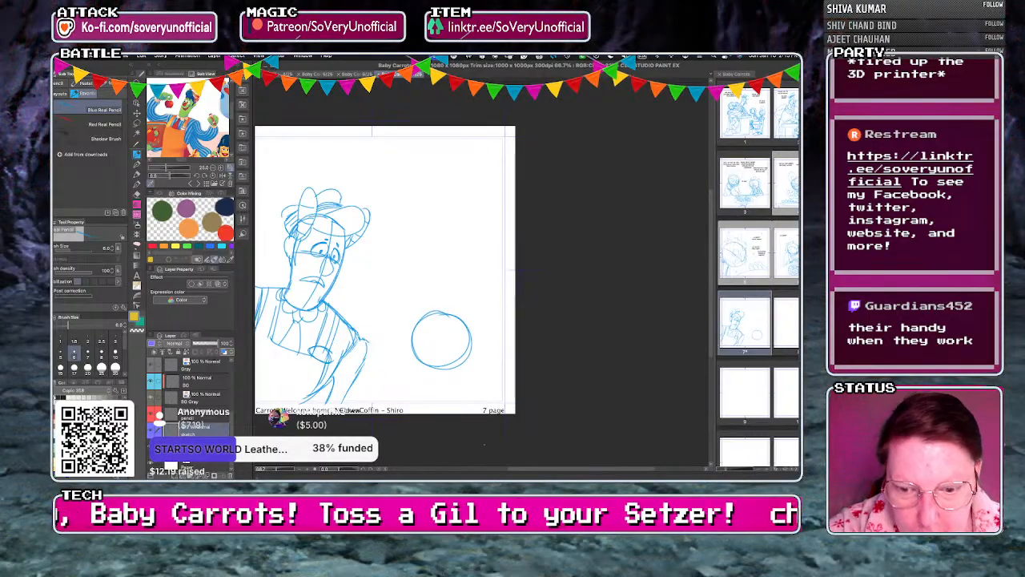
scroll(479, 414, "up", 2)
left_click_drag(407, 266, 426, 352)
mouse_move(383, 310)
left_mouse_down()
mouse_move(461, 292)
mouse_move(410, 315)
mouse_move(452, 318)
left_mouse_up()
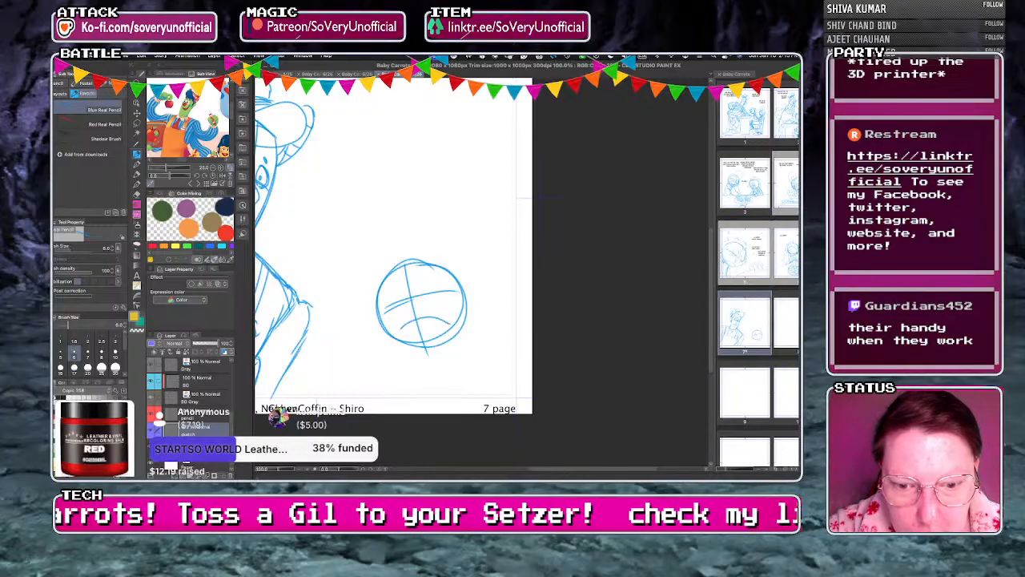
key("ctrl+z")
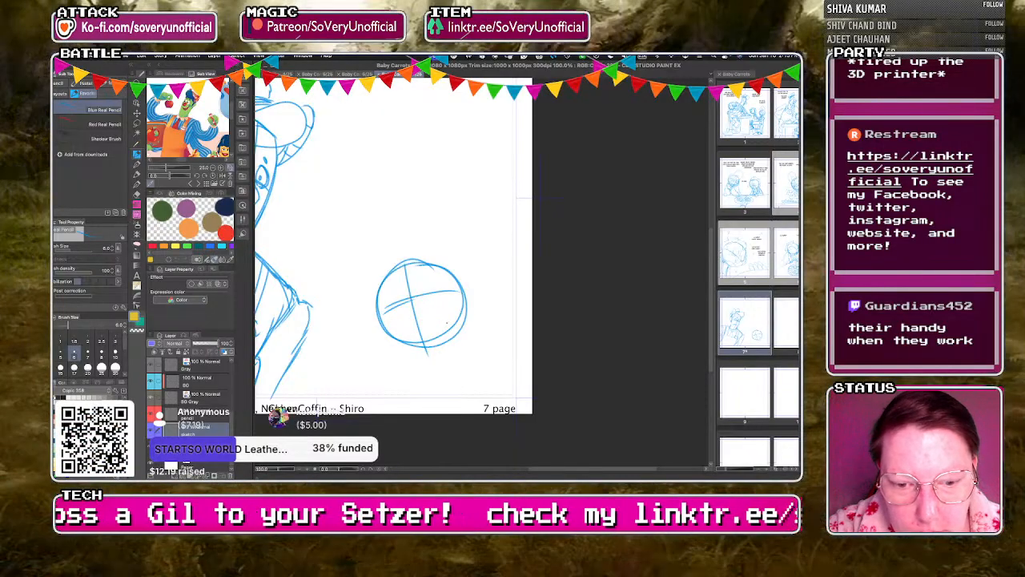
left_click_drag(419, 318, 446, 325)
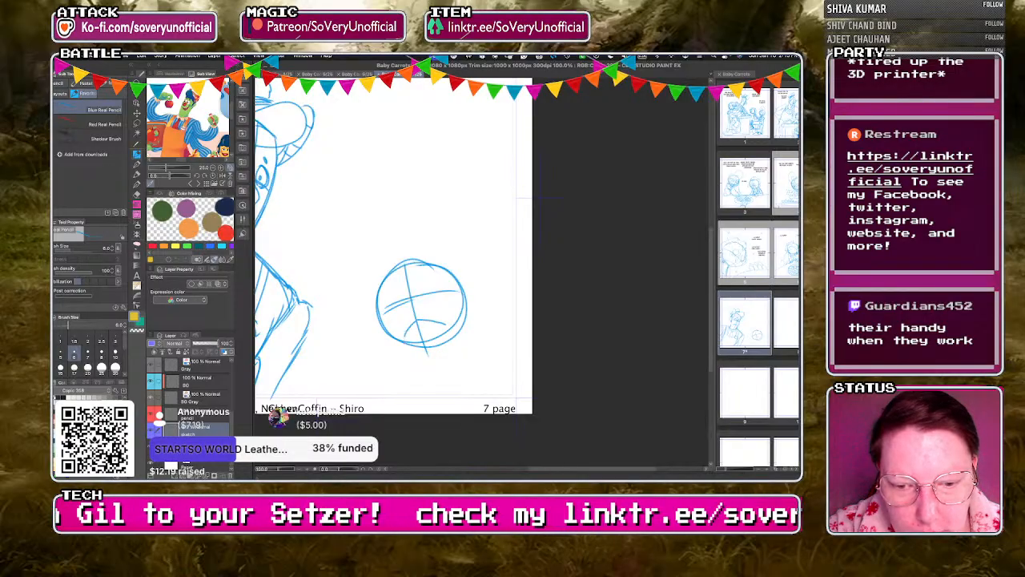
mouse_move(378, 320)
left_mouse_down()
mouse_move(404, 347)
mouse_move(438, 349)
left_mouse_up()
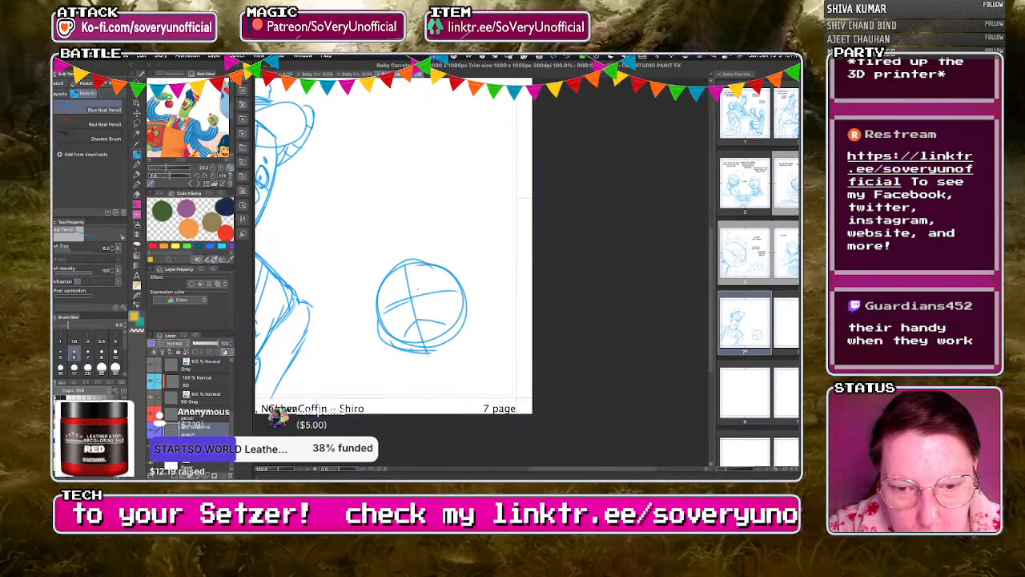
Add half-closed eyes, a firmer cheek line, side hair and an ear to the small character's head.
mouse_move(437, 286)
left_mouse_down()
mouse_move(425, 303)
mouse_move(444, 293)
mouse_move(393, 314)
left_mouse_up()
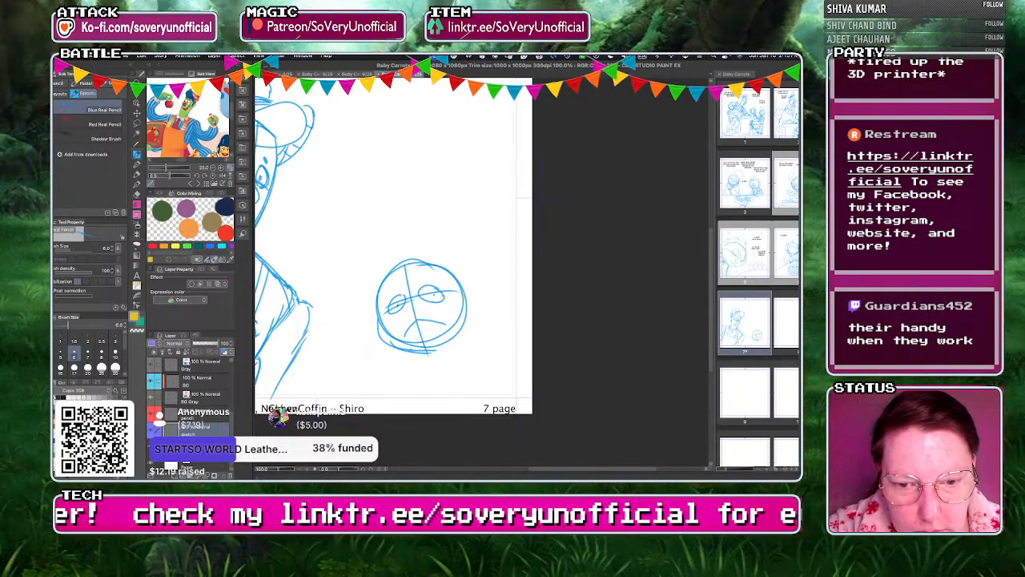
mouse_move(418, 290)
left_mouse_down()
mouse_move(443, 296)
mouse_move(404, 300)
mouse_move(466, 335)
left_mouse_up()
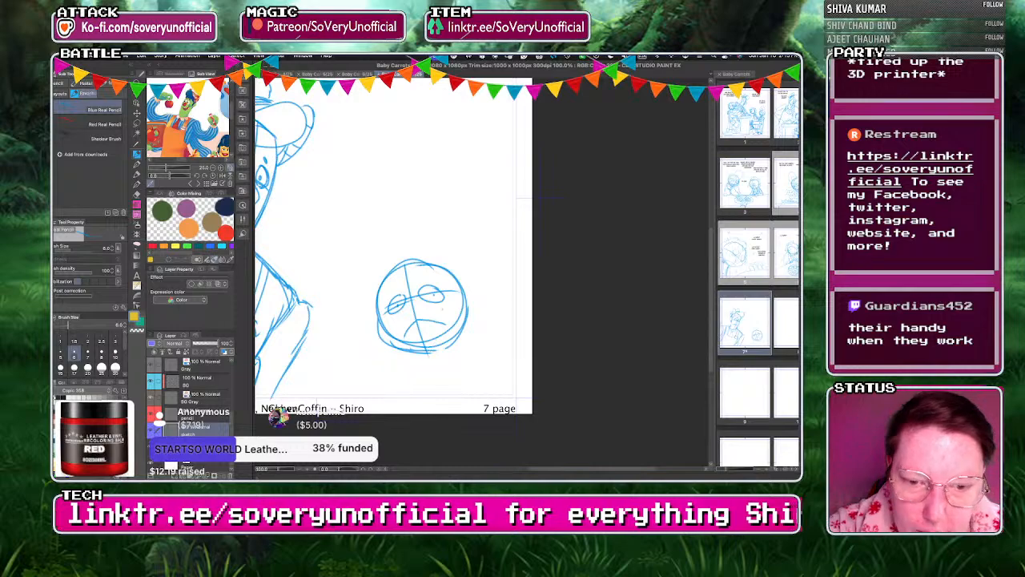
mouse_move(458, 279)
left_mouse_down()
mouse_move(458, 305)
mouse_move(465, 294)
mouse_move(472, 314)
left_mouse_up()
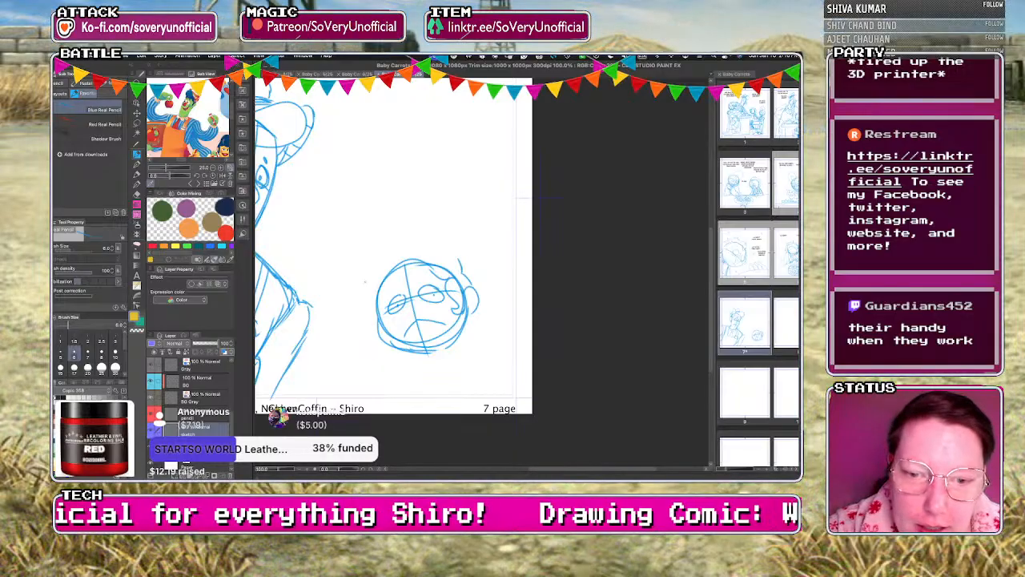
mouse_move(452, 257)
left_mouse_down()
mouse_move(403, 210)
mouse_move(368, 244)
left_mouse_up()
key("super+z")
mouse_move(458, 260)
left_mouse_down()
mouse_move(448, 247)
mouse_move(410, 277)
mouse_move(450, 255)
mouse_move(422, 234)
mouse_move(432, 226)
mouse_move(399, 213)
mouse_move(371, 269)
left_mouse_up()
key("super+z")
key("super+z")
Sketch the small character's large swirled topknot and hairline, and reinforce the outline of the face.
mouse_move(392, 214)
left_mouse_down()
mouse_move(365, 253)
mouse_move(389, 278)
mouse_move(430, 259)
left_mouse_up()
mouse_move(386, 269)
left_mouse_down()
mouse_move(430, 258)
mouse_move(380, 300)
mouse_move(378, 323)
left_mouse_up()
mouse_move(381, 278)
left_mouse_down()
mouse_move(370, 330)
mouse_move(455, 351)
mouse_move(464, 325)
left_mouse_up()
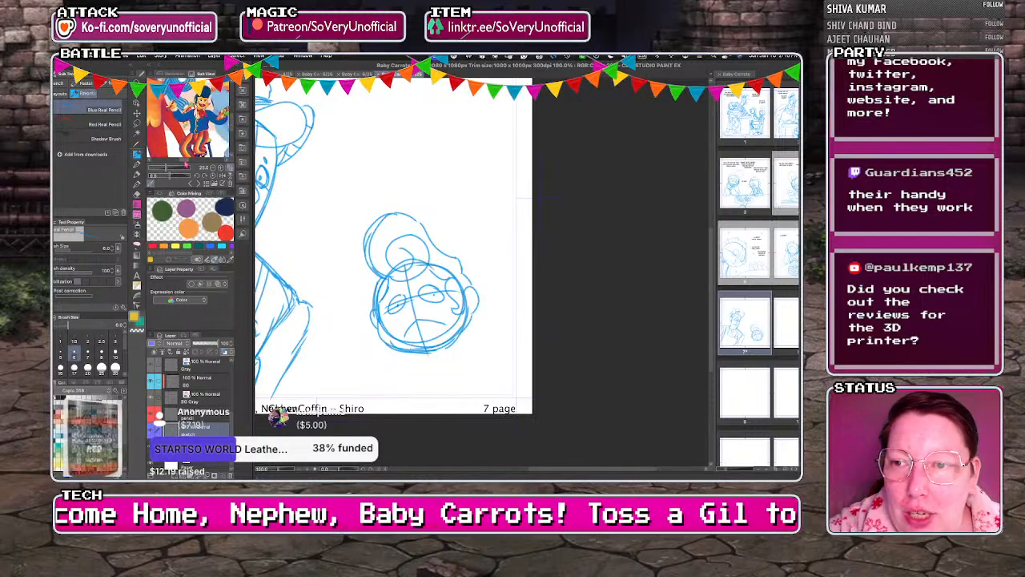
Sketch the small character's neck bow, jacket lapels, shoulders and arms down to the page's lower edge.
mouse_move(445, 343)
left_mouse_down()
mouse_move(440, 363)
mouse_move(464, 369)
mouse_move(464, 379)
left_mouse_up()
mouse_move(421, 350)
left_mouse_down()
mouse_move(445, 357)
mouse_move(424, 410)
mouse_move(411, 401)
mouse_move(426, 377)
mouse_move(391, 398)
left_mouse_up()
left_click_drag(420, 357, 410, 366)
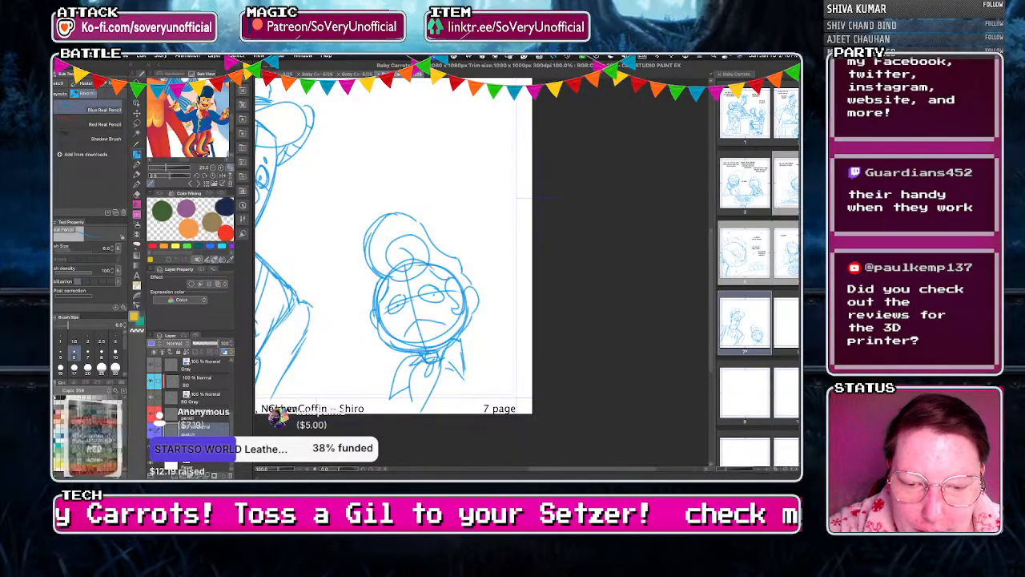
mouse_move(461, 344)
left_mouse_down()
mouse_move(473, 340)
mouse_move(517, 369)
left_mouse_up()
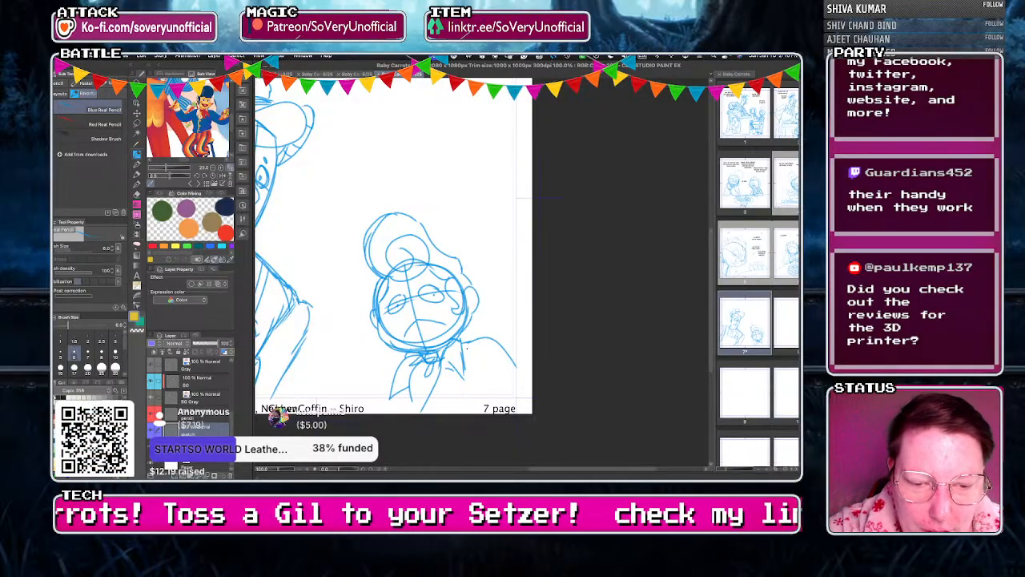
mouse_move(400, 363)
left_mouse_down()
mouse_move(381, 394)
mouse_move(379, 368)
mouse_move(375, 380)
mouse_move(398, 410)
left_mouse_up()
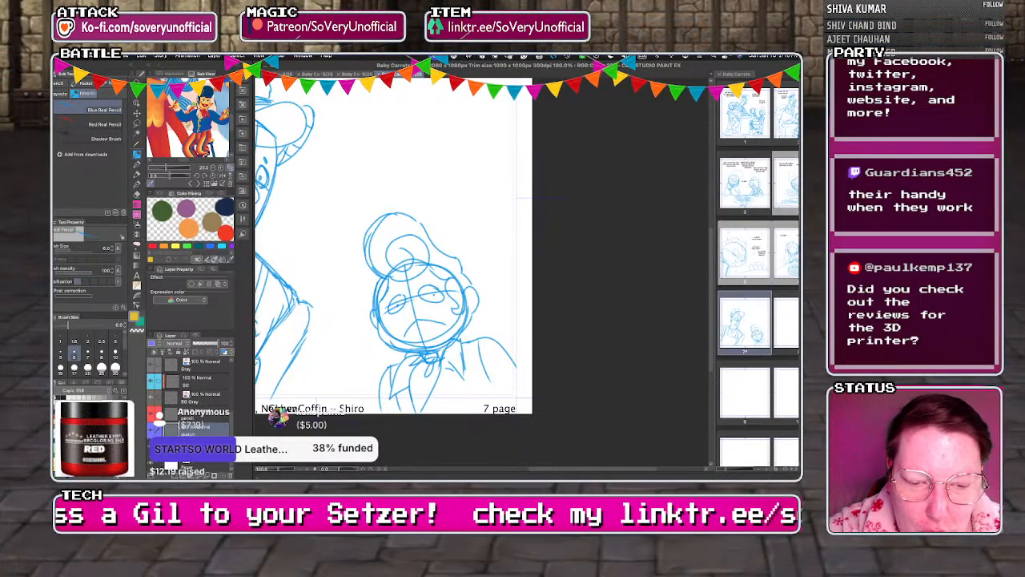
left_click_drag(481, 362, 497, 404)
left_click_drag(452, 365, 433, 387)
left_click_drag(451, 372, 434, 413)
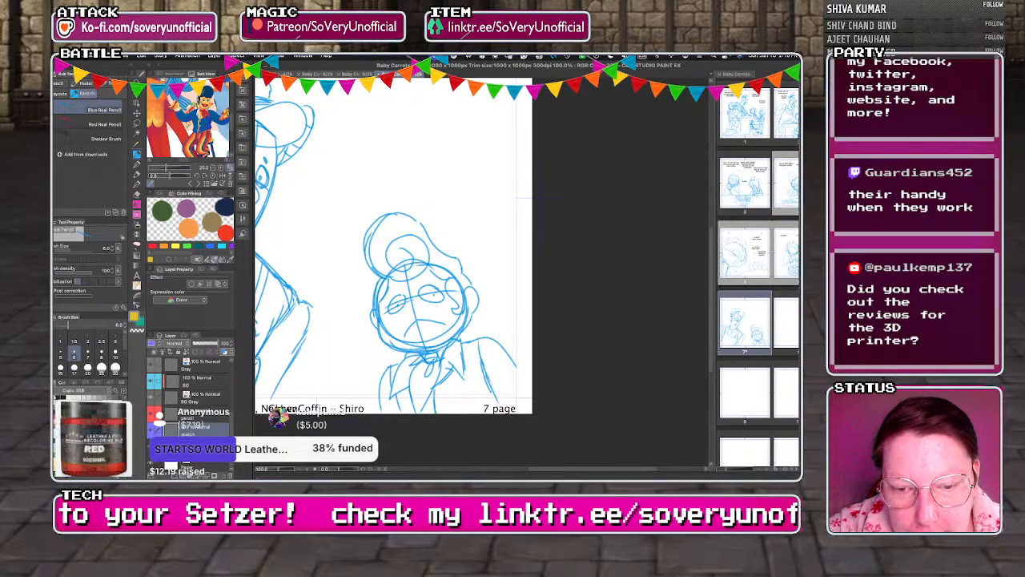
Add the dialogue "what? carrots don't-" above the small character and narrow its text frame to wrap onto three lines.
key("ctrl+minus")
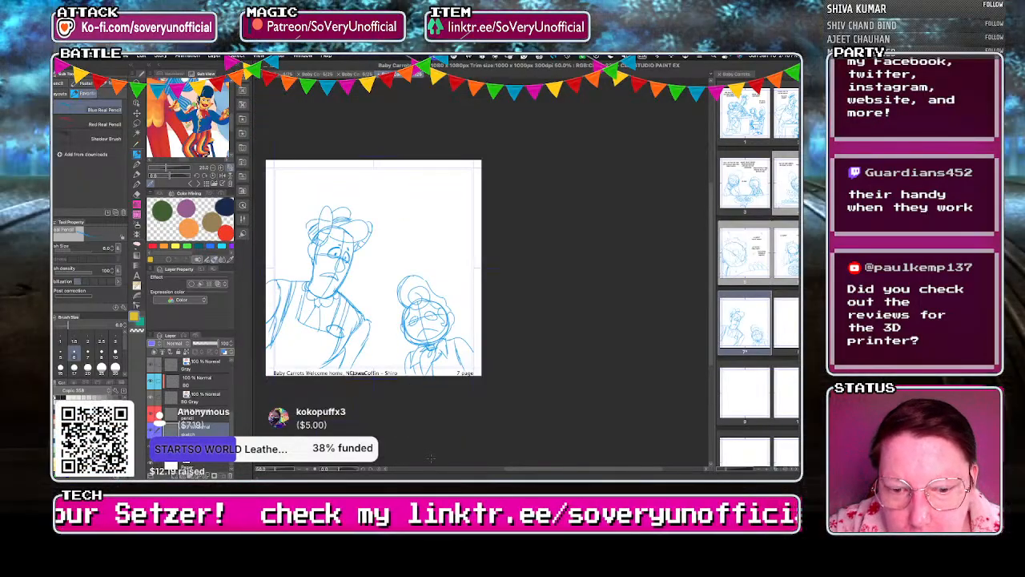
scroll(433, 452, "up", 2)
scroll(433, 441, "down", 1)
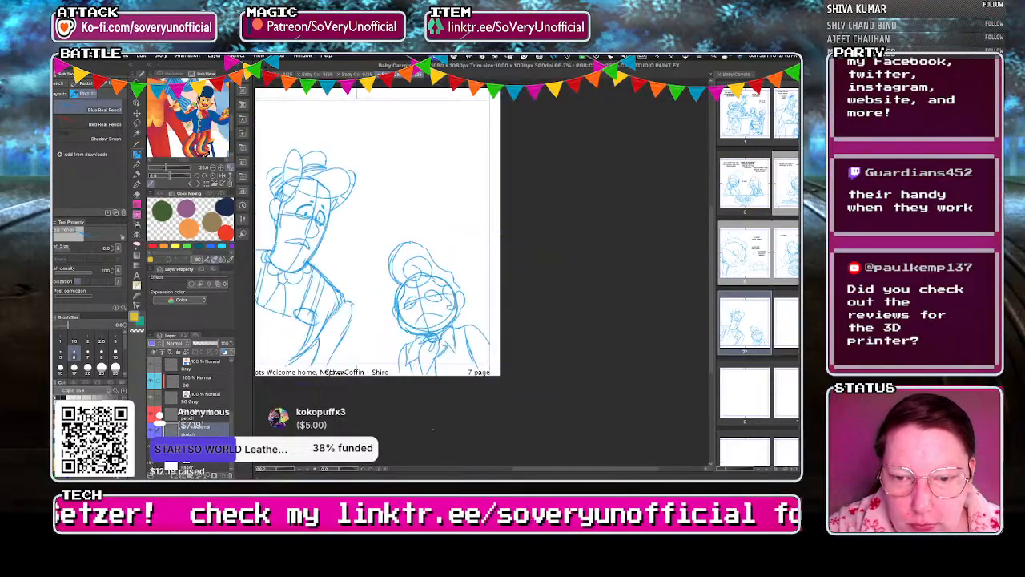
scroll(432, 437, "down", 2)
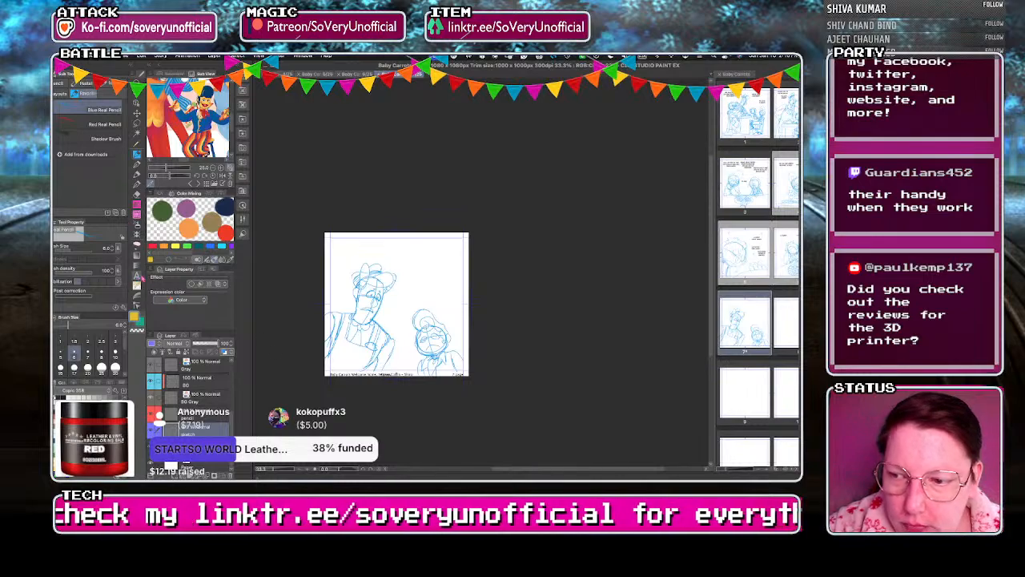
left_click(137, 276)
left_click(408, 254)
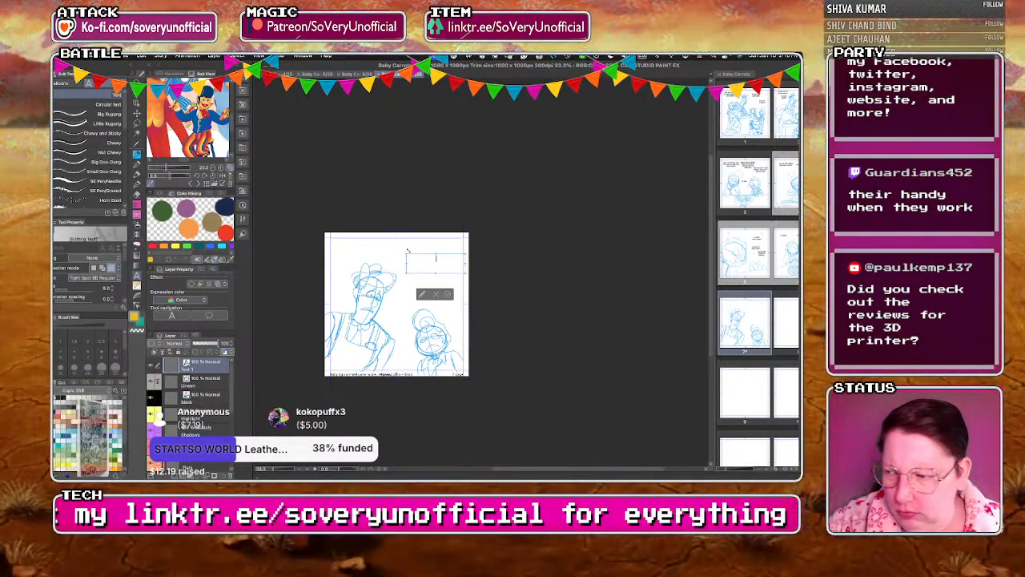
type("what? CARROTS")
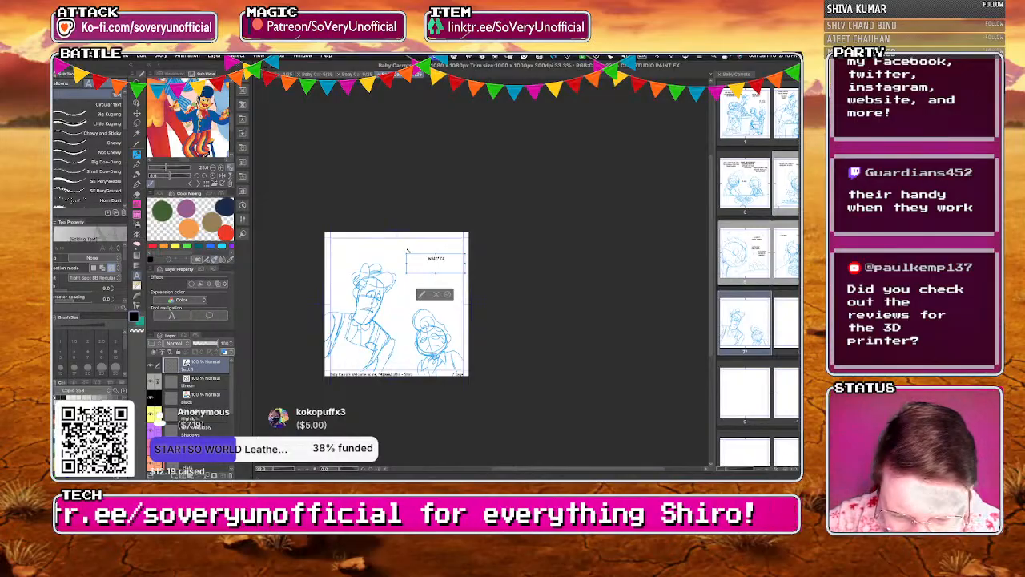
type(" FOR?")
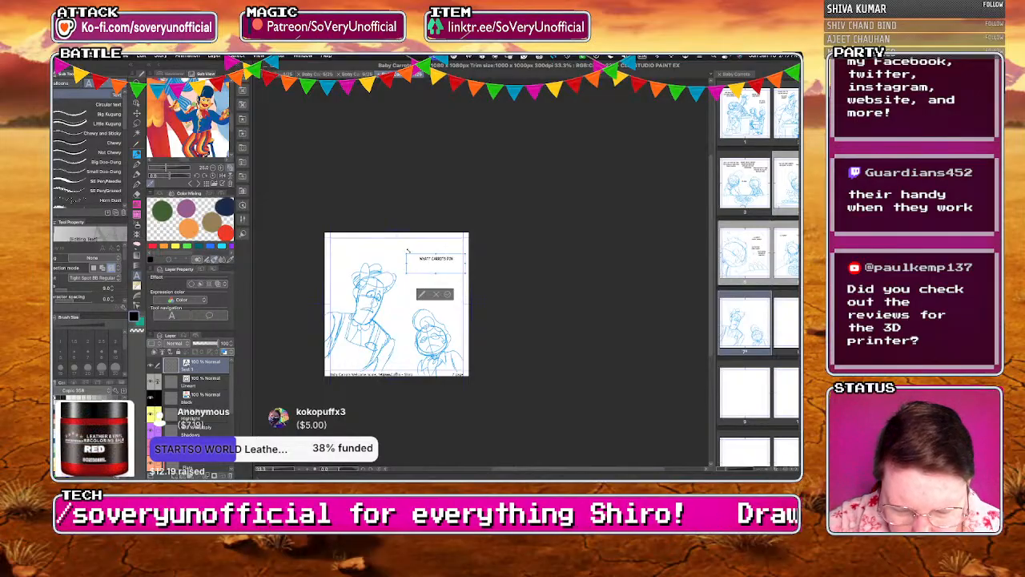
type(" I")
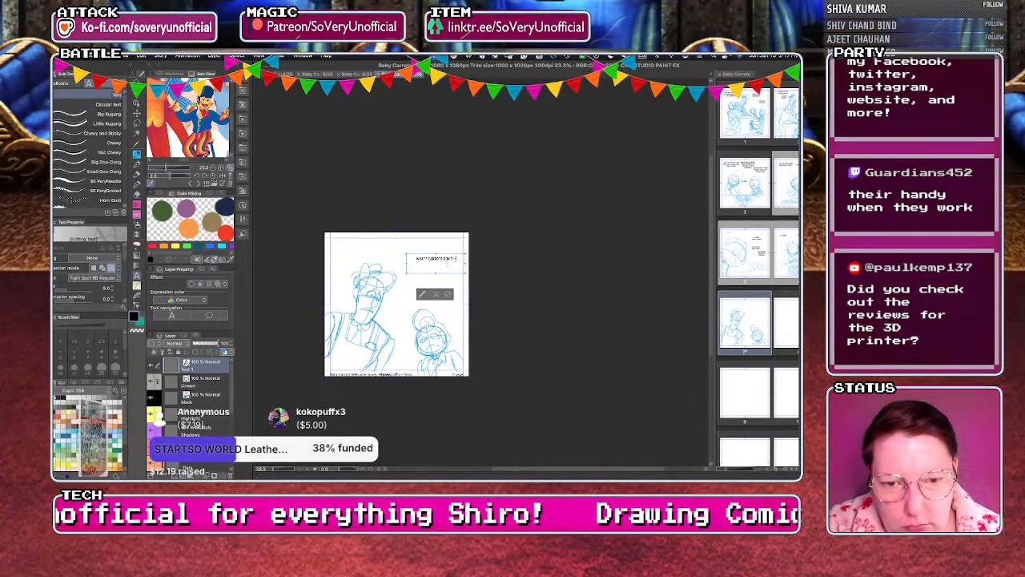
mouse_move(436, 275)
left_mouse_down()
mouse_move(456, 259)
mouse_move(426, 260)
mouse_move(420, 279)
left_mouse_up()
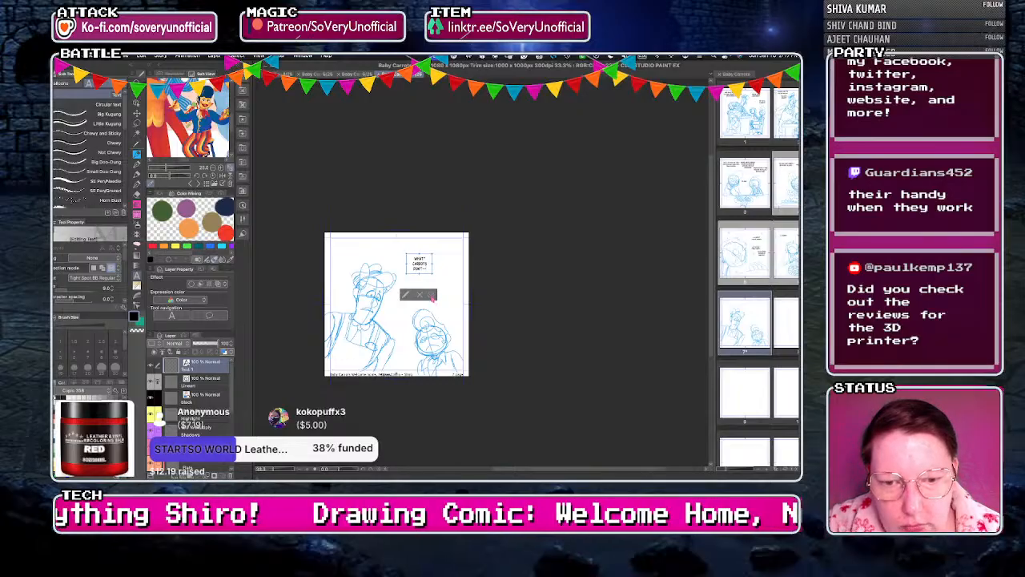
left_click(432, 297)
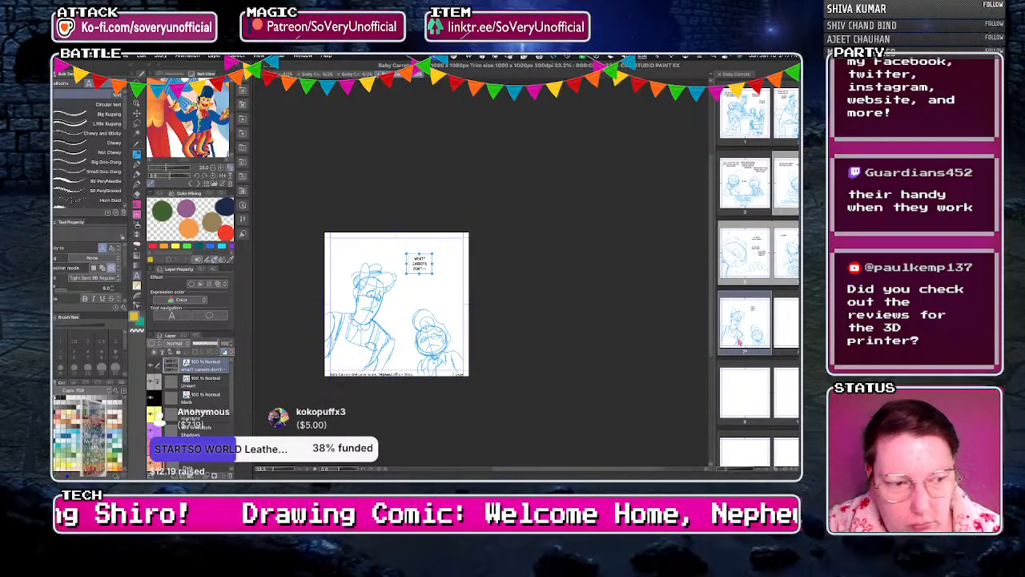
Copy page 7's sketch layer and paste it into page 8.
left_click_drag(233, 402, 233, 450)
left_click(200, 430)
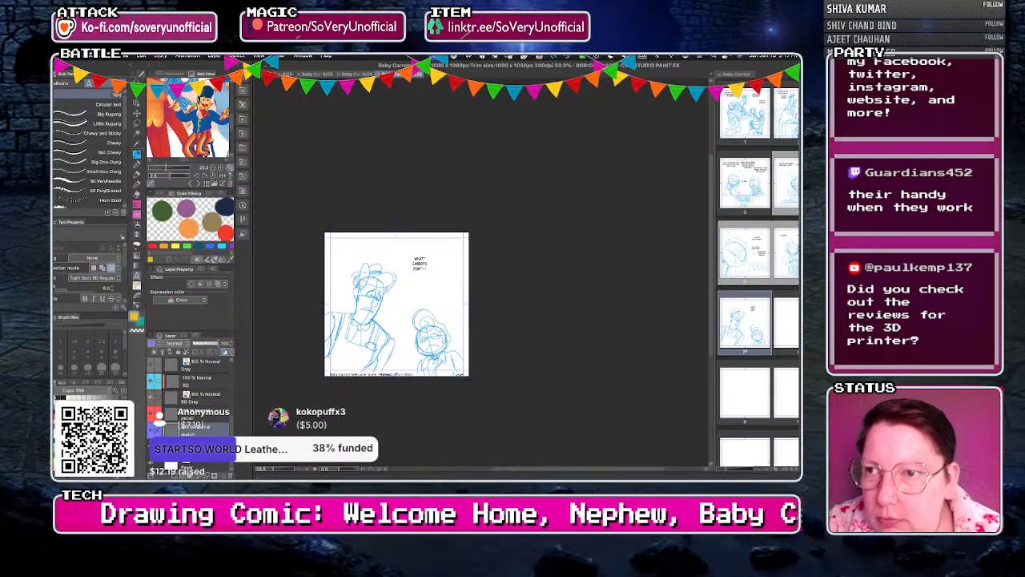
left_click(141, 56)
left_click(173, 97)
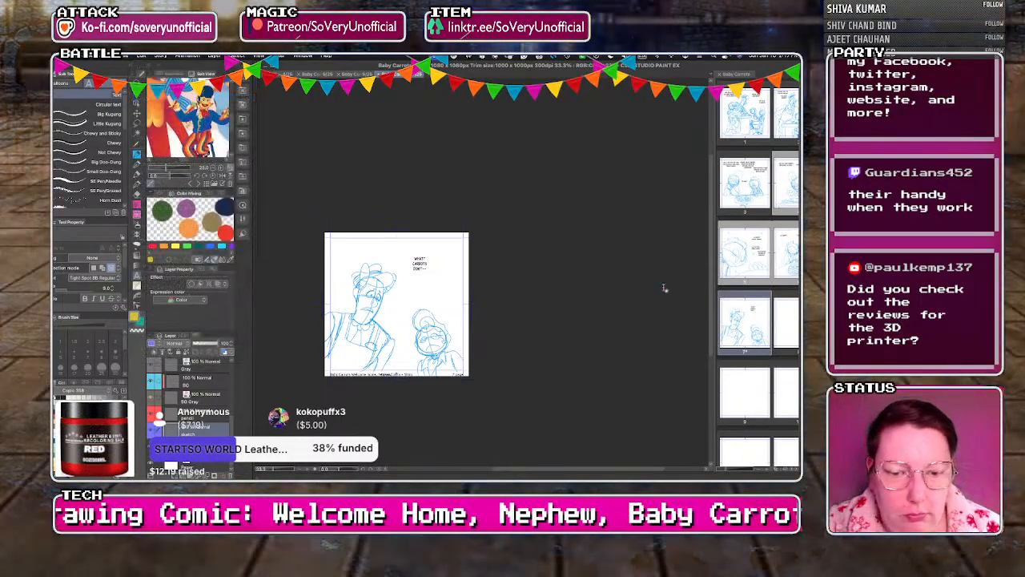
double_click(782, 330)
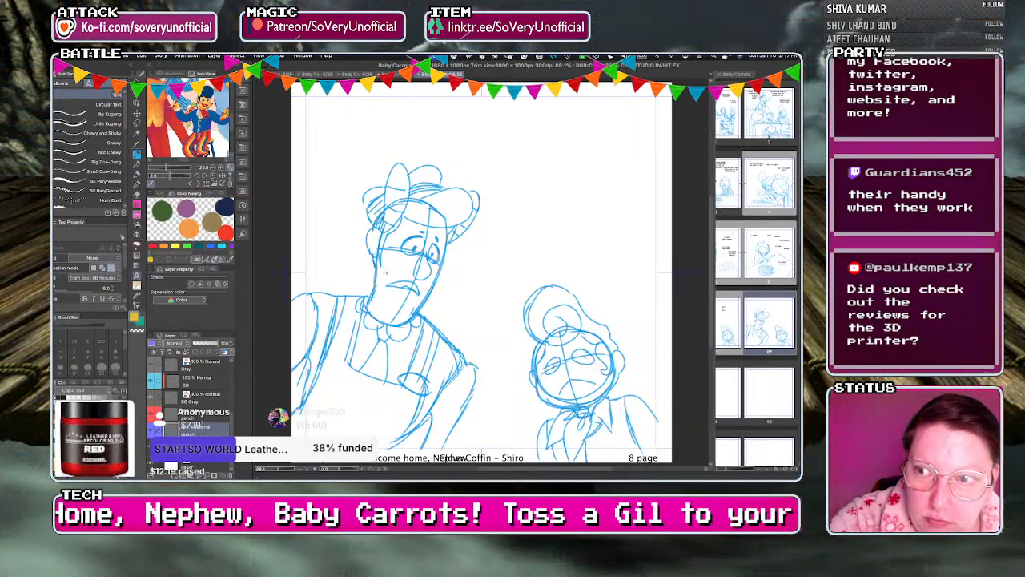
Add the dialogue "..." above the small character on page 8, shrink its text frame, and reselect the sketch layer with the blue pencil.
key("p")
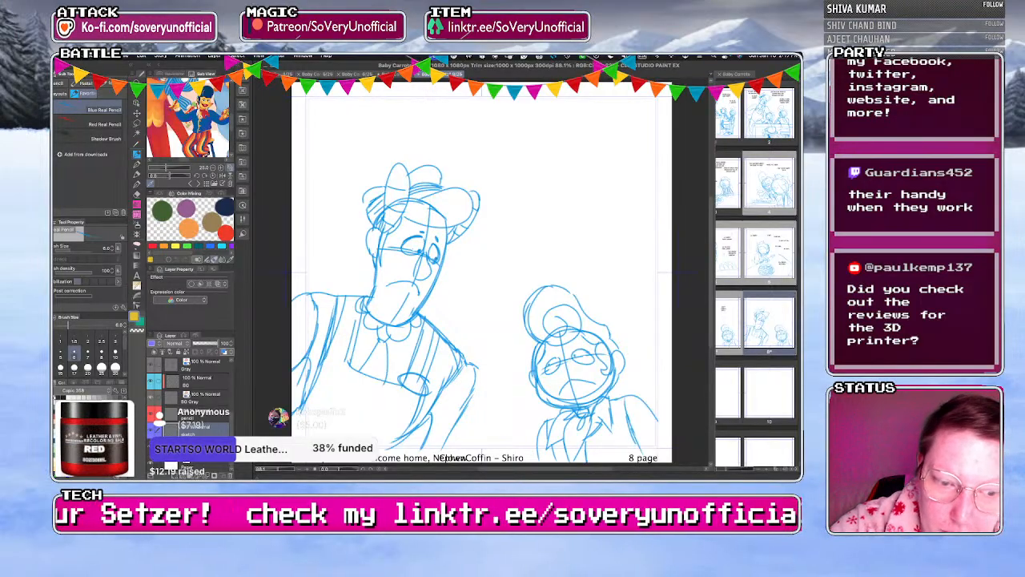
scroll(352, 334, "down", 2)
scroll(485, 349, "up", 4)
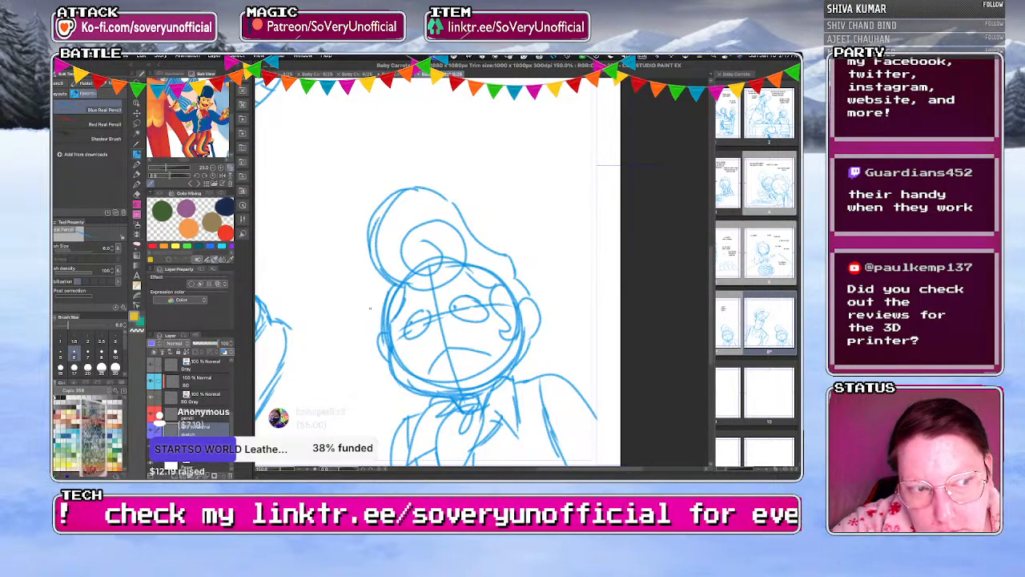
scroll(419, 380, "down", 3)
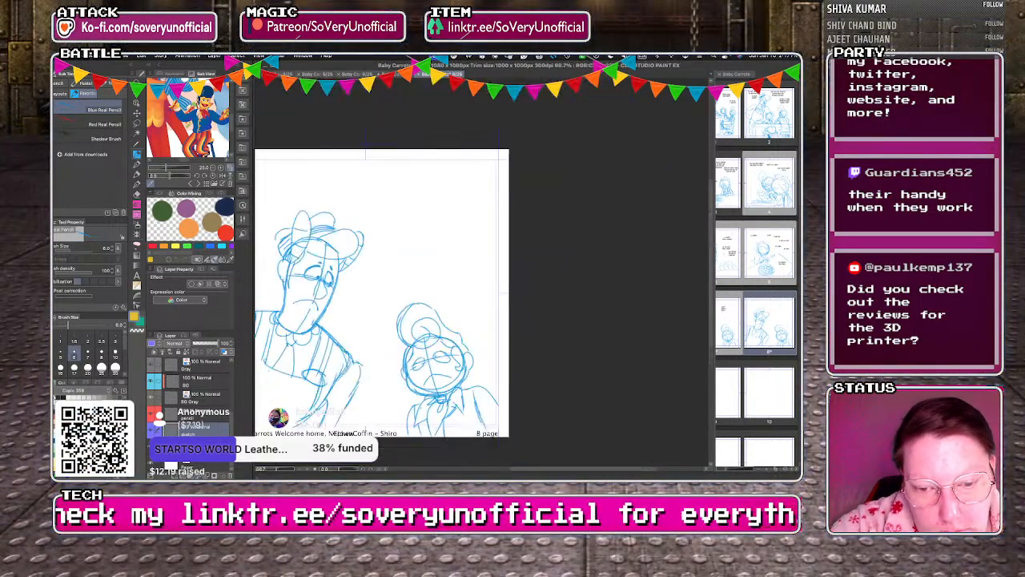
key("t")
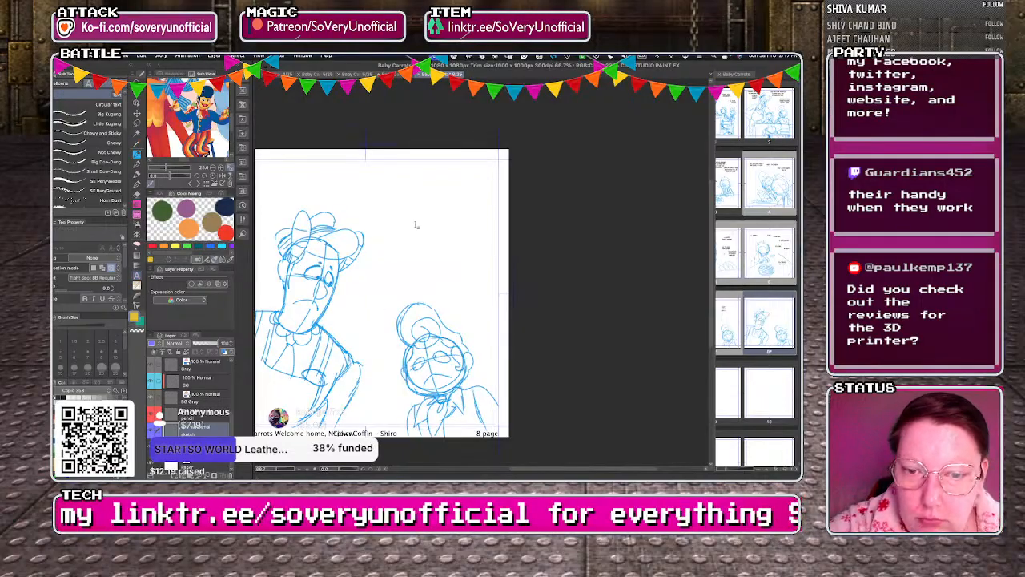
left_click(400, 209)
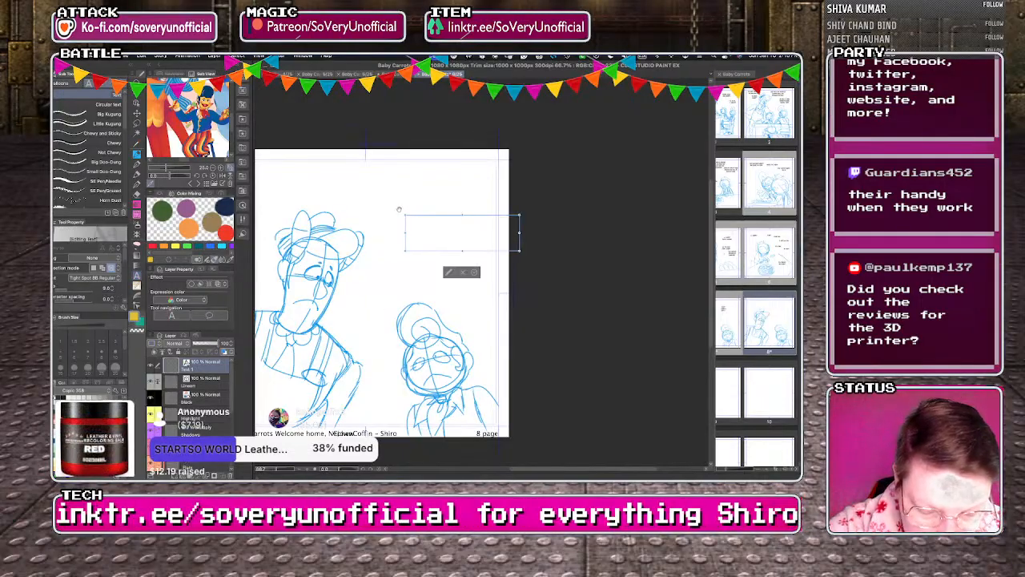
left_click_drag(521, 252, 444, 233)
left_click(139, 168)
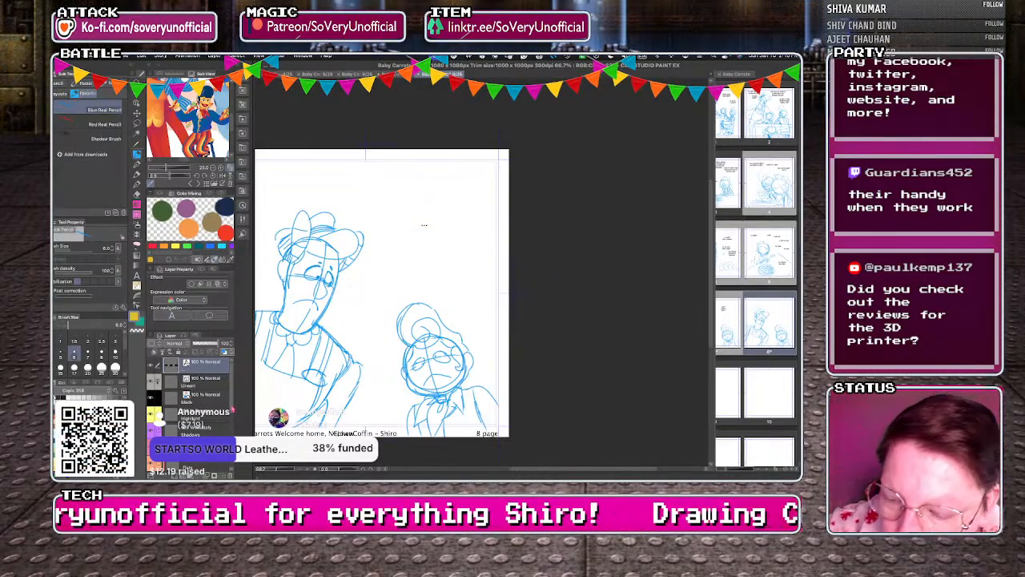
left_click_drag(233, 410, 233, 455)
left_click(198, 430)
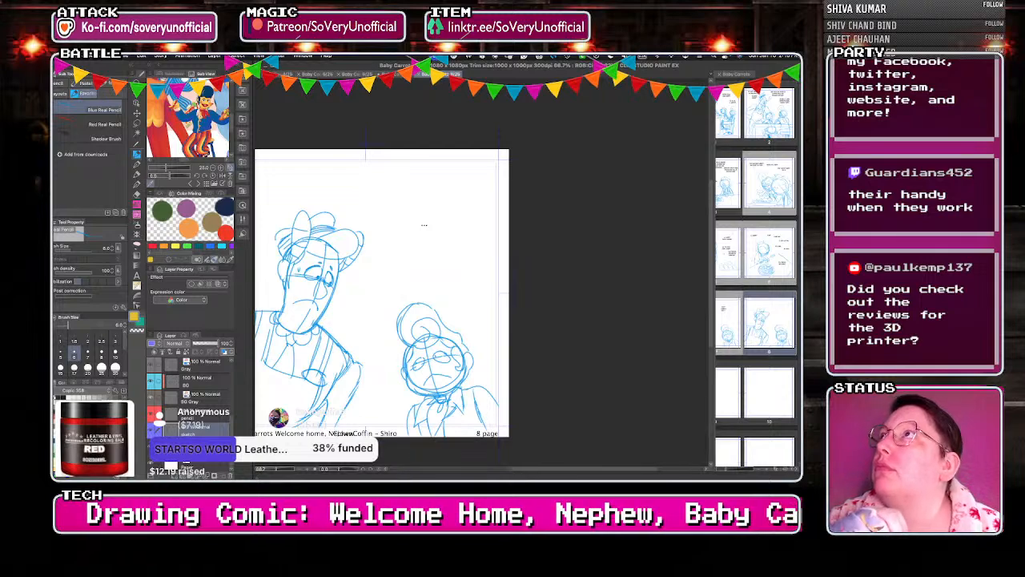
key("super+Tab")
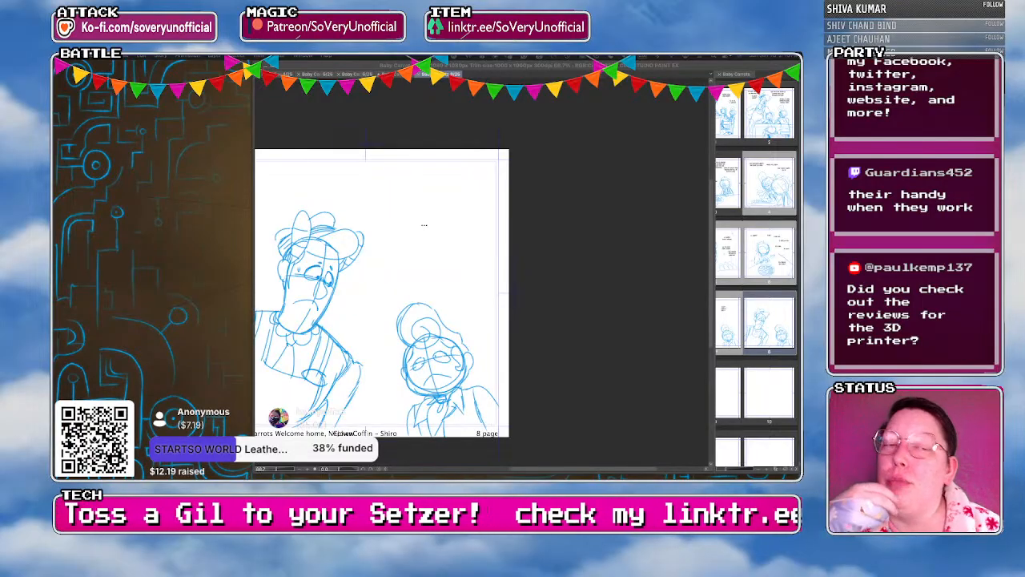
left_click(482, 68)
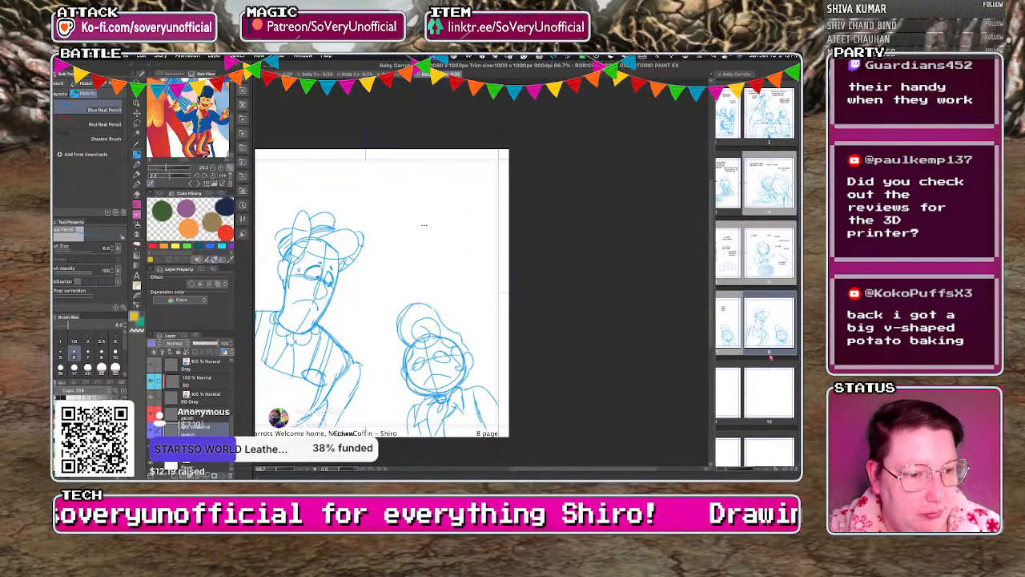
Open blank page 9 and sketch a round head in blue pencil slightly left of the page's centre.
double_click(723, 391)
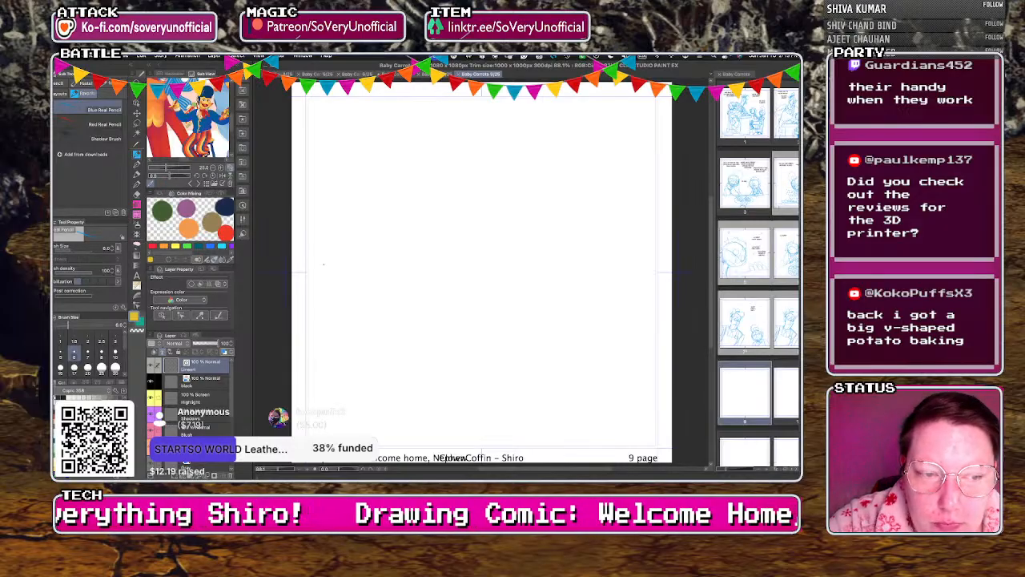
mouse_move(416, 263)
left_mouse_down()
mouse_move(405, 340)
mouse_move(420, 263)
left_mouse_up()
mouse_move(394, 242)
left_mouse_down()
mouse_move(427, 274)
mouse_move(379, 238)
left_mouse_up()
key("ctrl+z")
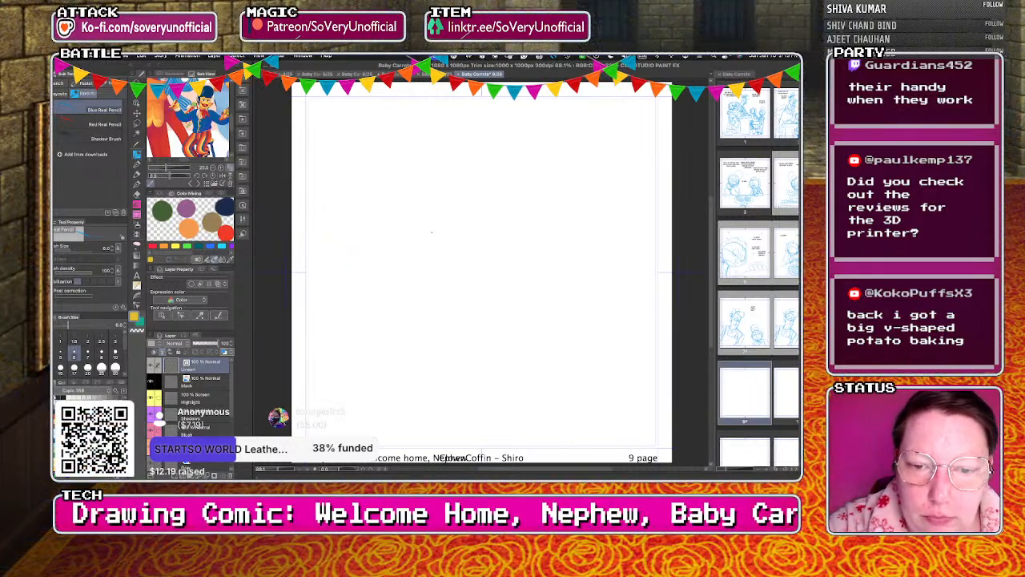
mouse_move(376, 237)
left_mouse_down()
mouse_move(386, 314)
mouse_move(378, 240)
mouse_move(394, 304)
mouse_move(376, 226)
mouse_move(425, 216)
left_mouse_up()
key("ctrl+z")
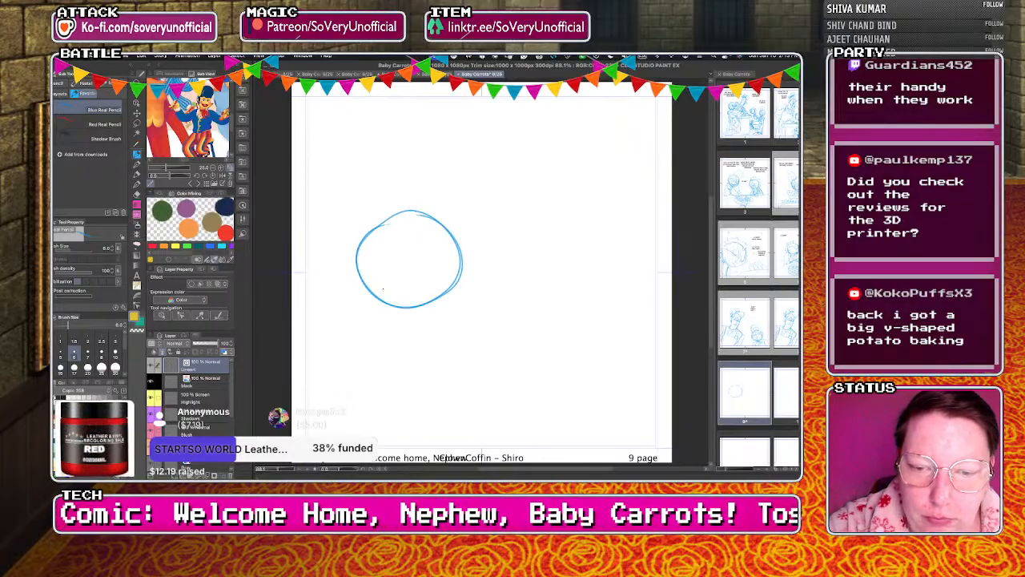
Sketch the half-closed oval eye, the toothy mouth and a doubled front contour on the head.
left_click_drag(460, 279, 411, 276)
key("ctrl+z")
mouse_move(450, 224)
left_mouse_down()
mouse_move(463, 276)
mouse_move(426, 239)
mouse_move(445, 242)
mouse_move(417, 261)
mouse_move(428, 303)
mouse_move(440, 306)
left_mouse_up()
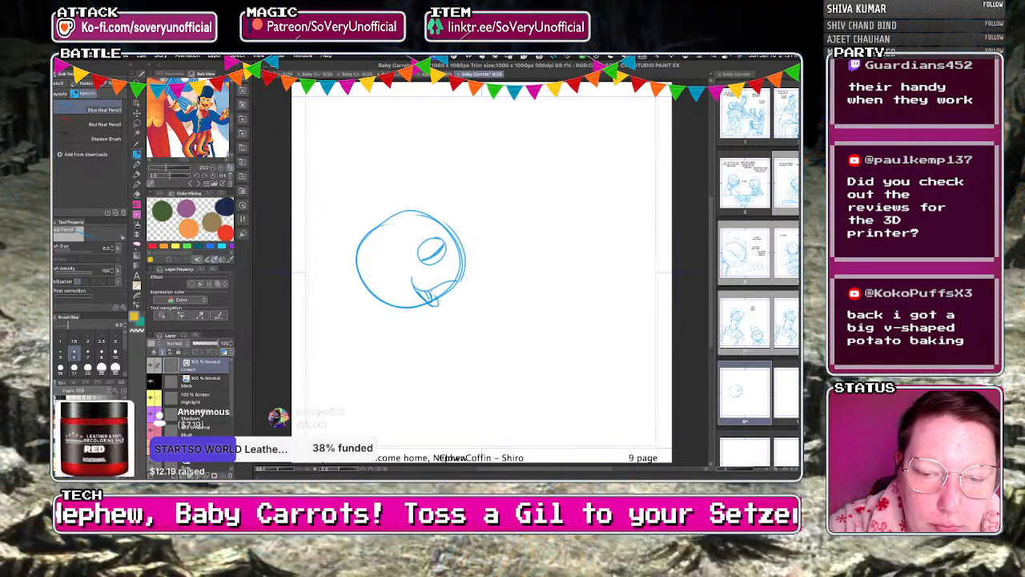
Sketch the character's jaw, curved back and torso, with one arm reaching forward from the shoulder.
mouse_move(441, 304)
left_mouse_down()
mouse_move(364, 287)
mouse_move(360, 255)
mouse_move(357, 412)
left_mouse_up()
left_click_drag(391, 322, 341, 407)
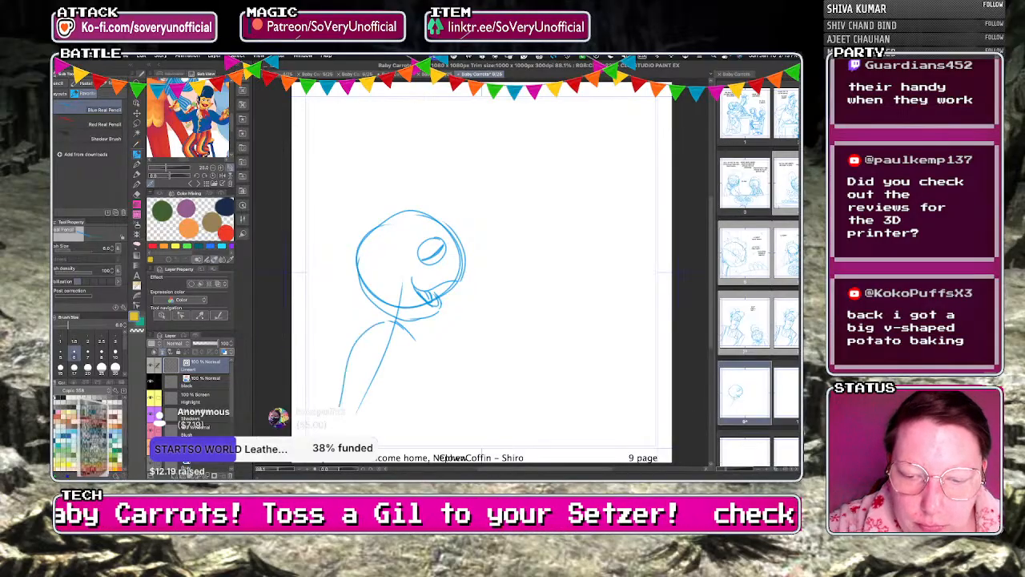
mouse_move(418, 352)
left_mouse_down()
mouse_move(423, 386)
mouse_move(401, 442)
left_mouse_up()
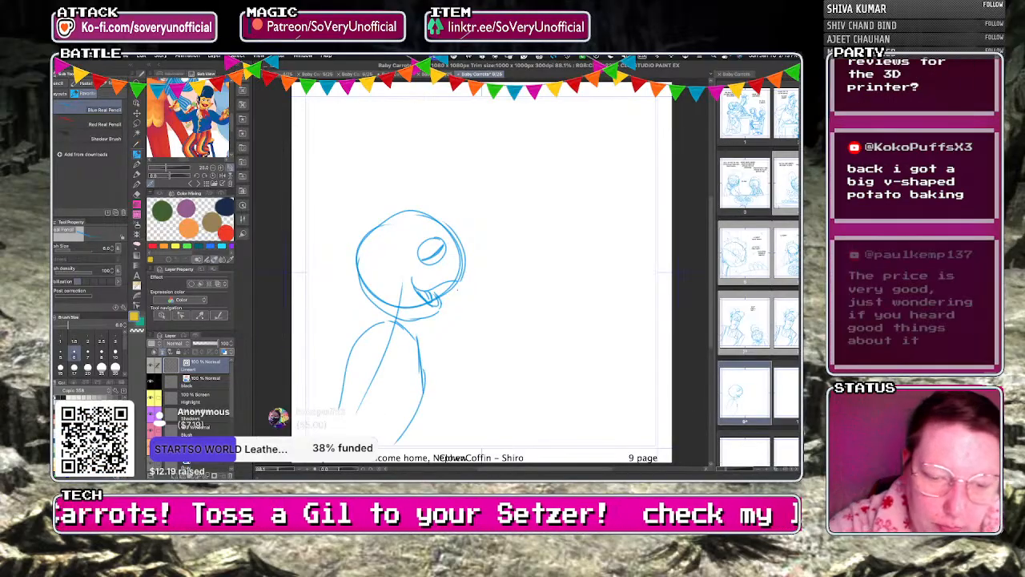
mouse_move(396, 328)
left_mouse_down()
mouse_move(374, 357)
mouse_move(407, 345)
mouse_move(423, 391)
mouse_move(450, 414)
mouse_move(536, 406)
left_mouse_up()
mouse_move(423, 346)
left_mouse_down()
mouse_move(449, 387)
mouse_move(510, 387)
mouse_move(508, 427)
mouse_move(445, 426)
left_mouse_up()
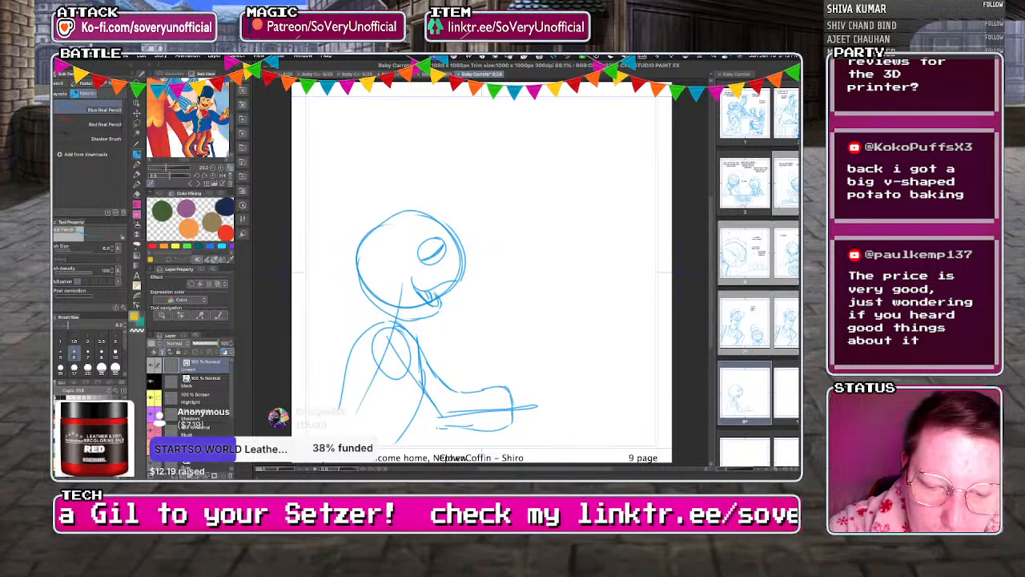
Refine the upper arm and forearm and draw a rounded fist at the end of the sleeve cuff.
left_click_drag(373, 343, 424, 418)
mouse_move(392, 376)
left_mouse_down()
mouse_move(428, 423)
mouse_move(454, 394)
mouse_move(516, 425)
mouse_move(537, 383)
mouse_move(551, 417)
left_mouse_up()
key("ctrl+z")
key("ctrl+z")
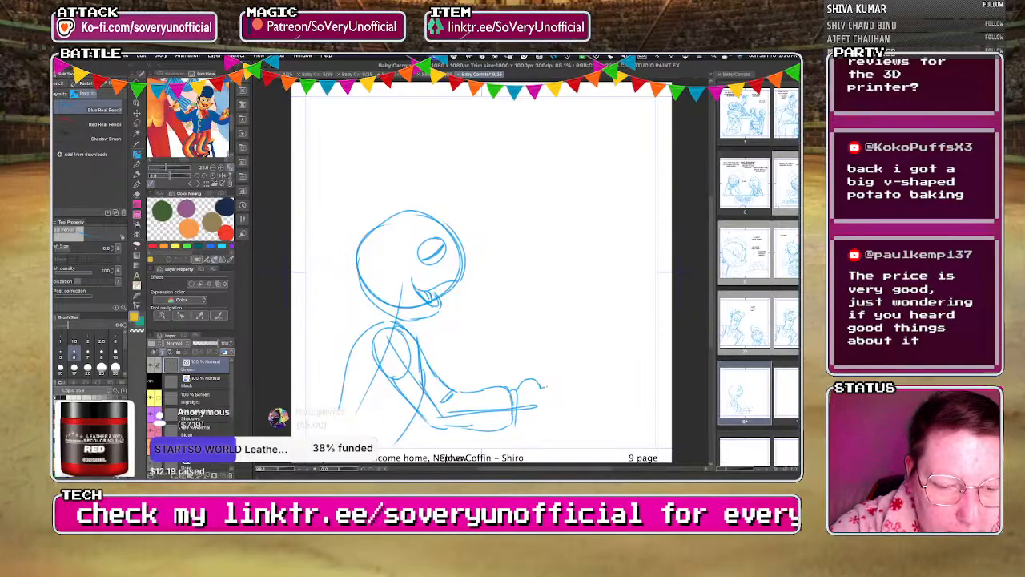
left_click_drag(517, 425, 555, 418)
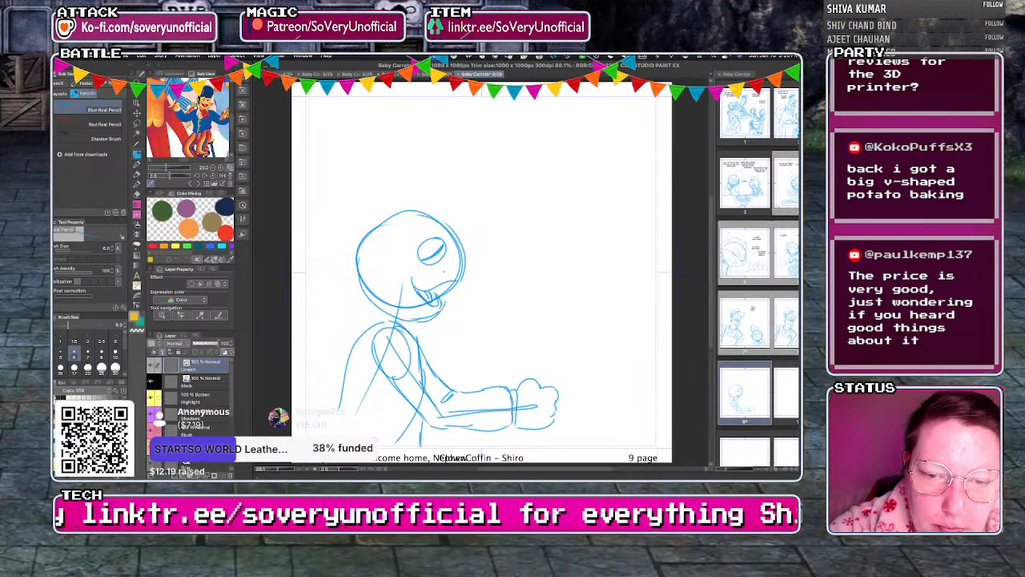
Darken the mouth interior and reinforce the head outline, adding the protruding upper lip, the jaw and the back of the neck.
left_click_drag(422, 295, 441, 307)
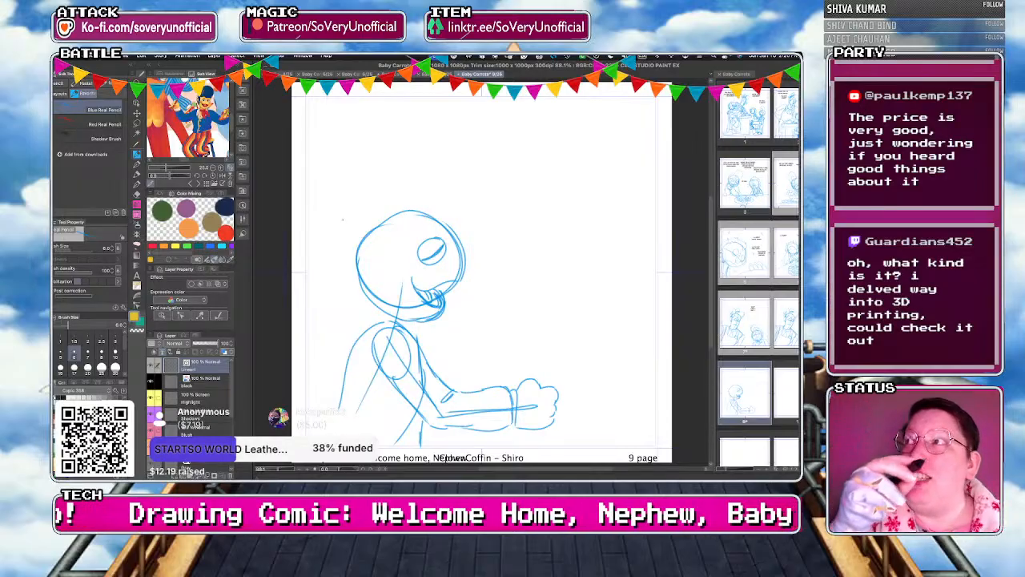
scroll(437, 221, "up", 2)
mouse_move(411, 208)
left_mouse_down()
mouse_move(470, 261)
mouse_move(484, 293)
left_mouse_up()
left_click_drag(466, 250, 484, 319)
left_click_drag(485, 311, 476, 325)
mouse_move(469, 261)
left_mouse_down()
mouse_move(442, 224)
mouse_move(383, 205)
mouse_move(322, 237)
mouse_move(299, 266)
left_mouse_up()
mouse_move(364, 206)
left_mouse_down()
mouse_move(300, 277)
mouse_move(303, 317)
mouse_move(338, 367)
left_mouse_up()
left_click_drag(389, 388, 383, 402)
left_click_drag(345, 370, 334, 391)
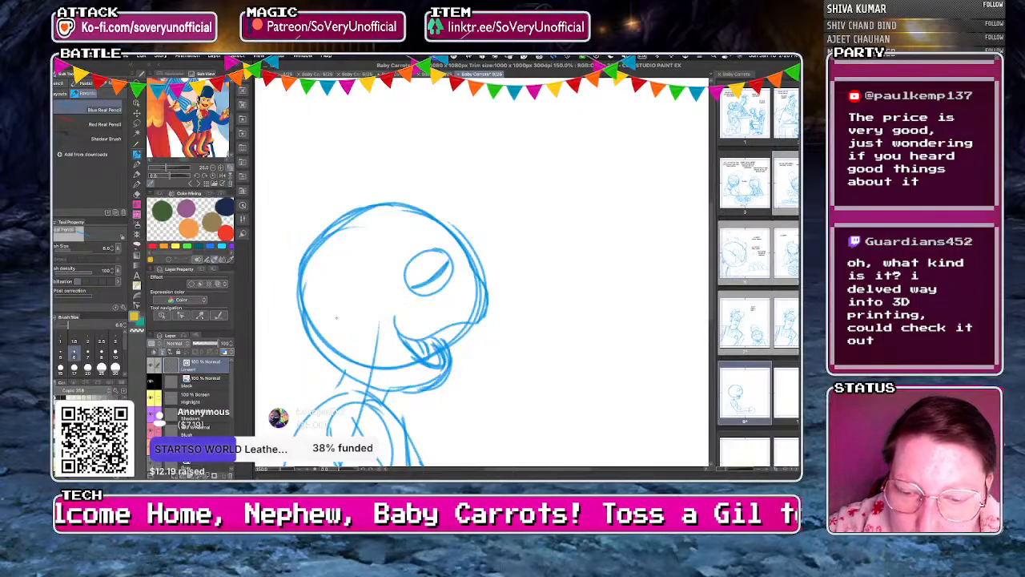
Sketch the neckline and a pointed bow under the chin.
key("super+minus")
mouse_move(330, 337)
left_mouse_down()
mouse_move(374, 360)
mouse_move(319, 351)
left_mouse_up()
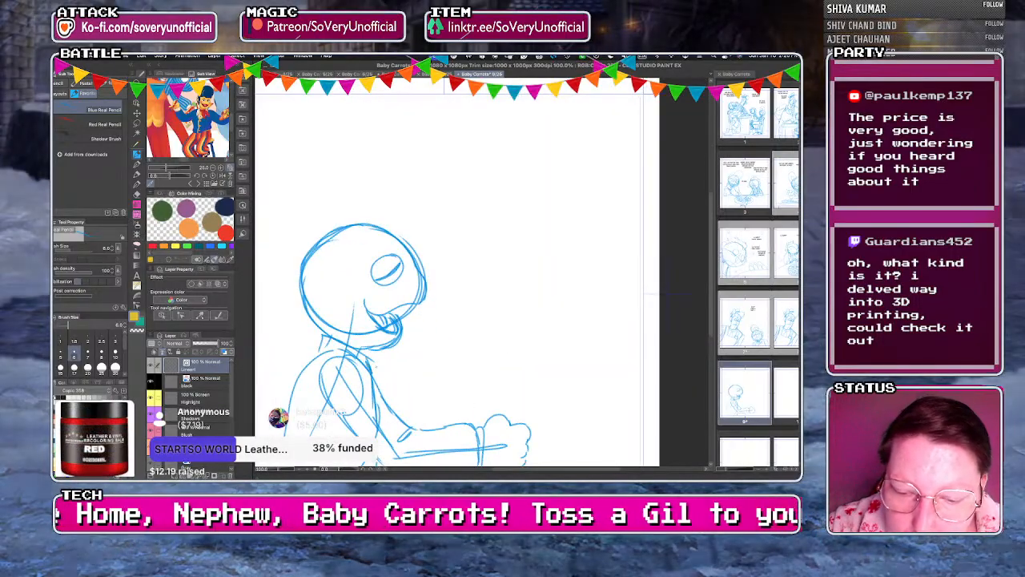
mouse_move(381, 372)
left_mouse_down()
mouse_move(416, 417)
mouse_move(405, 400)
left_mouse_up()
key("super+z")
key("super+z")
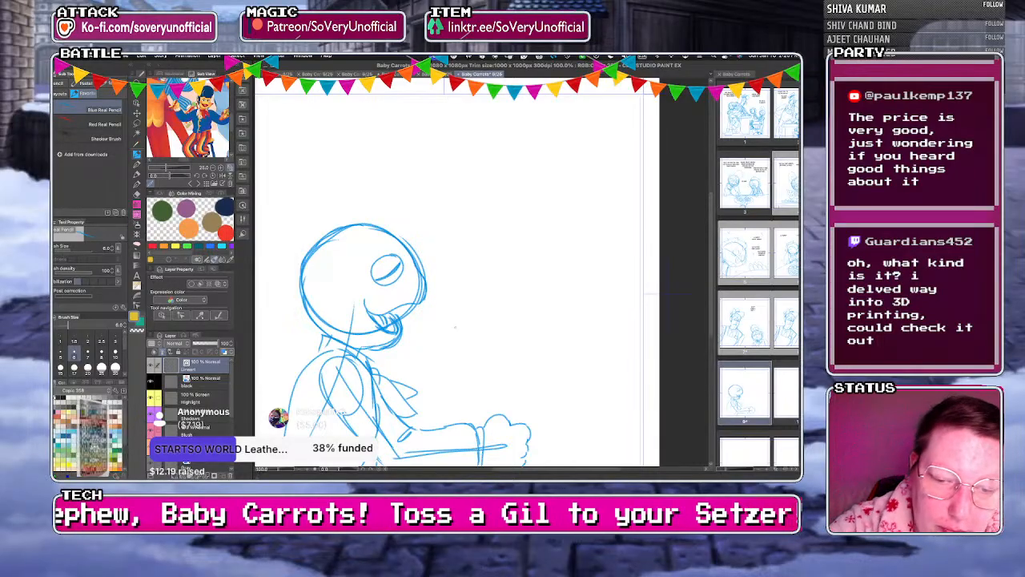
Sketch the raised second hand with spread fingers beside the mouth, plus small food bits and the sleeve below it.
mouse_move(457, 351)
left_mouse_down()
mouse_move(477, 359)
mouse_move(459, 368)
mouse_move(473, 337)
mouse_move(447, 318)
left_mouse_up()
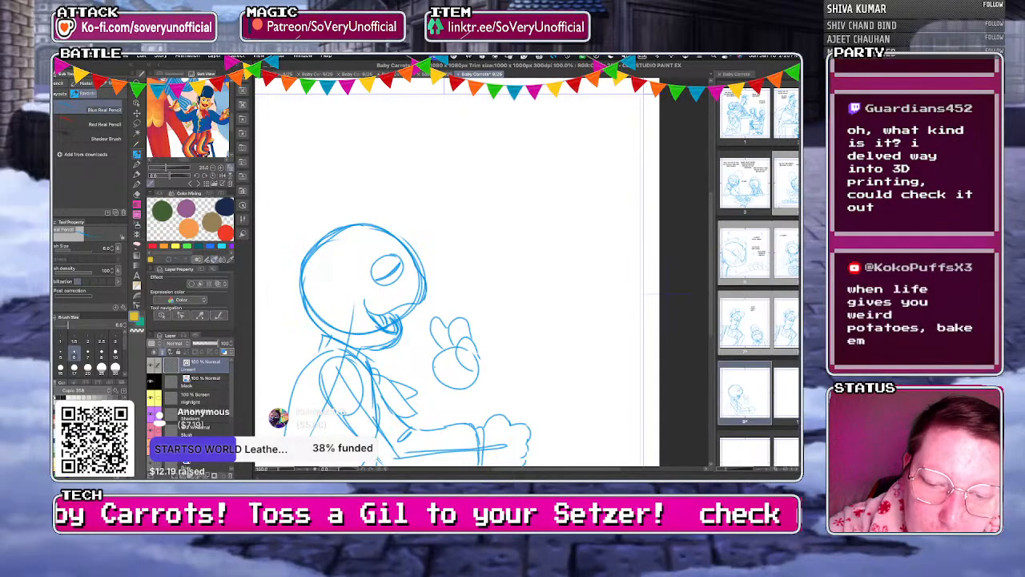
left_click_drag(435, 363, 415, 378)
left_click_drag(413, 321, 430, 353)
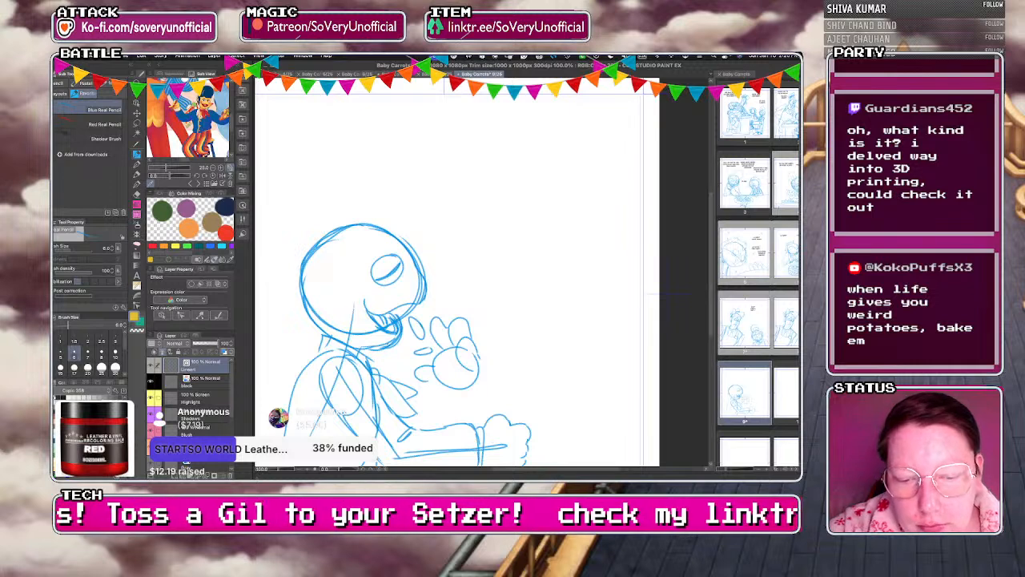
mouse_move(442, 370)
left_mouse_down()
mouse_move(461, 377)
mouse_move(431, 396)
mouse_move(458, 421)
left_mouse_up()
left_click_drag(461, 418, 447, 425)
mouse_move(428, 380)
left_mouse_down()
mouse_move(418, 399)
mouse_move(468, 415)
mouse_move(411, 409)
left_mouse_up()
Sketch the ear and hairline on the head, and a large curled topknot with hair running down the back.
scroll(336, 456, "down", 1)
scroll(368, 341, "up", 1)
left_click_drag(306, 334, 312, 374)
left_click_drag(328, 317, 310, 368)
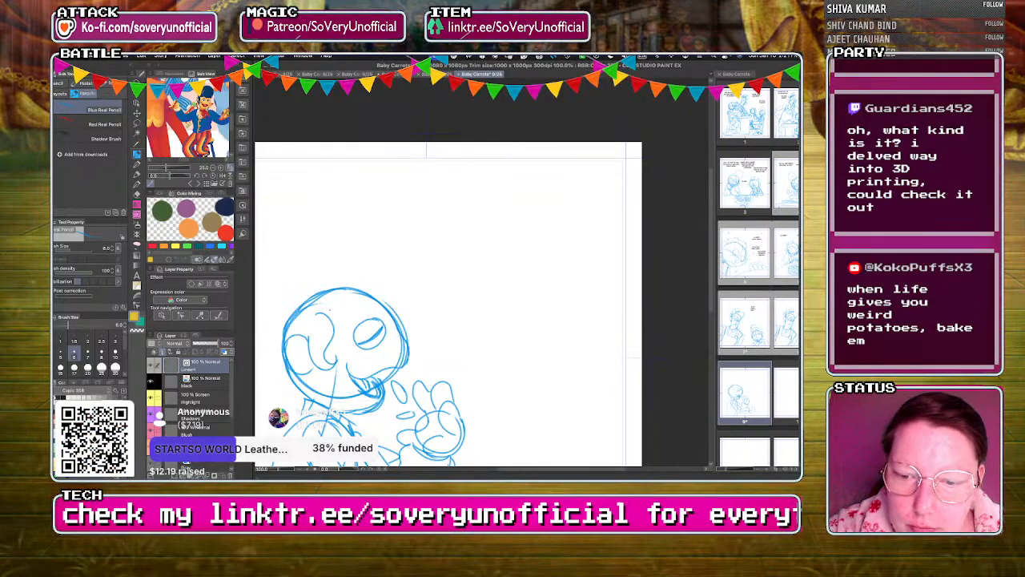
mouse_move(284, 316)
left_mouse_down()
mouse_move(334, 223)
mouse_move(375, 258)
mouse_move(374, 286)
mouse_move(303, 391)
mouse_move(310, 402)
left_mouse_up()
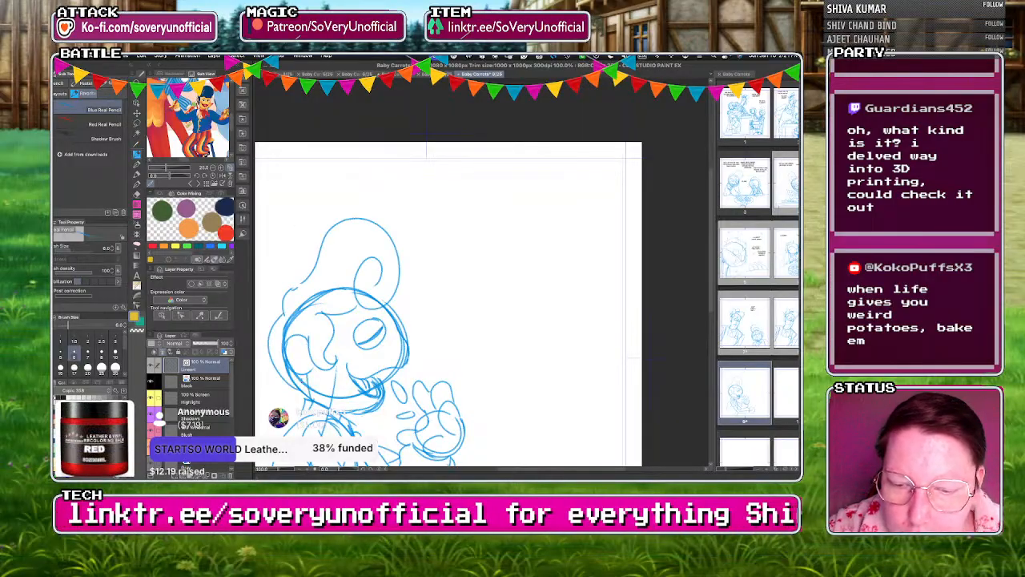
Sketch a plate heaped with food in front of the resting fist.
scroll(320, 292, "down", 2)
scroll(422, 404, "up", 2)
mouse_move(411, 400)
left_mouse_down()
mouse_move(530, 394)
mouse_move(413, 398)
mouse_move(484, 387)
mouse_move(441, 390)
left_mouse_up()
mouse_move(447, 374)
left_mouse_down()
mouse_move(514, 390)
mouse_move(418, 381)
mouse_move(479, 378)
left_mouse_up()
left_click_drag(414, 402, 492, 407)
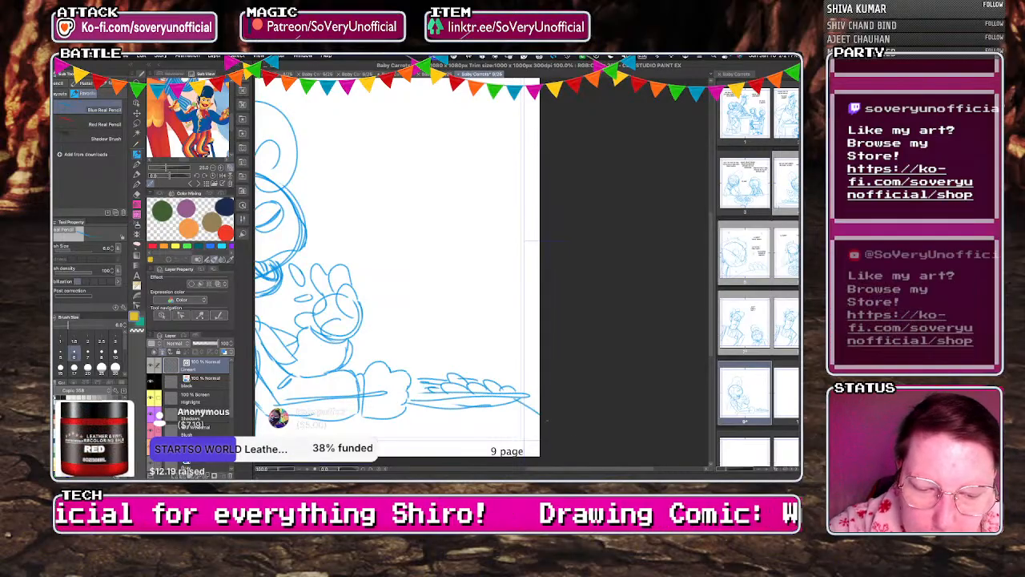
Draw the table edge beneath the arm and plate, and extend the character's back down to the page's lower edge.
key("super+minus")
key("super+minus")
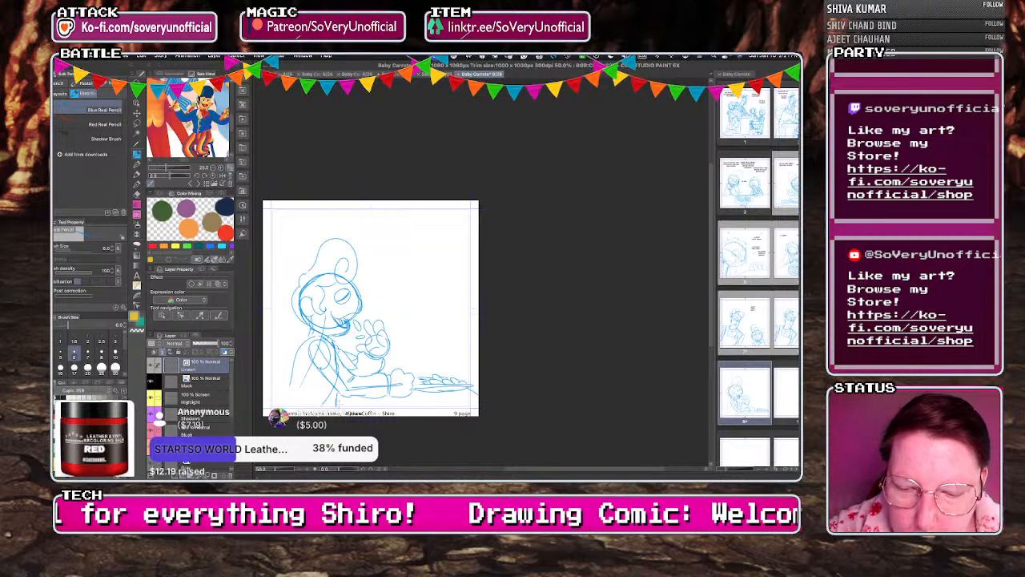
left_click_drag(337, 408, 436, 400)
left_click_drag(294, 360, 272, 404)
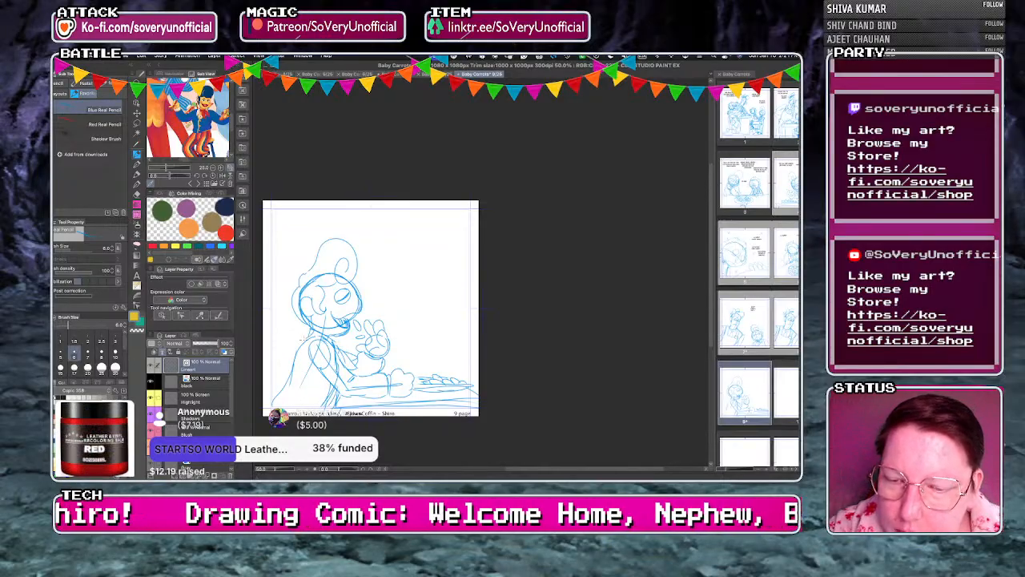
Add the dialogue "MORE FOR ME. BOTTOMS UP!" on two lines above the character and fit its text frame in the page's upper-left corner.
left_click(137, 276)
left_click(285, 219)
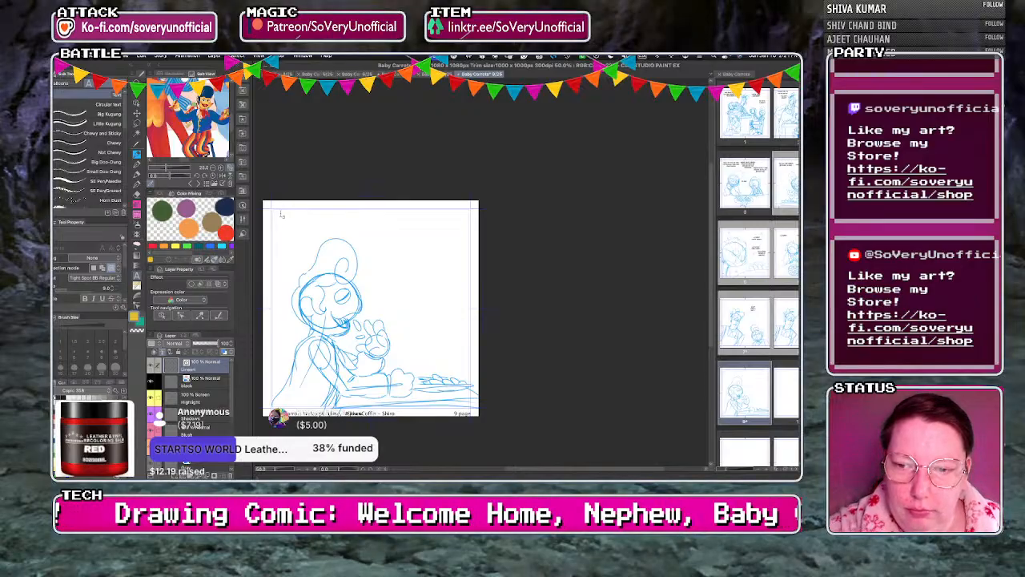
key("super+v")
type("MORE FOR ME ")
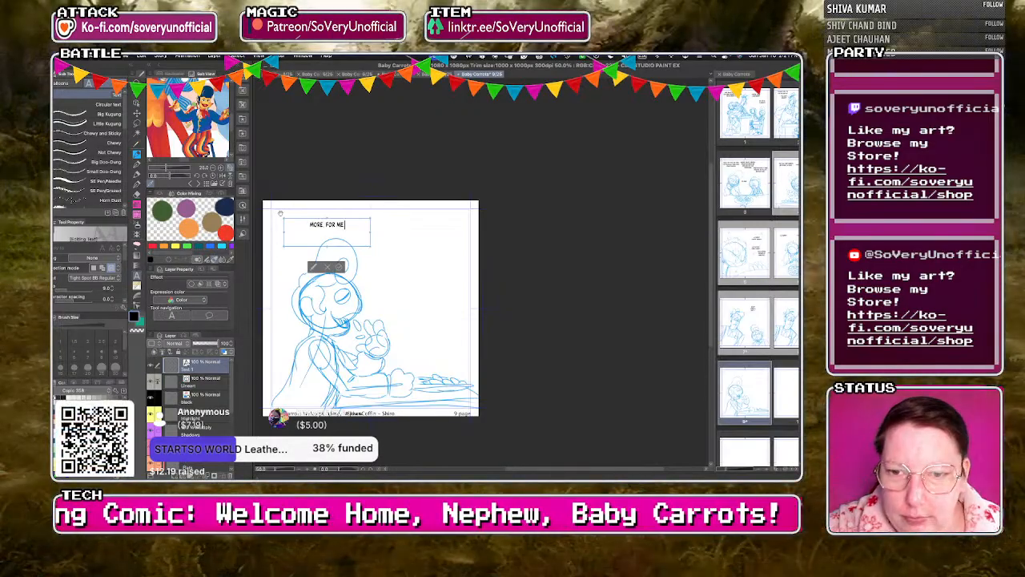
type("BOTTOMS")
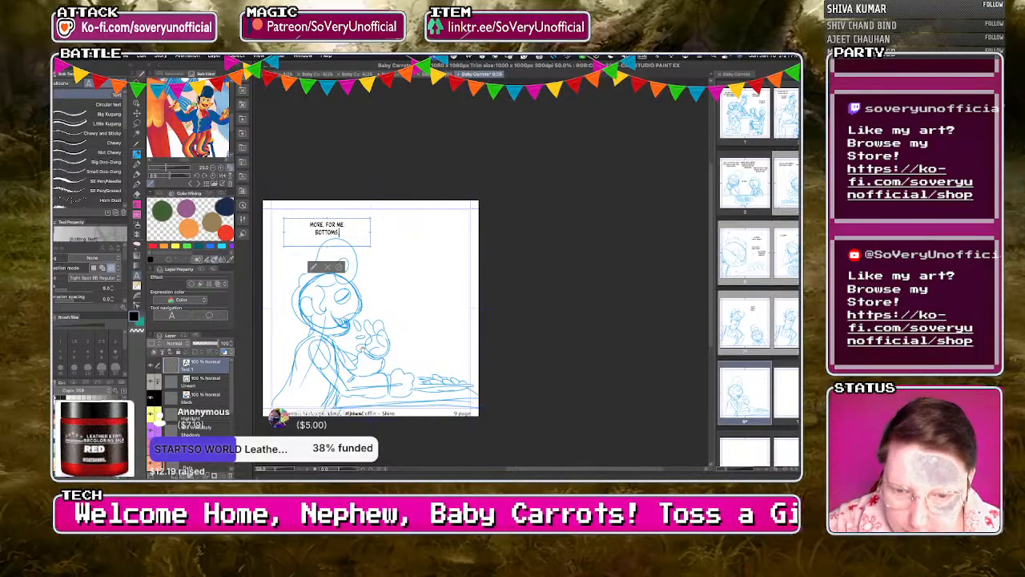
type(" UP!")
left_click_drag(370, 246, 288, 238)
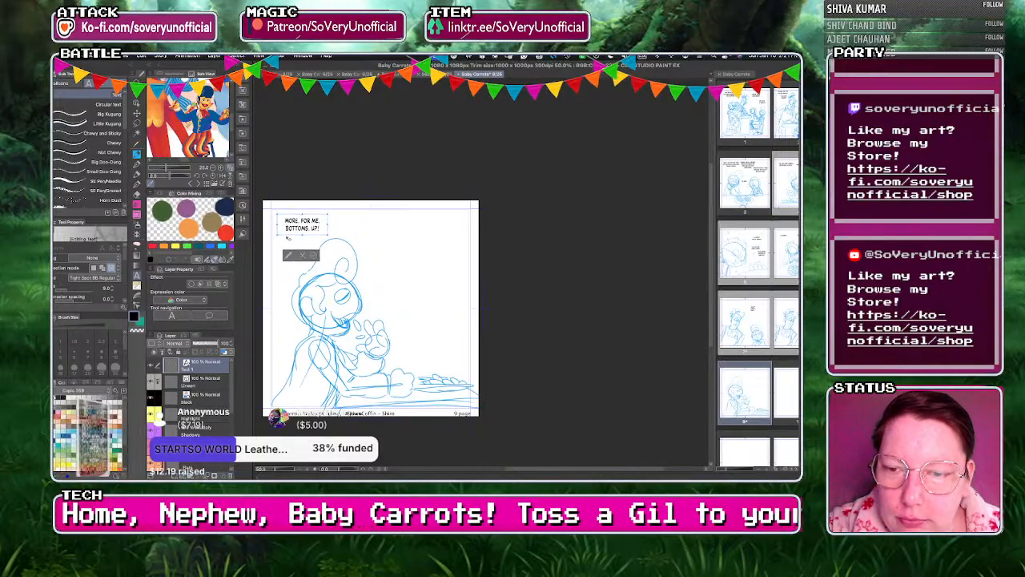
left_click(398, 278)
left_click(404, 249)
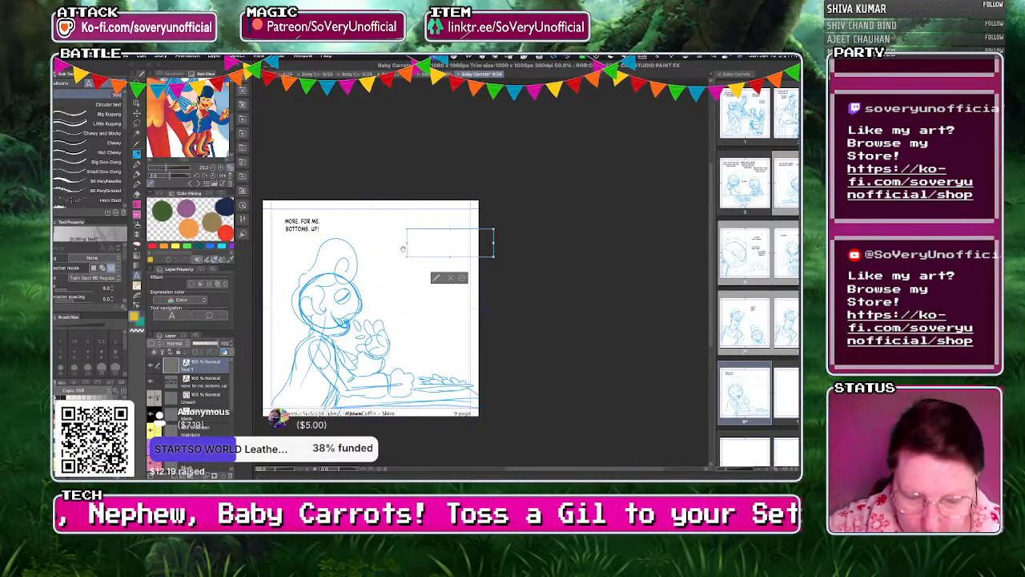
left_click(463, 278)
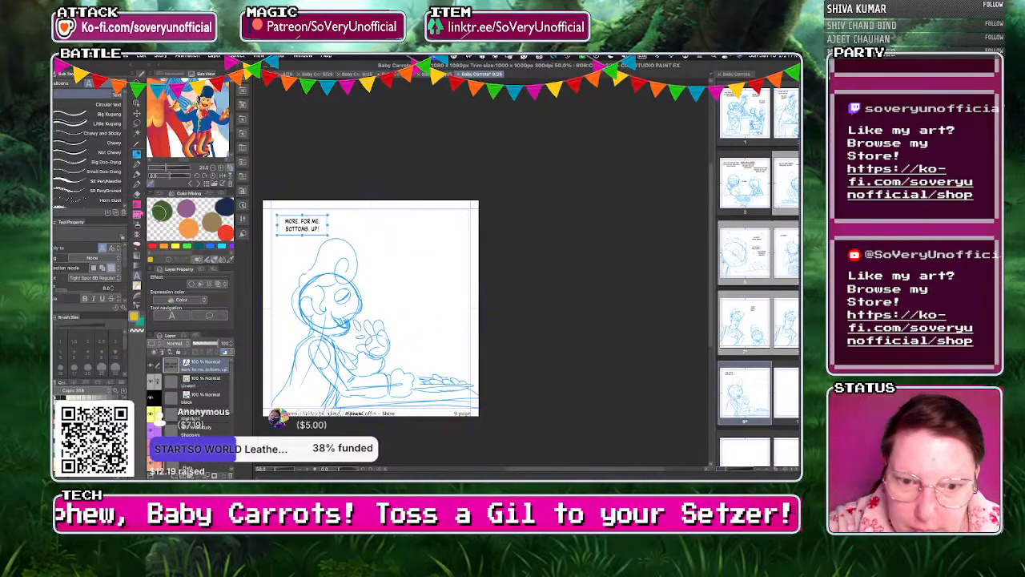
Duplicate the Lineart layer holding the page 9 drawing and merge the copy into the sketch layer.
left_click(137, 155)
left_click(193, 382)
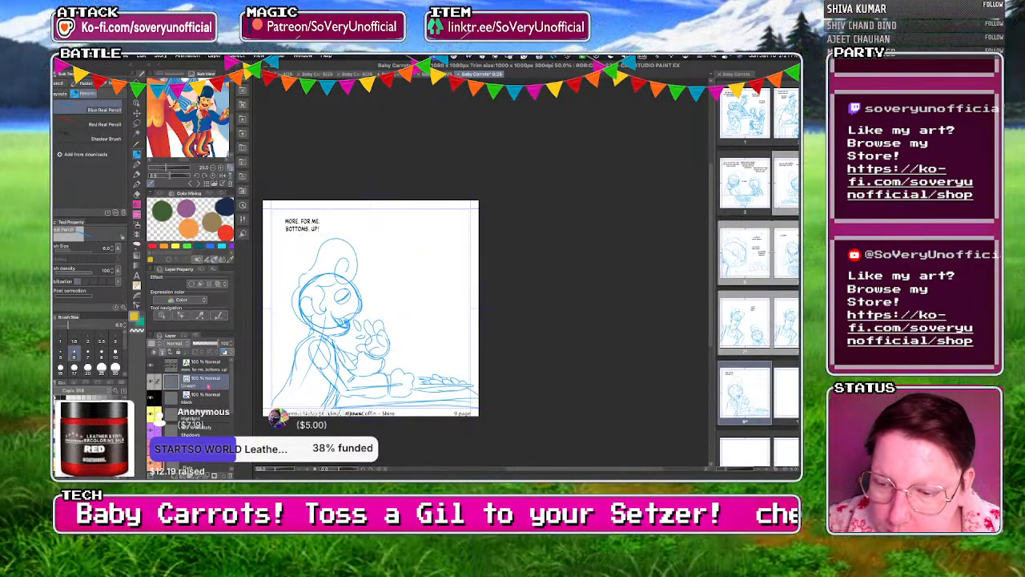
right_click(207, 382)
left_click(233, 223)
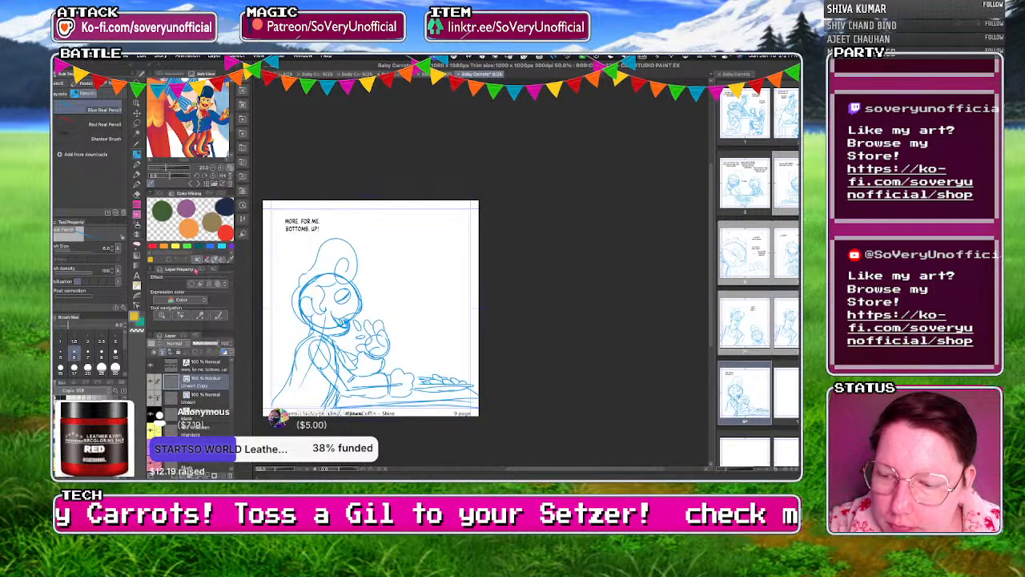
scroll(194, 396, "down", 10)
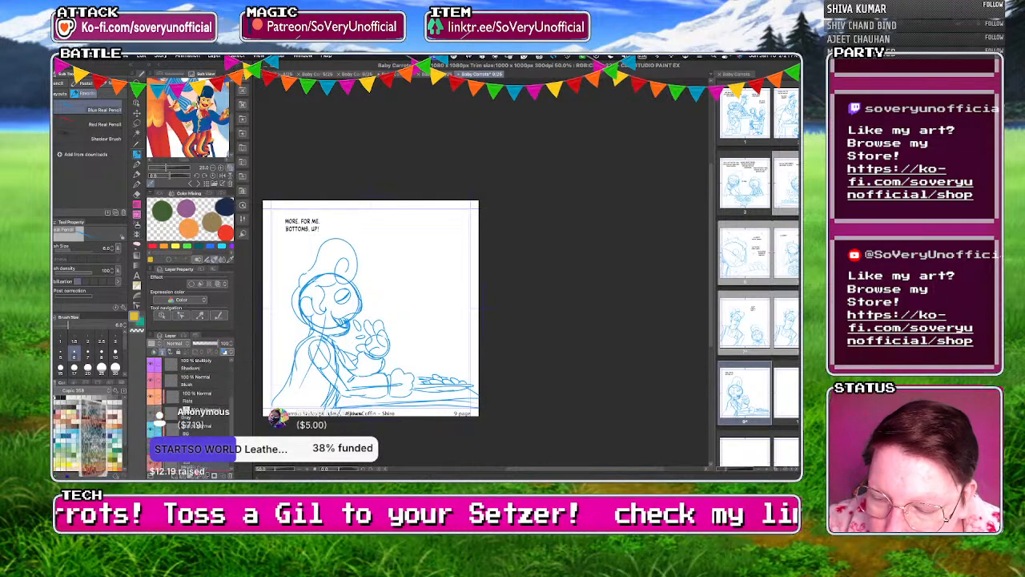
left_click_drag(194, 437, 195, 422)
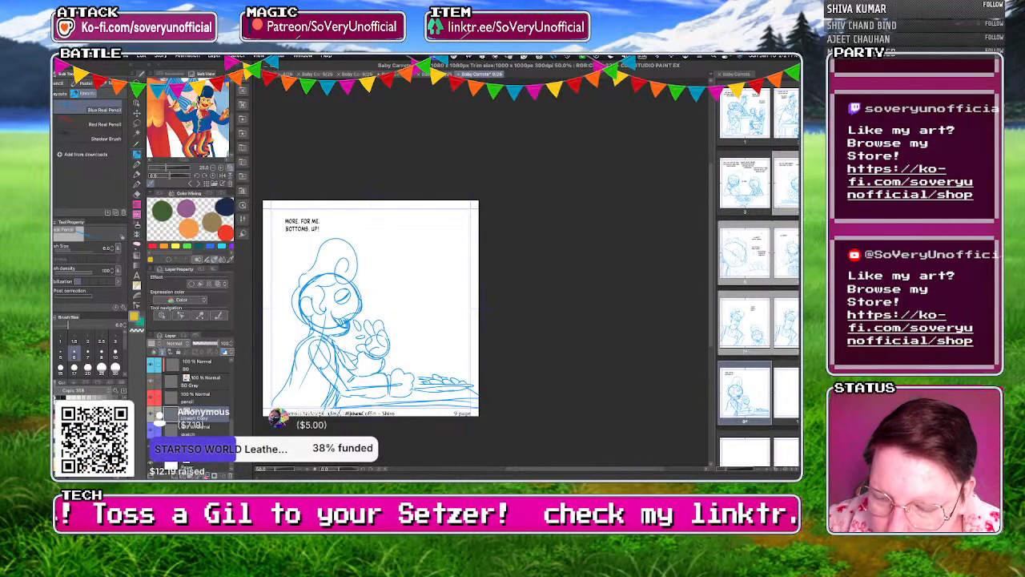
left_click(205, 476)
Clear the contents of the original Lineart layer and make the sketch layer active.
scroll(195, 400, "up", 10)
left_click(194, 382)
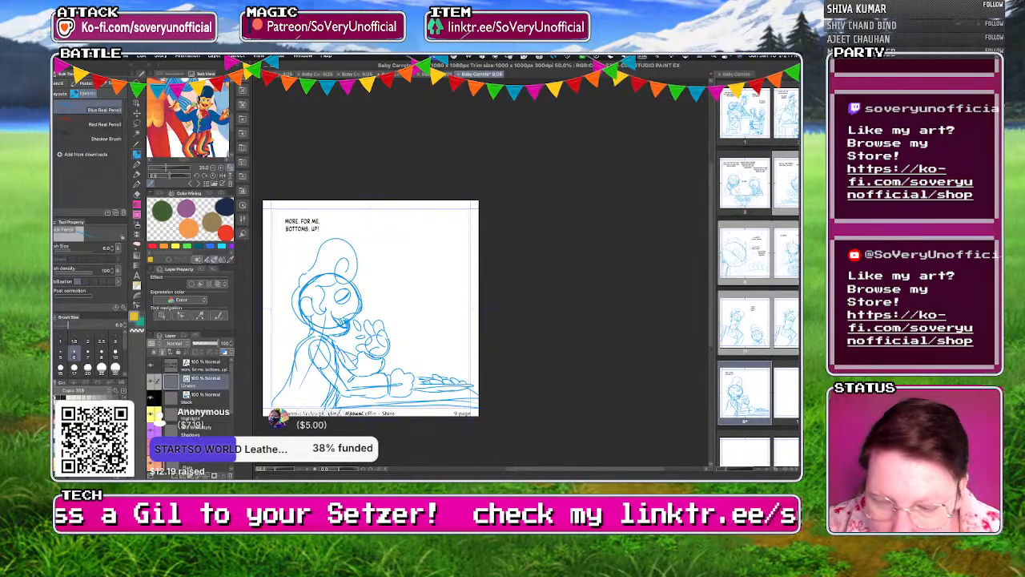
key("Delete")
scroll(195, 401, "down", 10)
left_click(196, 430)
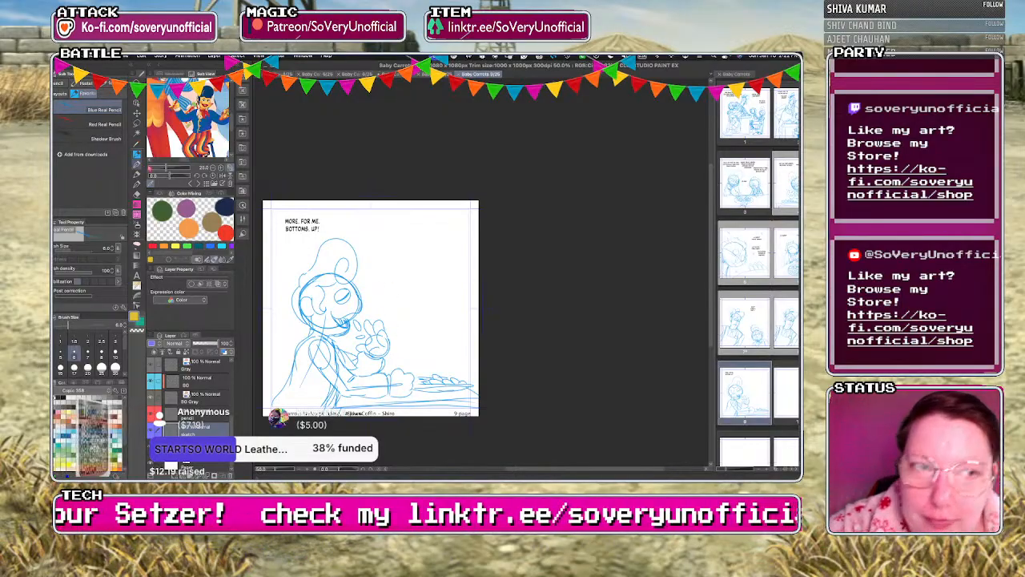
Sketch a second character's round head with wide eyes and facial features beside the first character's raised hand.
scroll(371, 317, "up", 1)
mouse_move(415, 279)
left_mouse_down()
mouse_move(439, 316)
mouse_move(416, 339)
left_mouse_up()
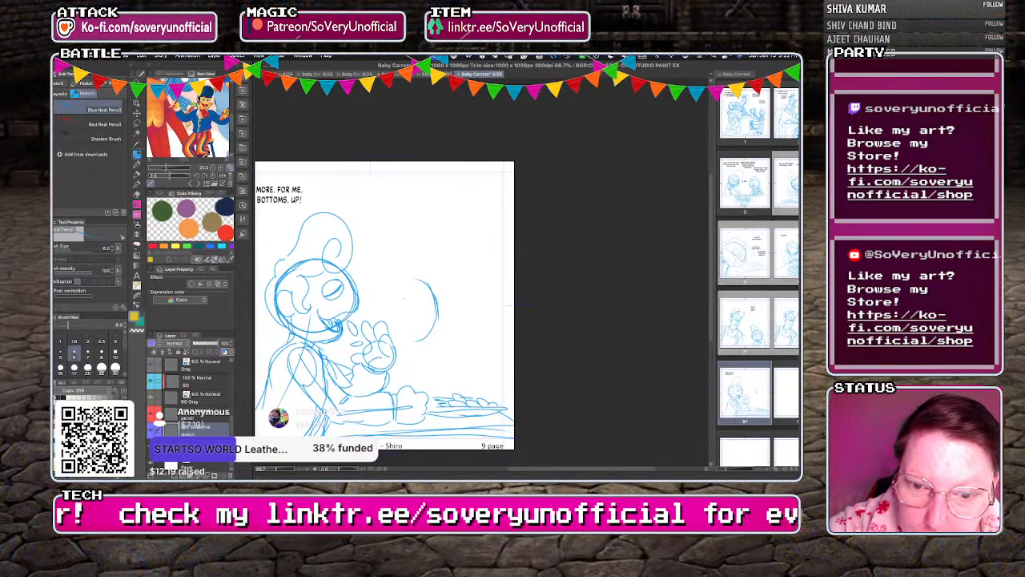
mouse_move(415, 277)
left_mouse_down()
mouse_move(390, 279)
mouse_move(371, 312)
mouse_move(380, 321)
left_mouse_up()
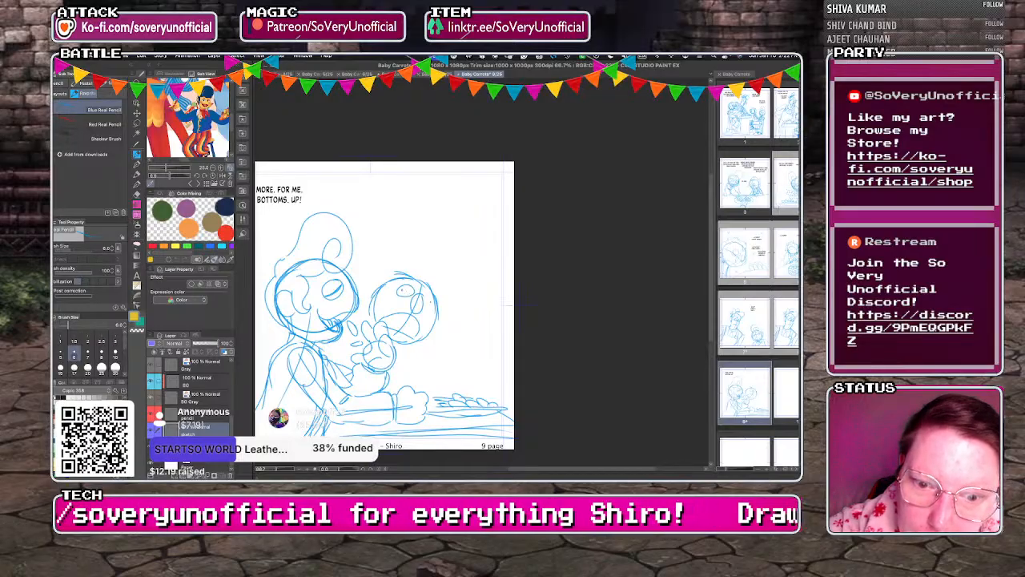
left_click_drag(428, 299, 431, 310)
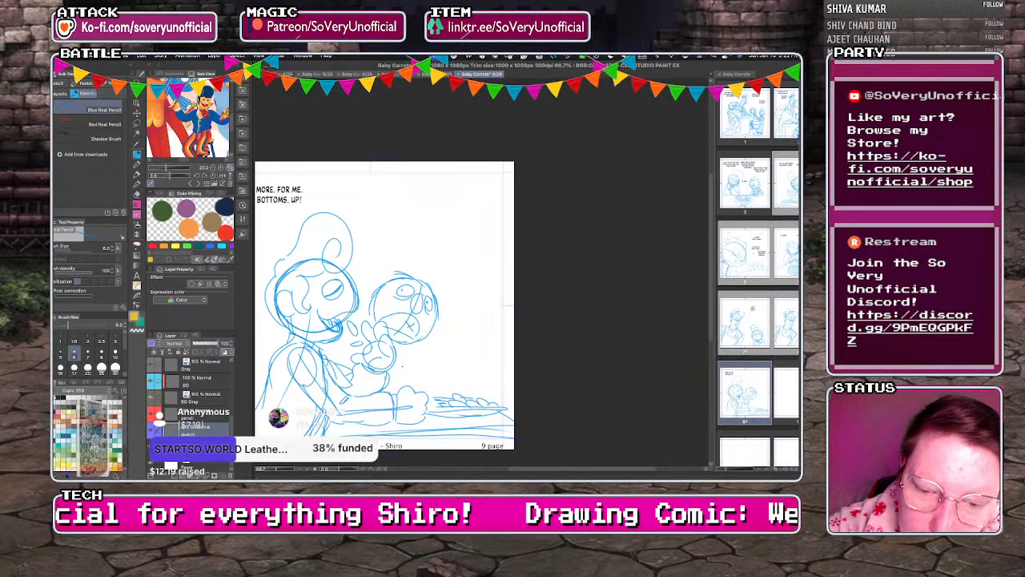
Sketch the second character's outstretched hand with spread fingers below the head, undoing the stray strokes.
mouse_move(421, 365)
left_mouse_down()
mouse_move(420, 350)
mouse_move(423, 360)
left_mouse_up()
key("super+z")
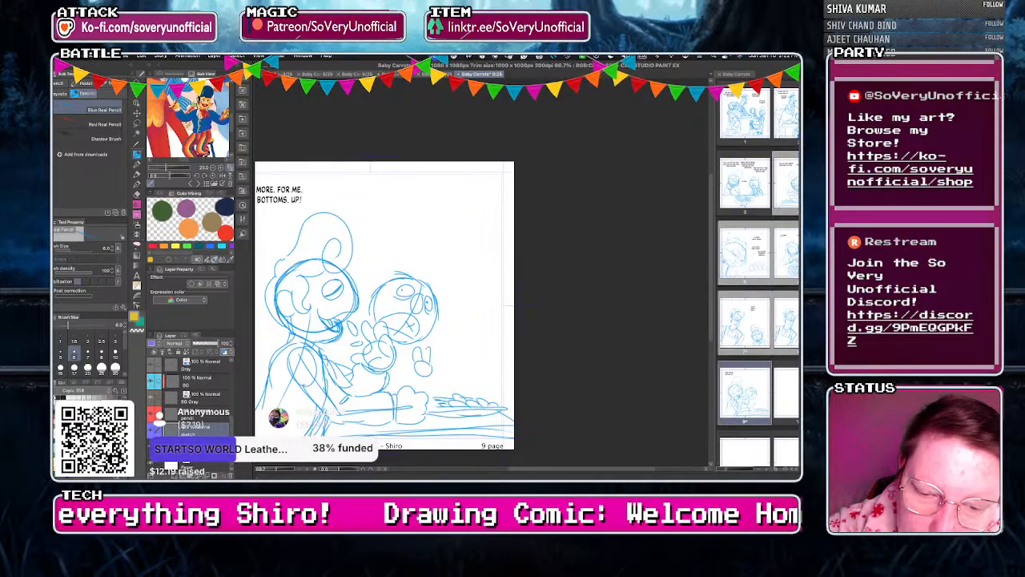
key("super+z")
key("super+z")
mouse_move(418, 346)
left_mouse_down()
mouse_move(401, 374)
mouse_move(432, 363)
mouse_move(435, 372)
left_mouse_up()
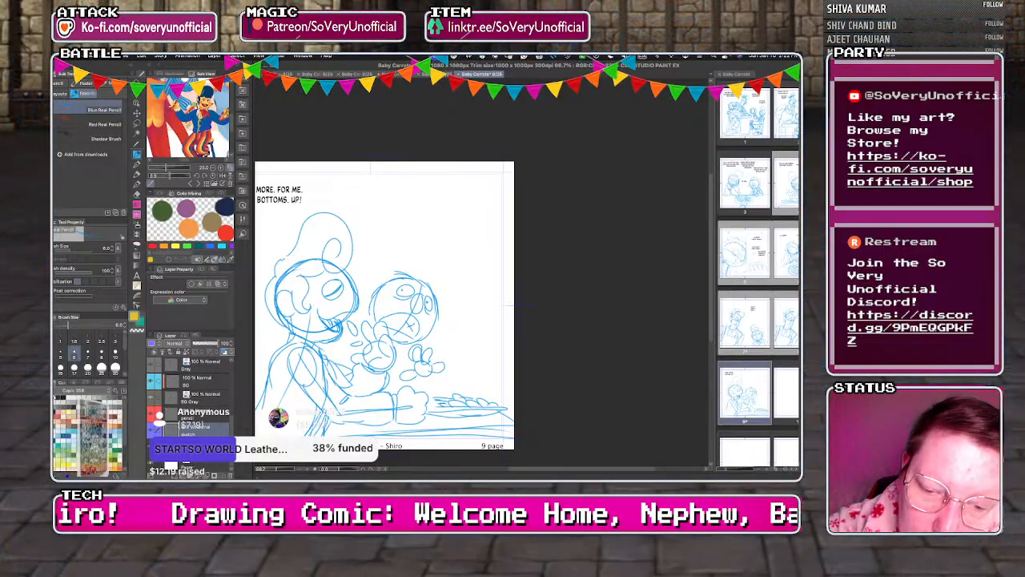
Add spiky hair, ears and motion marks around the second head, and sketch the arm behind the outstretched hand.
left_click_drag(430, 270, 433, 285)
mouse_move(424, 264)
left_mouse_down()
mouse_move(429, 280)
mouse_move(423, 267)
left_mouse_up()
left_click_drag(408, 274, 468, 303)
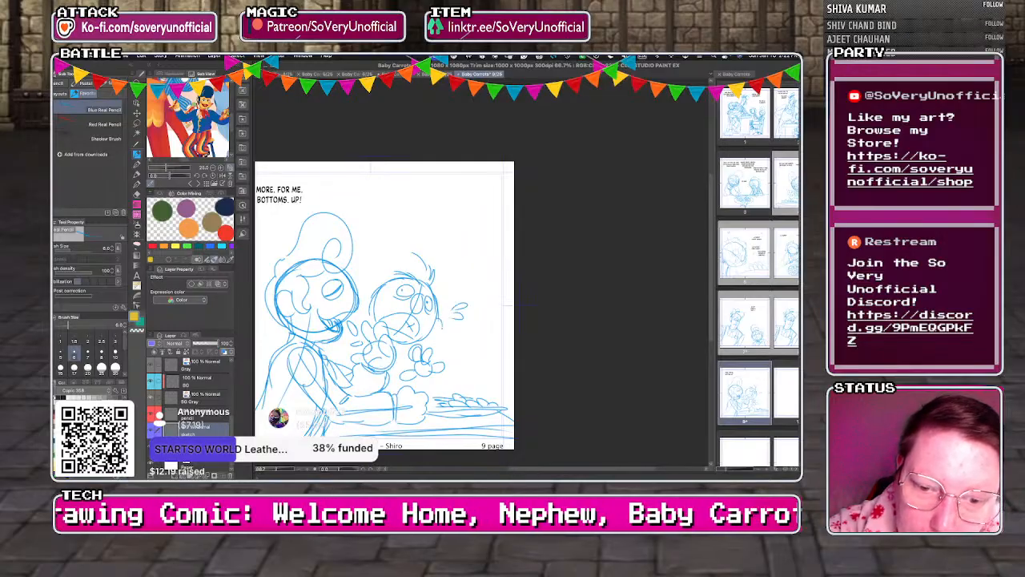
left_click_drag(368, 298, 367, 316)
left_click_drag(416, 255, 421, 276)
left_click_drag(404, 266, 410, 271)
mouse_move(382, 274)
left_mouse_down()
mouse_move(394, 269)
mouse_move(367, 300)
left_mouse_up()
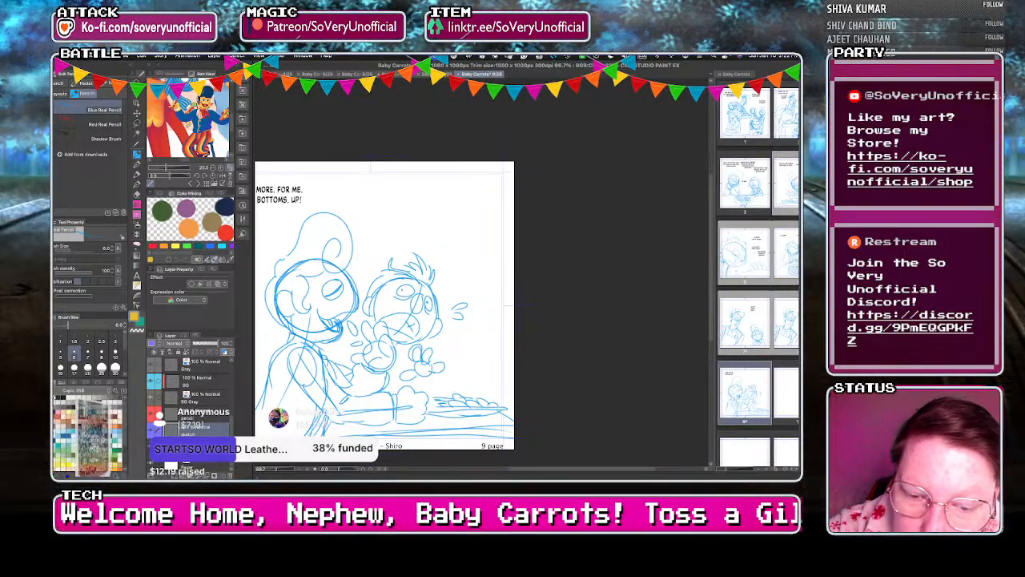
mouse_move(401, 357)
left_mouse_down()
mouse_move(411, 369)
mouse_move(388, 383)
left_mouse_up()
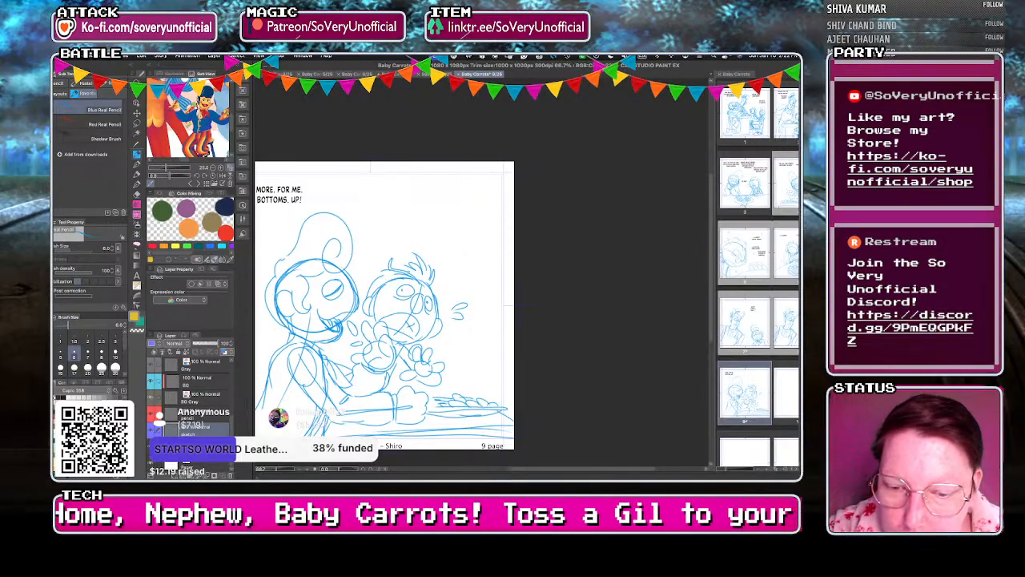
Hand-letter a large jagged "UNCA" along the page's upper edge above the second character.
mouse_move(371, 175)
left_mouse_down()
mouse_move(382, 206)
mouse_move(393, 170)
mouse_move(405, 203)
left_mouse_up()
mouse_move(404, 175)
left_mouse_down()
mouse_move(412, 207)
mouse_move(416, 181)
mouse_move(418, 207)
mouse_move(435, 181)
mouse_move(427, 215)
left_mouse_up()
key("super+z")
mouse_move(436, 169)
left_mouse_down()
mouse_move(425, 212)
mouse_move(455, 217)
mouse_move(458, 194)
left_mouse_up()
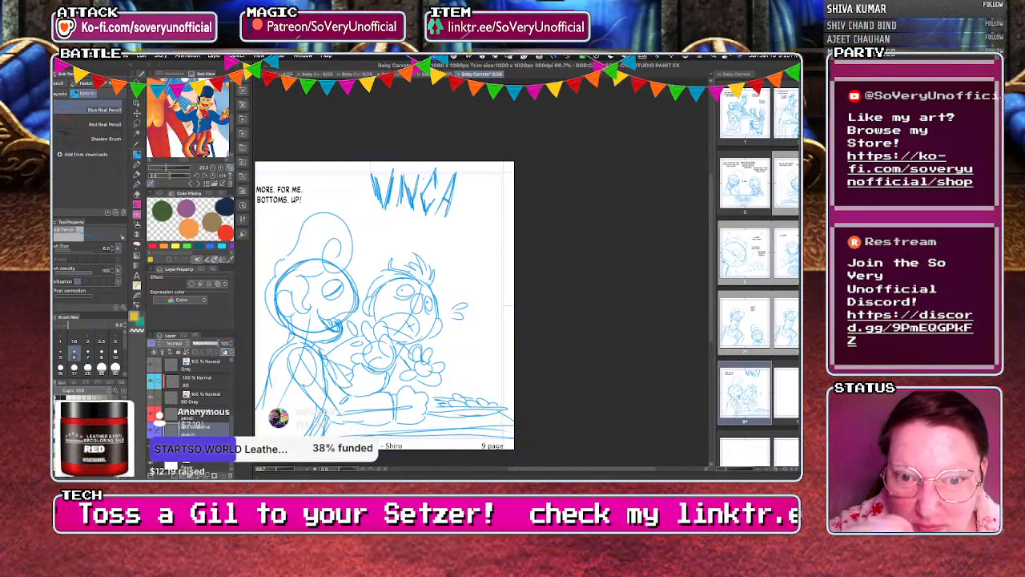
Lasso the "UNCA" lettering, scale it down to about 87%, and move it closer to the typed dialogue.
left_click(136, 124)
mouse_move(349, 161)
left_mouse_down()
mouse_move(346, 186)
mouse_move(481, 210)
mouse_move(353, 160)
left_mouse_up()
key("super+t")
left_click_drag(479, 234, 462, 225)
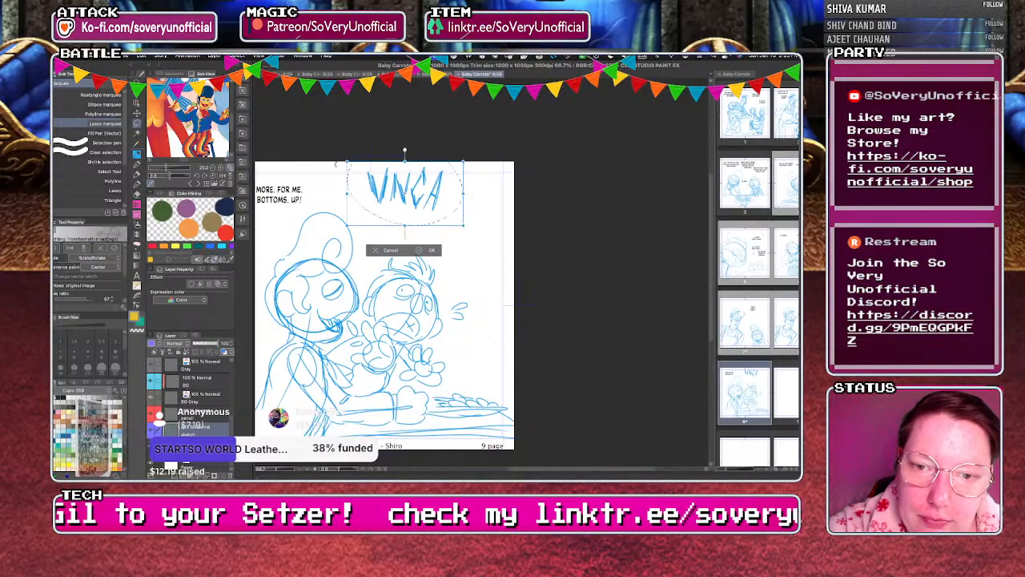
left_click_drag(333, 154, 328, 164)
left_click_drag(405, 188, 373, 192)
key("Return")
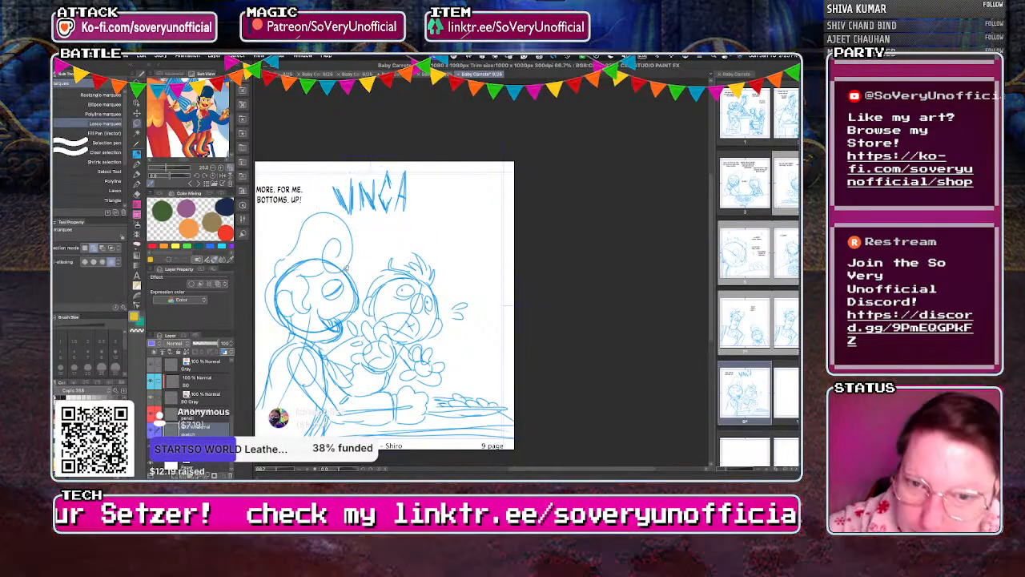
Hand-letter a jagged "WALLY" after "UNCA" in blue pencil, slanting down toward the page's right edge.
key("p")
mouse_move(417, 174)
left_mouse_down()
mouse_move(421, 206)
mouse_move(430, 189)
mouse_move(433, 207)
mouse_move(446, 175)
left_mouse_up()
mouse_move(431, 213)
left_mouse_down()
mouse_move(455, 171)
mouse_move(458, 221)
left_mouse_up()
left_click_drag(445, 200, 464, 224)
mouse_move(473, 188)
left_mouse_down()
mouse_move(471, 227)
mouse_move(495, 221)
mouse_move(485, 231)
left_mouse_up()
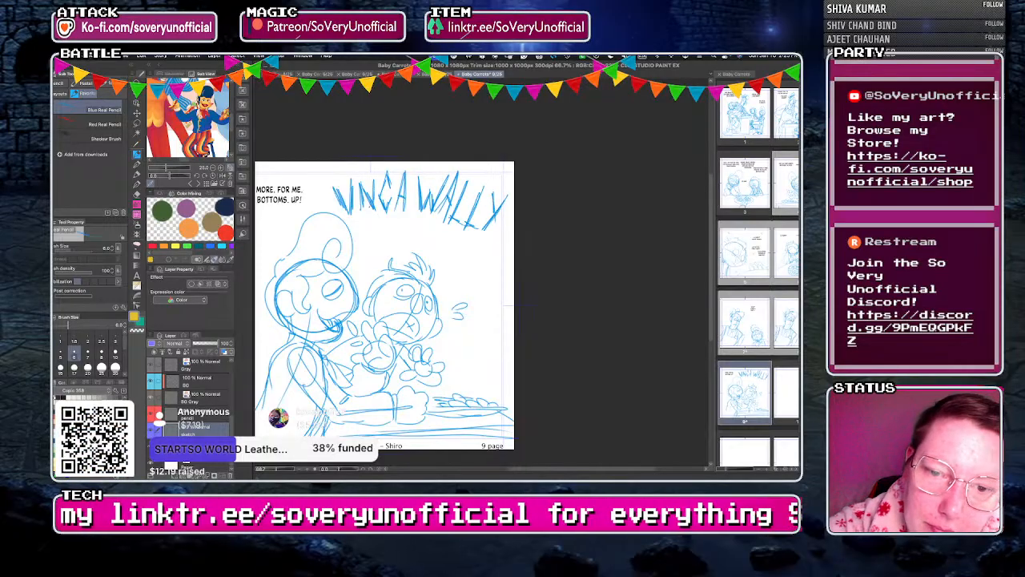
Hand-letter "NOOOOOO!!!" in an arc beneath "UNCA WALLY", over the second character's head.
mouse_move(363, 258)
left_mouse_down()
mouse_move(377, 223)
mouse_move(376, 256)
left_mouse_up()
mouse_move(388, 221)
left_mouse_down()
mouse_move(384, 237)
mouse_move(393, 219)
mouse_move(399, 242)
mouse_move(407, 224)
left_mouse_up()
mouse_move(423, 224)
left_mouse_down()
mouse_move(415, 238)
mouse_move(425, 227)
mouse_move(433, 244)
left_mouse_up()
mouse_move(433, 243)
left_mouse_down()
mouse_move(442, 229)
mouse_move(446, 259)
mouse_move(458, 240)
mouse_move(466, 281)
left_mouse_up()
mouse_move(499, 249)
left_mouse_down()
mouse_move(477, 279)
mouse_move(499, 251)
left_mouse_up()
left_click_drag(507, 259, 486, 294)
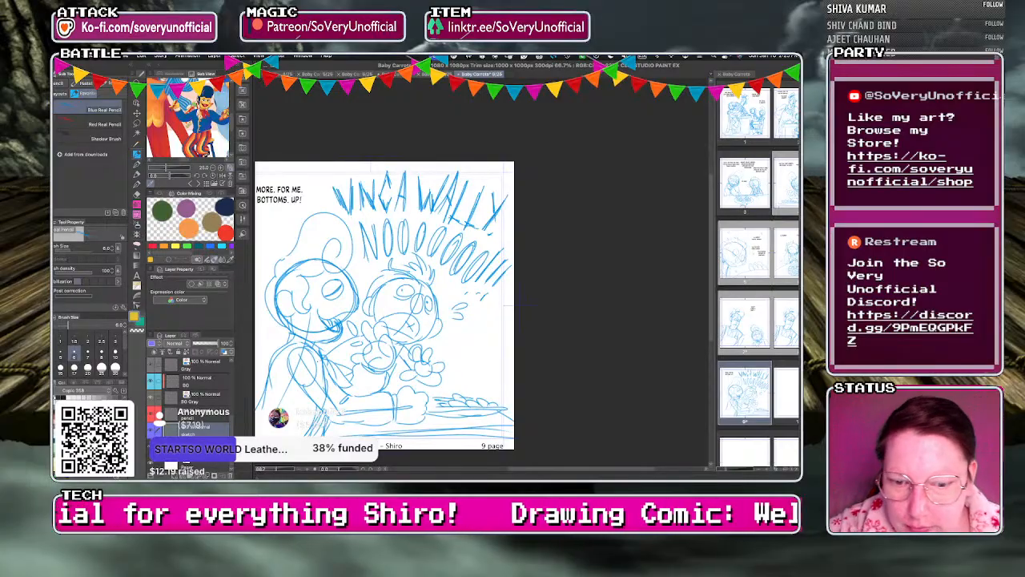
Open page 10 and page 4, and check page 4's layer stack from the sketch layer up to Lineart.
scroll(337, 307, "down", 2)
scroll(282, 340, "up", 2)
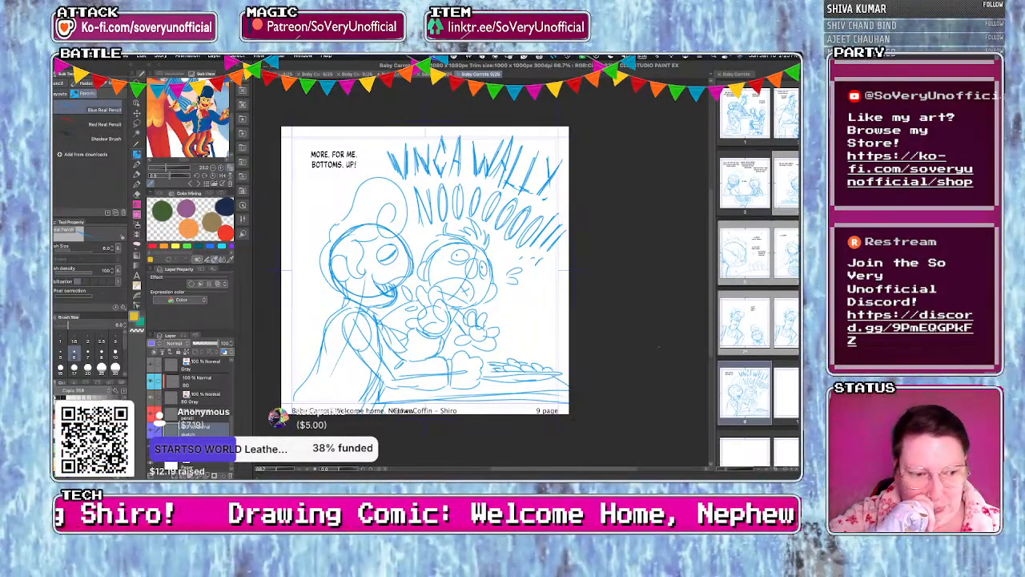
double_click(786, 397)
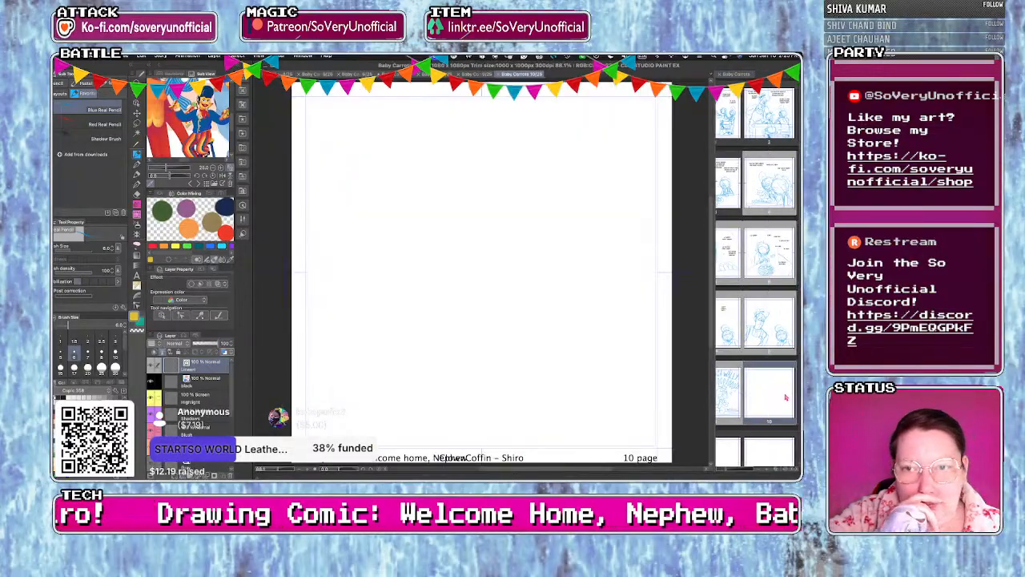
double_click(769, 183)
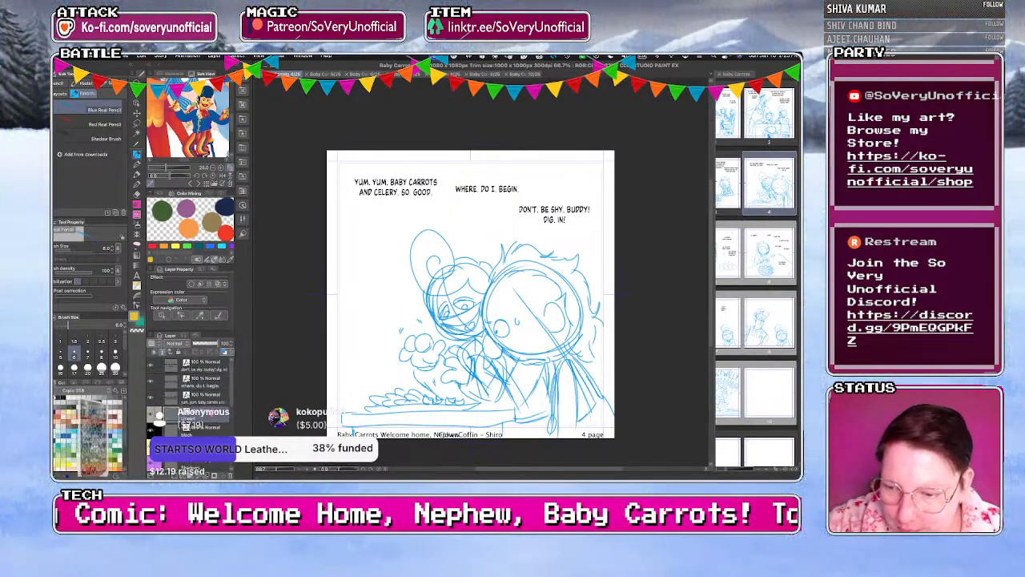
left_click_drag(231, 393, 231, 431)
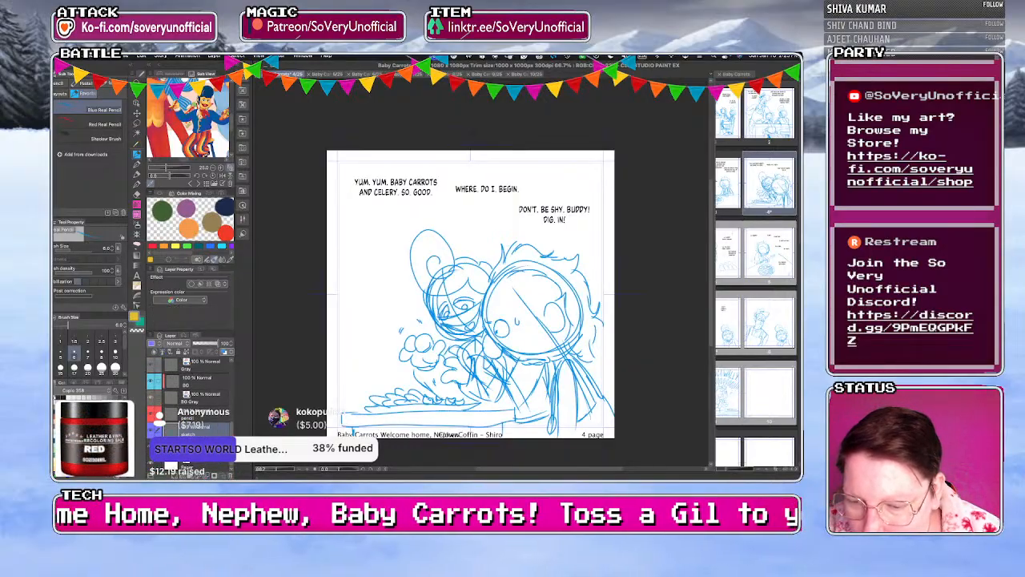
left_click_drag(232, 431, 231, 393)
left_click(204, 418)
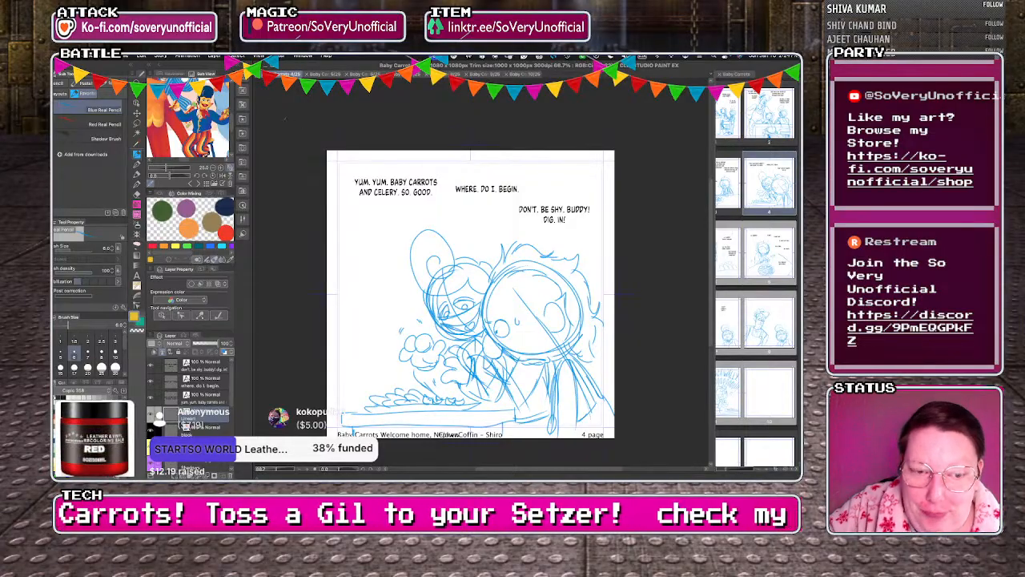
Close pages 4, 5 and 6, checking page 6's sketch layer before closing it.
left_click(120, 57)
left_click(138, 93)
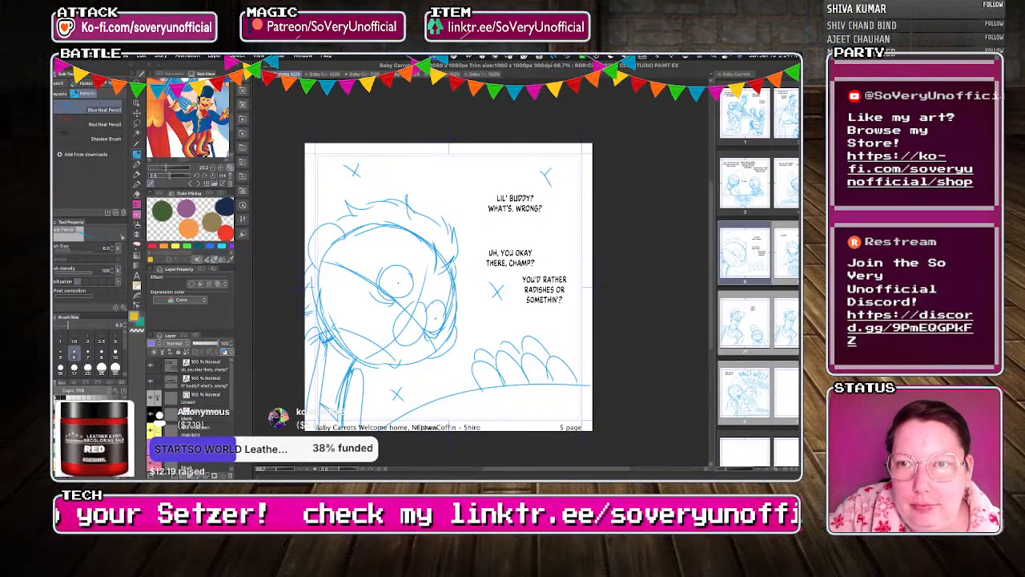
key("super+w")
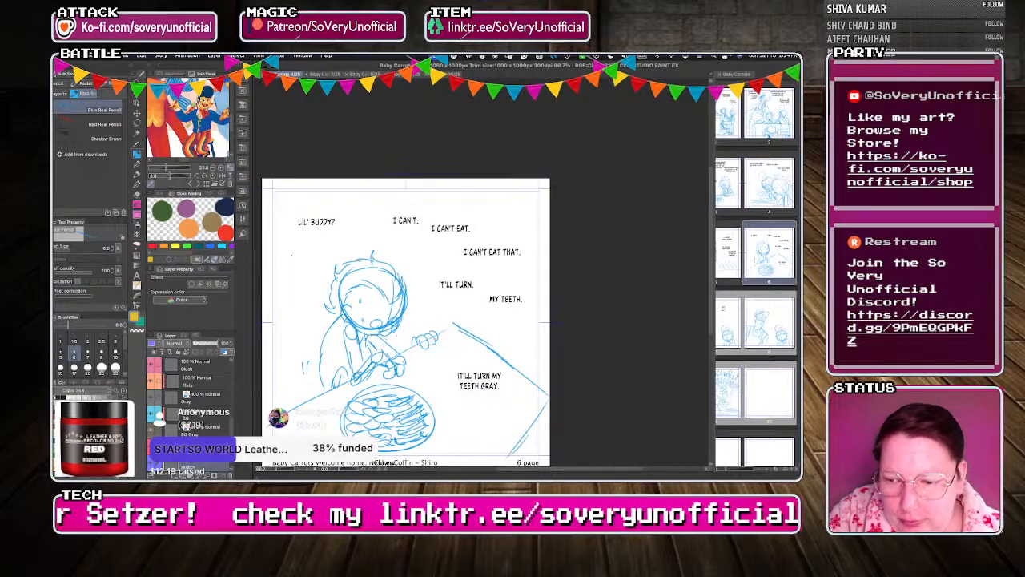
mouse_move(232, 431)
left_mouse_down()
mouse_move(242, 397)
mouse_move(241, 445)
left_mouse_up()
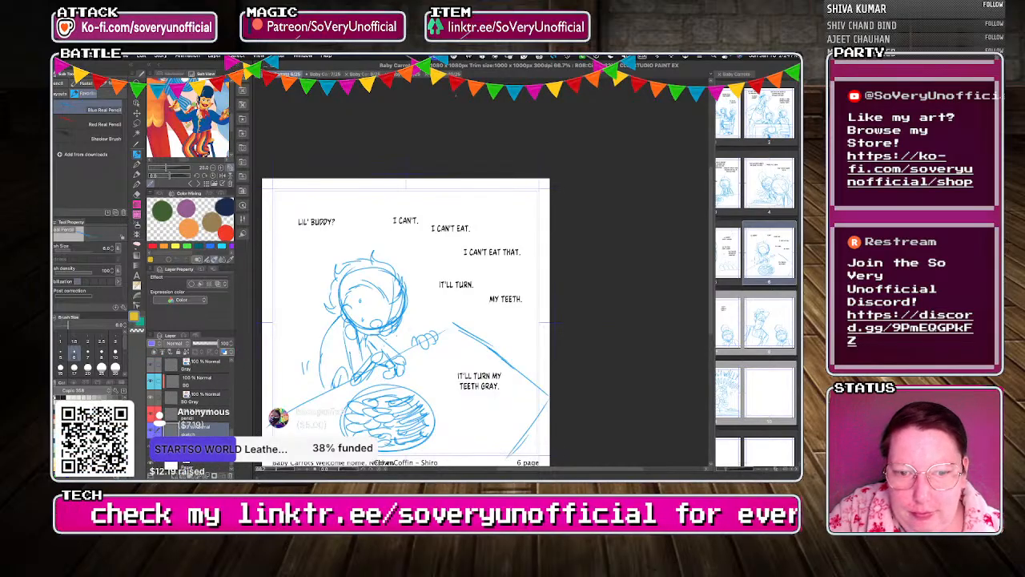
left_click(121, 56)
left_click(384, 132)
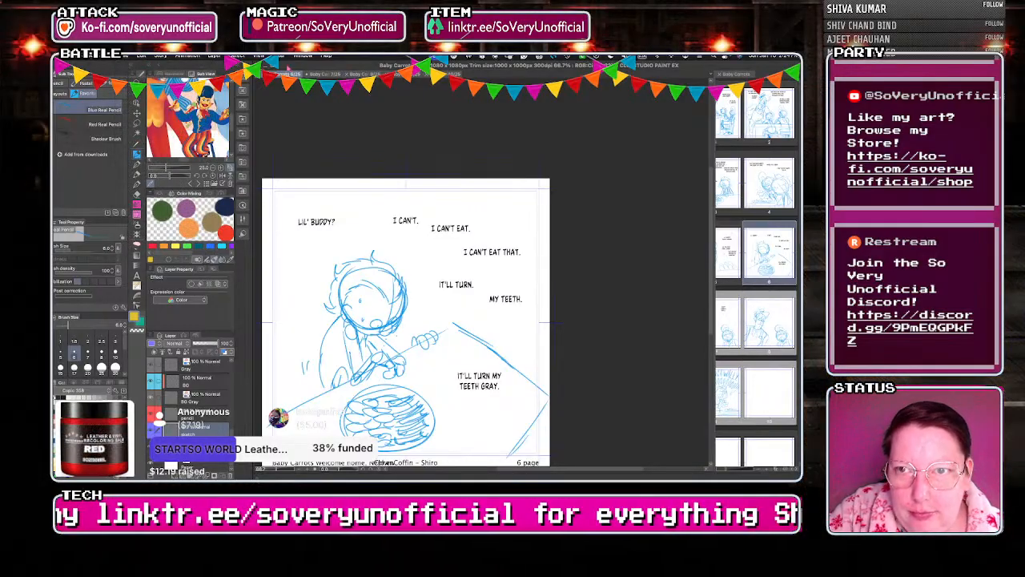
key("super+w")
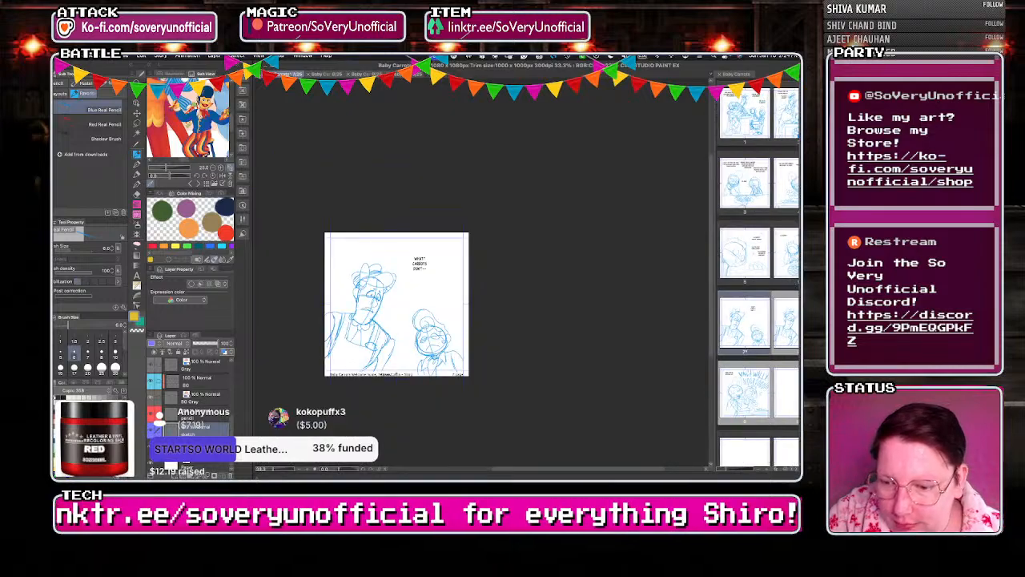
Save page 7, check its layer stack, and close pages 7 and 8 to return to page 9.
left_click(127, 57)
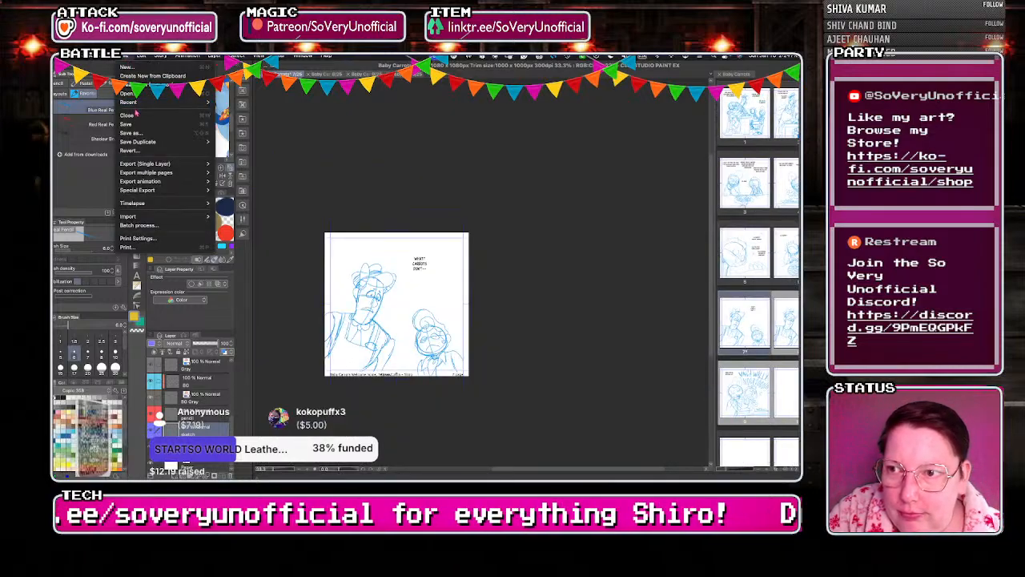
left_click(143, 126)
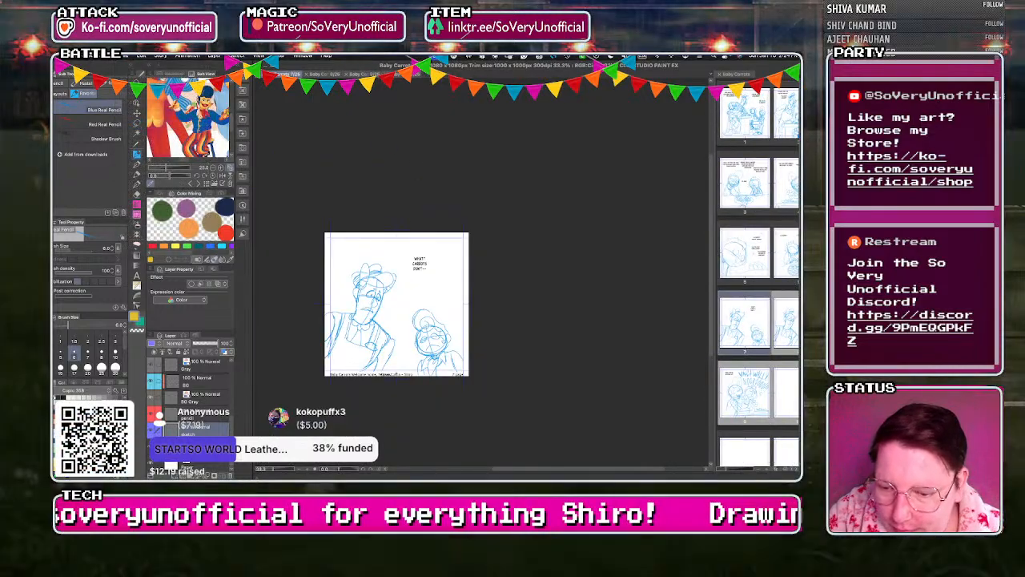
left_click_drag(232, 429, 238, 355)
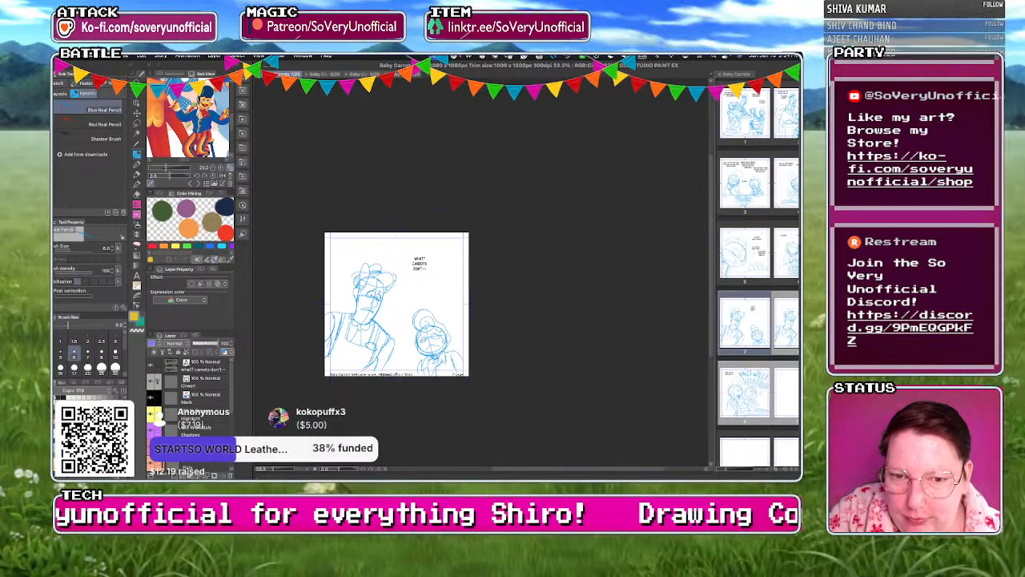
left_click(259, 74)
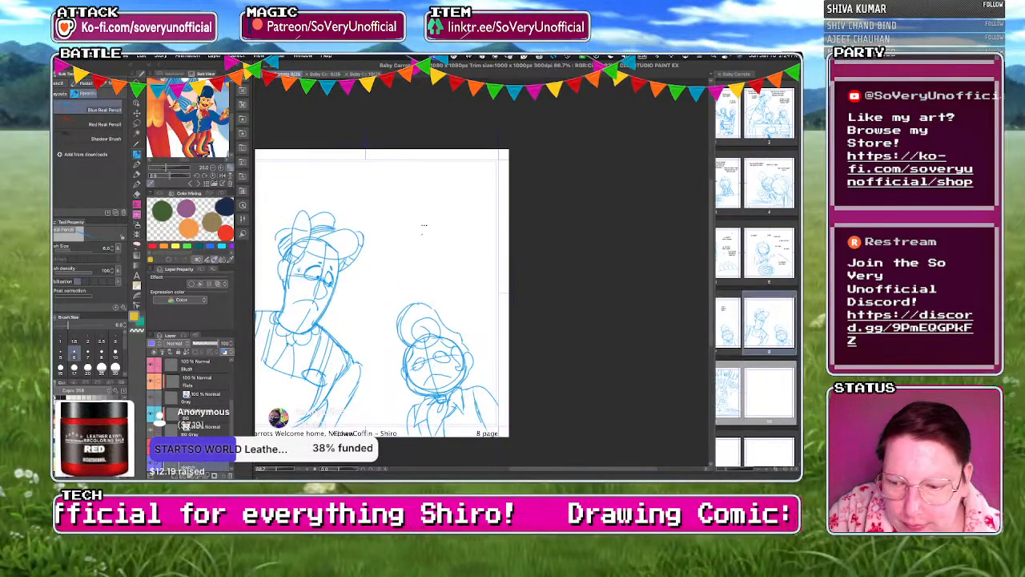
left_click(124, 56)
left_click(354, 120)
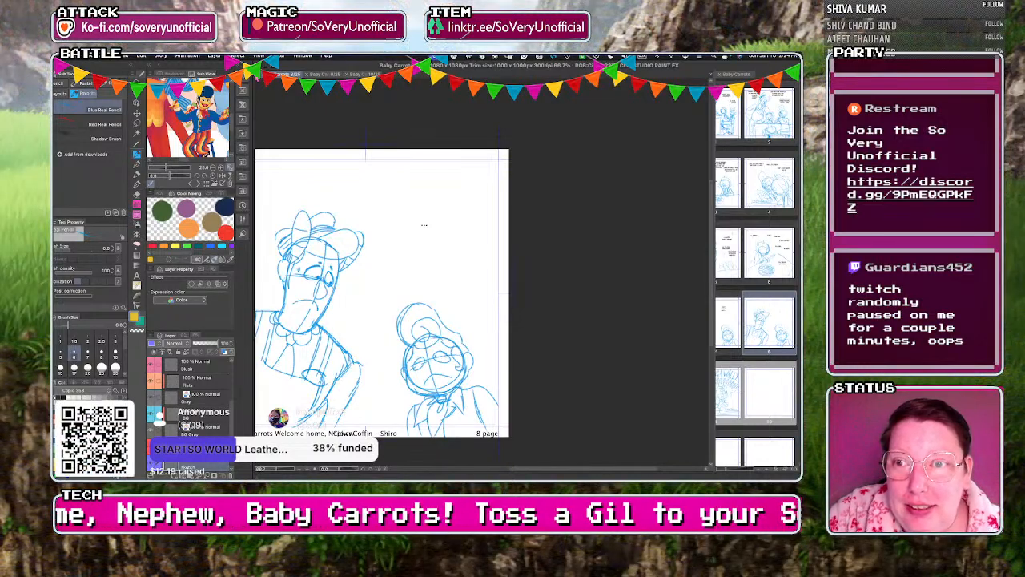
key("super+w")
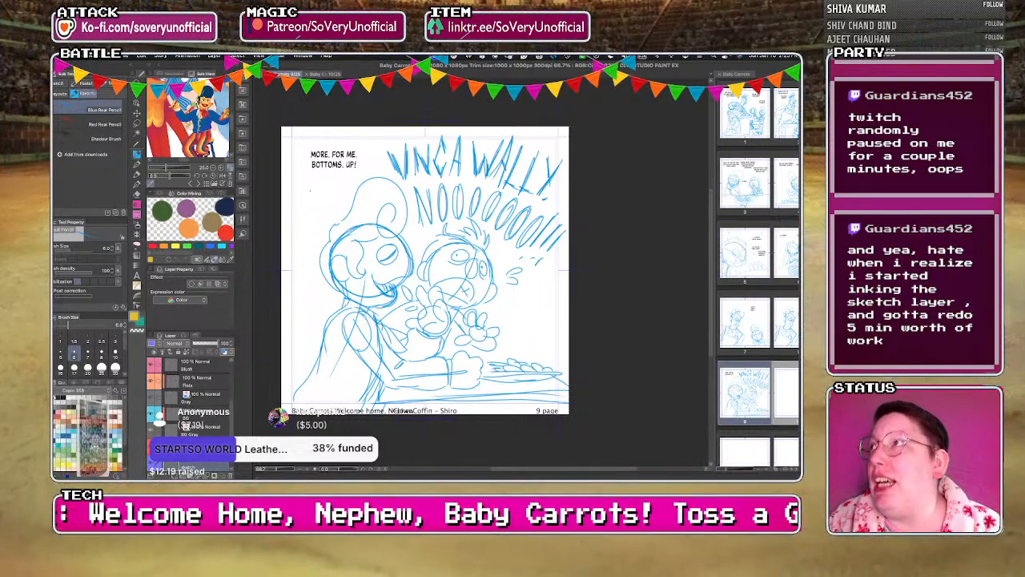
left_click(141, 55)
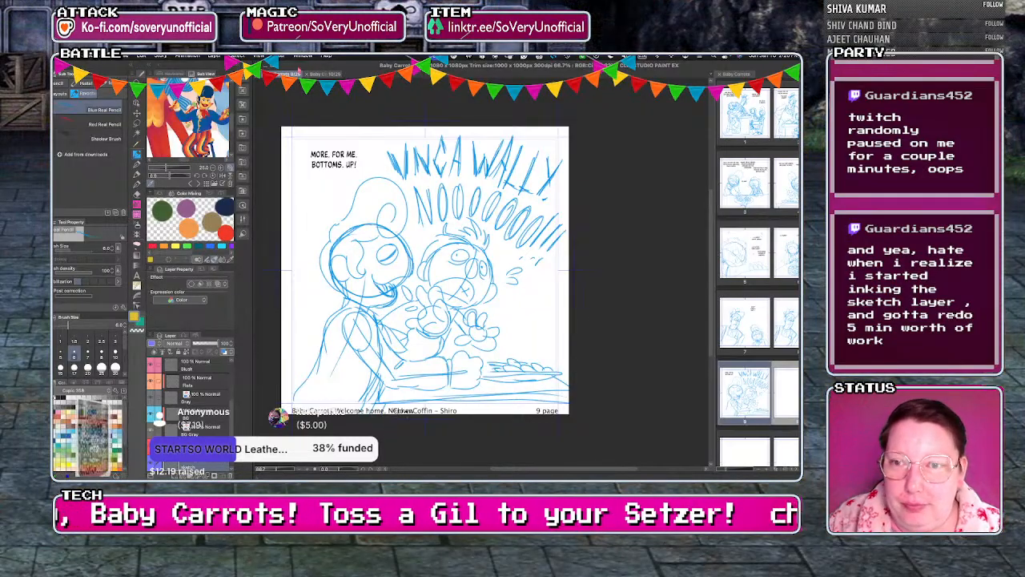
left_click(123, 56)
mouse_move(141, 56)
left_click(395, 97)
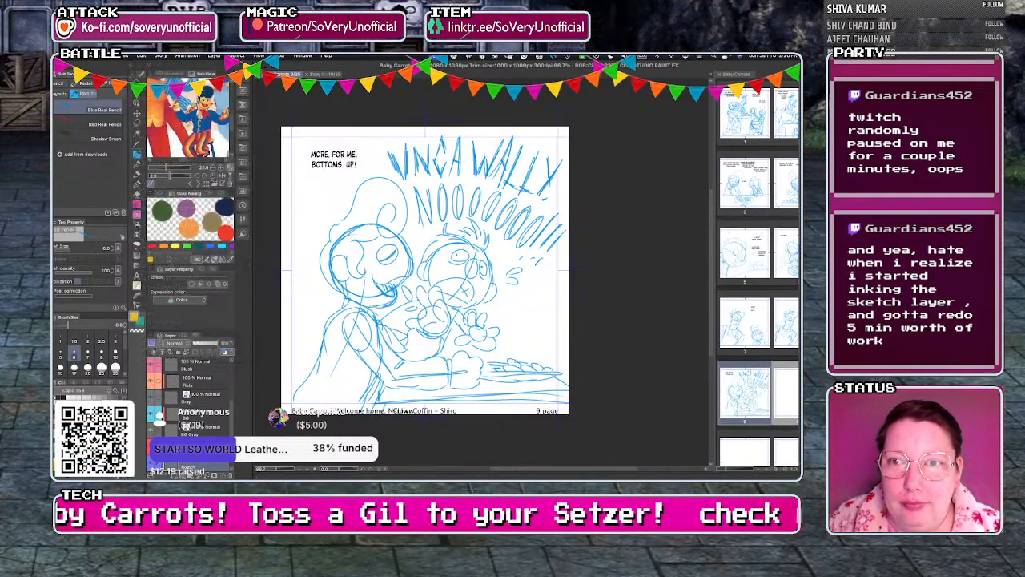
On page 10's sketch layer, rough in a large foreground figure seen from behind, with head, shoulders, torso and arm guidelines.
left_click(321, 76)
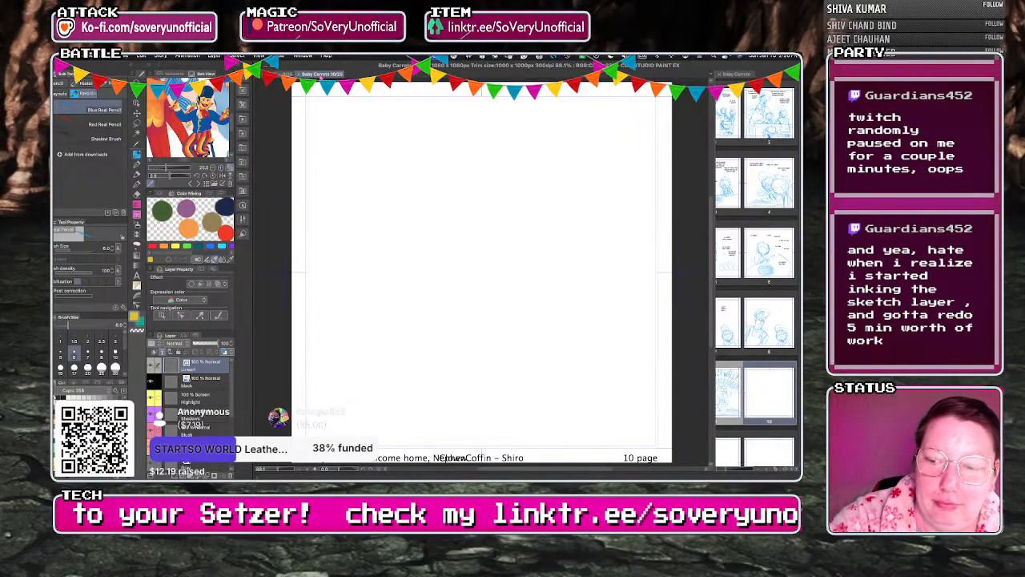
scroll(196, 400, "down", 5)
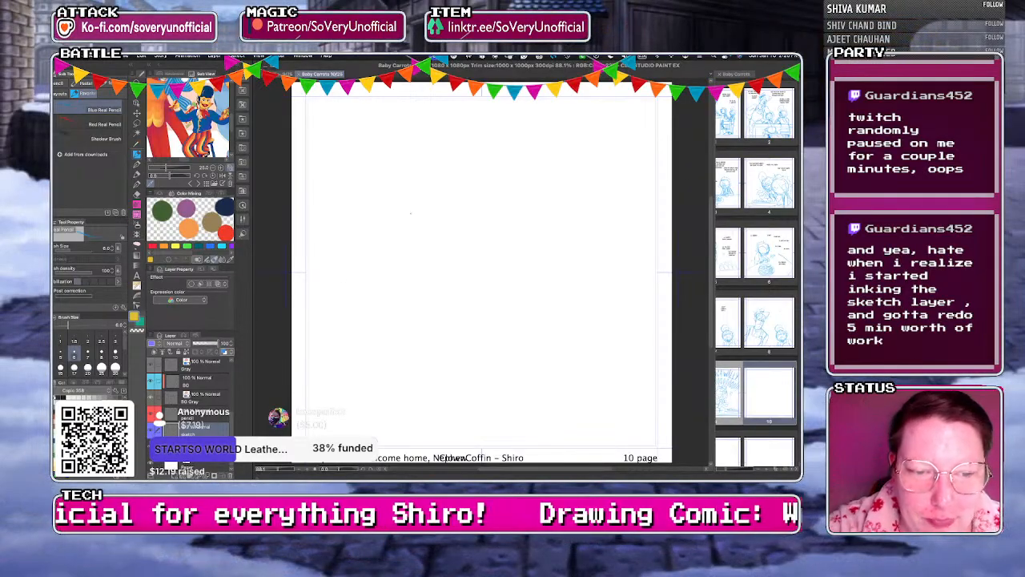
mouse_move(591, 280)
left_mouse_down()
mouse_move(591, 222)
mouse_move(577, 206)
mouse_move(540, 232)
mouse_move(552, 295)
mouse_move(561, 301)
mouse_move(642, 270)
mouse_move(659, 298)
left_mouse_up()
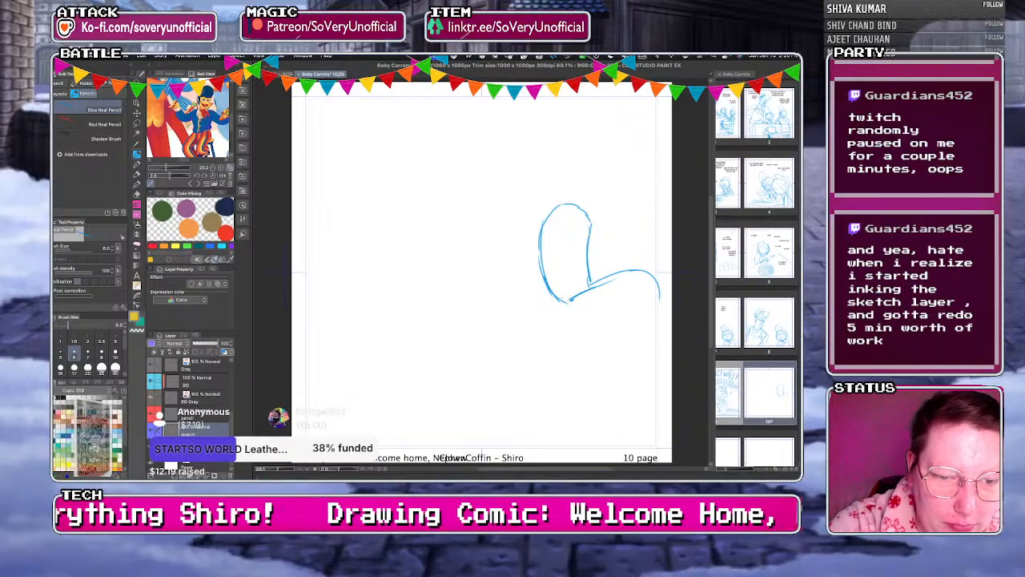
key("ctrl+z")
mouse_move(589, 285)
left_mouse_down()
mouse_move(639, 292)
mouse_move(553, 306)
mouse_move(538, 357)
mouse_move(585, 399)
left_mouse_up()
left_click_drag(623, 285, 664, 362)
left_click_drag(573, 381, 594, 415)
mouse_move(545, 318)
left_mouse_down()
mouse_move(538, 349)
mouse_move(487, 382)
left_mouse_up()
mouse_move(558, 358)
left_mouse_down()
mouse_move(561, 381)
mouse_move(522, 426)
left_mouse_up()
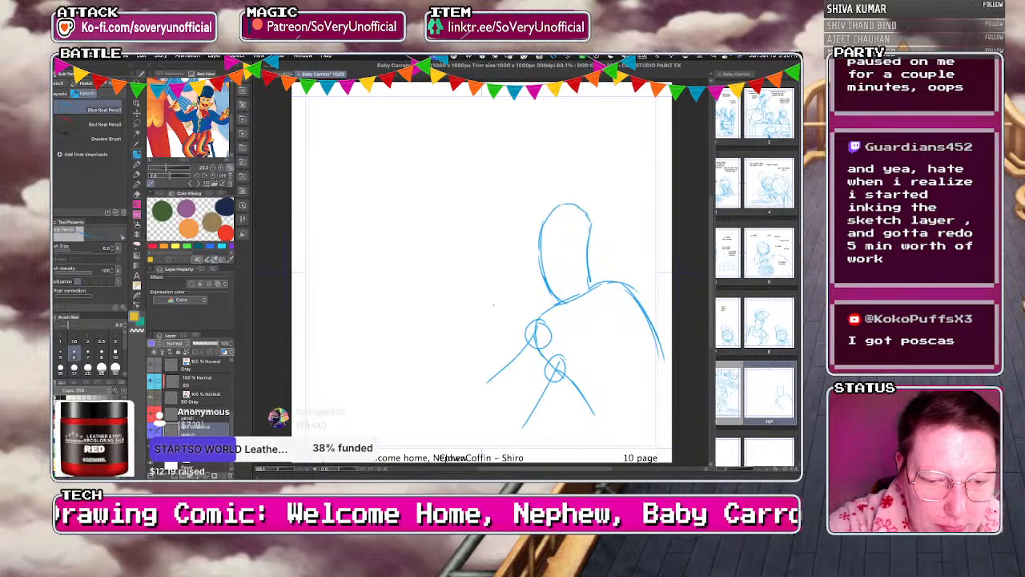
mouse_move(541, 298)
left_mouse_down()
mouse_move(498, 294)
mouse_move(327, 337)
mouse_move(365, 426)
left_mouse_up()
key("super+z")
key("super+z")
key("super+z")
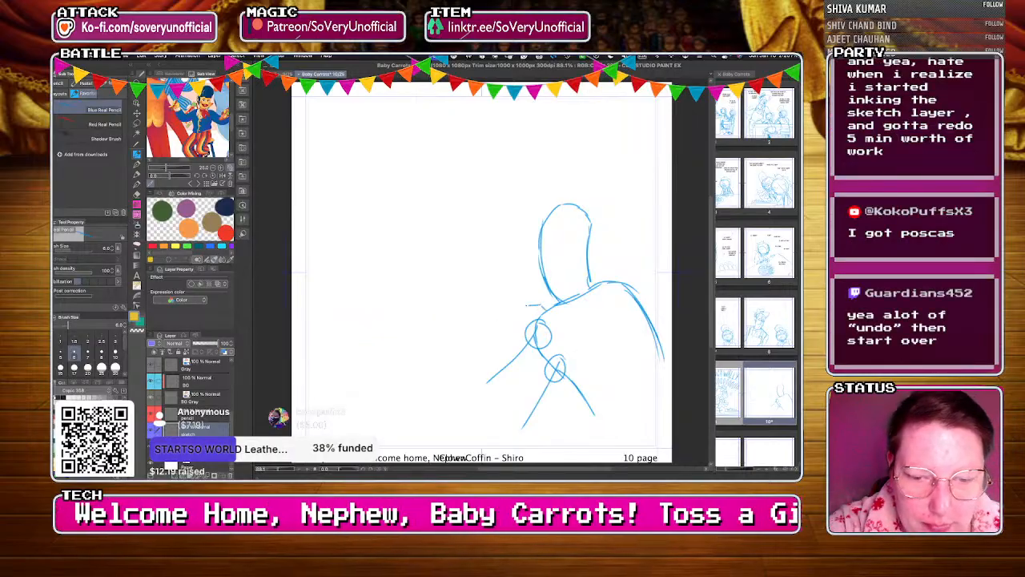
Sketch the tabletop's slanted far edge and corner with a leg beside the foreground figure, and flesh out the figure's arms.
mouse_move(551, 301)
left_mouse_down()
mouse_move(314, 354)
mouse_move(345, 345)
mouse_move(328, 349)
mouse_move(366, 435)
left_mouse_up()
left_click_drag(326, 363, 360, 437)
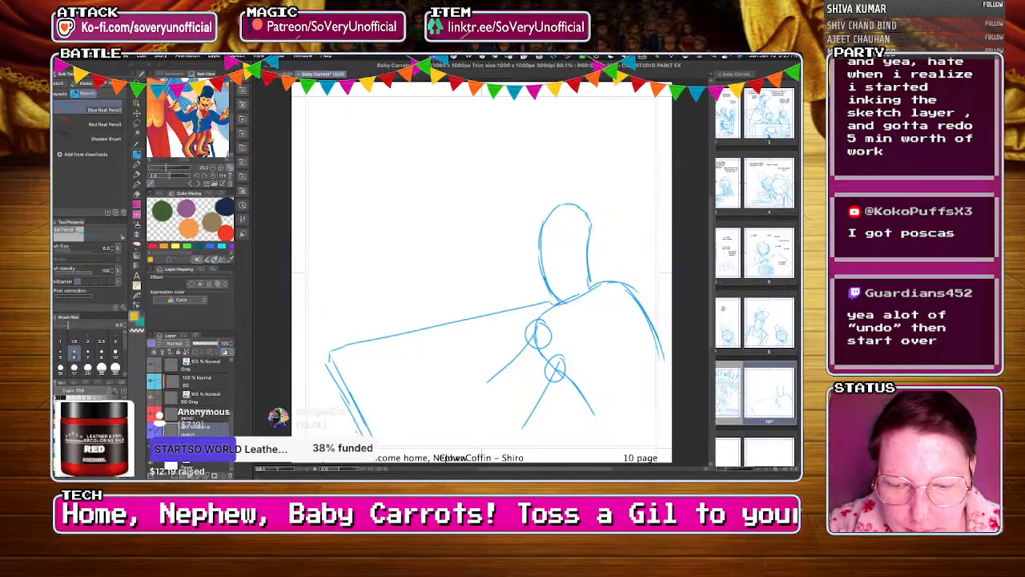
mouse_move(546, 373)
left_mouse_down()
mouse_move(516, 420)
mouse_move(544, 436)
mouse_move(500, 438)
mouse_move(494, 417)
left_mouse_up()
mouse_move(531, 343)
left_mouse_down()
mouse_move(479, 380)
mouse_move(465, 410)
left_mouse_up()
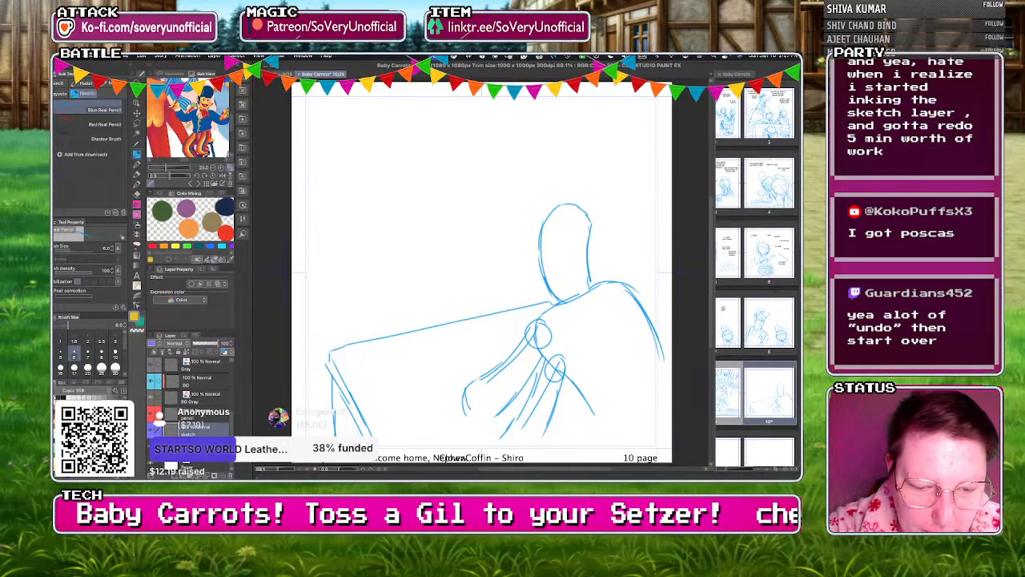
Sketch the foreground figure's ear, face edge, headband and hair tufts.
mouse_move(540, 243)
left_mouse_down()
mouse_move(535, 255)
mouse_move(548, 262)
left_mouse_up()
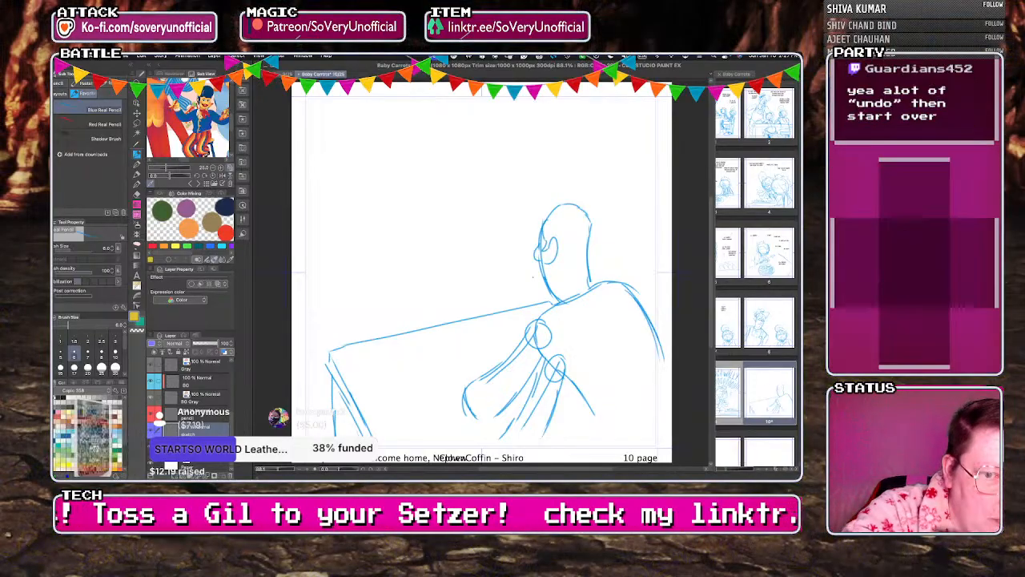
mouse_move(547, 231)
left_mouse_down()
mouse_move(530, 192)
mouse_move(535, 236)
mouse_move(529, 226)
mouse_move(588, 243)
mouse_move(564, 279)
mouse_move(585, 290)
left_mouse_up()
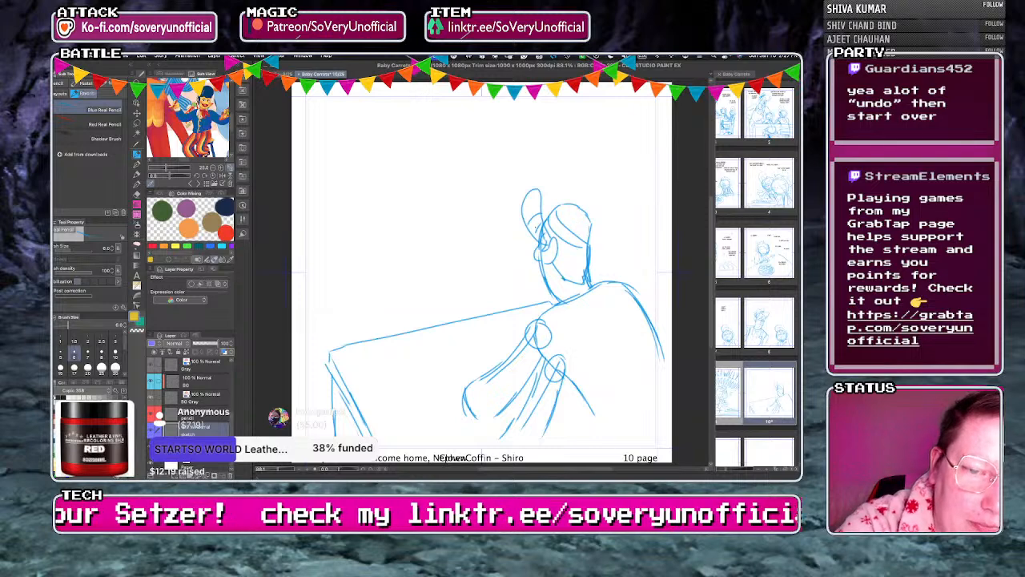
mouse_move(570, 231)
left_mouse_down()
mouse_move(594, 237)
mouse_move(593, 247)
mouse_move(599, 236)
left_mouse_up()
mouse_move(564, 192)
left_mouse_down()
mouse_move(594, 216)
mouse_move(562, 184)
left_mouse_up()
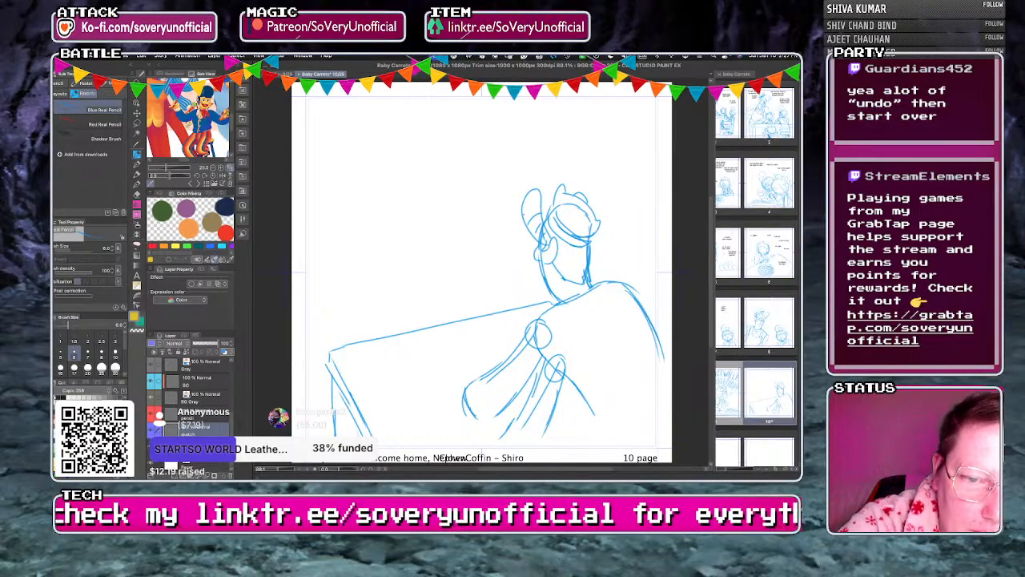
Add the foreground figure's collar, a bow tied at the waist and the hip lines, plus small emotion marks beside the face.
mouse_move(620, 285)
left_mouse_down()
mouse_move(594, 282)
mouse_move(609, 300)
mouse_move(550, 319)
left_mouse_up()
mouse_move(570, 376)
left_mouse_down()
mouse_move(636, 383)
mouse_move(665, 362)
mouse_move(648, 391)
mouse_move(639, 382)
mouse_move(644, 398)
left_mouse_up()
left_click_drag(671, 387, 653, 365)
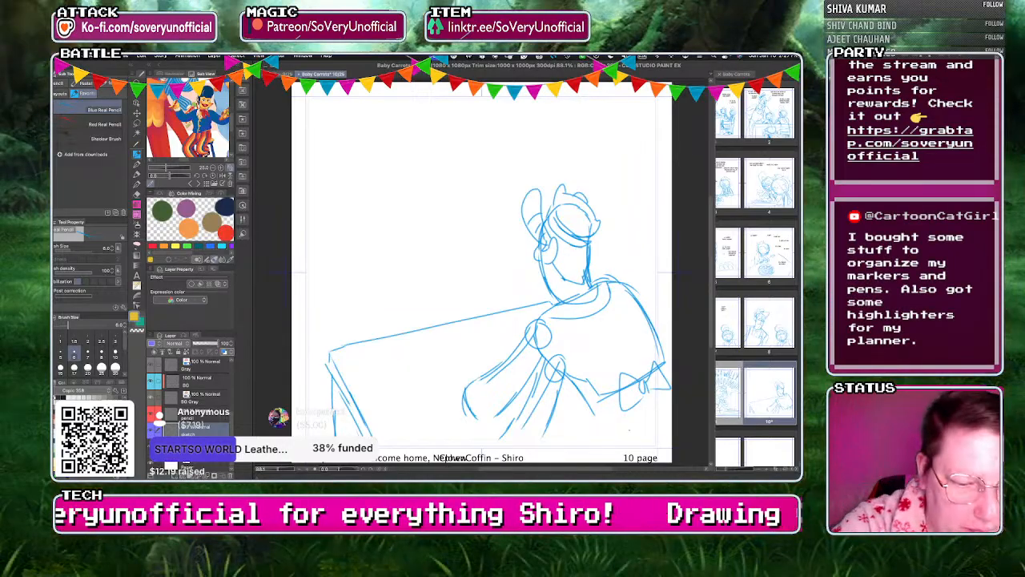
left_click_drag(618, 406, 600, 449)
left_click_drag(670, 407, 623, 431)
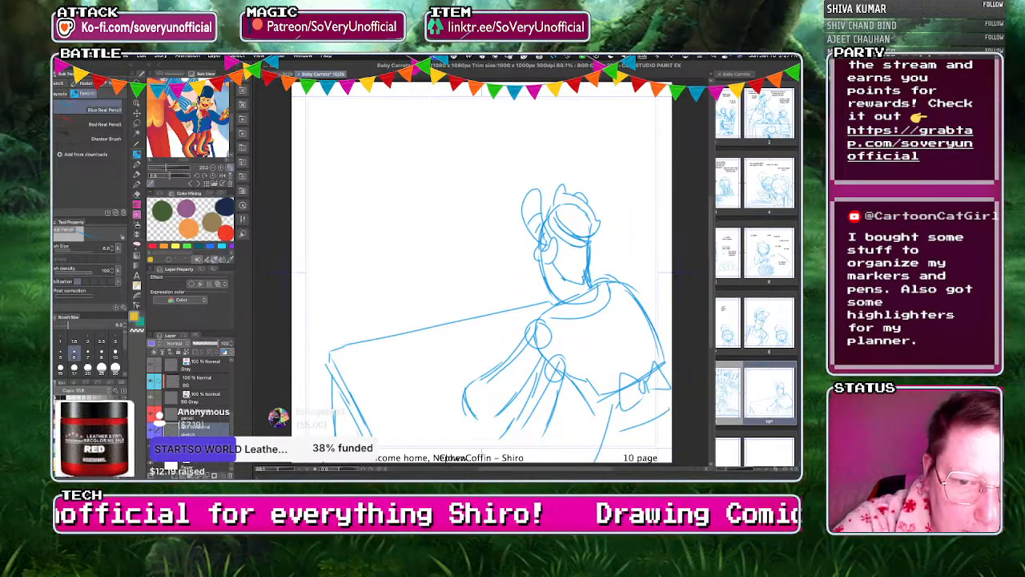
left_click_drag(530, 231, 519, 248)
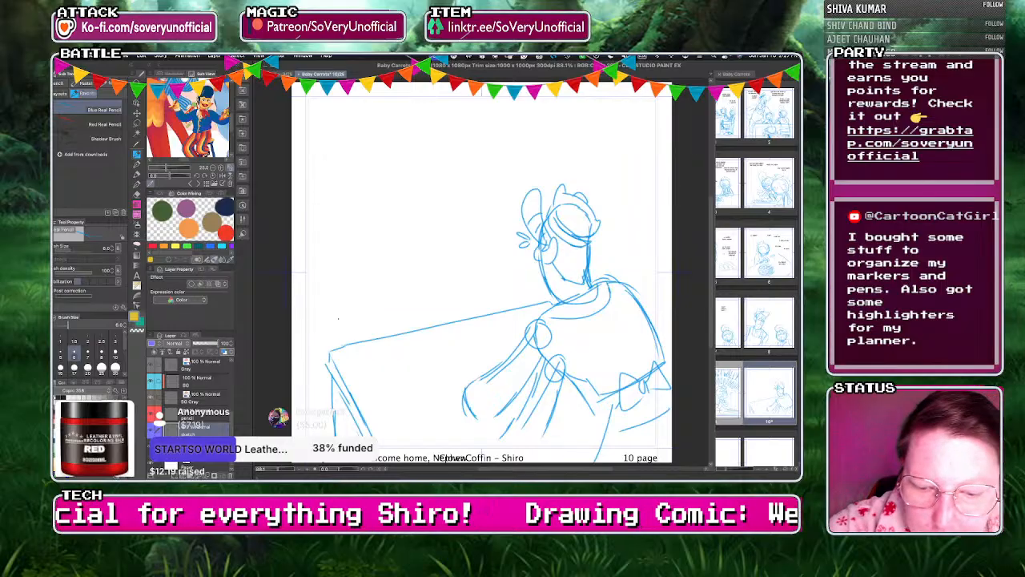
Complete the foreground figure's sleeves and lower body, and draw the hand resting on the table's near edge.
left_click_drag(478, 418, 507, 408)
left_click_drag(542, 374, 498, 443)
mouse_move(547, 430)
left_mouse_down()
mouse_move(533, 446)
mouse_move(499, 446)
left_mouse_up()
mouse_move(589, 398)
left_mouse_down()
mouse_move(595, 437)
mouse_move(584, 458)
left_mouse_up()
left_click_drag(668, 438, 638, 458)
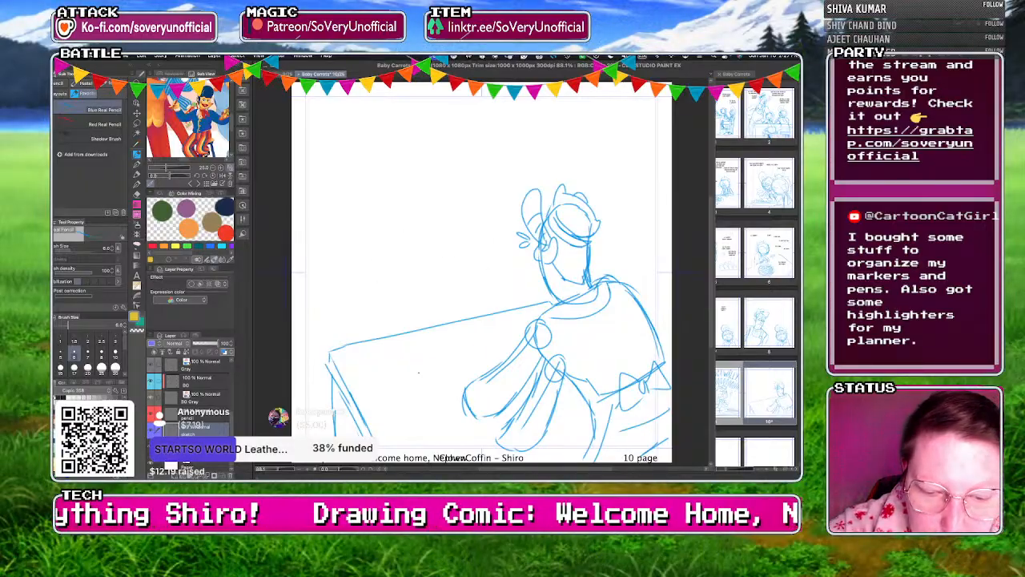
left_click_drag(377, 439, 461, 421)
mouse_move(378, 439)
left_mouse_down()
mouse_move(441, 417)
mouse_move(495, 449)
left_mouse_up()
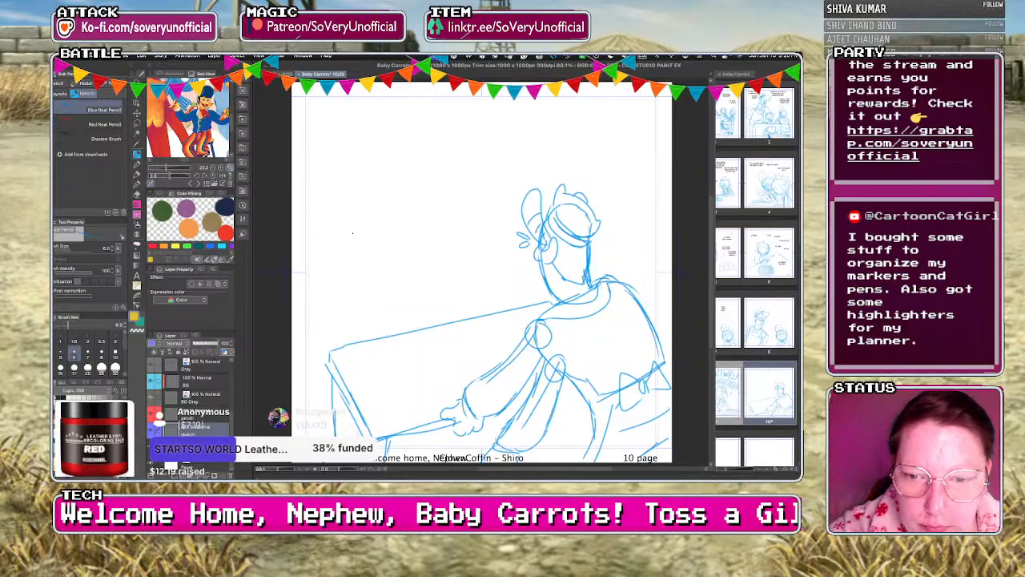
Sketch a small round head across the table with closed eyes, a wavy mouth and a puffed cheek with crease lines.
left_click_drag(374, 241, 381, 242)
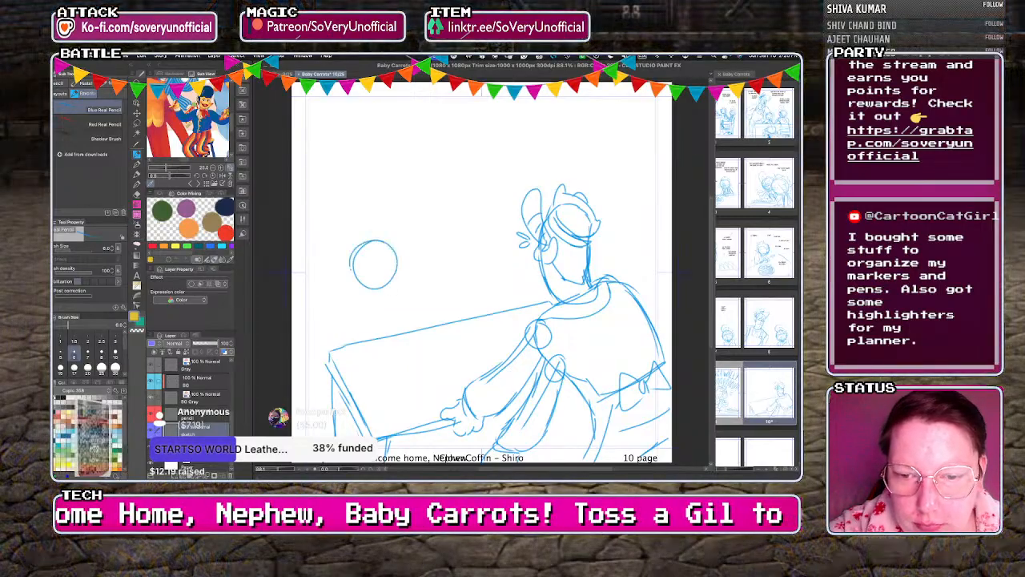
left_click_drag(406, 270, 394, 286)
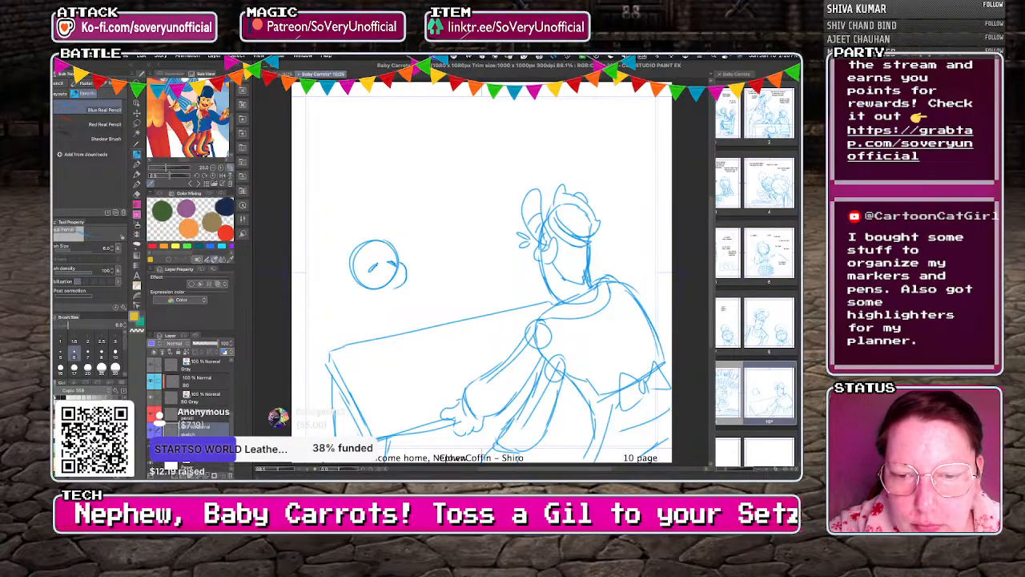
left_click_drag(369, 262, 375, 271)
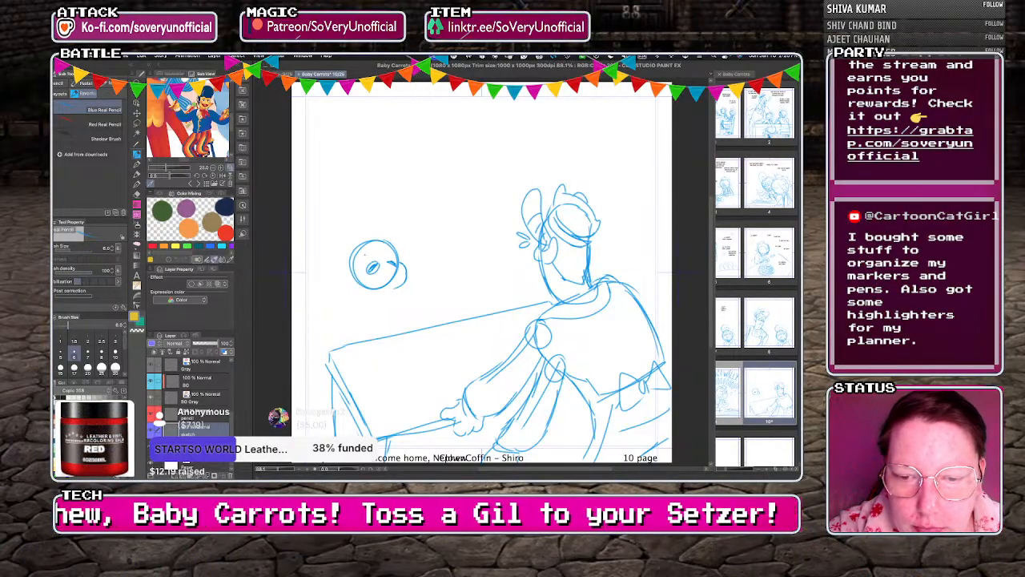
key("ctrl+z")
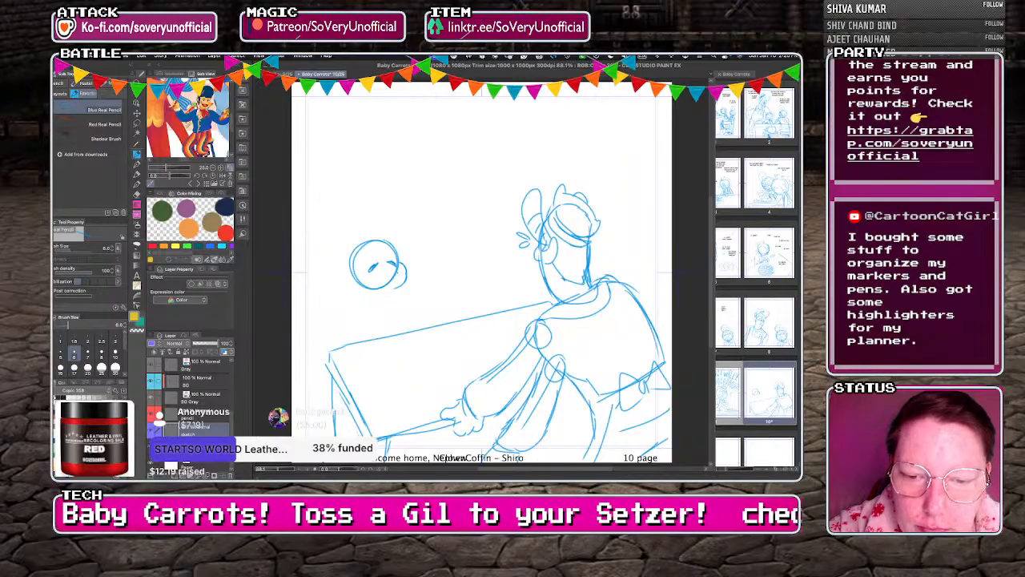
left_click_drag(379, 275, 375, 283)
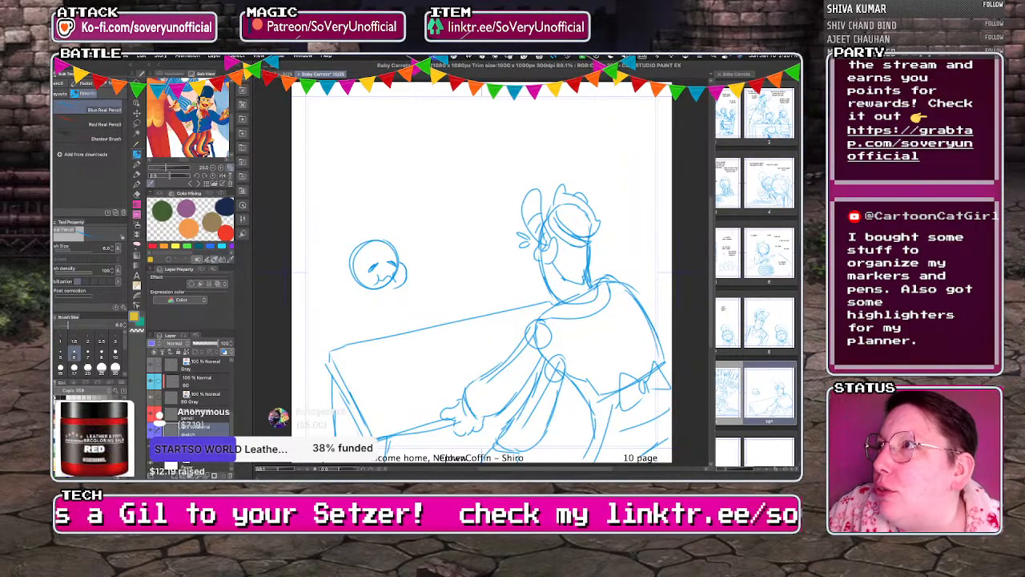
key("super+Tab")
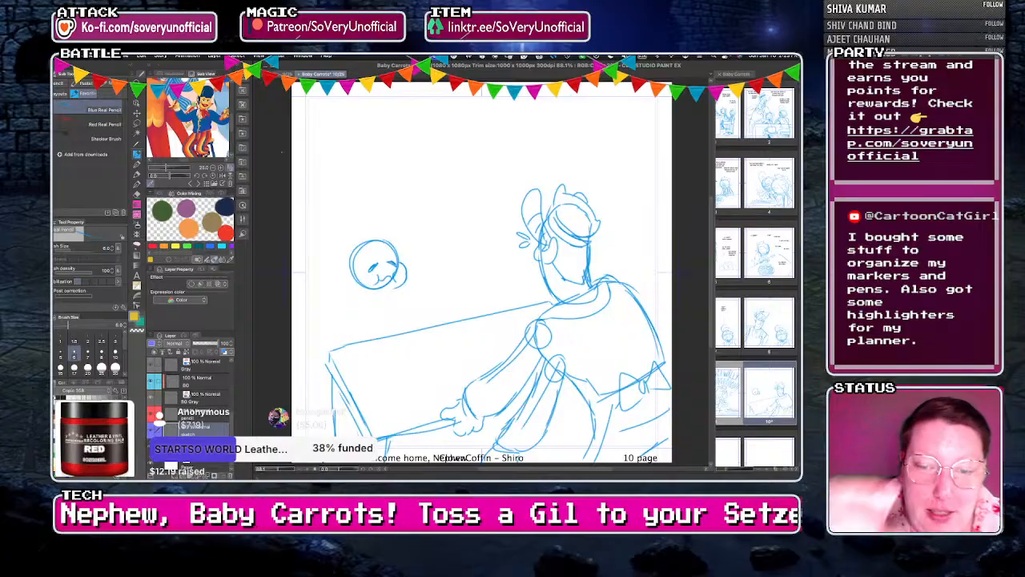
scroll(364, 288, "up", 1)
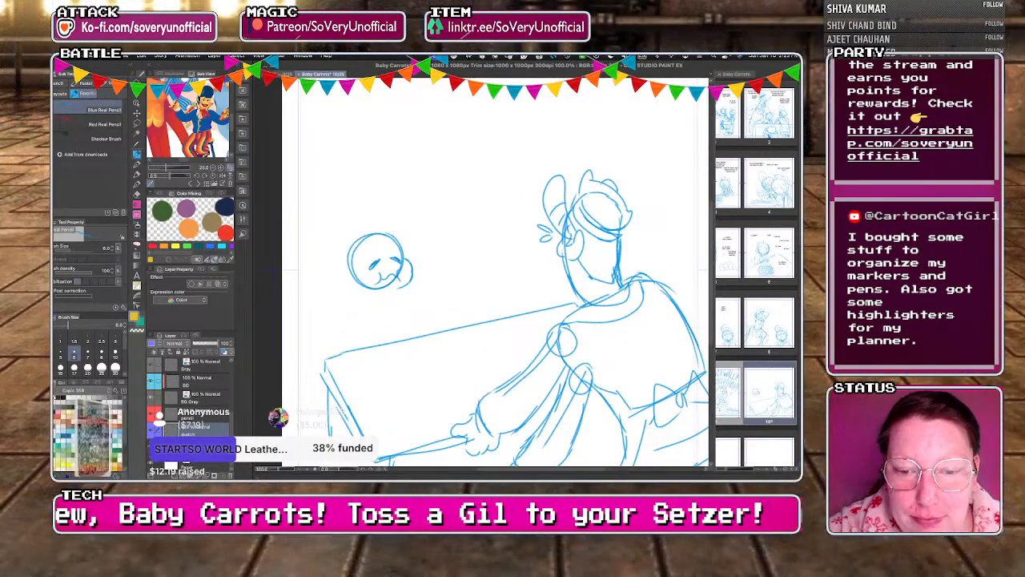
left_click_drag(401, 269, 408, 276)
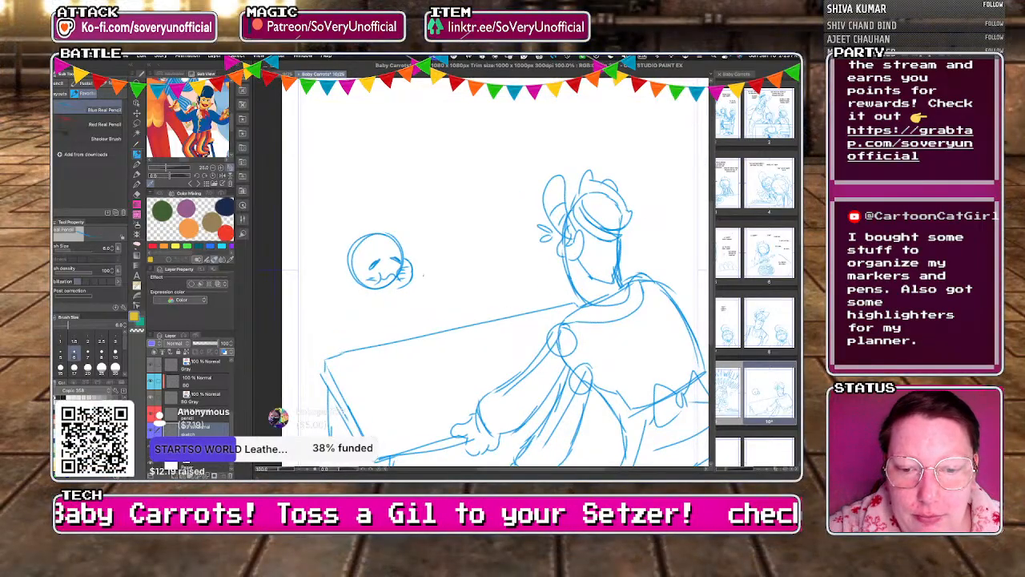
Draw an oval plate on the table and fill it with a pile of baby carrots.
mouse_move(486, 339)
left_mouse_down()
mouse_move(485, 372)
mouse_move(512, 347)
mouse_move(470, 374)
mouse_move(467, 350)
mouse_move(489, 391)
mouse_move(513, 367)
mouse_move(456, 374)
left_mouse_up()
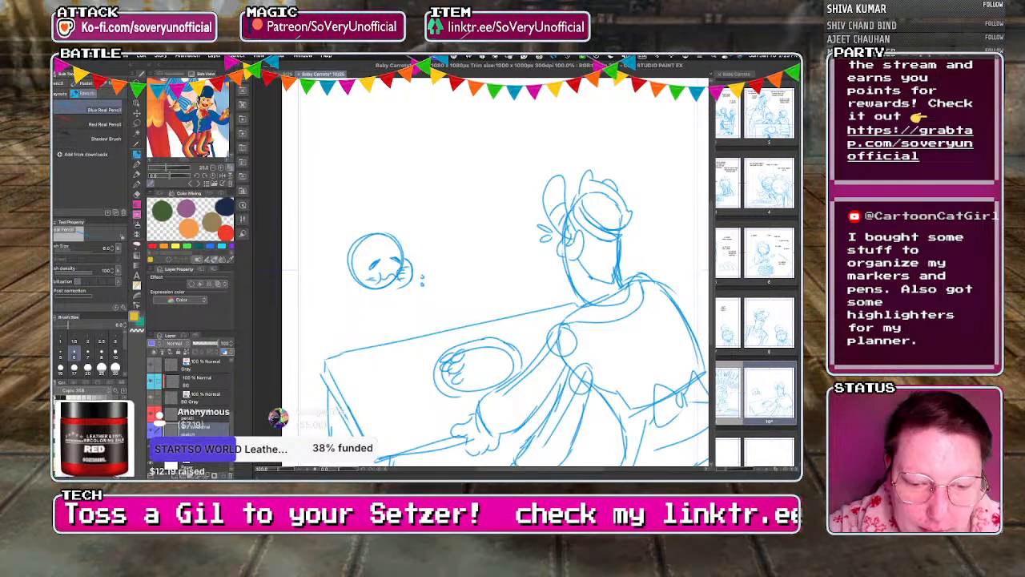
left_click_drag(458, 366, 473, 387)
mouse_move(462, 367)
left_mouse_down()
mouse_move(493, 349)
mouse_move(502, 368)
left_mouse_up()
mouse_move(476, 372)
left_mouse_down()
mouse_move(495, 354)
mouse_move(483, 370)
mouse_move(491, 372)
mouse_move(484, 344)
left_mouse_up()
mouse_move(478, 360)
left_mouse_down()
mouse_move(488, 350)
mouse_move(479, 354)
left_mouse_up()
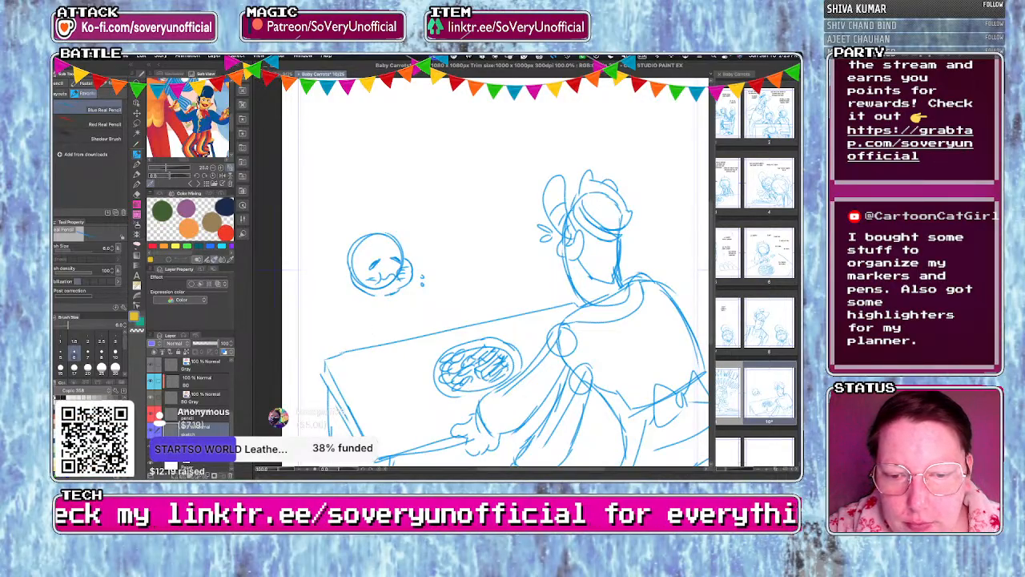
Sketch the small character's body with a bow at the neck, one hand raised and the other resting on the table.
left_click_drag(382, 293, 390, 340)
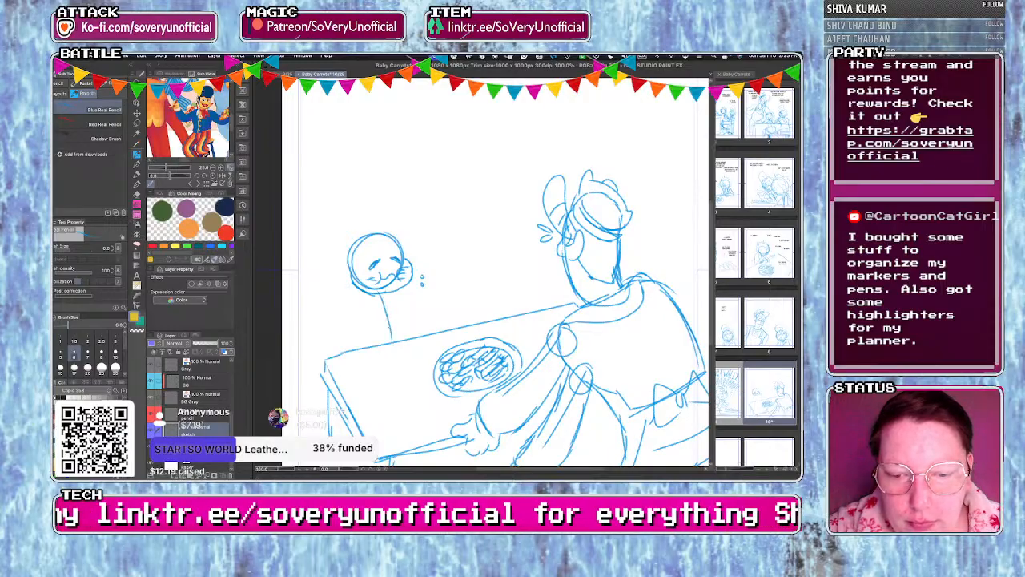
mouse_move(410, 299)
left_mouse_down()
mouse_move(415, 321)
mouse_move(439, 306)
mouse_move(443, 319)
mouse_move(425, 320)
mouse_move(443, 320)
mouse_move(425, 321)
mouse_move(424, 303)
mouse_move(414, 319)
mouse_move(368, 300)
mouse_move(384, 298)
mouse_move(409, 331)
mouse_move(392, 338)
left_mouse_up()
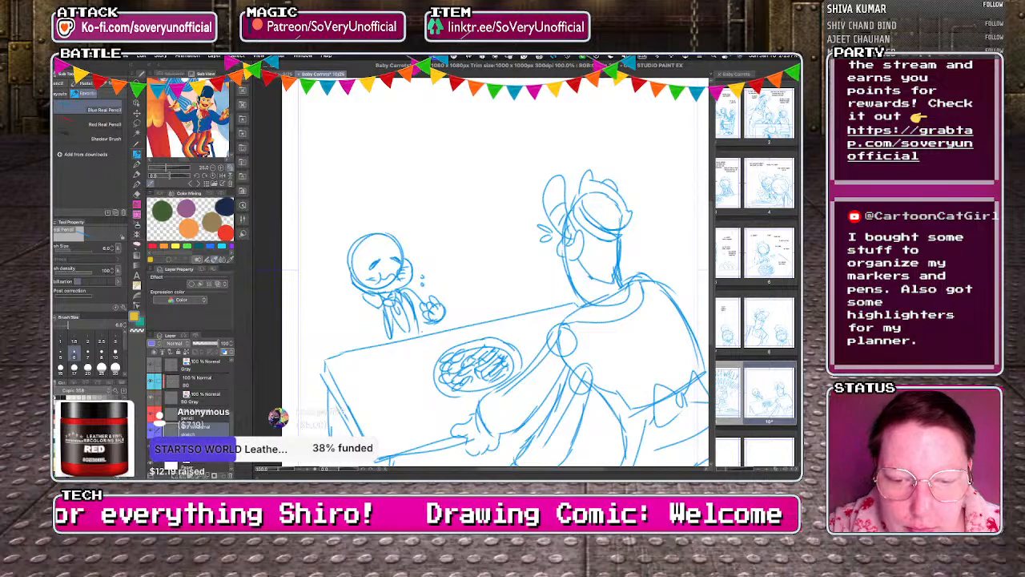
left_click_drag(453, 309, 432, 336)
left_click_drag(440, 315, 421, 336)
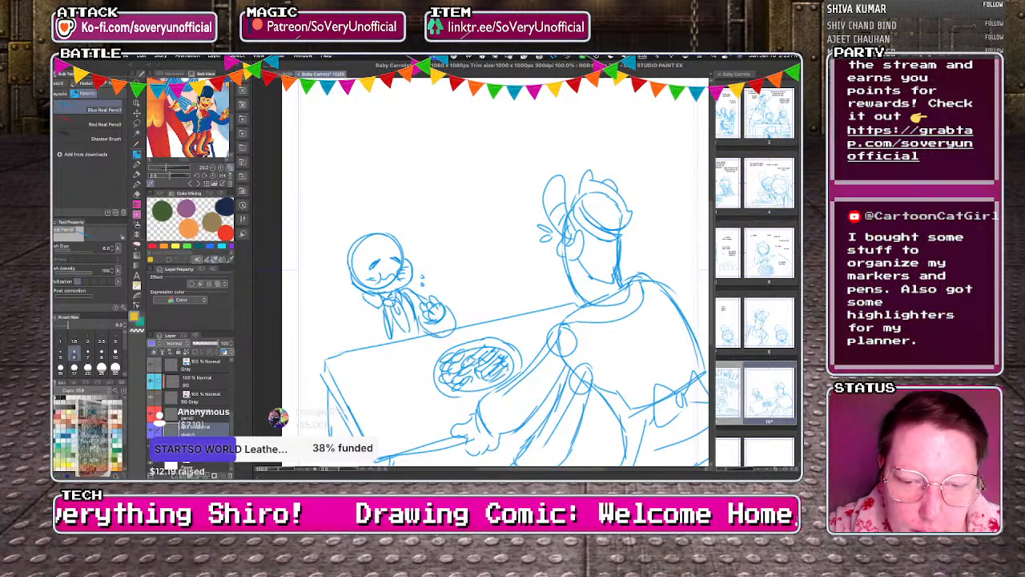
mouse_move(358, 297)
left_mouse_down()
mouse_move(350, 340)
mouse_move(361, 353)
mouse_move(382, 343)
mouse_move(399, 363)
mouse_move(391, 368)
mouse_move(405, 371)
left_mouse_up()
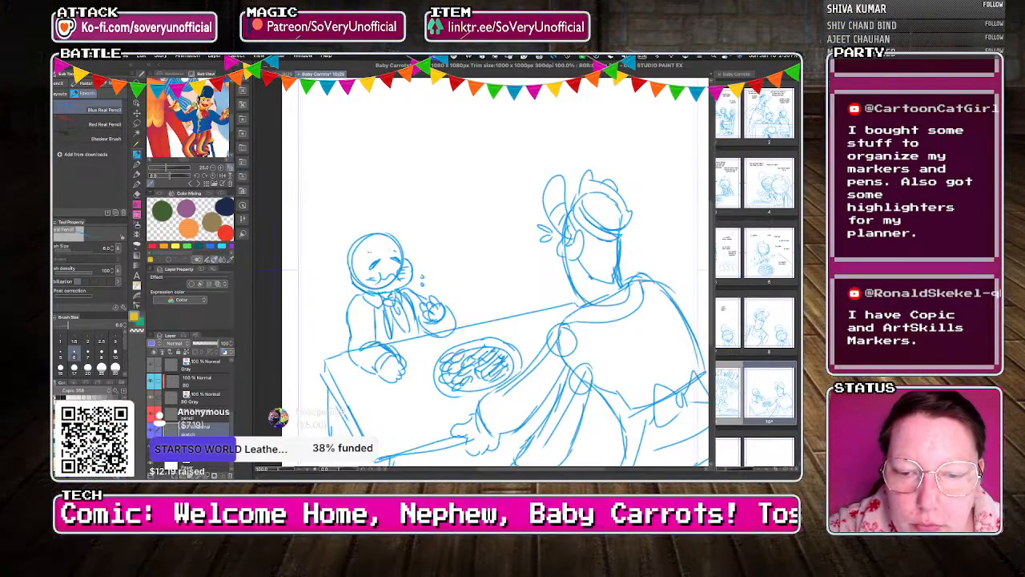
Add the small character's face details and ear, and draw a tall curl of hair over the head.
left_click_drag(357, 251, 359, 270)
mouse_move(357, 267)
left_mouse_down()
mouse_move(366, 277)
mouse_move(344, 287)
left_mouse_up()
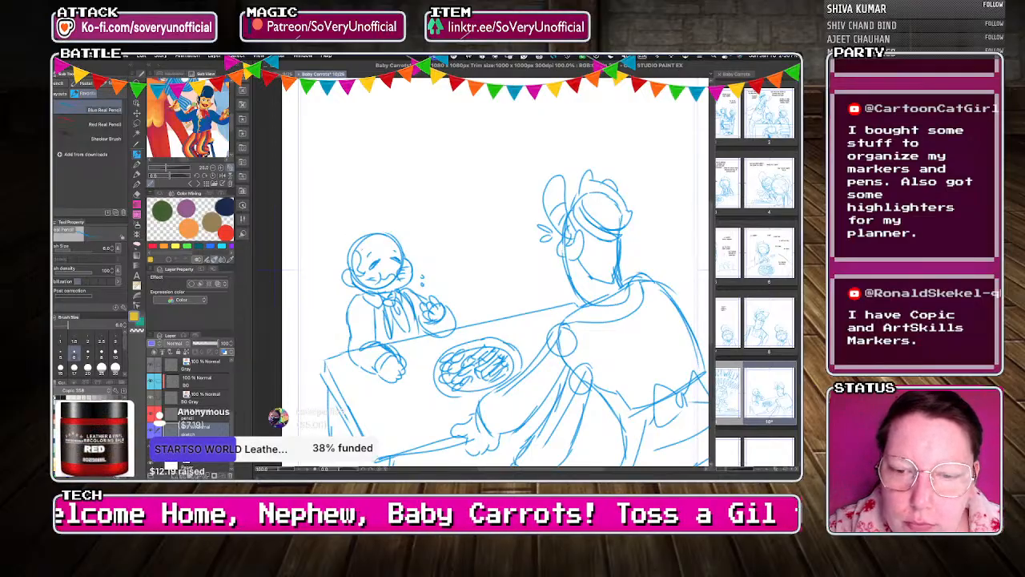
left_click_drag(358, 233, 348, 247)
mouse_move(357, 232)
left_mouse_down()
mouse_move(382, 194)
mouse_move(391, 241)
left_mouse_up()
mouse_move(372, 232)
left_mouse_down()
mouse_move(393, 235)
mouse_move(343, 265)
left_mouse_up()
Sketch a round head between the small character and the large foreground figure on the far side of the table.
scroll(409, 280, "down", 2)
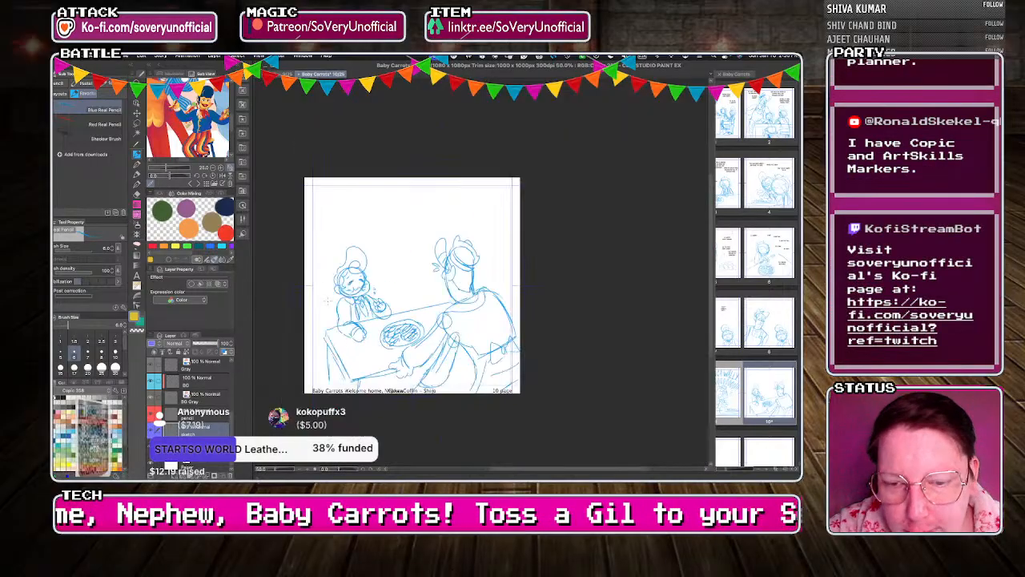
scroll(411, 260, "up", 1)
scroll(412, 260, "up", 1)
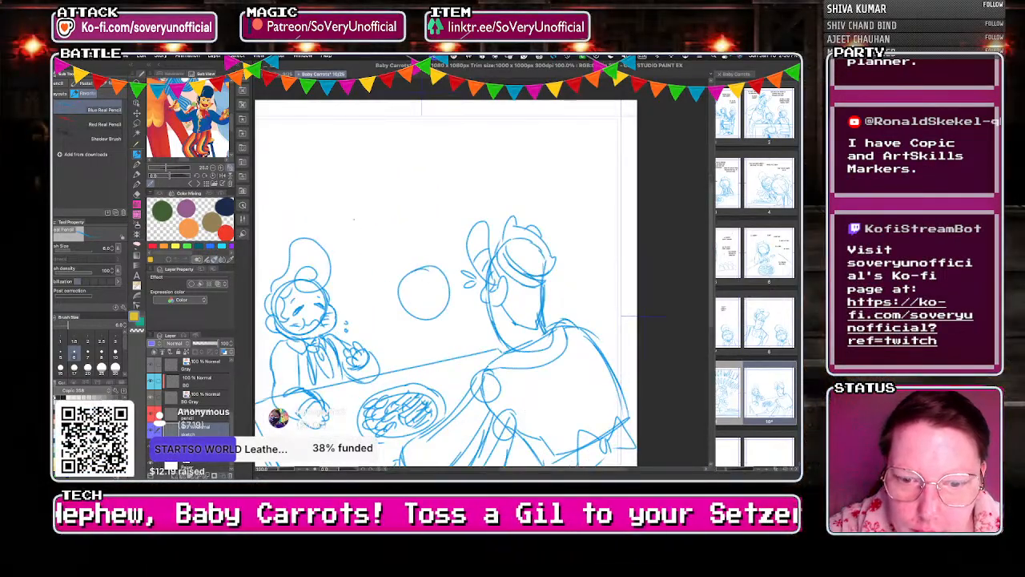
mouse_move(412, 271)
left_mouse_down()
mouse_move(443, 284)
mouse_move(415, 270)
left_mouse_up()
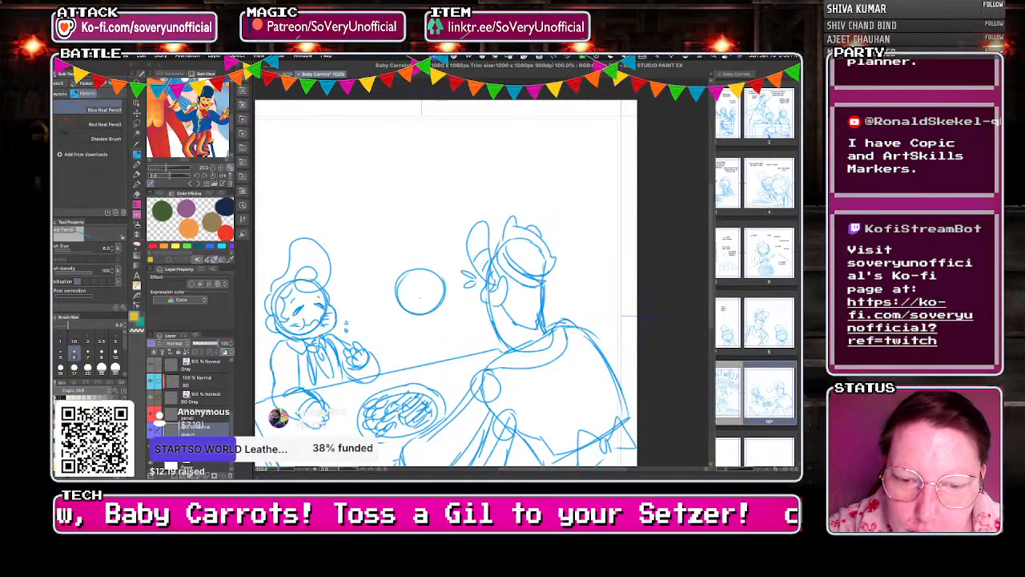
key("ctrl+z")
mouse_move(395, 271)
left_mouse_down()
mouse_move(410, 313)
mouse_move(398, 271)
left_mouse_up()
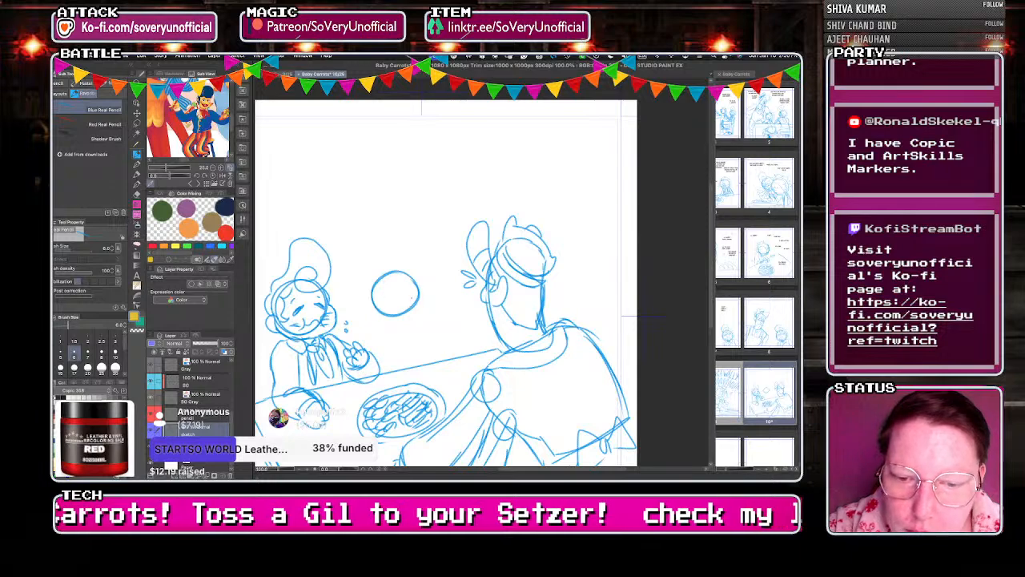
Add a rounded jaw with an open mouth, an ear and eye details to the middle character's head.
left_click_drag(388, 319, 413, 316)
mouse_move(383, 279)
left_mouse_down()
mouse_move(386, 321)
mouse_move(418, 298)
mouse_move(378, 311)
mouse_move(412, 314)
left_mouse_up()
key("ctrl+z")
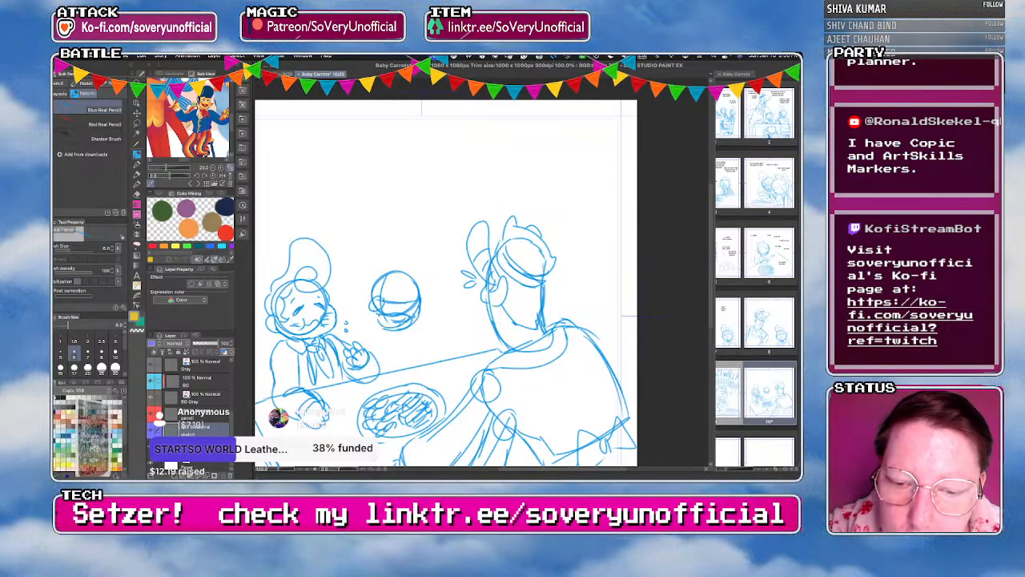
left_click_drag(392, 291, 396, 293)
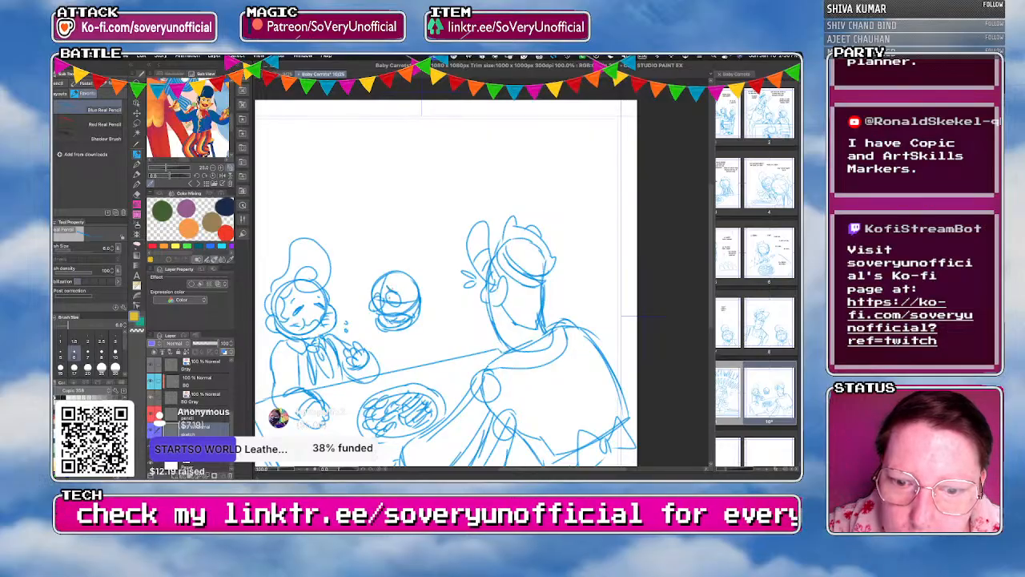
Sketch the middle character's arms, one reaching behind the small character and the other bent toward the raised hand.
left_click_drag(376, 315, 337, 334)
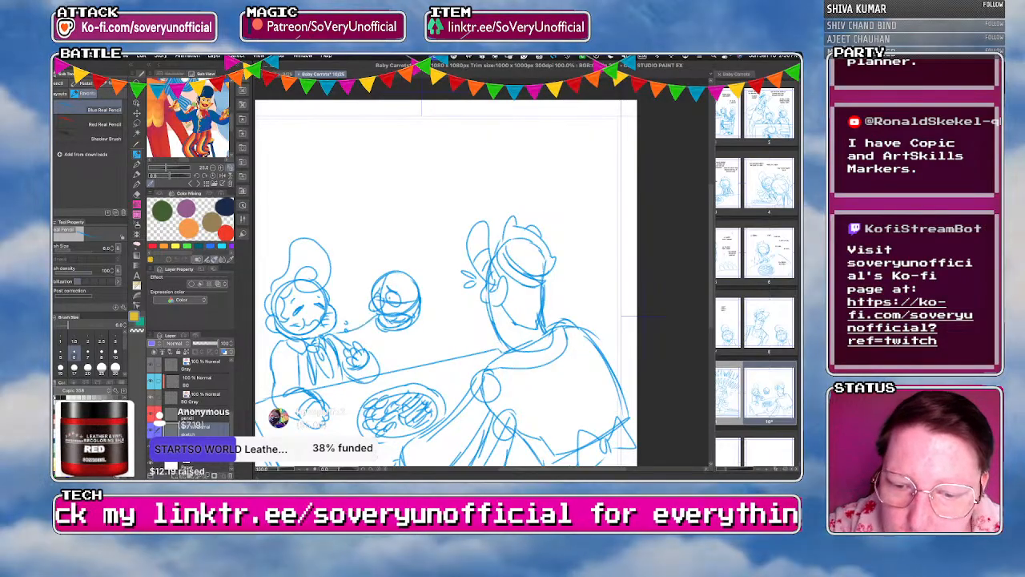
mouse_move(422, 322)
left_mouse_down()
mouse_move(382, 350)
mouse_move(404, 350)
mouse_move(383, 360)
mouse_move(348, 341)
left_mouse_up()
key("super+z")
key("super+z")
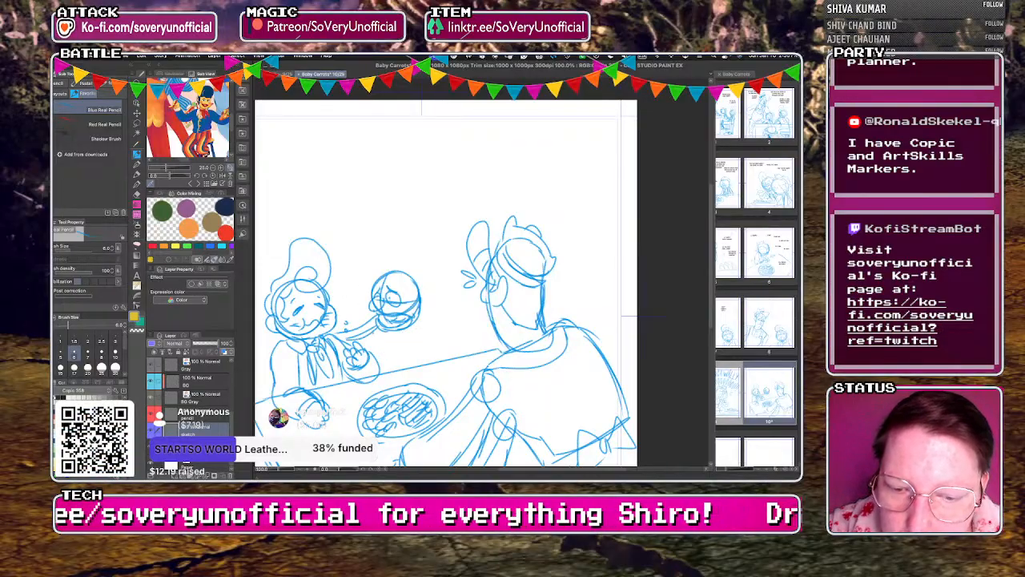
mouse_move(423, 324)
left_mouse_down()
mouse_move(398, 362)
mouse_move(379, 366)
mouse_move(417, 362)
left_mouse_up()
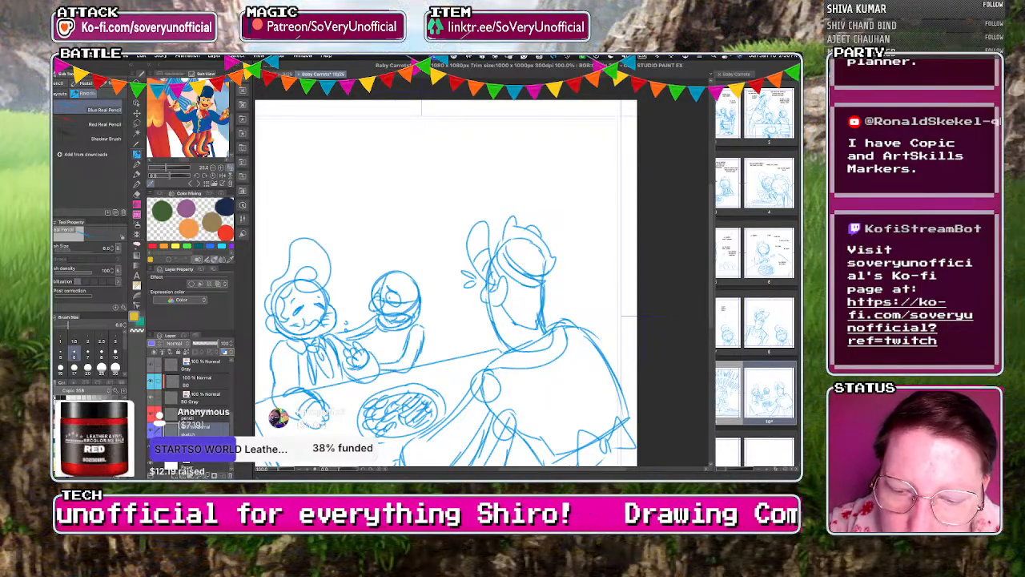
left_click_drag(373, 352, 386, 373)
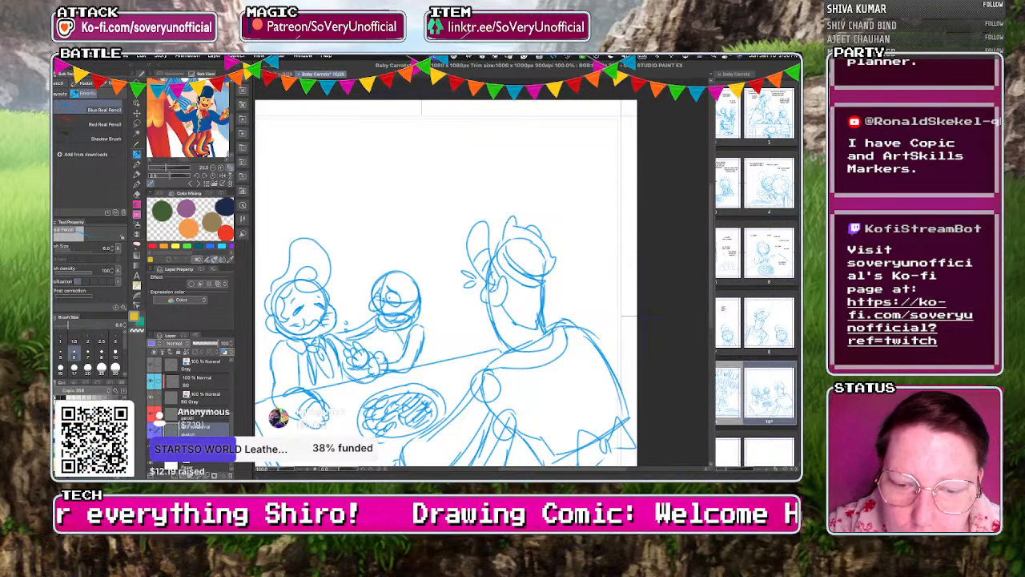
Draw the middle character's sloping shoulder and back line, with a small crossed-line mark beside it.
left_click_drag(418, 316, 445, 338)
left_click_drag(433, 320, 457, 353)
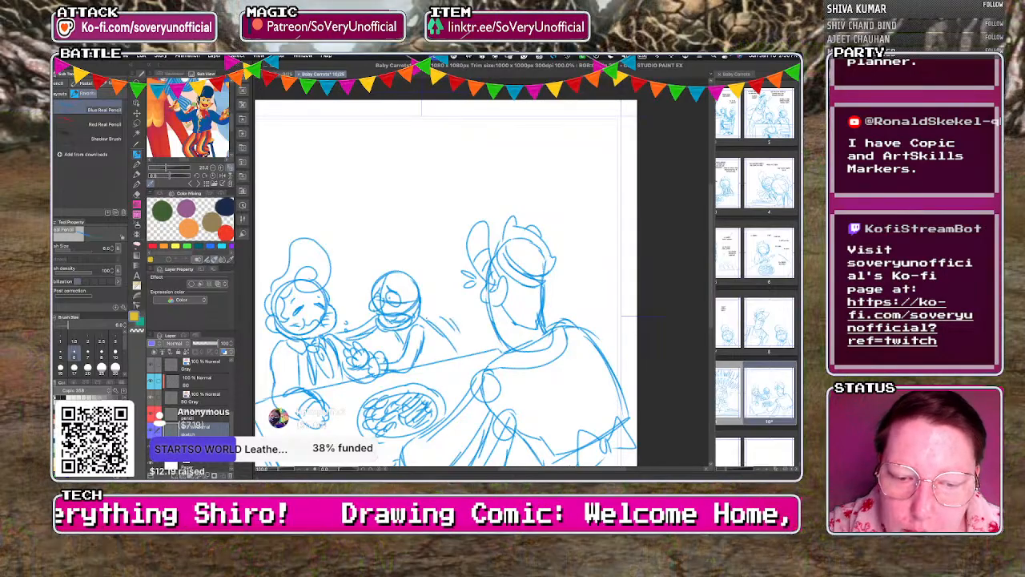
key("super+z")
key("super+z")
left_click_drag(445, 323, 465, 323)
mouse_move(452, 326)
left_mouse_down()
mouse_move(465, 326)
mouse_move(456, 331)
left_mouse_up()
left_click_drag(459, 318, 459, 330)
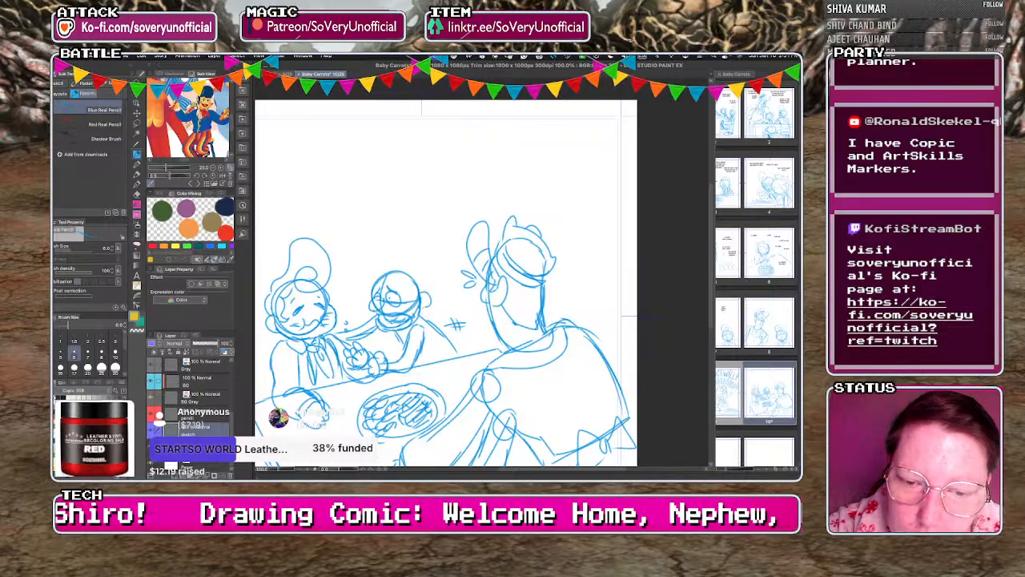
Add spiky hair tufts around the middle character's head and finish the lines of the upper body.
mouse_move(412, 275)
left_mouse_down()
mouse_move(420, 290)
mouse_move(398, 268)
left_mouse_up()
mouse_move(396, 265)
left_mouse_down()
mouse_move(417, 261)
mouse_move(422, 274)
left_mouse_up()
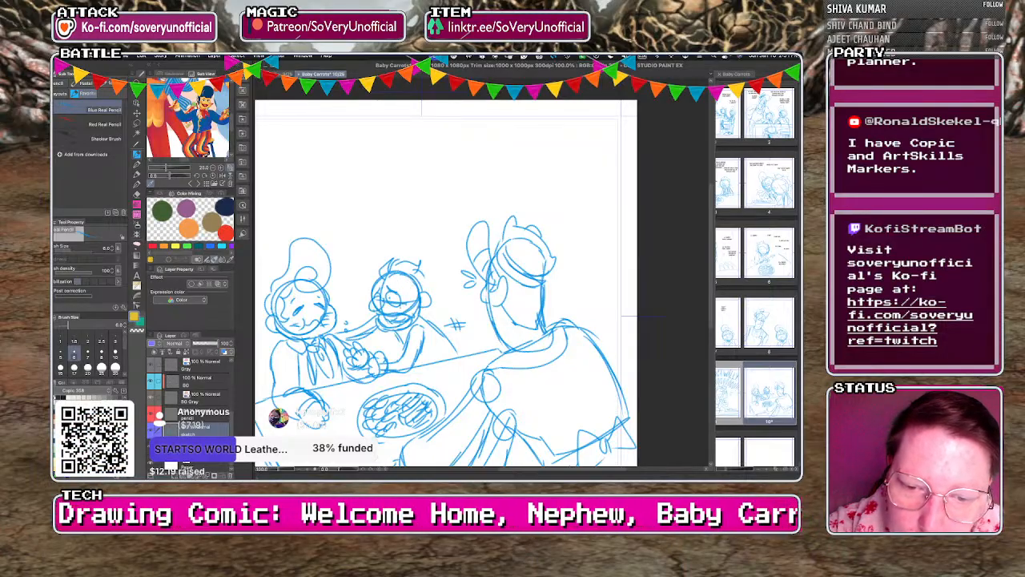
mouse_move(417, 272)
left_mouse_down()
mouse_move(434, 290)
mouse_move(434, 335)
left_mouse_up()
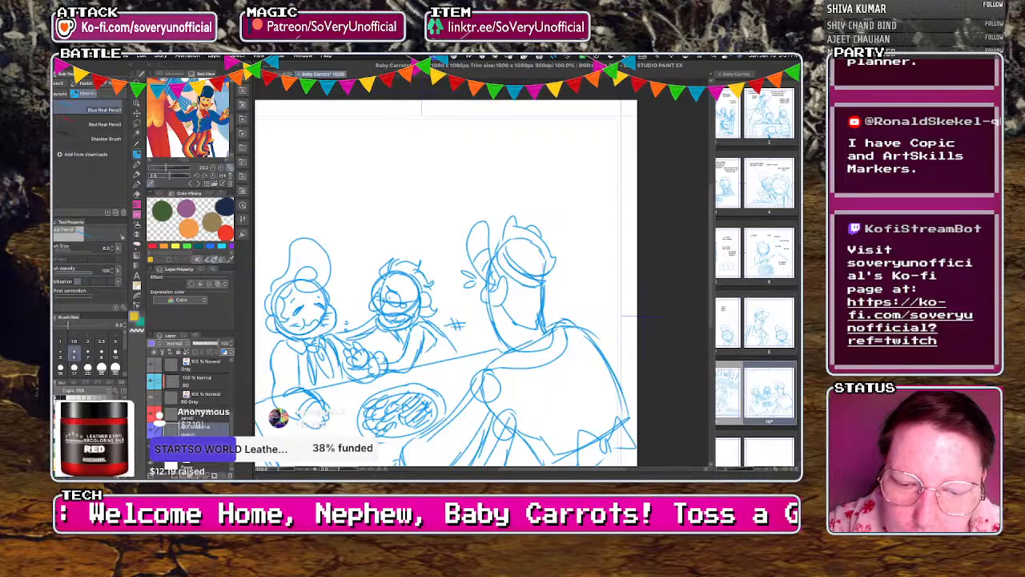
mouse_move(393, 361)
left_mouse_down()
mouse_move(395, 349)
mouse_move(417, 353)
left_mouse_up()
mouse_move(432, 347)
left_mouse_down()
mouse_move(422, 351)
mouse_move(457, 353)
left_mouse_up()
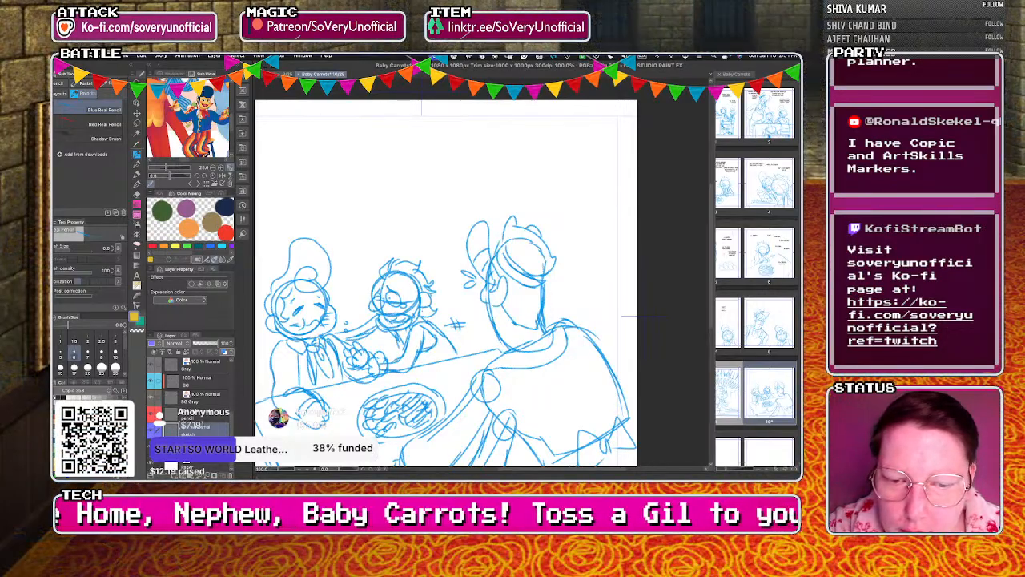
Add the dialogue "UNCA WALLY, SPIT IT OUT!" wrapped onto two lines above the small character.
scroll(416, 367, "down", 1)
scroll(397, 339, "up", 2)
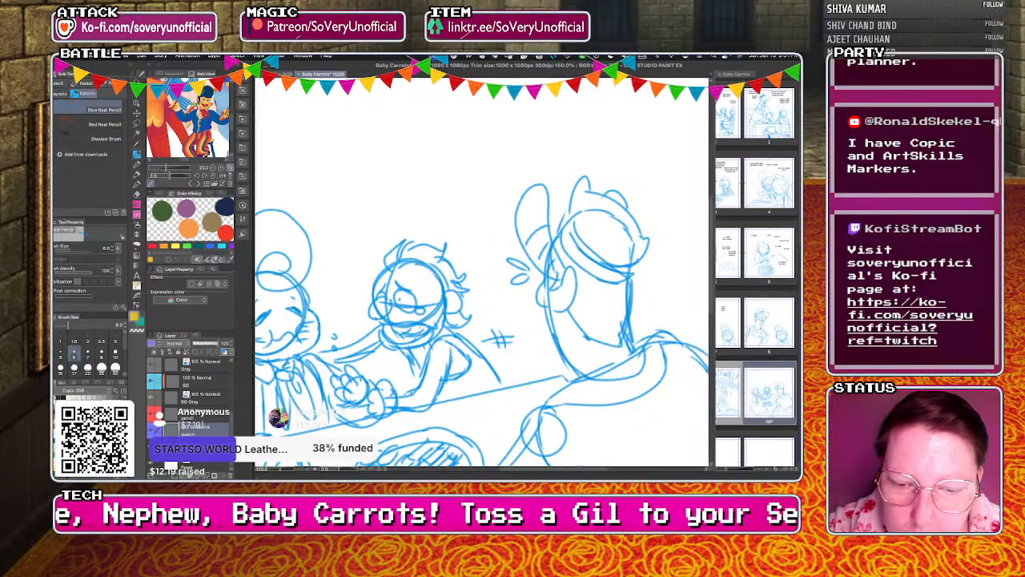
scroll(402, 367, "down", 3)
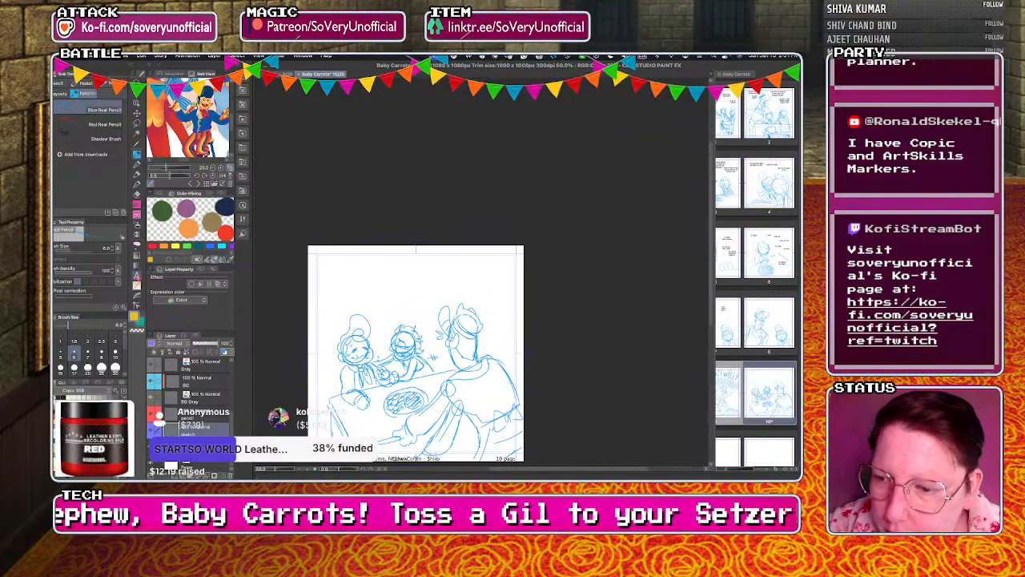
left_click(137, 276)
left_click(411, 276)
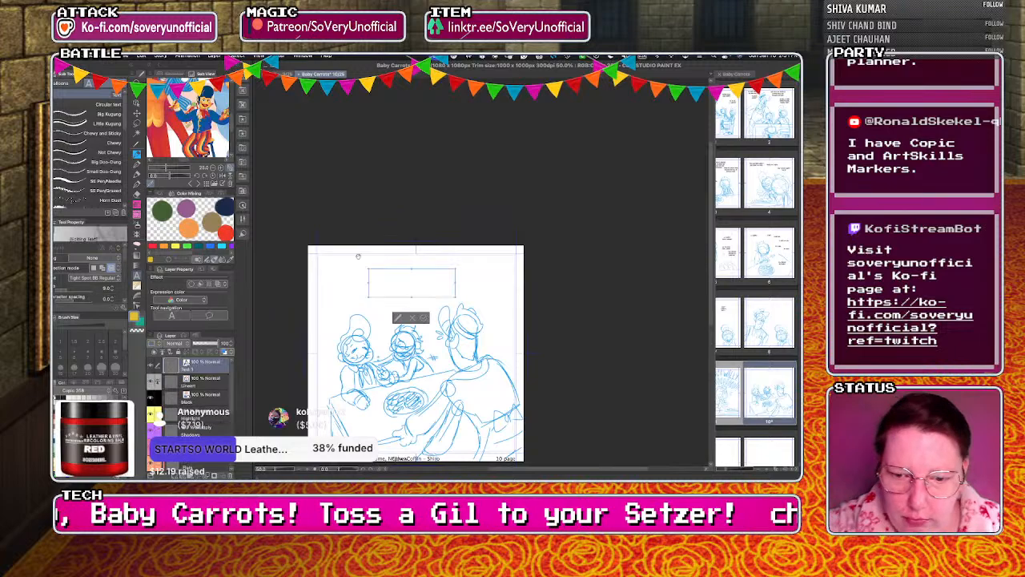
type("4")
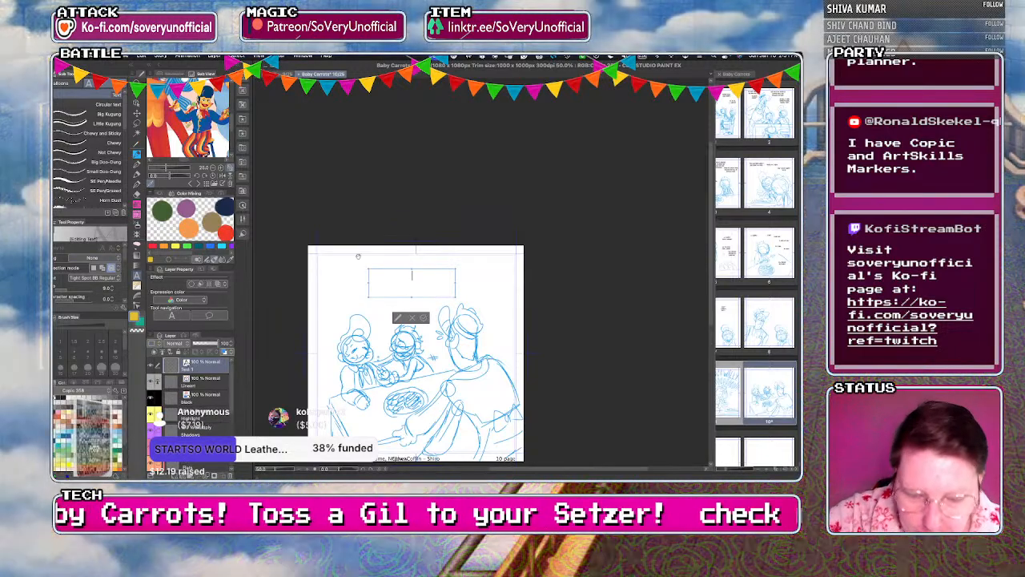
type("NCA W")
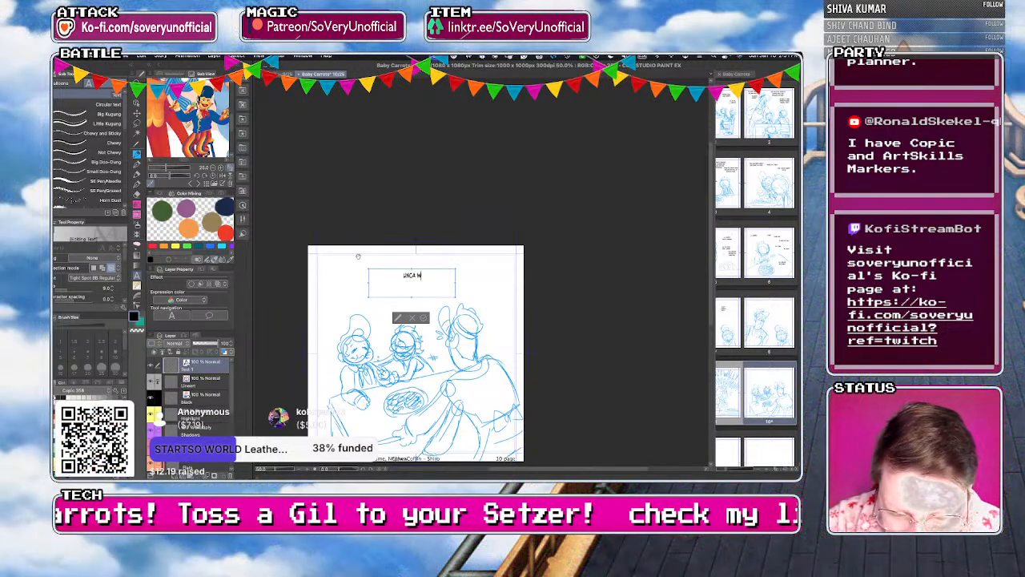
type("ALLY, SPIT IT OUT!")
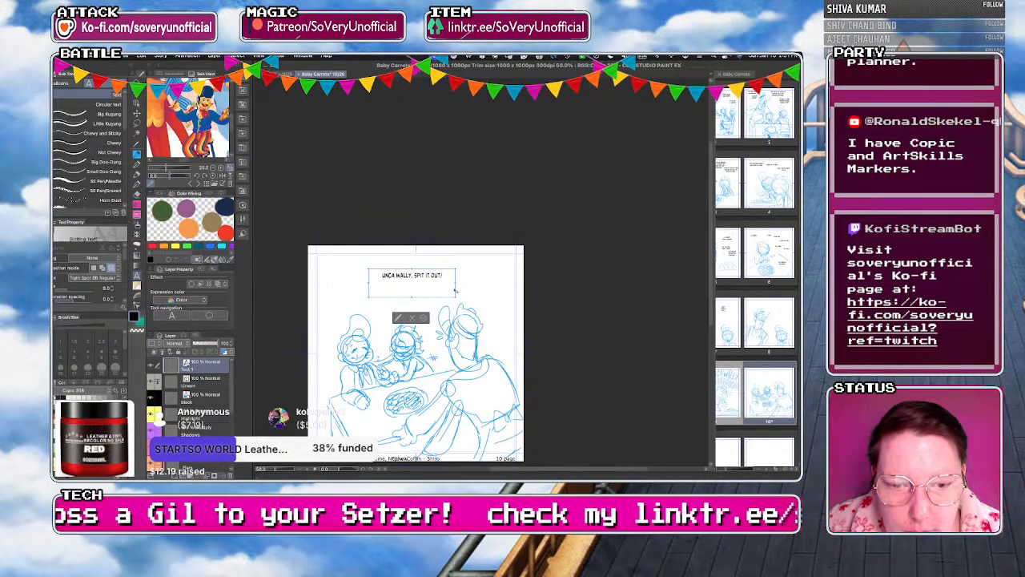
left_click_drag(455, 282, 412, 283)
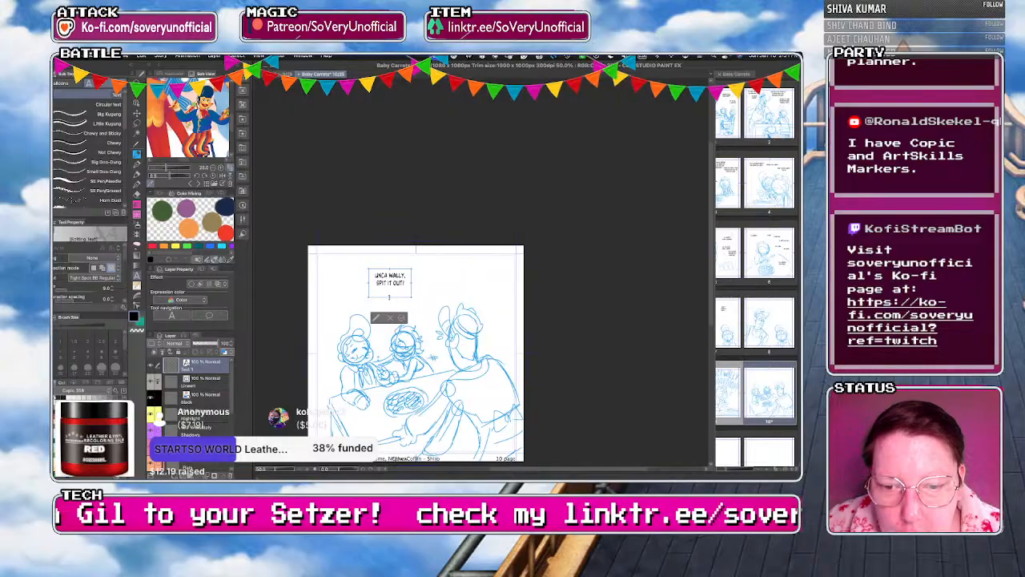
left_click_drag(394, 318, 359, 308)
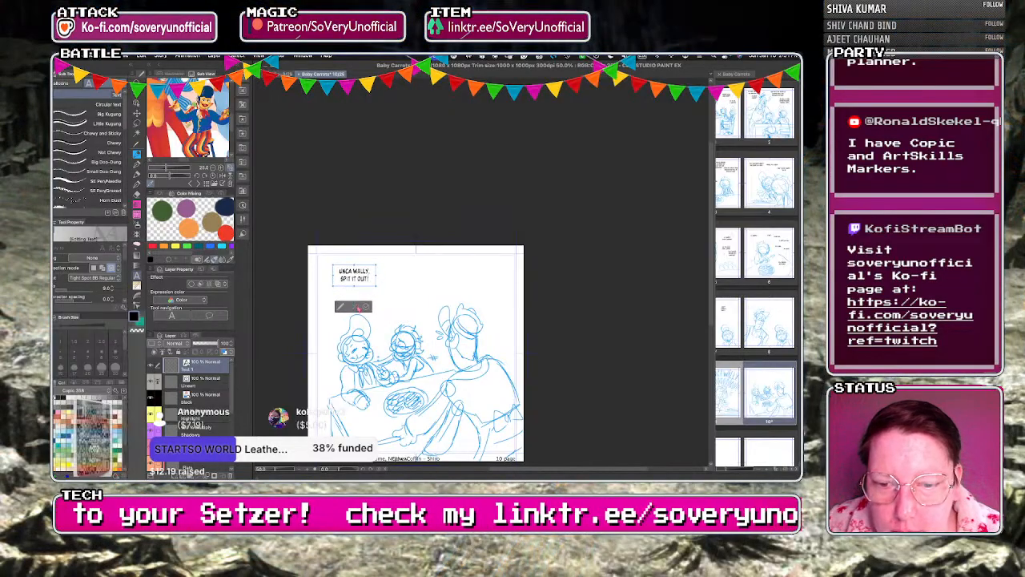
left_click(366, 307)
Add the dialogue "PLEASE! I BEG YOU!" above the middle character, beside the first line of dialogue.
left_click(386, 282)
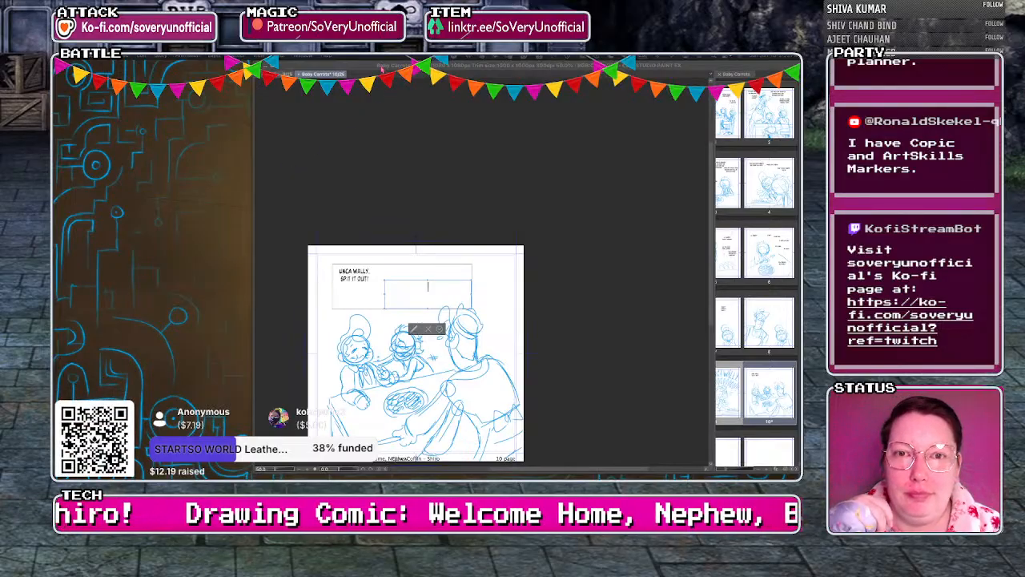
left_click(382, 69)
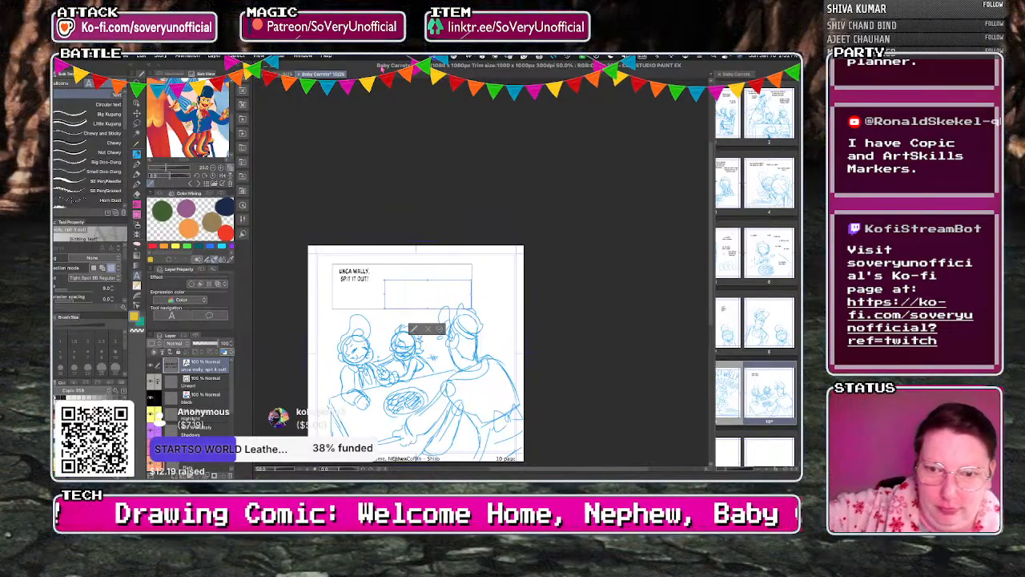
type("PLEASE")
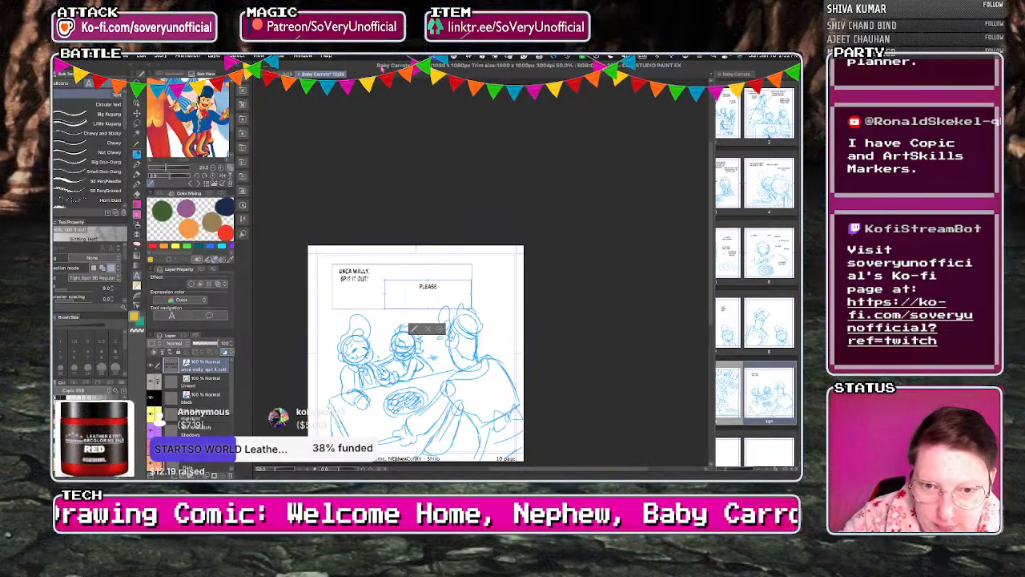
type("! I BEG YOU")
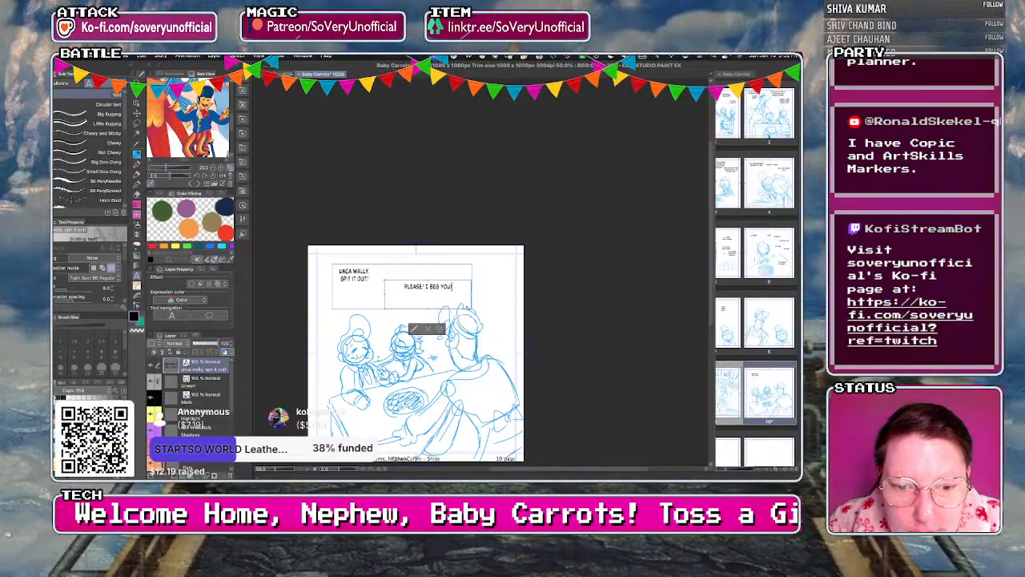
left_click_drag(472, 308, 421, 286)
left_click(454, 284)
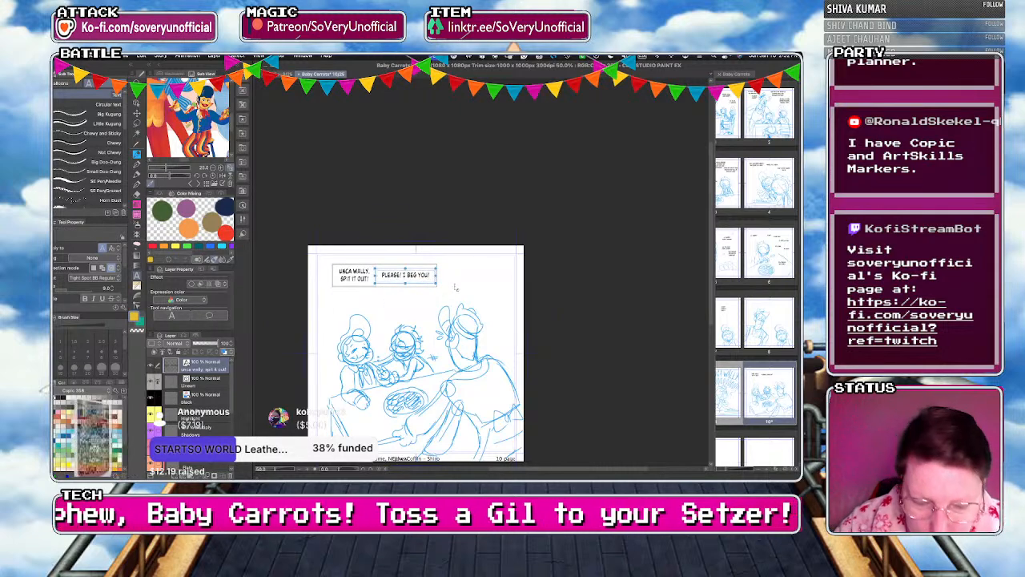
Add the dialogue "YOUR TEETH-" above the large foreground figure's head, slightly lower than the neighbouring dialogue.
left_click(454, 285)
type("YOUR TEETH")
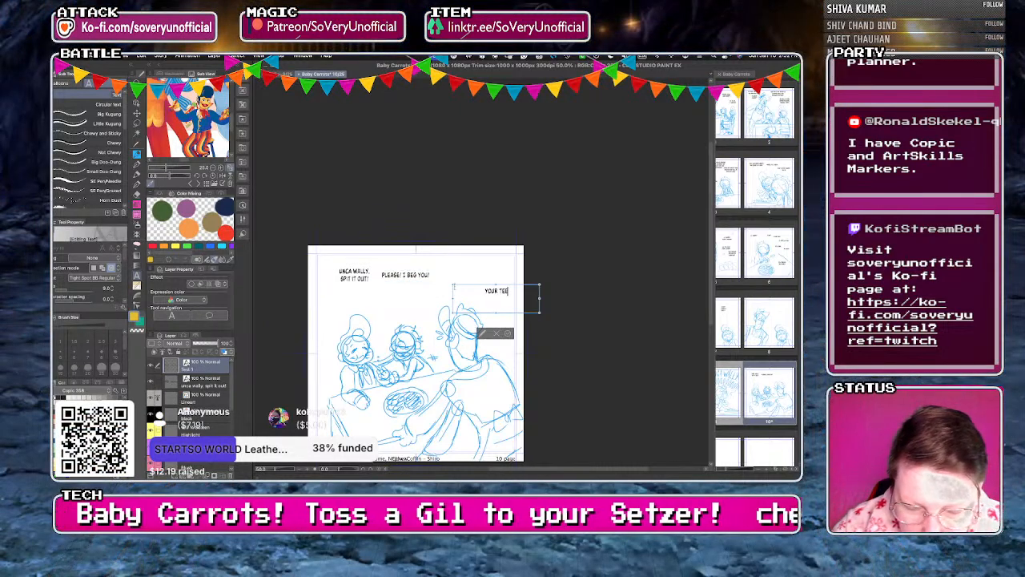
type("-")
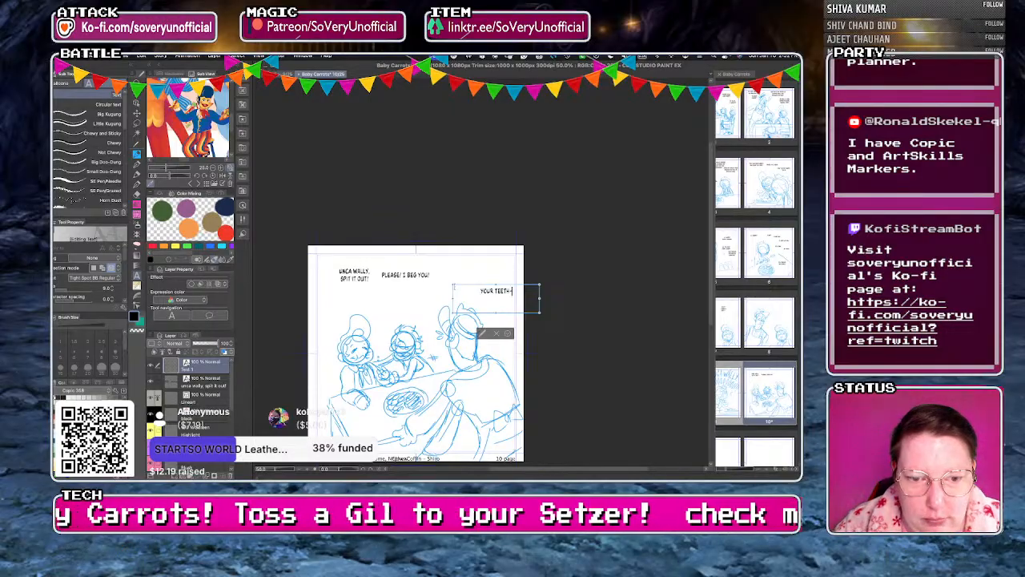
left_click_drag(540, 313, 479, 293)
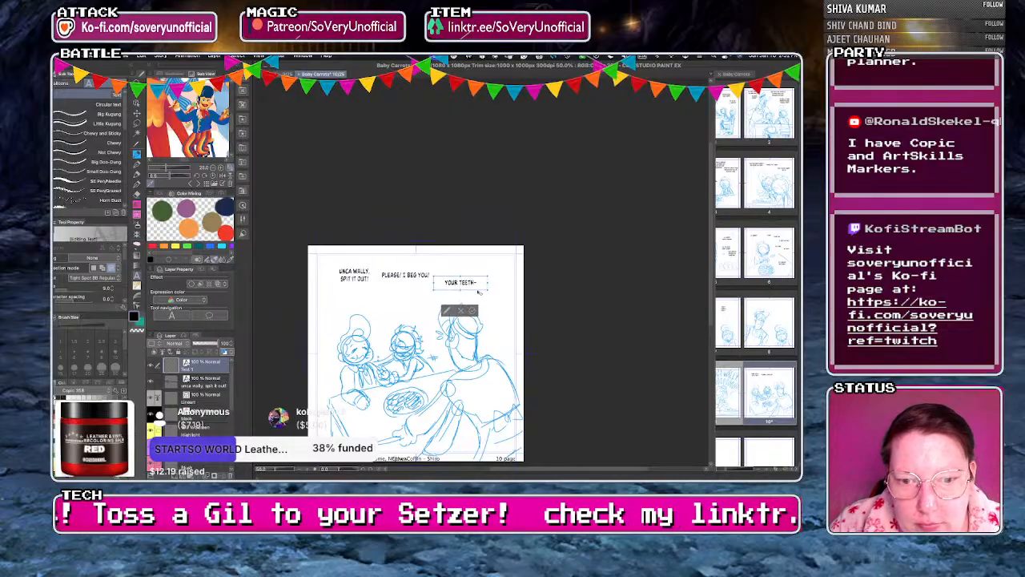
left_click(473, 315)
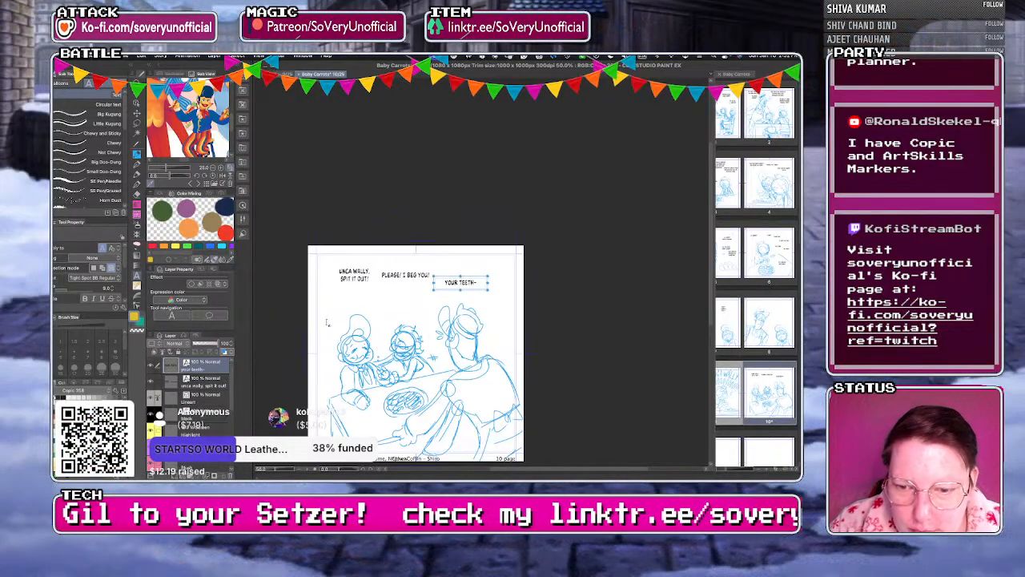
Add the sound-effect text "<CRUNCH>" near the middle character, including its angle brackets.
left_click(371, 322)
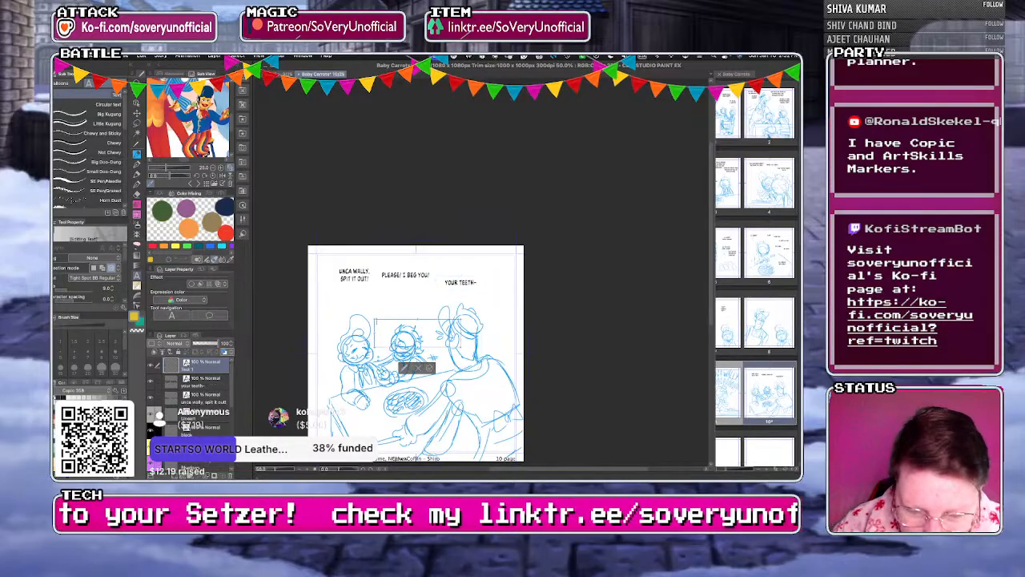
type("CRUNCH")
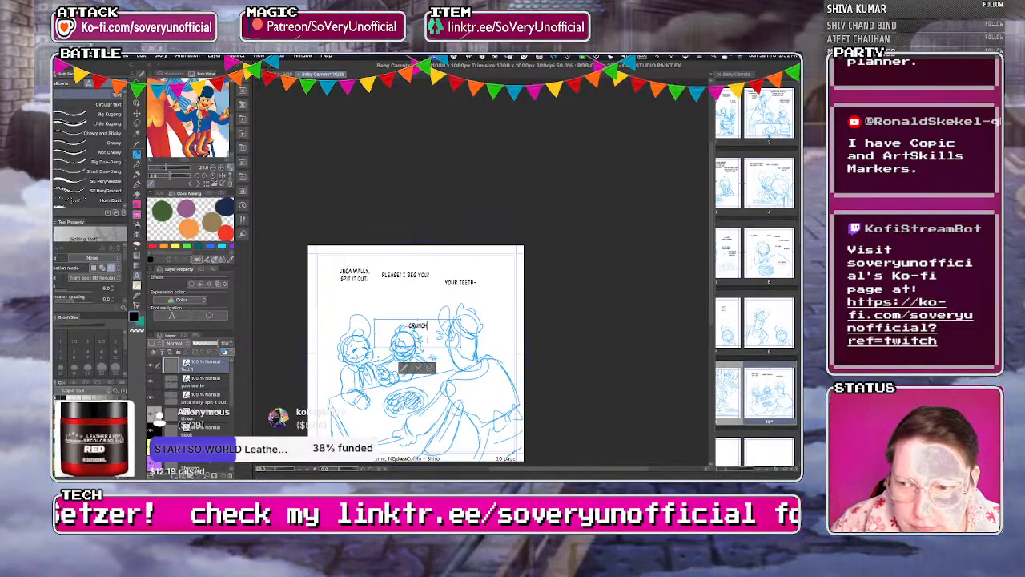
scroll(126, 270, "down", 2)
scroll(126, 270, "down", 4)
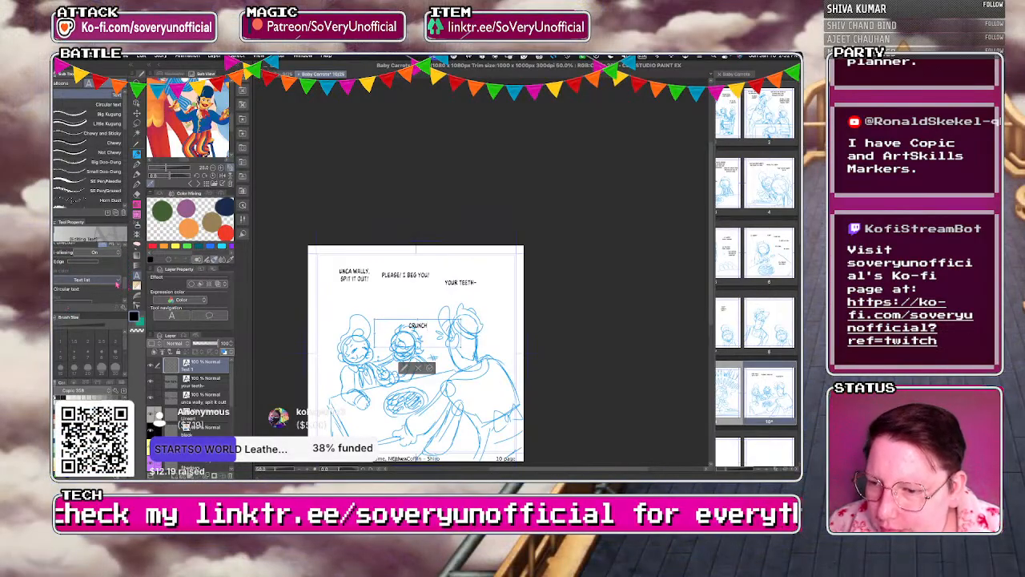
left_click(123, 285)
left_click(195, 354)
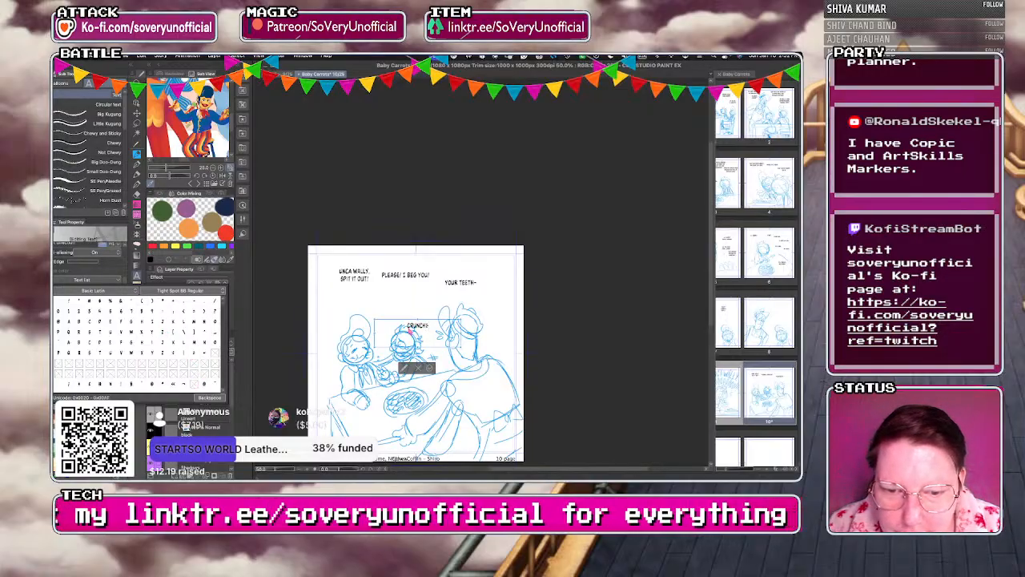
left_click(408, 327)
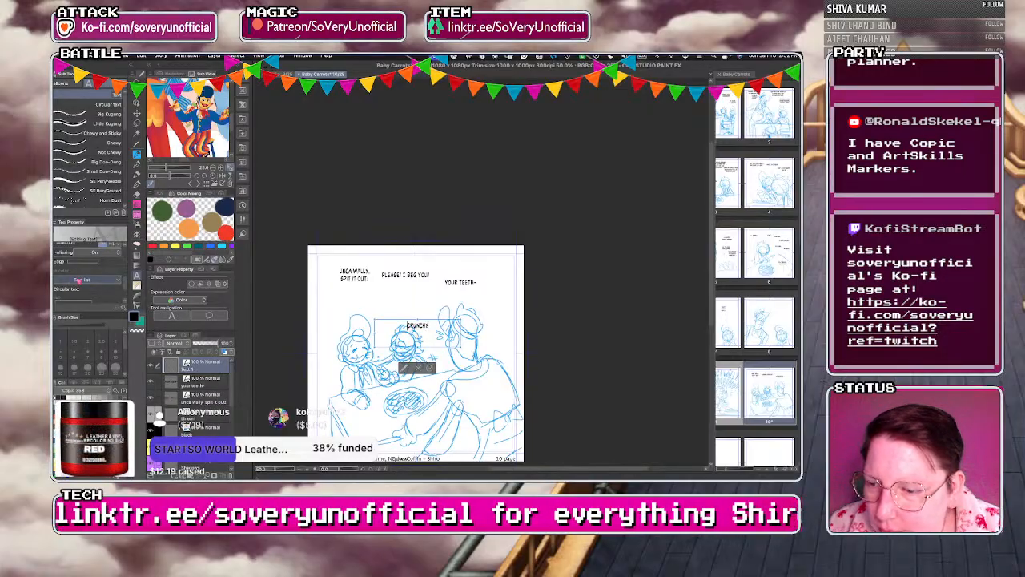
left_click(81, 280)
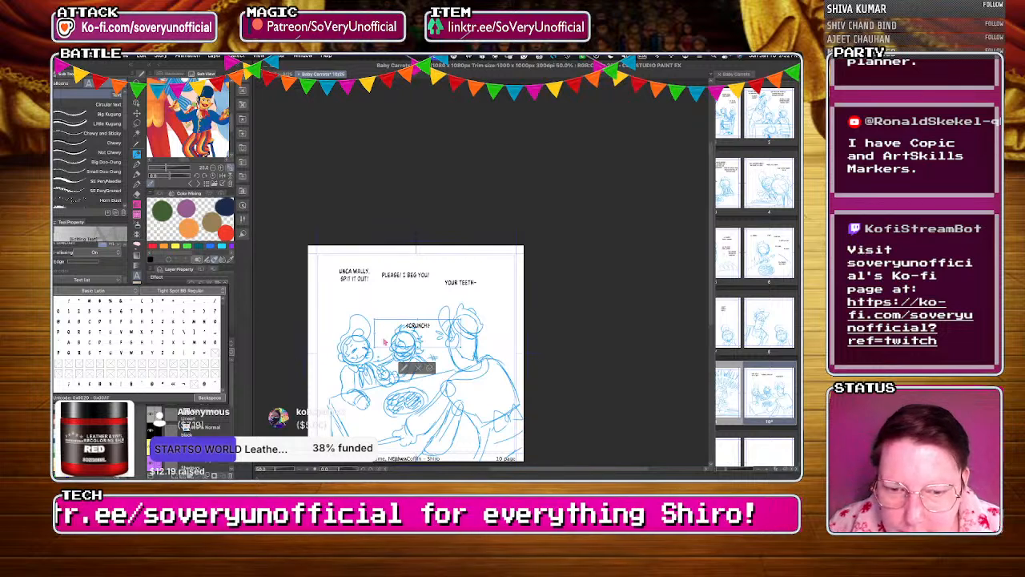
left_click(322, 325)
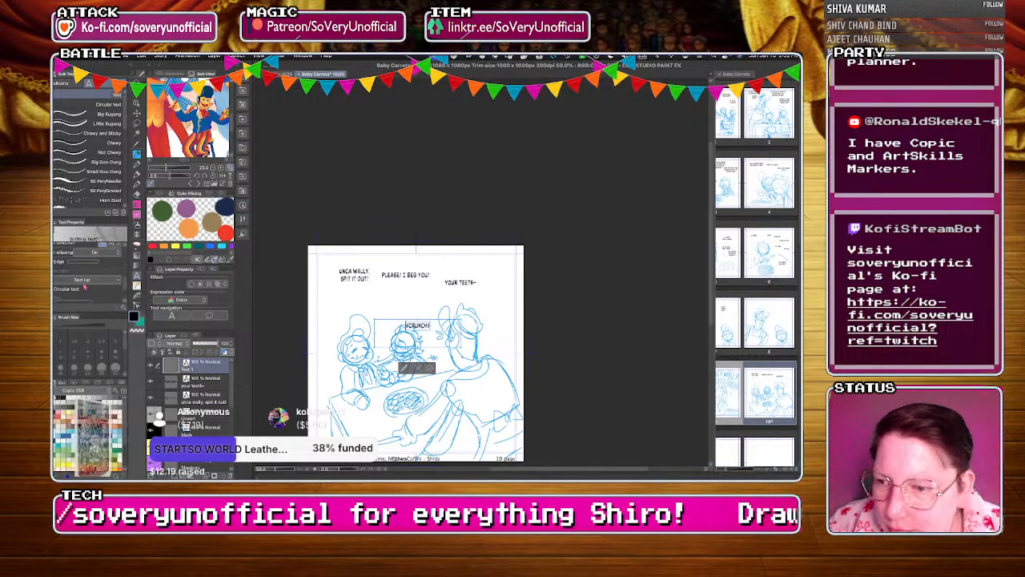
Set the "<CRUNCH>" text size to 7 and move it between the heads of the small and middle characters.
left_click_drag(126, 281, 131, 271)
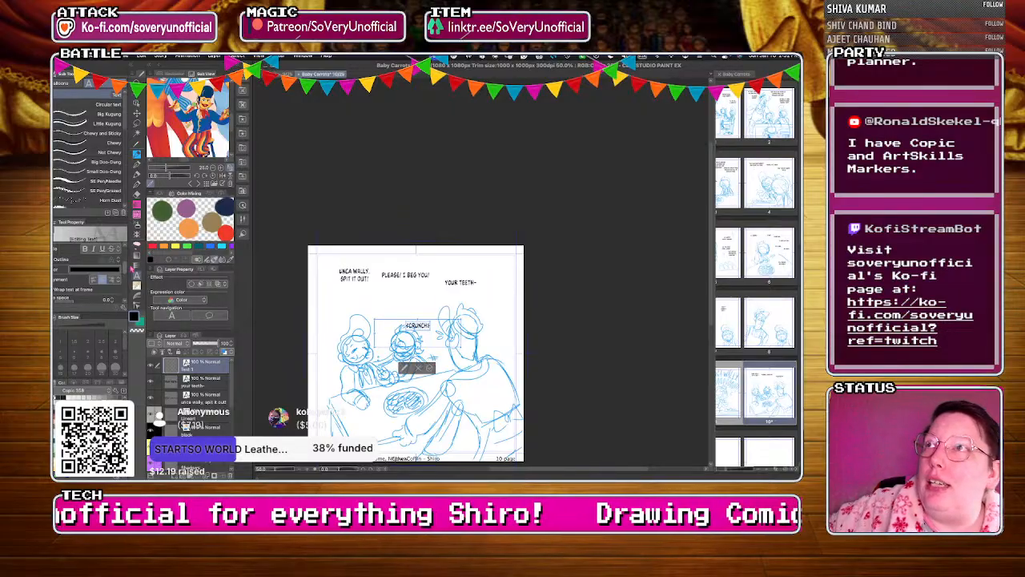
left_click_drag(131, 271, 129, 255)
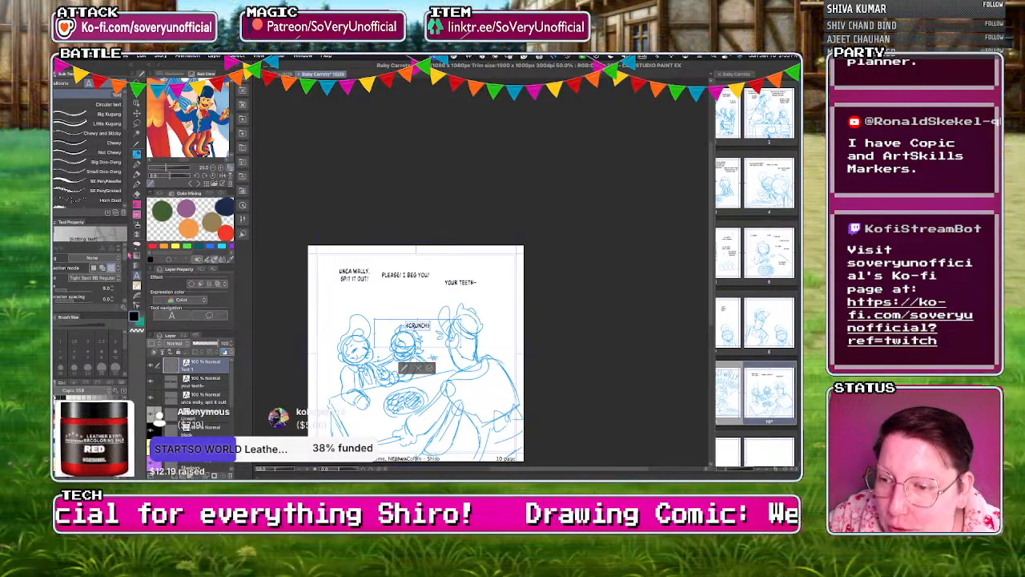
left_click(112, 290)
left_click(112, 290)
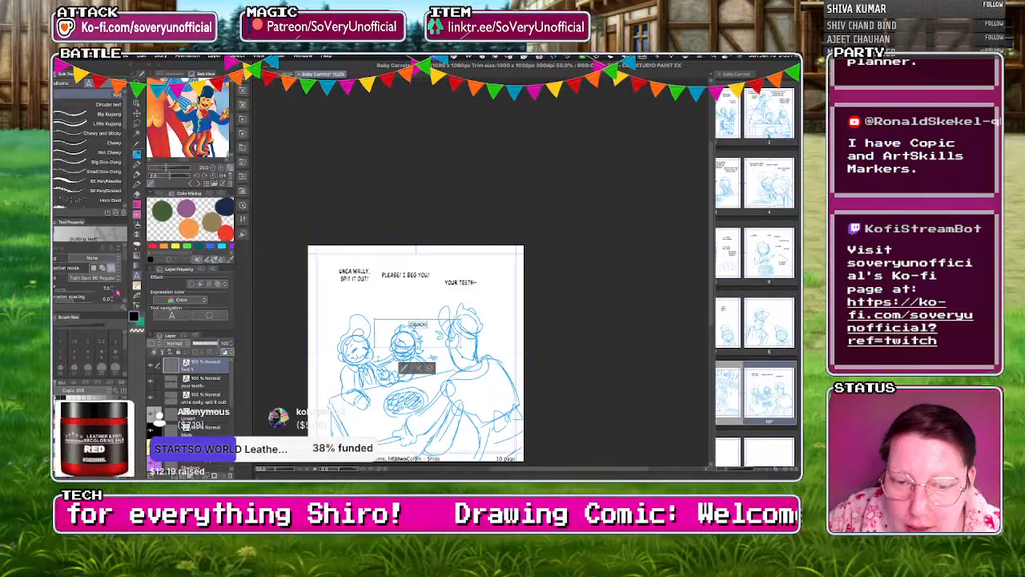
left_click_drag(417, 324, 374, 321)
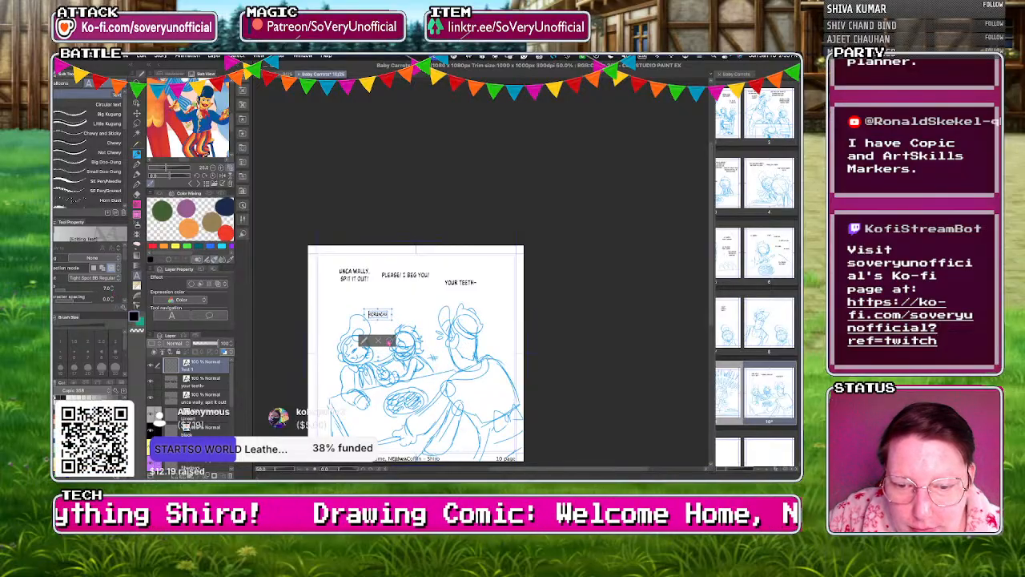
key("t")
Duplicate the "<CRUNCH>" text layer and offset the copy slightly below and to the right of the original.
left_click(212, 54)
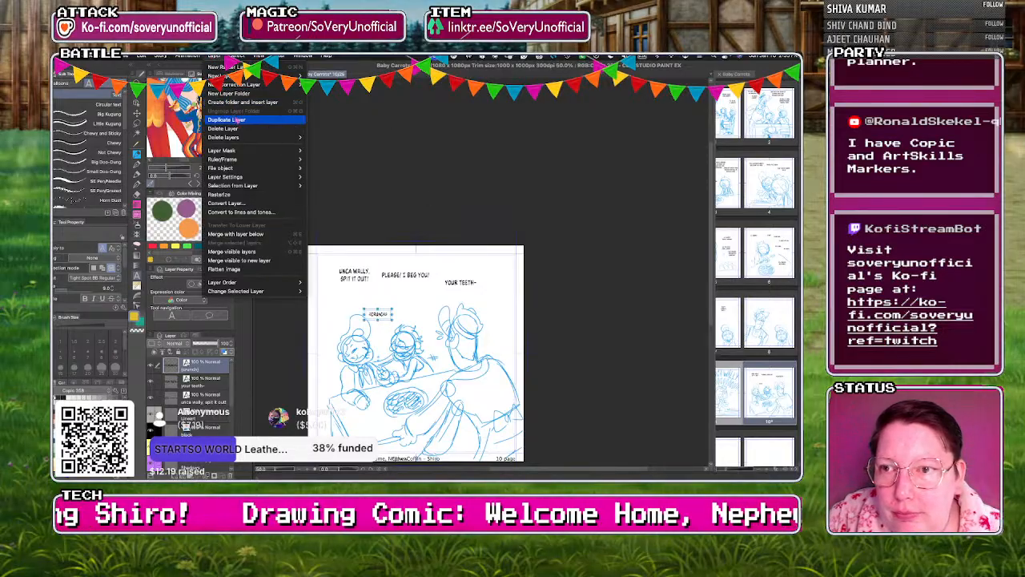
left_click(241, 121)
left_click_drag(375, 323, 380, 326)
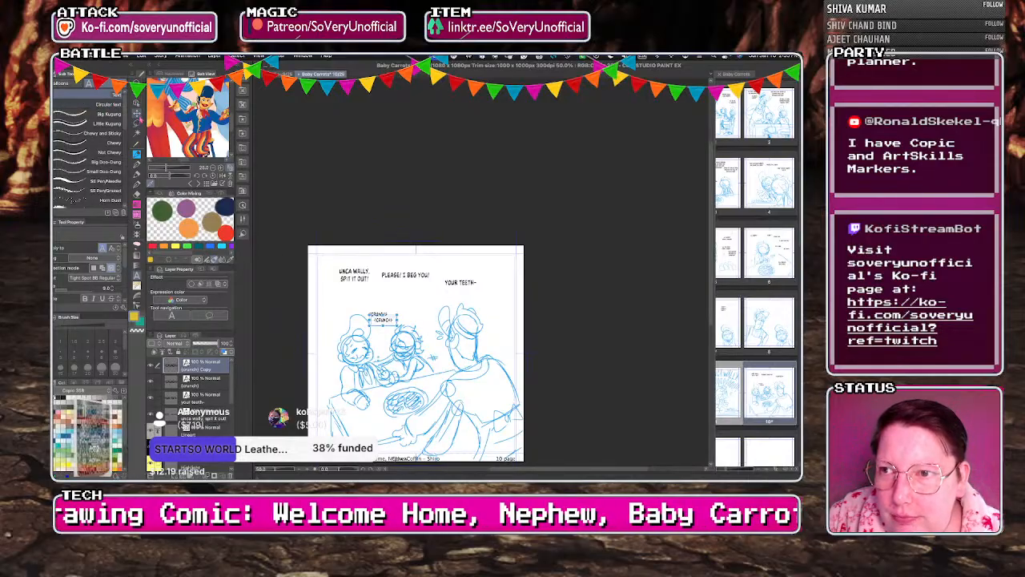
left_click(137, 113)
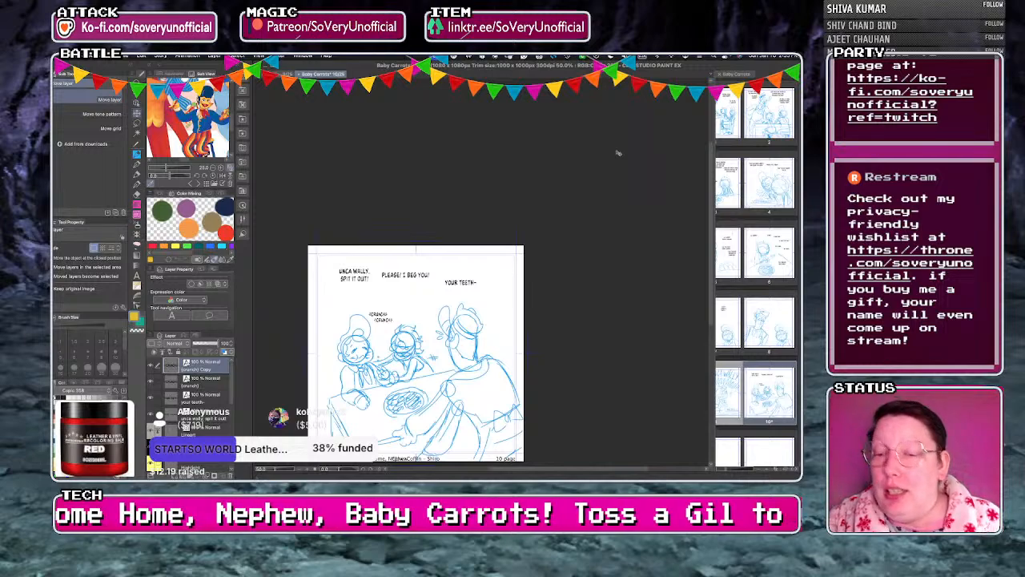
Save page 10 with the crunch sound effects in place.
scroll(617, 153, "up", 8)
scroll(583, 174, "down", 10)
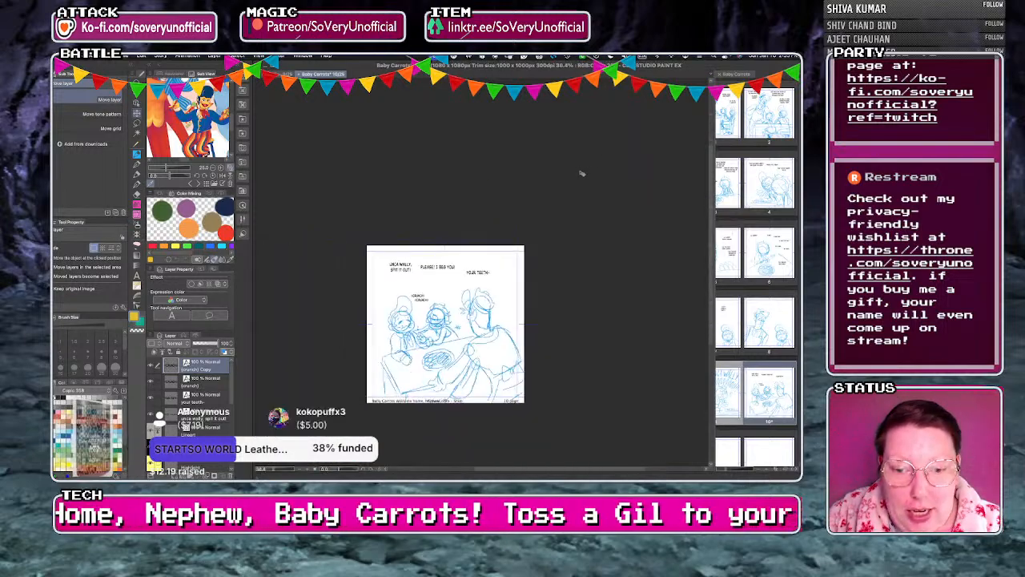
left_click(127, 55)
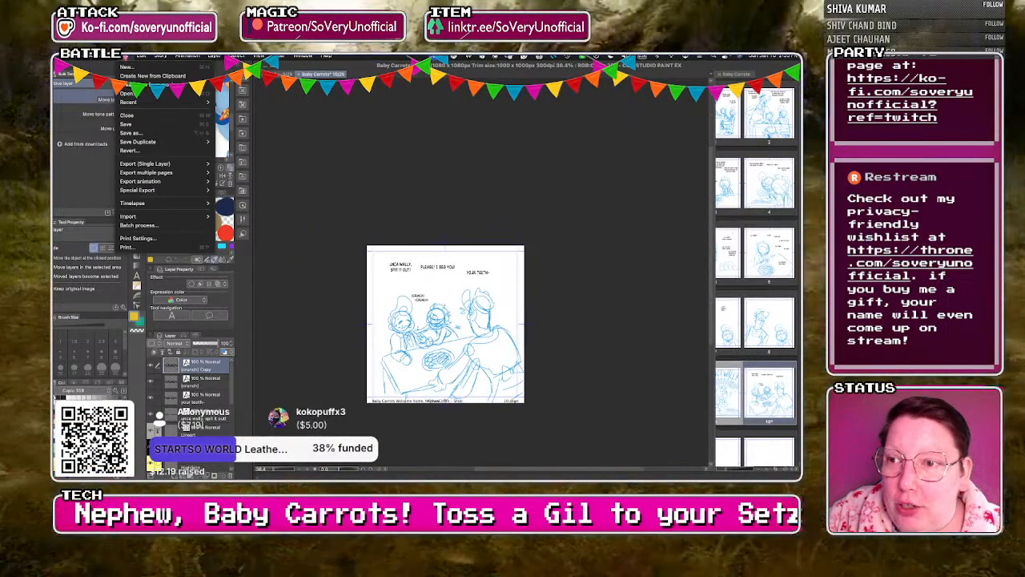
left_click(139, 126)
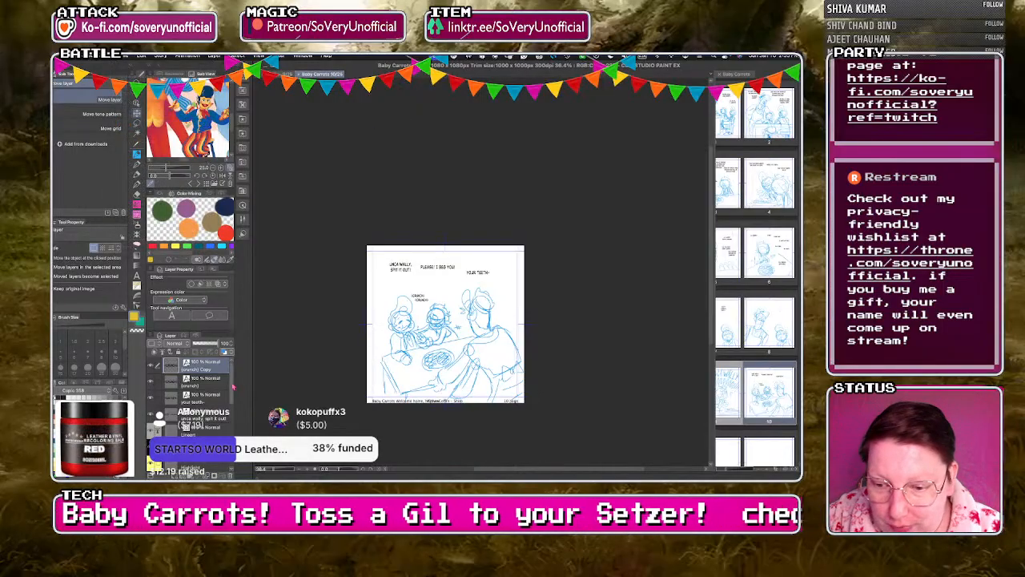
Add the dialogue "DOI, MY BOY-" above the large foreground figure, below and to the right of "YOUR TEETH-".
left_click_drag(232, 386, 233, 431)
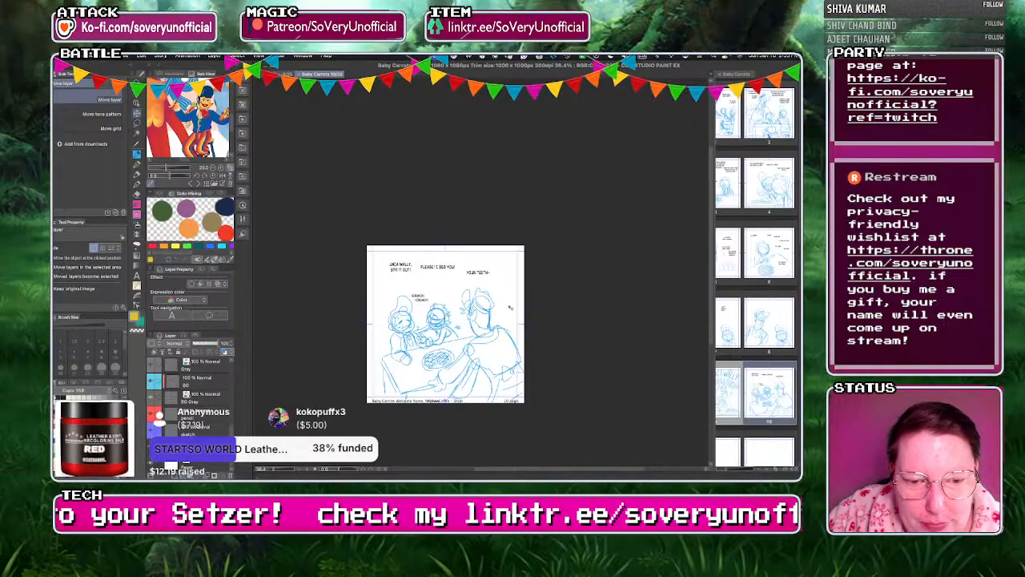
left_click(138, 276)
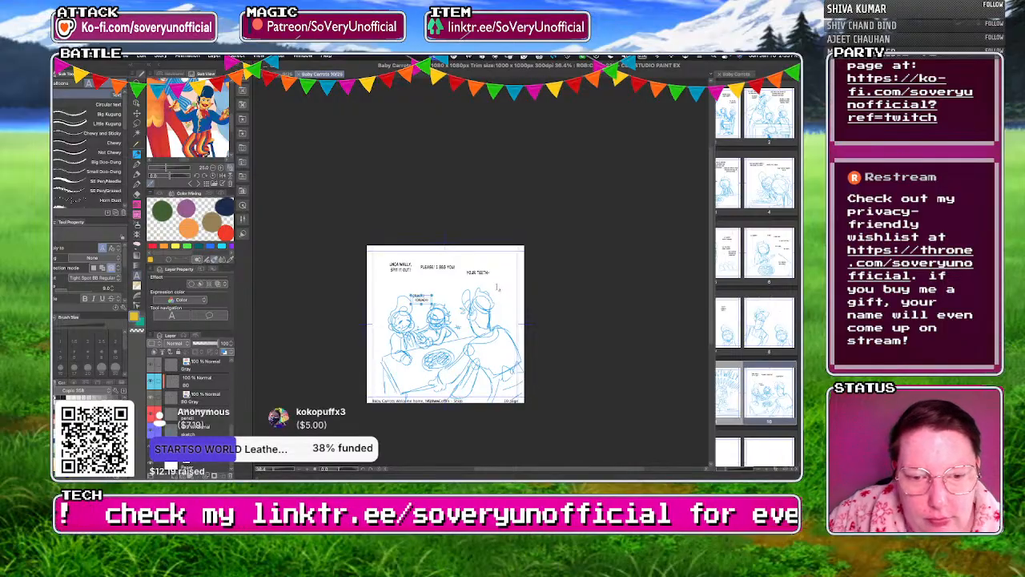
left_click(497, 290)
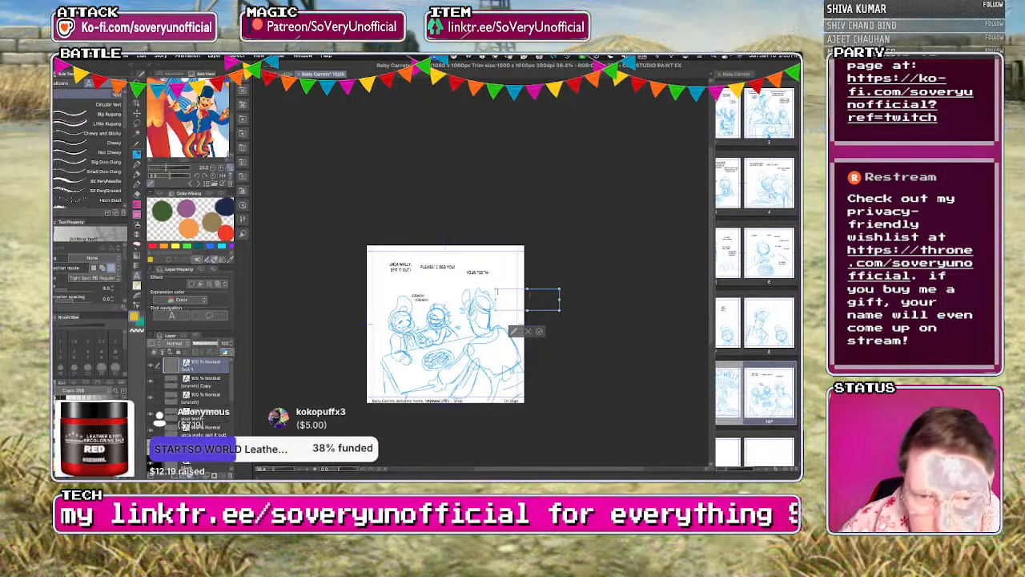
left_click_drag(516, 311, 493, 305)
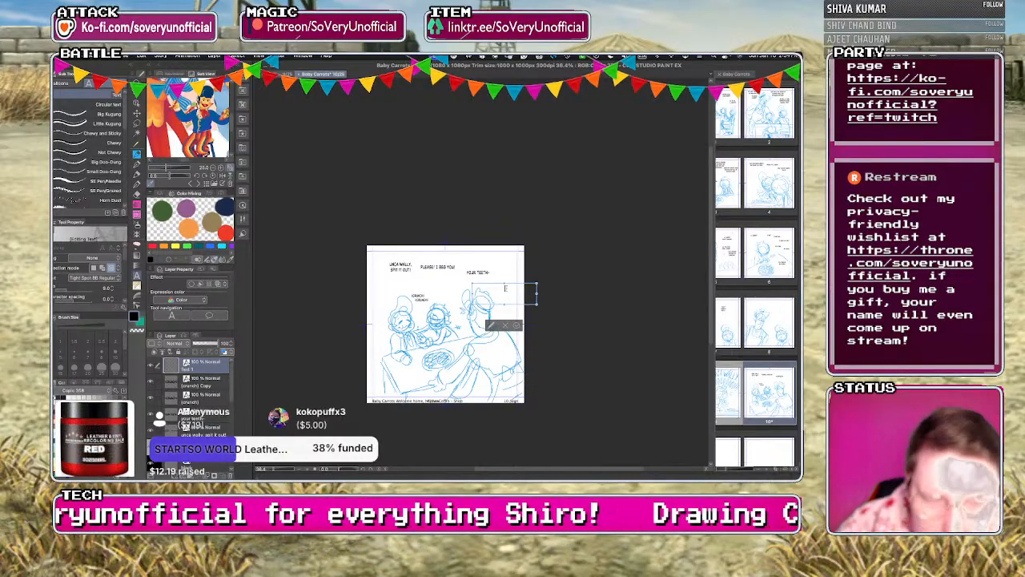
type("DO, MY BOY-")
left_click_drag(536, 303, 492, 295)
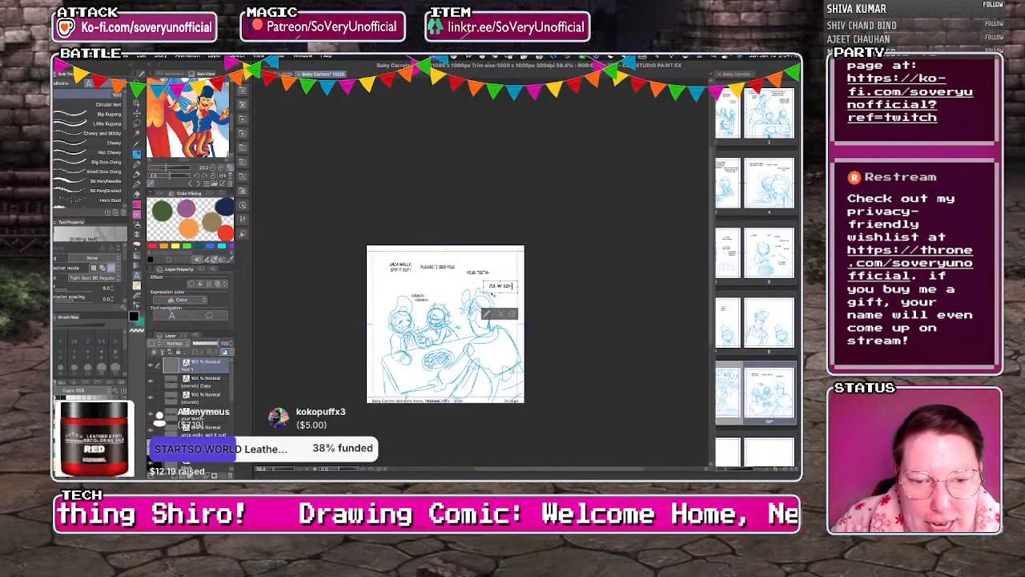
left_click(512, 314)
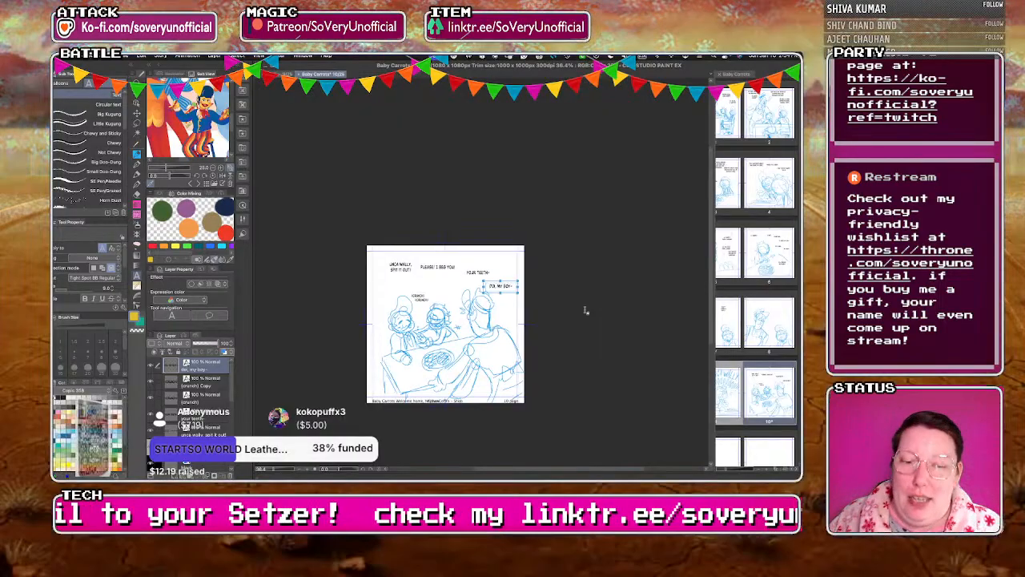
Review the lettered table scene and save page 10 with its completed dialogue.
key("super+plus")
key("super+plus")
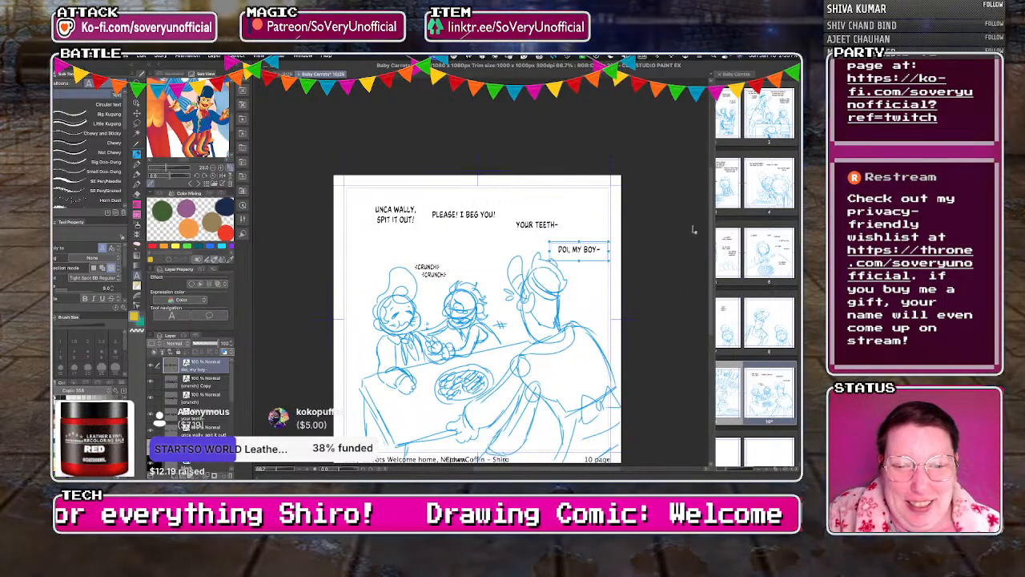
scroll(357, 206, "down", 9)
scroll(322, 305, "up", 6)
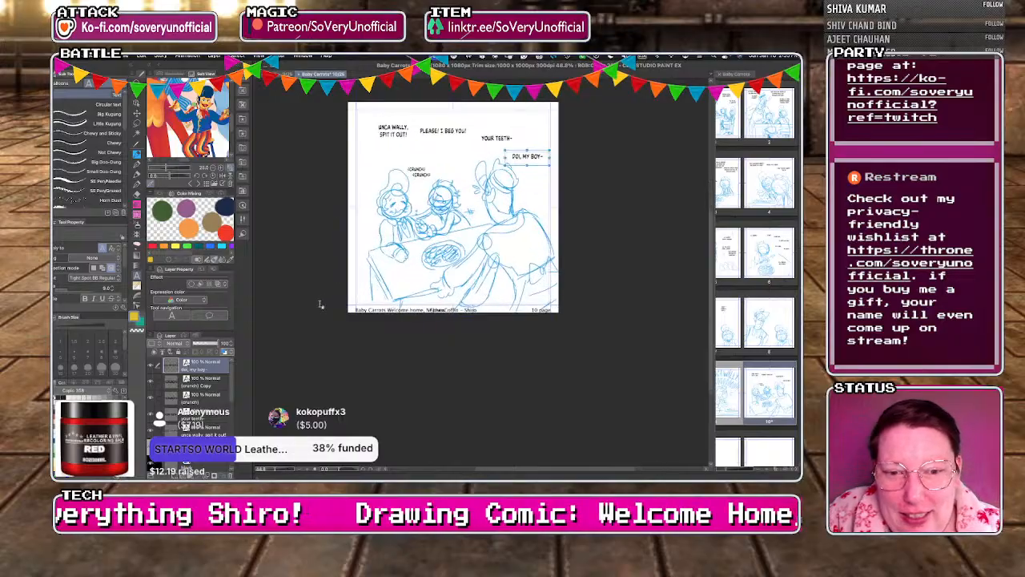
left_click(126, 58)
left_click(137, 126)
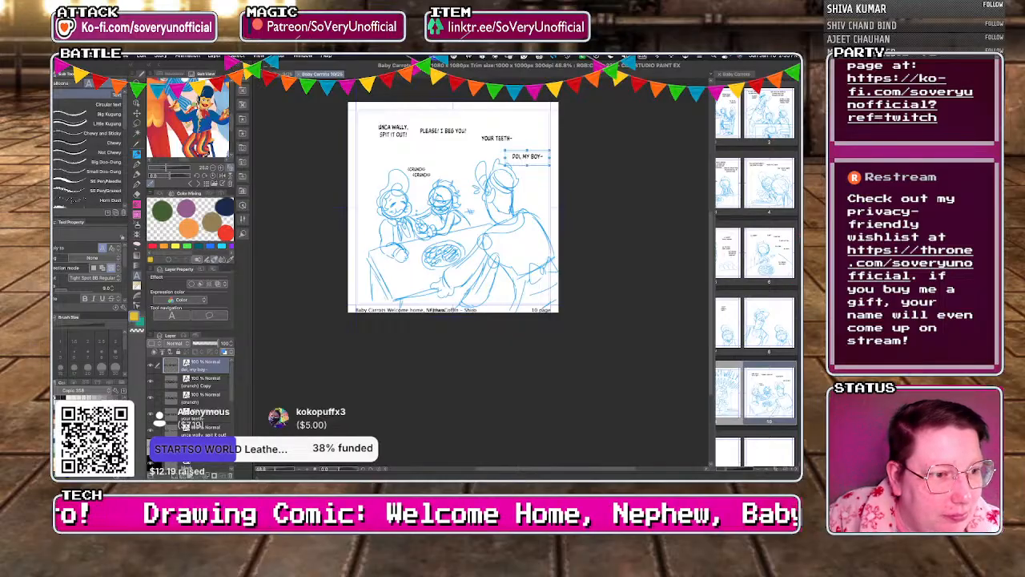
Open the blank page 11 from the page overview.
left_click(735, 74)
scroll(730, 318, "down", 3)
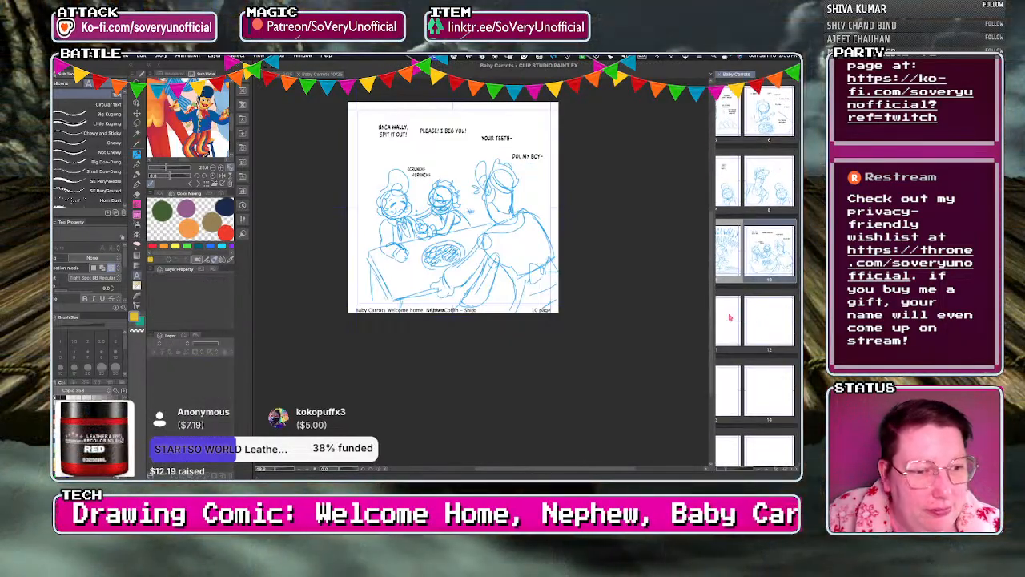
double_click(730, 317)
Close the page 9 document and switch to page 11.
left_click(286, 75)
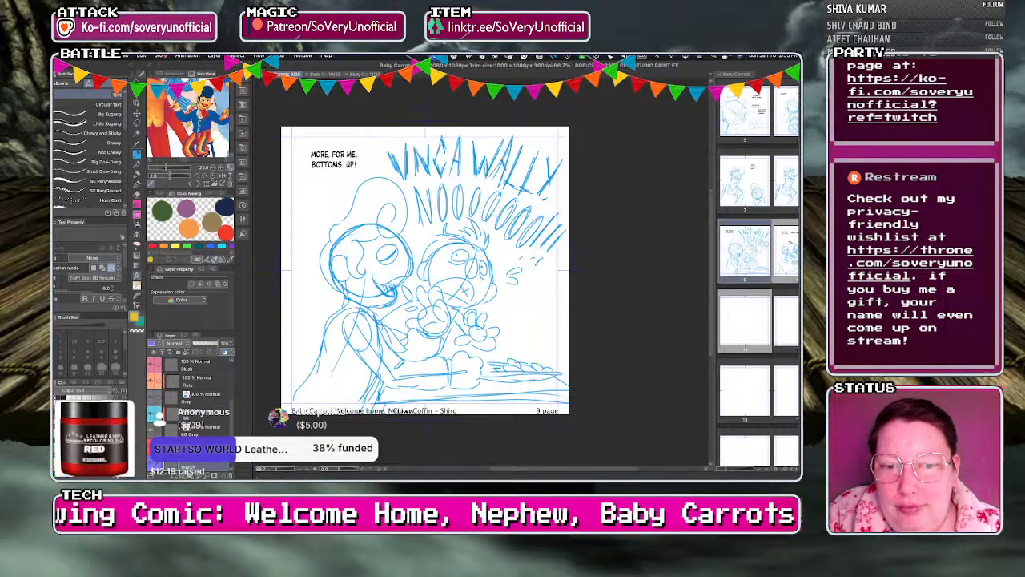
left_click(120, 56)
mouse_move(141, 56)
left_click(149, 95)
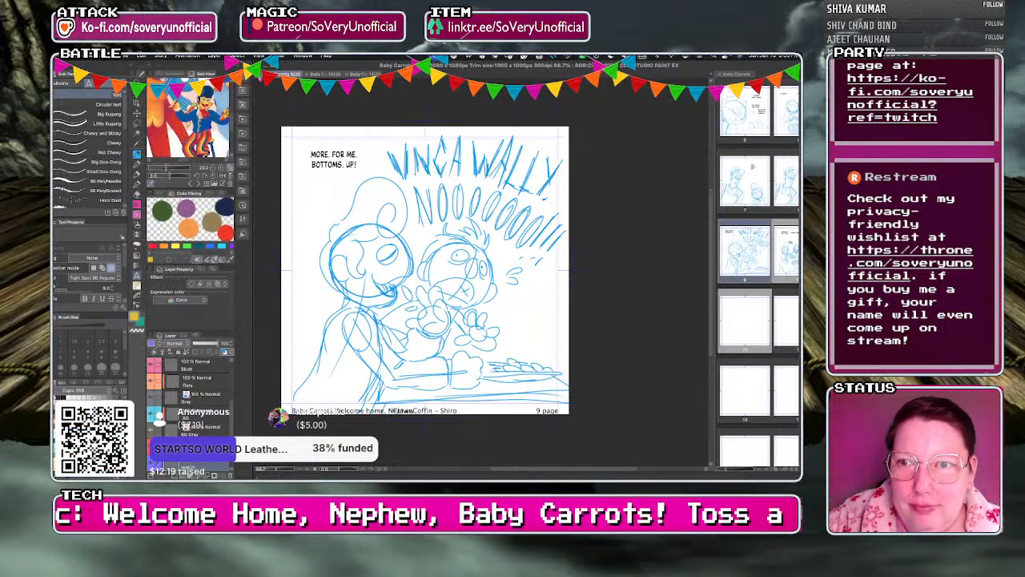
key("super+w")
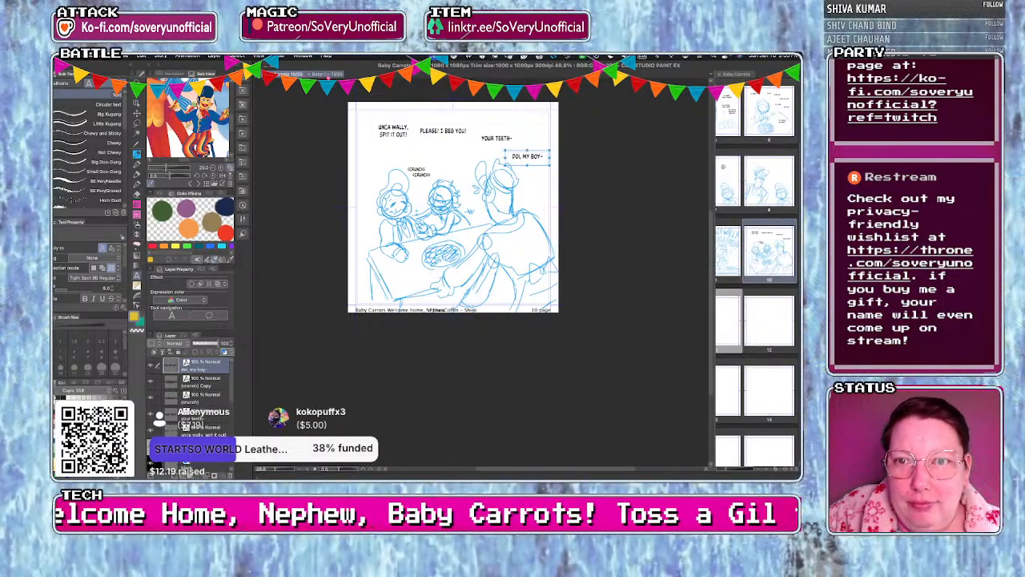
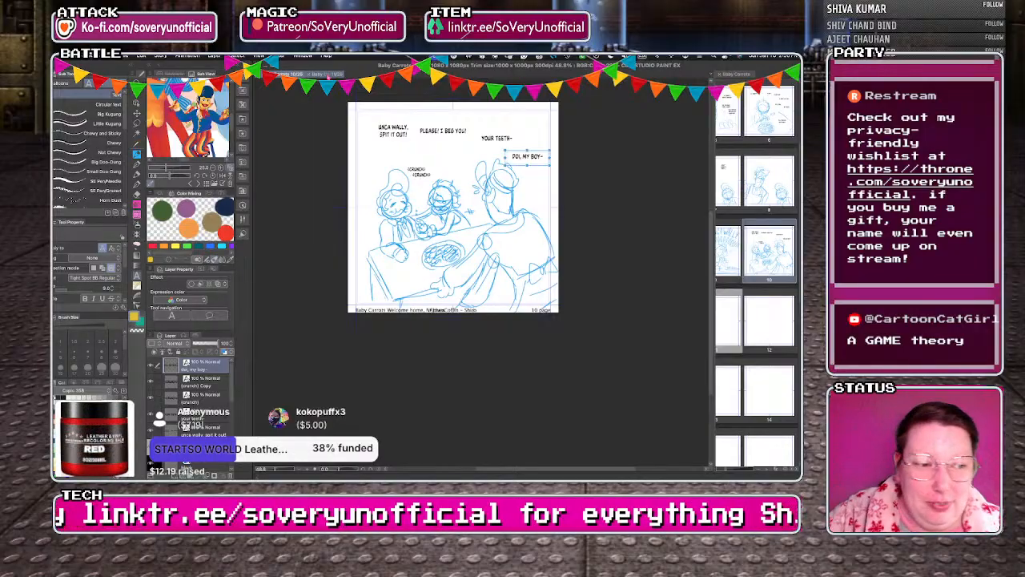
double_click(723, 313)
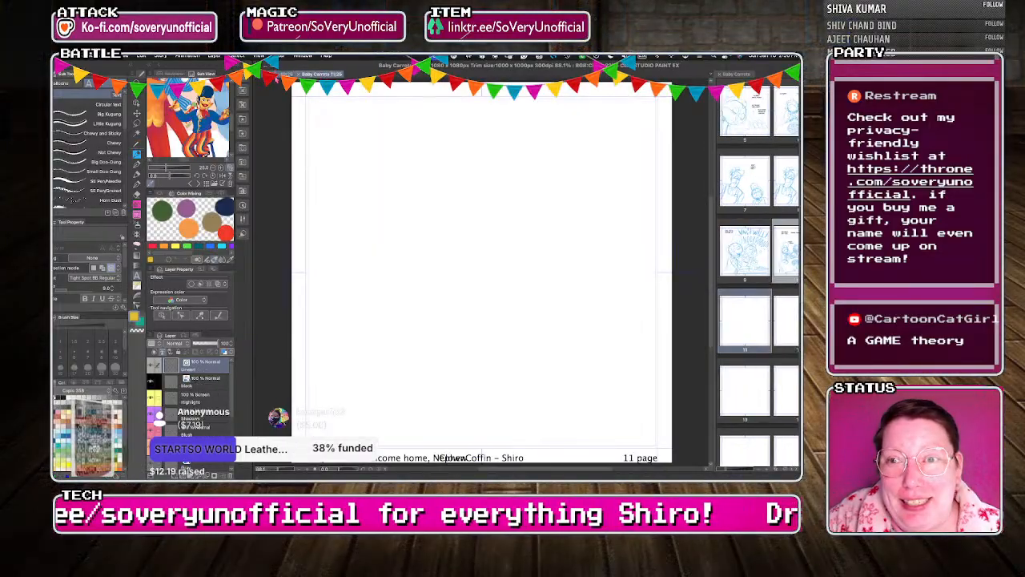
left_click(277, 74)
left_click(141, 56)
mouse_move(126, 56)
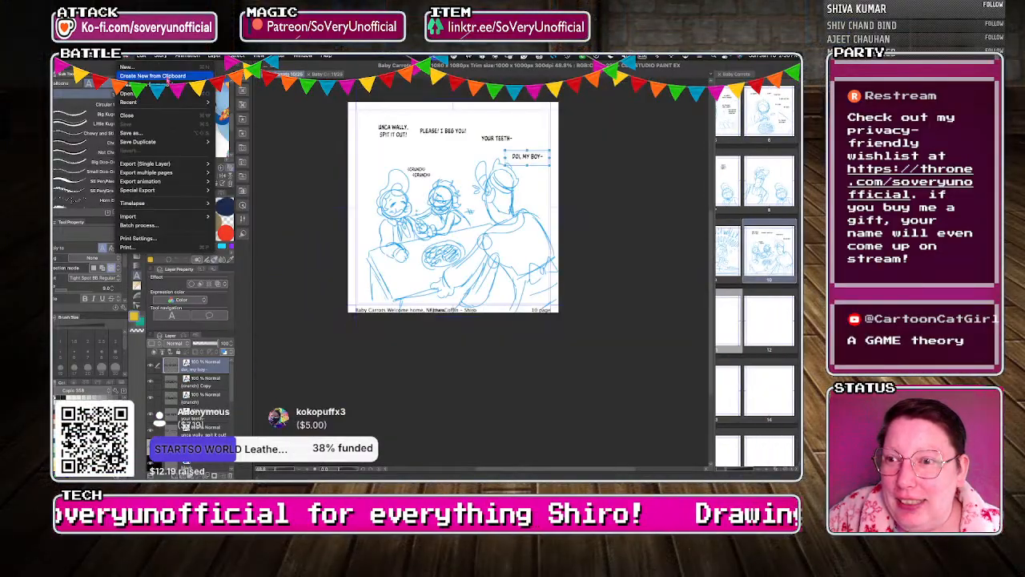
left_click(299, 123)
left_click(324, 73)
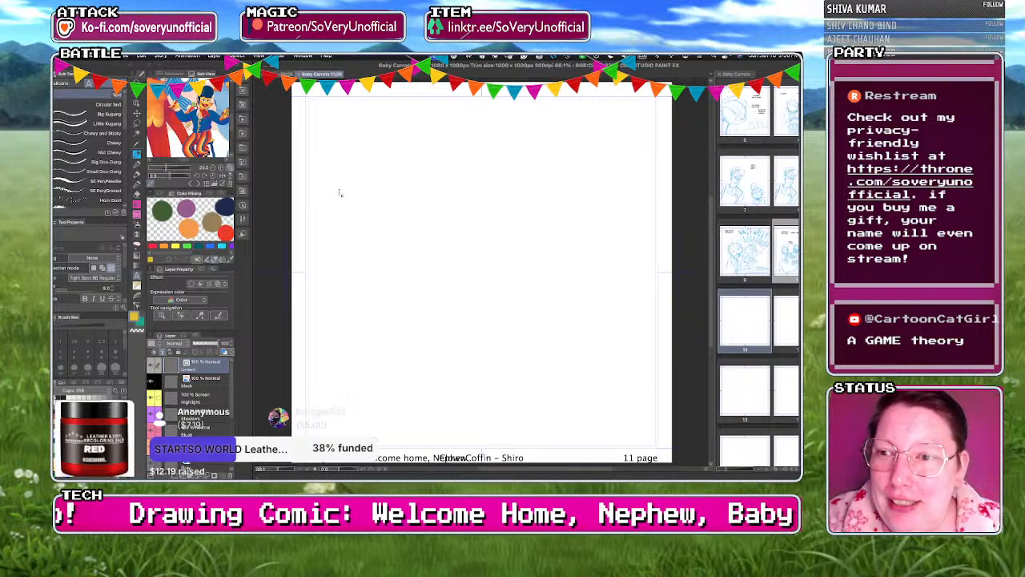
Select the sketch layer on page 11 and choose the Blue Real Pencil for drawing.
left_click_drag(233, 390, 233, 443)
left_click(196, 431)
left_click(137, 155)
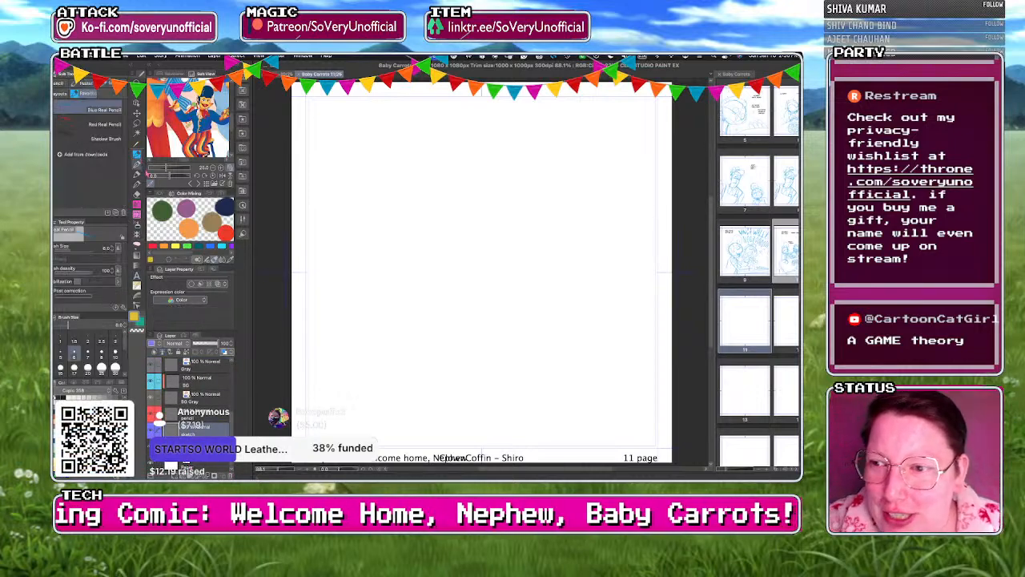
Rough in a round character head with face guidelines and a leaning torso line in the lower middle of page 11.
scroll(320, 287, "down", 1)
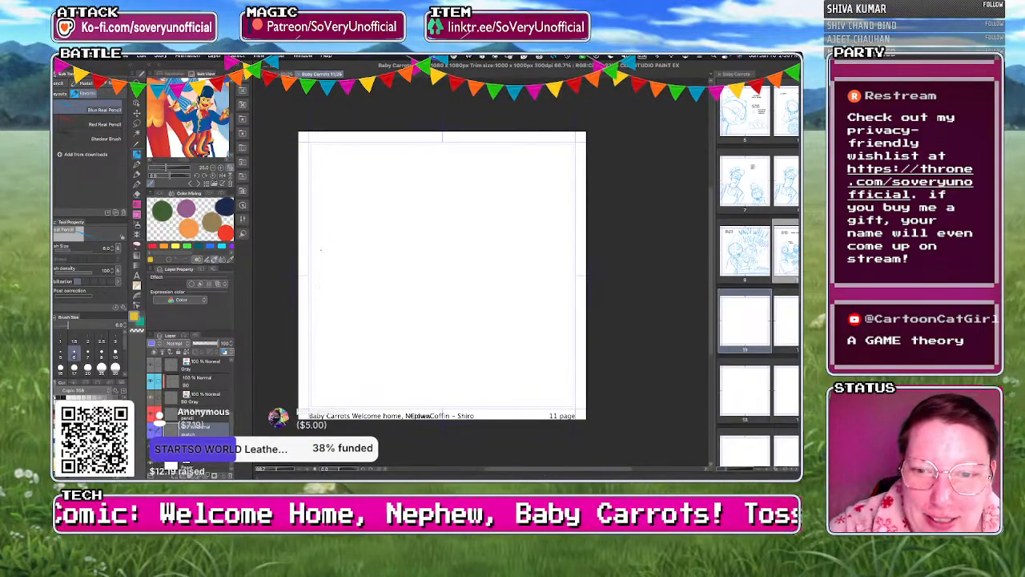
scroll(319, 190, "up", 1)
scroll(371, 280, "down", 1)
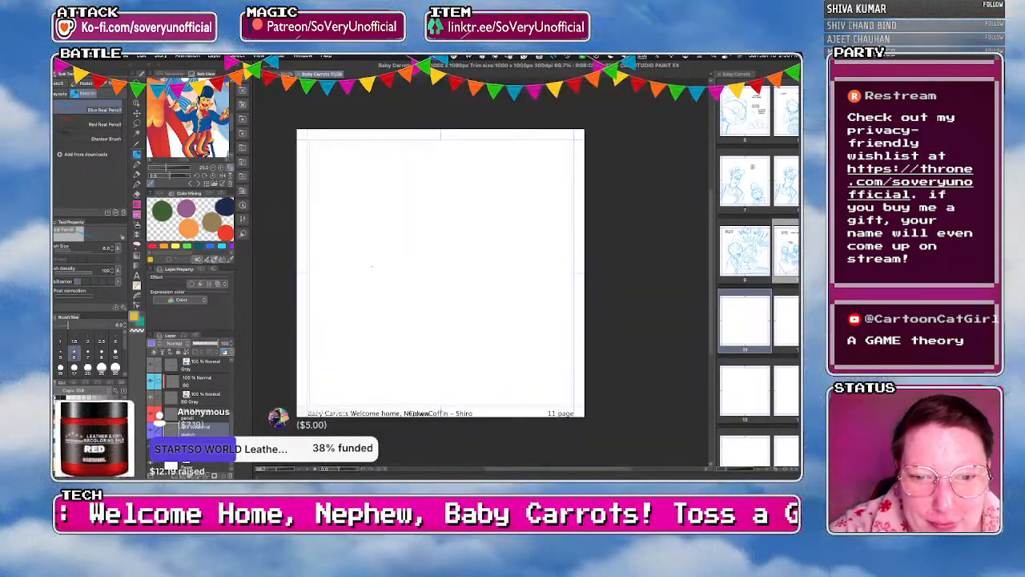
mouse_move(474, 234)
left_mouse_down()
mouse_move(437, 310)
mouse_move(473, 236)
mouse_move(445, 228)
mouse_move(470, 235)
mouse_move(472, 303)
left_mouse_up()
key("ctrl+z")
left_click_drag(432, 242, 497, 385)
left_click_drag(452, 276, 493, 406)
mouse_move(476, 269)
left_mouse_down()
mouse_move(410, 277)
mouse_move(397, 294)
mouse_move(430, 325)
mouse_move(489, 308)
mouse_move(495, 272)
mouse_move(450, 356)
left_mouse_up()
Sketch the character's collar, neck bow, jacket front, shoulder and arm below the head.
mouse_move(499, 319)
left_mouse_down()
mouse_move(513, 321)
mouse_move(480, 371)
left_mouse_up()
mouse_move(507, 317)
left_mouse_down()
mouse_move(506, 400)
mouse_move(454, 405)
left_mouse_up()
mouse_move(445, 342)
left_mouse_down()
mouse_move(448, 361)
mouse_move(423, 369)
mouse_move(402, 405)
mouse_move(431, 373)
mouse_move(392, 384)
left_mouse_up()
mouse_move(501, 311)
left_mouse_down()
mouse_move(528, 357)
mouse_move(527, 397)
left_mouse_up()
key("ctrl+z")
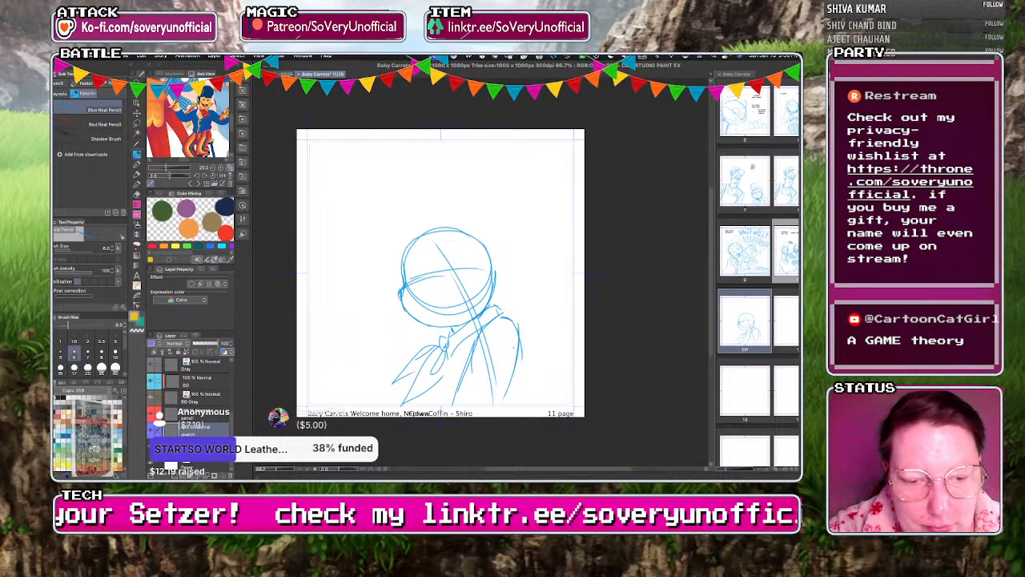
left_click_drag(519, 343, 513, 399)
mouse_move(450, 349)
left_mouse_down()
mouse_move(429, 393)
mouse_move(457, 405)
left_mouse_up()
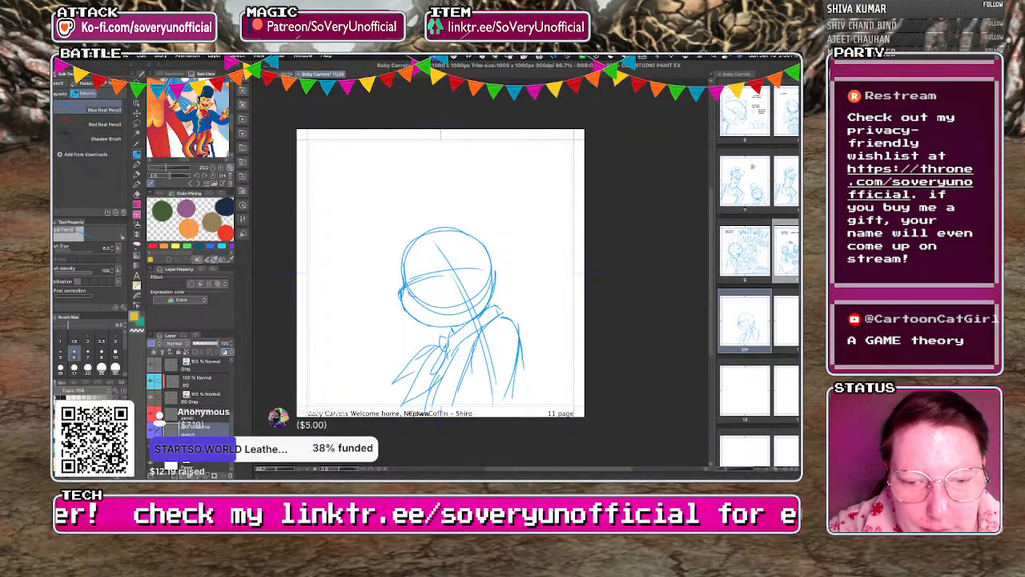
Draw a wide toothy grin and two oval eyes on the character's face.
mouse_move(470, 281)
left_mouse_down()
mouse_move(431, 315)
mouse_move(414, 299)
mouse_move(485, 290)
mouse_move(470, 298)
left_mouse_up()
key("super+plus")
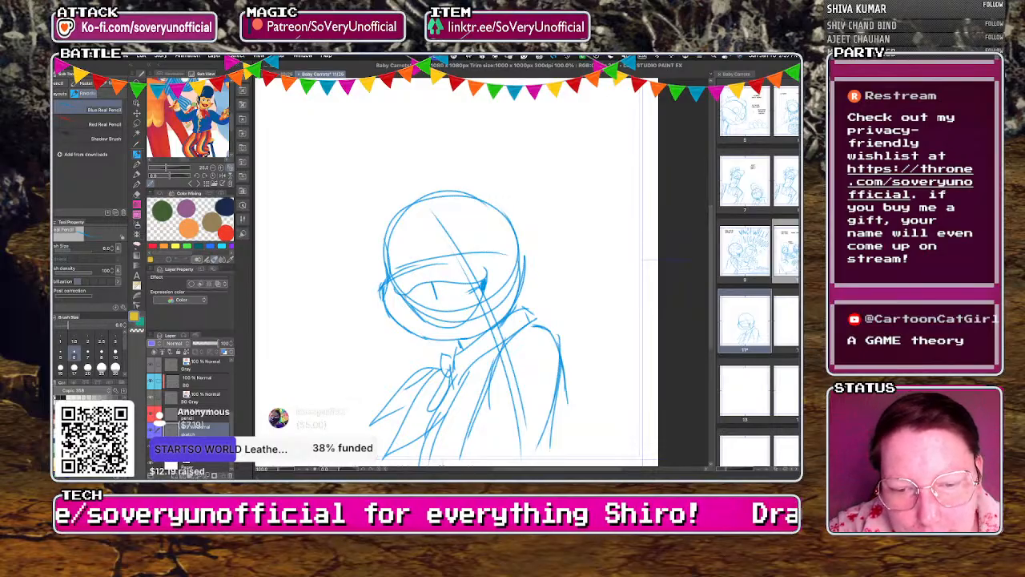
left_click_drag(420, 299, 433, 302)
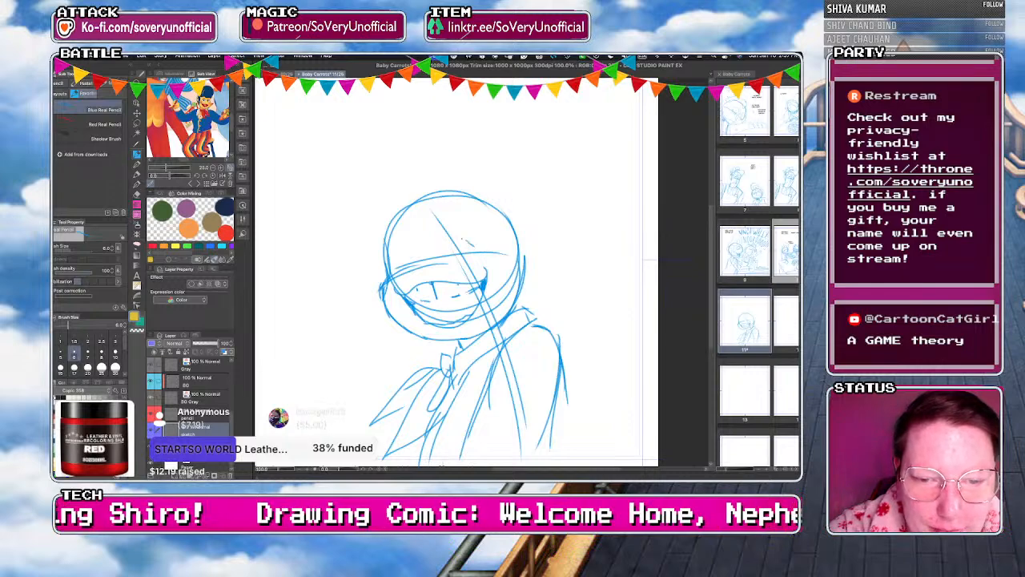
mouse_move(441, 254)
left_mouse_down()
mouse_move(478, 244)
mouse_move(455, 242)
mouse_move(393, 272)
mouse_move(412, 275)
left_mouse_up()
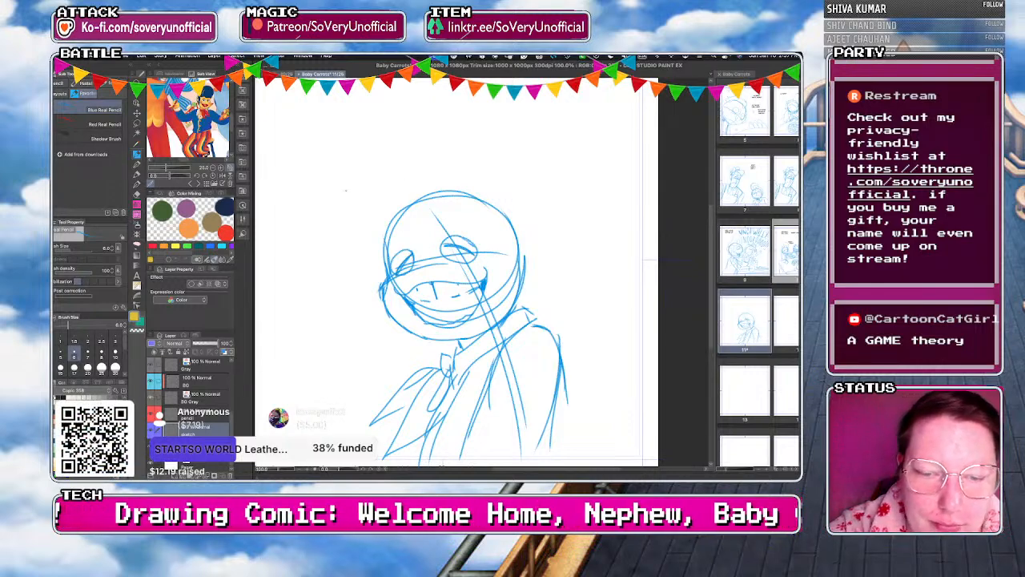
Add the sideburn, ear and face contour to the head, with small sparkle marks around the grin.
left_click_drag(484, 215, 513, 284)
left_click_drag(520, 237, 522, 290)
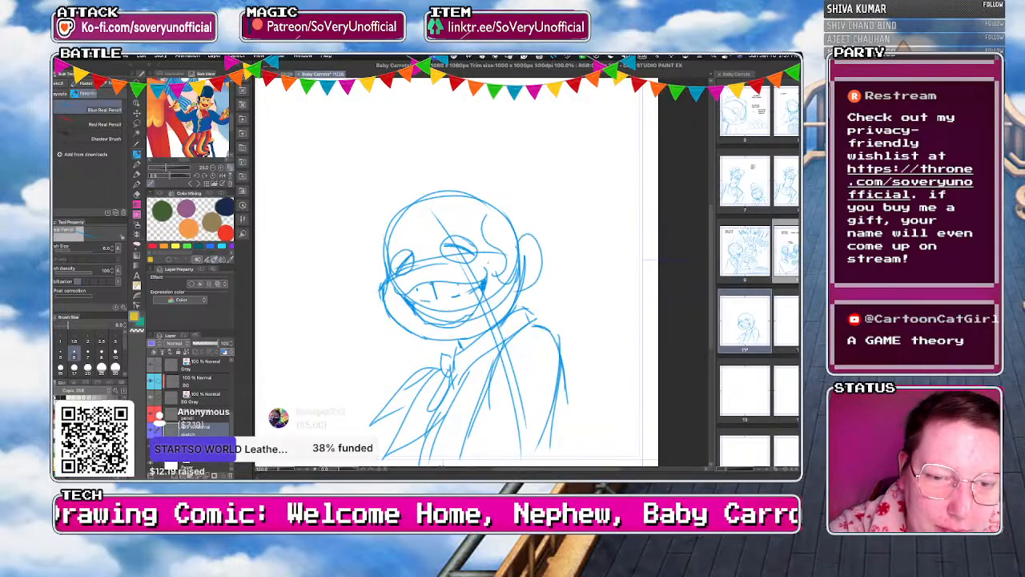
left_click_drag(386, 243, 380, 281)
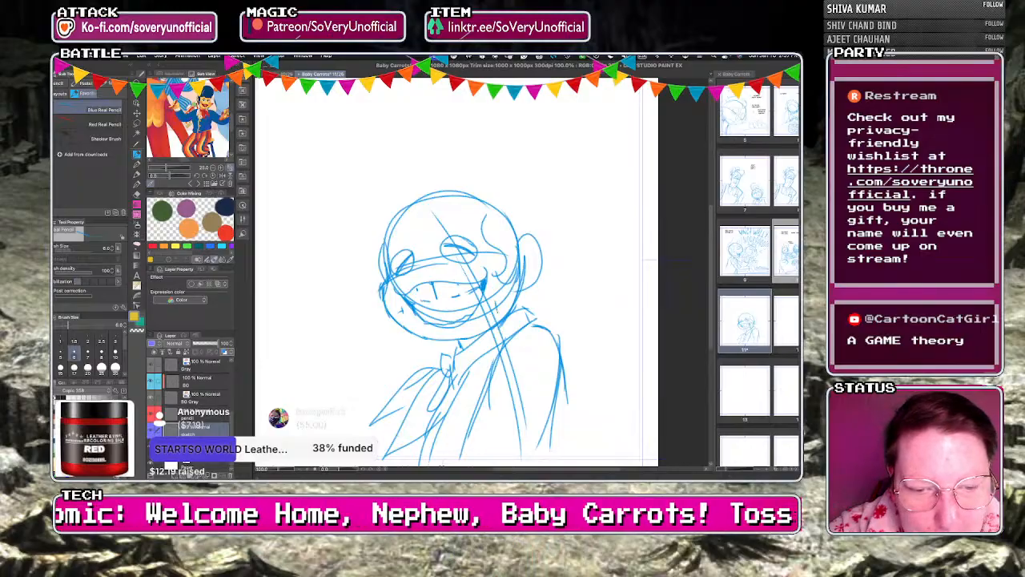
left_click_drag(491, 255, 492, 273)
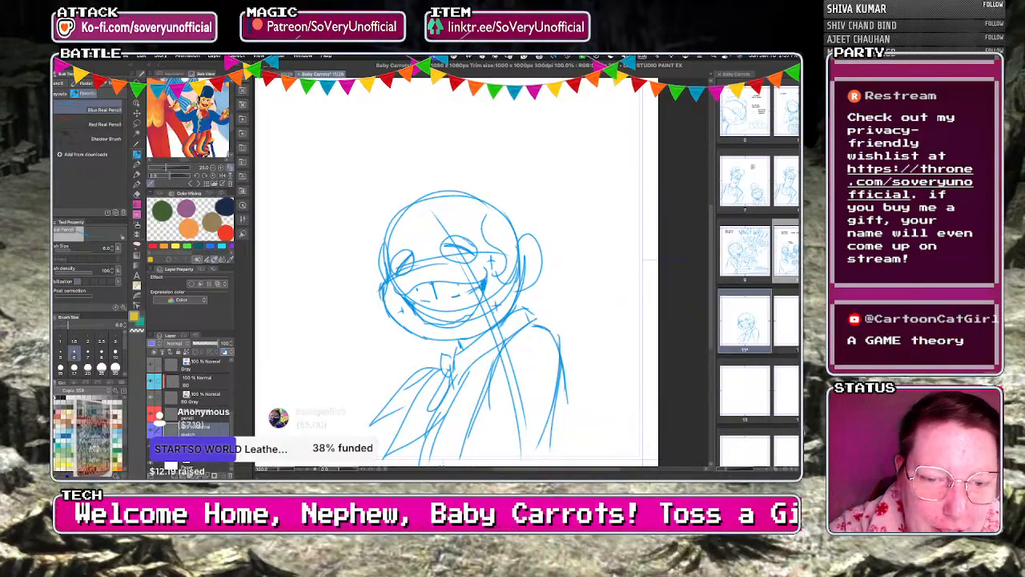
Draw the hairline, large swooping hair with a front curl, and sparkle marks around the character's head.
scroll(496, 308, "up", 4)
scroll(477, 342, "down", 4)
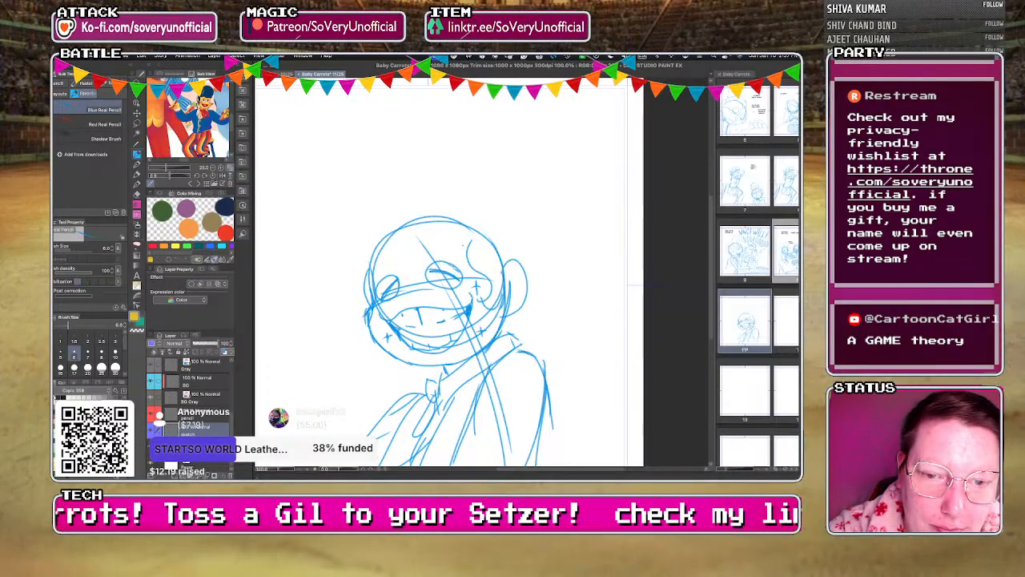
left_click_drag(437, 232, 482, 248)
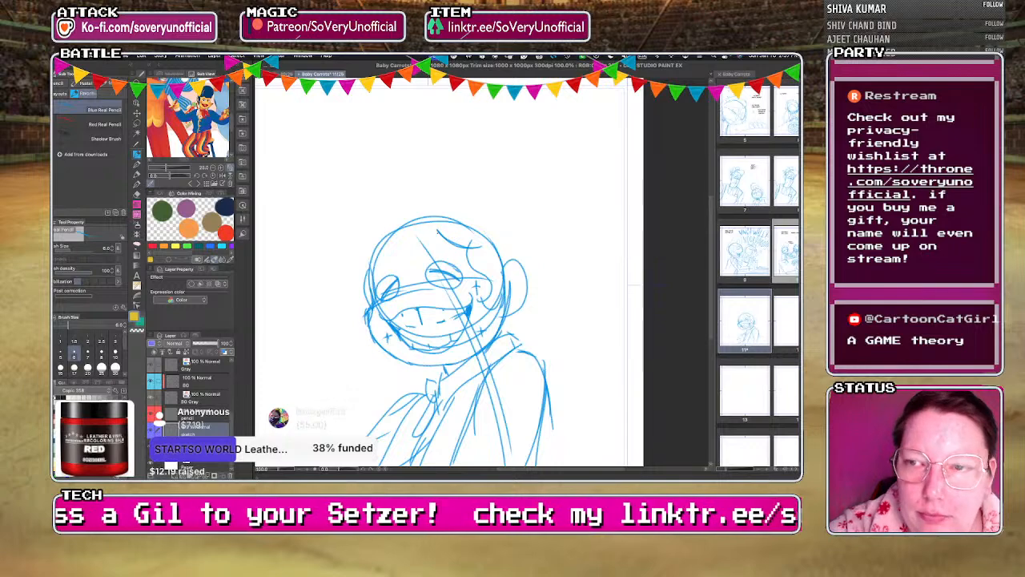
mouse_move(505, 238)
left_mouse_down()
mouse_move(465, 187)
mouse_move(408, 254)
mouse_move(392, 208)
mouse_move(516, 254)
left_mouse_up()
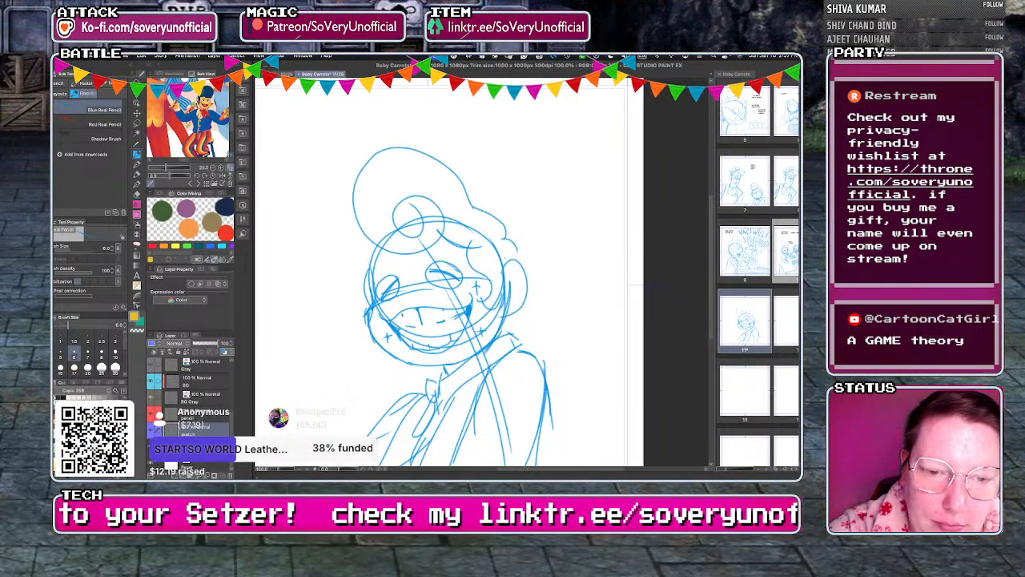
mouse_move(386, 251)
left_mouse_down()
mouse_move(375, 274)
mouse_move(365, 273)
left_mouse_up()
left_click_drag(511, 311, 494, 339)
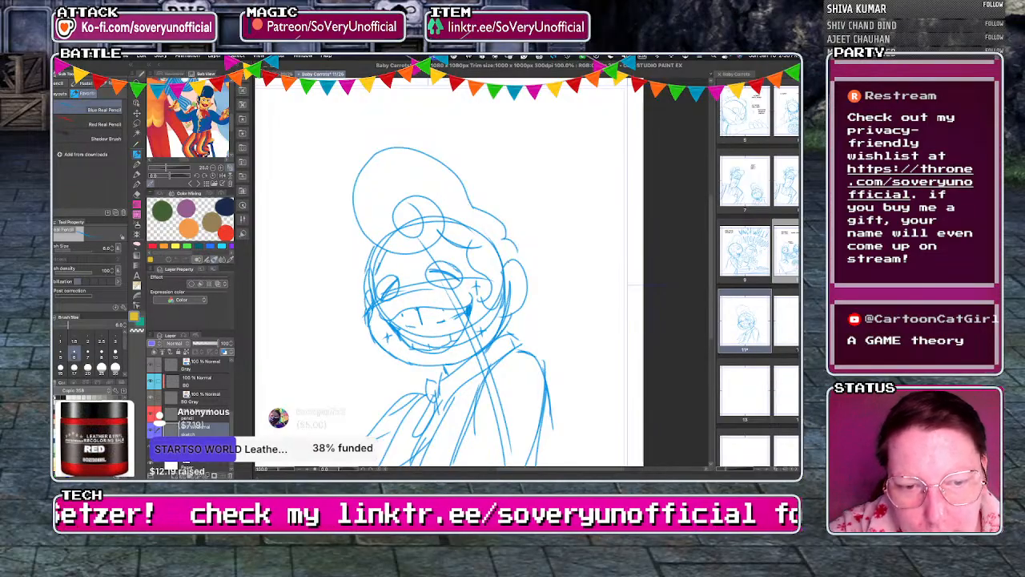
key("super+minus")
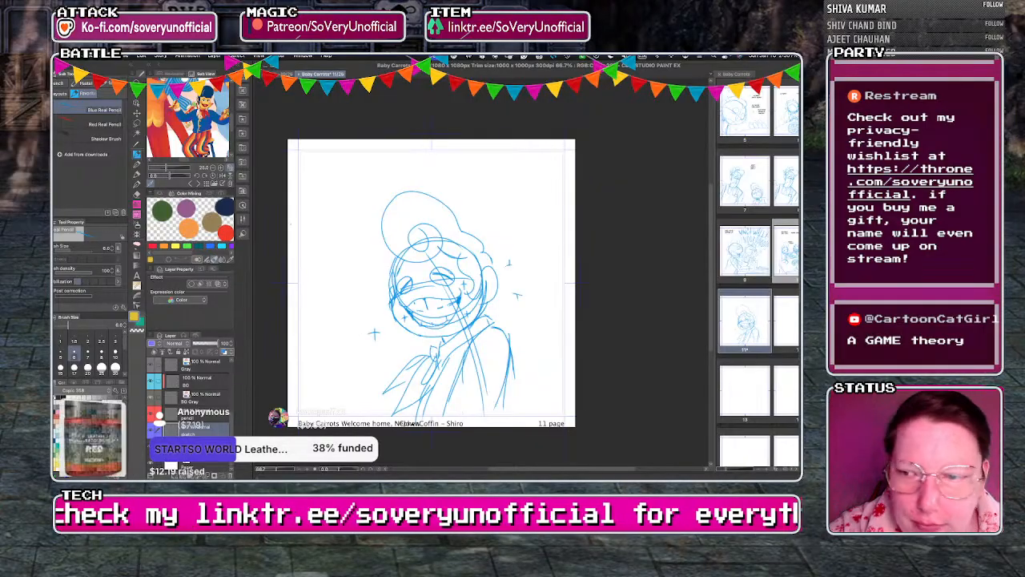
Add the dialogue "YES, BUDDY?" in the page's upper left corner and shrink its text box to fit.
key("t")
left_click(313, 161)
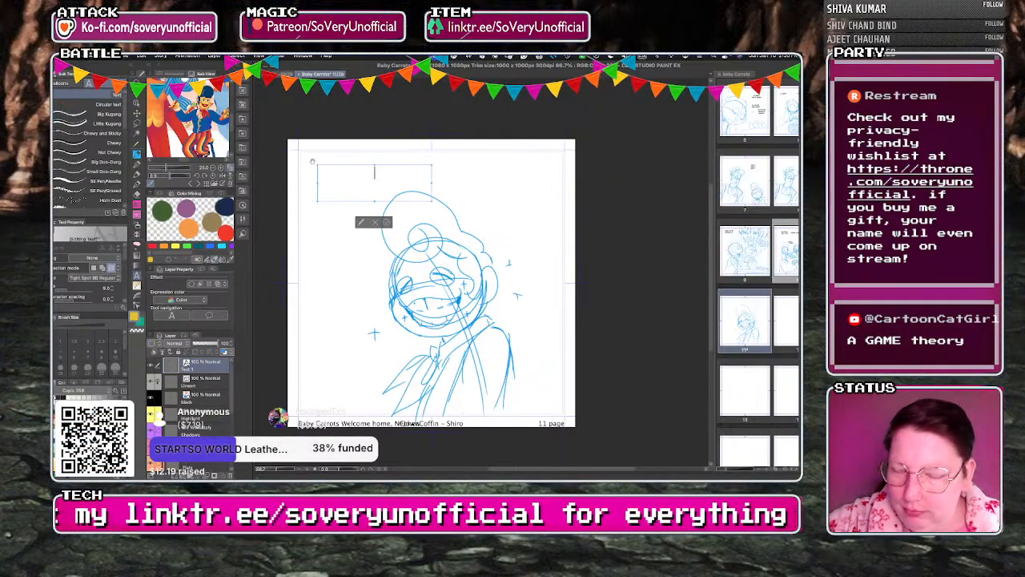
type("YES, BUDDY?")
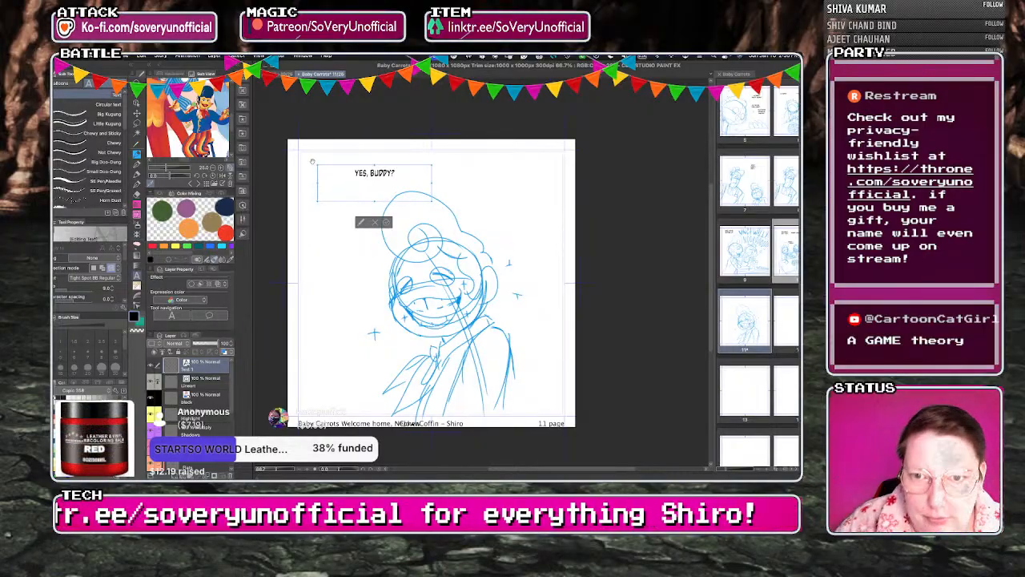
left_click_drag(433, 201, 367, 182)
left_click(354, 202)
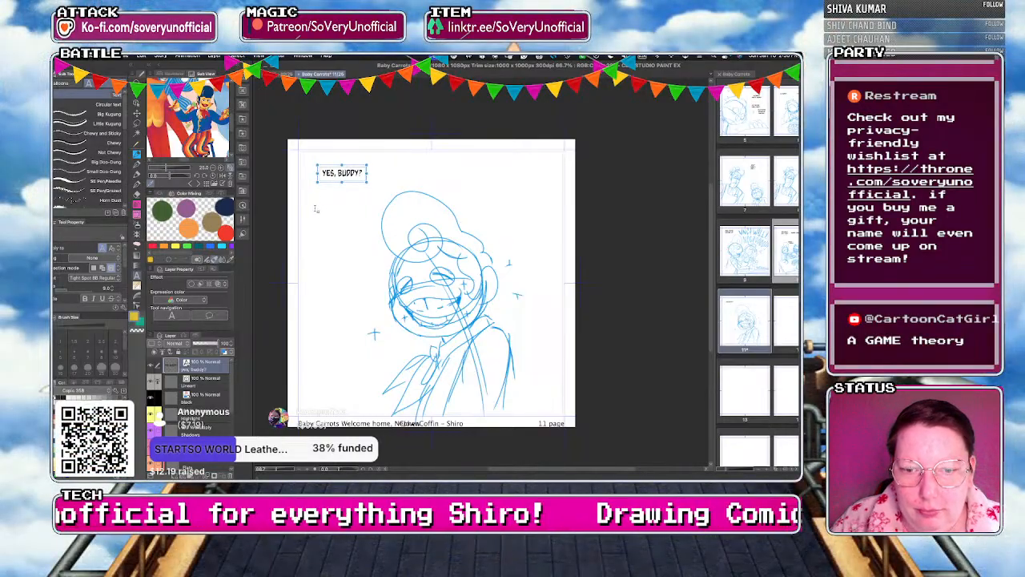
Add "WHAT ABOUT MY TEETH?" below the first line of dialogue, wrapped onto two lines in a narrow text box.
left_click(315, 208)
type("what about m")
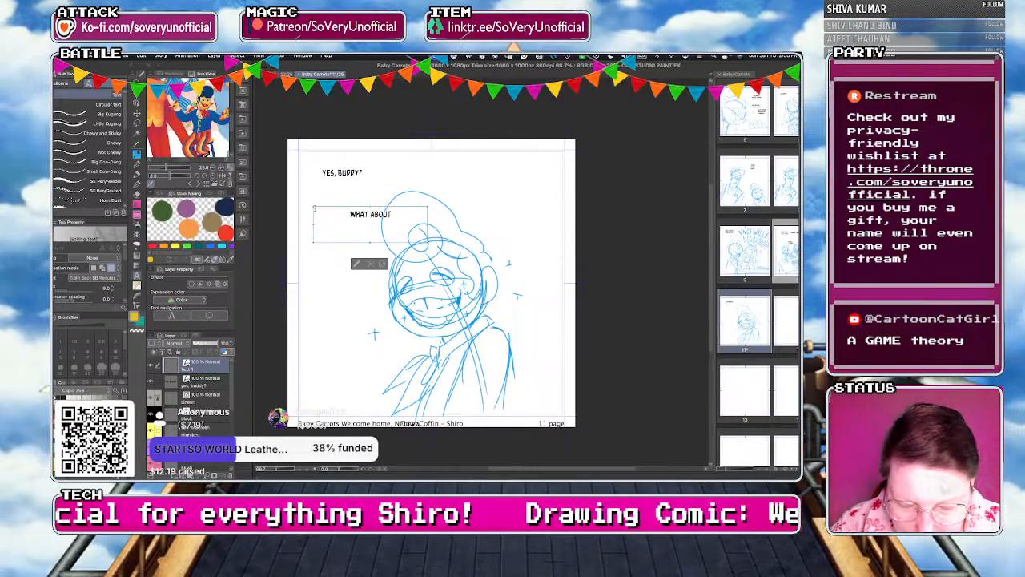
type("y teeth?")
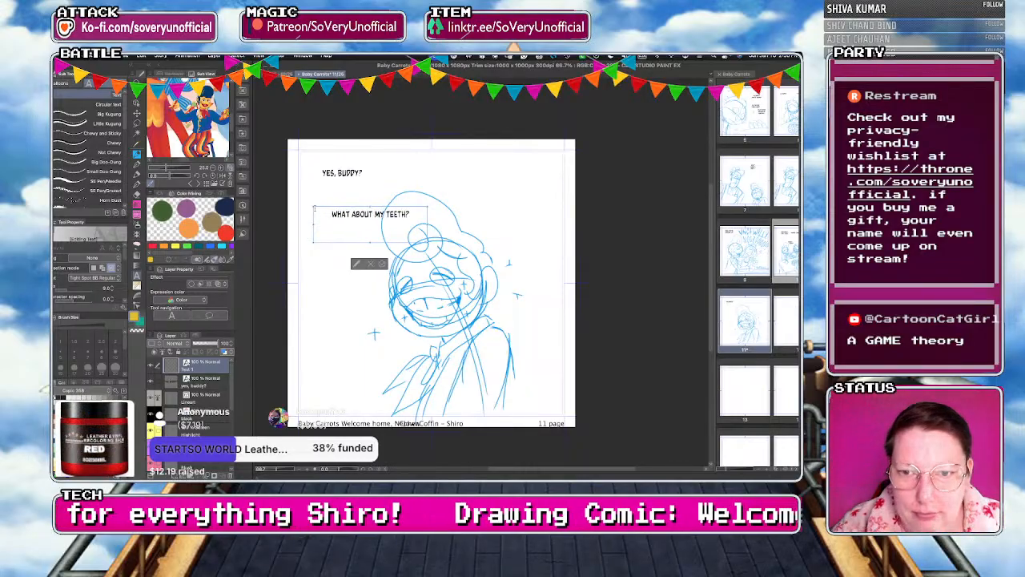
left_click_drag(427, 224, 334, 226)
left_click(353, 243)
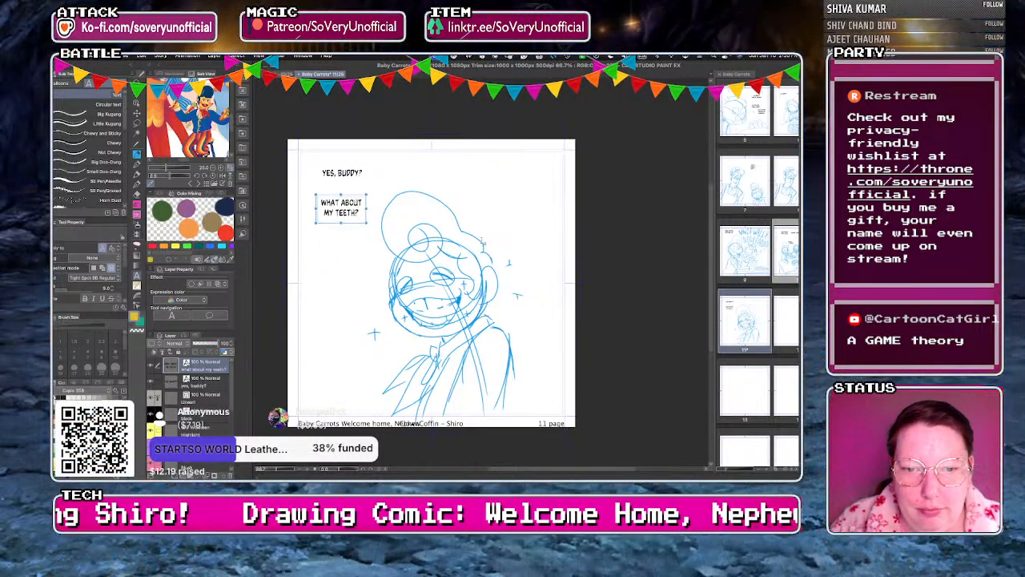
Add the dialogue "AREN'T THEY JUST, THE MOST?" in the page's upper right corner.
left_click(453, 170)
type("aren't they")
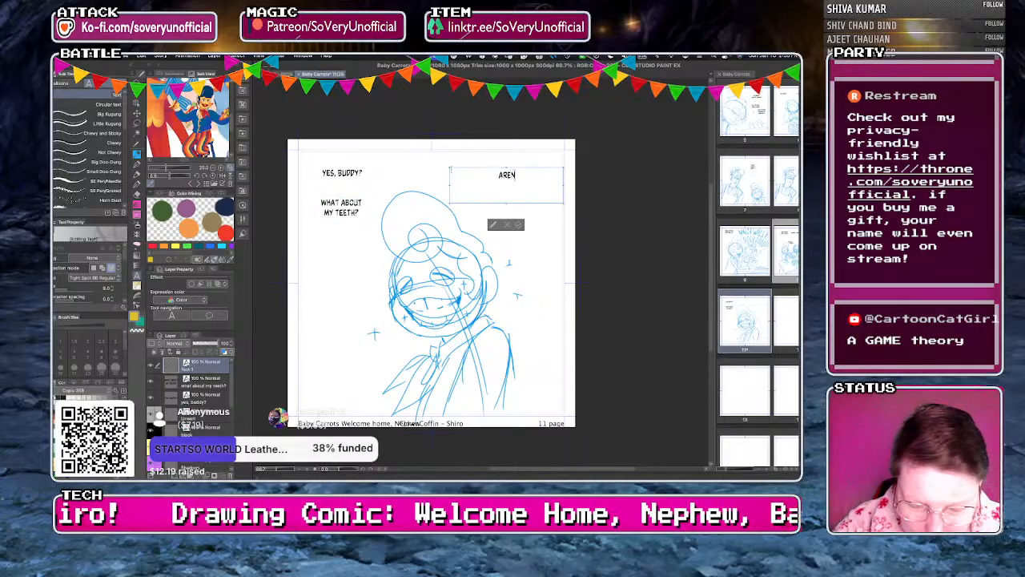
type(" just, the")
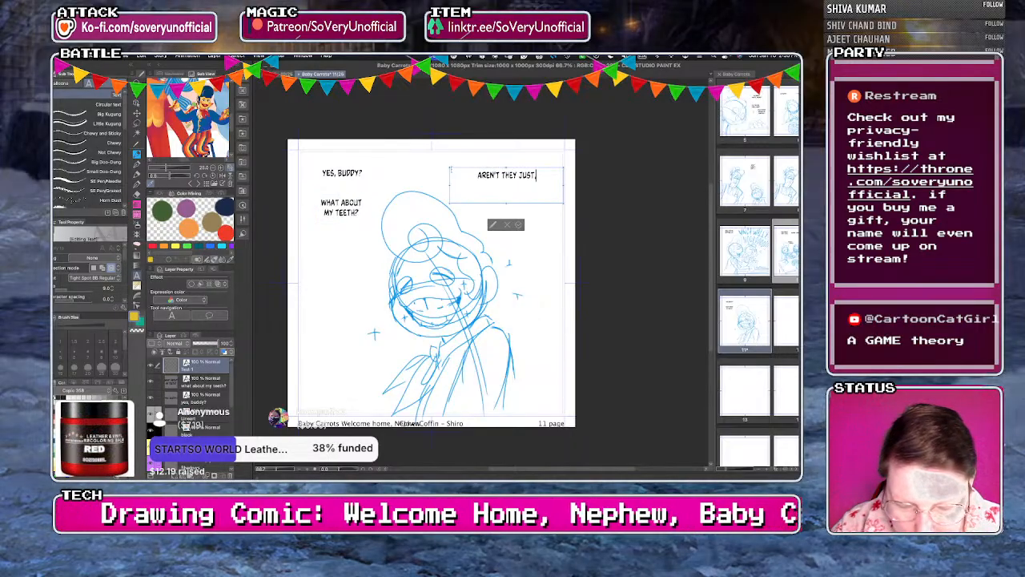
type(" most?")
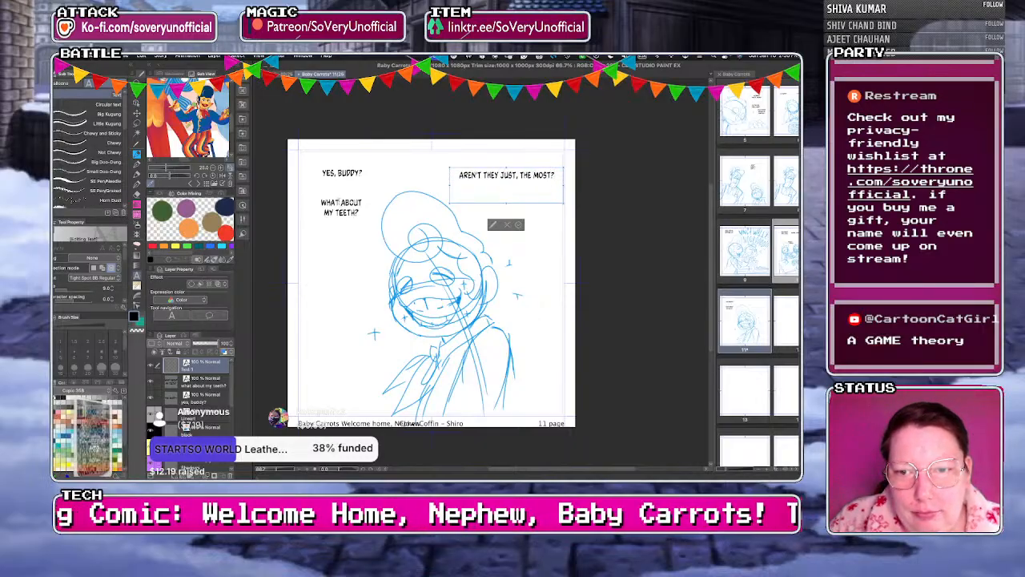
Insert a period after "ABOUT" in the dialogue about the teeth.
left_click(341, 205)
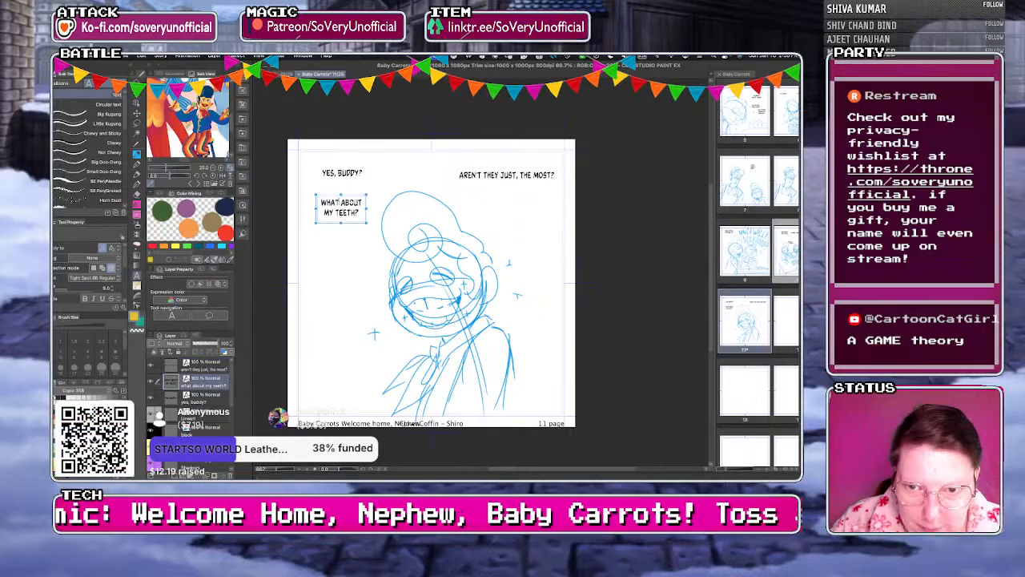
left_click(340, 201)
left_click(353, 243)
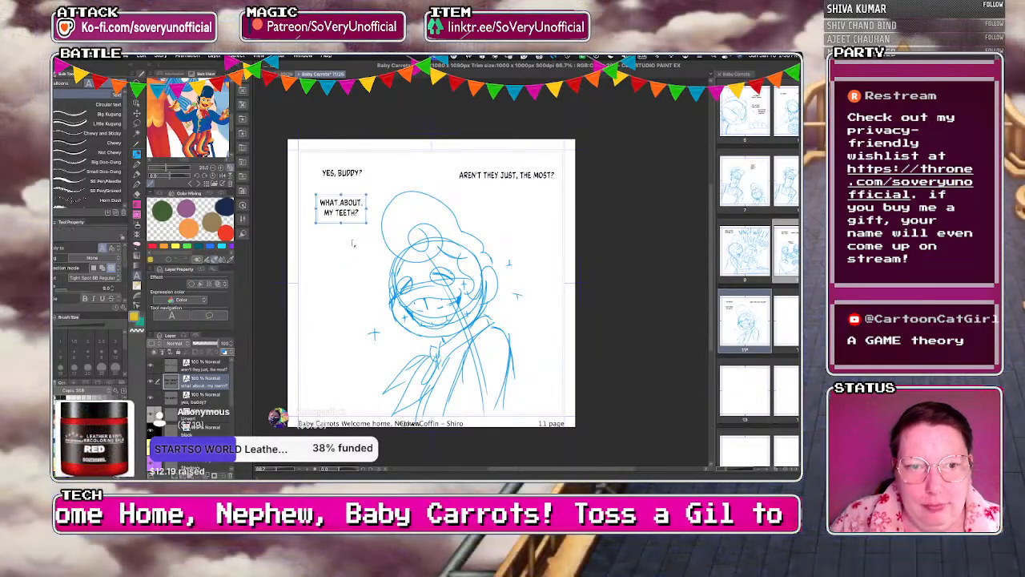
Replace the comma after "JUST" with a period and reduce the text box's height to one line.
left_click(498, 176)
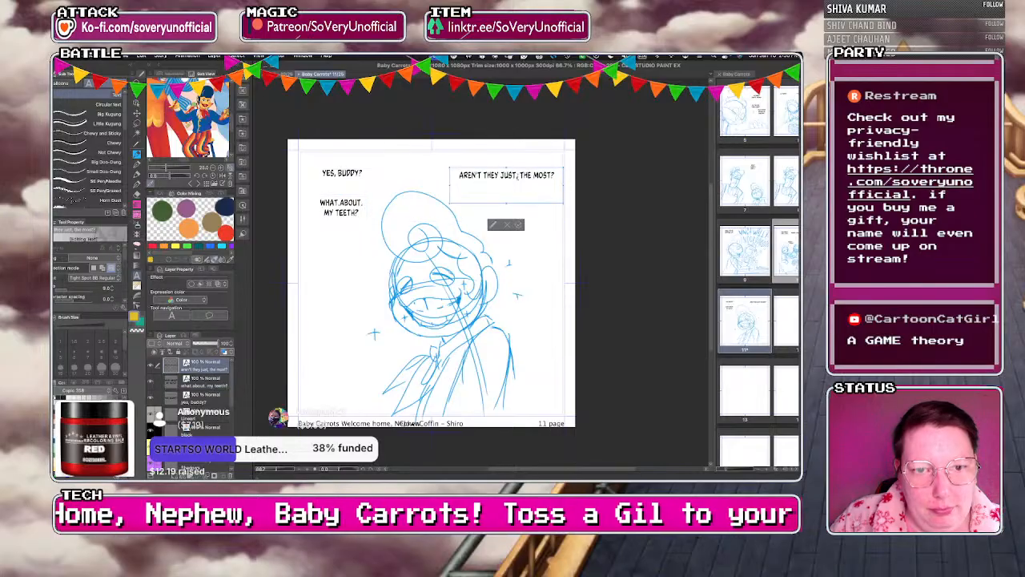
key("BackSpace")
type(".")
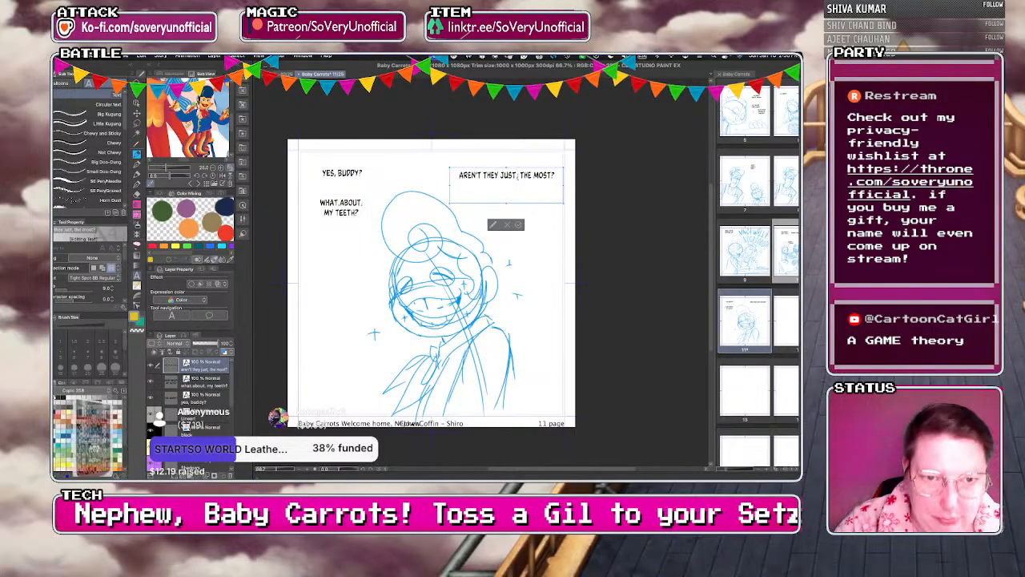
left_click(520, 226)
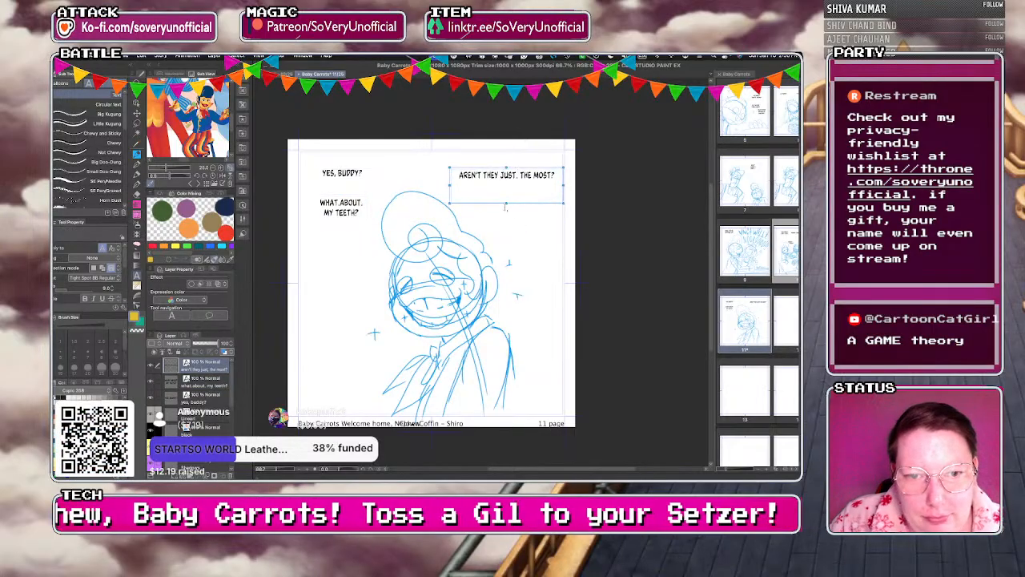
left_click_drag(506, 203, 506, 185)
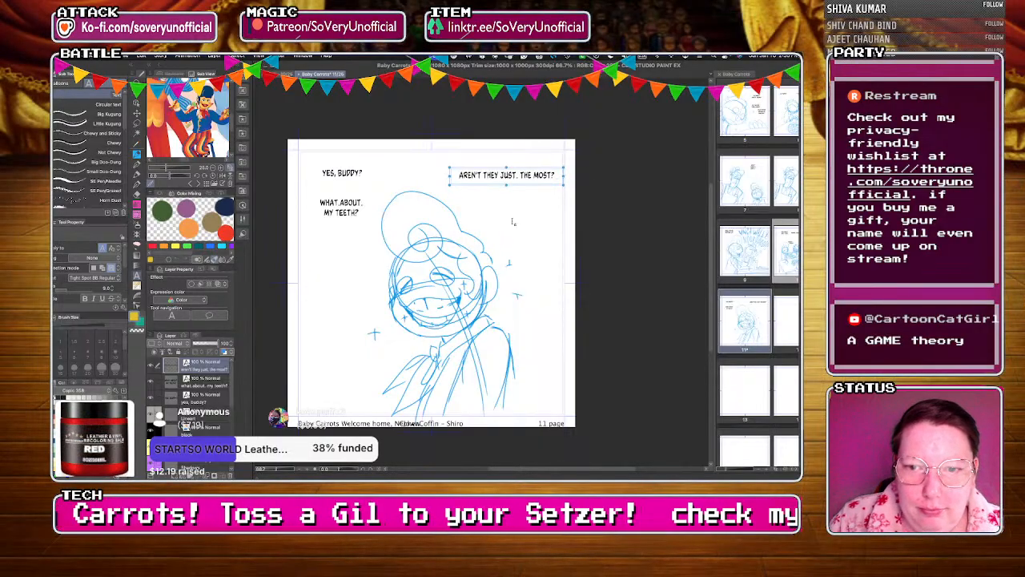
Insert a period after "WHAT" so the dialogue reads "WHAT. ABOUT. MY TEETH?".
left_click(341, 202, "shift")
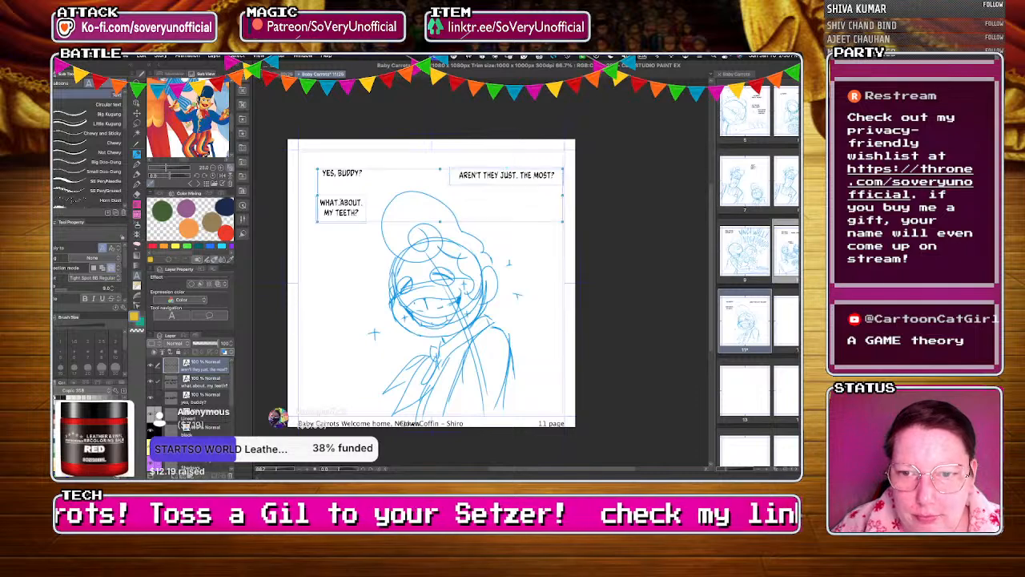
left_click(341, 202)
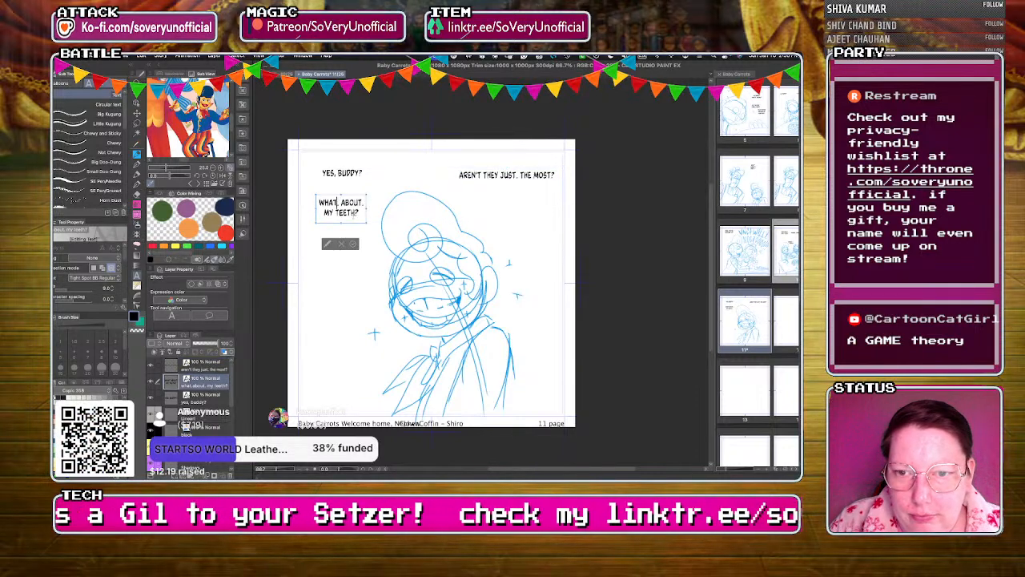
left_click(356, 245)
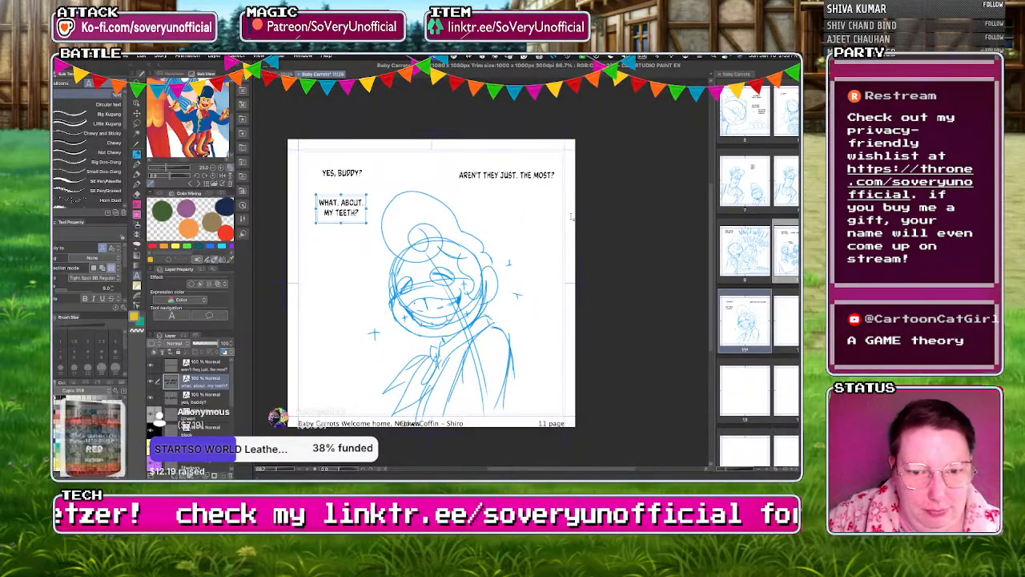
Open page 12 of the comic and save the changes to page 11.
double_click(785, 313)
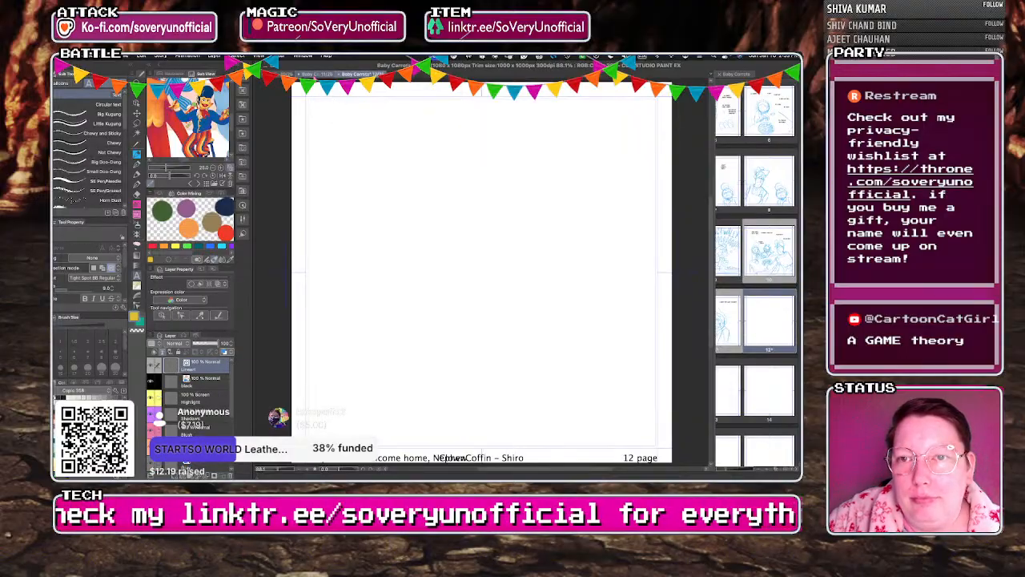
left_click(311, 74)
left_click(125, 56)
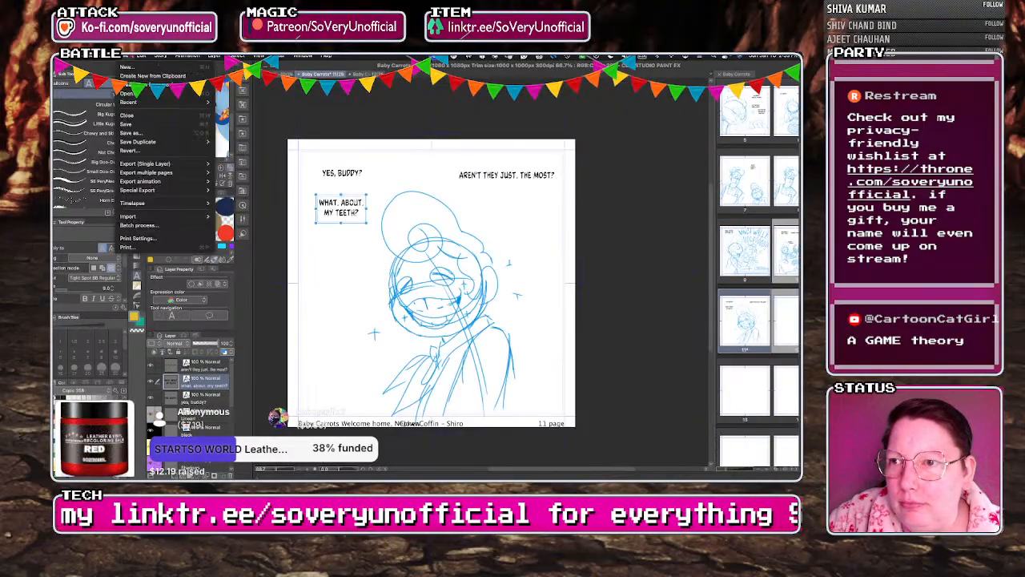
left_click(128, 124)
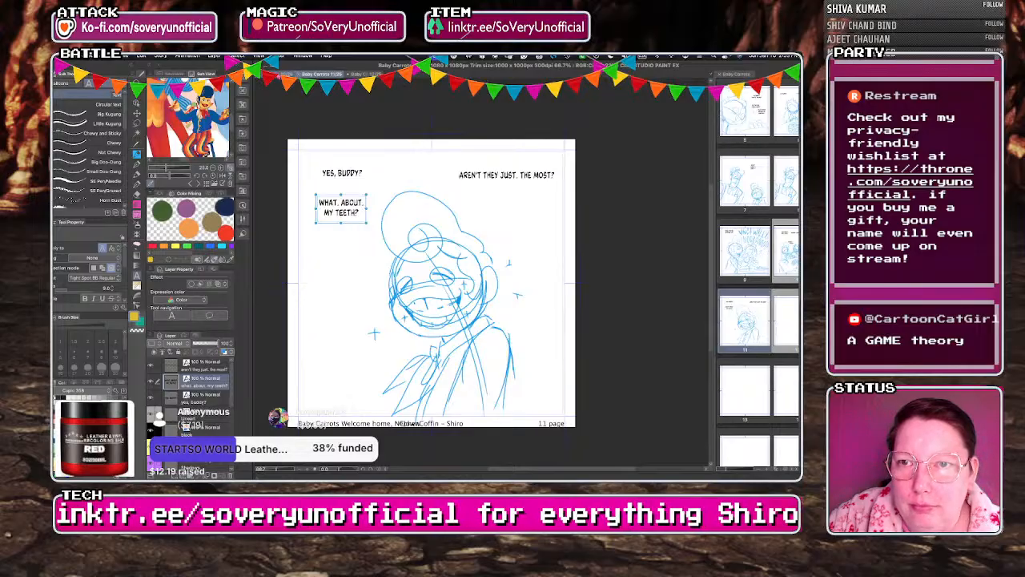
Select the sketch layer on page 10 and choose the Blue Real Pencil as the drawing tool.
left_click(283, 75)
left_click(143, 57)
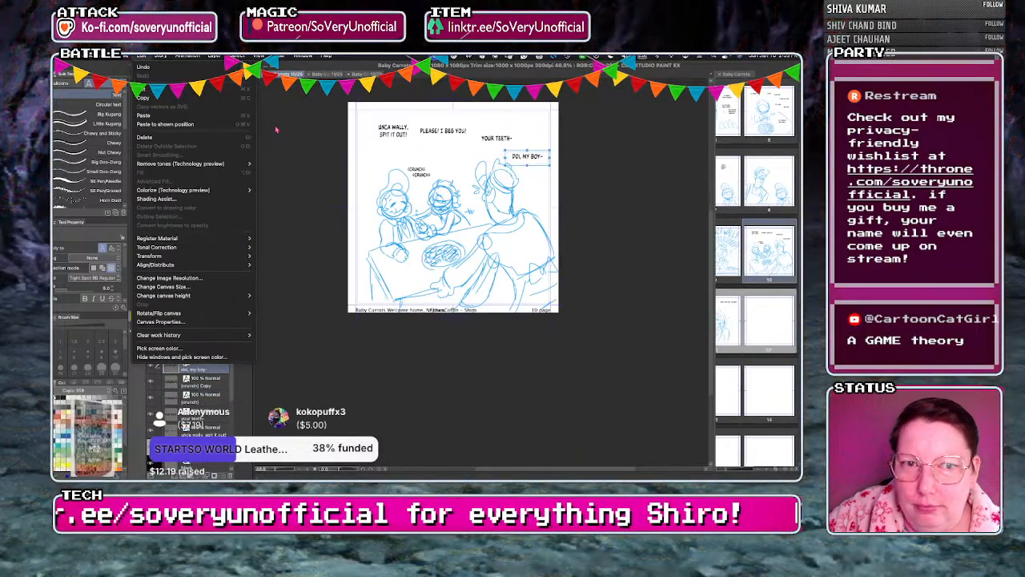
left_click(287, 127)
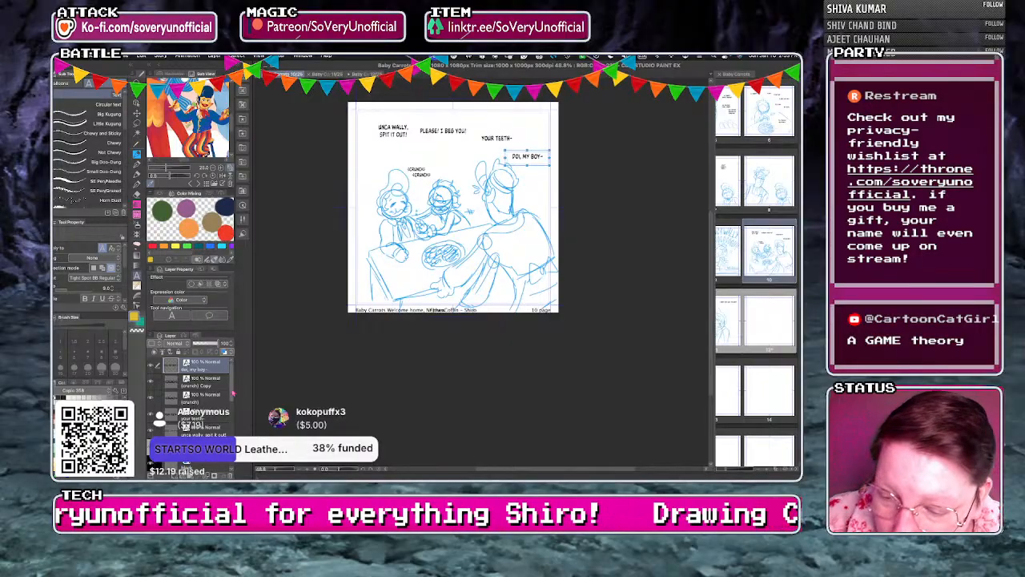
left_click_drag(233, 393, 240, 462)
left_click(198, 430)
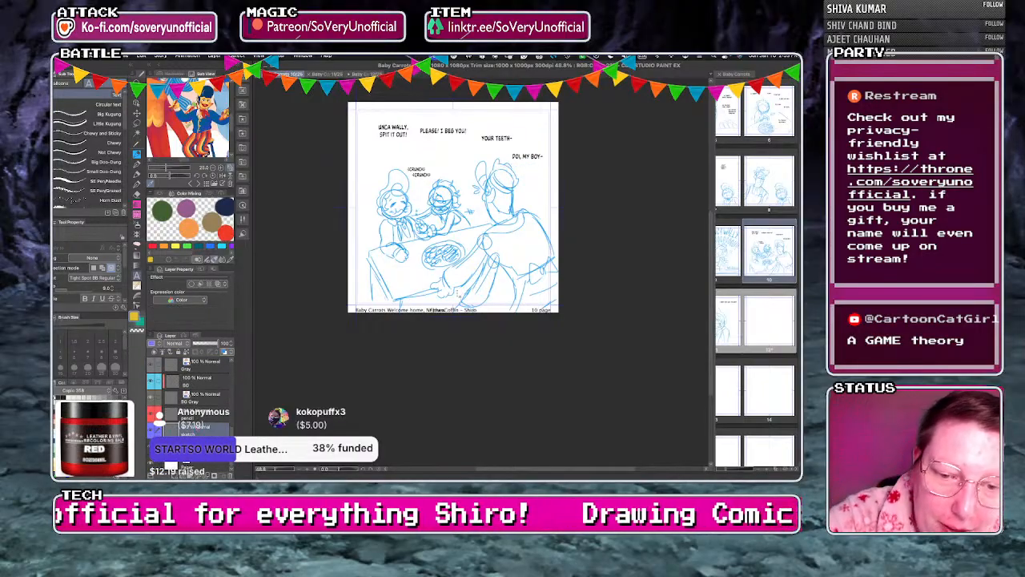
left_click(137, 154)
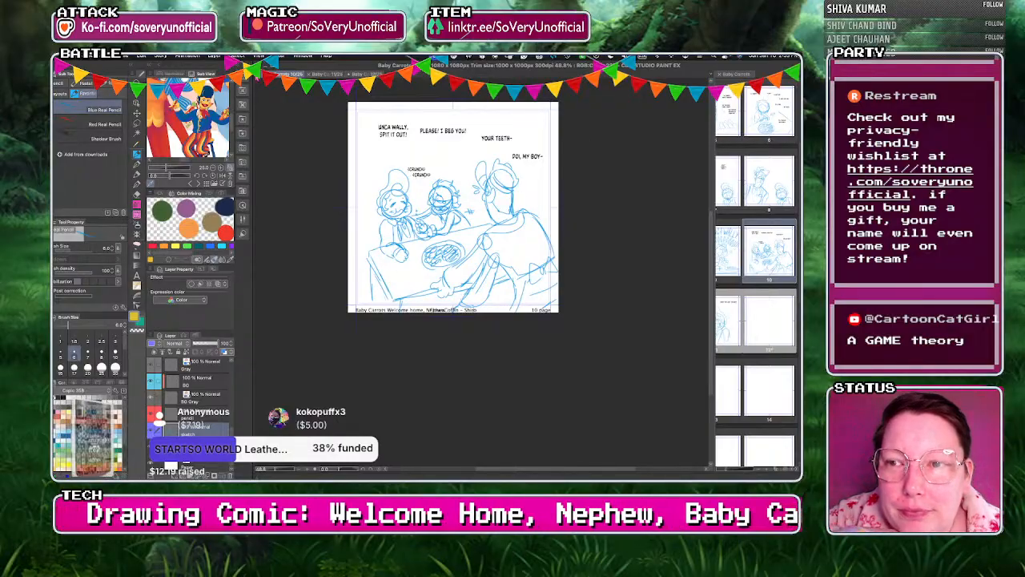
Close pages 10 and 11, keeping blank page 12 open for drawing.
key("super+w")
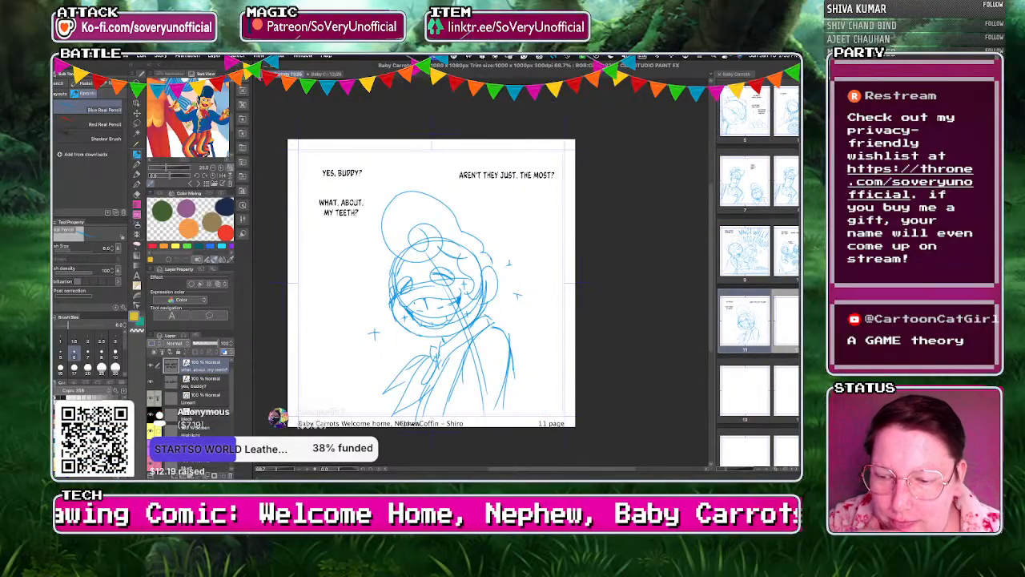
key("super+w")
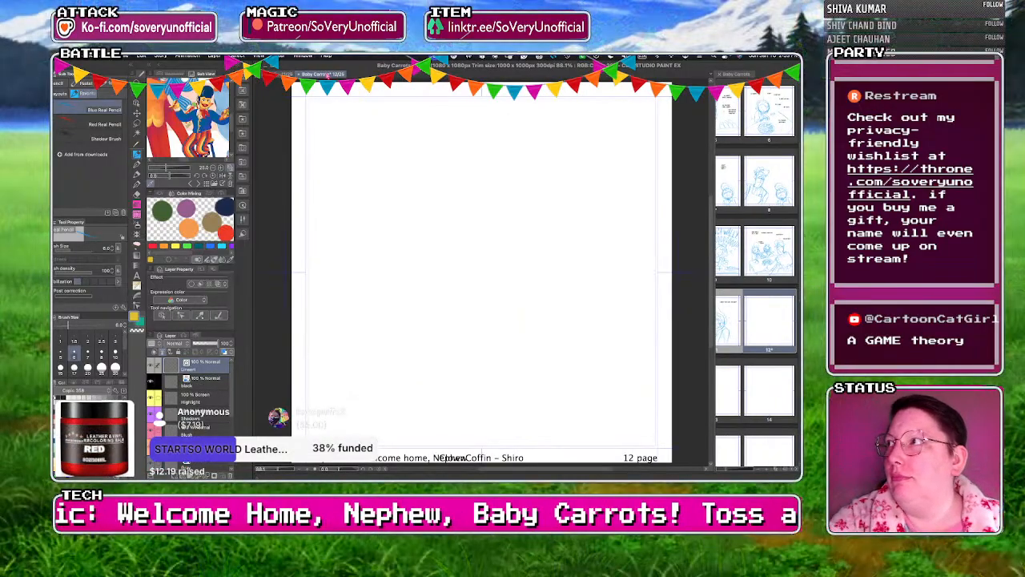
key("super+minus")
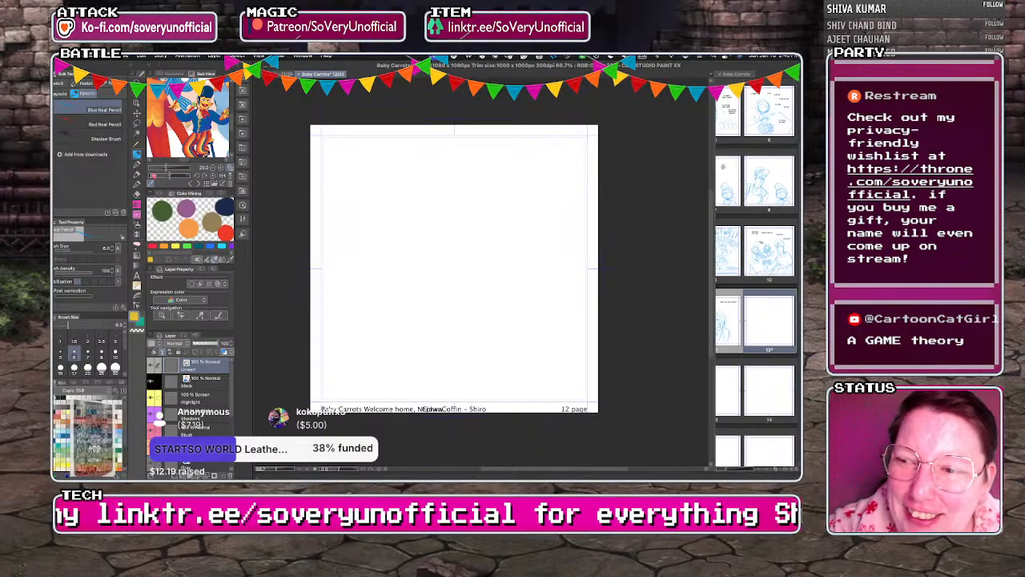
key("ctrl+plus")
key("ctrl+minus")
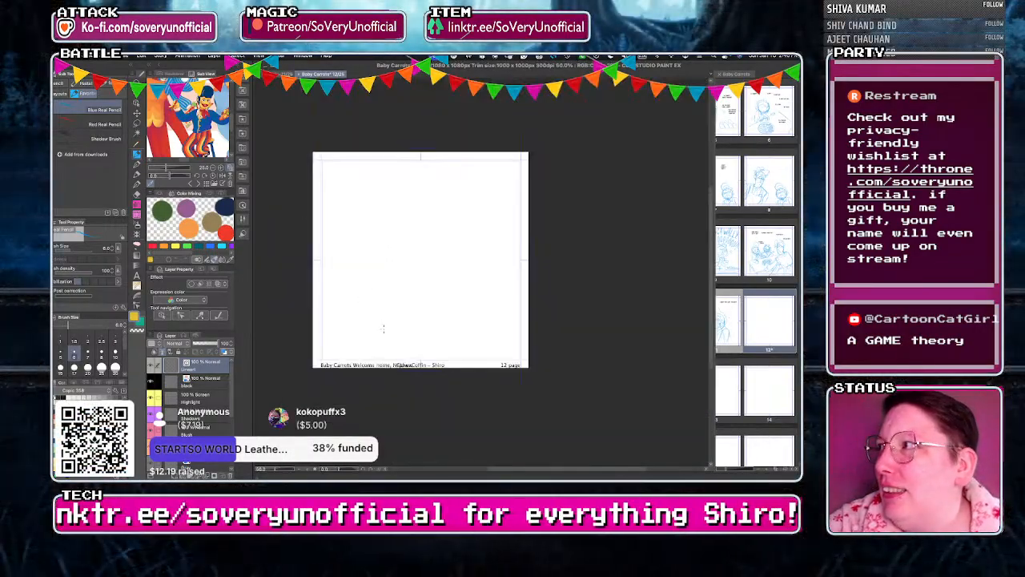
scroll(338, 254, "up", 1)
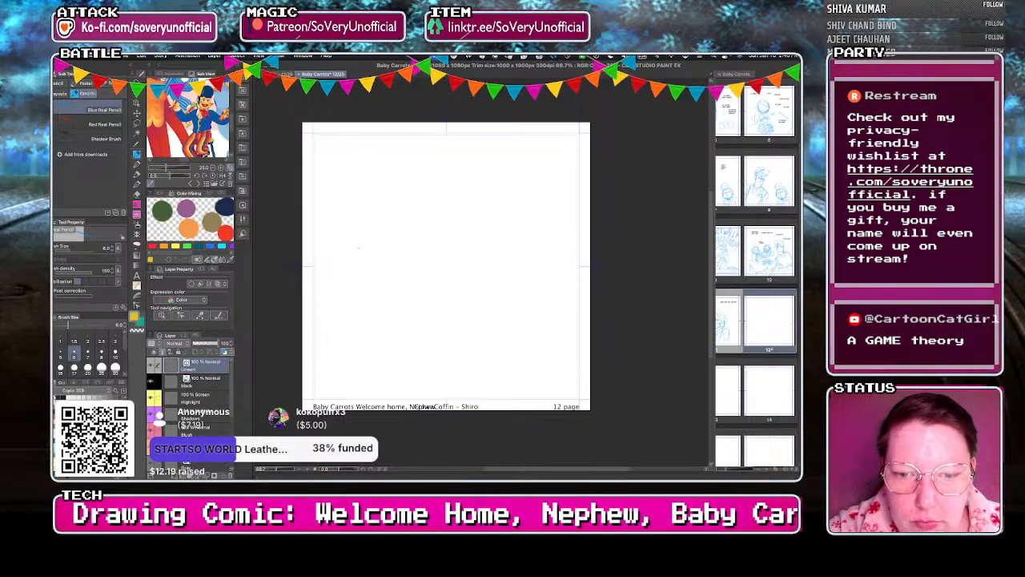
Sketch a round head in the middle of page 12 with curved face guidelines and a wide mouth at its lower edge.
mouse_move(480, 220)
left_mouse_down()
mouse_move(429, 314)
mouse_move(450, 209)
mouse_move(442, 218)
mouse_move(402, 319)
mouse_move(462, 329)
mouse_move(439, 255)
mouse_move(429, 319)
left_mouse_up()
key("ctrl+z")
left_click_drag(409, 260, 504, 295)
mouse_move(412, 296)
left_mouse_down()
mouse_move(474, 328)
mouse_move(462, 329)
left_mouse_up()
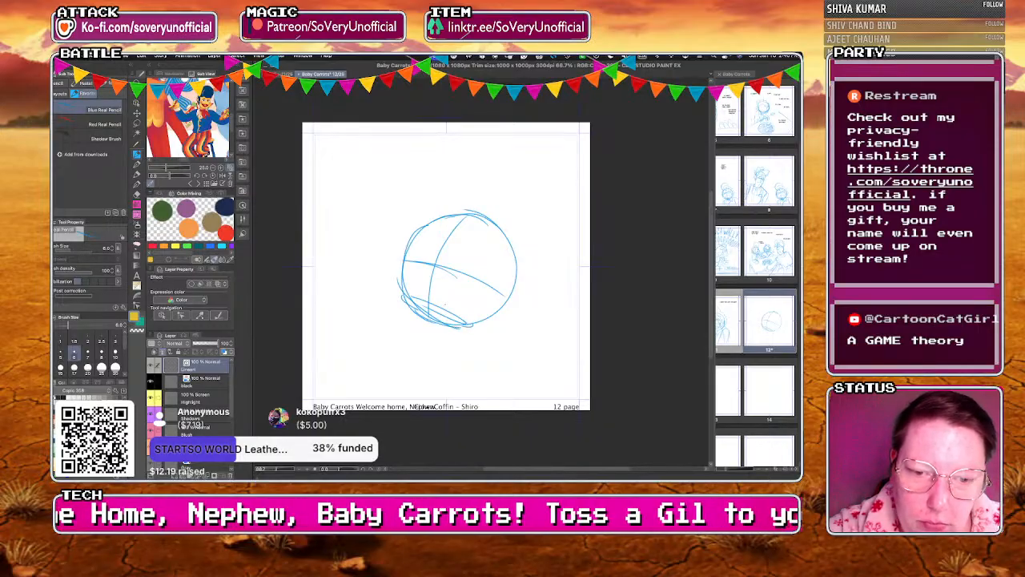
Draw two wide round eyes with tiny pupils and a round nose along the face guidelines.
mouse_move(439, 253)
left_mouse_down()
mouse_move(432, 277)
mouse_move(444, 252)
mouse_move(464, 242)
mouse_move(474, 254)
mouse_move(425, 260)
mouse_move(438, 245)
mouse_move(421, 260)
left_mouse_up()
key("ctrl+z")
left_click(461, 253)
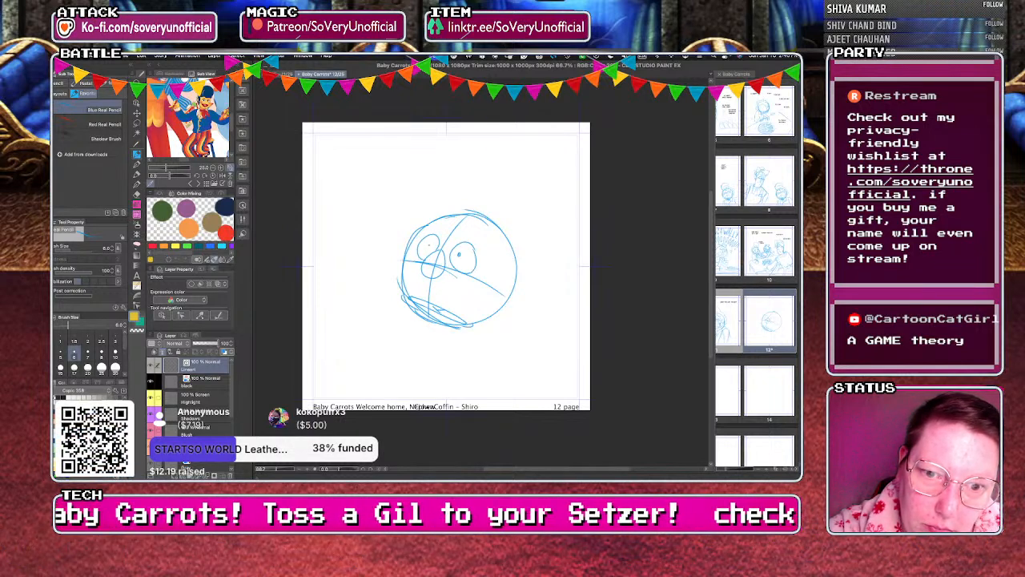
left_click_drag(458, 271, 475, 277)
left_click_drag(411, 253, 419, 262)
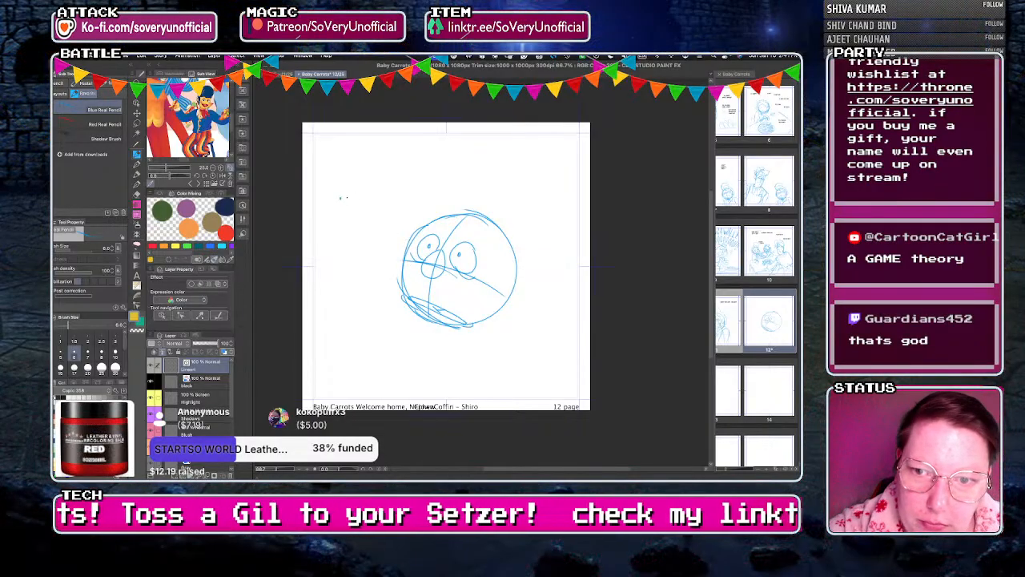
Add the ear, spiky hair tufts over the back of the head and small sweat drops on its side.
left_click_drag(517, 280, 510, 302)
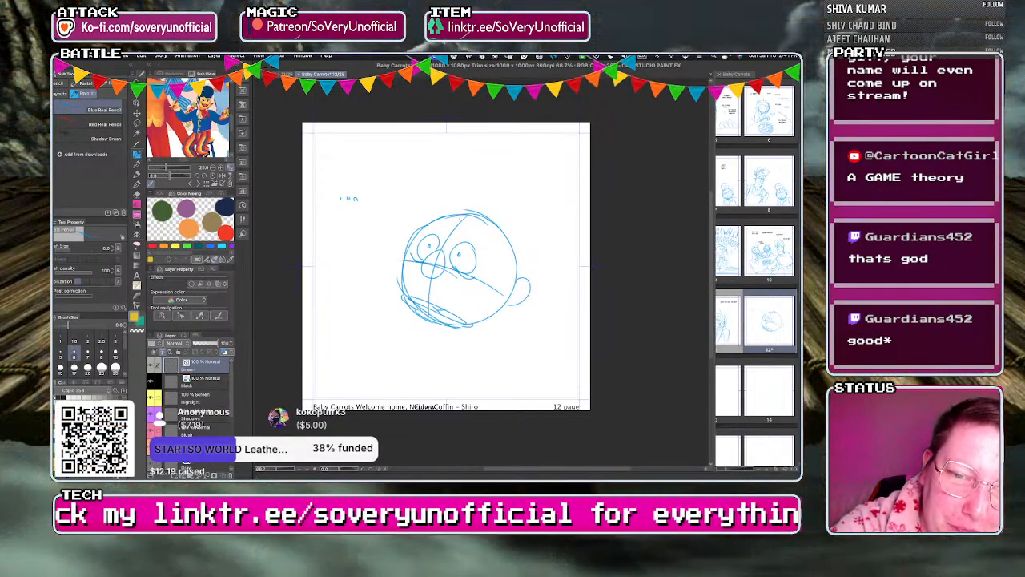
mouse_move(462, 210)
left_mouse_down()
mouse_move(489, 200)
mouse_move(501, 210)
mouse_move(532, 241)
mouse_move(530, 273)
left_mouse_up()
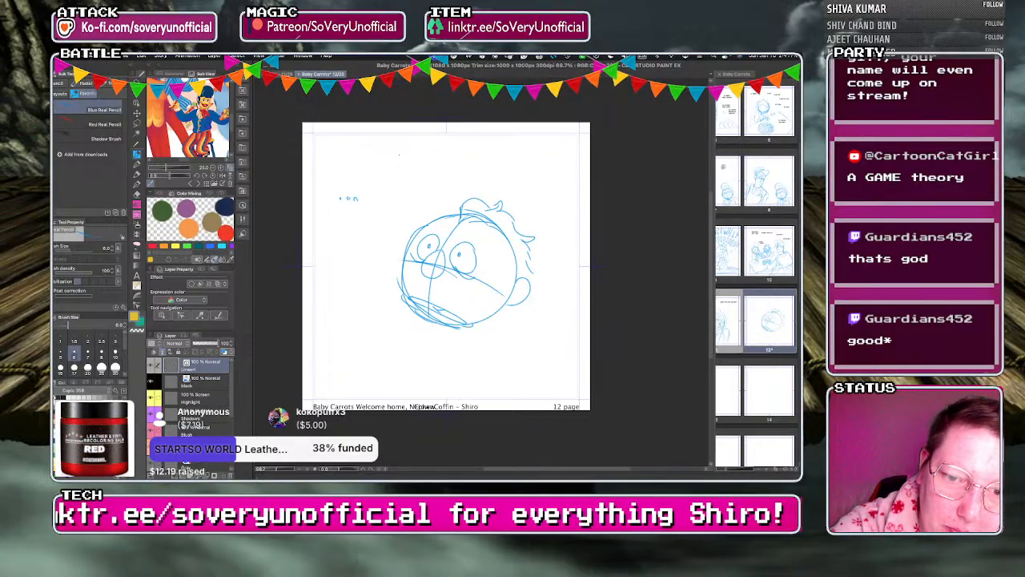
mouse_move(459, 221)
left_mouse_down()
mouse_move(451, 192)
mouse_move(484, 192)
left_mouse_up()
mouse_move(510, 231)
left_mouse_down()
mouse_move(523, 218)
mouse_move(517, 233)
left_mouse_up()
mouse_move(521, 261)
left_mouse_down()
mouse_move(535, 274)
mouse_move(501, 258)
left_mouse_up()
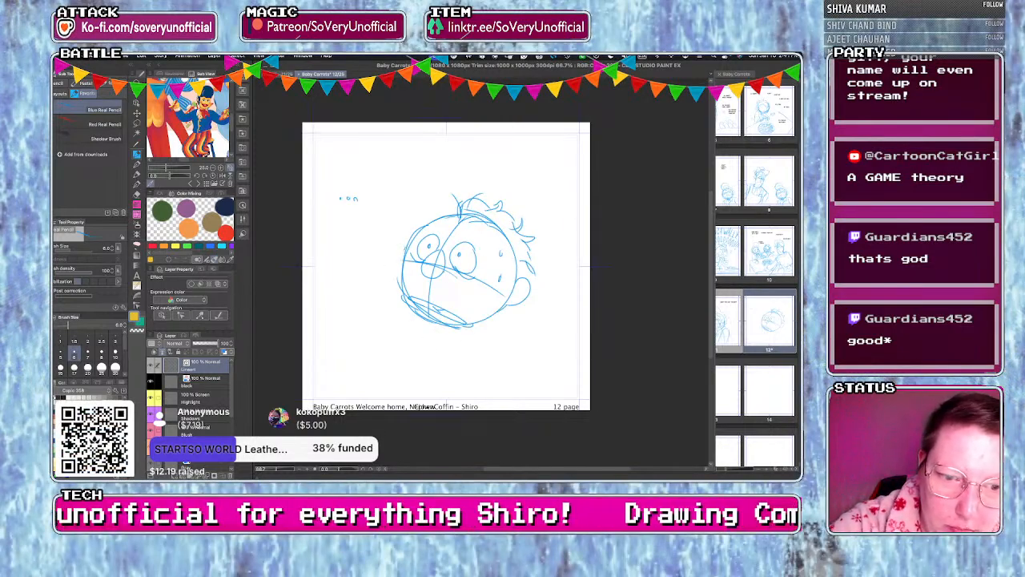
Sketch the torso lines running from the chin to the page's lower edge and add hair tufts below the ear.
left_click_drag(500, 314, 514, 323)
left_click_drag(425, 322, 383, 392)
left_click_drag(443, 329, 423, 398)
mouse_move(410, 312)
left_mouse_down()
mouse_move(368, 338)
mouse_move(344, 397)
left_mouse_up()
left_click_drag(487, 319, 495, 333)
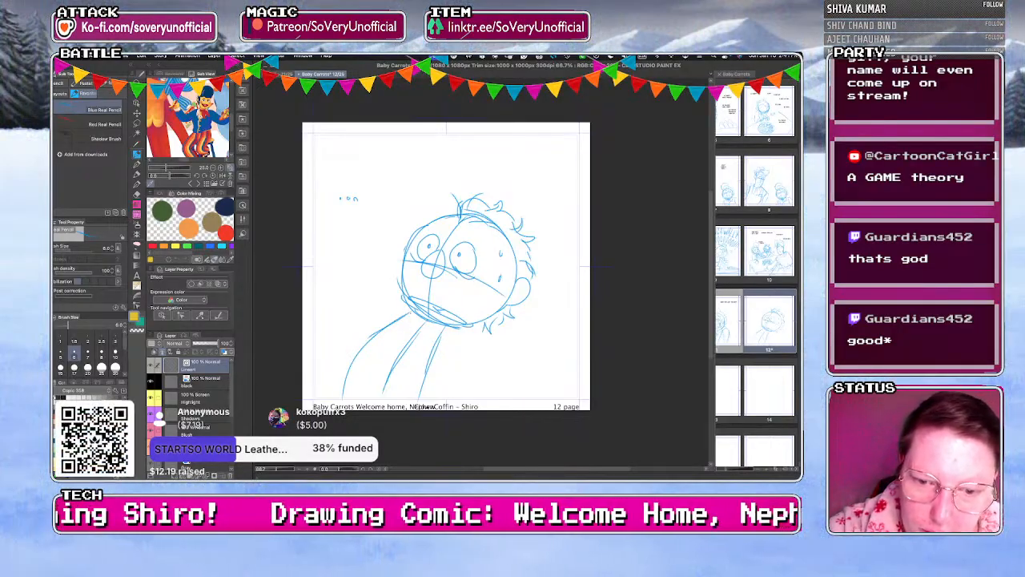
Draw an arm stretching from under the chin to the page's left edge, redoing the stroke until it fits.
left_click_drag(411, 303, 309, 353)
key("ctrl+z")
left_click_drag(403, 302, 306, 305)
key("ctrl+z")
mouse_move(408, 304)
left_mouse_down()
mouse_move(306, 319)
mouse_move(304, 342)
left_mouse_up()
Draw the character's back curving down from the head and rounded shapes in the page's lower left corner.
left_click_drag(458, 329, 468, 357)
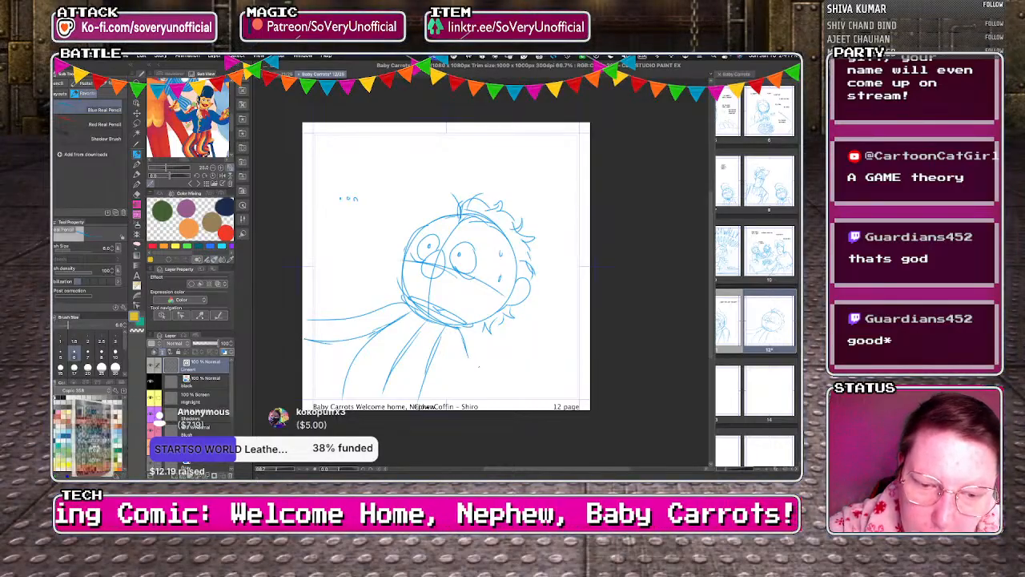
key("ctrl+z")
mouse_move(466, 329)
left_mouse_down()
mouse_move(444, 386)
mouse_move(431, 358)
left_mouse_up()
left_click_drag(394, 388, 357, 405)
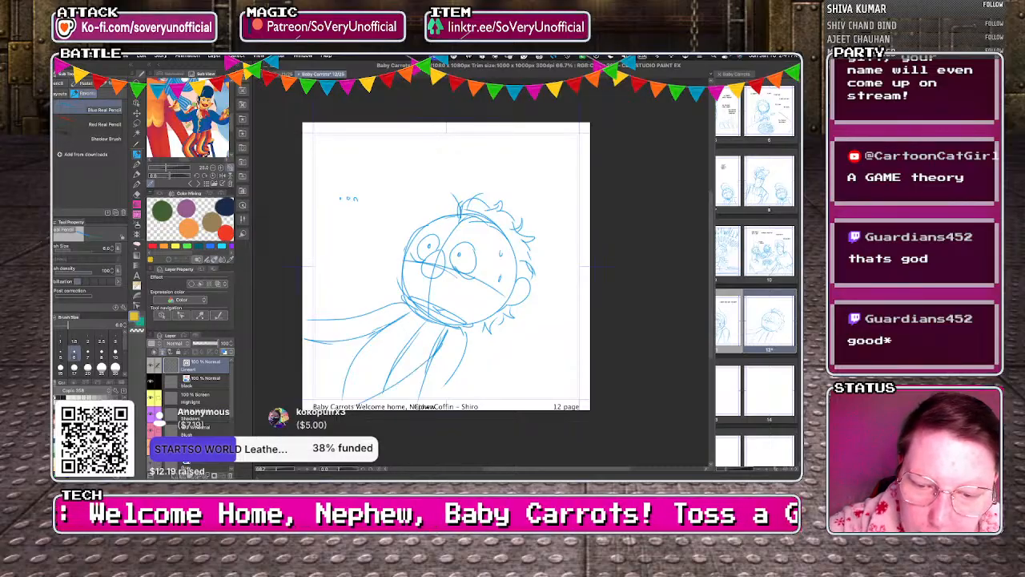
mouse_move(444, 382)
left_mouse_down()
mouse_move(417, 409)
mouse_move(445, 403)
left_mouse_up()
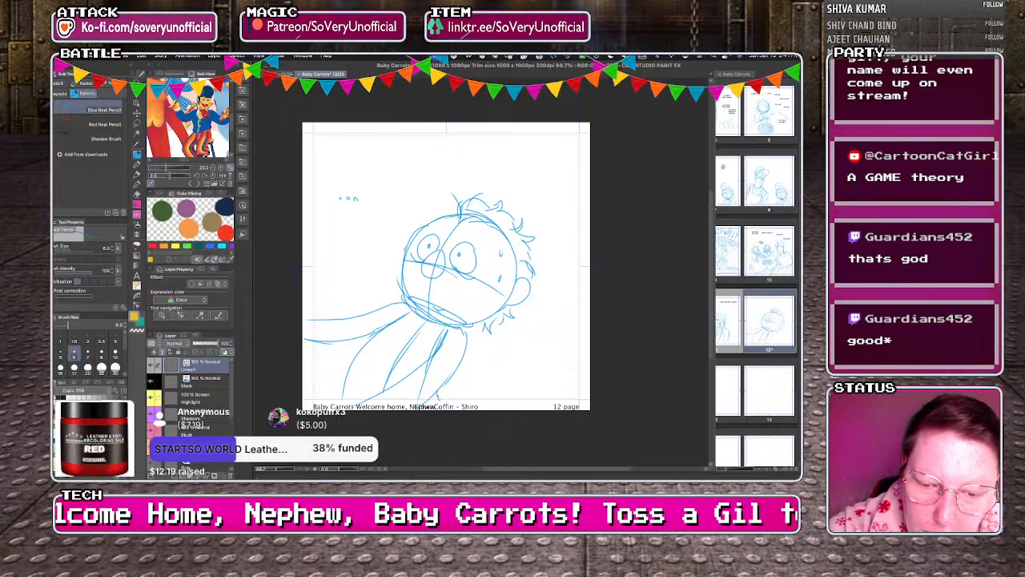
mouse_move(317, 382)
left_mouse_down()
mouse_move(345, 402)
mouse_move(317, 383)
left_mouse_up()
left_click_drag(305, 398, 321, 401)
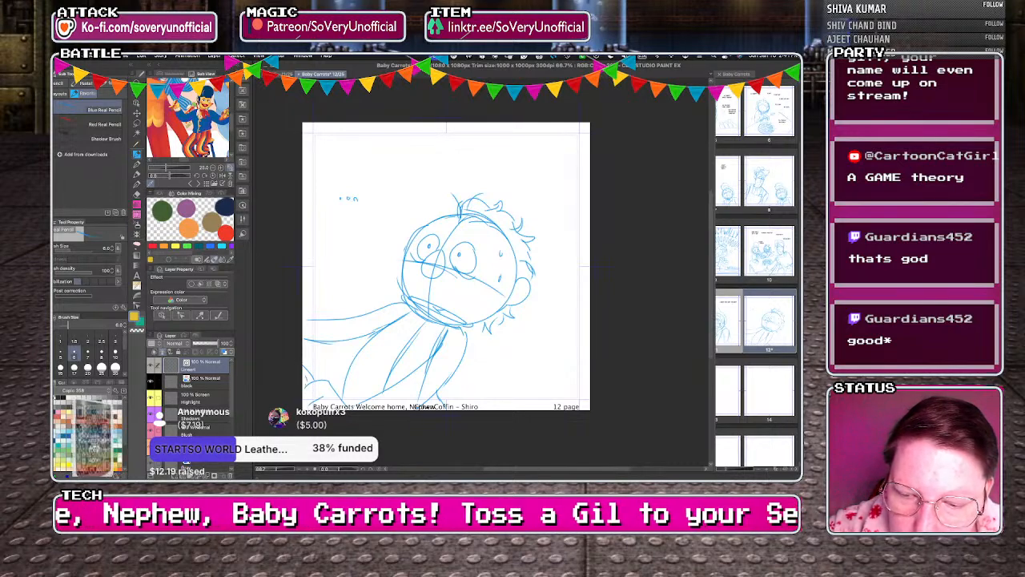
Add clothing details with rounded shapes on the chest and a crease line below the eye.
left_click_drag(432, 332, 412, 369)
mouse_move(415, 314)
left_mouse_down()
mouse_move(378, 338)
mouse_move(392, 346)
mouse_move(377, 385)
left_mouse_up()
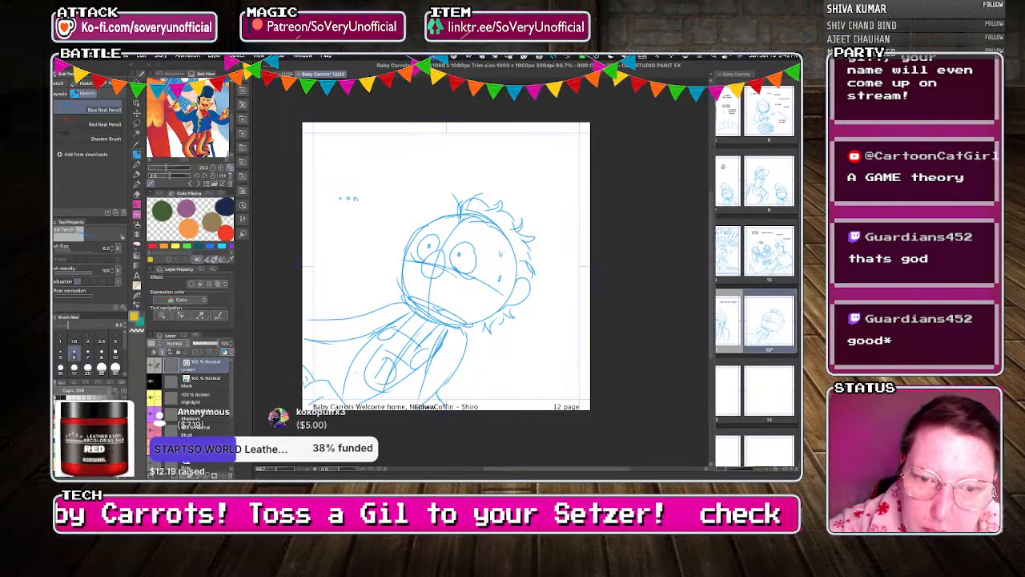
left_click_drag(449, 269, 466, 305)
scroll(434, 426, "down", 2)
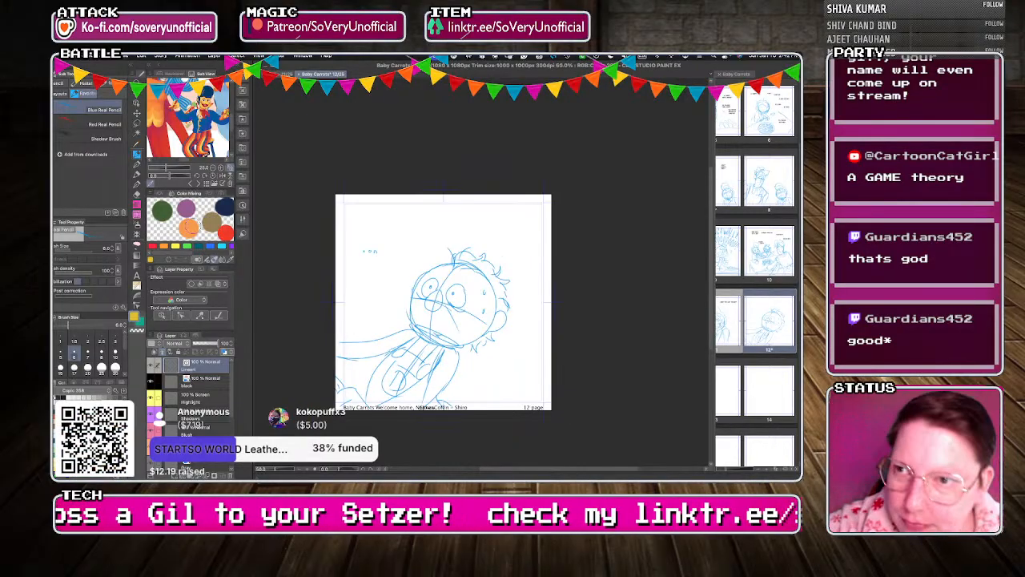
Transfer page 12's drawing from the Lineart layer to the sketch layer by duplicating it and merging the copy down.
left_click(214, 56)
left_click(215, 120)
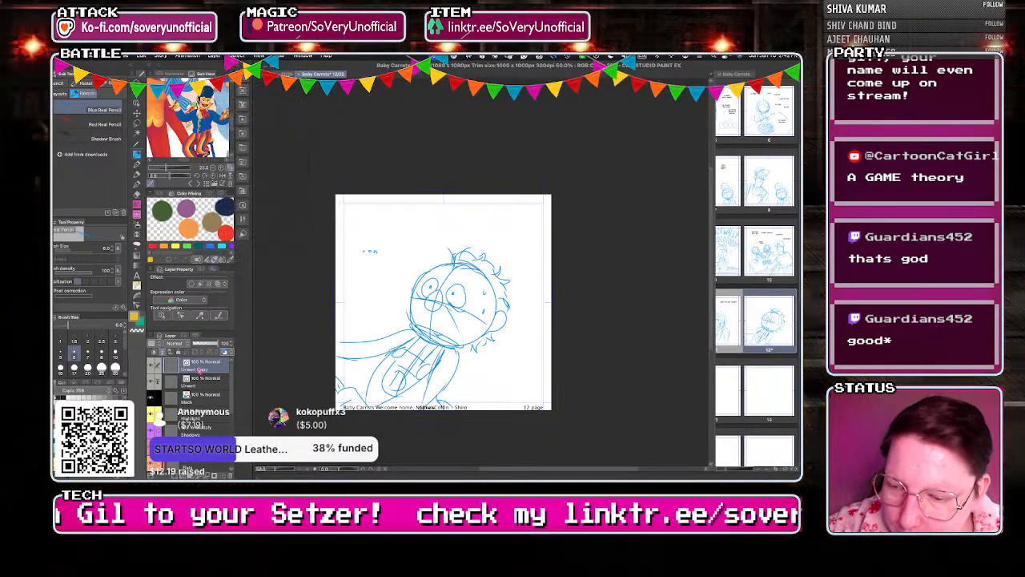
scroll(192, 400, "down", 2)
scroll(188, 397, "down", 3)
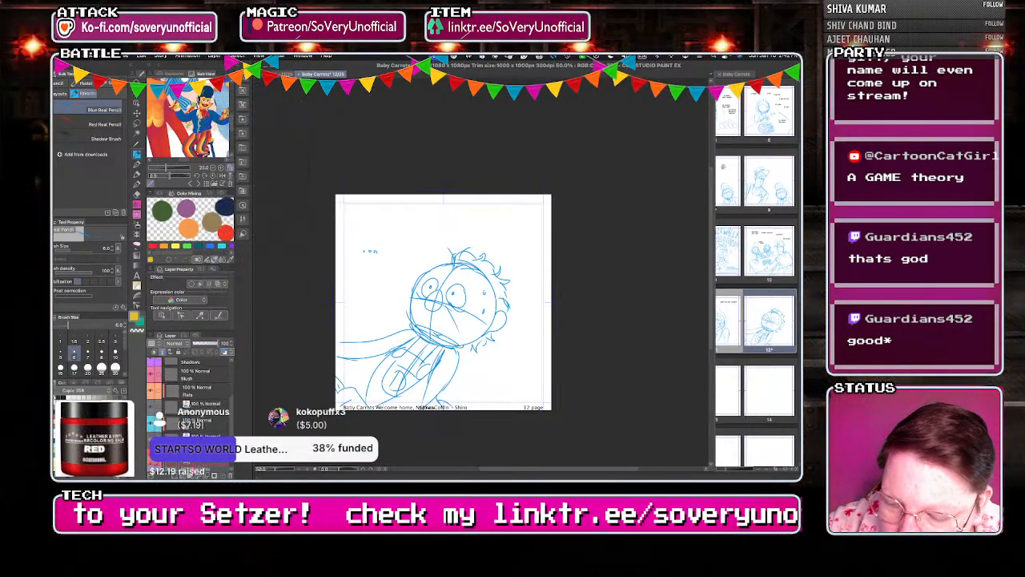
key("super+e")
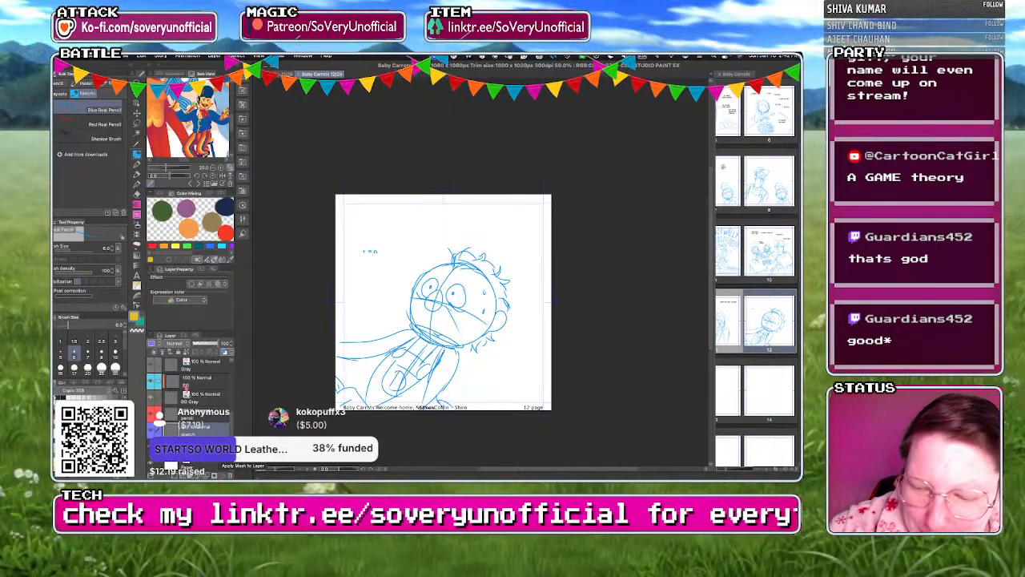
left_click_drag(231, 430, 231, 381)
left_click(199, 368)
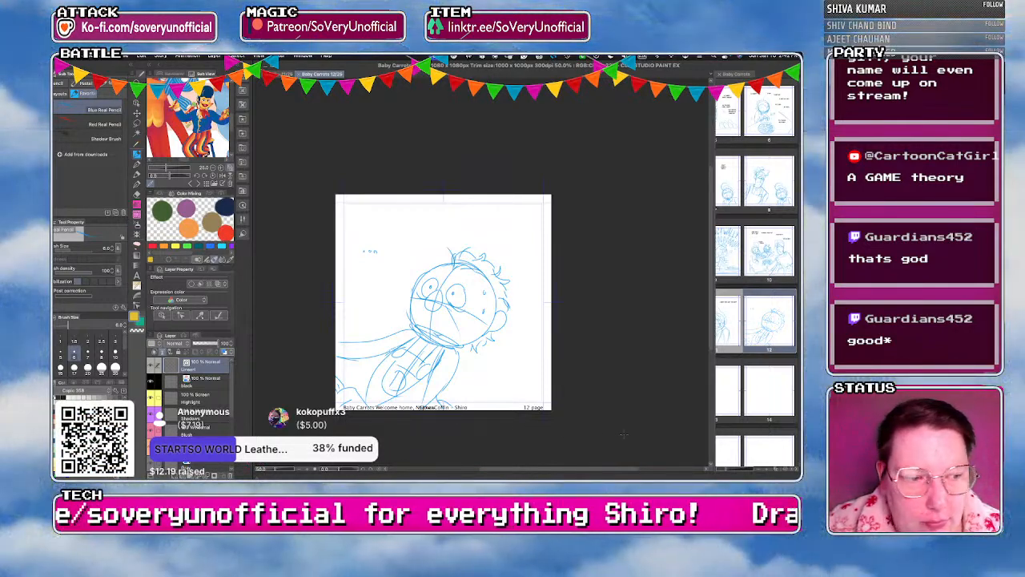
Open page 13 and sketch a plate's curved edges topped with a row of rounded carrots in the lower right corner.
double_click(733, 390)
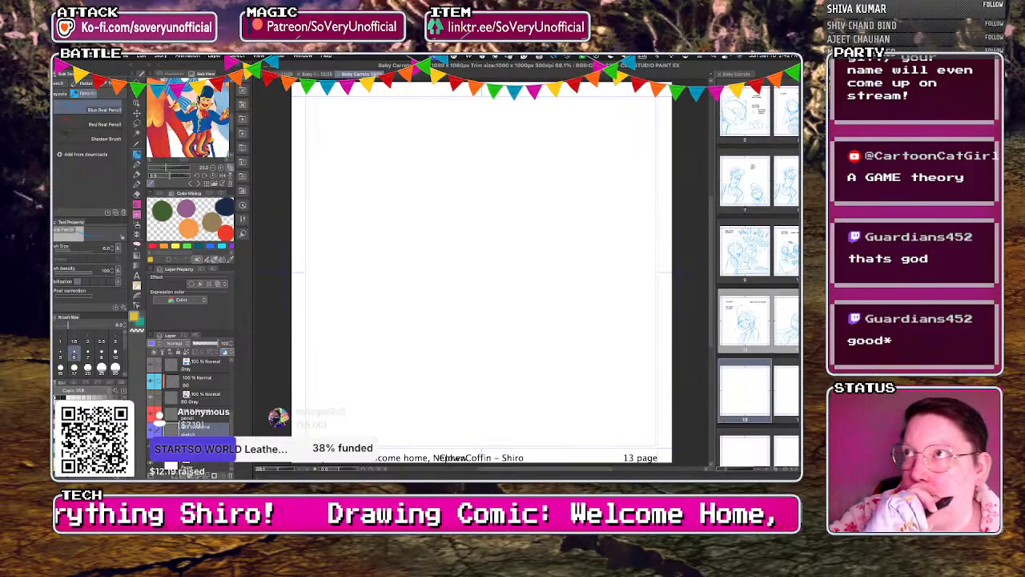
scroll(381, 329, "down", 2)
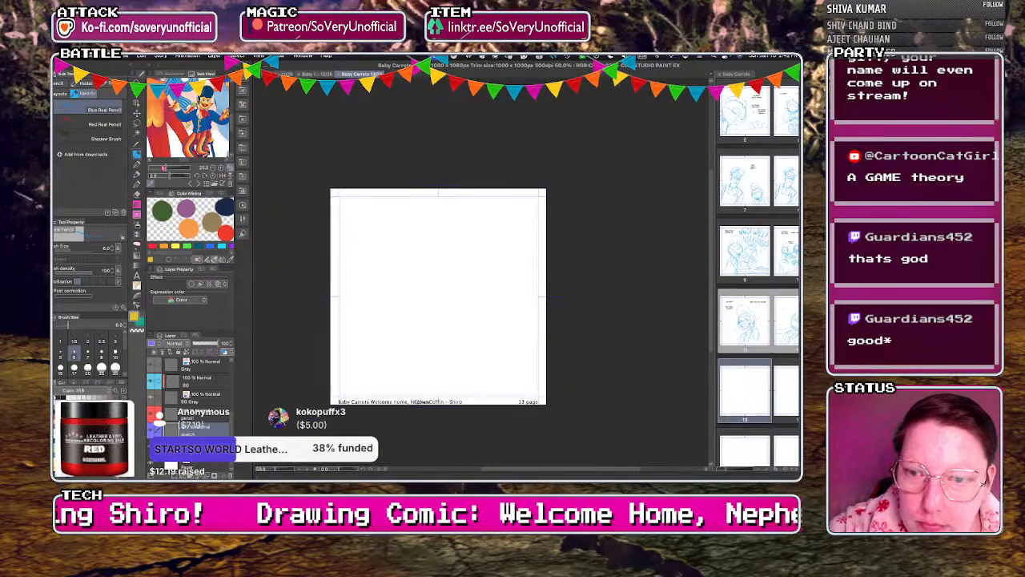
scroll(379, 242, "up", 1)
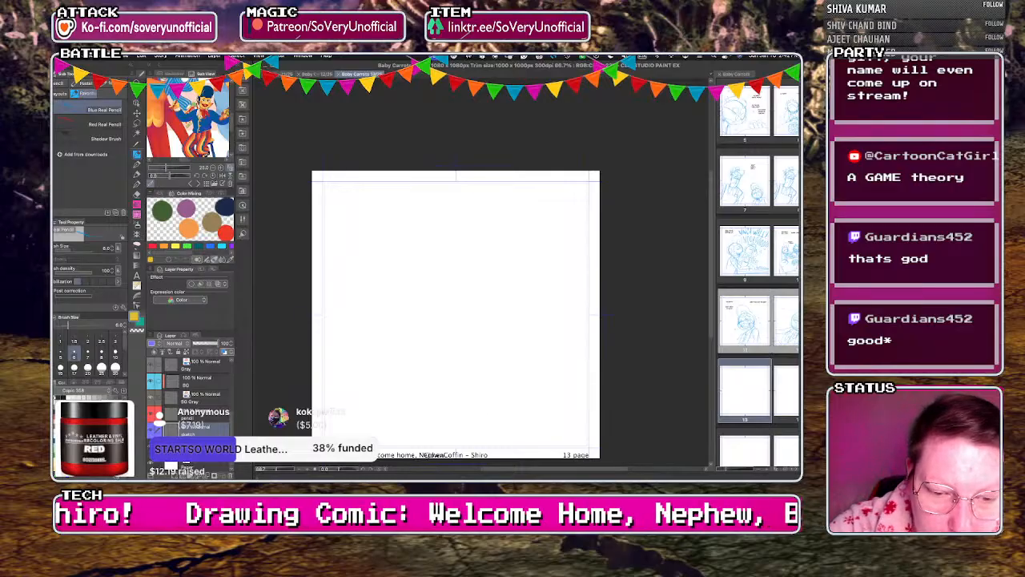
left_click_drag(416, 443, 595, 402)
left_click_drag(451, 454, 599, 434)
mouse_move(523, 403)
left_mouse_down()
mouse_move(501, 375)
mouse_move(482, 394)
mouse_move(547, 399)
mouse_move(516, 382)
mouse_move(576, 397)
left_mouse_up()
Draw a circular head with curved neck, shoulder and torso lines below it on the left half of page 13.
mouse_move(395, 258)
left_mouse_down()
mouse_move(458, 298)
mouse_move(450, 328)
mouse_move(454, 278)
left_mouse_up()
left_click_drag(393, 327, 338, 436)
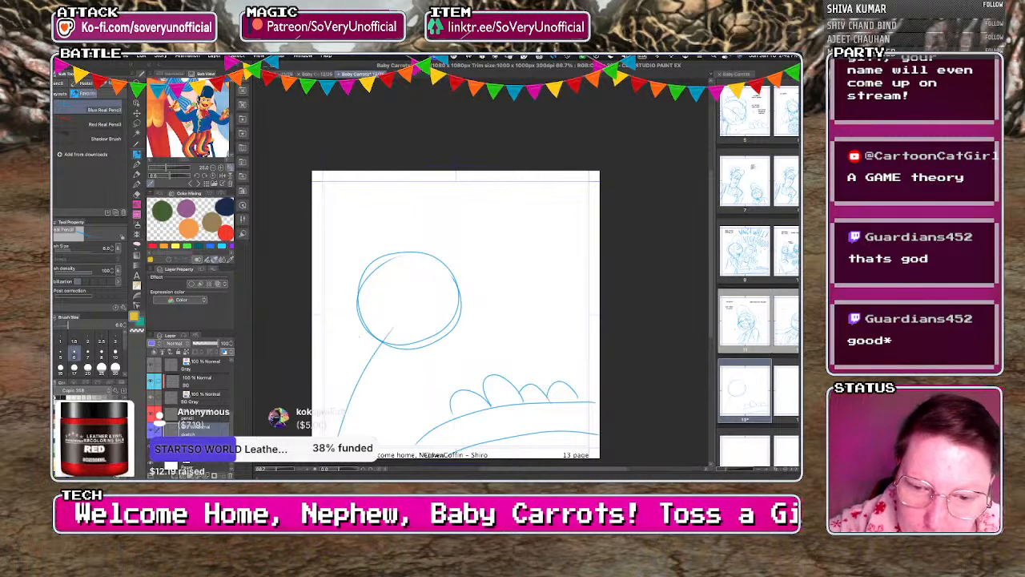
mouse_move(395, 339)
left_mouse_down()
mouse_move(316, 407)
mouse_move(375, 407)
left_mouse_up()
left_click_drag(397, 359, 379, 445)
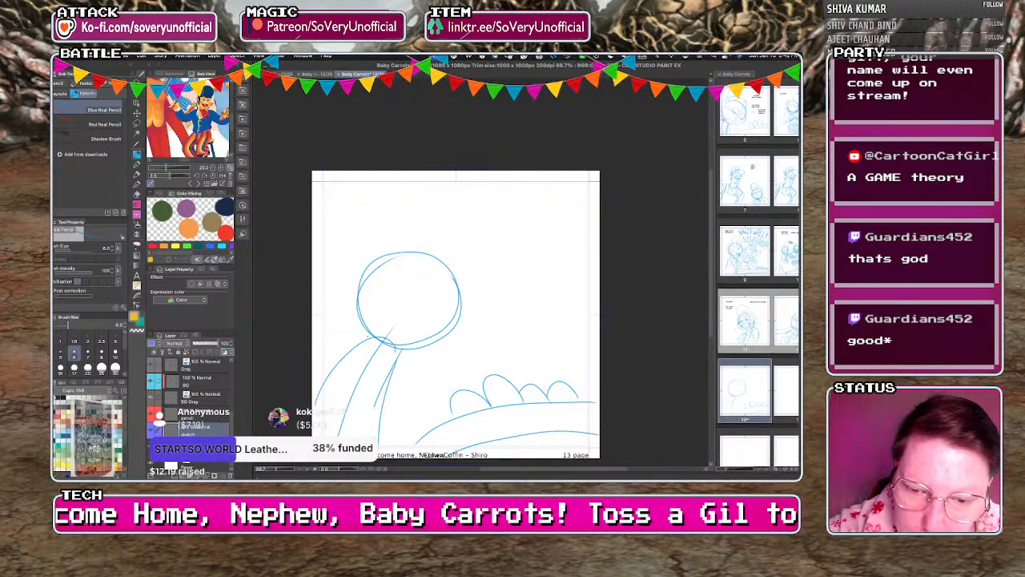
left_click_drag(389, 334, 335, 390)
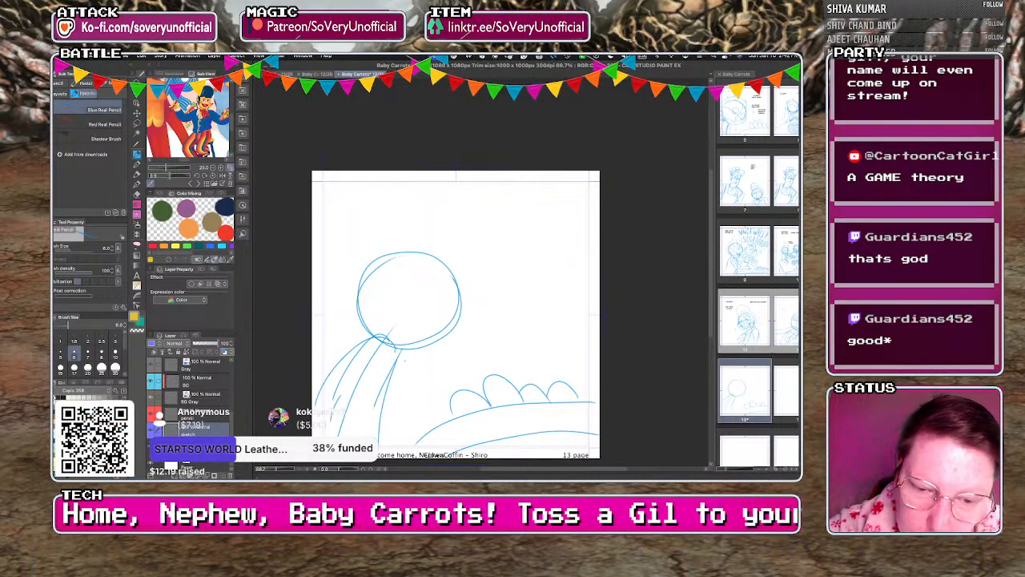
Sketch a bent arm across the chest ending in a rounded fist below the character's chin.
left_click_drag(406, 374, 406, 350)
mouse_move(409, 344)
left_mouse_down()
mouse_move(450, 373)
mouse_move(351, 401)
left_mouse_up()
left_click_drag(415, 374, 341, 434)
mouse_move(390, 356)
left_mouse_down()
mouse_move(370, 388)
mouse_move(427, 396)
left_mouse_up()
mouse_move(426, 355)
left_mouse_down()
mouse_move(447, 365)
mouse_move(442, 341)
left_mouse_up()
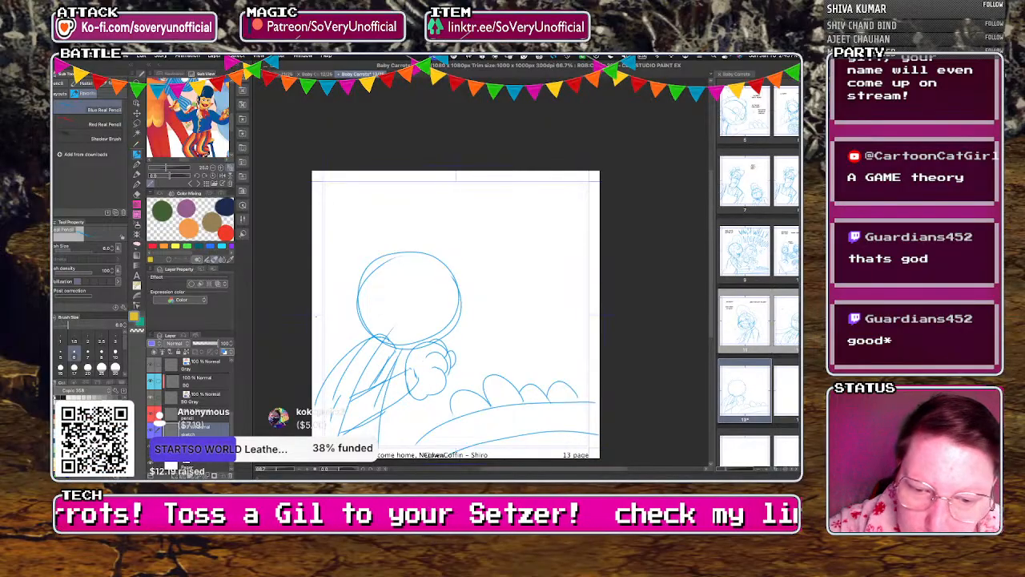
left_click_drag(335, 391, 340, 433)
left_click_drag(393, 359, 387, 380)
Add curved face guidelines, round eyes and a downturned mouth to the character's head.
left_click_drag(442, 269, 398, 344)
left_click_drag(359, 305, 457, 322)
key("super+z")
left_click_drag(348, 292, 460, 318)
left_click_drag(440, 258, 409, 348)
mouse_move(431, 268)
left_mouse_down()
mouse_move(447, 292)
mouse_move(410, 273)
mouse_move(432, 292)
mouse_move(418, 272)
mouse_move(435, 325)
mouse_move(443, 318)
mouse_move(386, 312)
mouse_move(440, 312)
left_mouse_up()
key("super+z")
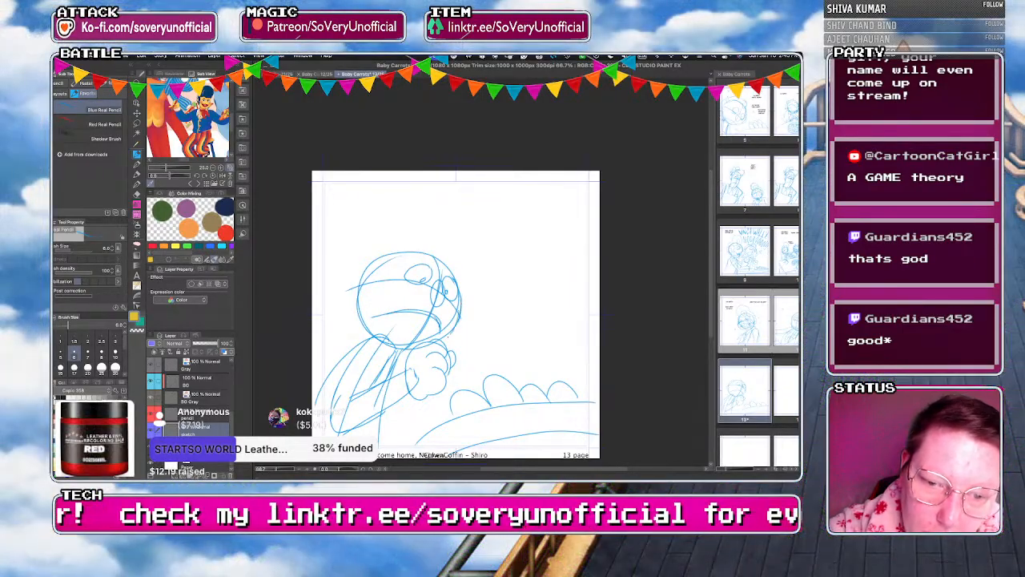
Draw the ear, tufted hair and loose strands at the nape, with a nose mark and a three-dot ellipsis beside the head.
left_click_drag(358, 276, 359, 311)
mouse_move(438, 248)
left_mouse_down()
mouse_move(424, 231)
mouse_move(365, 255)
left_mouse_up()
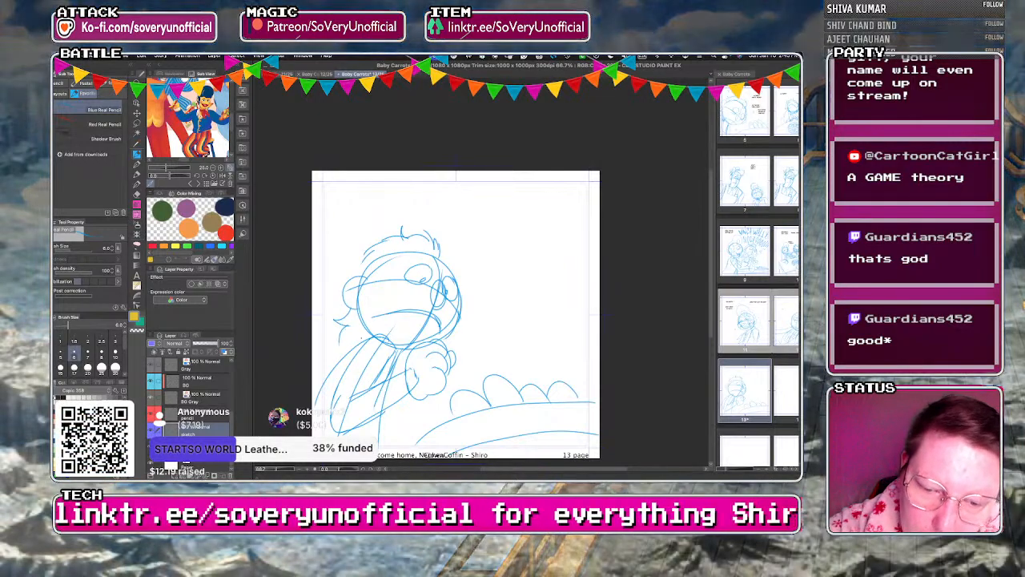
left_click_drag(358, 330, 337, 344)
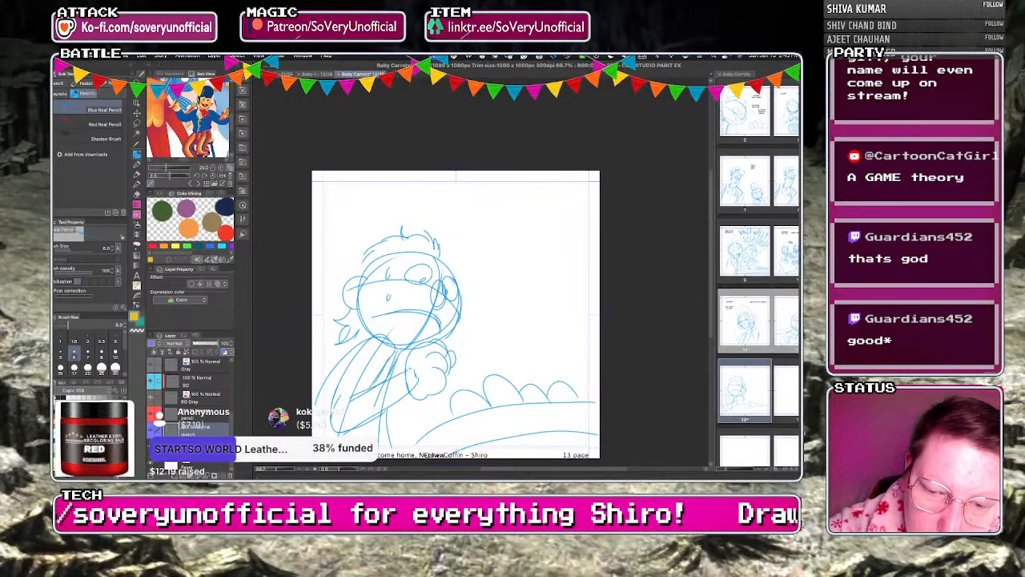
left_click_drag(359, 346, 335, 385)
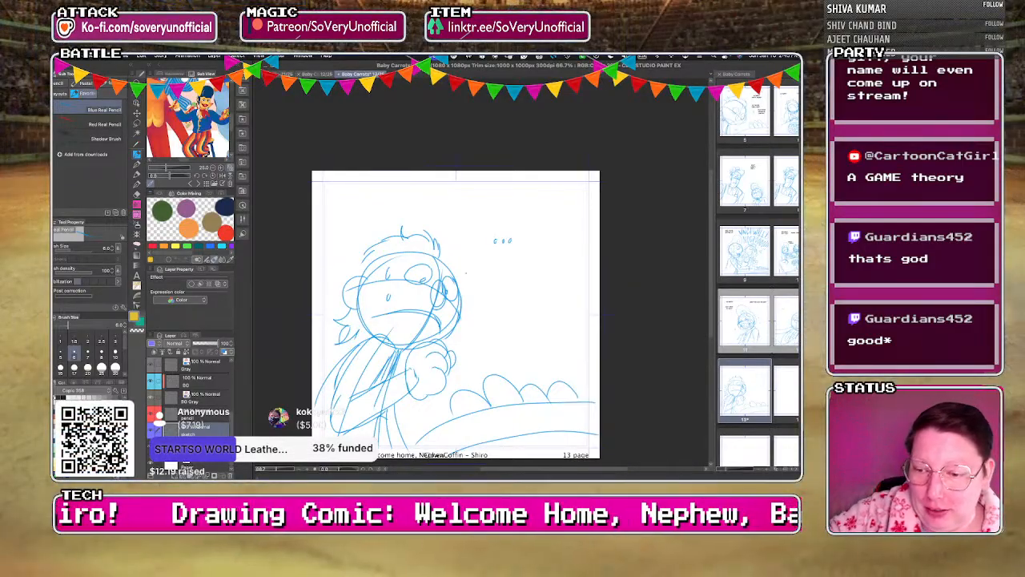
Copy page 13's sketch, save the page and open page 14.
left_click(141, 56)
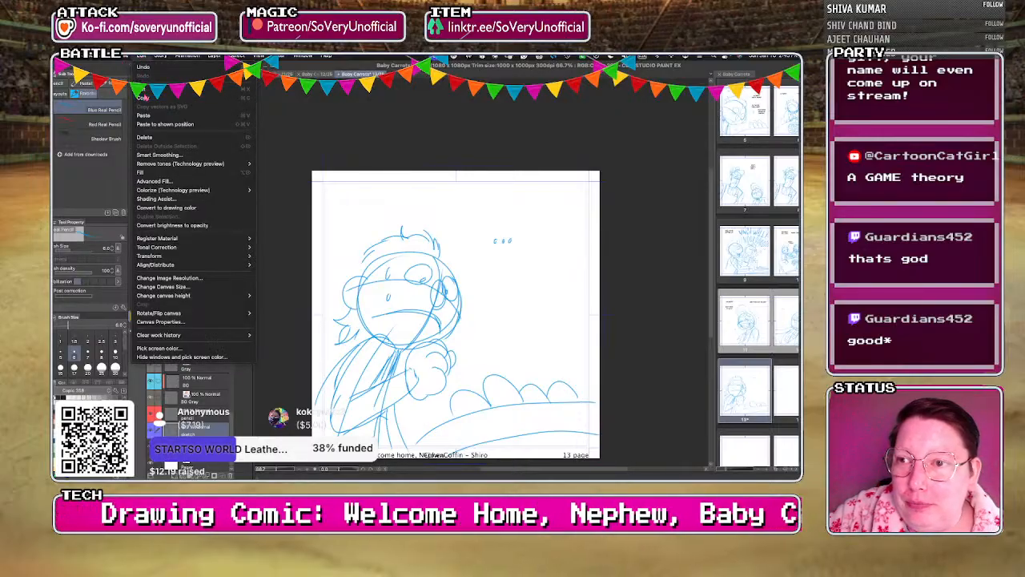
left_click(149, 98)
left_click(125, 56)
left_click(131, 124)
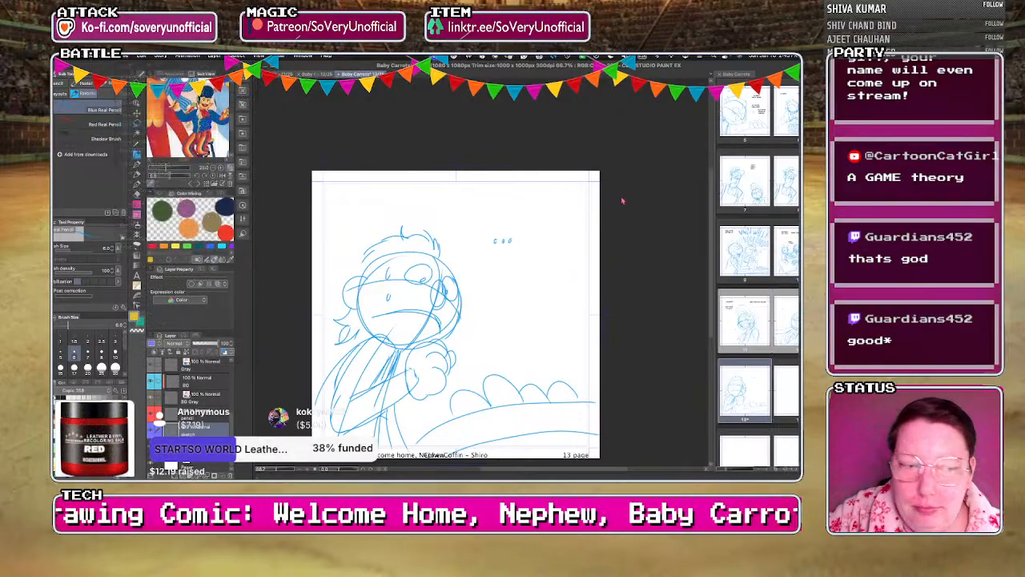
double_click(792, 382)
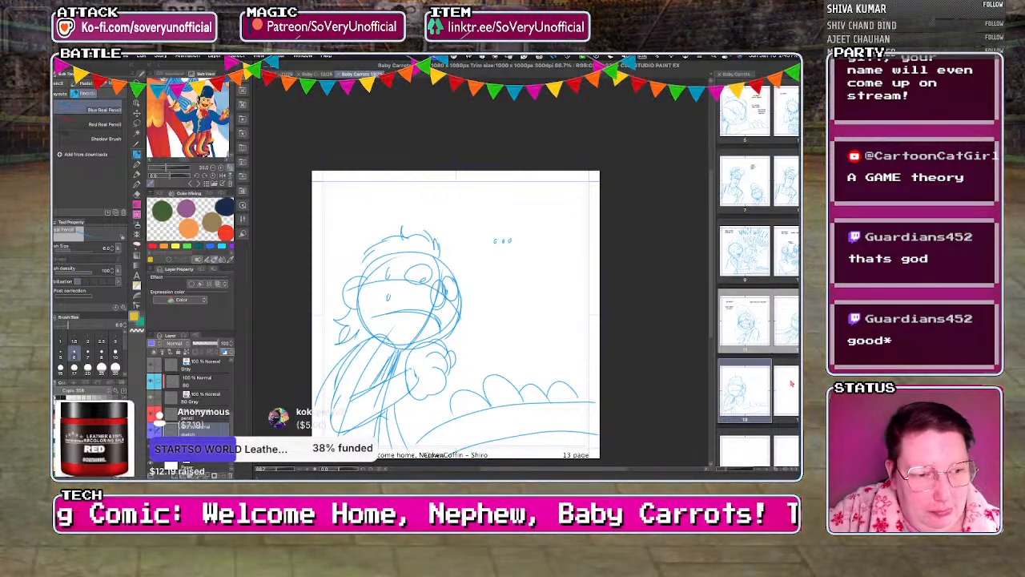
Close pages 11 and 12, leaving pages 13 and 14 open.
left_click(282, 73)
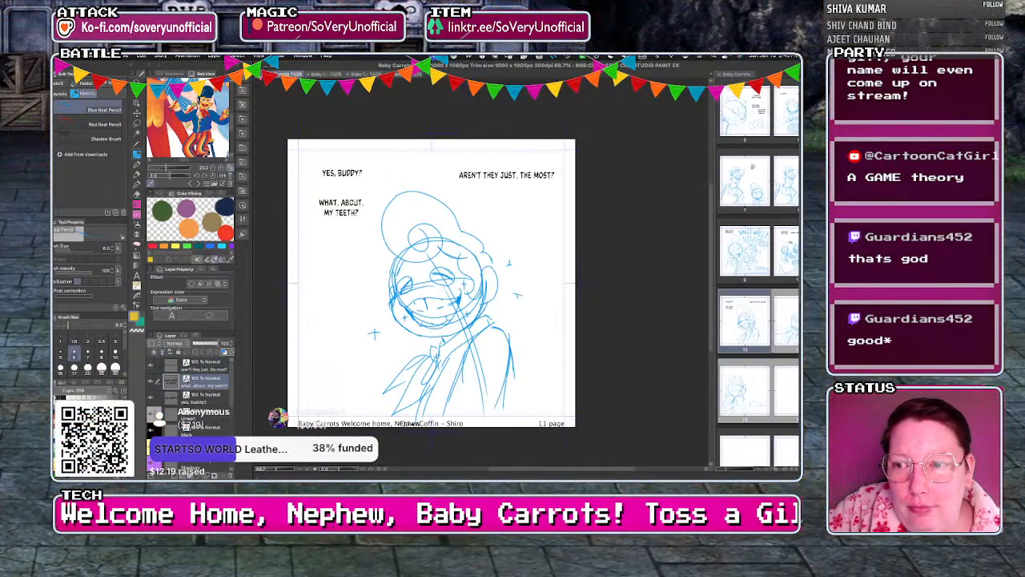
left_click(124, 56)
left_click(131, 115)
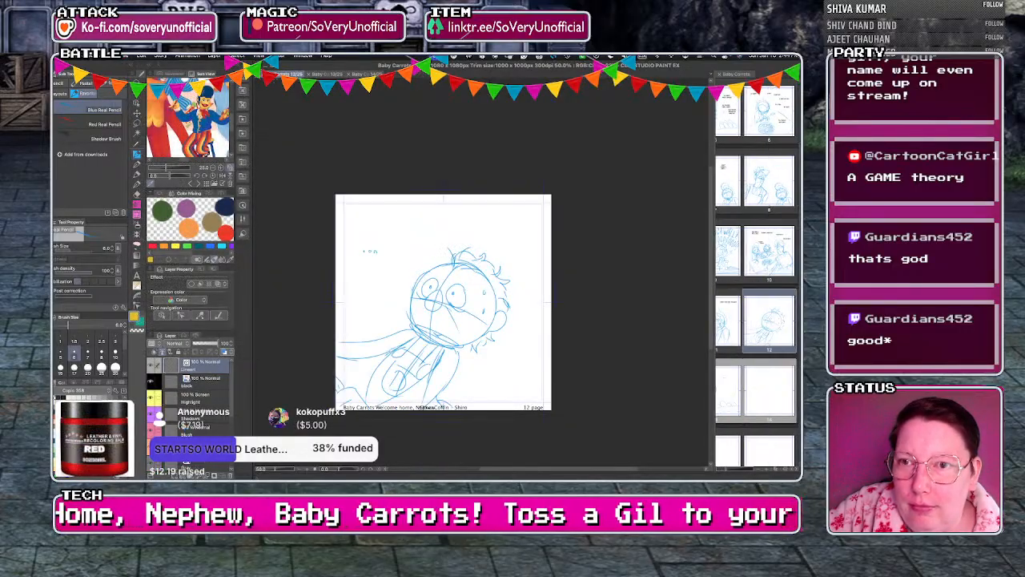
left_click(124, 56)
left_click(276, 100)
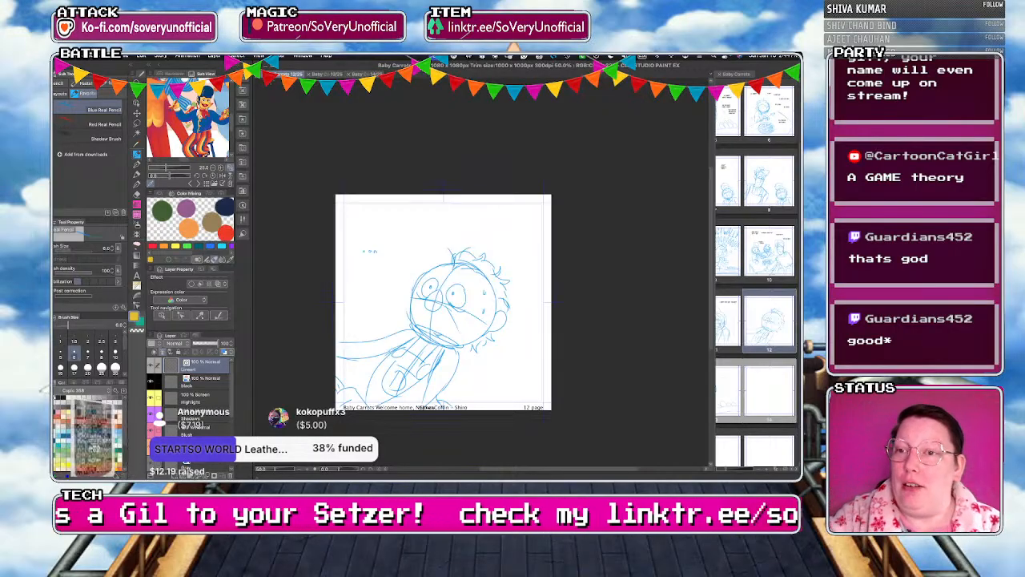
scroll(335, 194, "up", 1)
left_click(123, 56)
left_click(324, 103)
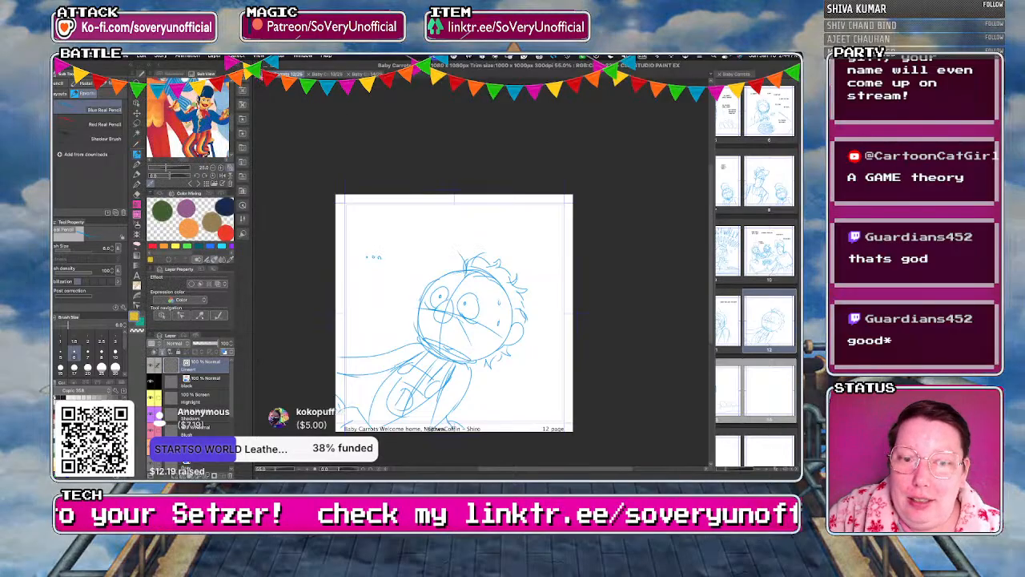
left_click(256, 75)
left_click(123, 56)
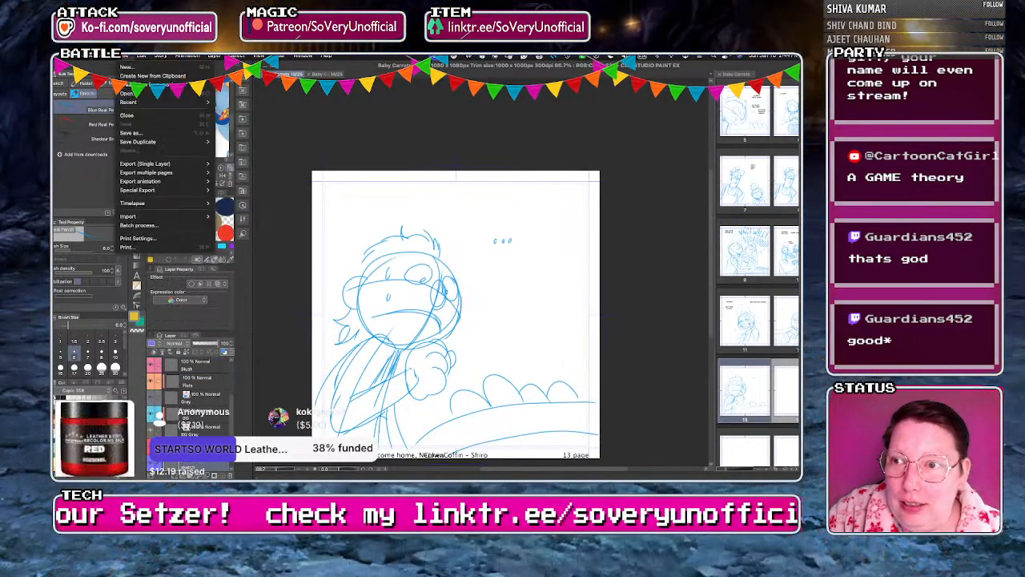
left_click(336, 109)
Paste the copied sketch into page 14 and erase the bent arm and fist with Lasso fill.
left_click(330, 74)
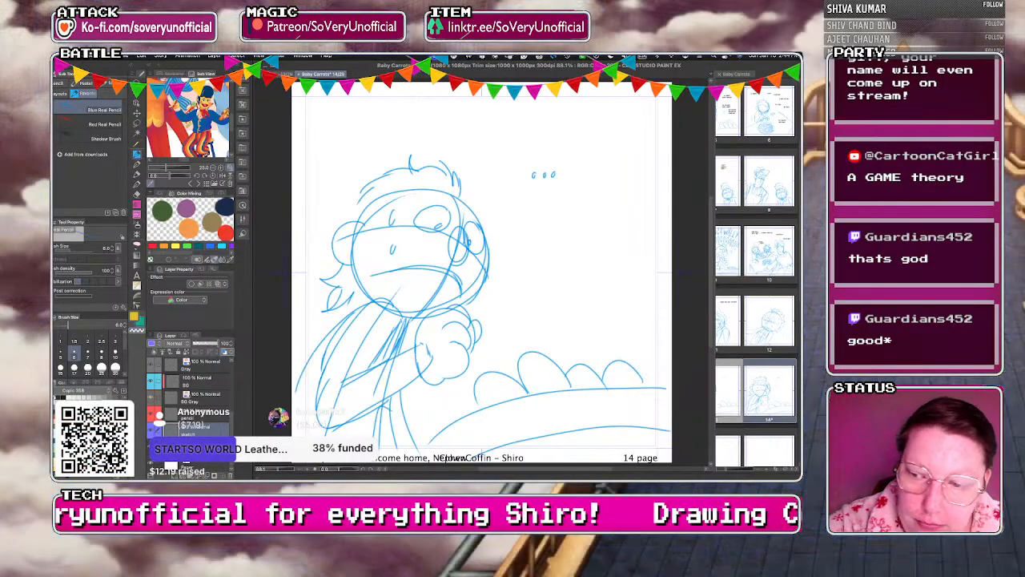
key("u")
mouse_move(410, 329)
left_mouse_down()
mouse_move(489, 322)
mouse_move(415, 318)
left_mouse_up()
mouse_move(334, 368)
left_mouse_down()
mouse_move(359, 430)
mouse_move(335, 366)
left_mouse_up()
left_click_drag(346, 331, 373, 322)
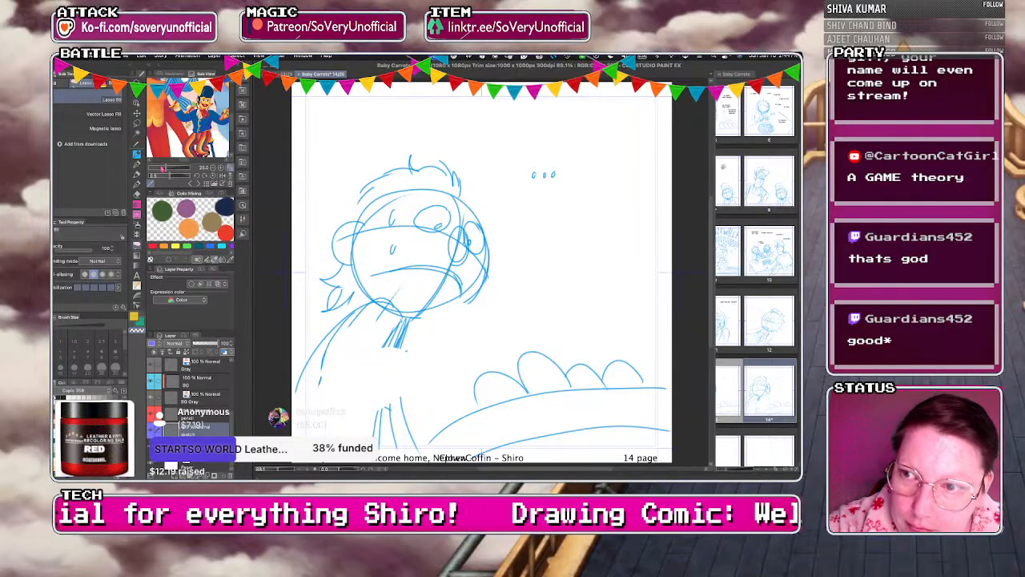
Draw a large raised hand with a round palm shape and spread fingers beside the character's head in blue pencil.
key("p")
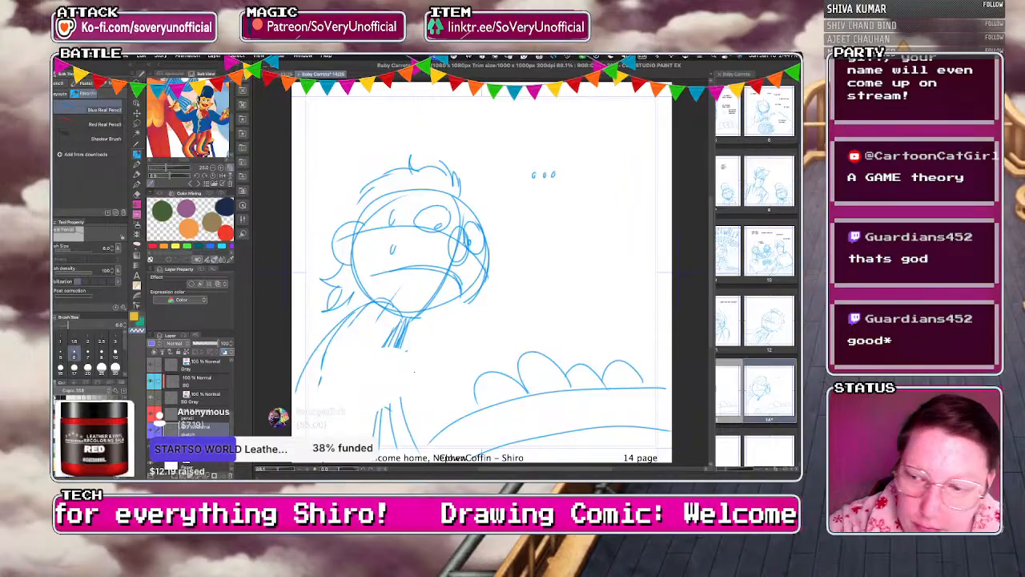
mouse_move(421, 371)
left_mouse_down()
mouse_move(498, 316)
mouse_move(515, 318)
mouse_move(505, 366)
left_mouse_up()
mouse_move(453, 338)
left_mouse_down()
mouse_move(466, 363)
mouse_move(438, 309)
mouse_move(436, 324)
mouse_move(482, 267)
left_mouse_up()
mouse_move(489, 263)
left_mouse_down()
mouse_move(461, 330)
mouse_move(482, 240)
mouse_move(468, 311)
mouse_move(509, 234)
mouse_move(550, 247)
mouse_move(490, 327)
mouse_move(499, 342)
left_mouse_up()
key("ctrl+z")
key("ctrl+z")
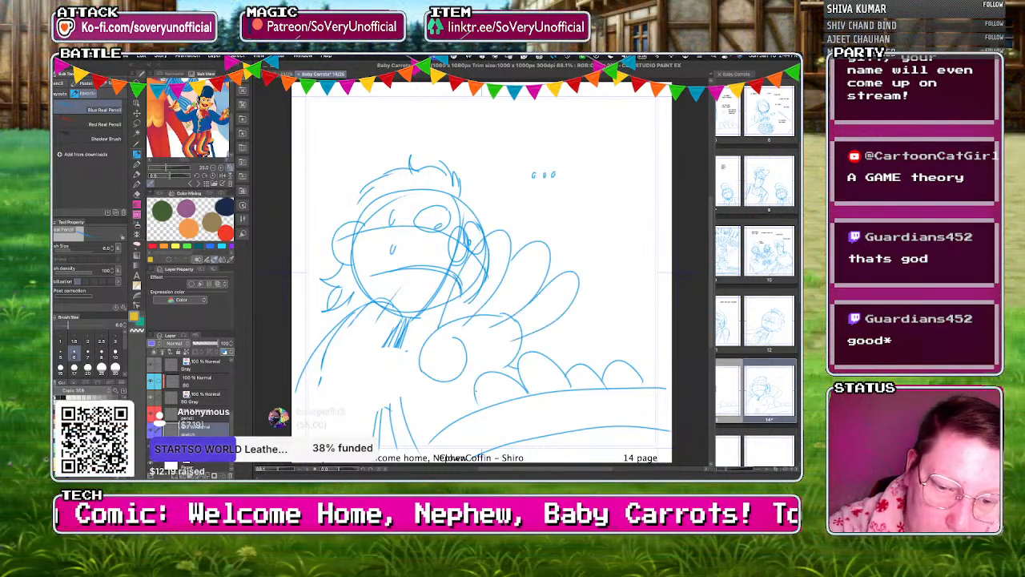
Draw the forearm and bent elbow connecting the raised hand to the shoulder, and add a torso line below.
mouse_move(440, 325)
left_mouse_down()
mouse_move(404, 346)
mouse_move(332, 351)
left_mouse_up()
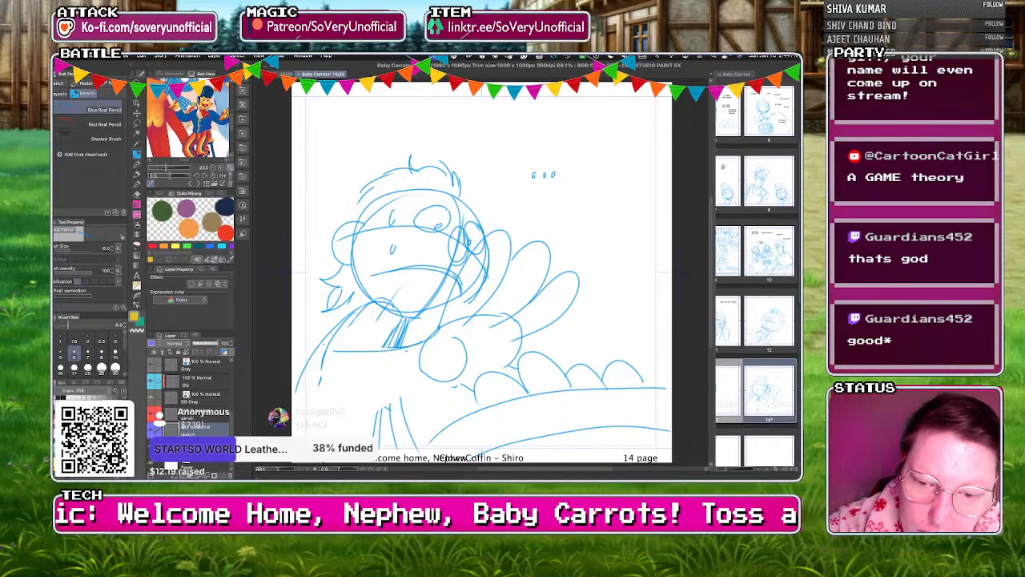
left_click_drag(406, 347, 333, 351)
mouse_move(454, 388)
left_mouse_down()
mouse_move(367, 386)
mouse_move(333, 349)
mouse_move(321, 370)
left_mouse_up()
left_click_drag(331, 351, 324, 375)
left_click_drag(389, 386, 372, 433)
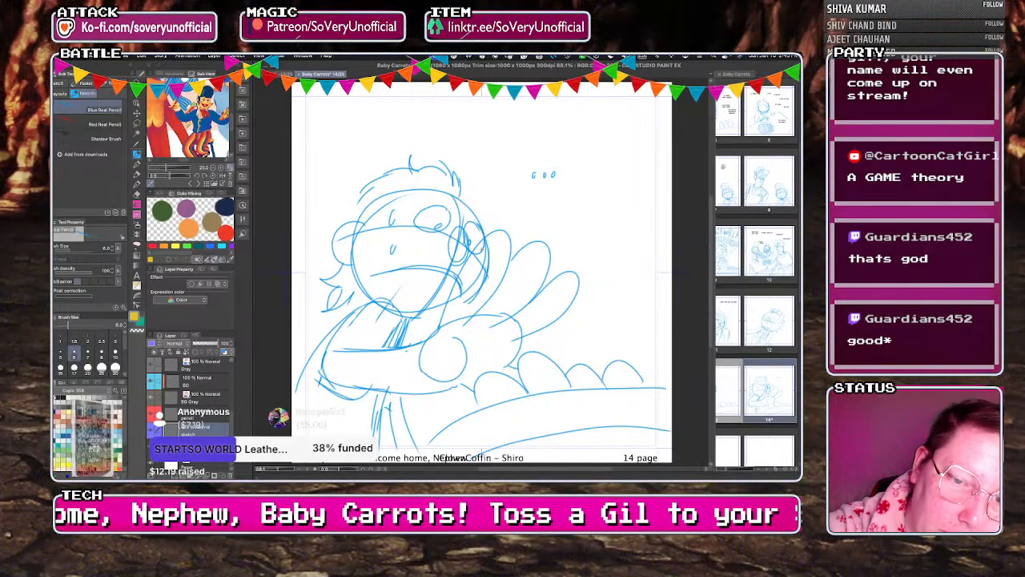
Refine the face outline, add sweat drops on the face and below the chin, and save page 14.
mouse_move(482, 244)
left_mouse_down()
mouse_move(471, 287)
mouse_move(487, 283)
mouse_move(492, 250)
left_mouse_up()
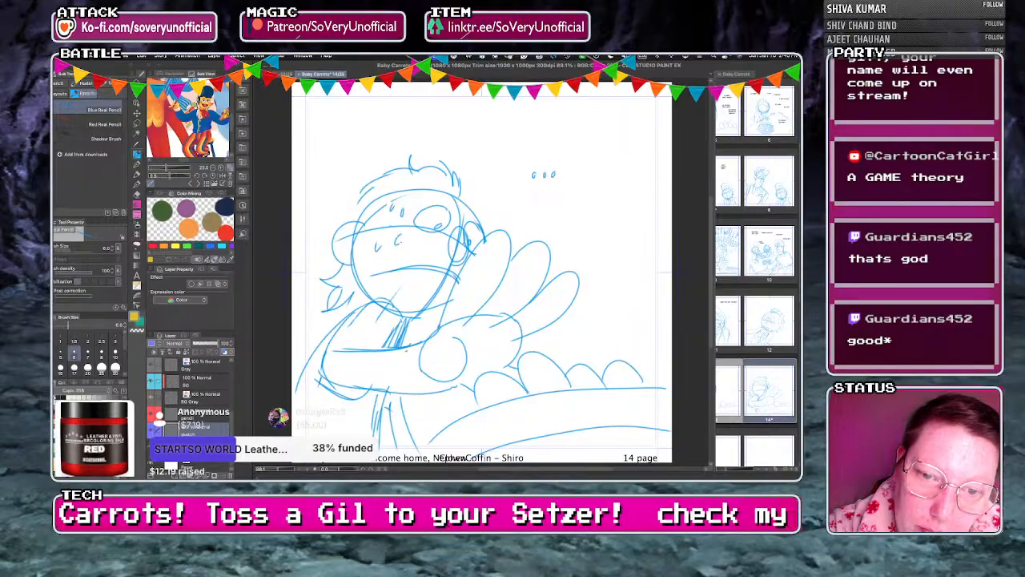
left_click_drag(425, 316, 432, 317)
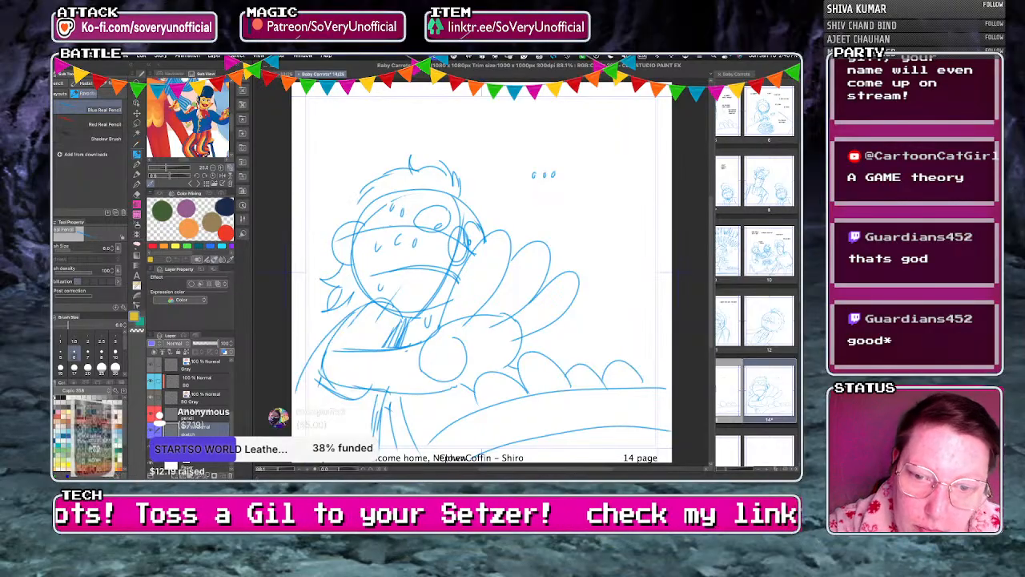
scroll(305, 289, "down", 1)
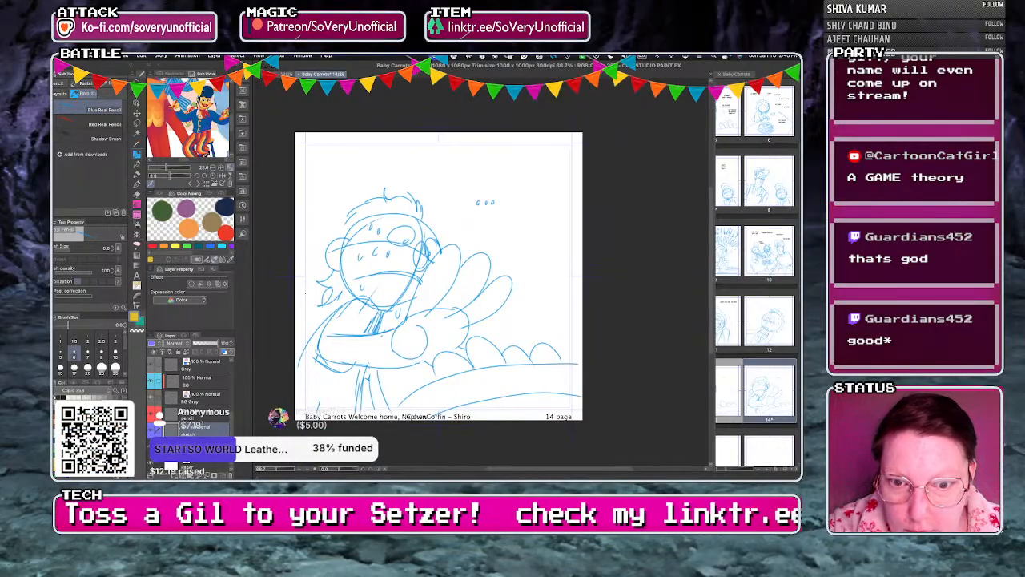
key("super+minus")
key("super+s")
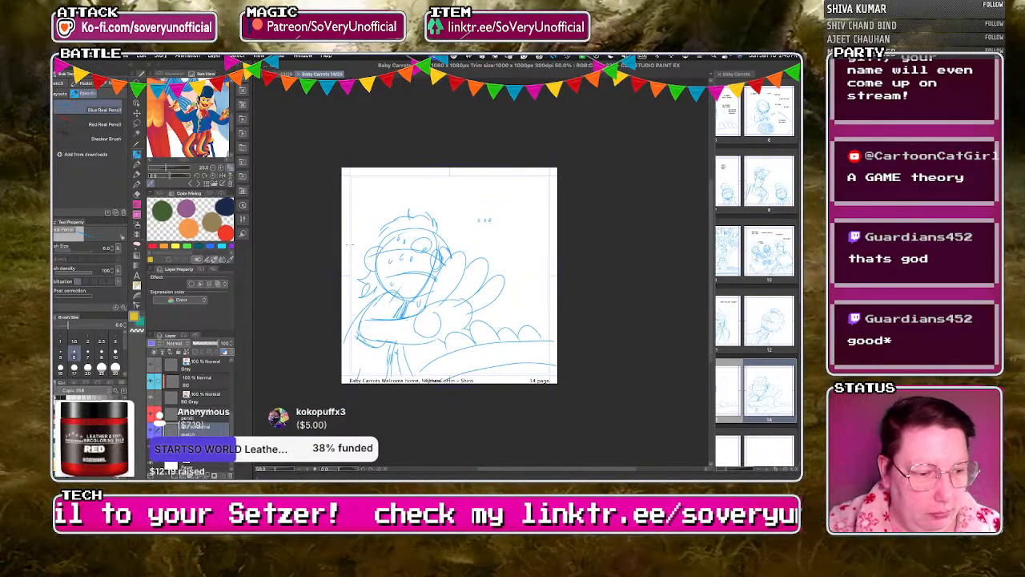
Open page 15 from the page list and close pages 13 and 14.
scroll(733, 305, "down", 3)
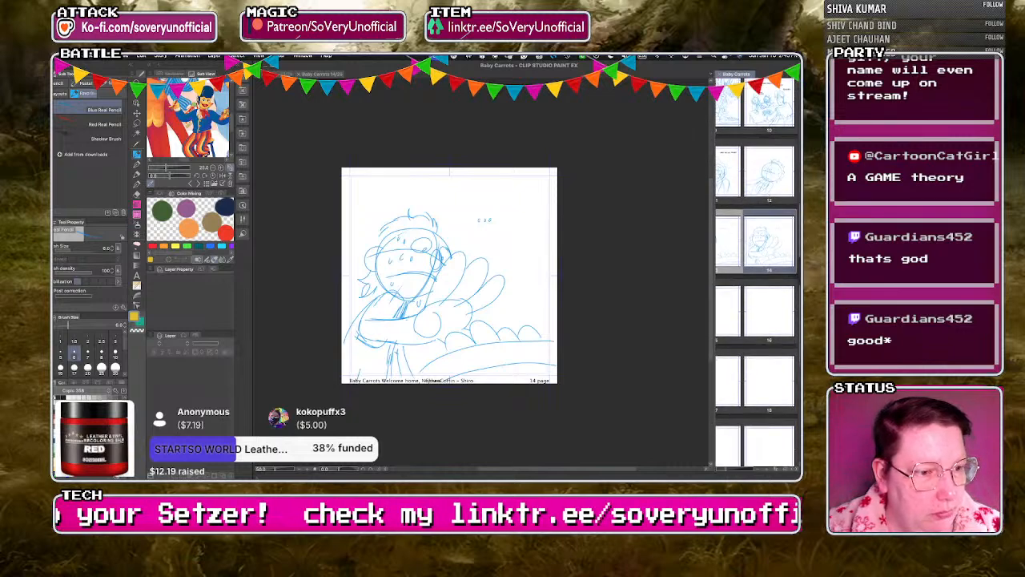
double_click(733, 305)
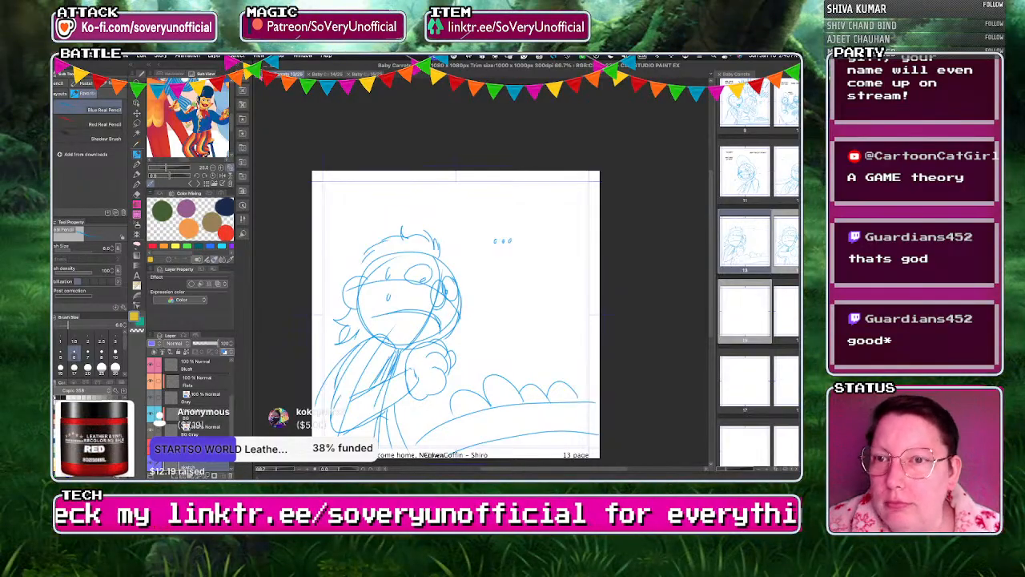
key("super+w")
left_click(120, 56)
left_click(131, 119)
left_click(324, 75)
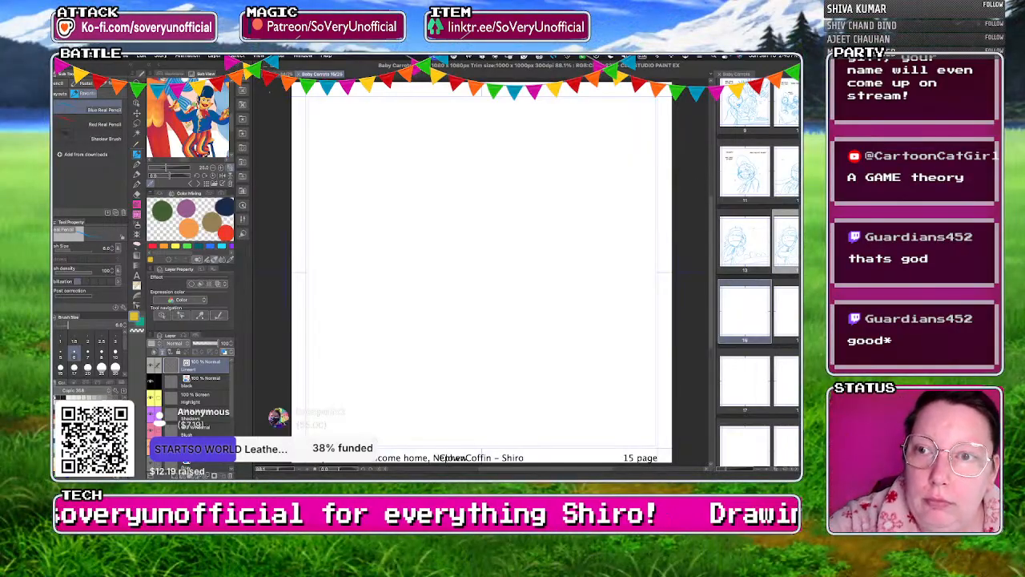
left_click(282, 75)
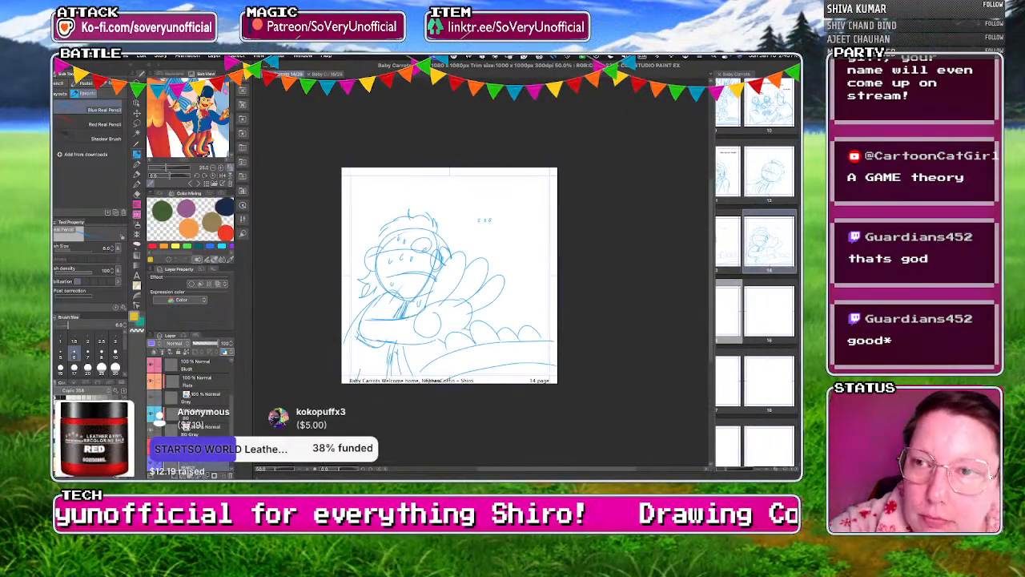
left_click(121, 56)
left_click(260, 118)
key("super+w")
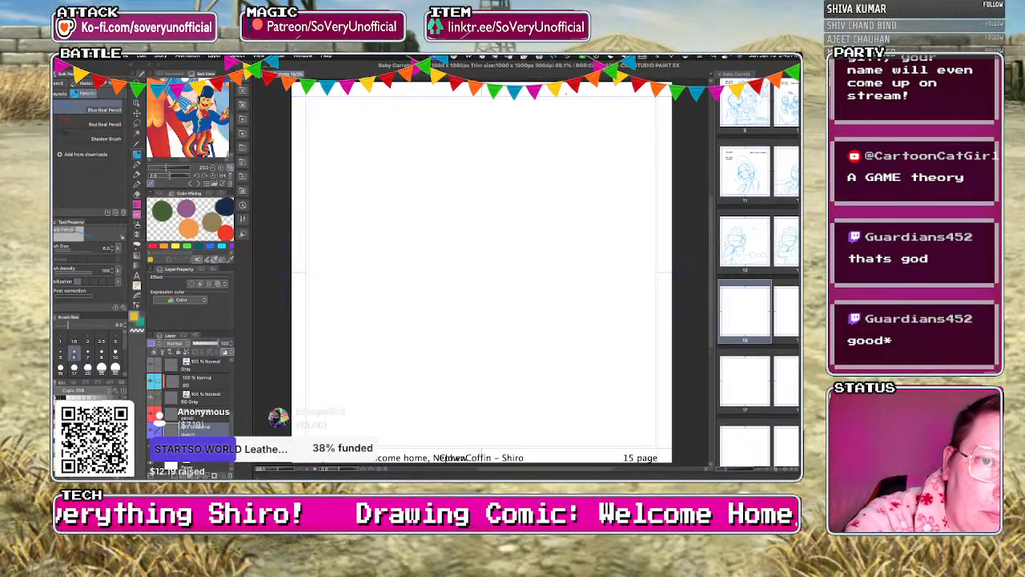
Sketch an angular, curving outline along page 15's right side and a hand with rounded fingers and a curved arm on its left.
mouse_move(563, 85)
left_mouse_down()
mouse_move(638, 193)
mouse_move(524, 245)
mouse_move(556, 277)
mouse_move(659, 279)
mouse_move(564, 451)
left_mouse_up()
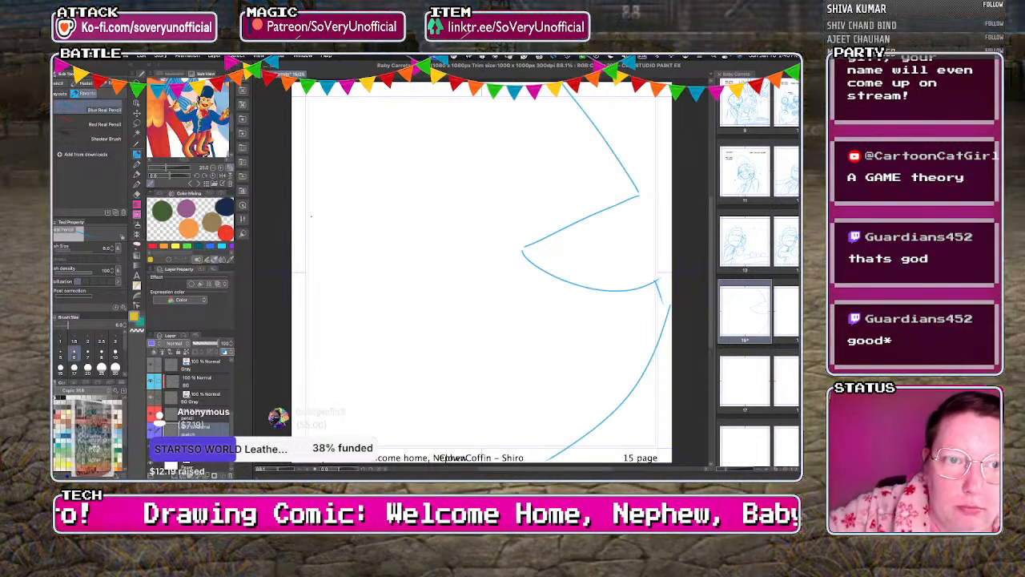
mouse_move(336, 236)
left_mouse_down()
mouse_move(389, 223)
mouse_move(339, 278)
mouse_move(361, 305)
mouse_move(398, 274)
mouse_move(389, 329)
left_mouse_up()
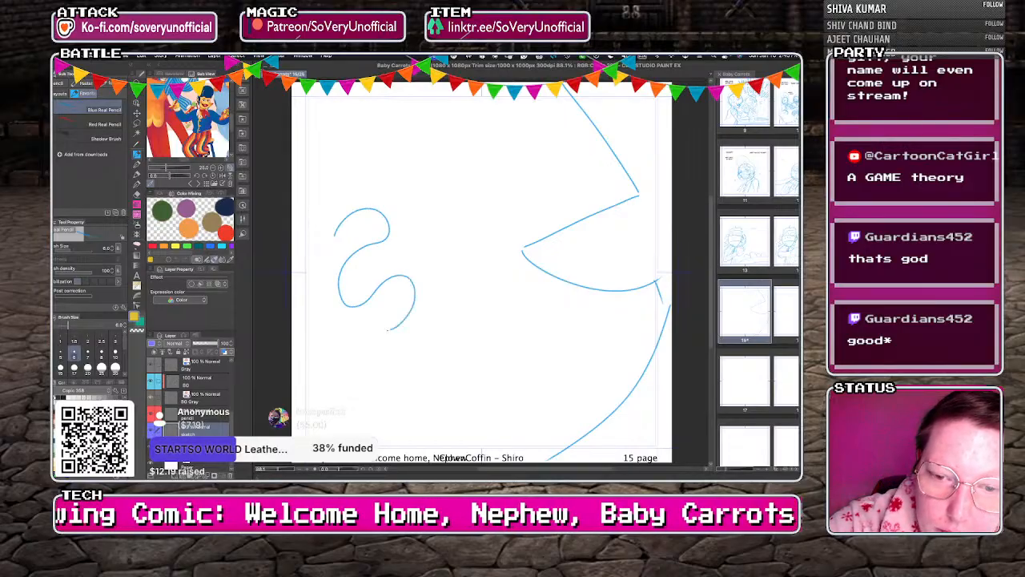
mouse_move(384, 233)
left_mouse_down()
mouse_move(423, 263)
mouse_move(360, 262)
mouse_move(454, 238)
mouse_move(374, 284)
left_mouse_up()
key("ctrl+z")
mouse_move(334, 233)
left_mouse_down()
mouse_move(328, 246)
mouse_move(289, 250)
left_mouse_up()
mouse_move(396, 327)
left_mouse_down()
mouse_move(340, 338)
mouse_move(391, 461)
left_mouse_up()
Mark areas on both sides of page 15 with X marks and add short motion lines around the hand.
left_click_drag(325, 292, 320, 322)
left_click_drag(608, 232, 617, 253)
left_click_drag(628, 233, 606, 245)
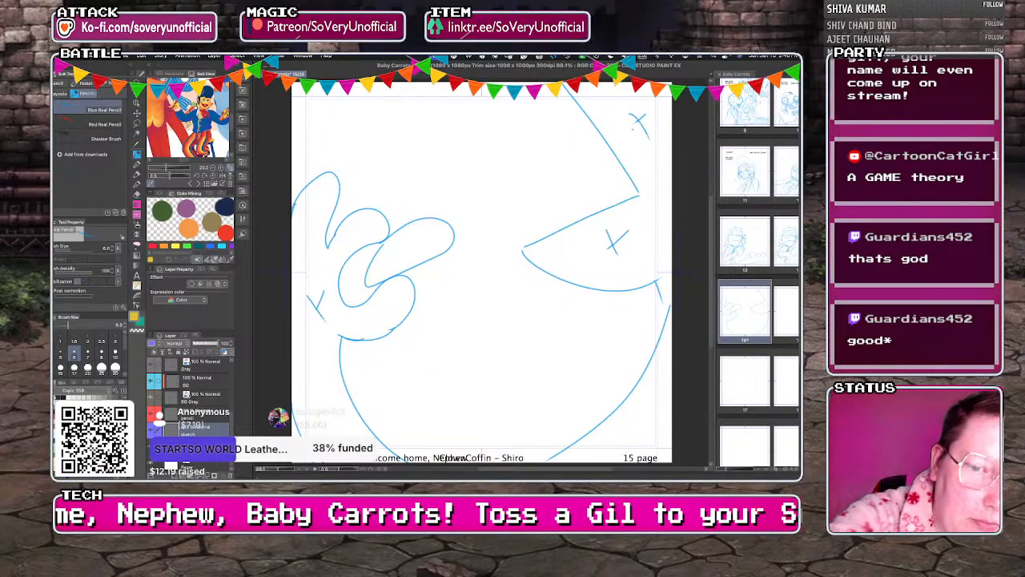
left_click_drag(408, 328, 388, 353)
left_click_drag(362, 202, 386, 200)
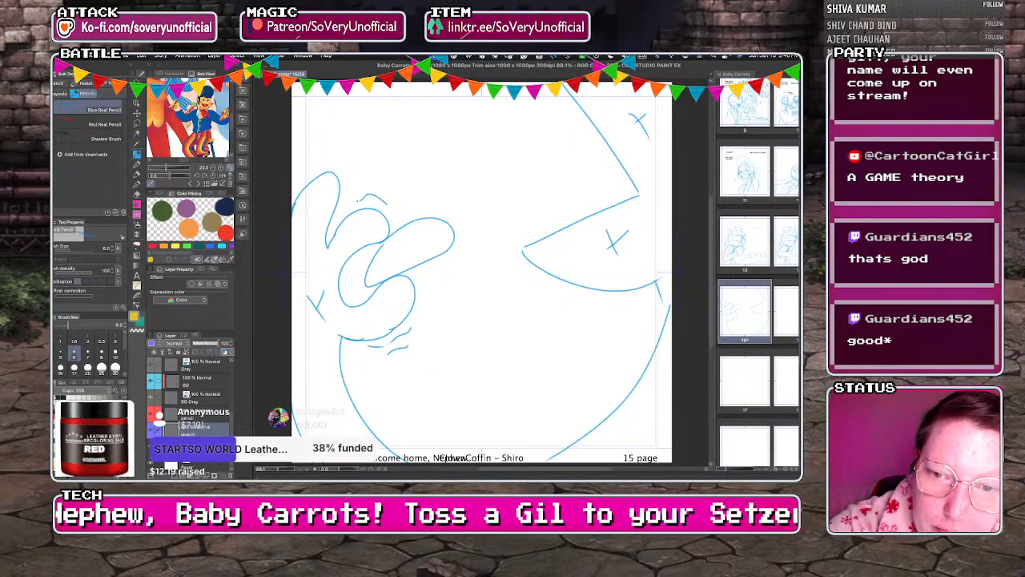
Add motion lines over the raised fingers and sketch a tilted oval head with face guidelines and eyes at page 15's upper centre.
left_click_drag(298, 173, 326, 164)
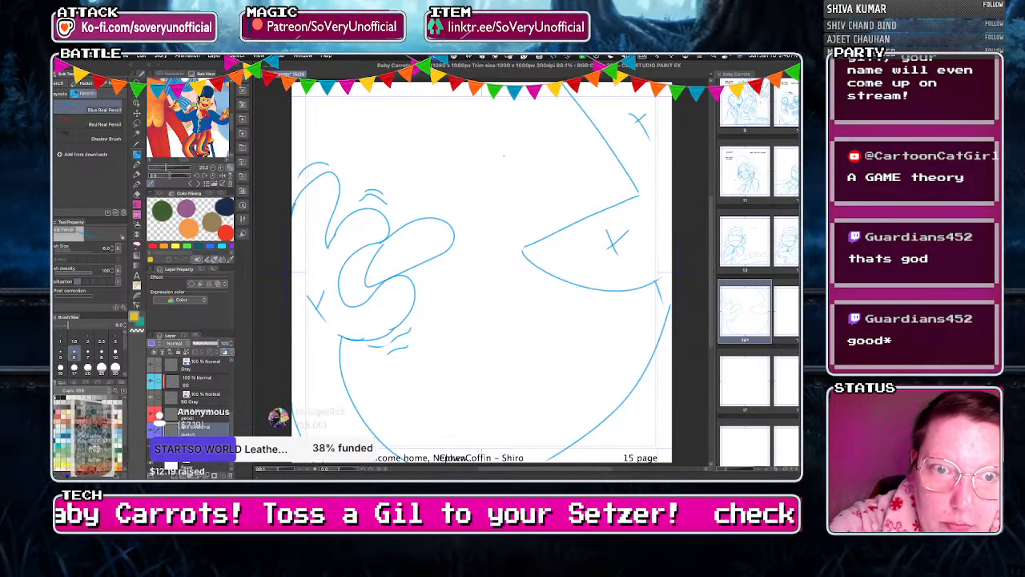
left_click_drag(515, 149, 492, 208)
mouse_move(512, 143)
left_mouse_down()
mouse_move(466, 150)
mouse_move(444, 202)
left_mouse_up()
left_click_drag(507, 186, 446, 220)
left_click_drag(509, 135, 475, 214)
mouse_move(483, 181)
left_mouse_down()
mouse_move(463, 172)
mouse_move(490, 197)
left_mouse_up()
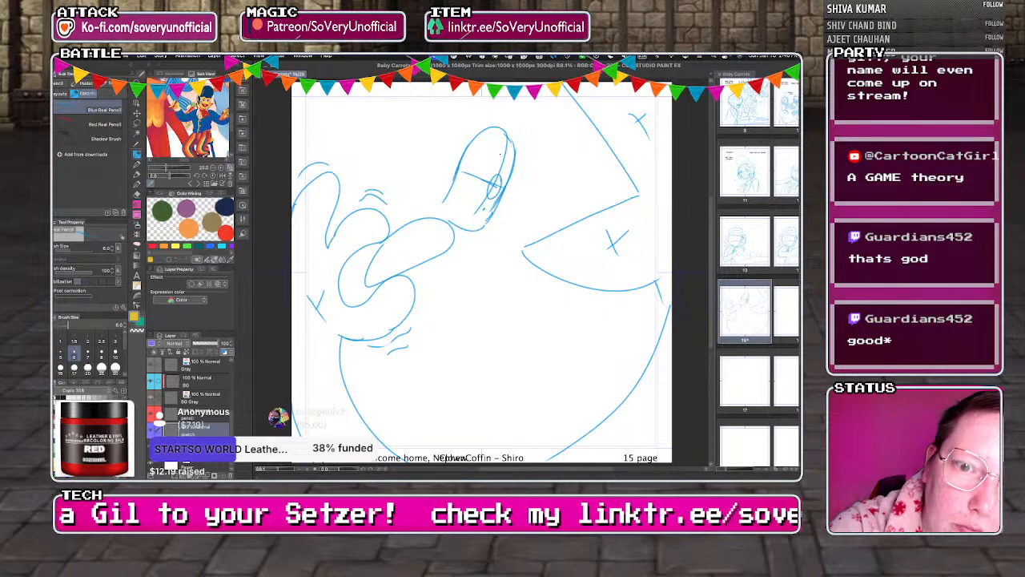
mouse_move(495, 161)
left_mouse_down()
mouse_move(484, 161)
mouse_move(490, 173)
left_mouse_up()
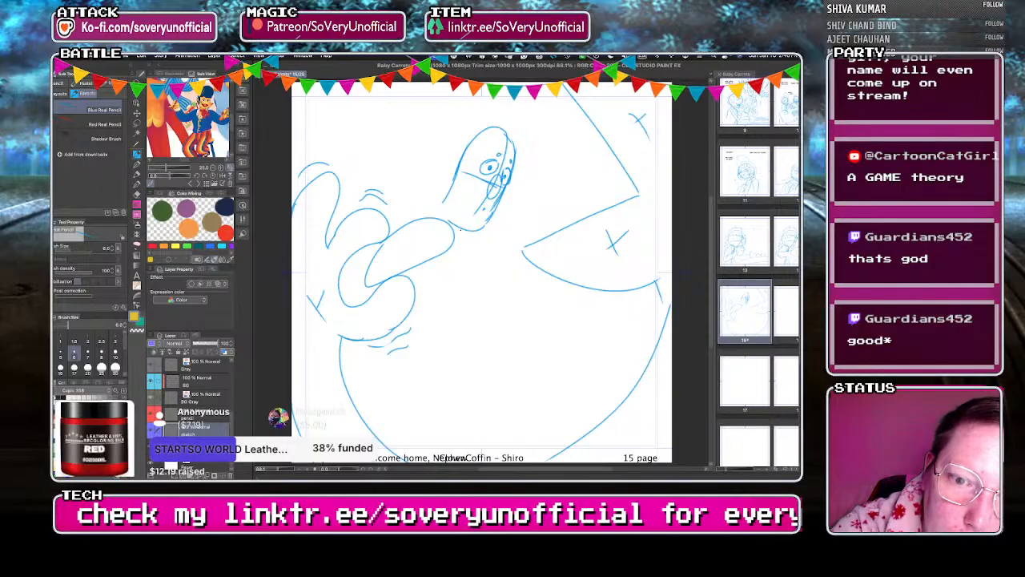
Refine the tilted head's outline, add its ear and shoulder lines, and draw the arm connecting it to the large hand.
left_click_drag(455, 187, 445, 218)
mouse_move(512, 138)
left_mouse_down()
mouse_move(489, 128)
mouse_move(446, 189)
left_mouse_up()
key("ctrl+z")
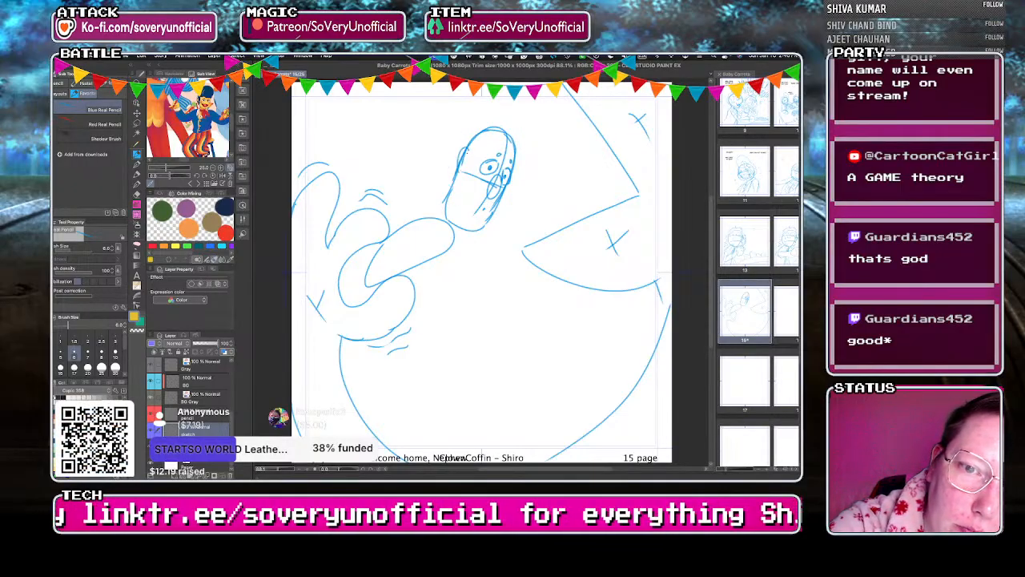
left_click_drag(473, 146, 459, 167)
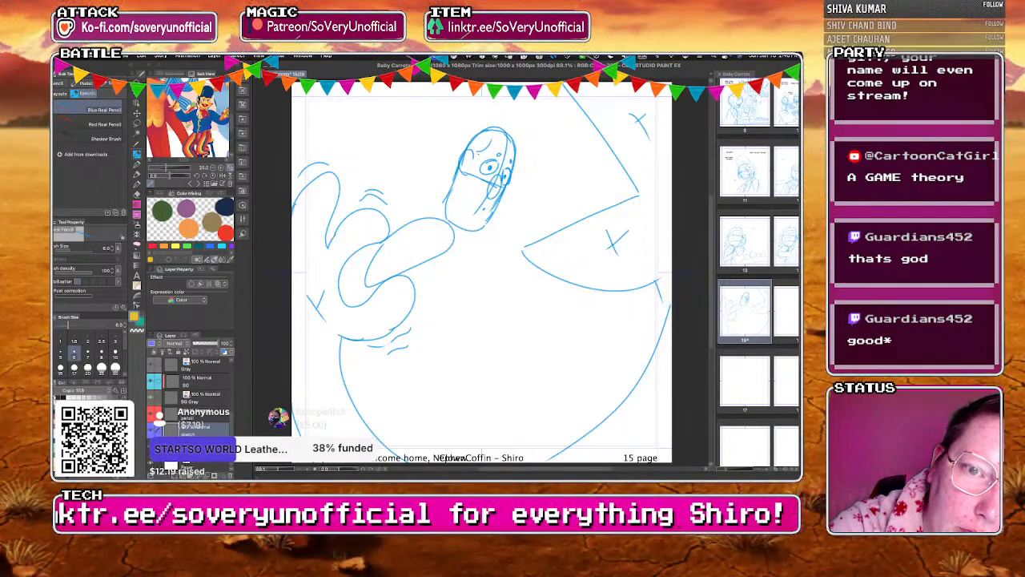
mouse_move(492, 216)
left_mouse_down()
mouse_move(531, 232)
mouse_move(510, 240)
left_mouse_up()
key("ctrl+z")
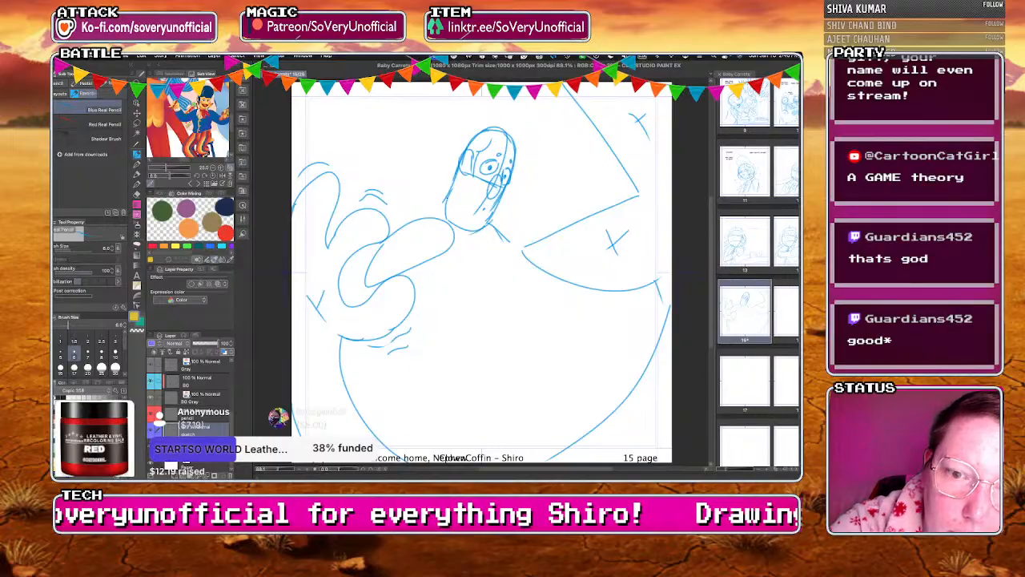
left_click_drag(458, 199, 446, 227)
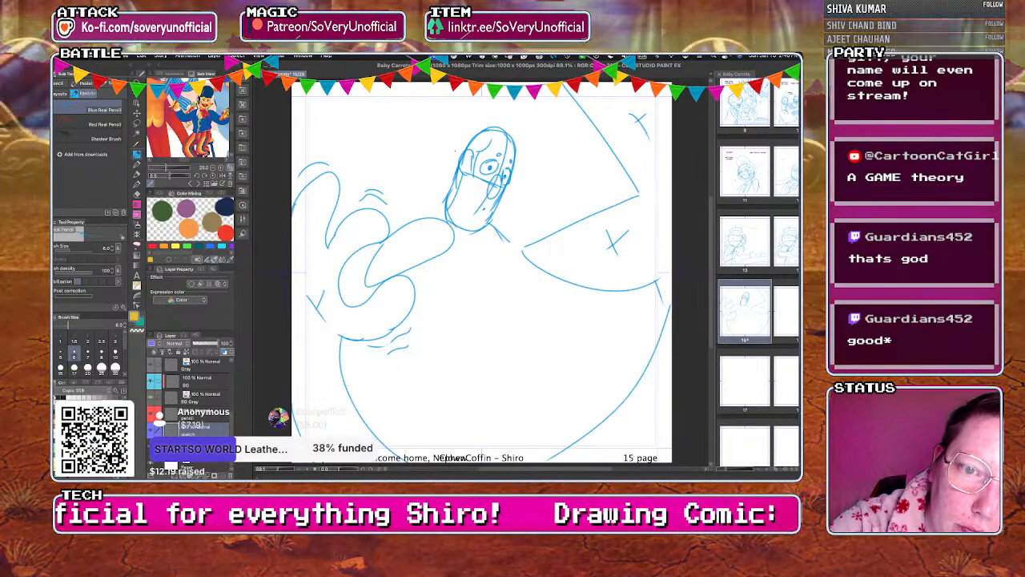
mouse_move(458, 164)
left_mouse_down()
mouse_move(446, 212)
mouse_move(391, 215)
left_mouse_up()
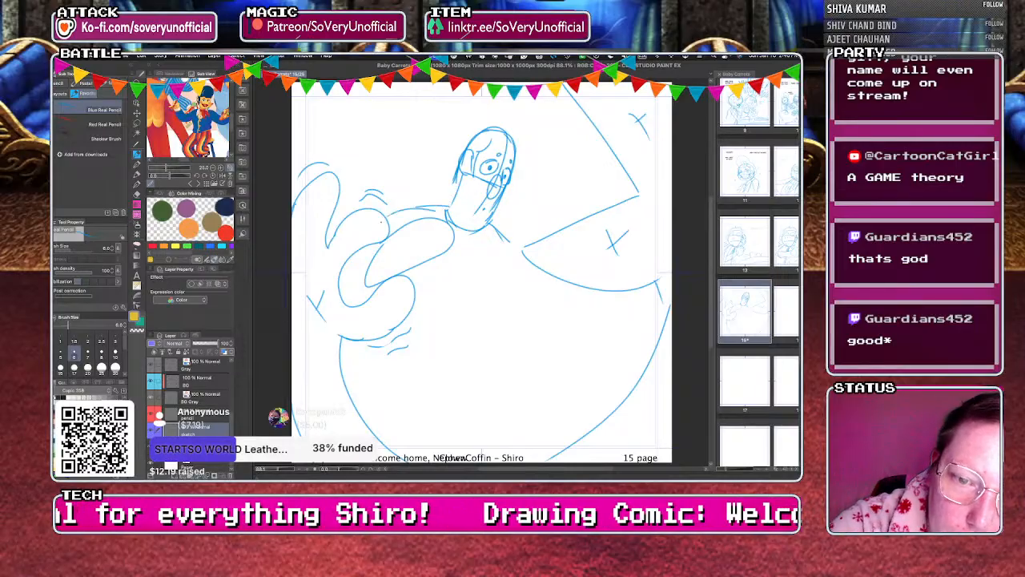
Draw long lower guide lines and sketch a small figure's round face and bent leg below the large figure.
mouse_move(544, 420)
left_mouse_down()
mouse_move(382, 415)
mouse_move(496, 412)
mouse_move(540, 421)
mouse_move(565, 431)
left_mouse_up()
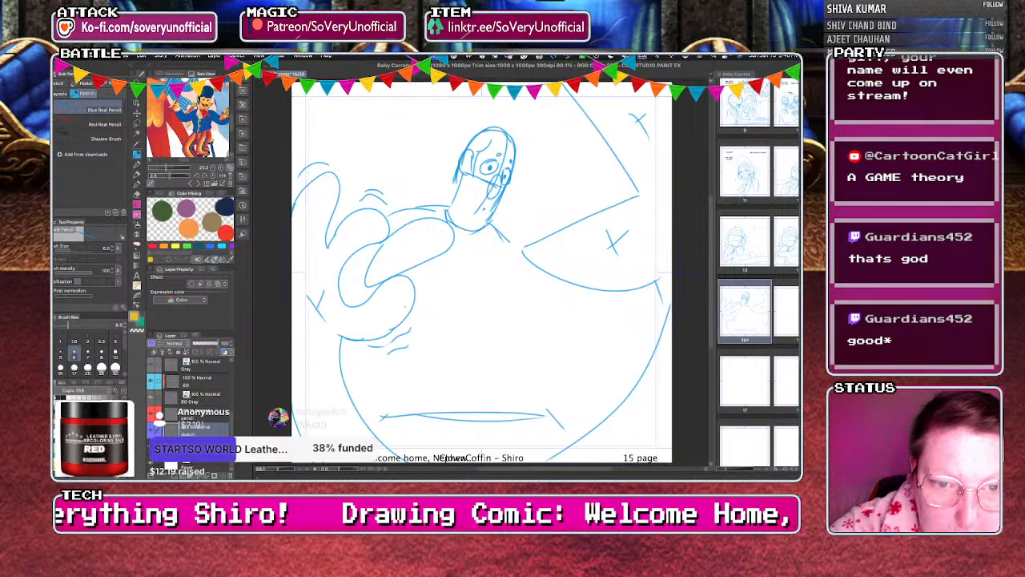
mouse_move(526, 298)
left_mouse_down()
mouse_move(527, 359)
mouse_move(508, 359)
left_mouse_up()
mouse_move(549, 330)
left_mouse_down()
mouse_move(492, 343)
mouse_move(539, 331)
mouse_move(527, 323)
mouse_move(498, 337)
mouse_move(527, 361)
mouse_move(514, 395)
left_mouse_up()
mouse_move(548, 358)
left_mouse_down()
mouse_move(562, 373)
mouse_move(555, 388)
left_mouse_up()
left_click_drag(554, 388, 543, 413)
mouse_move(532, 371)
left_mouse_down()
mouse_move(499, 396)
mouse_move(524, 396)
mouse_move(491, 411)
left_mouse_up()
left_click_drag(504, 447, 422, 444)
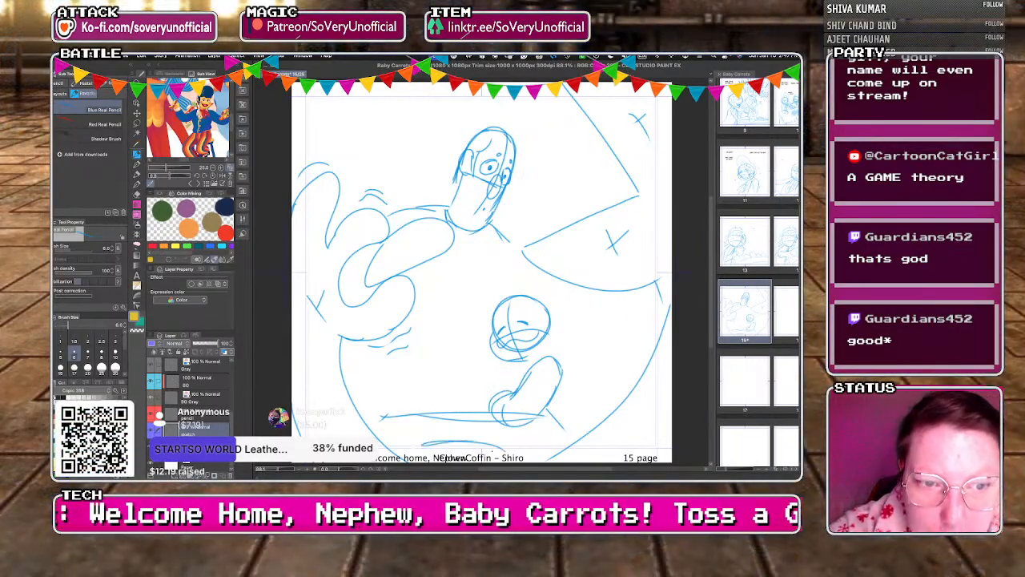
Add hair tufts to the large figure's head and sketch the small figure's hand and arm.
mouse_move(479, 135)
left_mouse_down()
mouse_move(511, 138)
mouse_move(520, 162)
mouse_move(530, 127)
left_mouse_up()
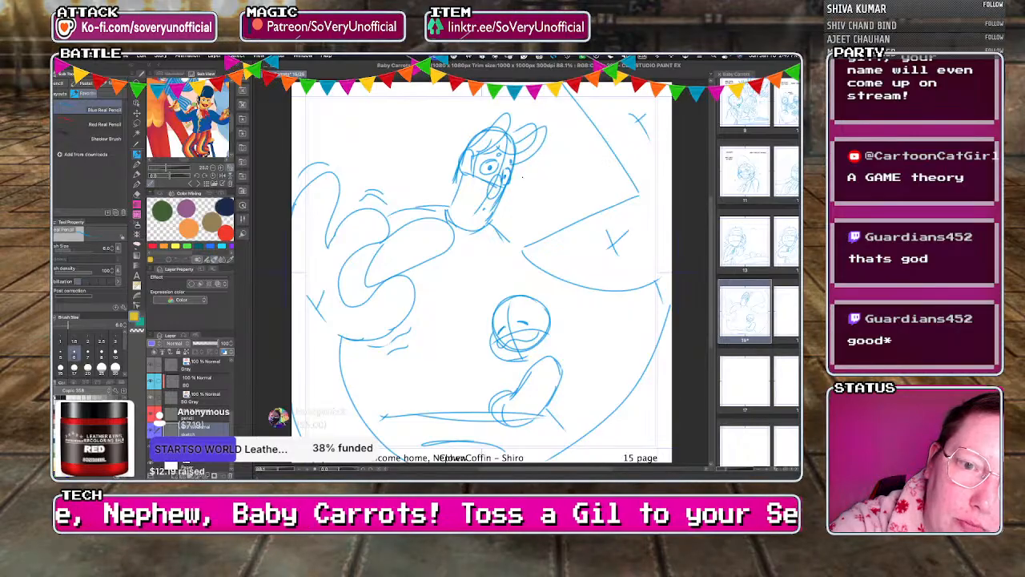
mouse_move(492, 349)
left_mouse_down()
mouse_move(480, 366)
mouse_move(502, 357)
mouse_move(479, 350)
mouse_move(511, 379)
mouse_move(478, 375)
left_mouse_up()
left_click_drag(480, 373, 487, 413)
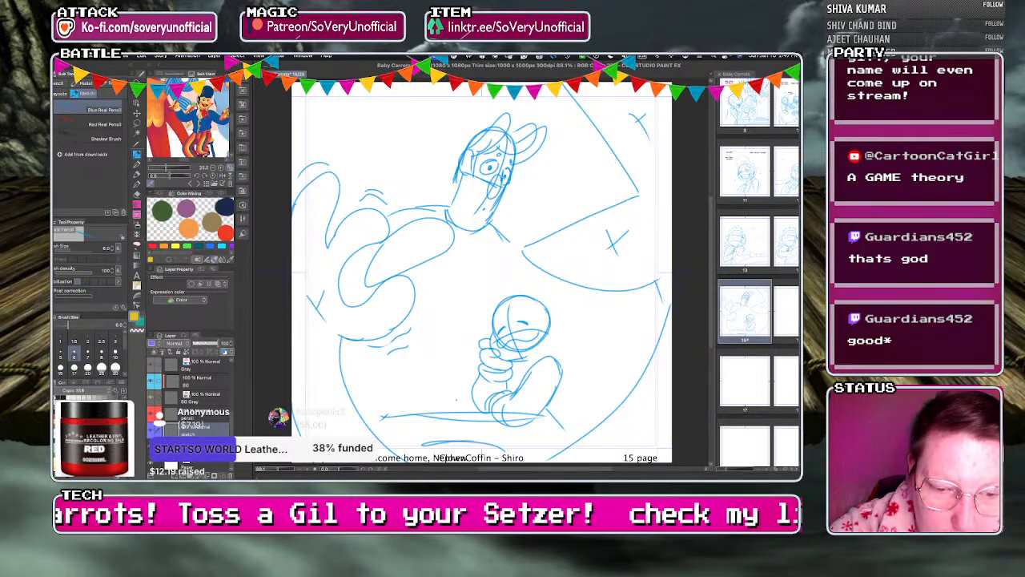
Sketch the large figure's body and leg lines beside the small figure, then define its far shoulder.
mouse_move(402, 390)
left_mouse_down()
mouse_move(472, 387)
mouse_move(382, 416)
left_mouse_up()
left_click_drag(426, 388, 471, 383)
left_click_drag(490, 282, 418, 381)
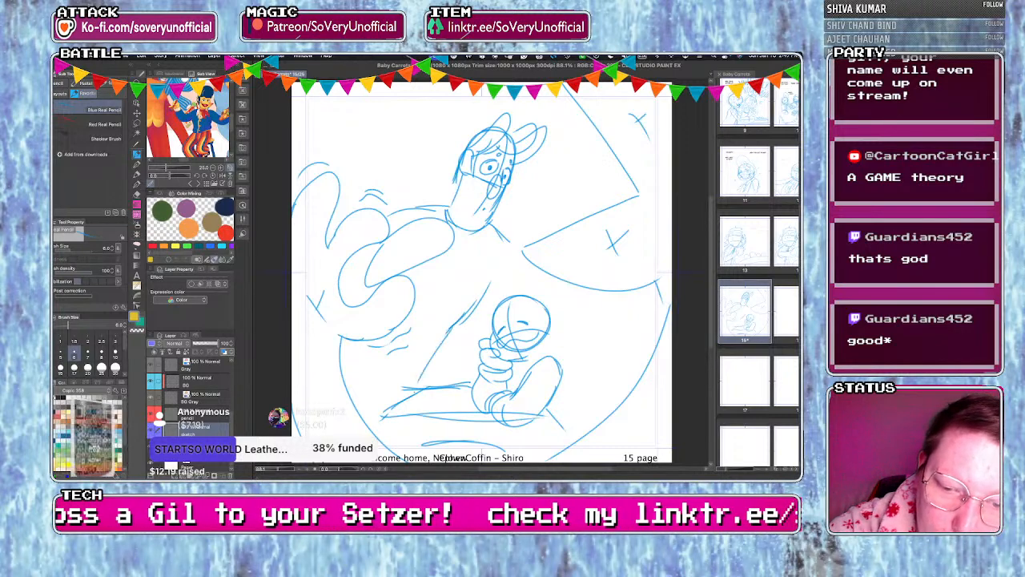
left_click_drag(493, 224, 519, 249)
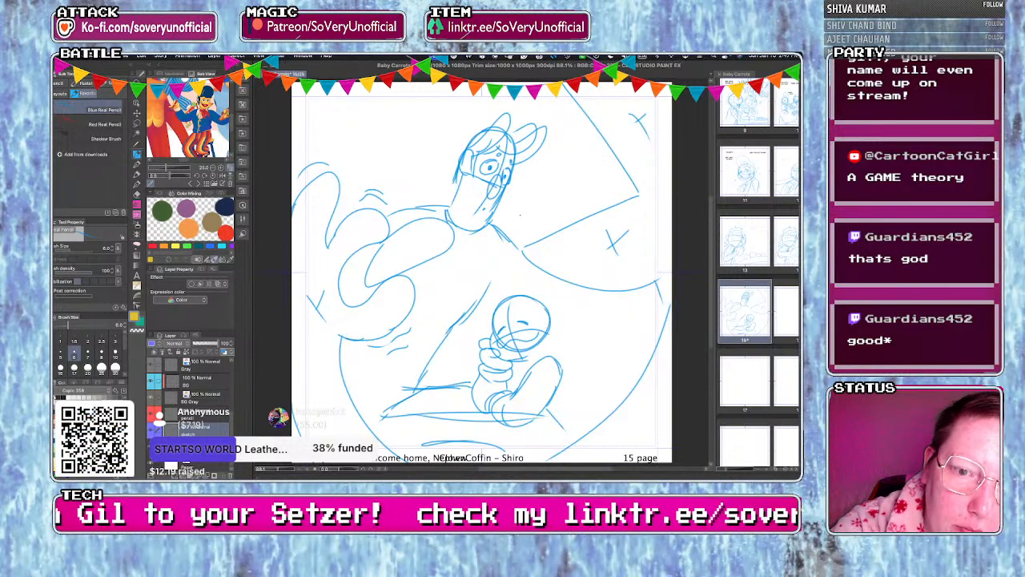
mouse_move(521, 209)
left_mouse_down()
mouse_move(495, 226)
mouse_move(527, 245)
left_mouse_up()
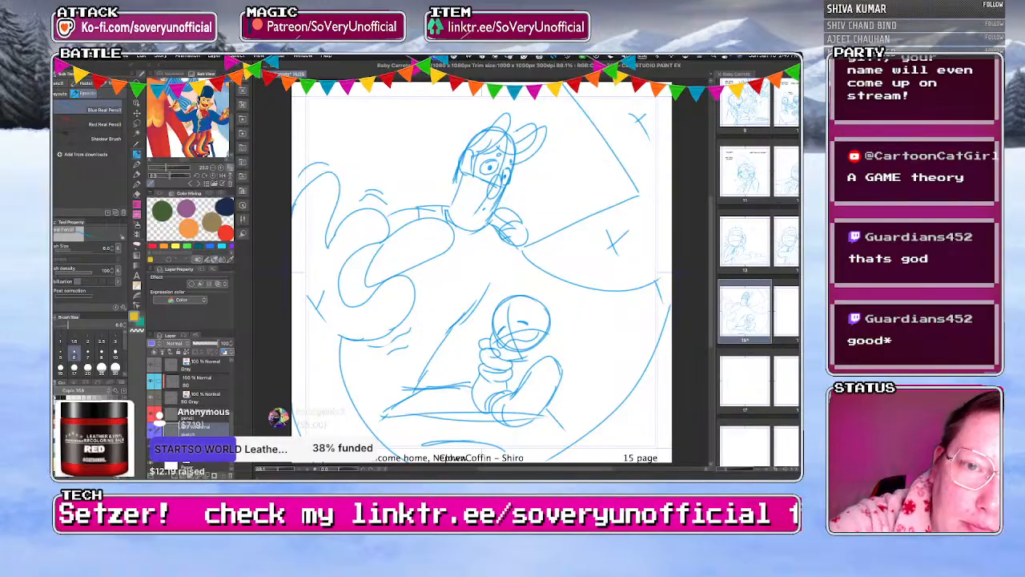
Add more hair, torso lines and a rounded form at the waist to the large figure, plus folds at its lower left.
mouse_move(508, 111)
left_mouse_down()
mouse_move(523, 126)
mouse_move(461, 128)
left_mouse_up()
left_click_drag(507, 239, 483, 298)
left_click_drag(511, 244, 490, 290)
mouse_move(492, 228)
left_mouse_down()
mouse_move(474, 290)
mouse_move(431, 365)
left_mouse_up()
mouse_move(352, 341)
left_mouse_down()
mouse_move(344, 375)
mouse_move(382, 376)
mouse_move(375, 416)
left_mouse_up()
left_click_drag(394, 389, 390, 407)
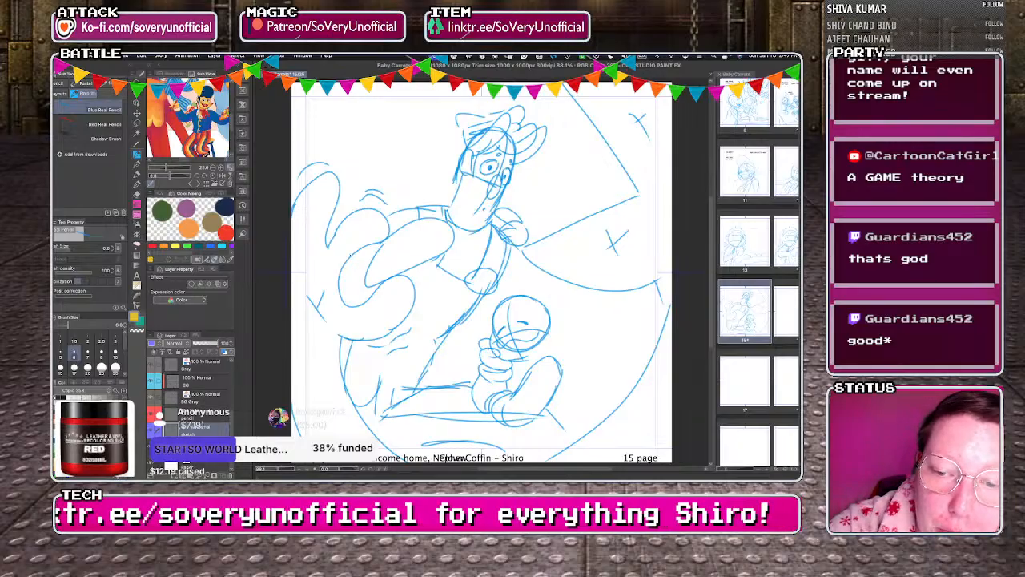
left_click_drag(417, 206, 382, 217)
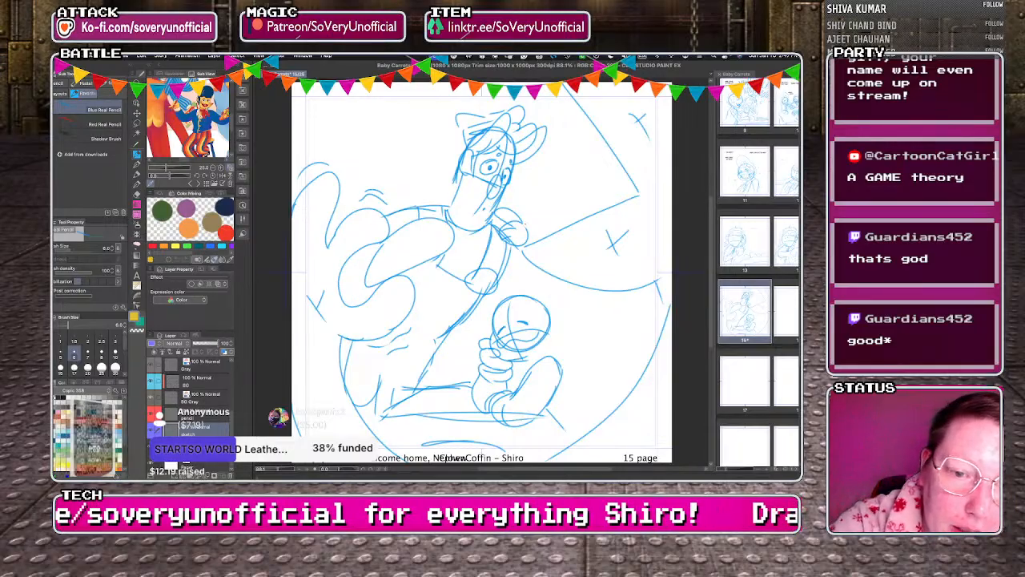
Detail the small figure's face and ear, and rework the curved lines between its head and the large figure's waist.
left_click_drag(508, 279, 553, 276)
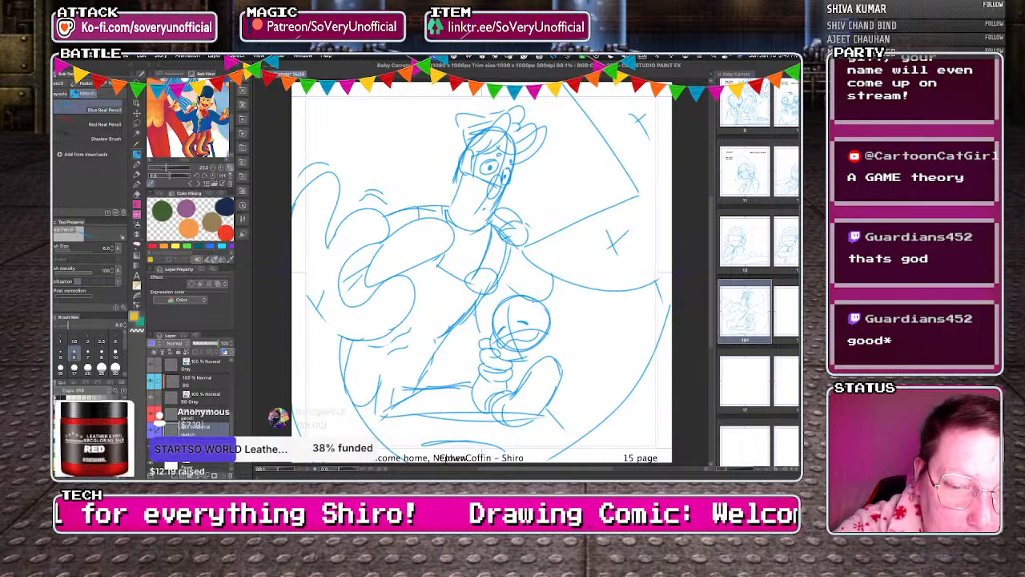
left_click_drag(532, 323, 546, 328)
mouse_move(546, 313)
left_mouse_down()
mouse_move(551, 333)
mouse_move(529, 360)
left_mouse_up()
key("super+z")
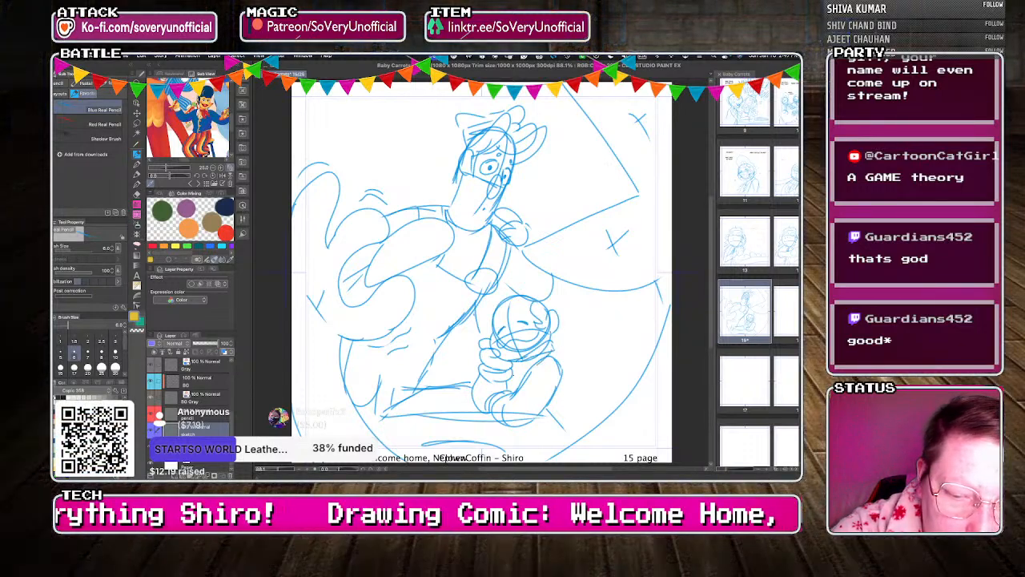
left_click_drag(498, 314, 530, 305)
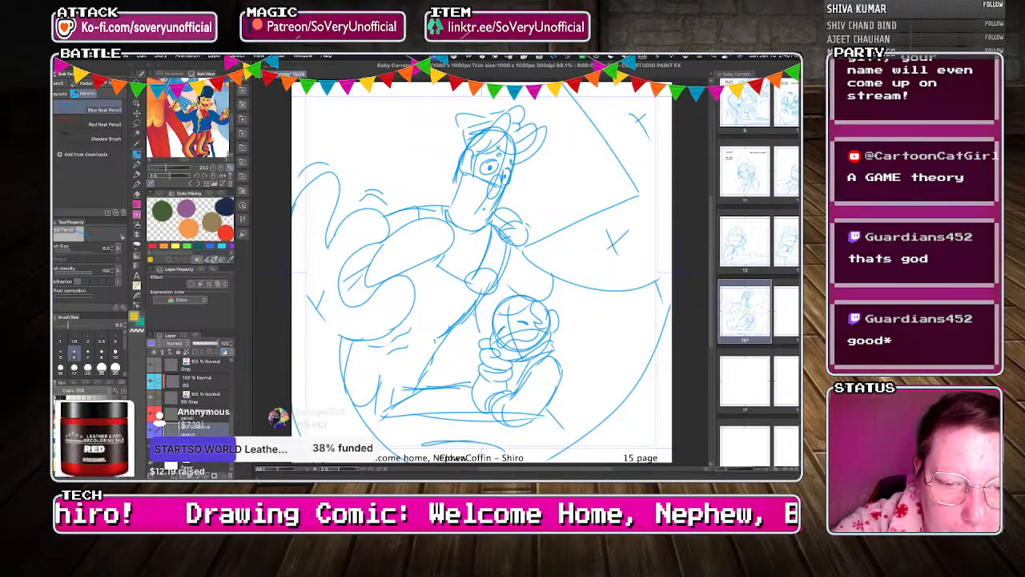
left_click_drag(499, 299, 526, 295)
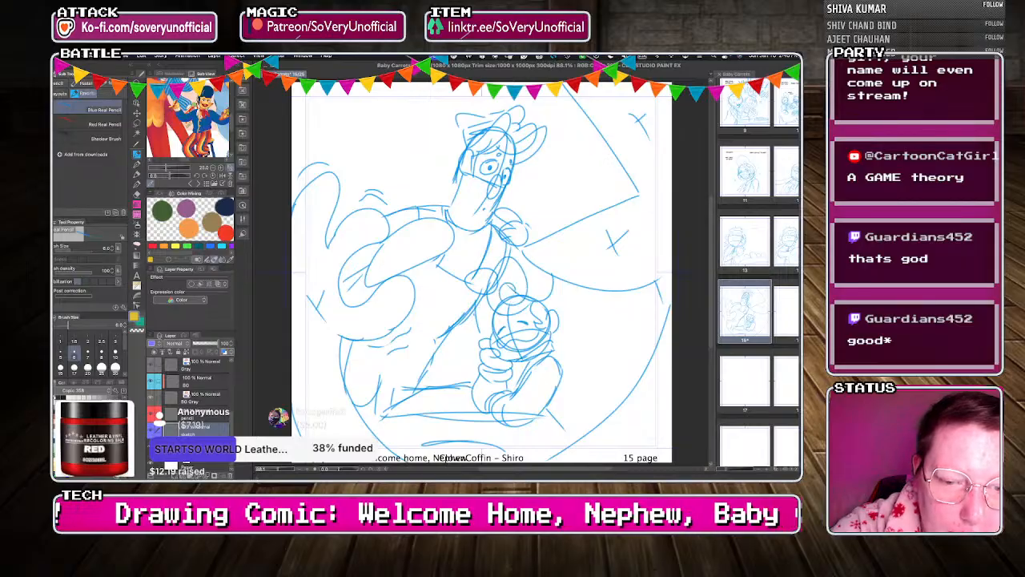
key("super+z")
key("super+z")
mouse_move(479, 271)
left_mouse_down()
mouse_move(505, 288)
mouse_move(487, 286)
mouse_move(548, 300)
left_mouse_up()
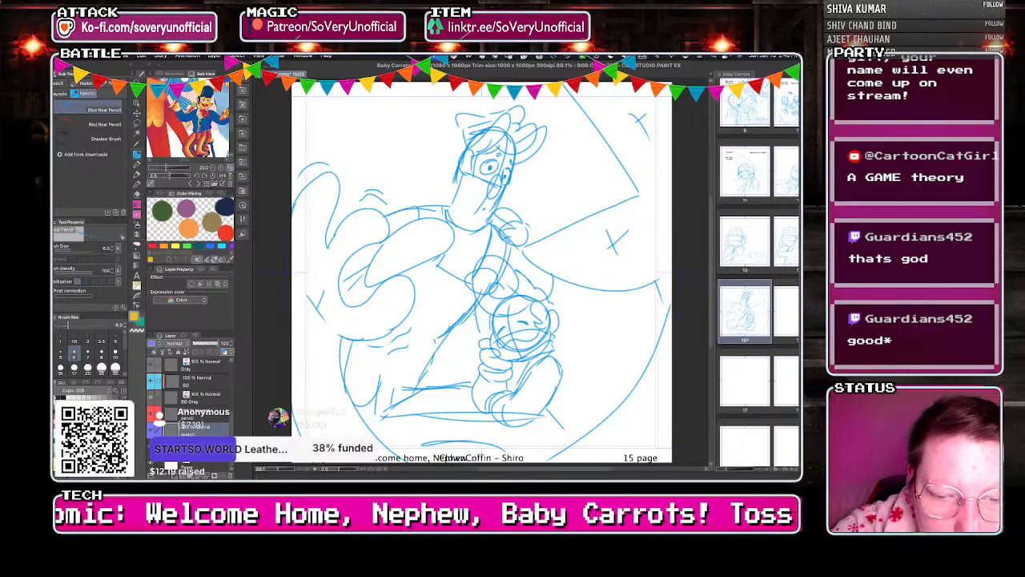
Sketch the small figure's outer leg and second hand, and add fold lines below the large hand.
mouse_move(500, 355)
left_mouse_down()
mouse_move(572, 377)
mouse_move(597, 409)
mouse_move(562, 437)
mouse_move(594, 427)
left_mouse_up()
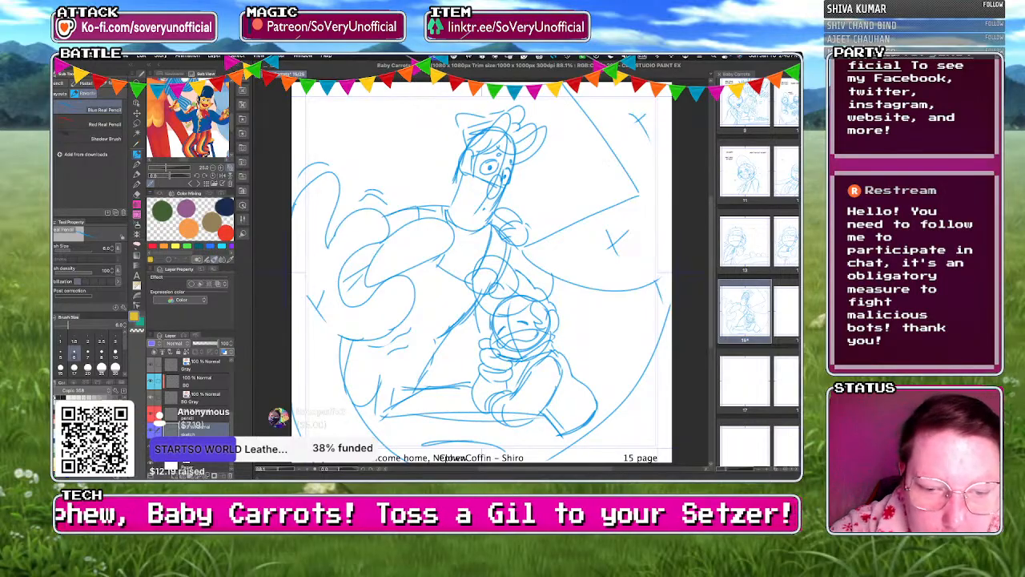
mouse_move(554, 346)
left_mouse_down()
mouse_move(568, 336)
mouse_move(563, 365)
left_mouse_up()
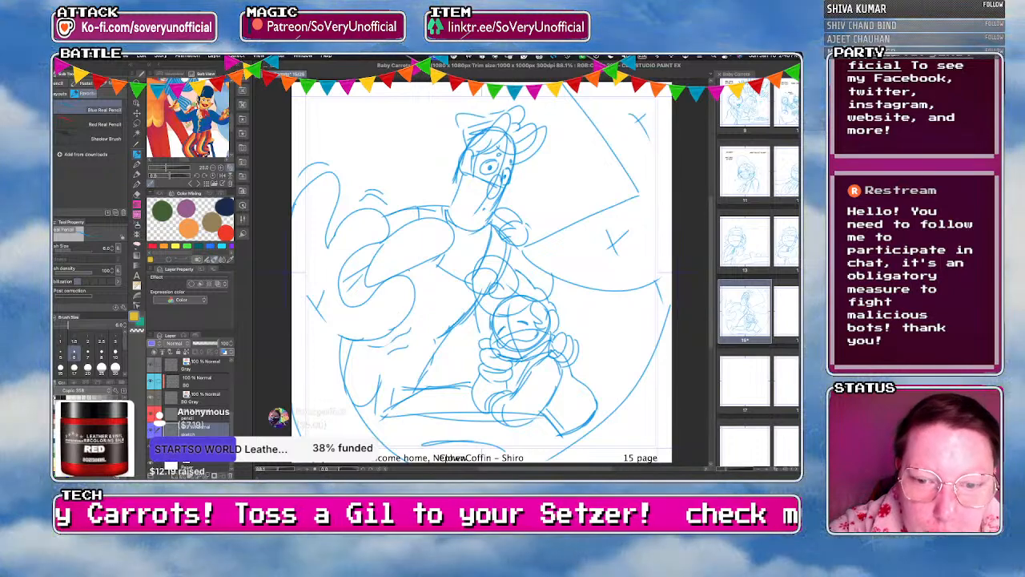
left_click_drag(408, 352, 432, 357)
left_click_drag(408, 365, 362, 350)
mouse_move(491, 246)
left_mouse_down()
mouse_move(503, 251)
mouse_move(489, 250)
left_mouse_up()
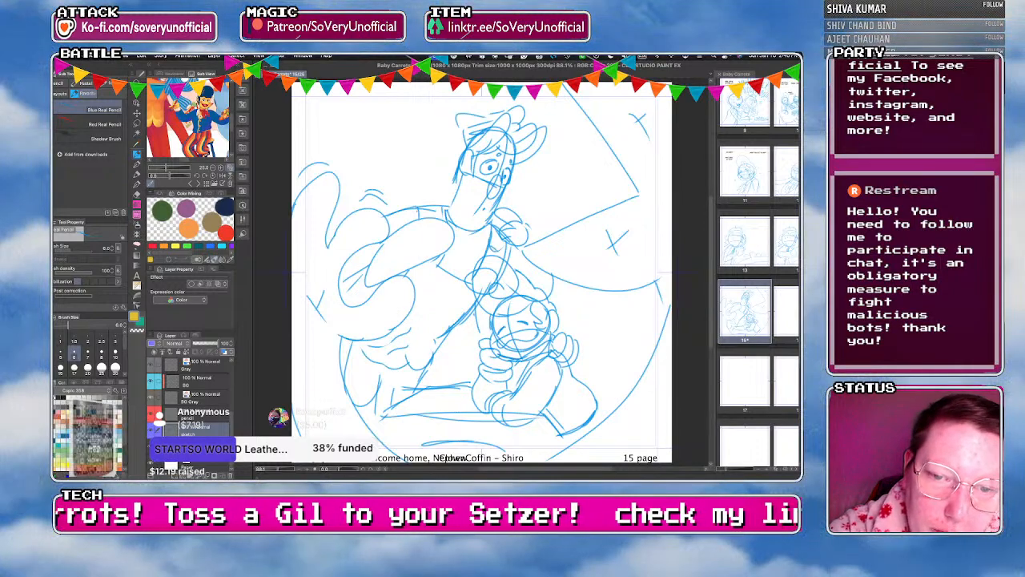
Save and close page 15, and open page 16 from the page list.
scroll(361, 323, "down", 3)
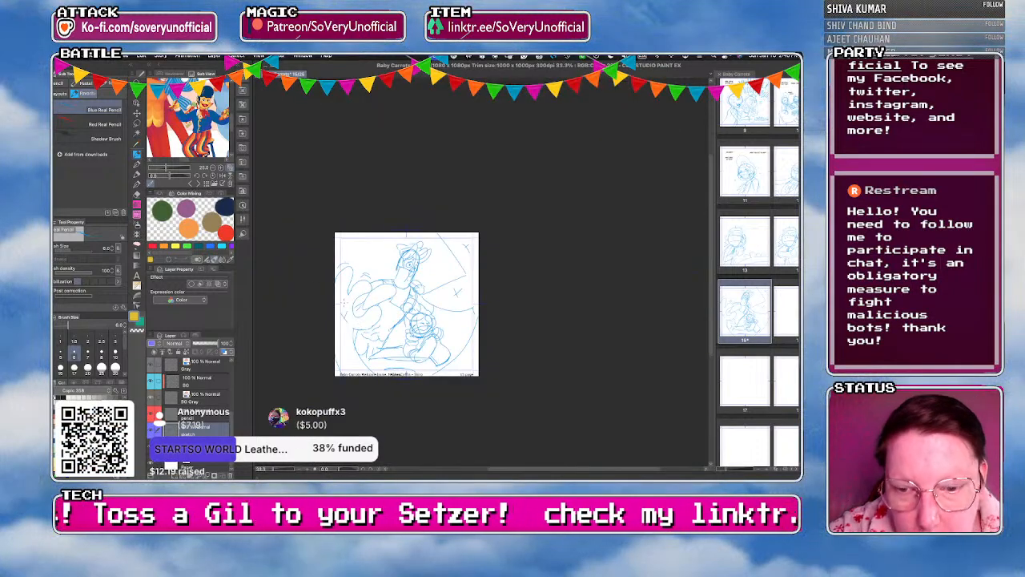
scroll(443, 370, "up", 3)
scroll(410, 414, "down", 3)
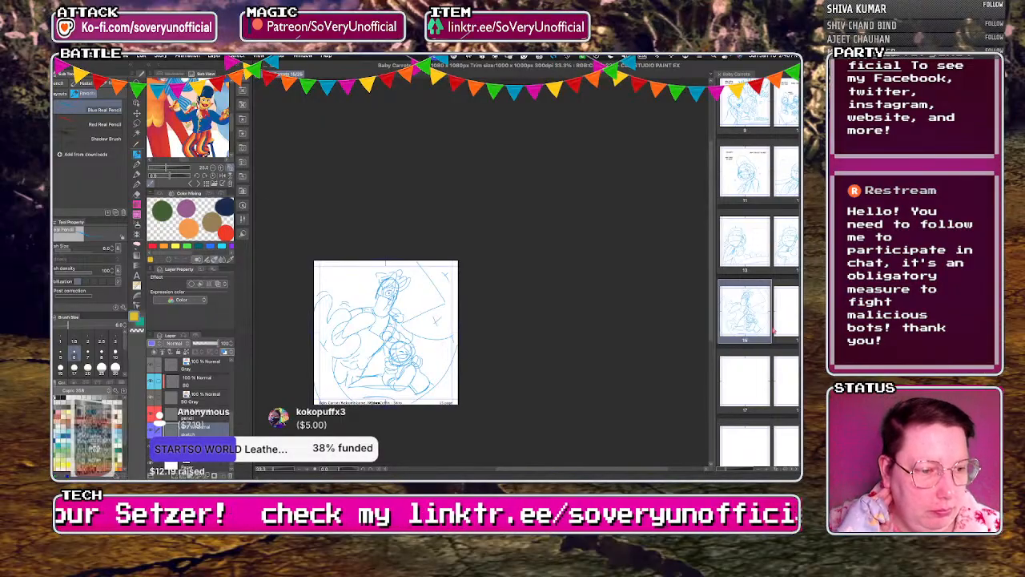
double_click(786, 315)
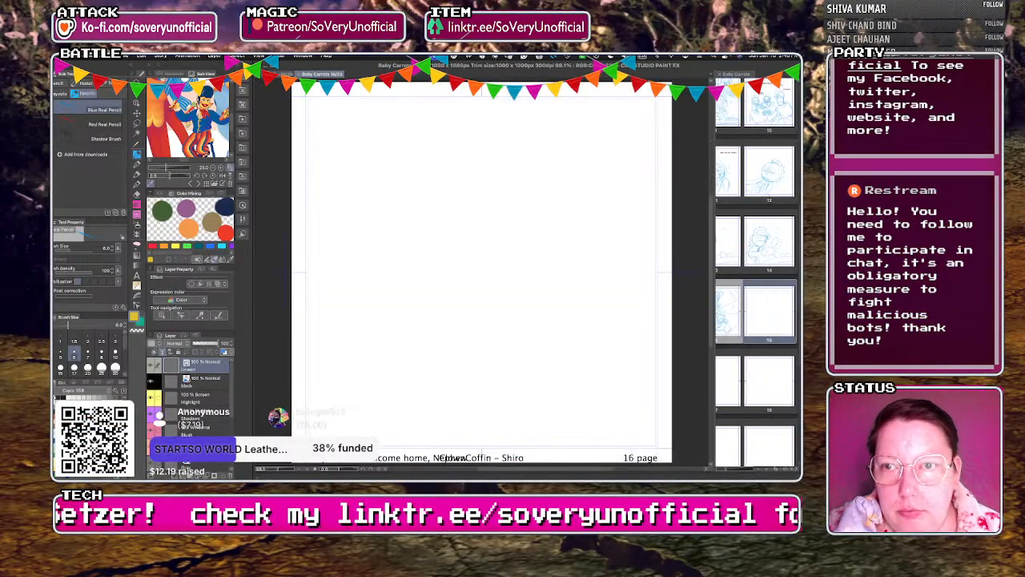
left_click(284, 73)
left_click(123, 56)
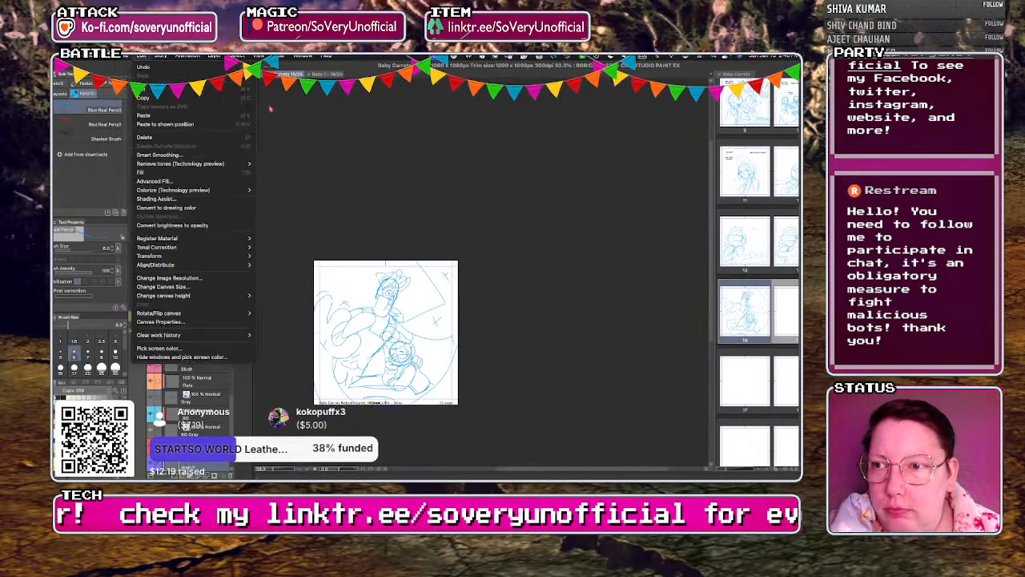
left_click(449, 148)
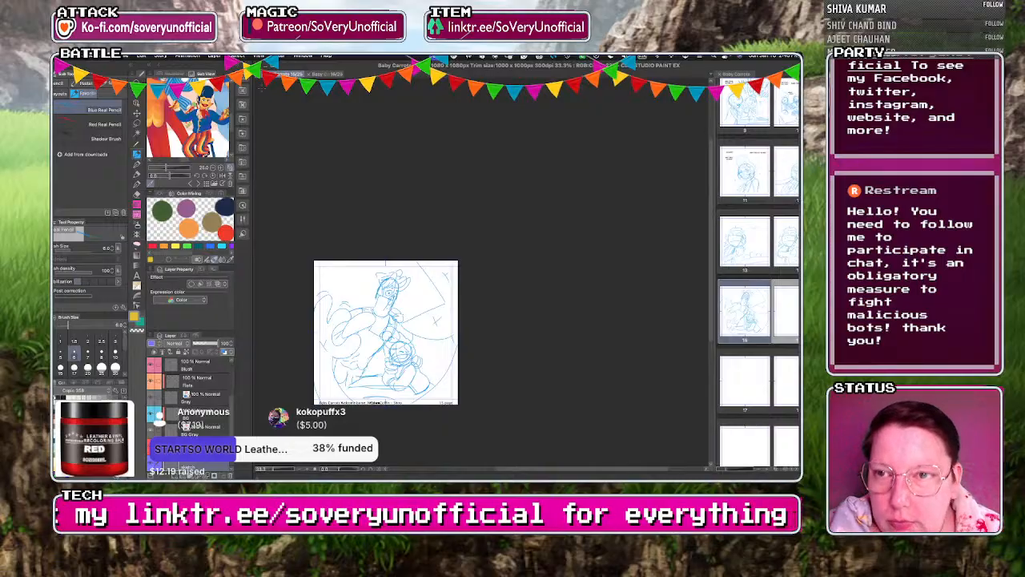
left_click(331, 76)
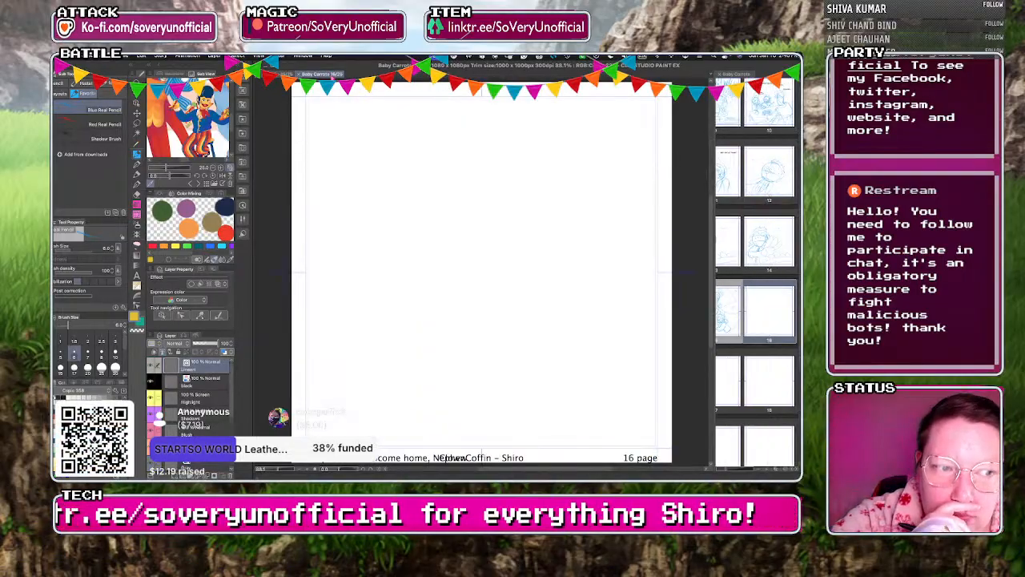
On page 16's sketch layer, draw a large round head shape near the centre with a curved vertical guideline.
mouse_move(516, 214)
left_mouse_down()
mouse_move(403, 265)
mouse_move(520, 218)
left_mouse_up()
key("super+z")
left_click(197, 398)
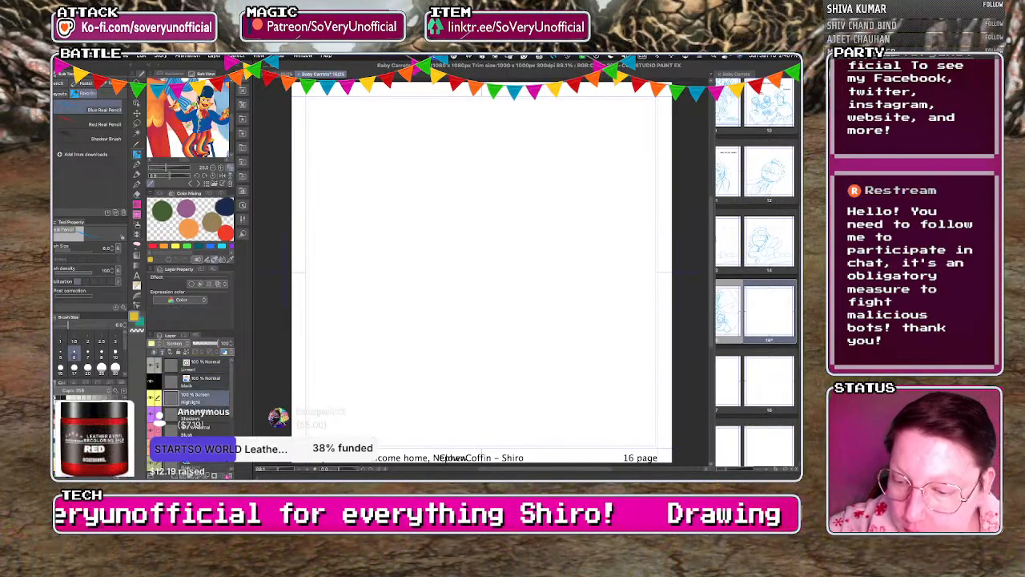
scroll(202, 402, "down", 5)
left_click(199, 431)
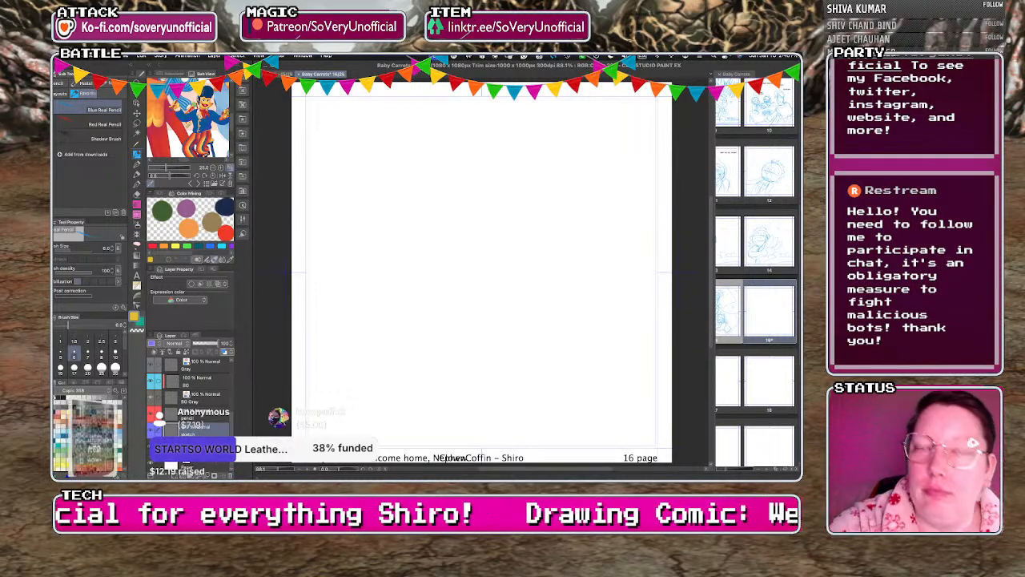
mouse_move(493, 201)
left_mouse_down()
mouse_move(400, 274)
mouse_move(445, 201)
mouse_move(543, 276)
left_mouse_up()
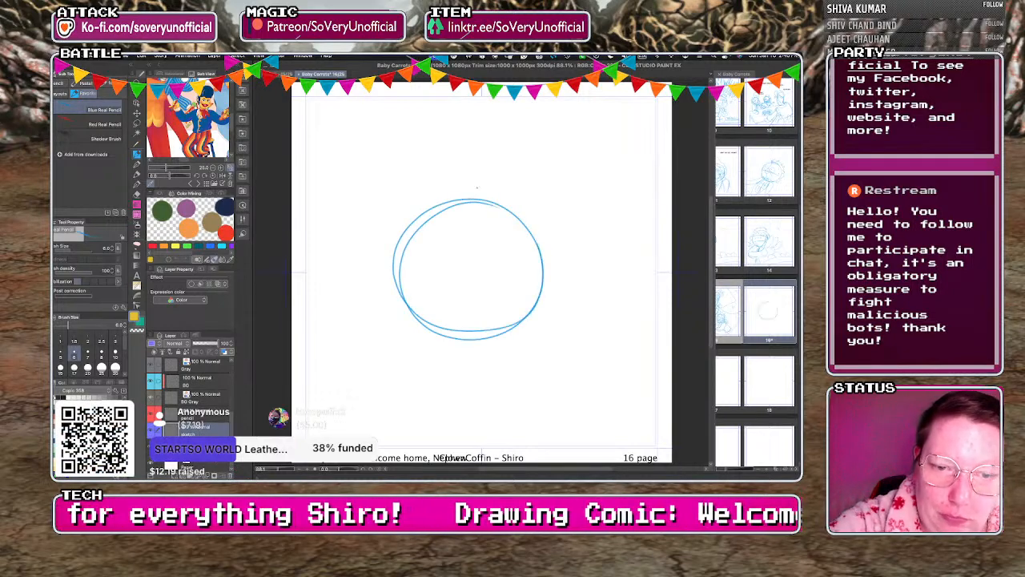
left_click_drag(509, 224, 474, 338)
Draw short burst lines pointing inward around all four edges of page 16.
mouse_move(293, 88)
left_mouse_down()
mouse_move(334, 135)
mouse_move(341, 126)
left_mouse_up()
mouse_move(378, 87)
left_mouse_down()
mouse_move(386, 115)
mouse_move(414, 114)
left_mouse_up()
mouse_move(441, 80)
left_mouse_down()
mouse_move(443, 109)
mouse_move(471, 115)
left_mouse_up()
left_click_drag(502, 86, 498, 115)
left_click_drag(567, 83, 561, 109)
mouse_move(651, 88)
left_mouse_down()
mouse_move(631, 110)
mouse_move(644, 114)
left_mouse_up()
left_click_drag(673, 186, 647, 190)
left_click_drag(673, 236, 647, 245)
left_click_drag(673, 273, 643, 296)
mouse_move(673, 332)
left_mouse_down()
mouse_move(652, 349)
mouse_move(633, 398)
left_mouse_up()
left_click_drag(673, 390, 633, 459)
left_click_drag(557, 460, 543, 431)
mouse_move(512, 460)
left_mouse_down()
mouse_move(508, 447)
mouse_move(464, 436)
left_mouse_up()
left_click_drag(423, 460, 417, 446)
mouse_move(386, 460)
left_mouse_down()
mouse_move(377, 435)
mouse_move(337, 424)
left_mouse_up()
left_click_drag(292, 375, 323, 369)
left_click_drag(292, 332, 307, 327)
left_click_drag(292, 283, 306, 282)
left_click_drag(299, 195, 313, 202)
left_click_drag(293, 140, 319, 161)
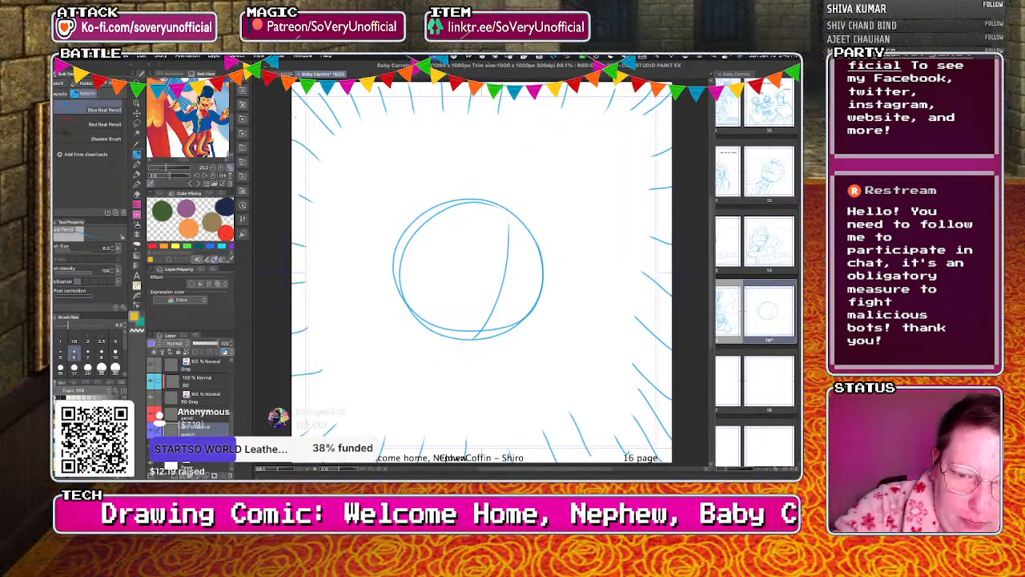
Sketch rounded cheek lines on both sides below the head circle and an oval nose at the lower end of the guideline.
left_click_drag(537, 303, 524, 351)
key("ctrl+z")
left_click_drag(535, 313, 500, 364)
left_click_drag(463, 317, 445, 357)
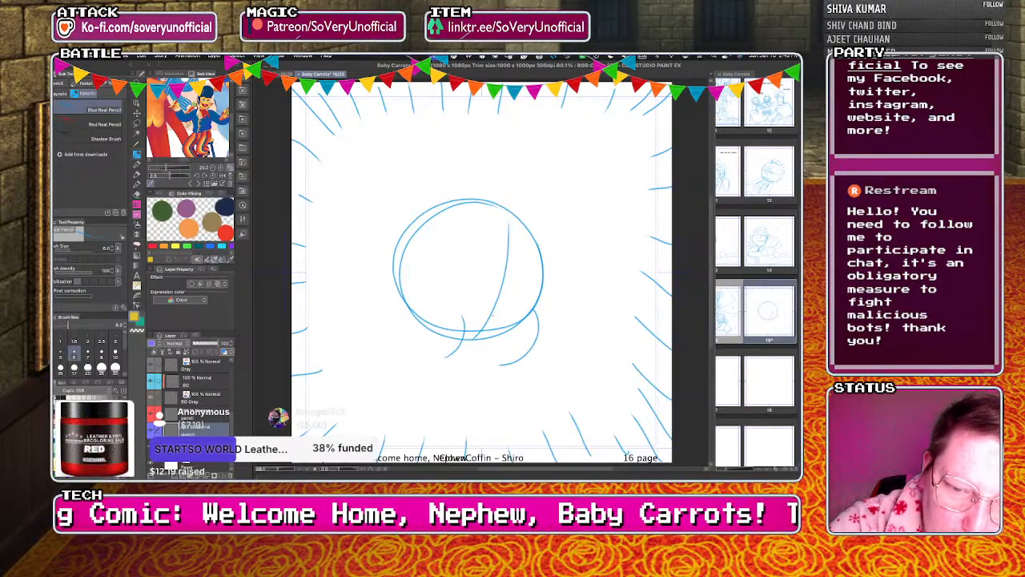
mouse_move(392, 272)
left_mouse_down()
mouse_move(398, 339)
mouse_move(438, 355)
left_mouse_up()
mouse_move(496, 311)
left_mouse_down()
mouse_move(482, 351)
mouse_move(494, 314)
left_mouse_up()
key("ctrl+z")
key("ctrl+z")
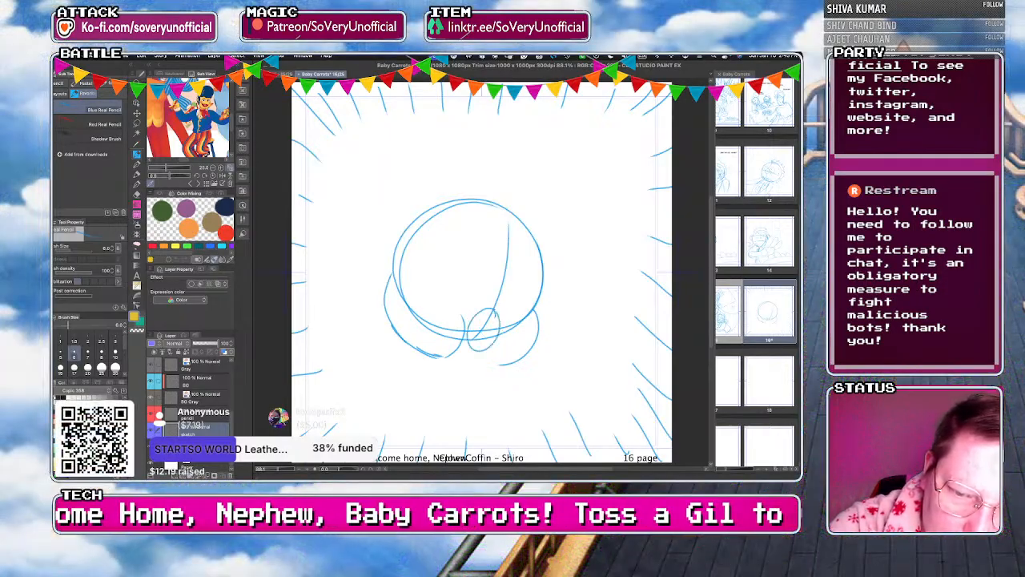
Draw short squinting eye strokes above the nose, and a small curved mouth and rounded chin below it.
mouse_move(458, 285)
left_mouse_down()
mouse_move(466, 311)
mouse_move(517, 311)
left_mouse_up()
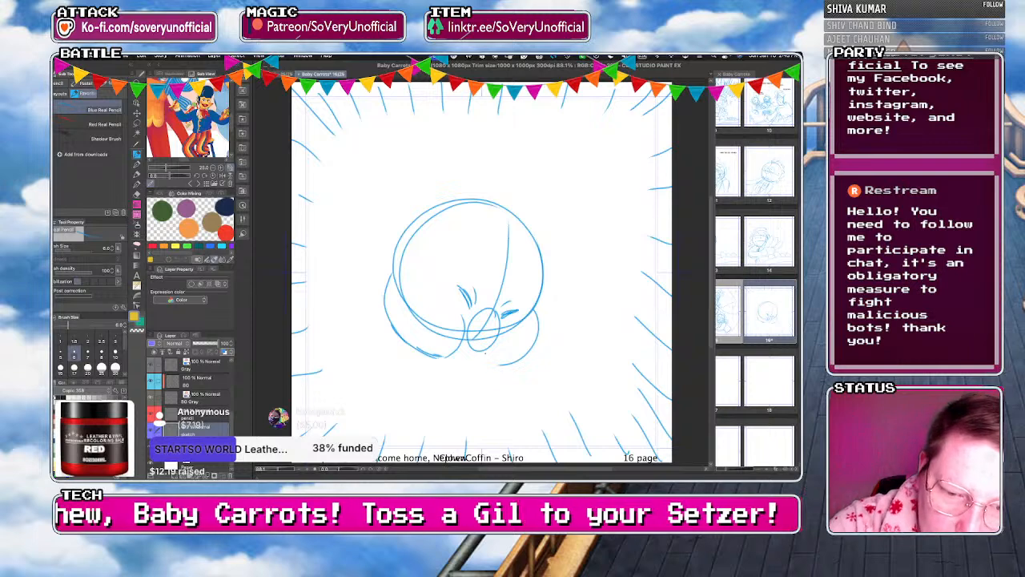
left_click_drag(495, 350, 449, 358)
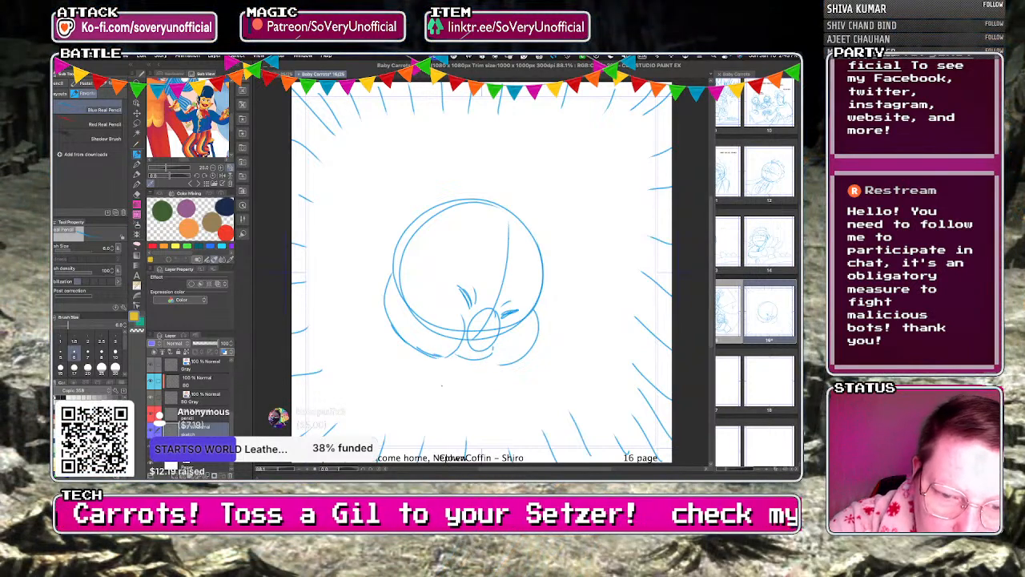
mouse_move(538, 351)
left_mouse_down()
mouse_move(487, 366)
mouse_move(439, 353)
left_mouse_up()
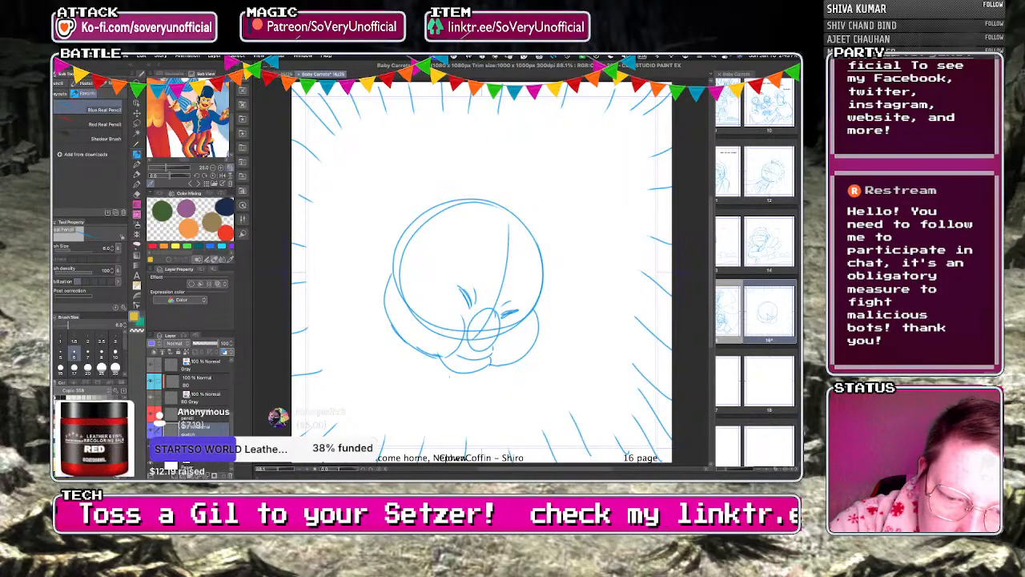
key("super+z")
key("super+z")
key("super+z")
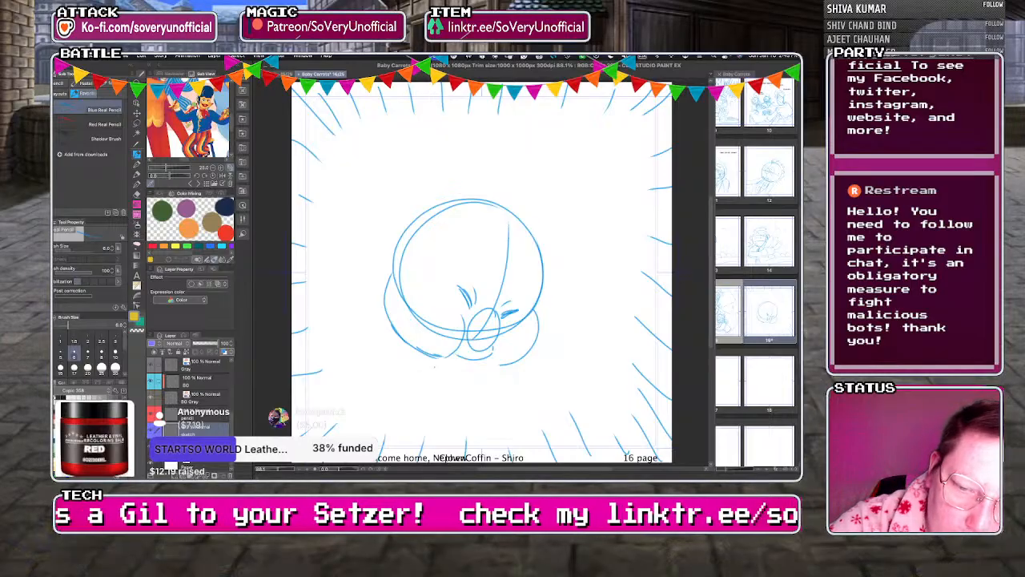
mouse_move(493, 351)
left_mouse_down()
mouse_move(461, 356)
mouse_move(487, 366)
mouse_move(439, 359)
left_mouse_up()
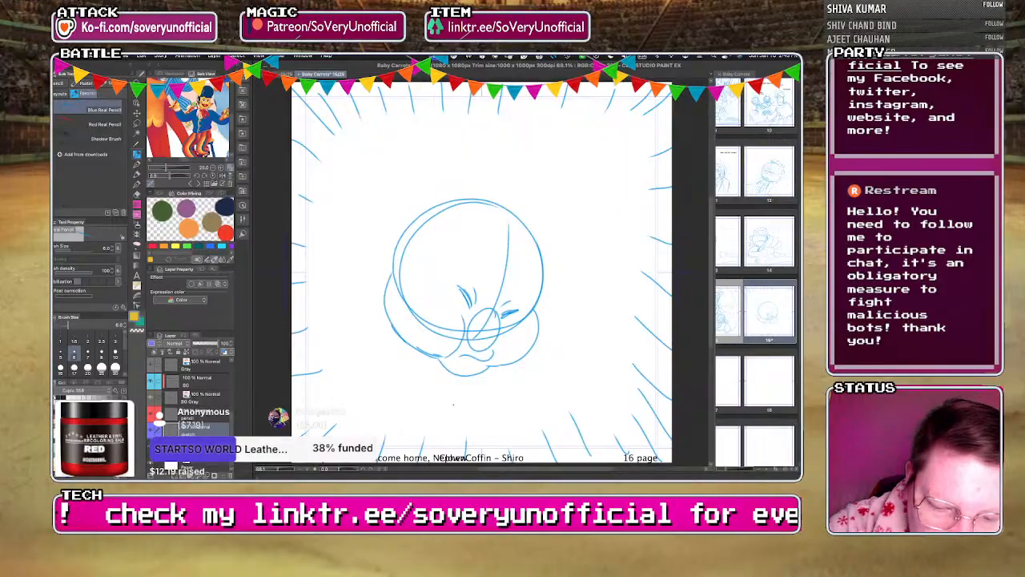
Sketch a hand with raised fingers below the chin and the bent arm curving from the shoulder towards it.
mouse_move(446, 428)
left_mouse_down()
mouse_move(506, 414)
mouse_move(484, 457)
left_mouse_up()
left_click_drag(407, 345, 332, 406)
left_click_drag(333, 413, 330, 434)
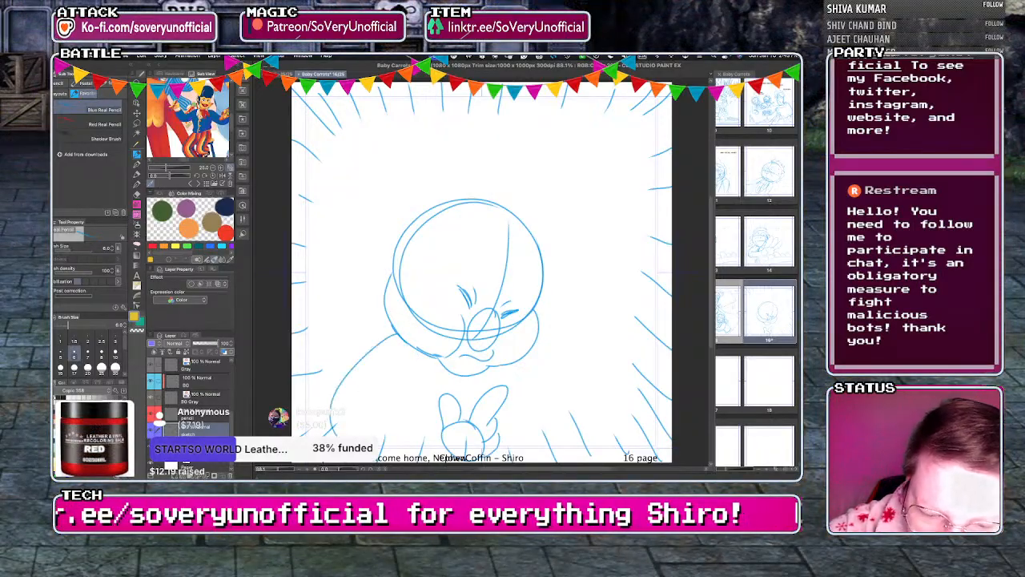
mouse_move(422, 351)
left_mouse_down()
mouse_move(377, 433)
mouse_move(447, 439)
left_mouse_up()
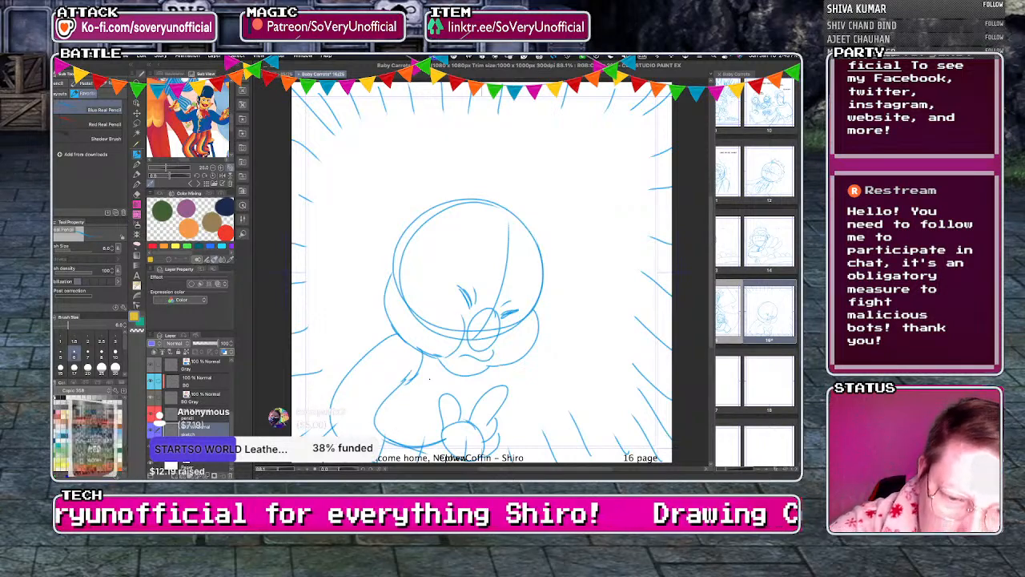
Add fold lines at the shoulder, the shapes between the chin and the raised hand, and the outline of the opposite arm.
mouse_move(394, 318)
left_mouse_down()
mouse_move(339, 357)
mouse_move(331, 378)
left_mouse_up()
left_click_drag(384, 336, 366, 347)
left_click_drag(443, 357, 422, 413)
mouse_move(419, 407)
left_mouse_down()
mouse_move(391, 415)
mouse_move(423, 424)
left_mouse_up()
left_click_drag(425, 417, 437, 412)
left_click_drag(480, 377, 472, 399)
left_click_drag(471, 399, 465, 414)
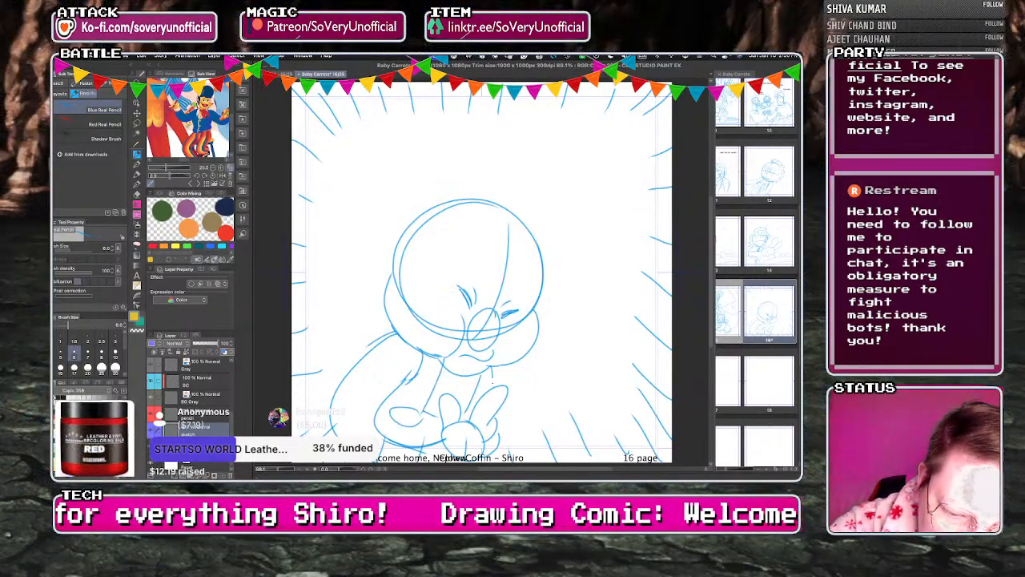
left_click_drag(519, 364, 573, 435)
left_click_drag(505, 403, 527, 460)
Draw tufted hair around the head, an ear on each side, and short hair strokes on the forehead.
left_click_drag(535, 216, 513, 260)
mouse_move(529, 197)
left_mouse_down()
mouse_move(537, 240)
mouse_move(531, 217)
left_mouse_up()
mouse_move(500, 158)
left_mouse_down()
mouse_move(525, 200)
mouse_move(484, 178)
left_mouse_up()
mouse_move(480, 171)
left_mouse_down()
mouse_move(434, 178)
mouse_move(410, 160)
mouse_move(425, 185)
left_mouse_up()
mouse_move(372, 224)
left_mouse_down()
mouse_move(386, 253)
mouse_move(375, 302)
left_mouse_up()
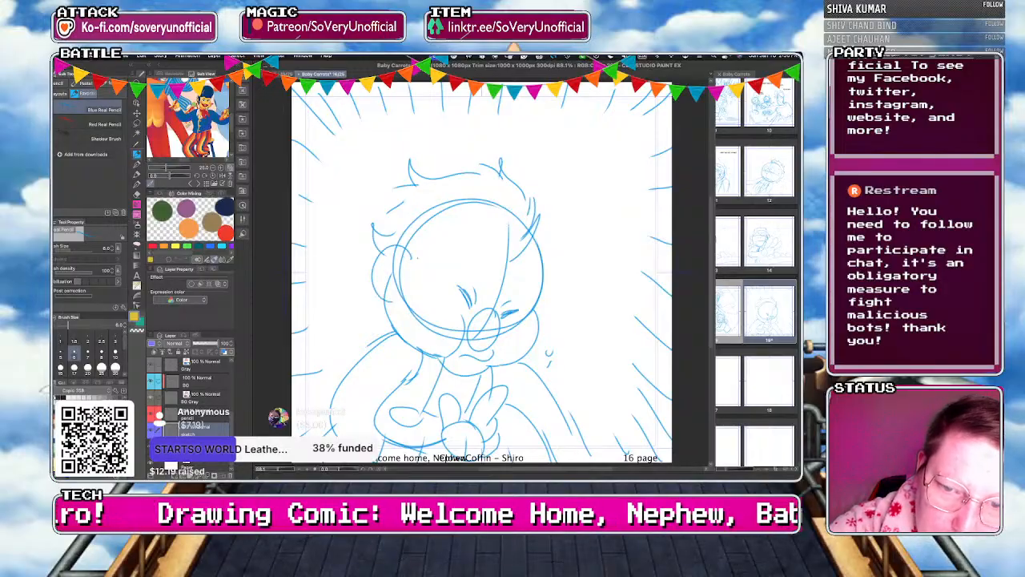
left_click_drag(545, 282, 543, 320)
mouse_move(491, 219)
left_mouse_down()
mouse_move(510, 258)
mouse_move(494, 234)
left_mouse_up()
mouse_move(456, 213)
left_mouse_down()
mouse_move(488, 233)
mouse_move(433, 227)
left_mouse_up()
Letter a large "CRUNCH!" sound effect across the top of page 16, and reinforce the bent arm's line.
scroll(392, 320, "down", 2)
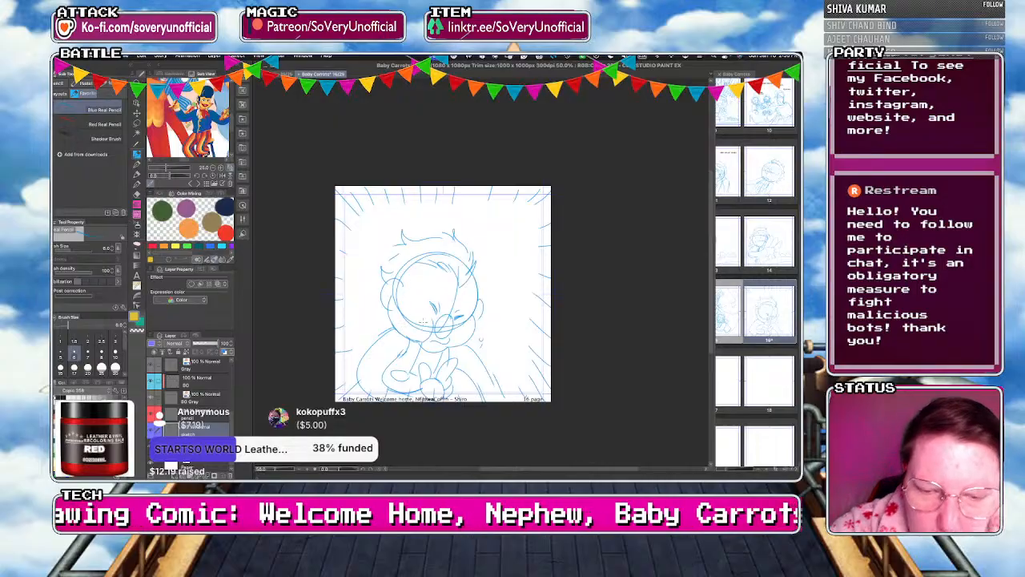
scroll(417, 306, "up", 2)
scroll(447, 204, "down", 2)
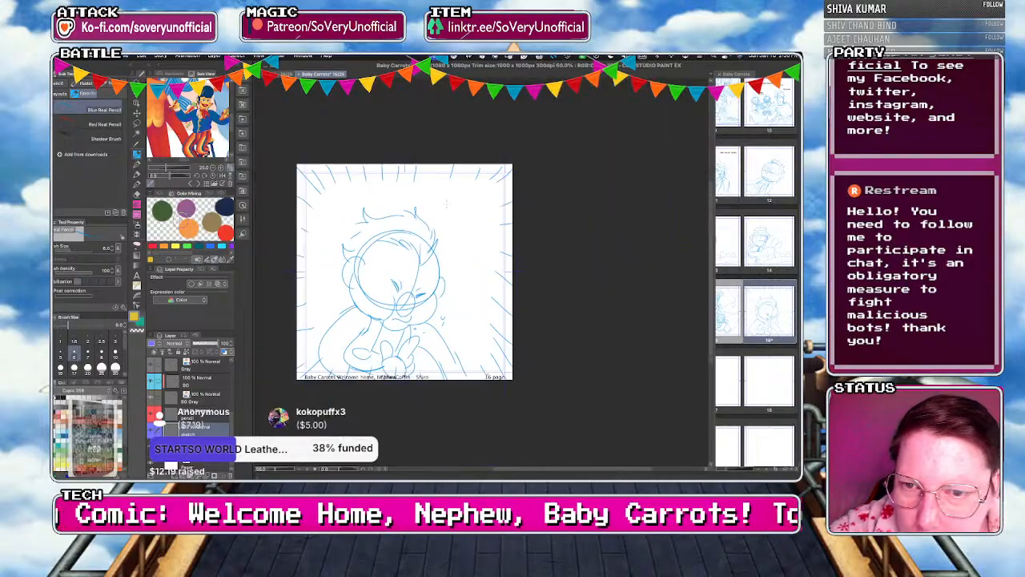
left_click_drag(319, 178, 336, 207)
mouse_move(342, 178)
left_mouse_down()
mouse_move(346, 211)
mouse_move(344, 192)
mouse_move(372, 209)
mouse_move(410, 172)
mouse_move(452, 186)
mouse_move(439, 220)
left_mouse_up()
mouse_move(453, 185)
left_mouse_down()
mouse_move(481, 218)
mouse_move(477, 206)
left_mouse_up()
left_click_drag(496, 191, 475, 241)
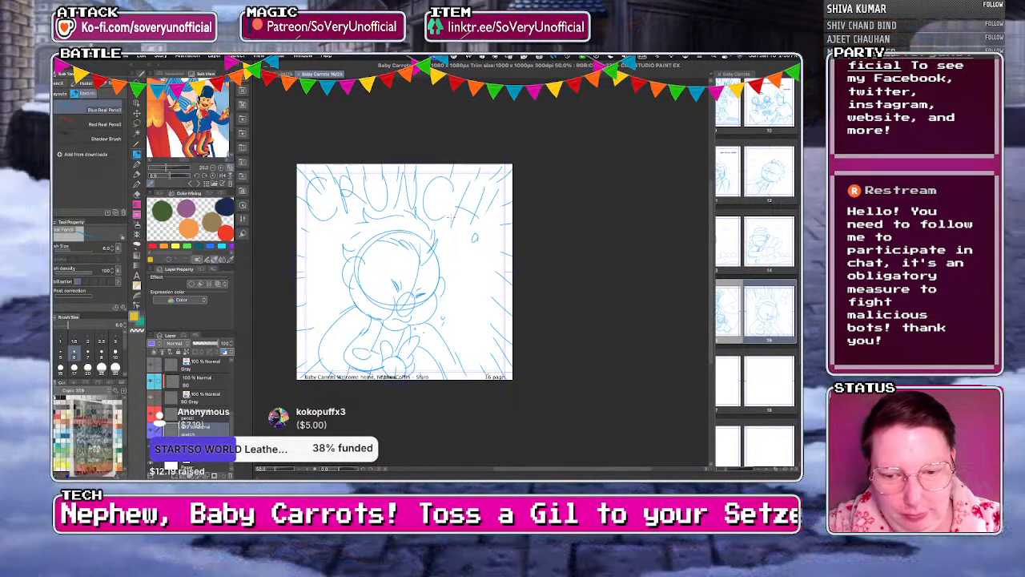
left_click_drag(361, 333, 353, 350)
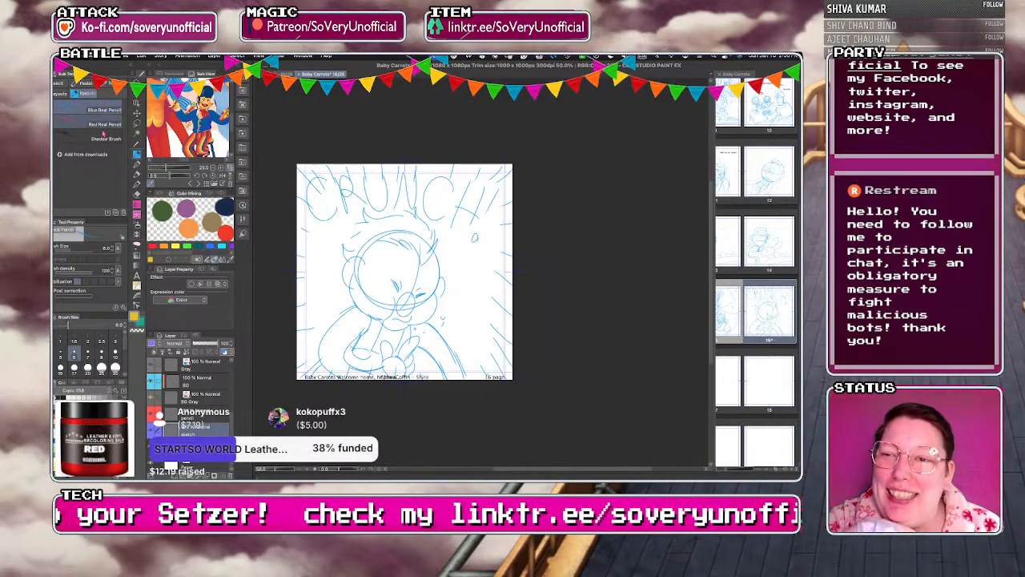
Save page 16 and move to the blank pages after it in the page list.
left_click(122, 56)
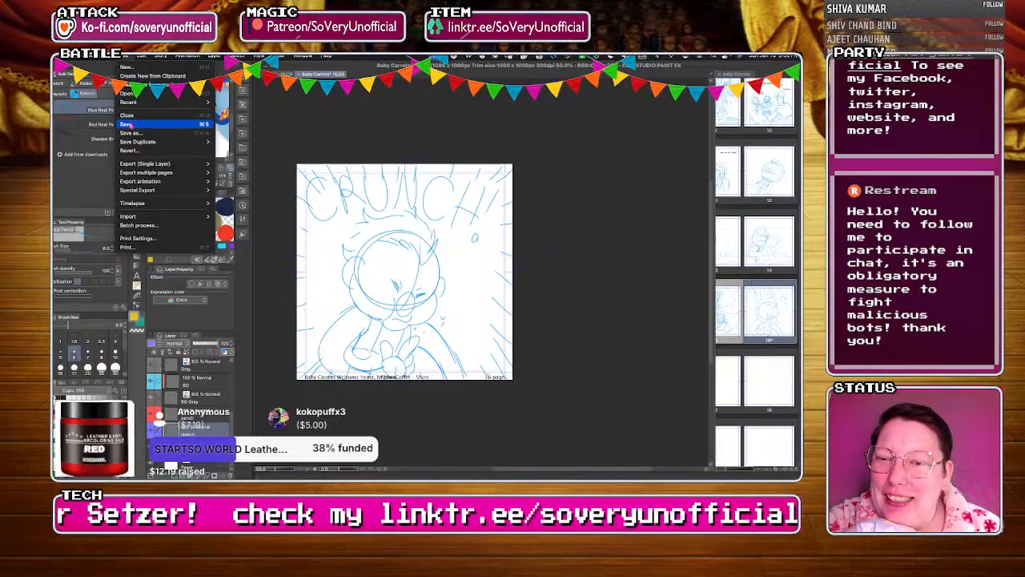
left_click(131, 123)
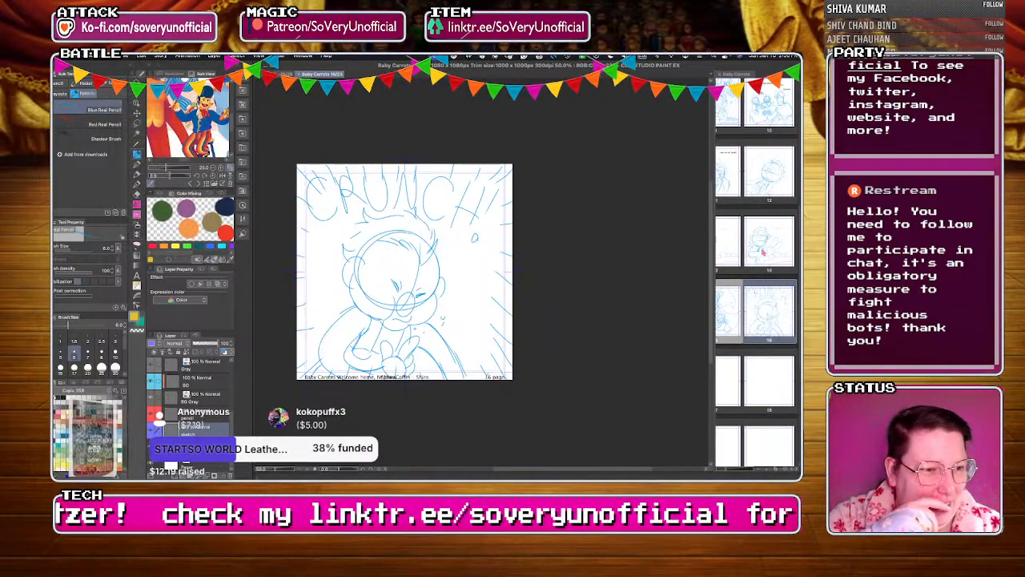
left_click(769, 311)
scroll(769, 311, "down", 5)
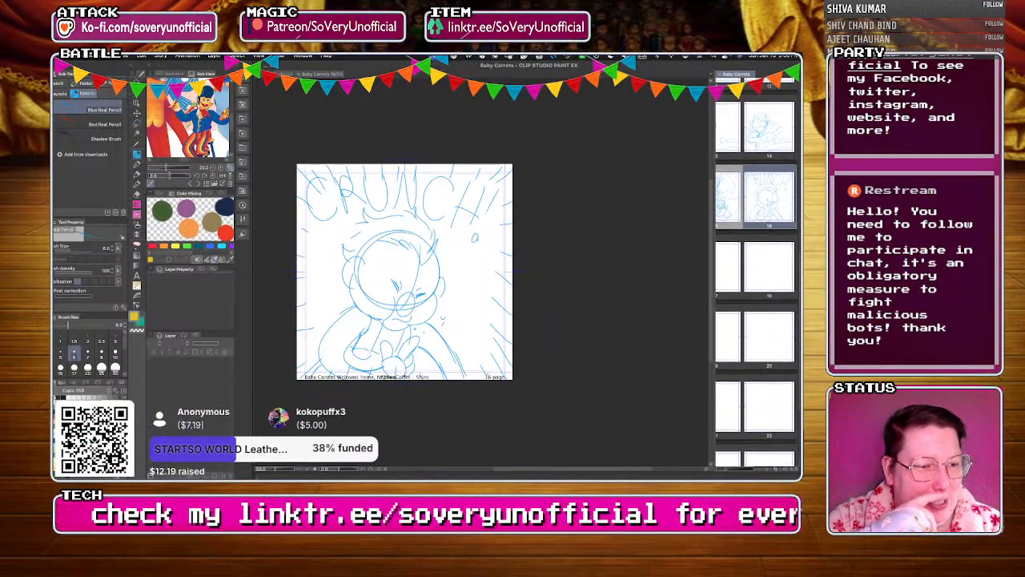
scroll(765, 273, "down", 3)
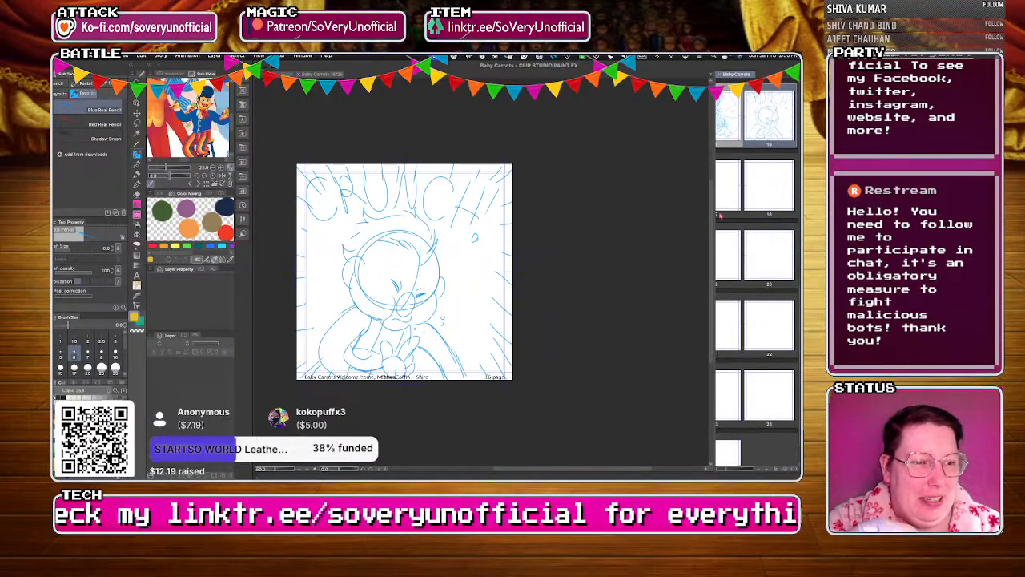